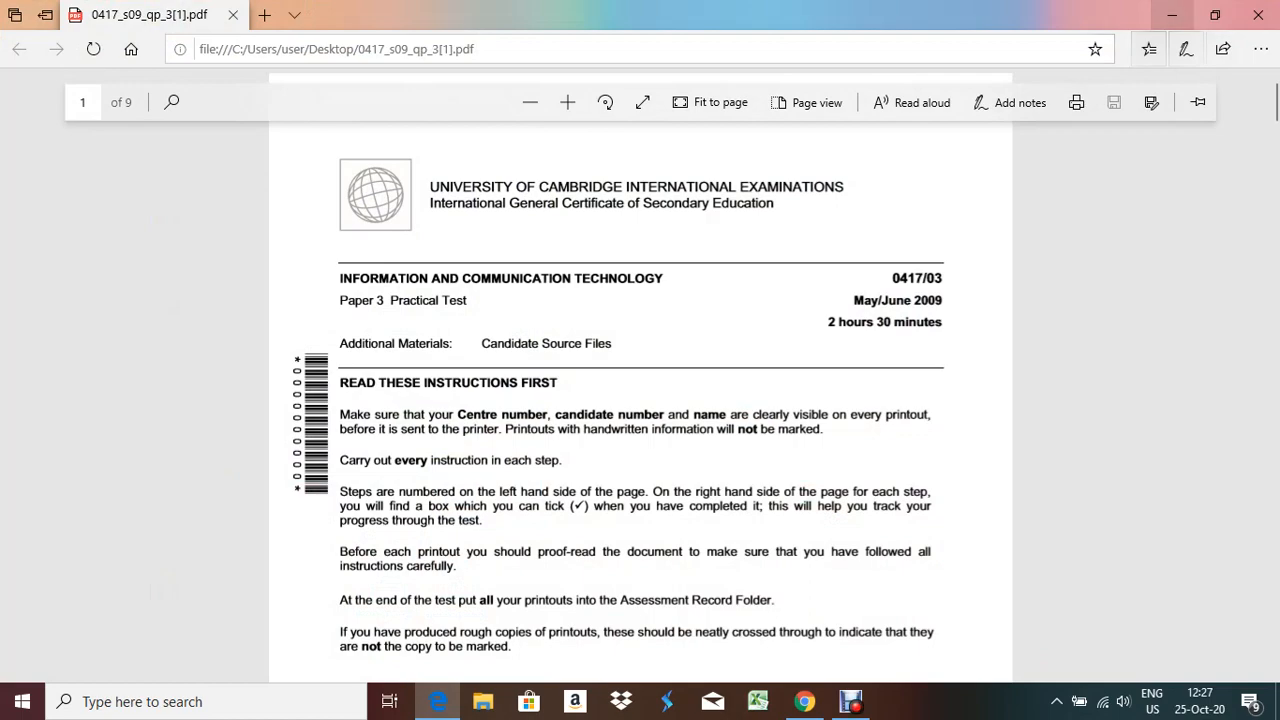
Move the Datat file 3 folder on the desktop, then restore the exam paper PDF in Edge, zoomed in
left_click_drag(737, 405, 948, 220)
left_click(438, 701)
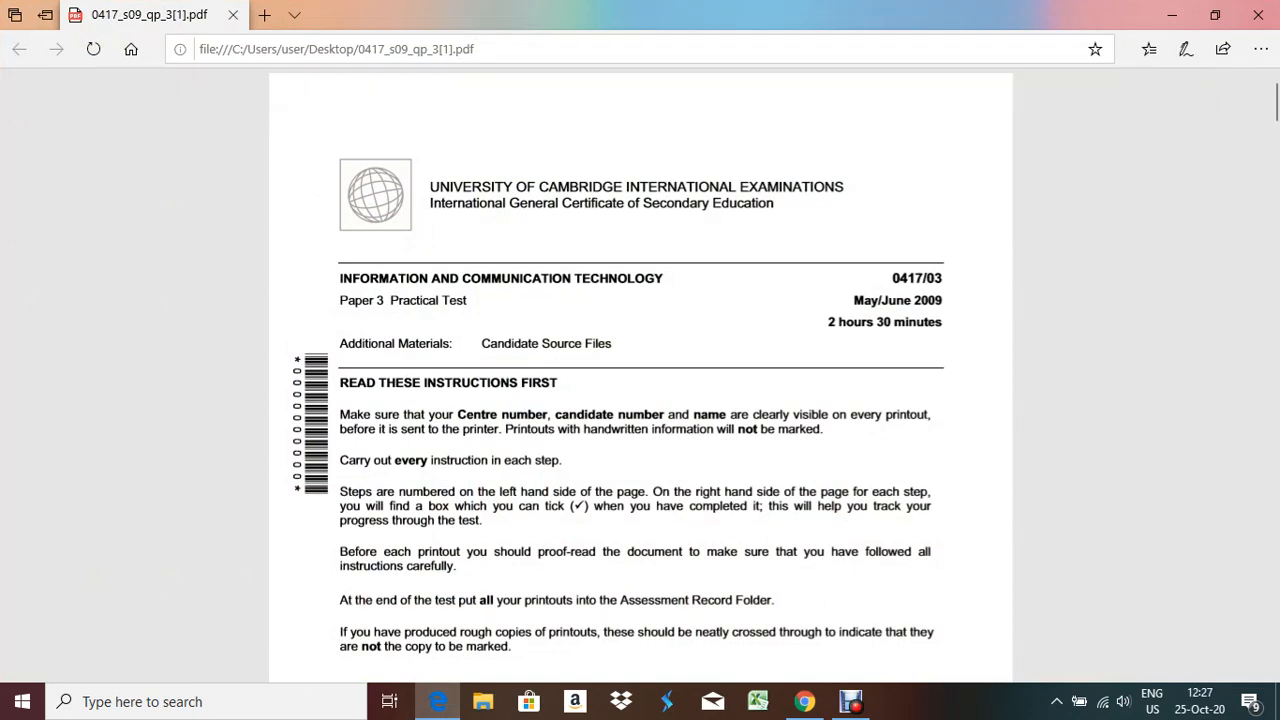
left_click(567, 102)
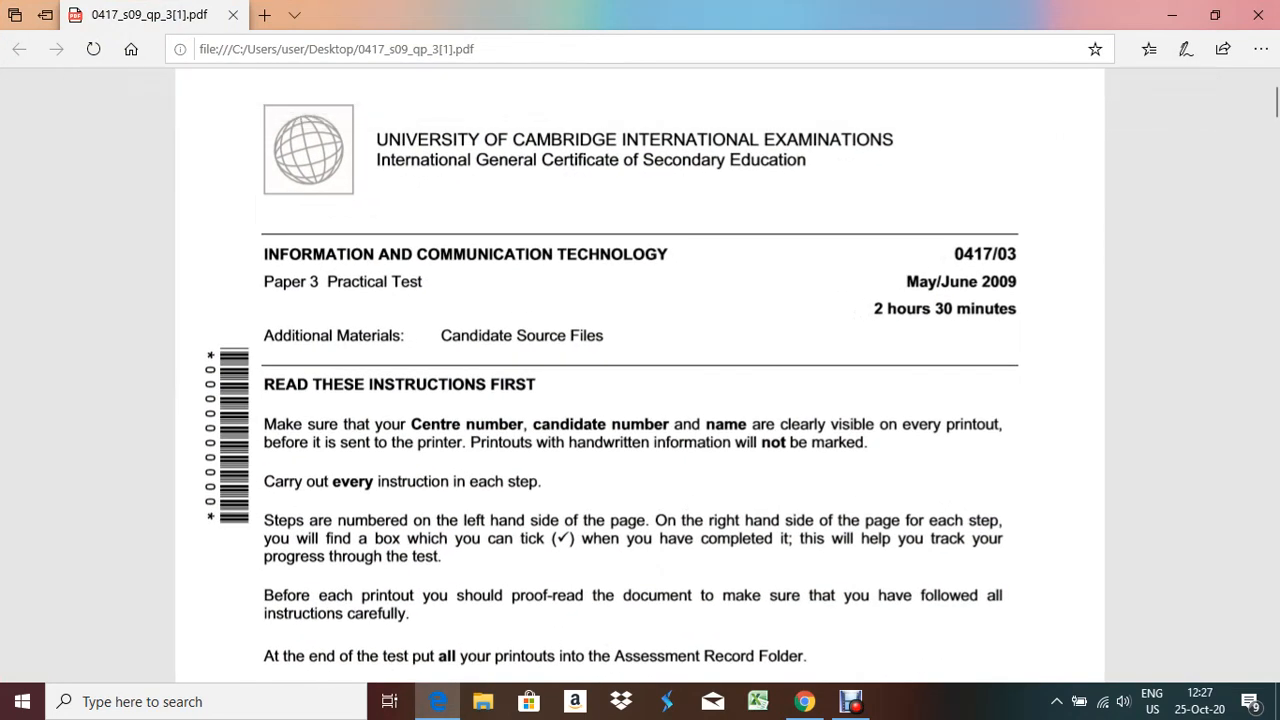
Scroll to page 2's task list showing steps 2 to 8 and adjust the system volume
scroll(640, 375, "down", 10)
scroll(640, 375, "down", 15)
scroll(640, 375, "down", 8)
scroll(640, 375, "up", 15)
scroll(640, 375, "up", 15)
scroll(640, 375, "up", 3)
scroll(640, 375, "down", 3)
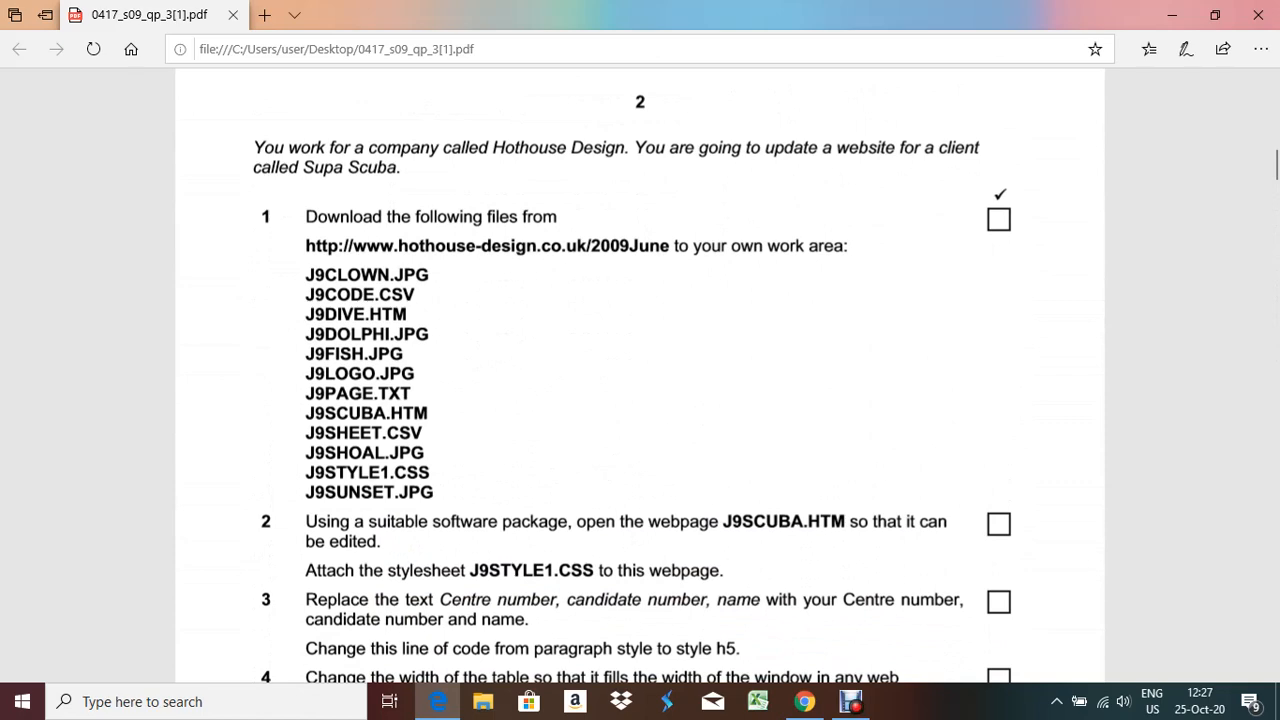
scroll(640, 375, "up", 2)
scroll(640, 375, "down", 3)
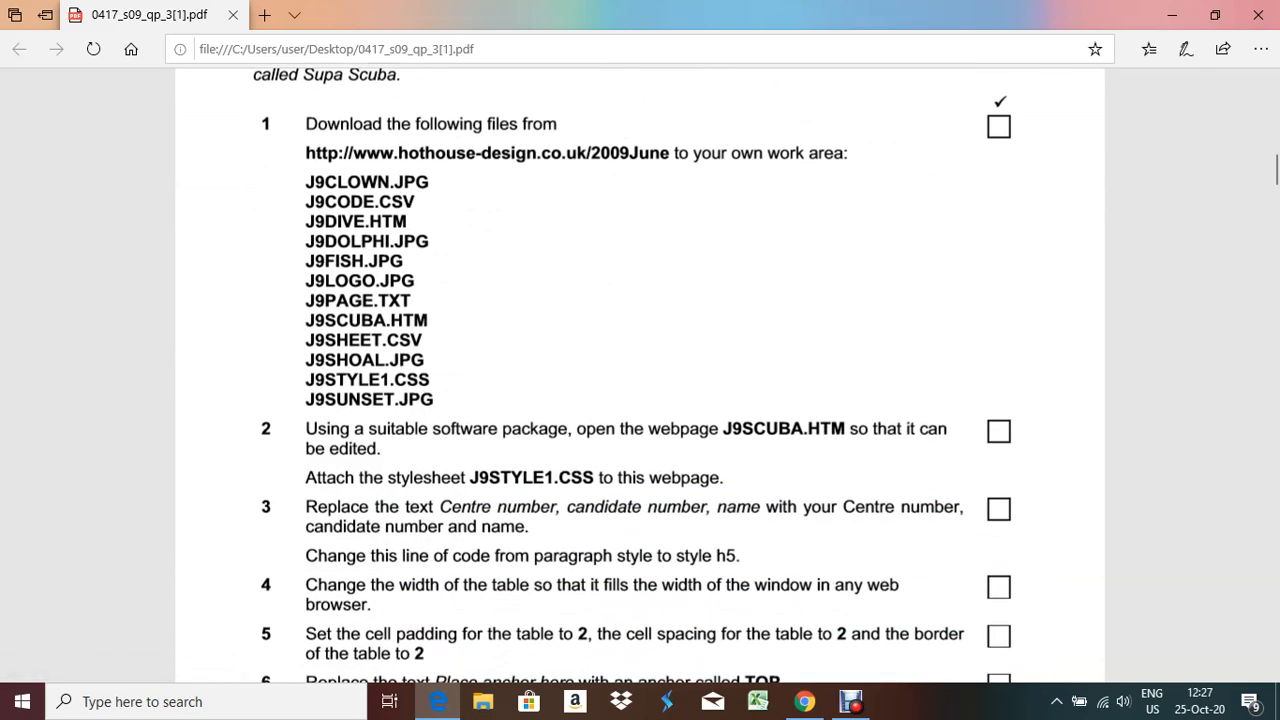
scroll(640, 375, "down", 2)
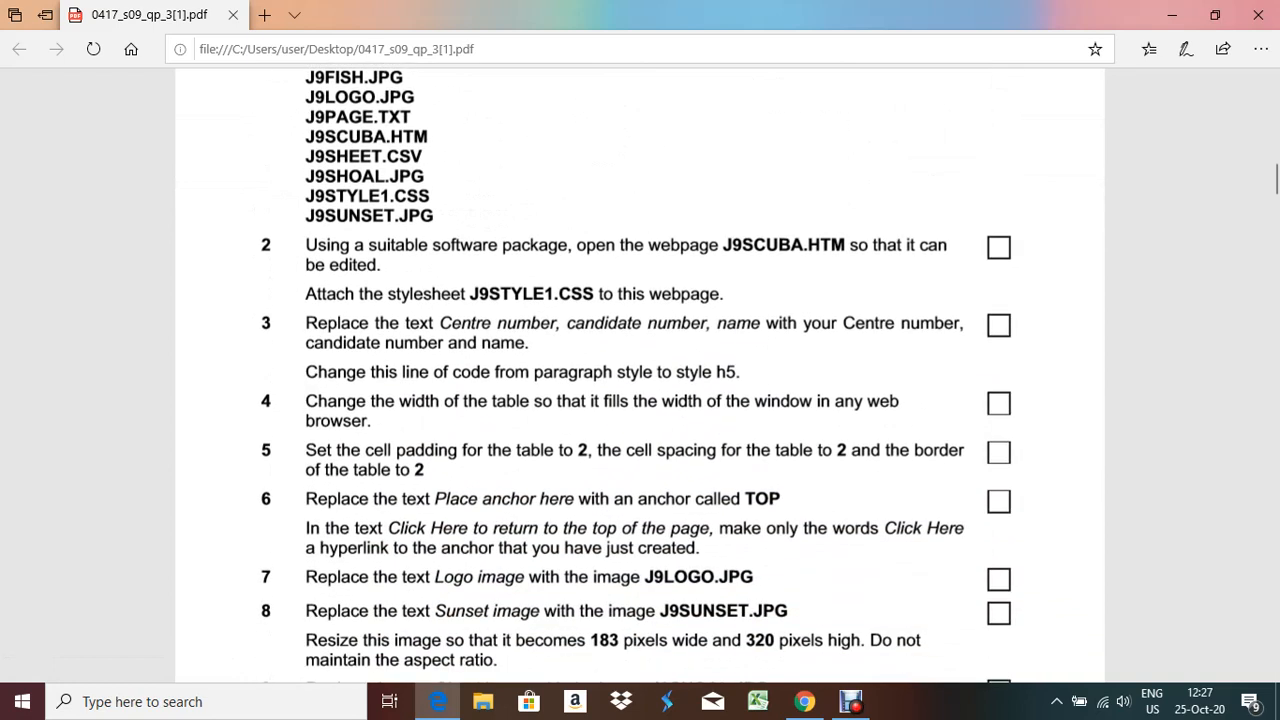
key("XF86AudioLowerVolume")
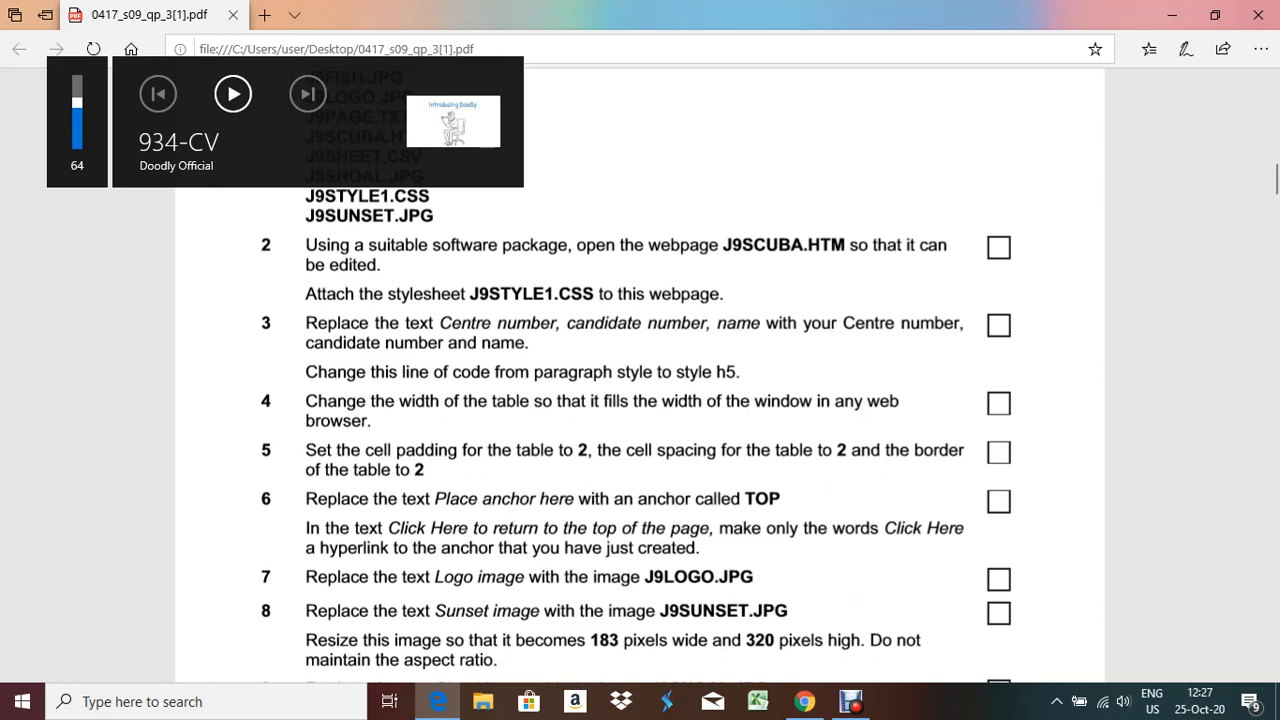
key("XF86AudioRaiseVolume")
Launch FrontPage 2003 from Windows search 'fr' and close the task pane and blank page
left_click(206, 702)
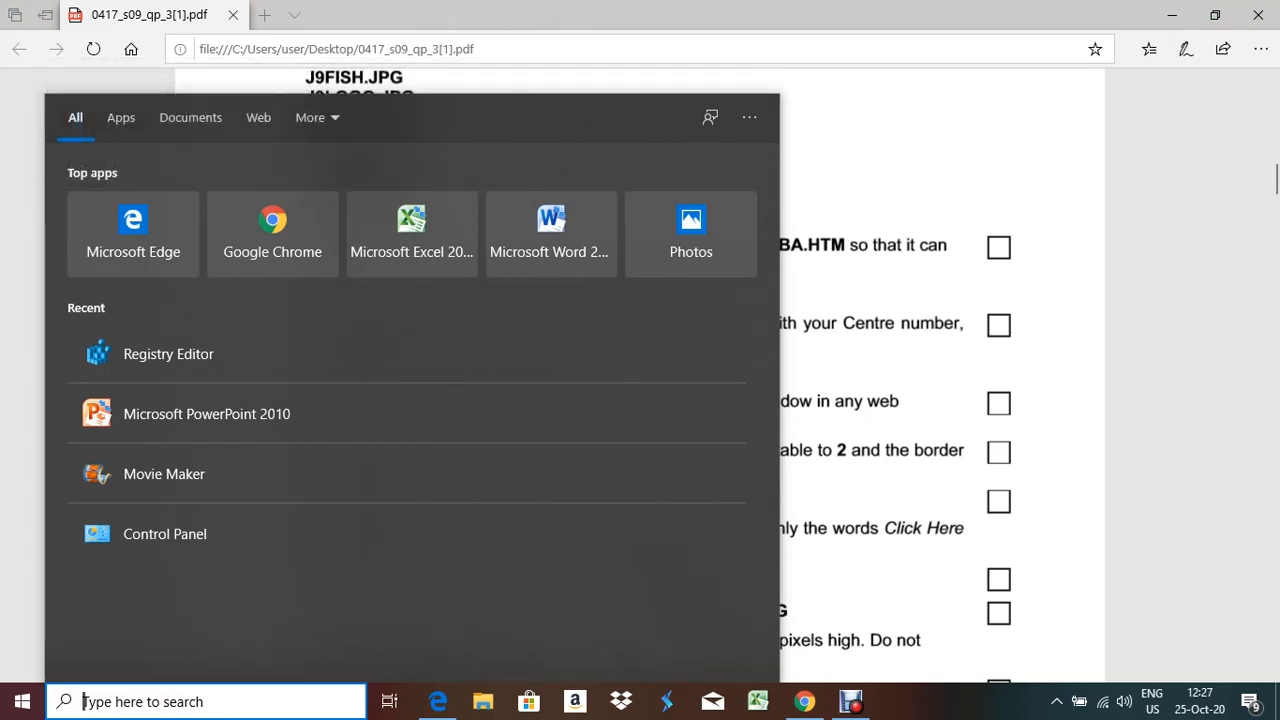
type("fr")
key("Return")
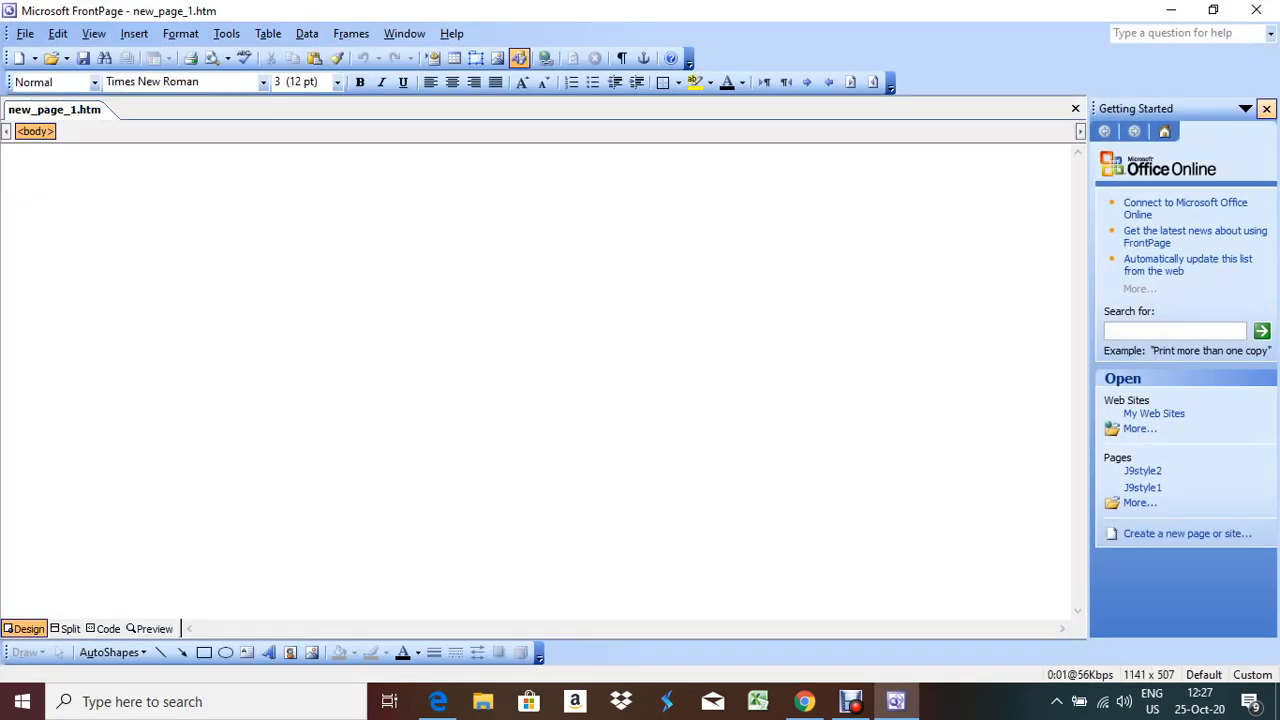
left_click(1266, 108)
left_click(1267, 108)
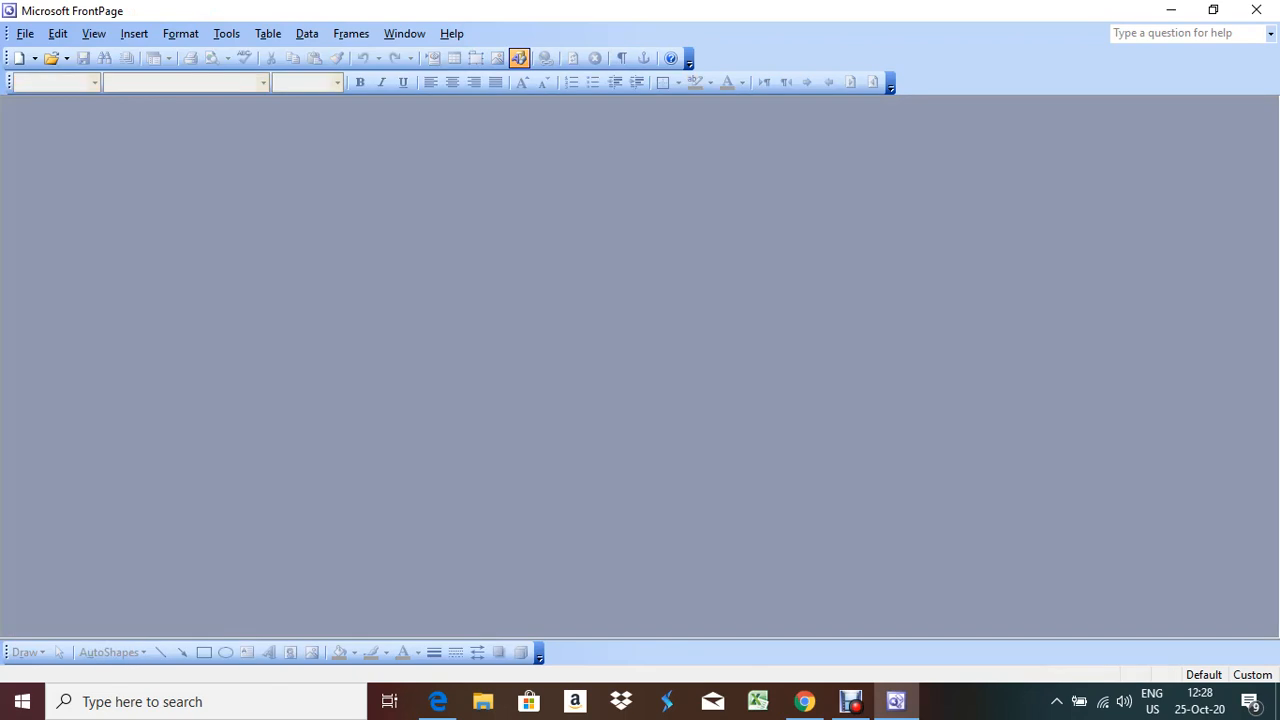
Open J9scuba.htm from the Desktop's Datat file 3 folder
left_click(25, 33)
left_click(55, 75)
left_click(406, 292)
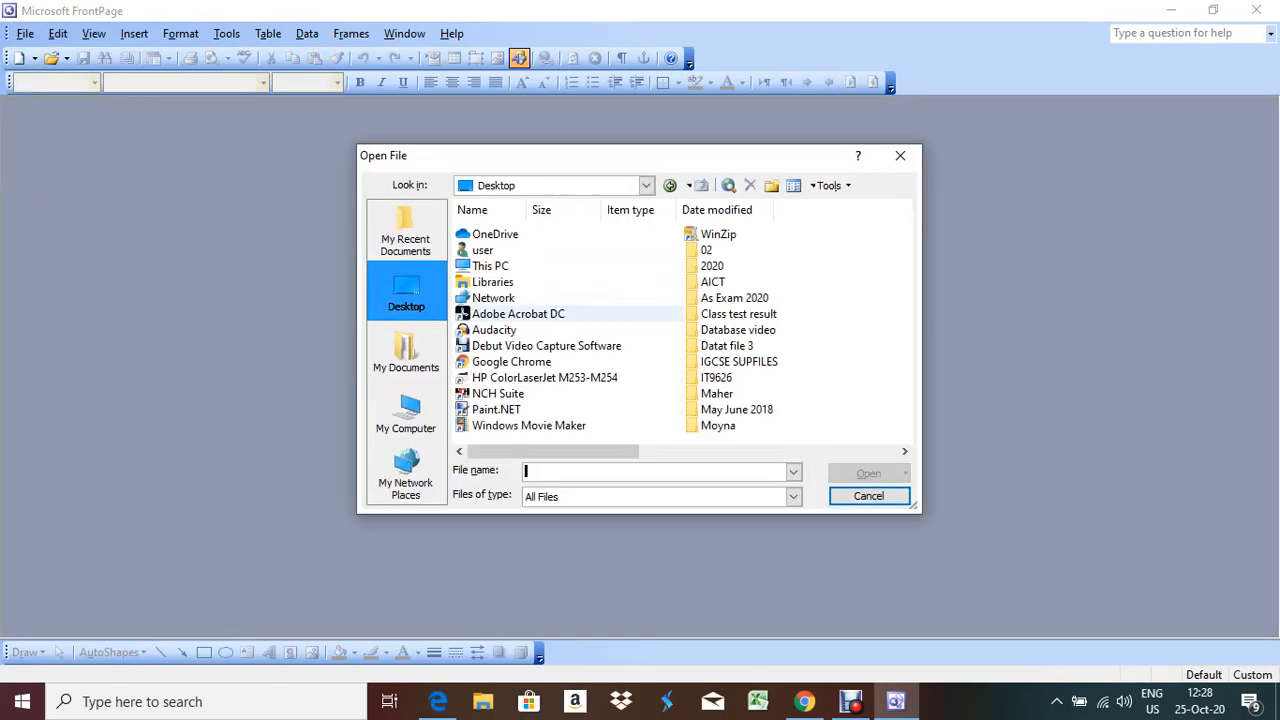
left_click(727, 345)
double_click(727, 345)
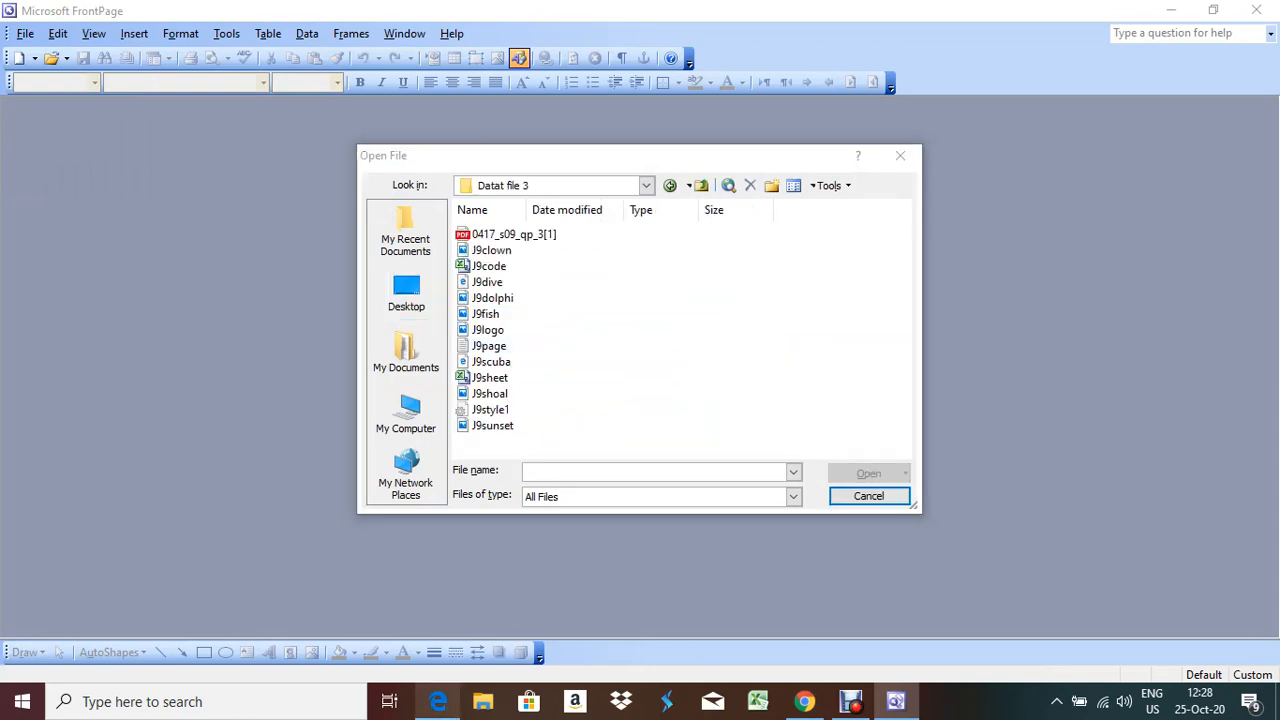
left_click(438, 701)
left_click(896, 701)
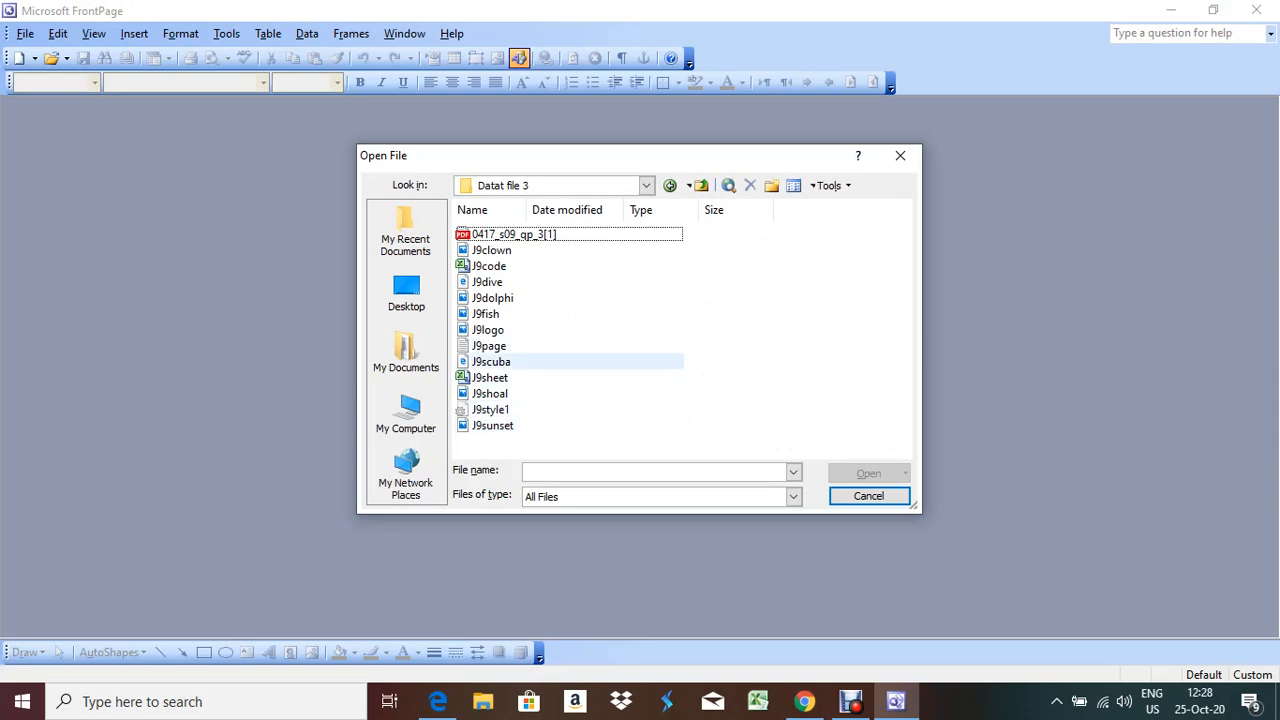
left_click(491, 361)
key("Return")
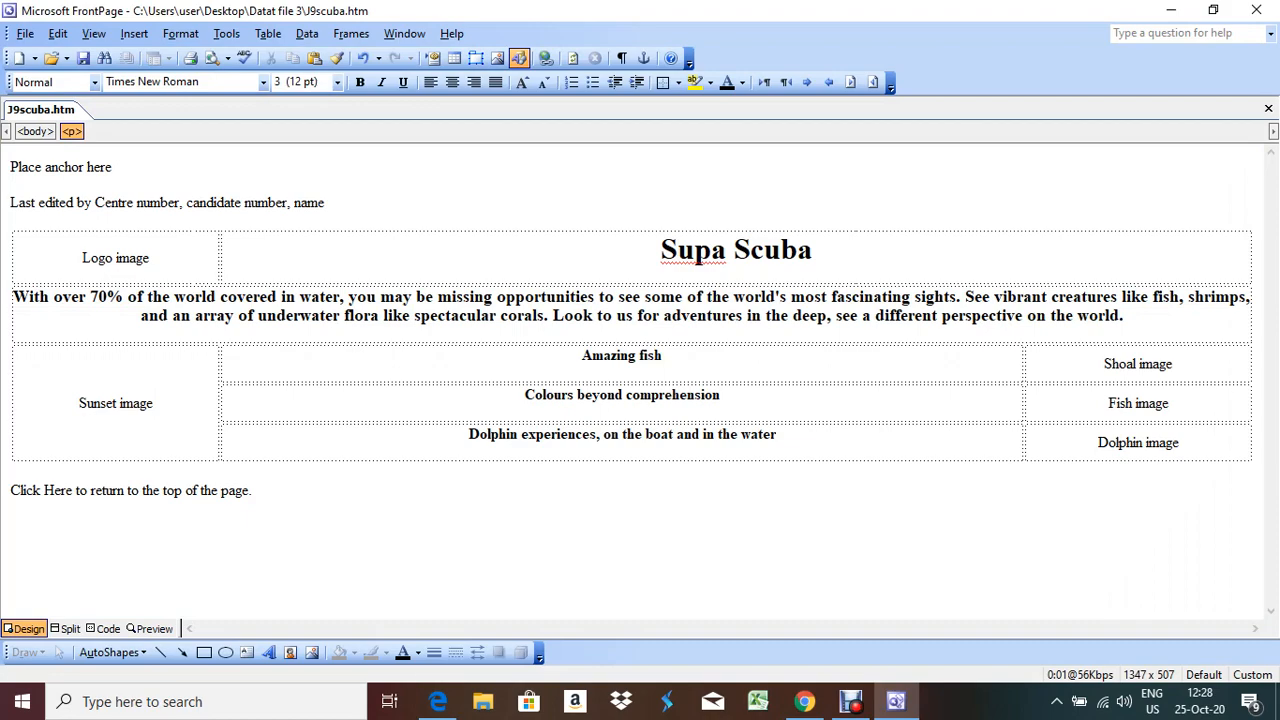
Attach the J9style1 stylesheet to J9scuba.htm through Format > Style Sheet Links
left_click(438, 702)
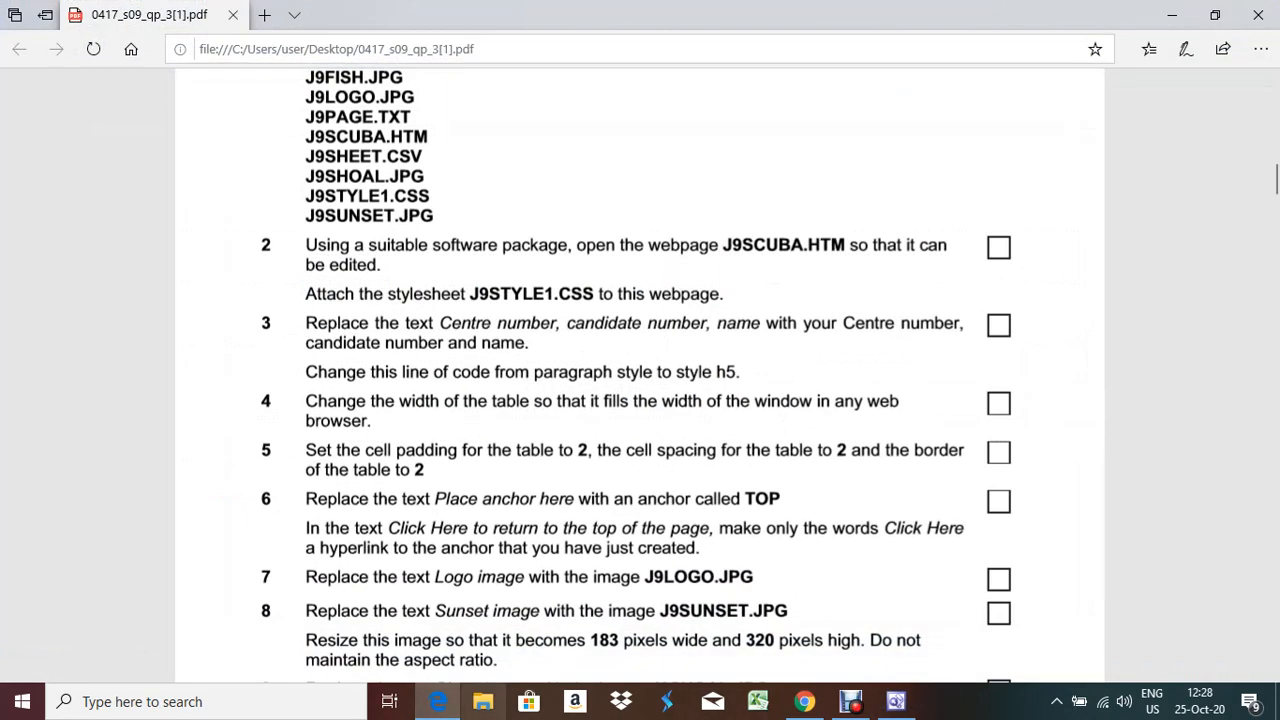
left_click(438, 702)
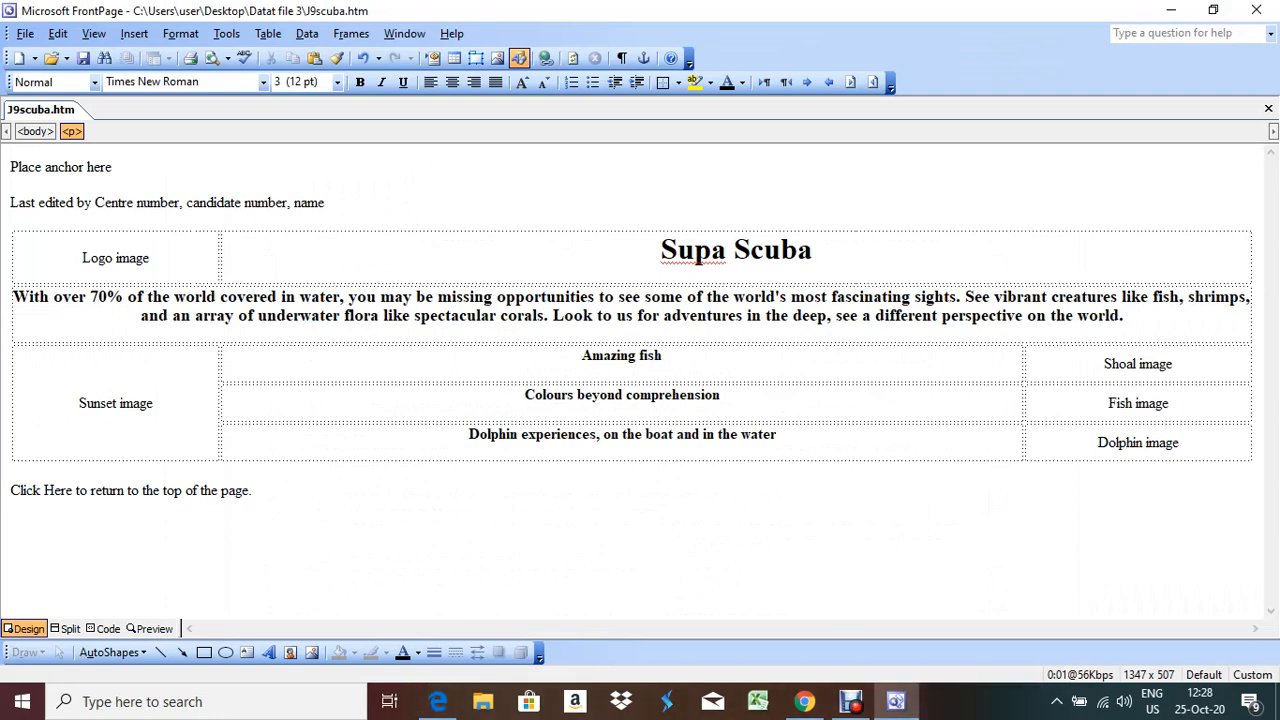
left_click(180, 33)
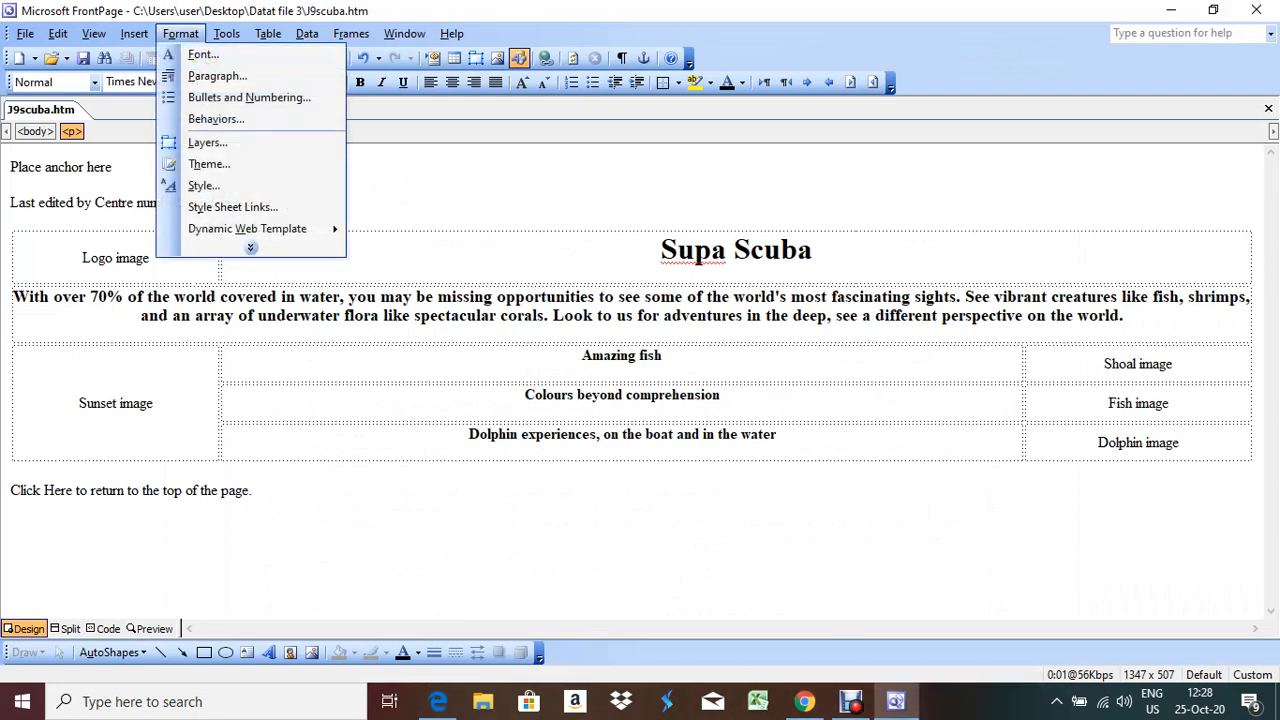
left_click(232, 207)
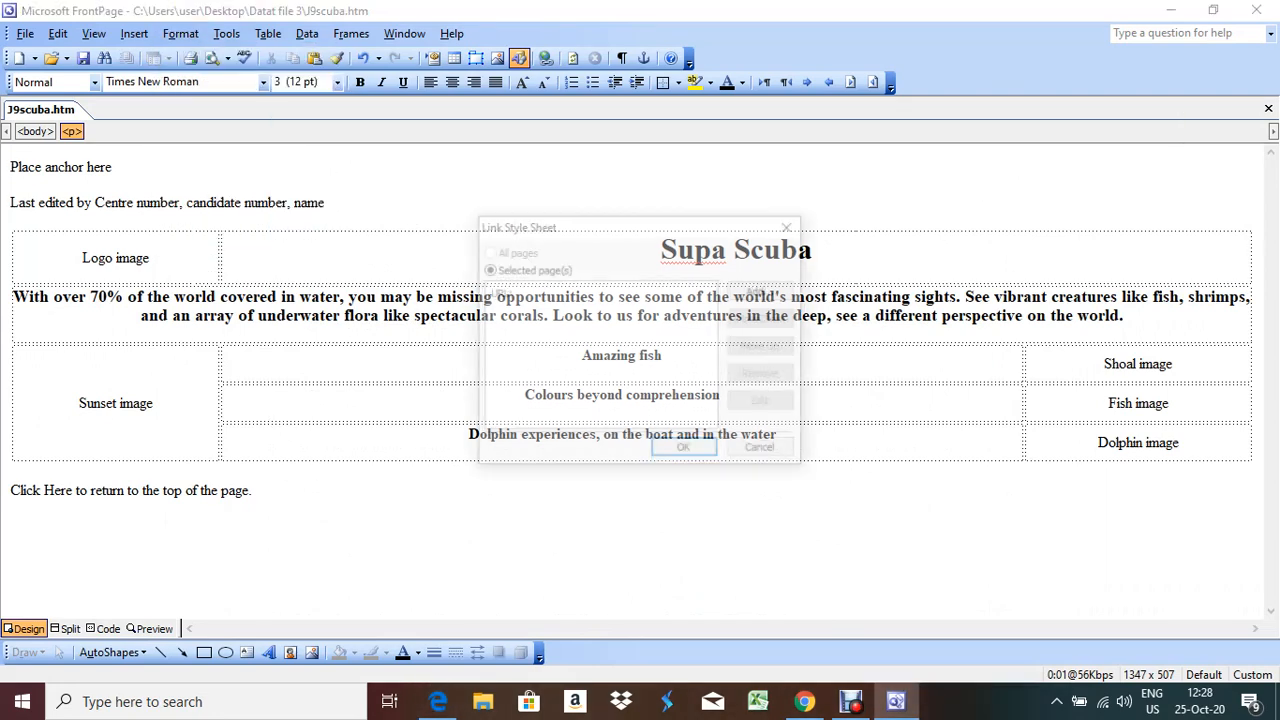
left_click(763, 290)
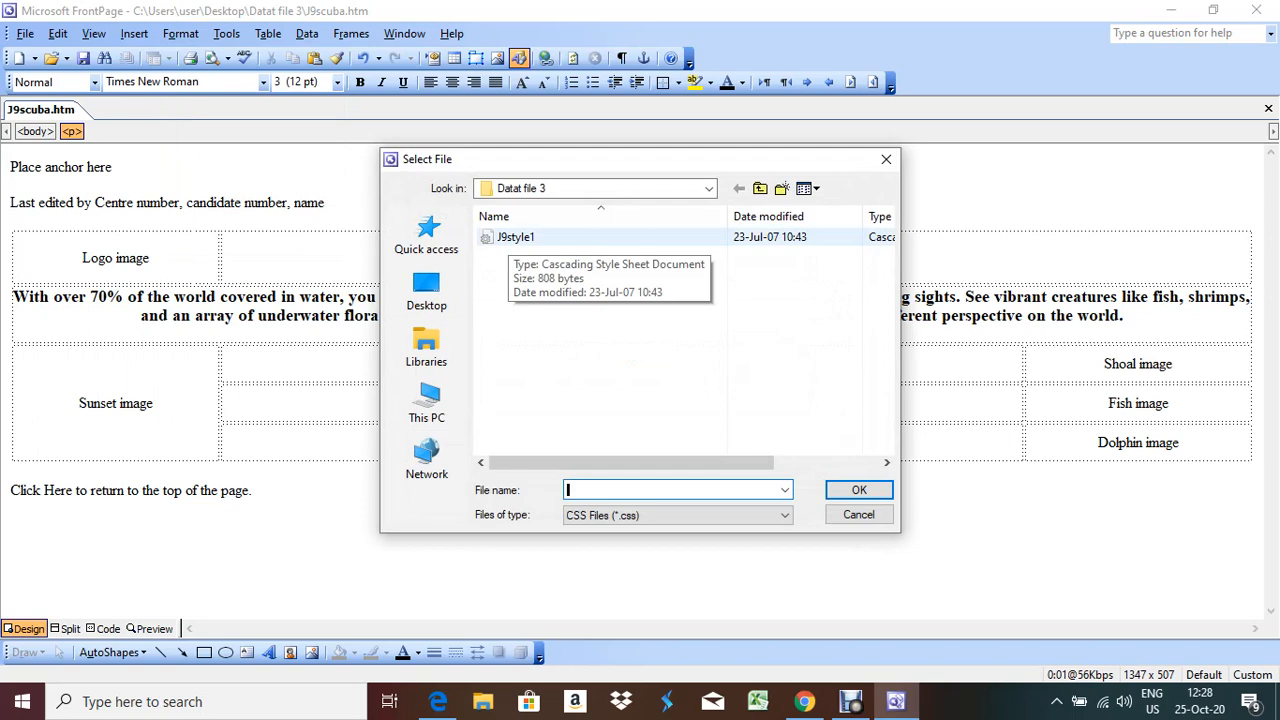
double_click(509, 237)
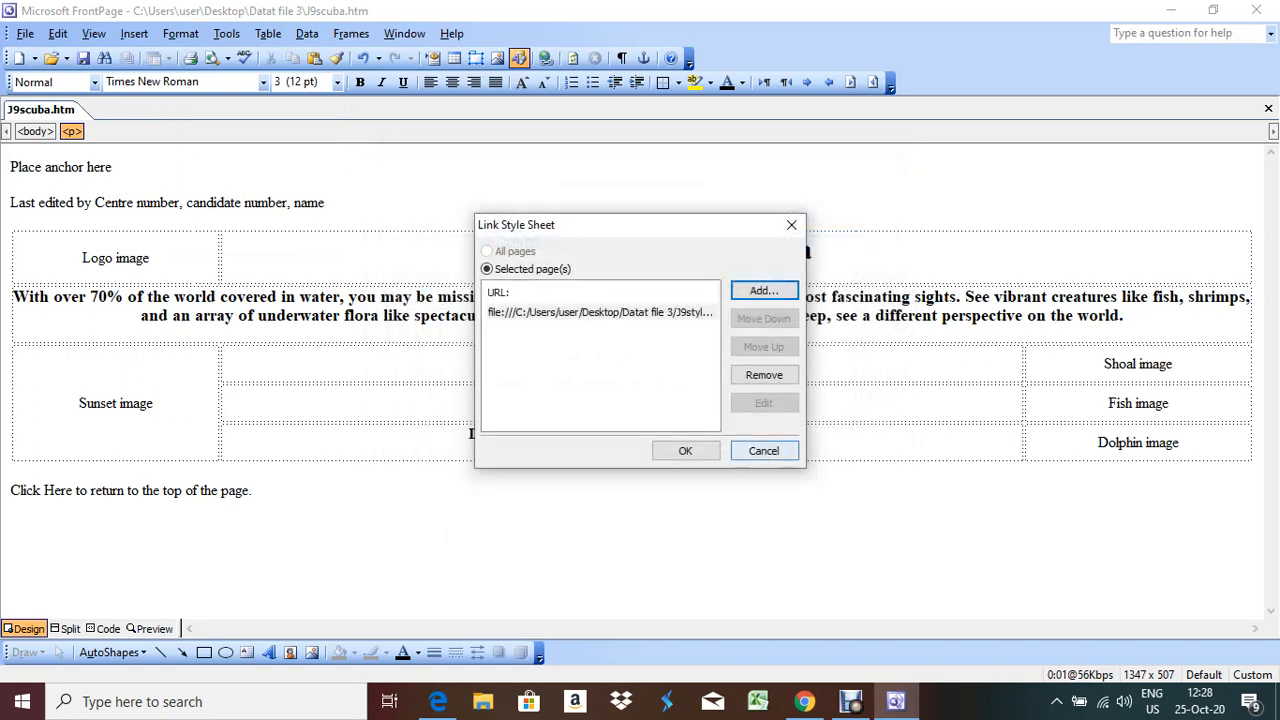
left_click(685, 450)
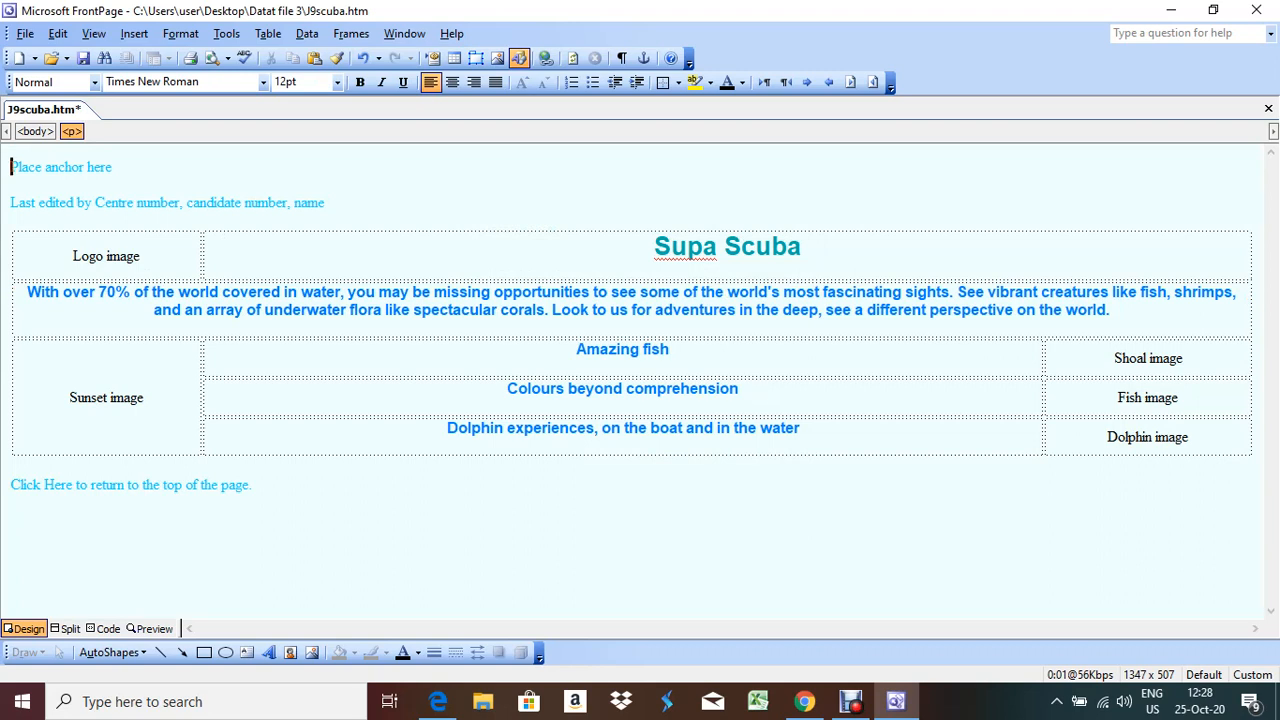
Replace the 'Centre number, candidate number, name' placeholder with the candidate's own details
left_click(438, 702)
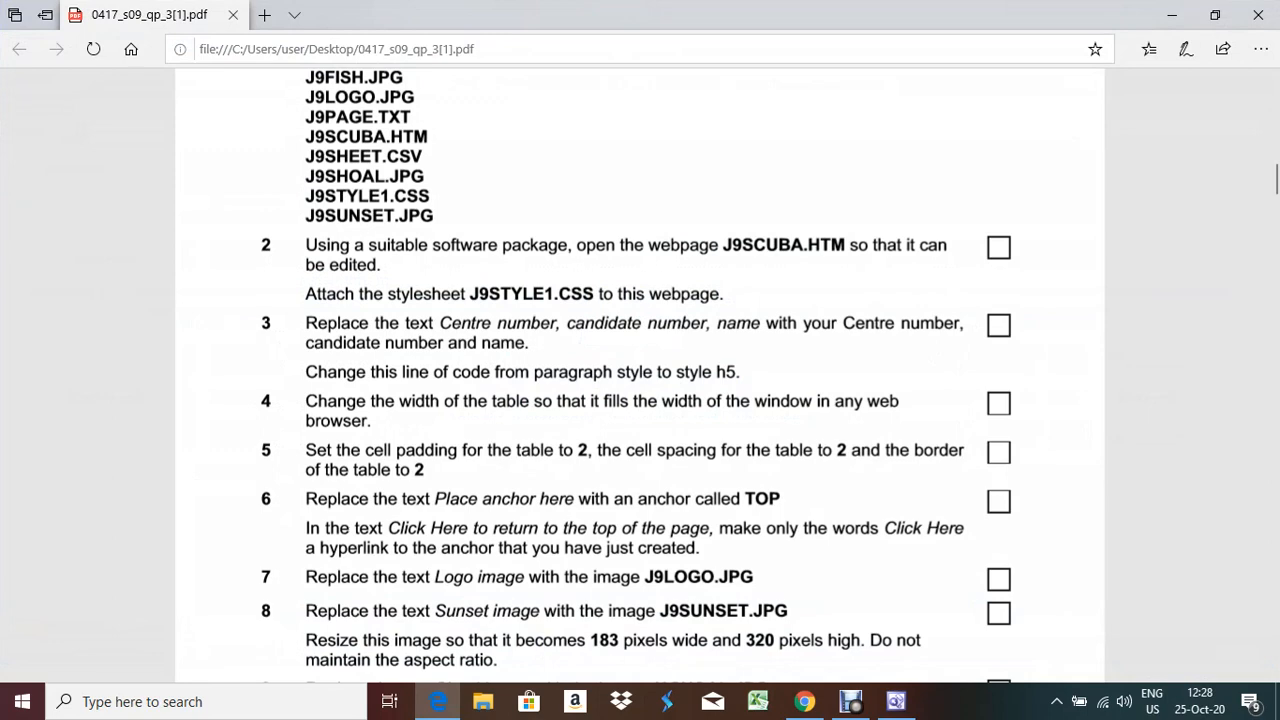
left_click(438, 702)
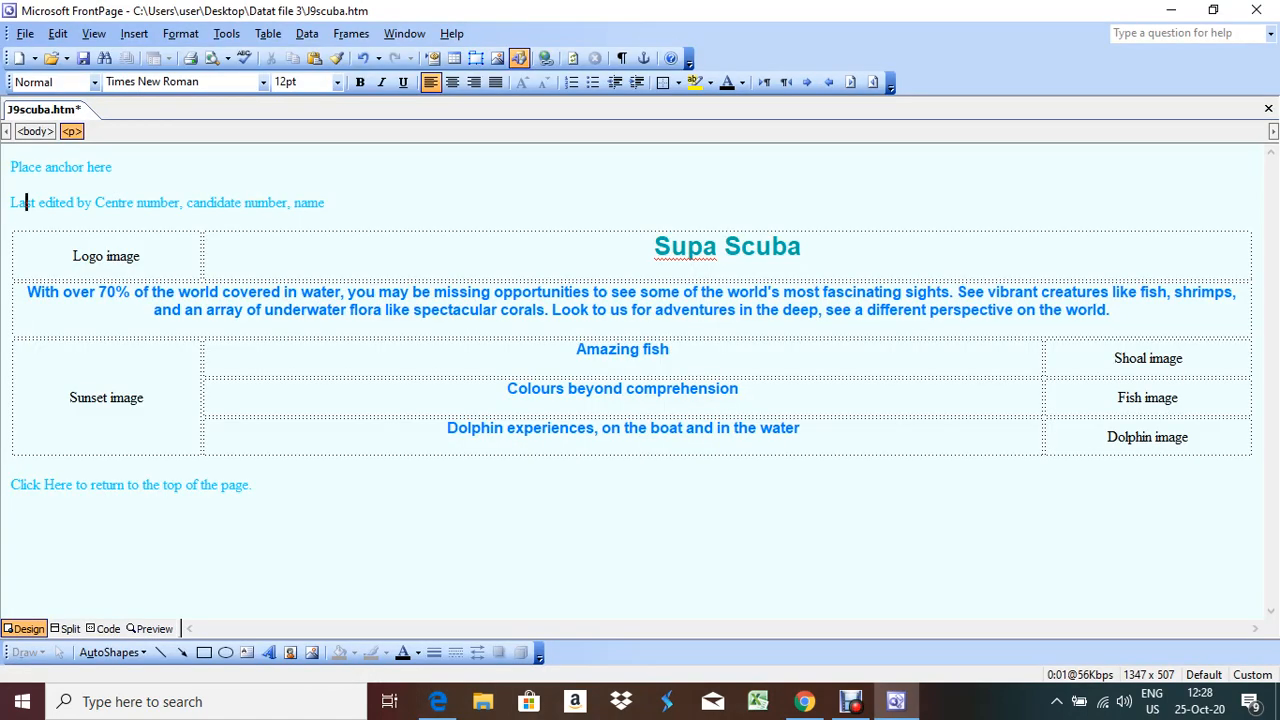
left_click_drag(95, 202, 324, 202)
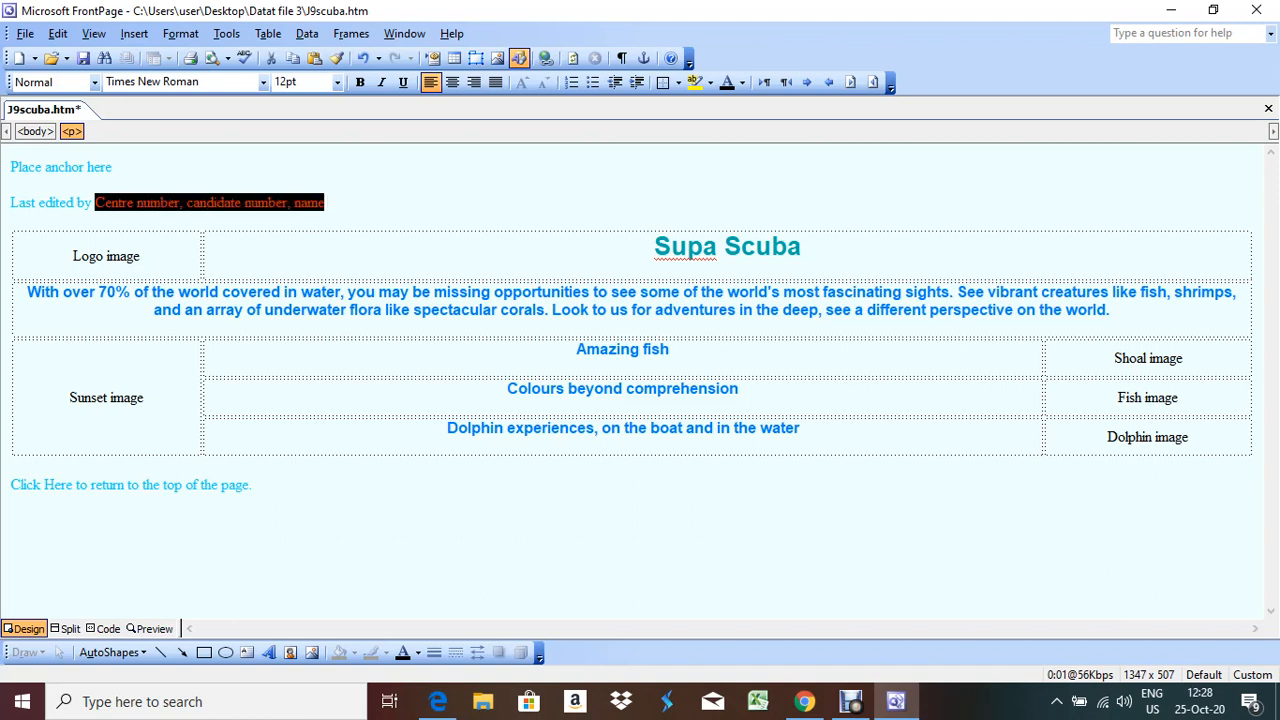
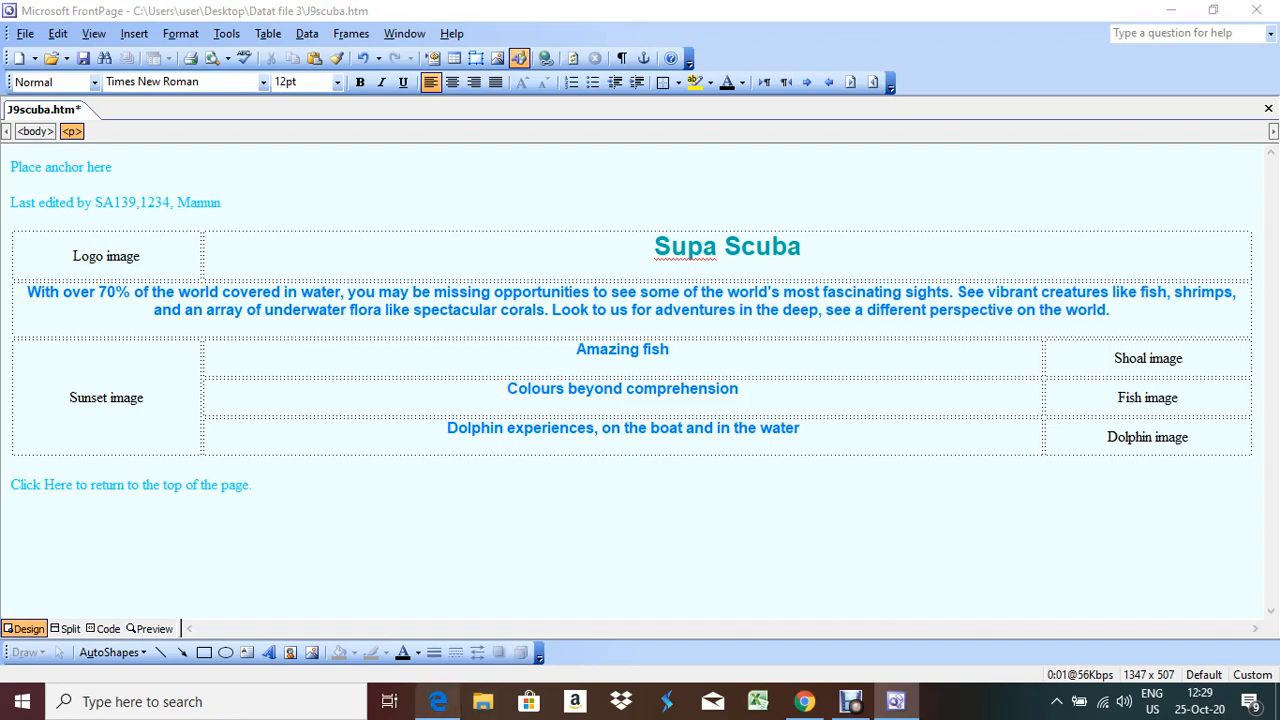
Recheck the exam paper, then show the page's HTML source in Code view
left_click(438, 701)
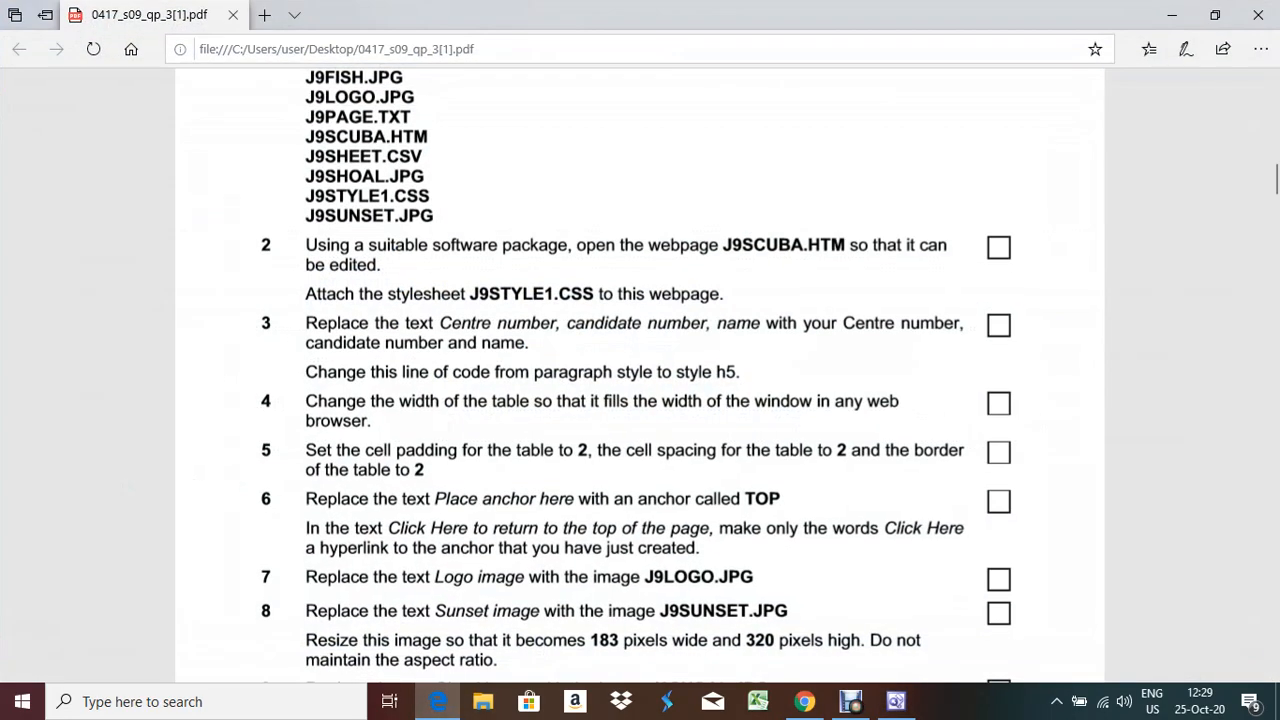
left_click(438, 701)
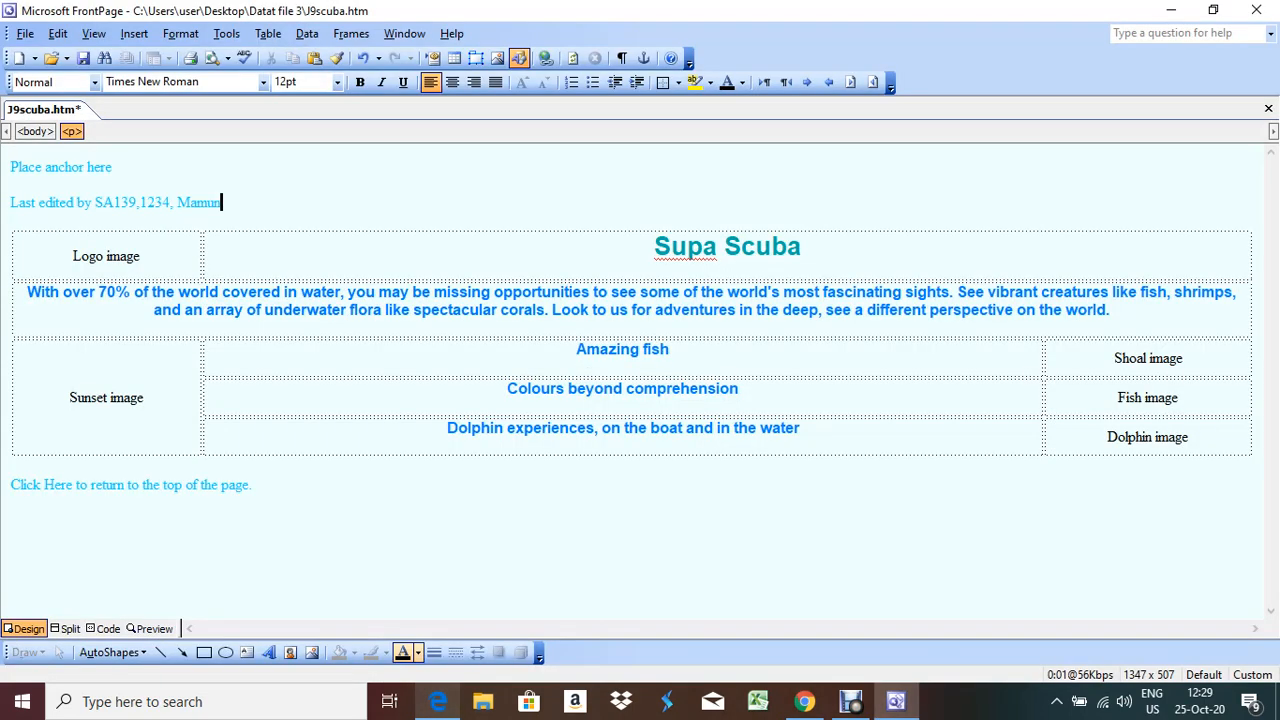
left_click(74, 202)
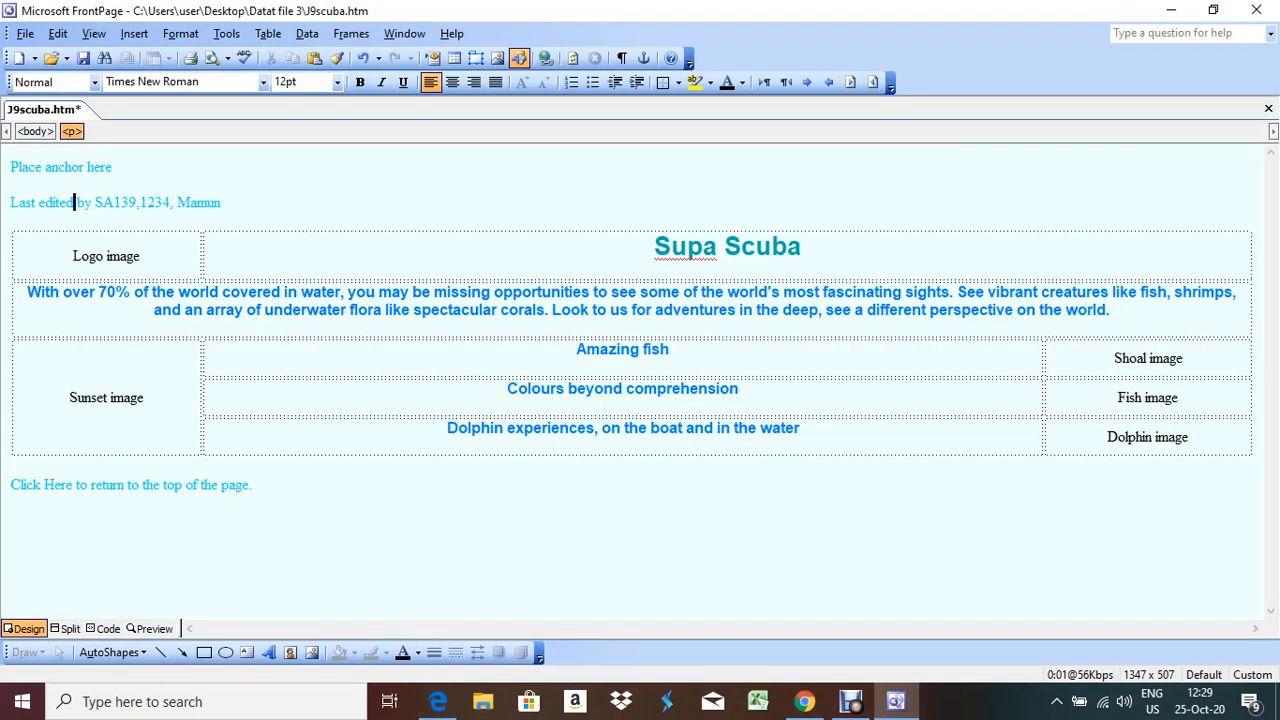
left_click(108, 628)
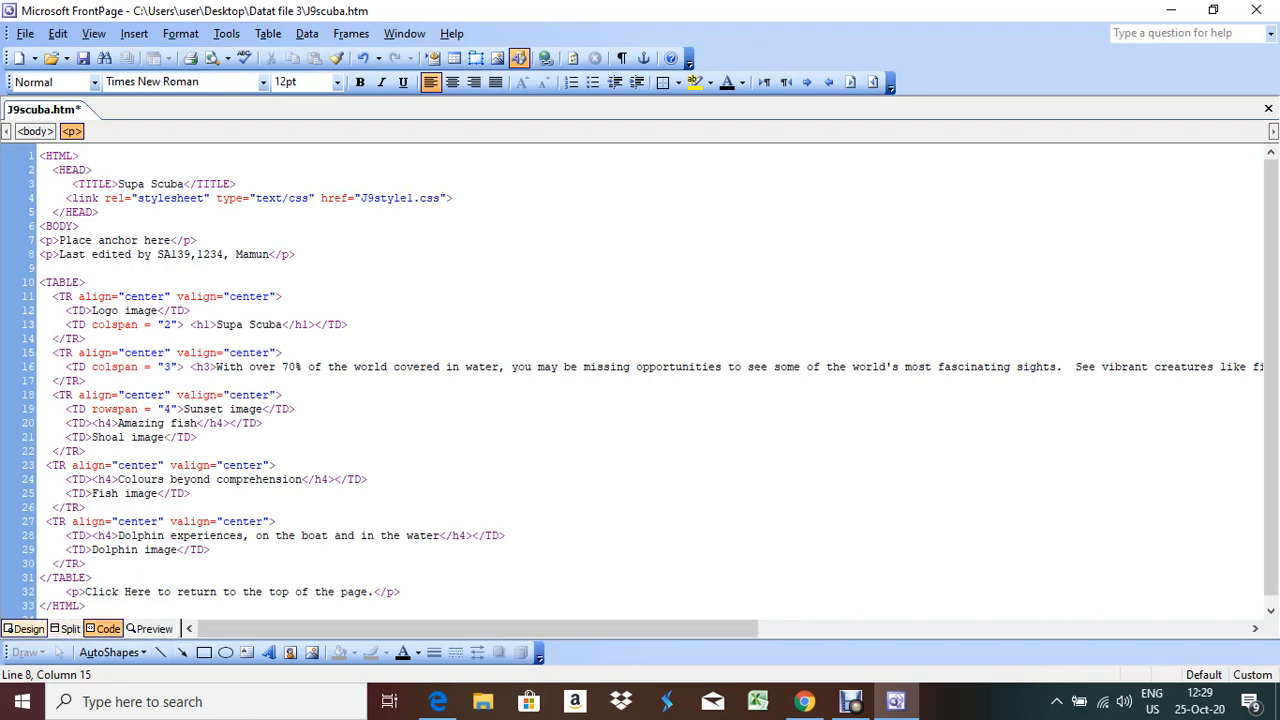
Back in Design view, apply the Heading 5 style to the Last edited by line
left_click(28, 628)
left_click(6, 203)
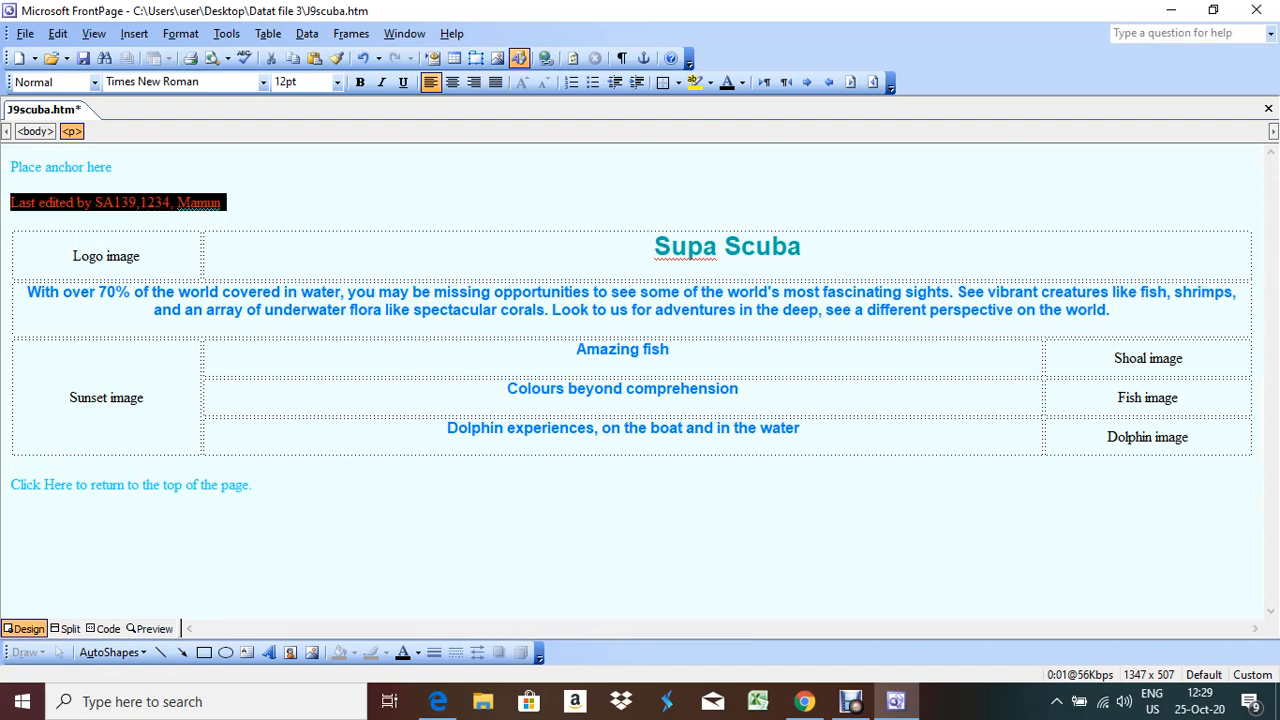
left_click(27, 203)
left_click(11, 203)
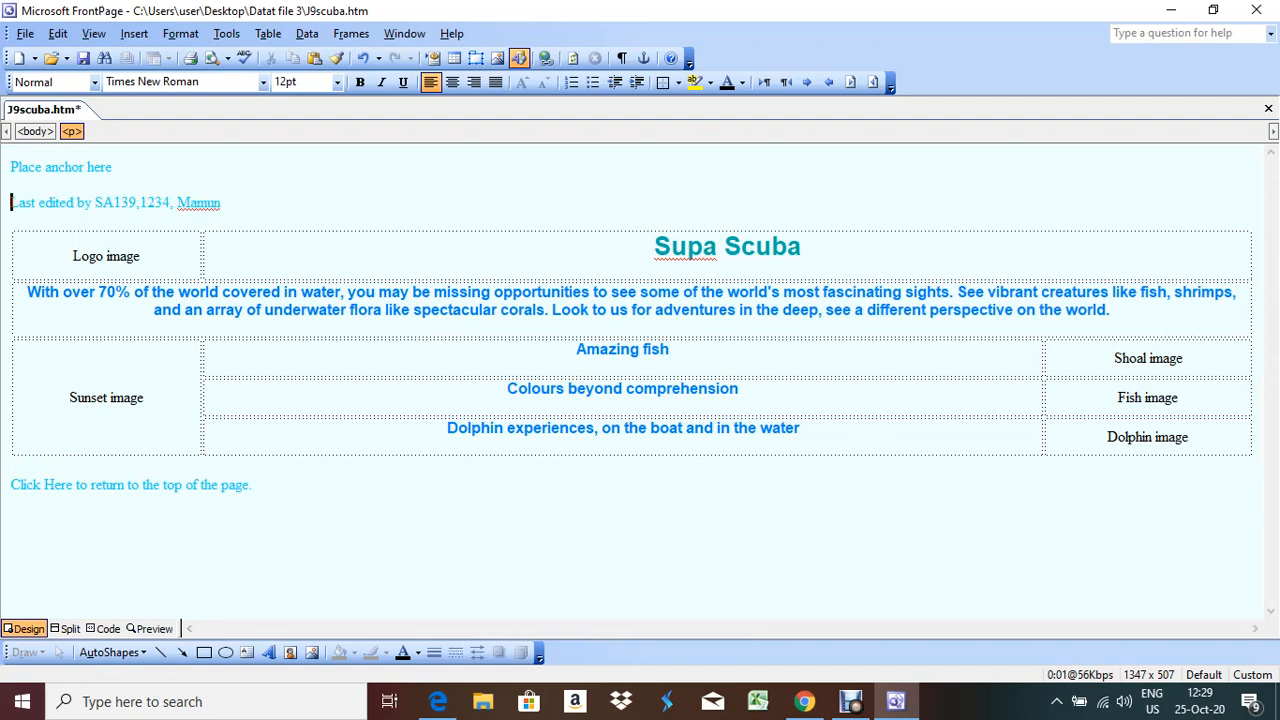
left_click(438, 701)
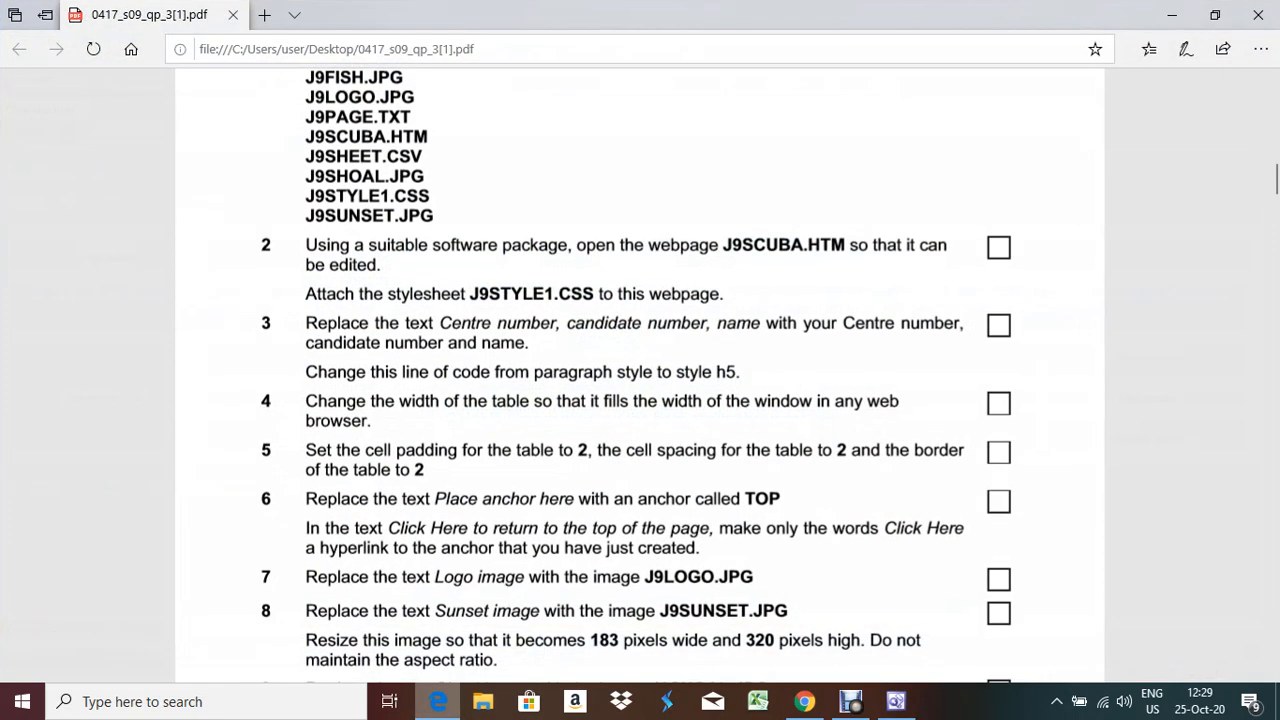
key("alt+Tab")
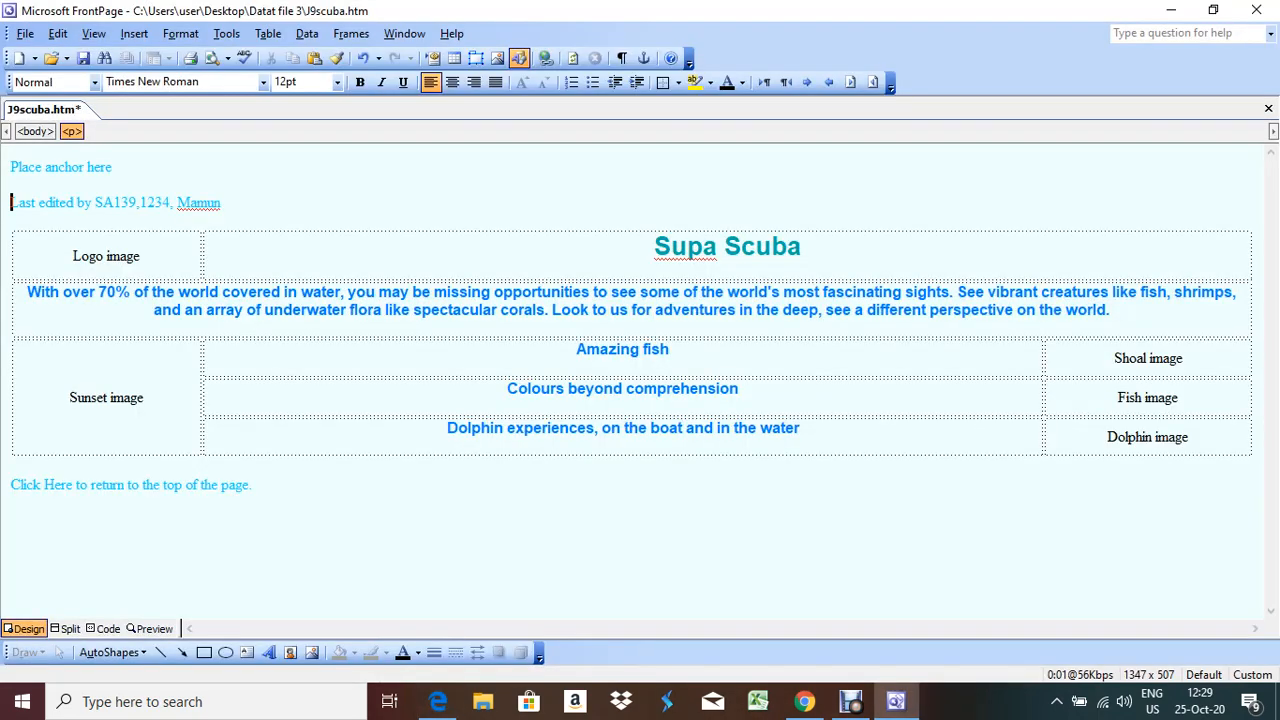
left_click(95, 83)
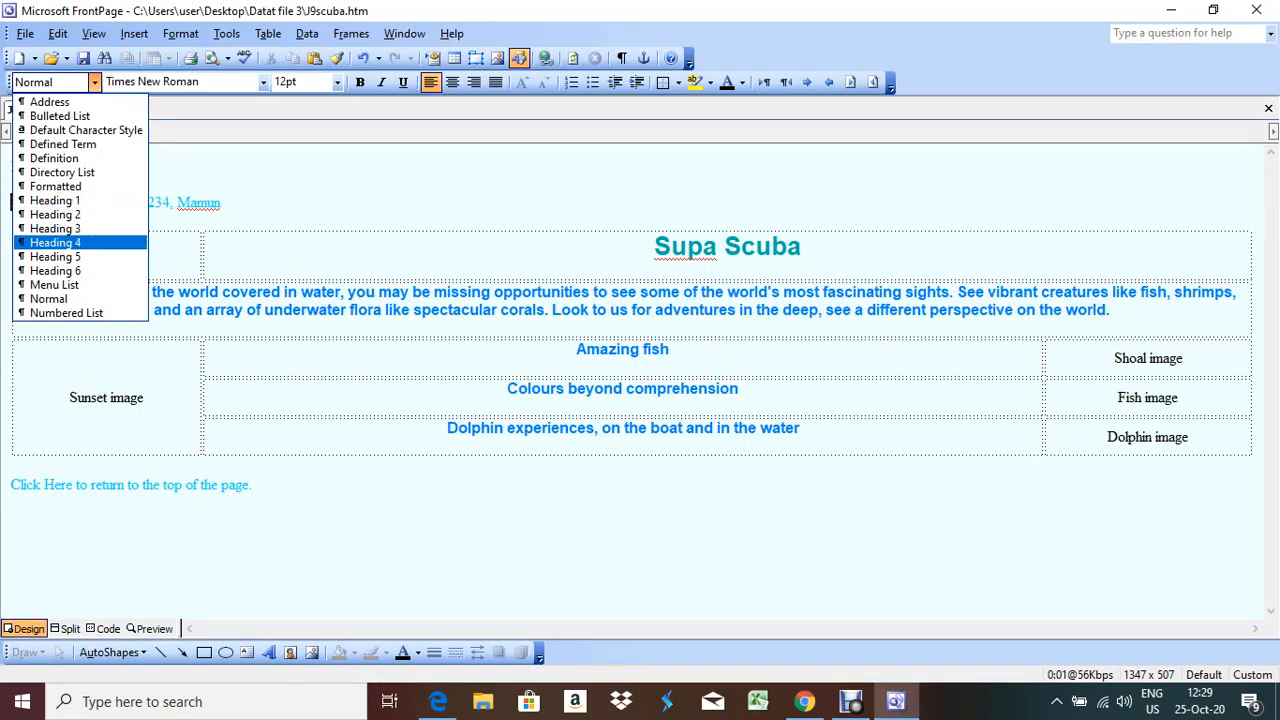
left_click(55, 256)
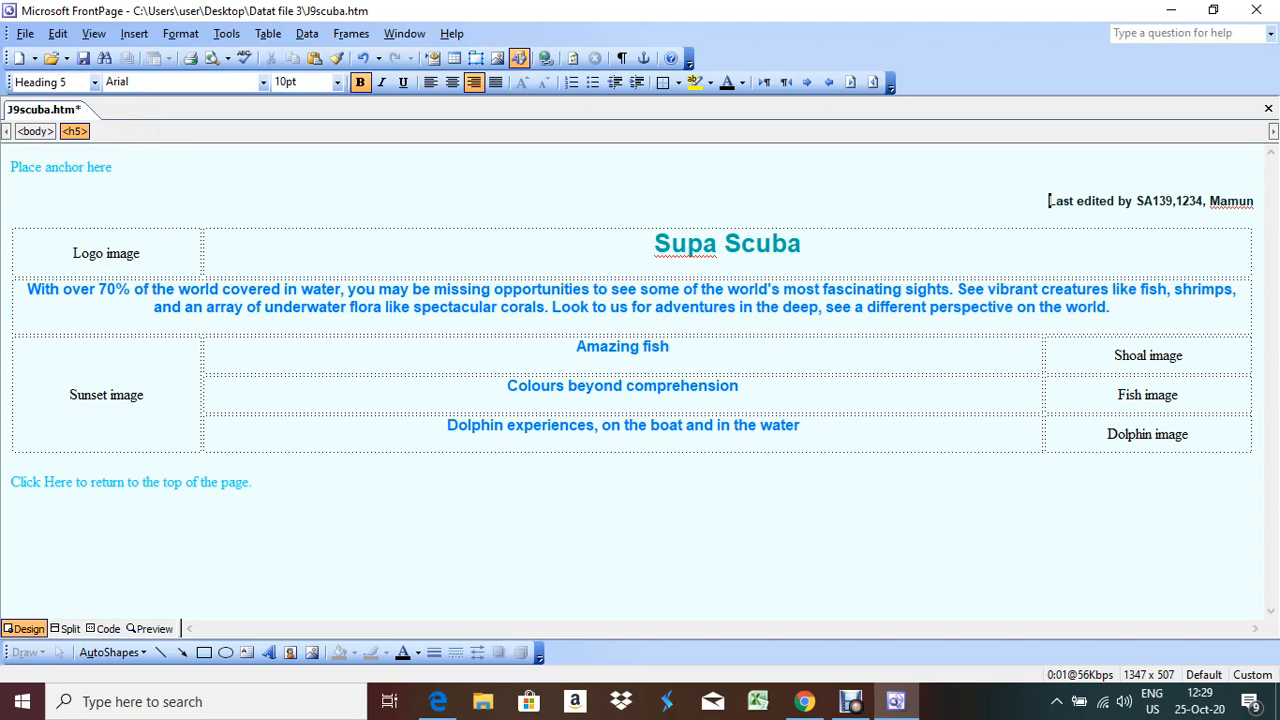
left_click(438, 701)
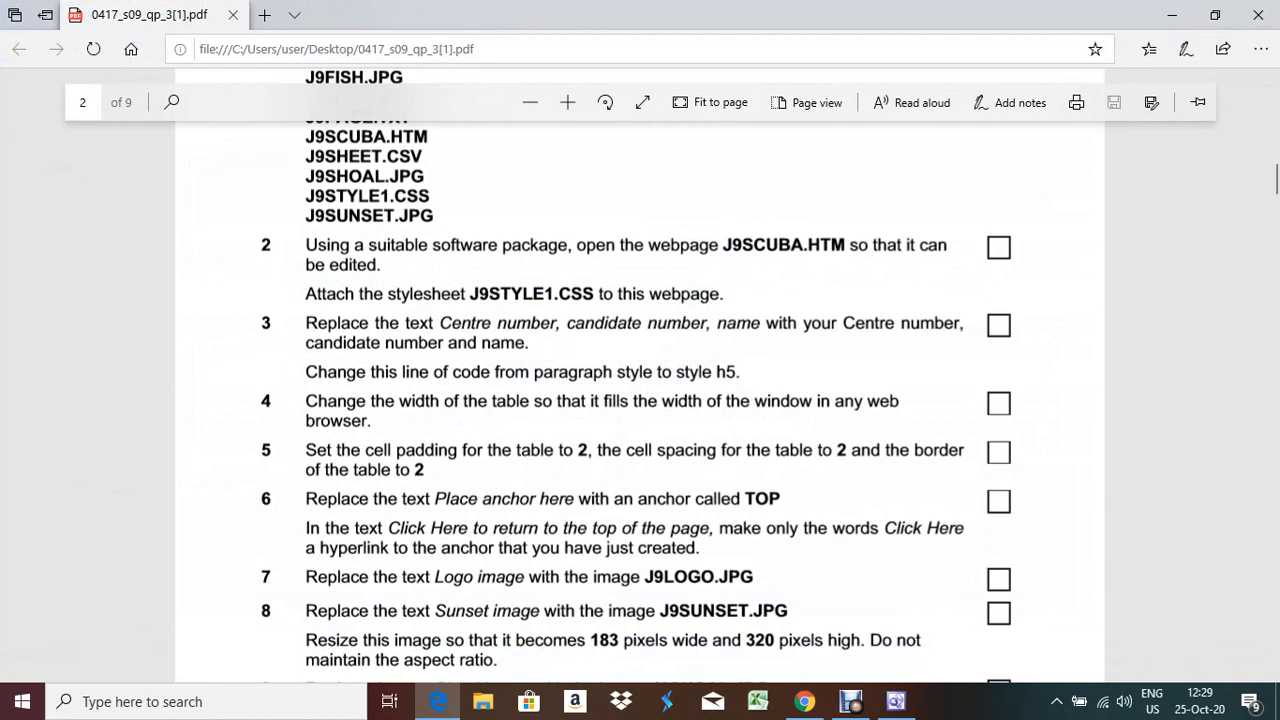
Highlight question 4 on table width in the PDF, then return to FrontPage
left_click_drag(305, 401, 1014, 408)
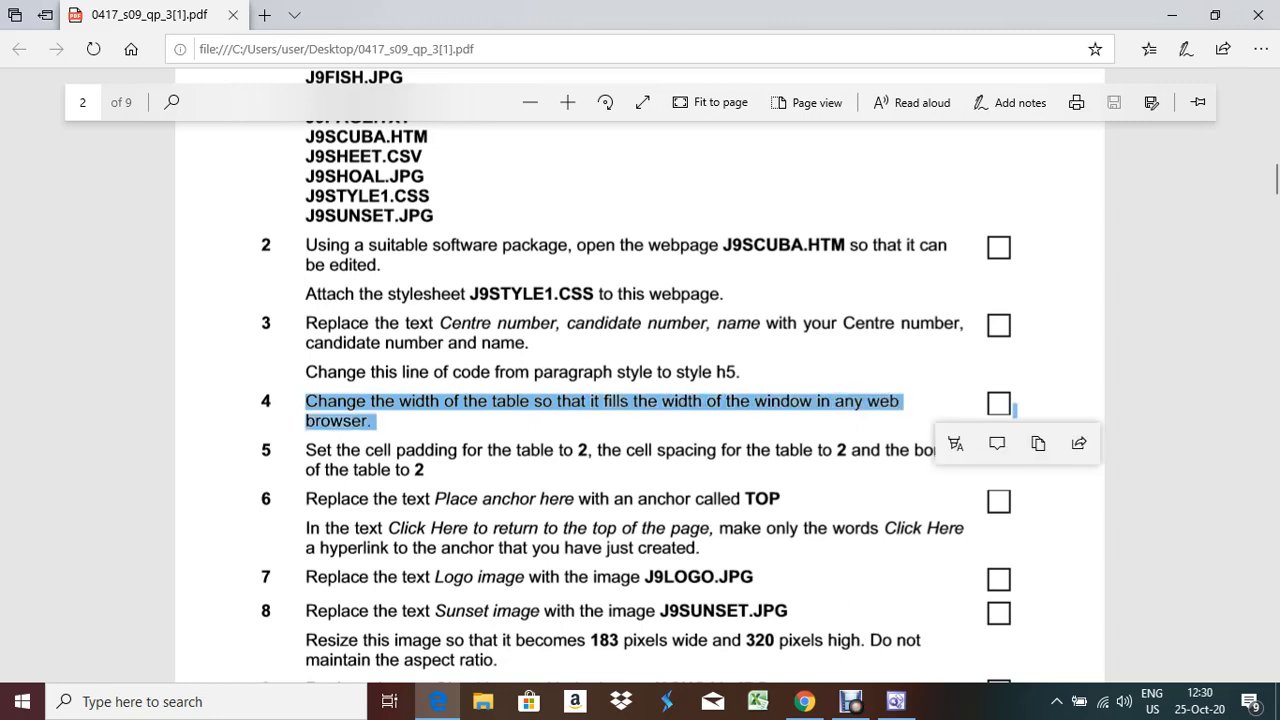
key("alt+Tab")
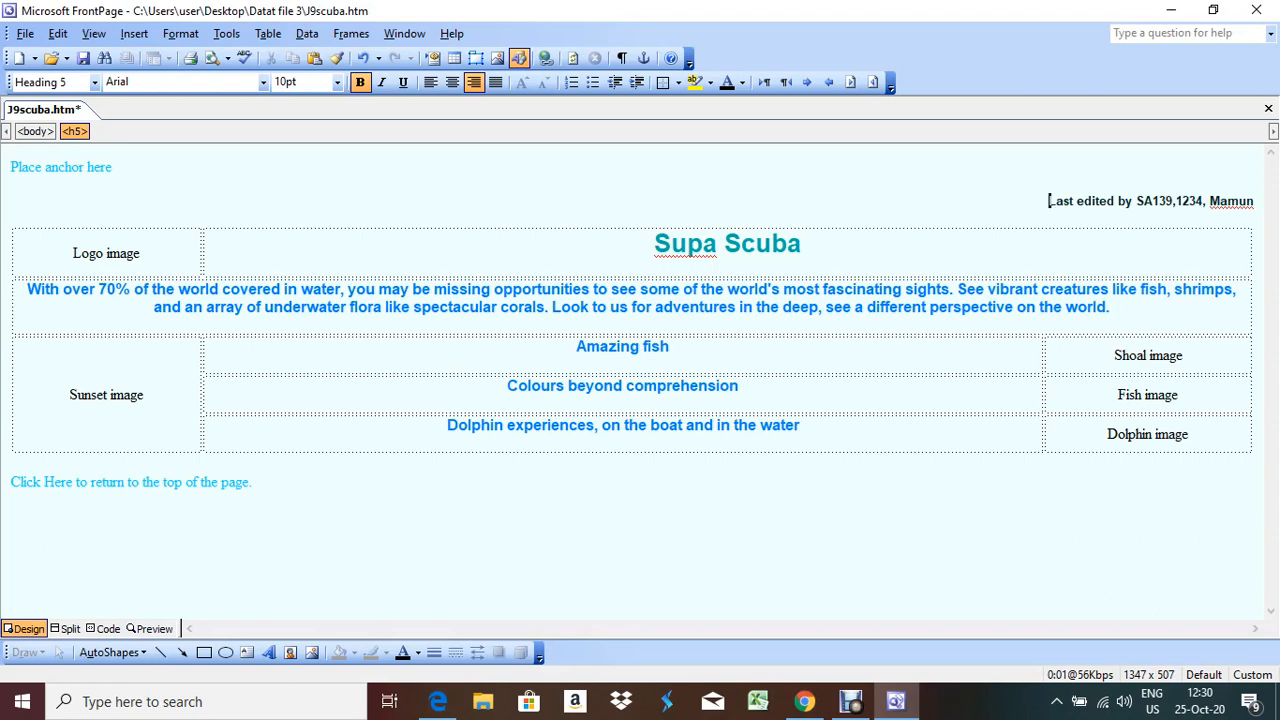
Set the table's width to 100 percent in Table Properties
right_click(465, 261)
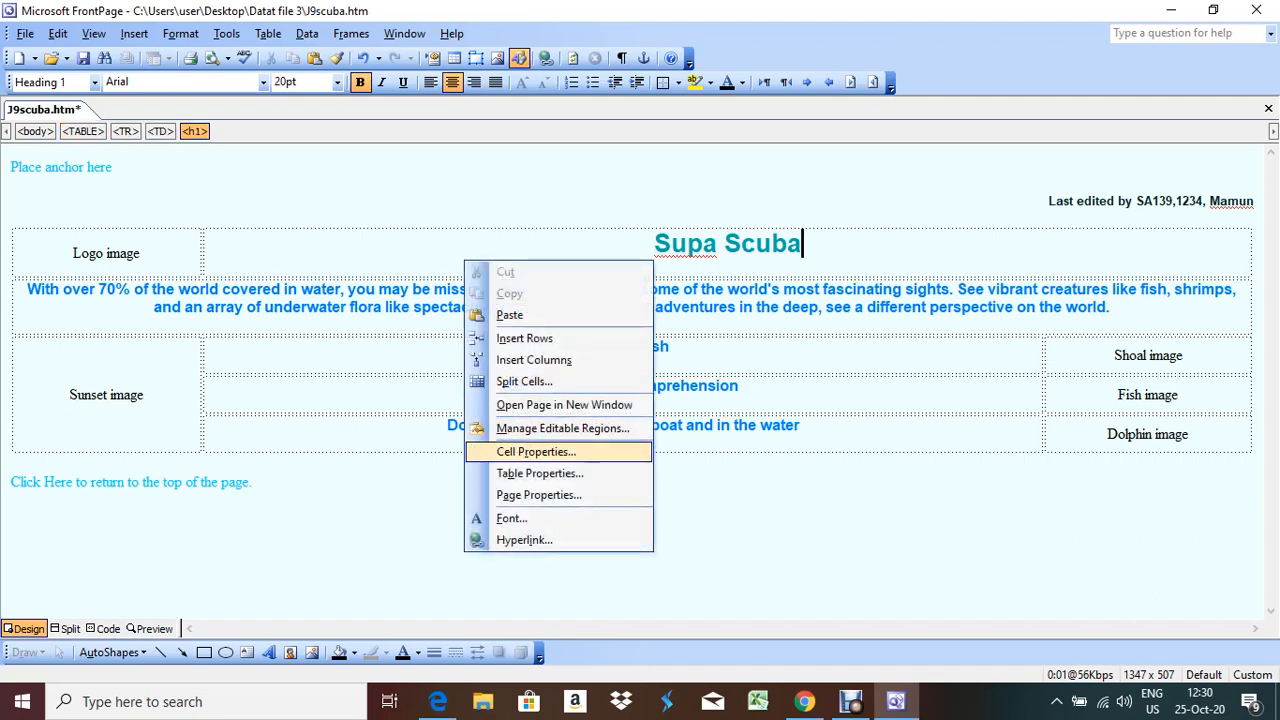
left_click(540, 473)
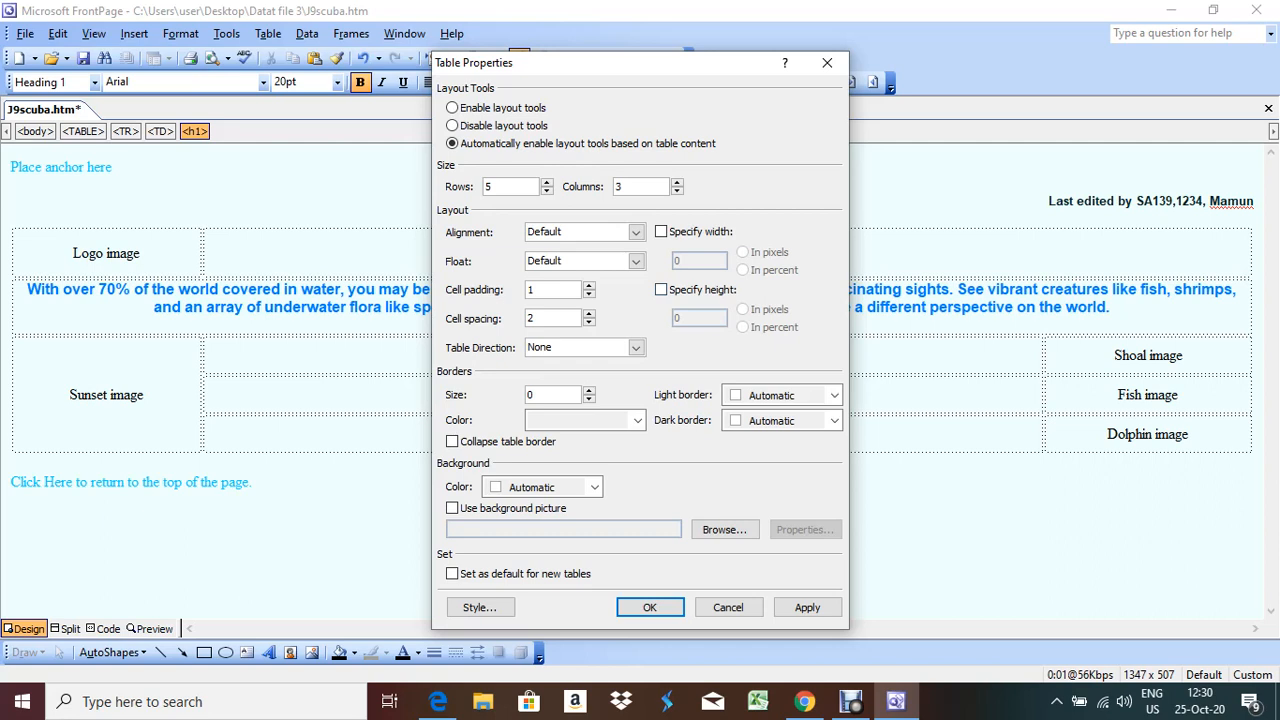
left_click(661, 232)
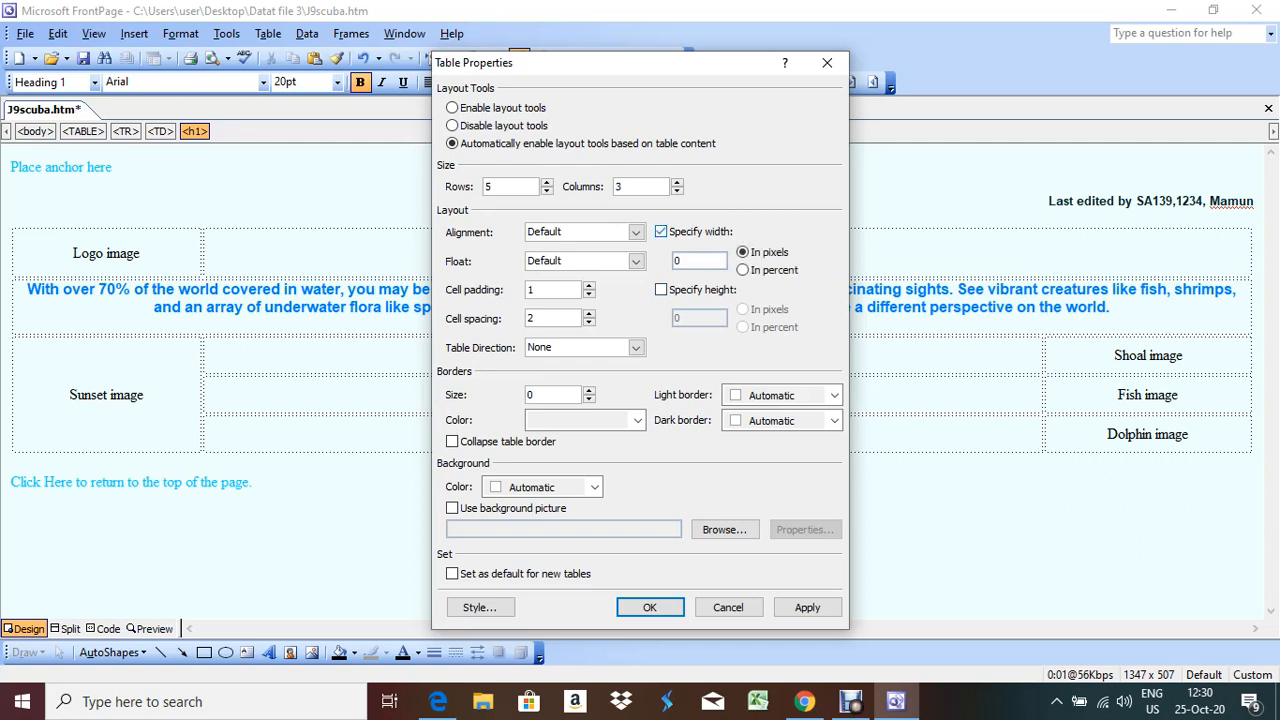
left_click(743, 270)
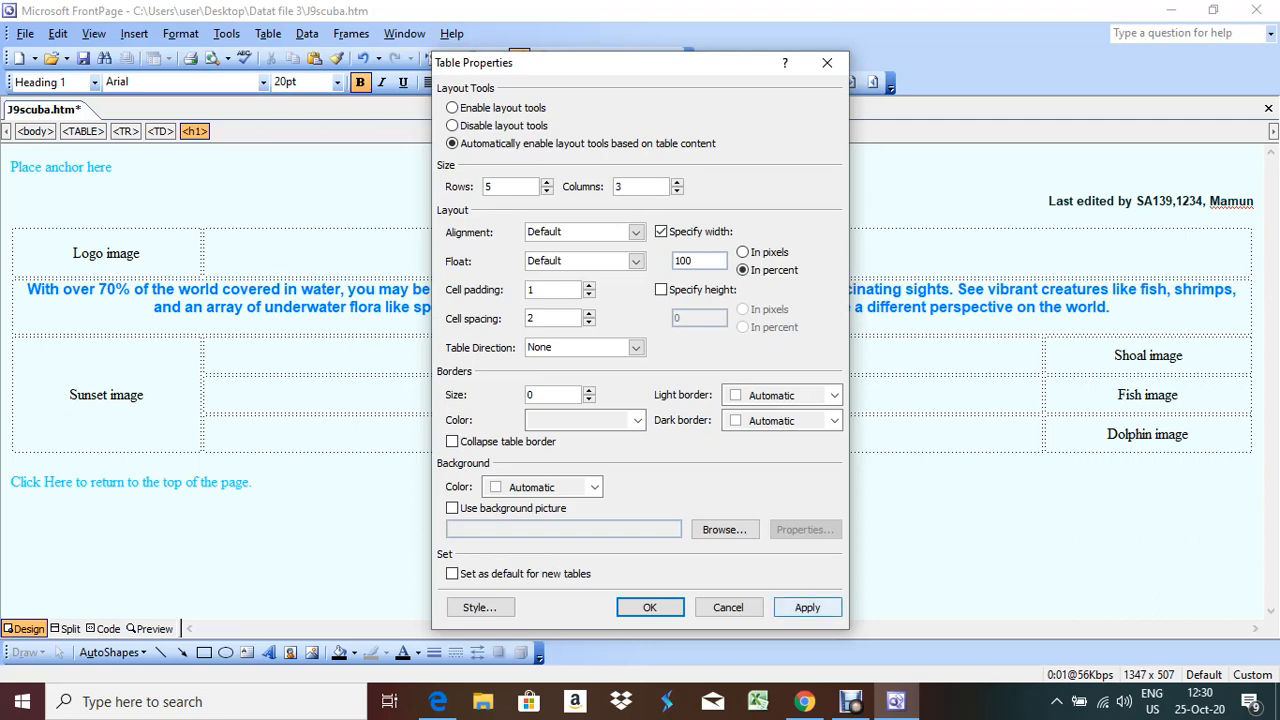
left_click(807, 607)
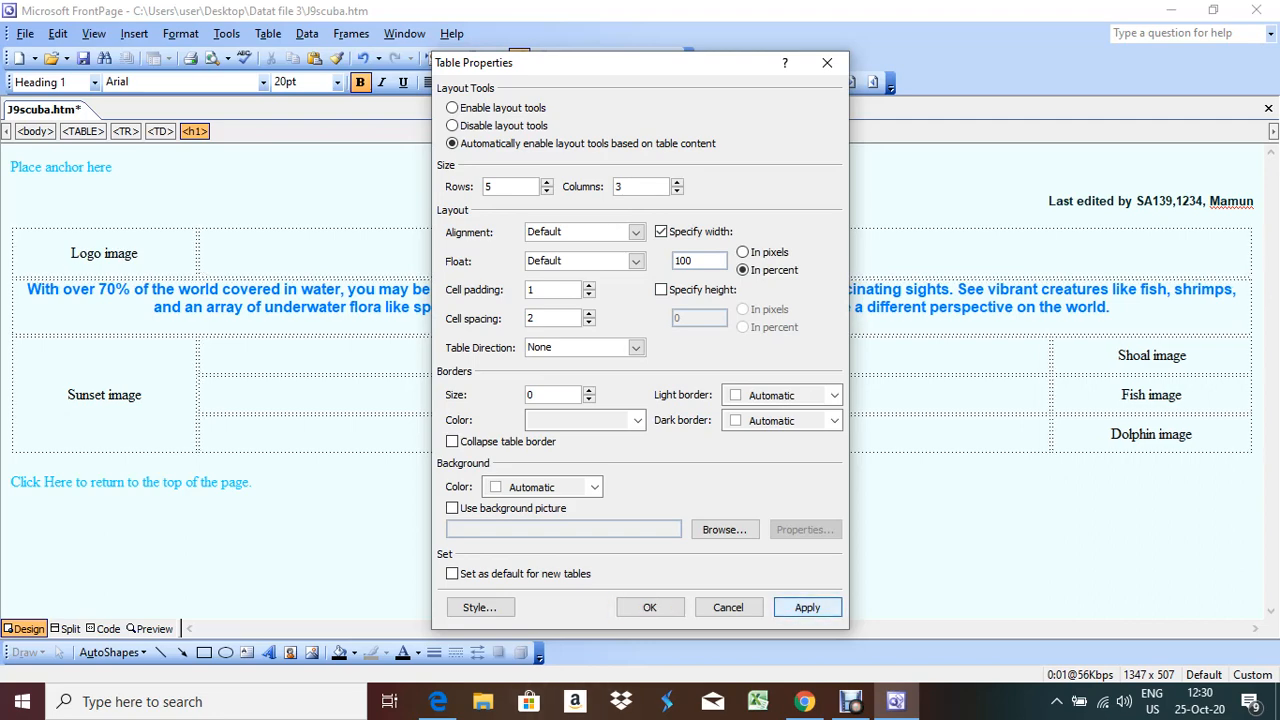
key("Return")
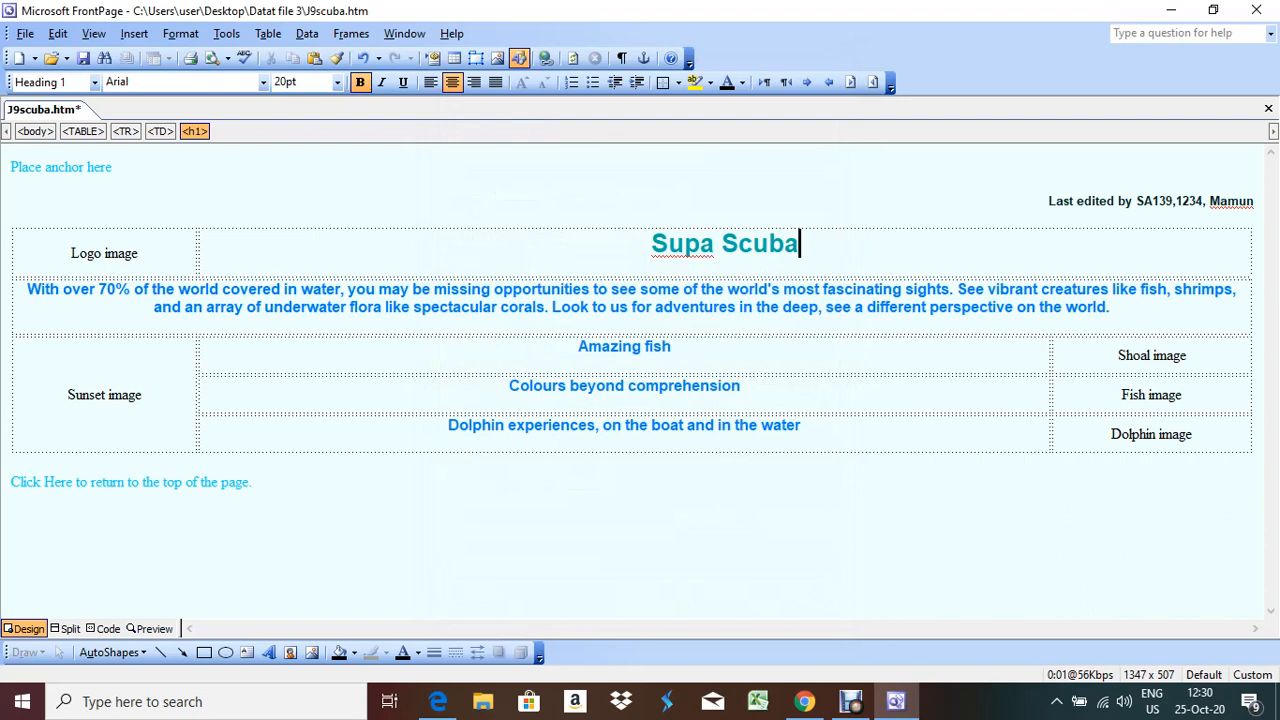
Reopen Table Properties to check the width, then read the next questions in the exam paper
right_click(490, 267)
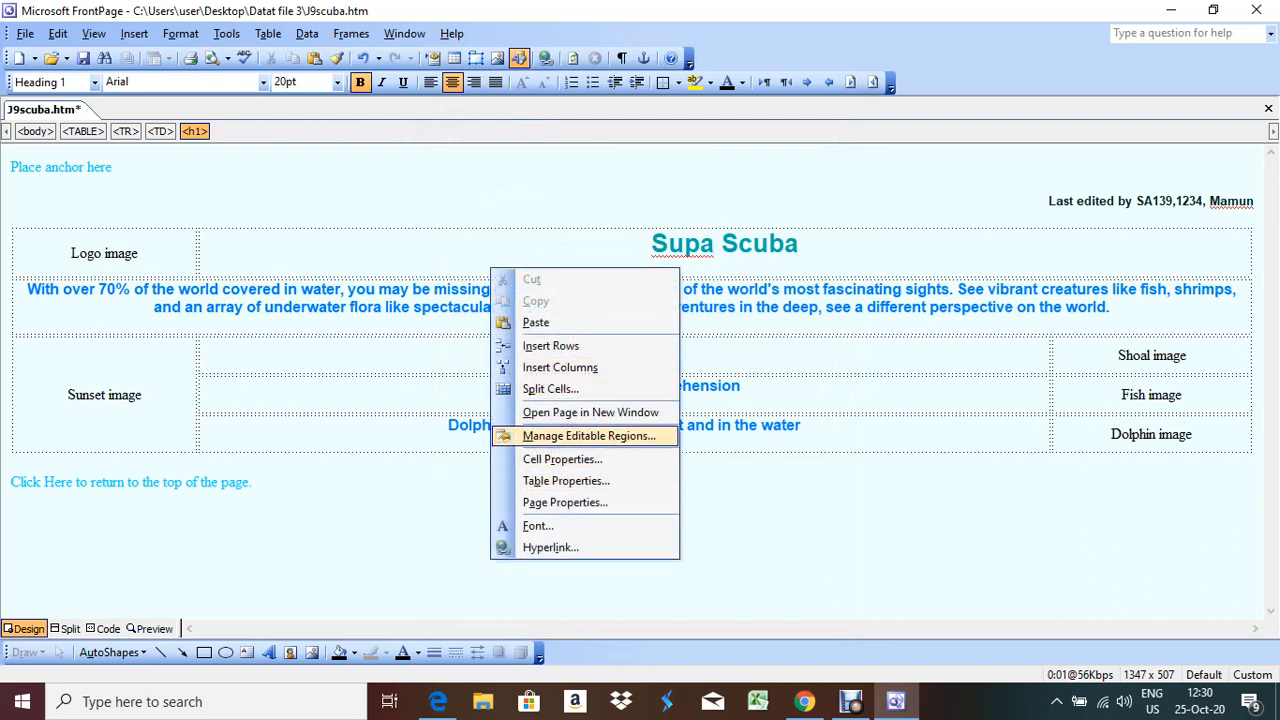
left_click(566, 481)
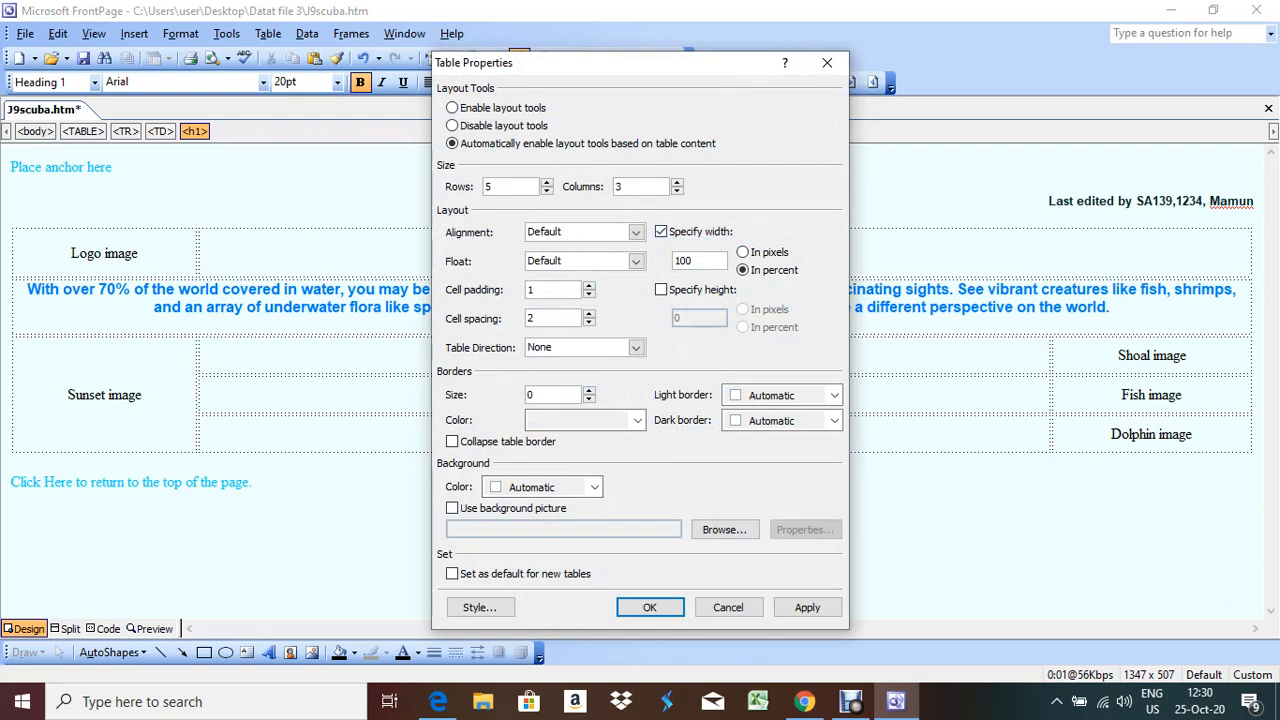
left_click(438, 701)
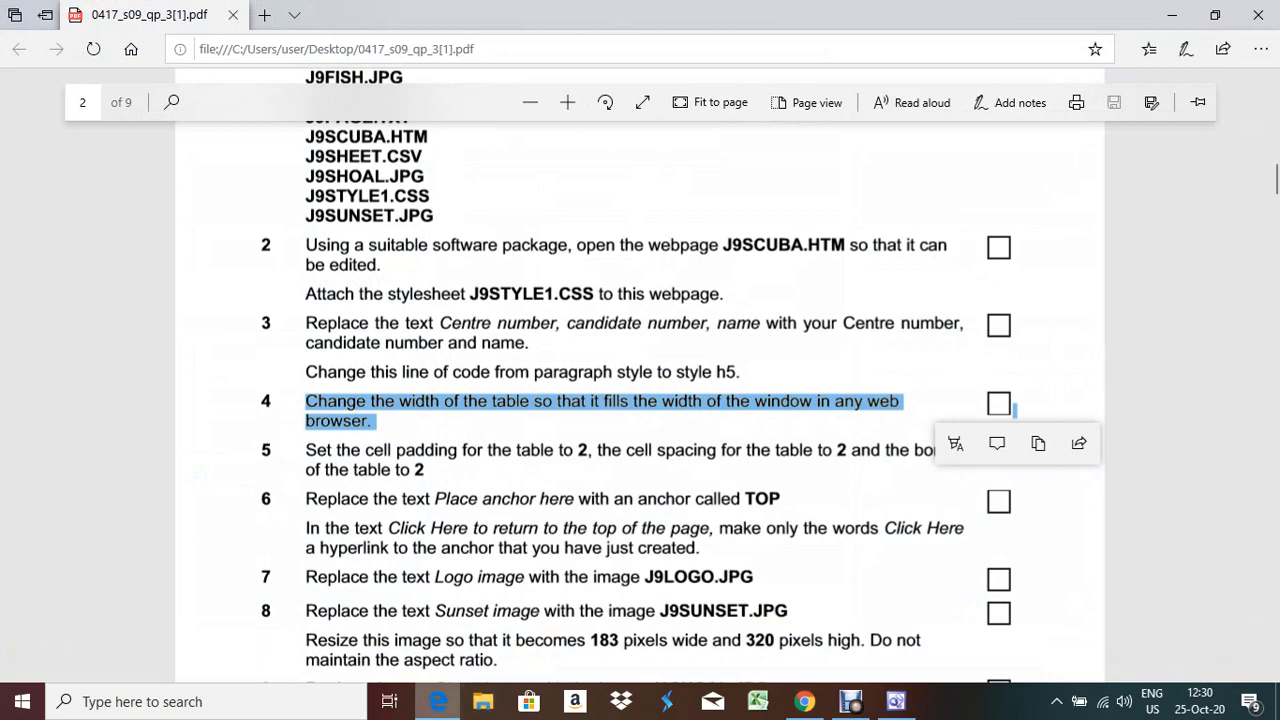
key("alt+Tab")
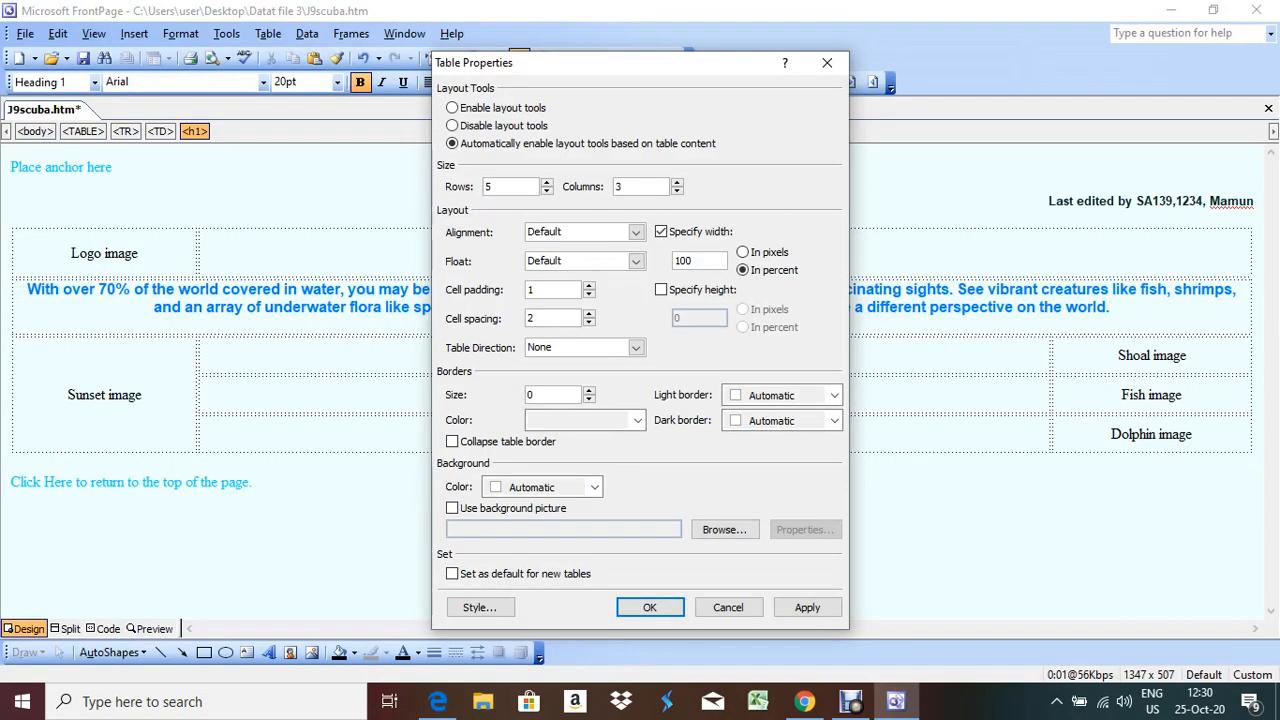
left_click(649, 607)
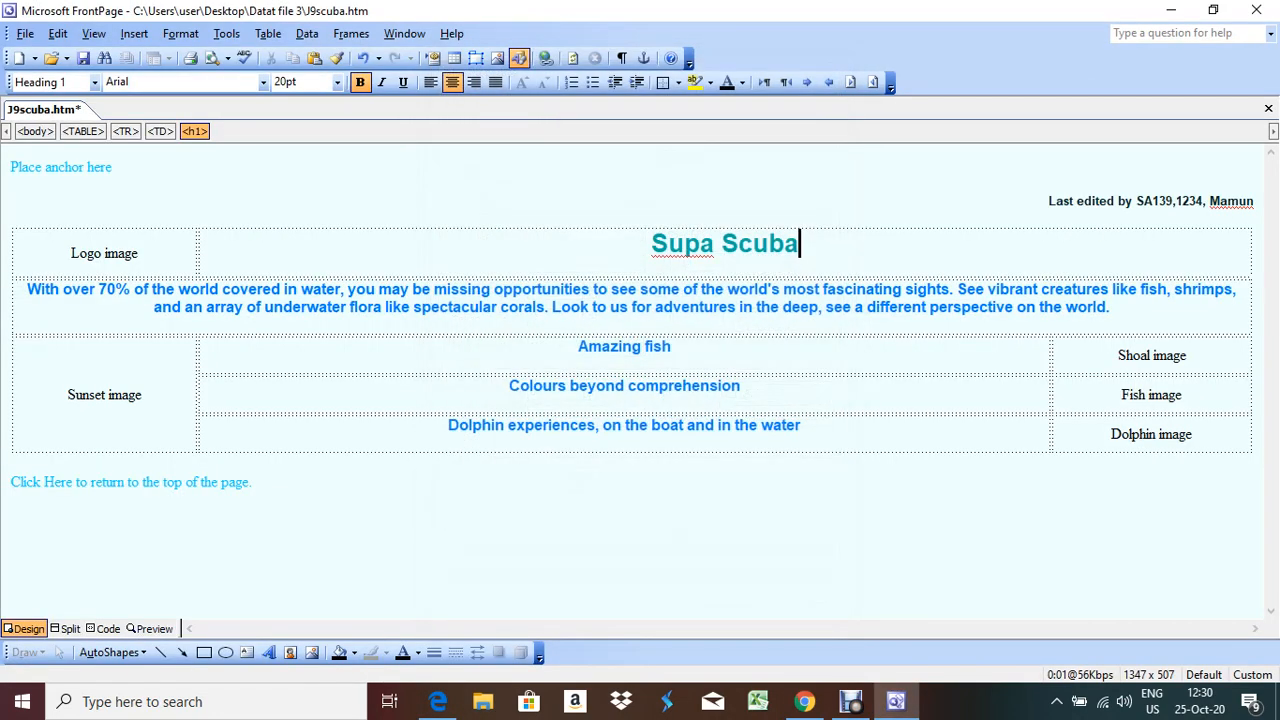
left_click(438, 701)
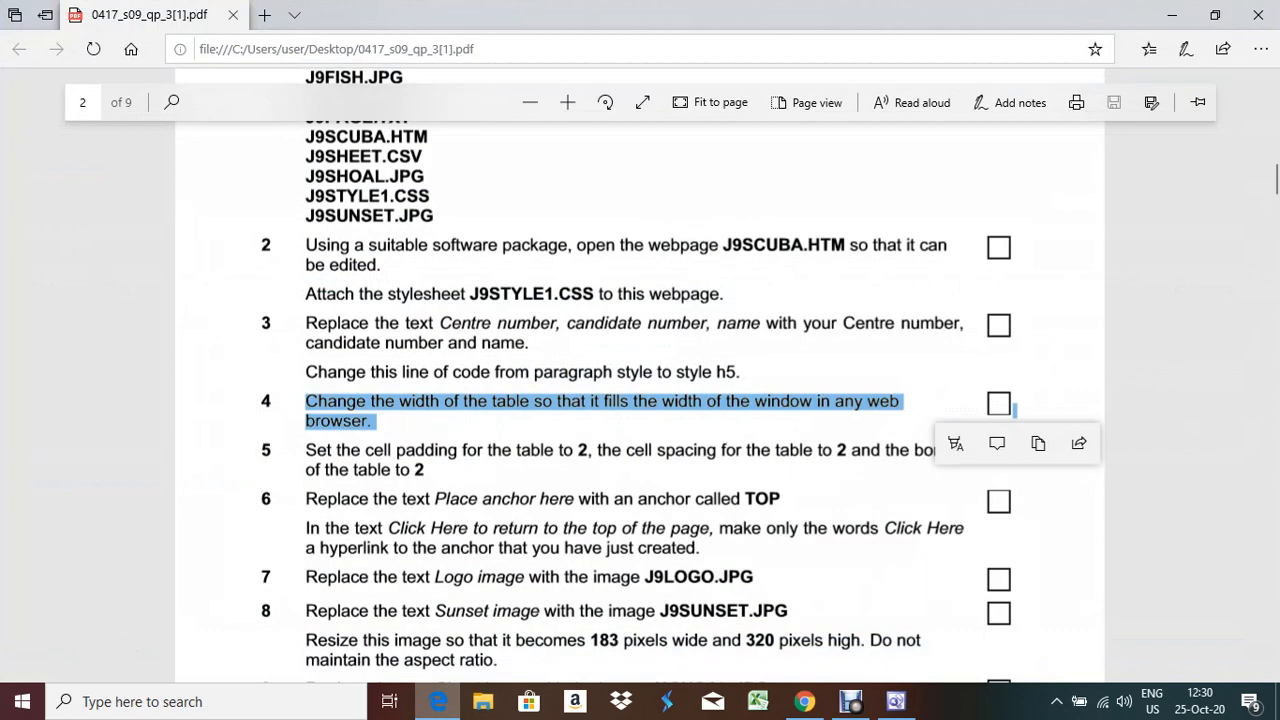
scroll(640, 380, "down", 2)
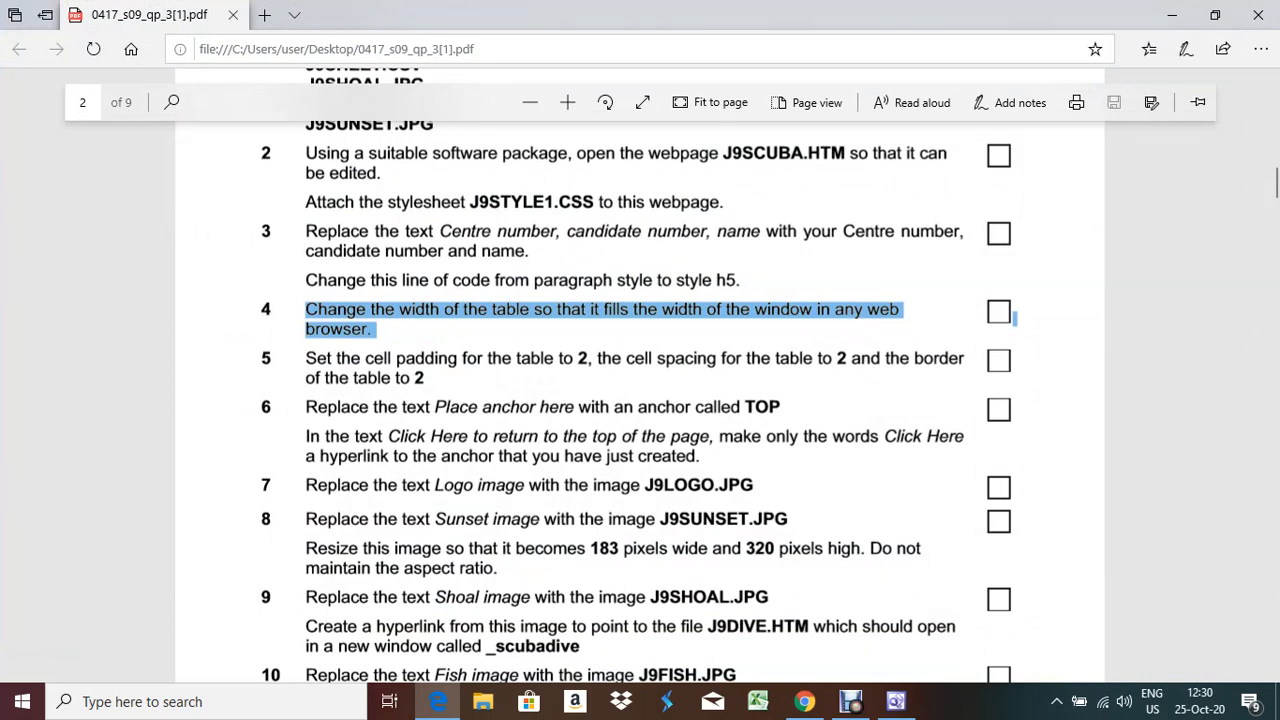
key("alt+Tab")
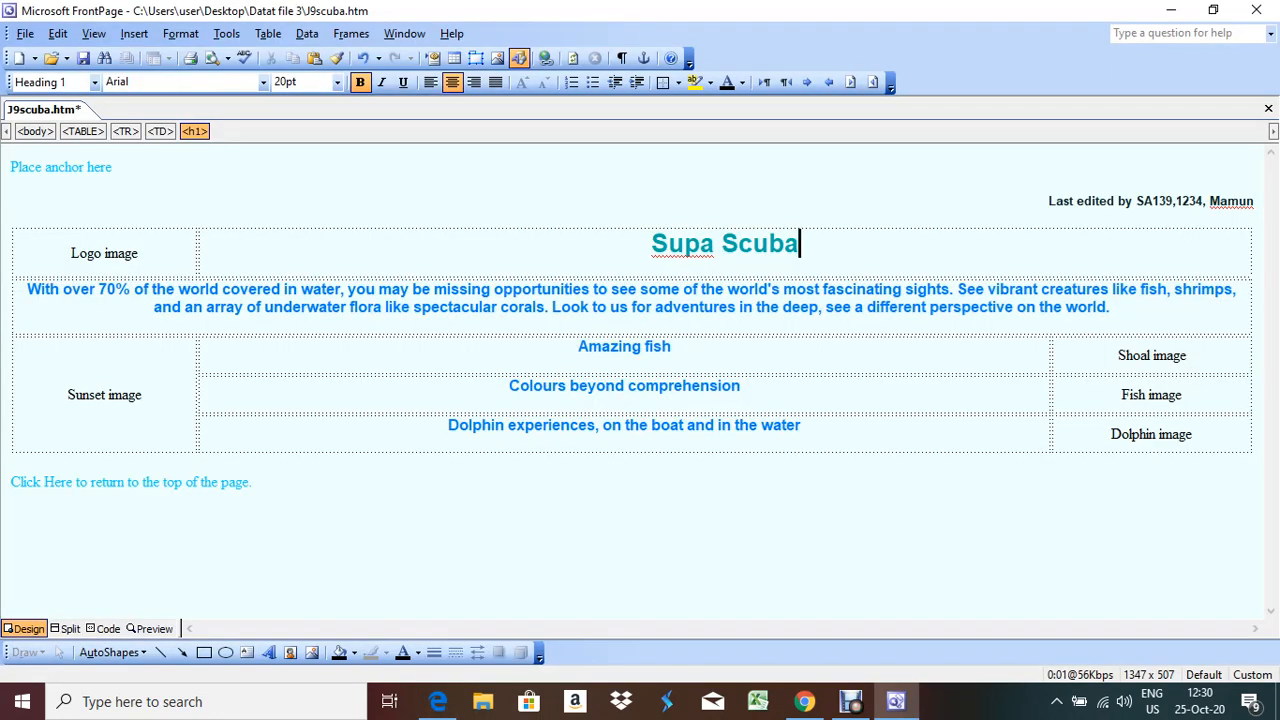
Give the table cell padding 2, cell spacing 2 and a border size of 2
right_click(512, 352)
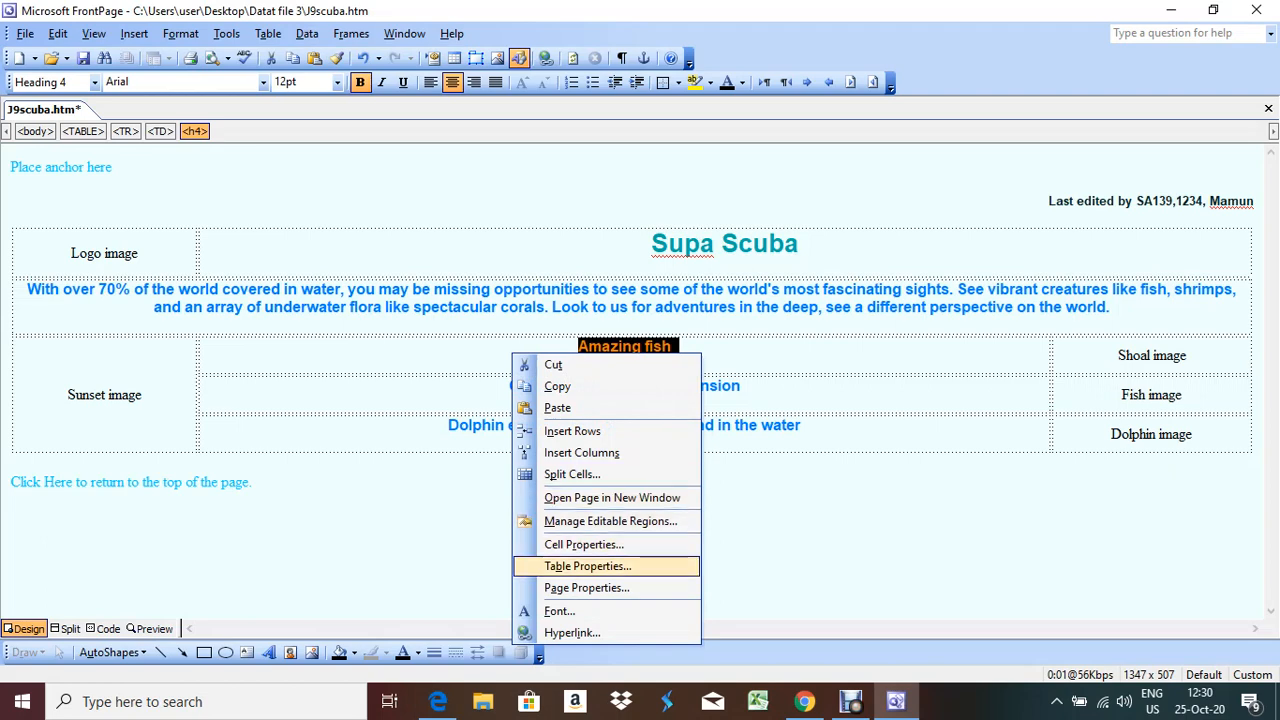
left_click(588, 566)
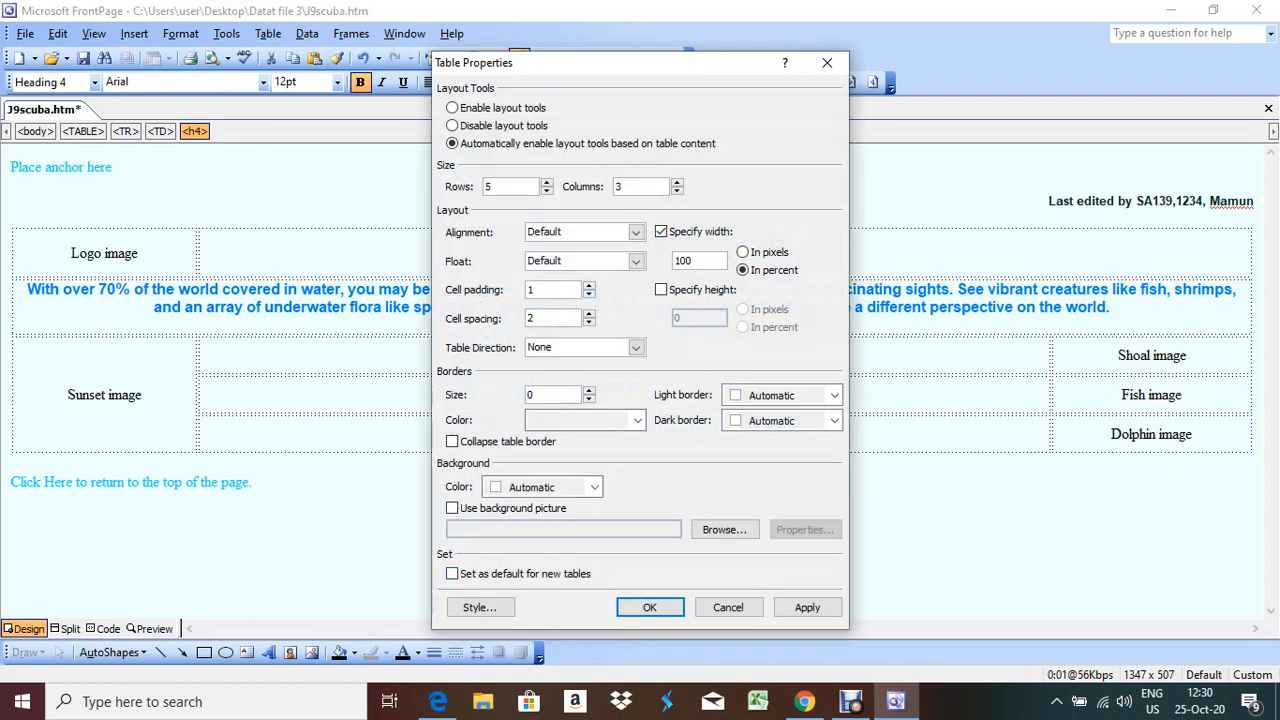
left_click(589, 285)
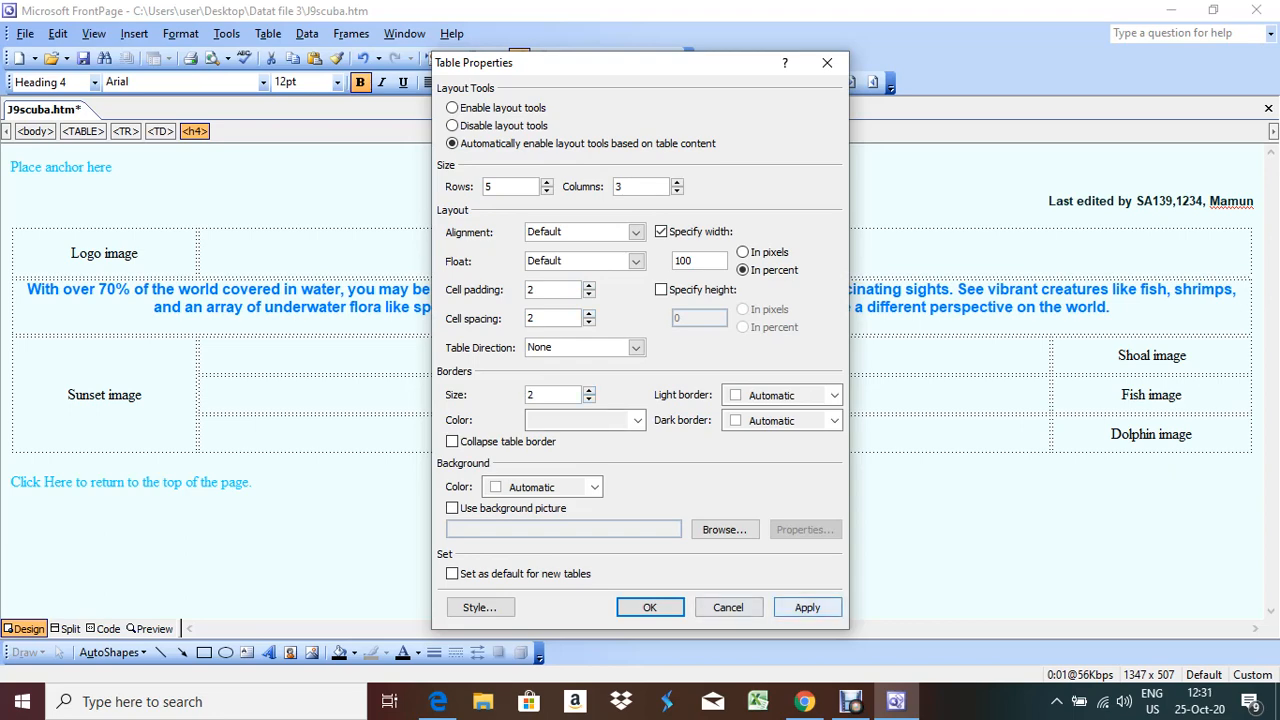
left_click(807, 607)
left_click(649, 607)
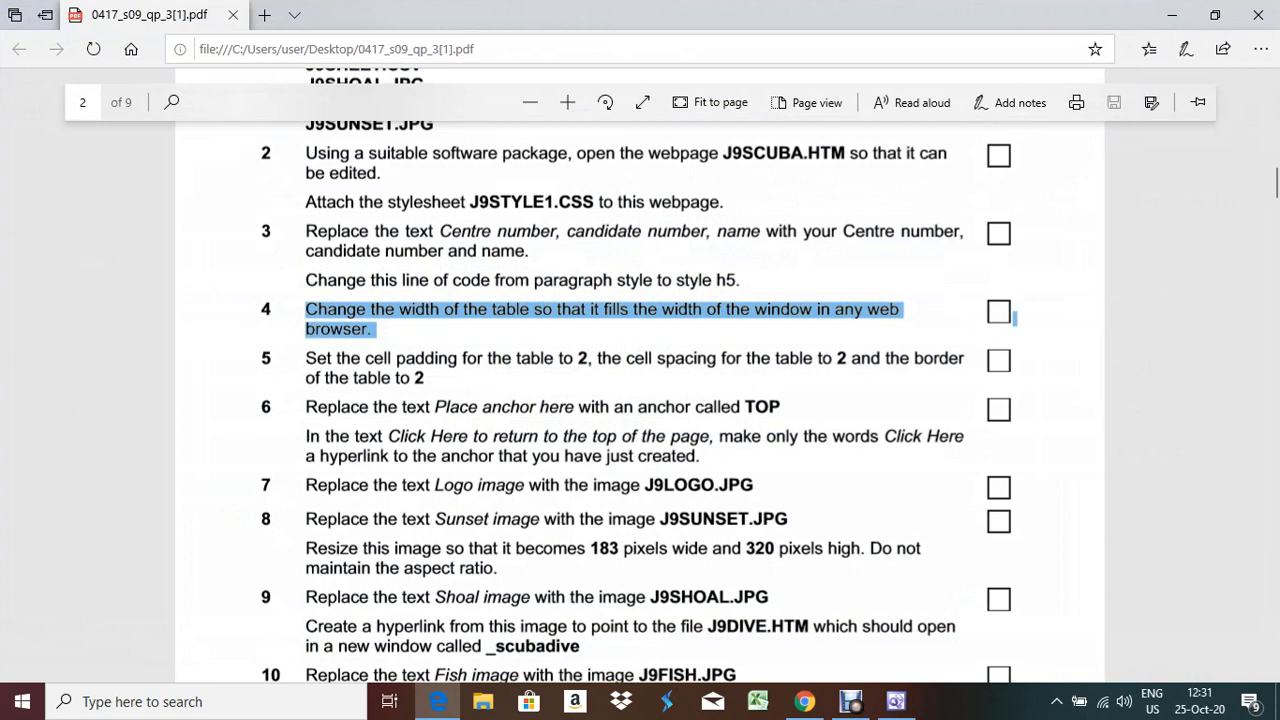
key("alt+Tab")
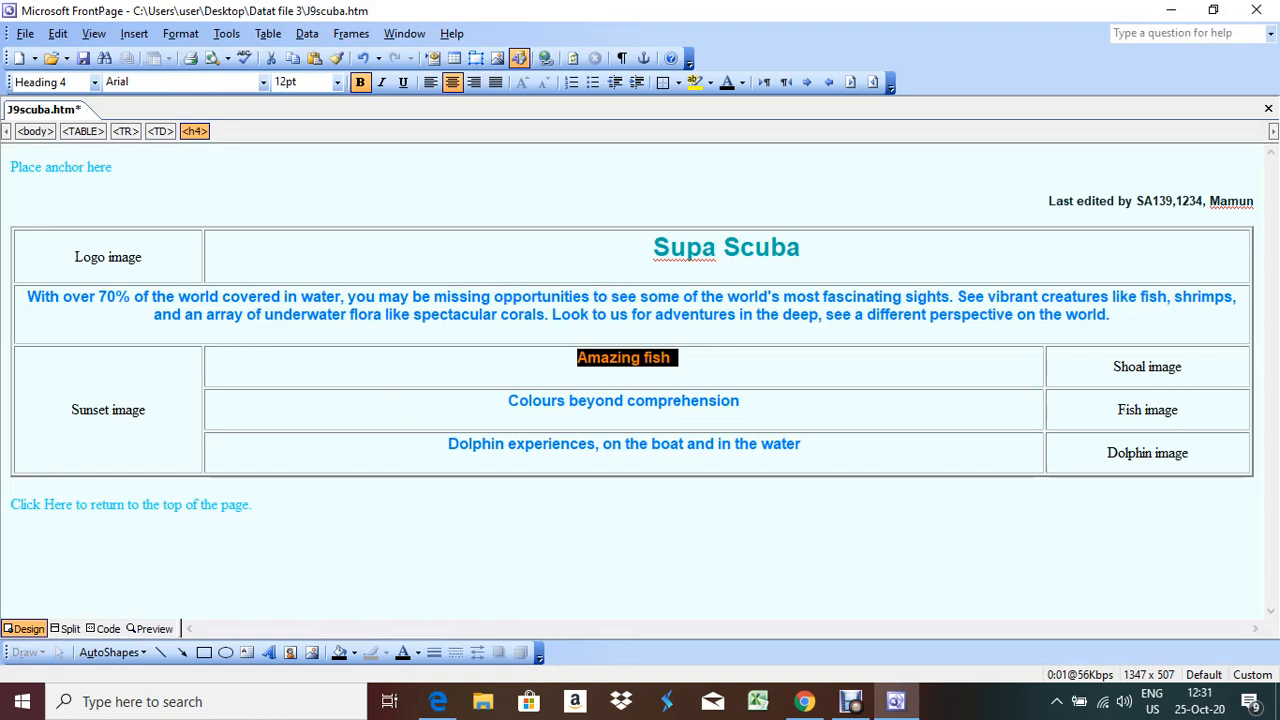
left_click_drag(113, 168, 10, 168)
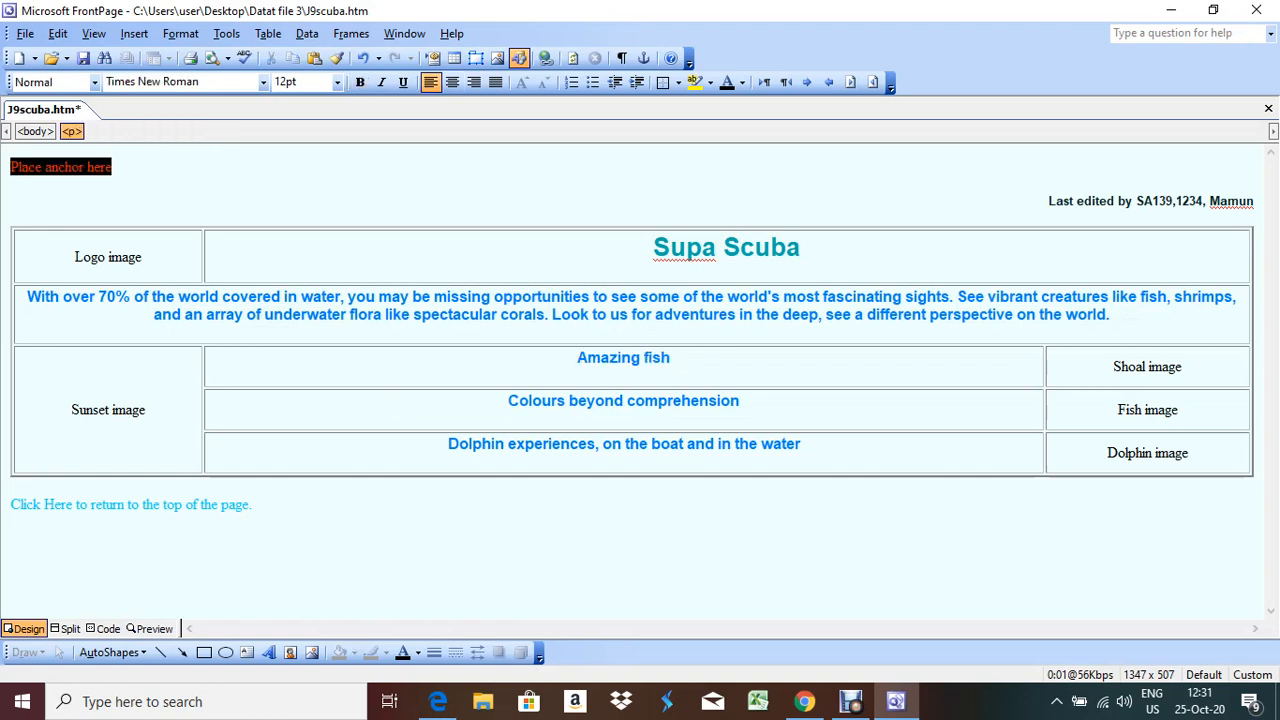
type("TOP")
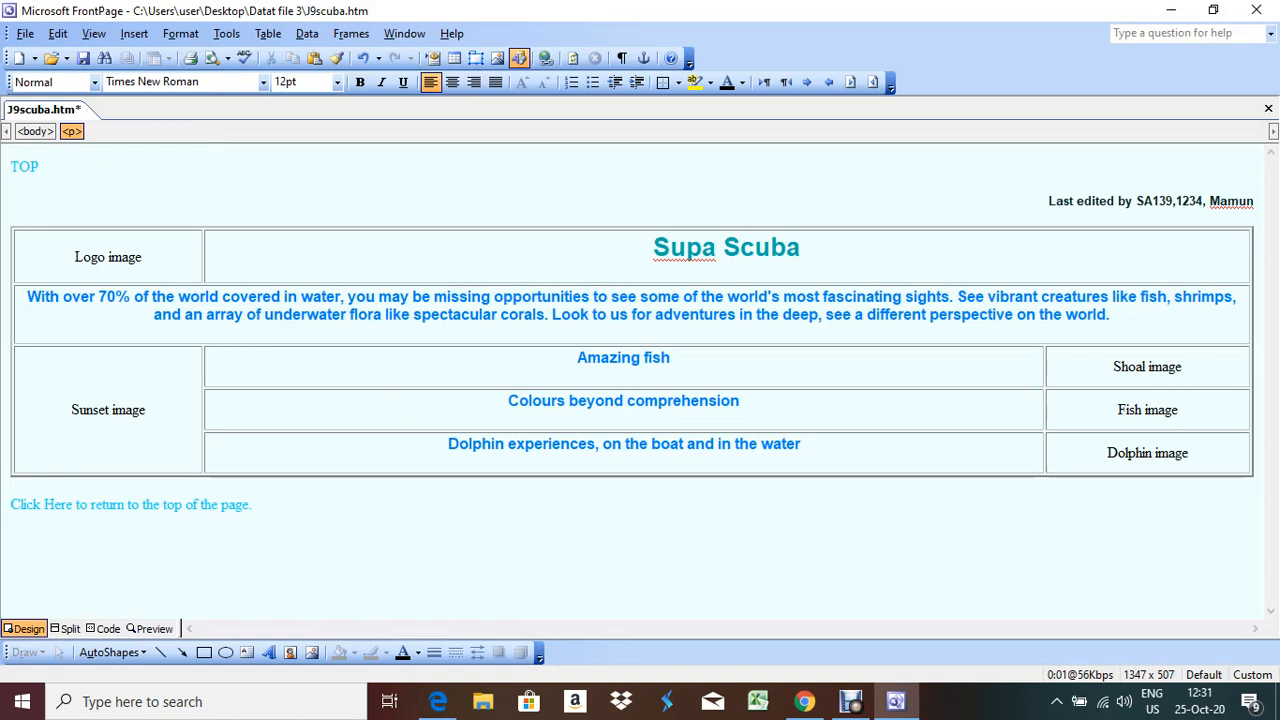
left_click_drag(40, 168, 10, 168)
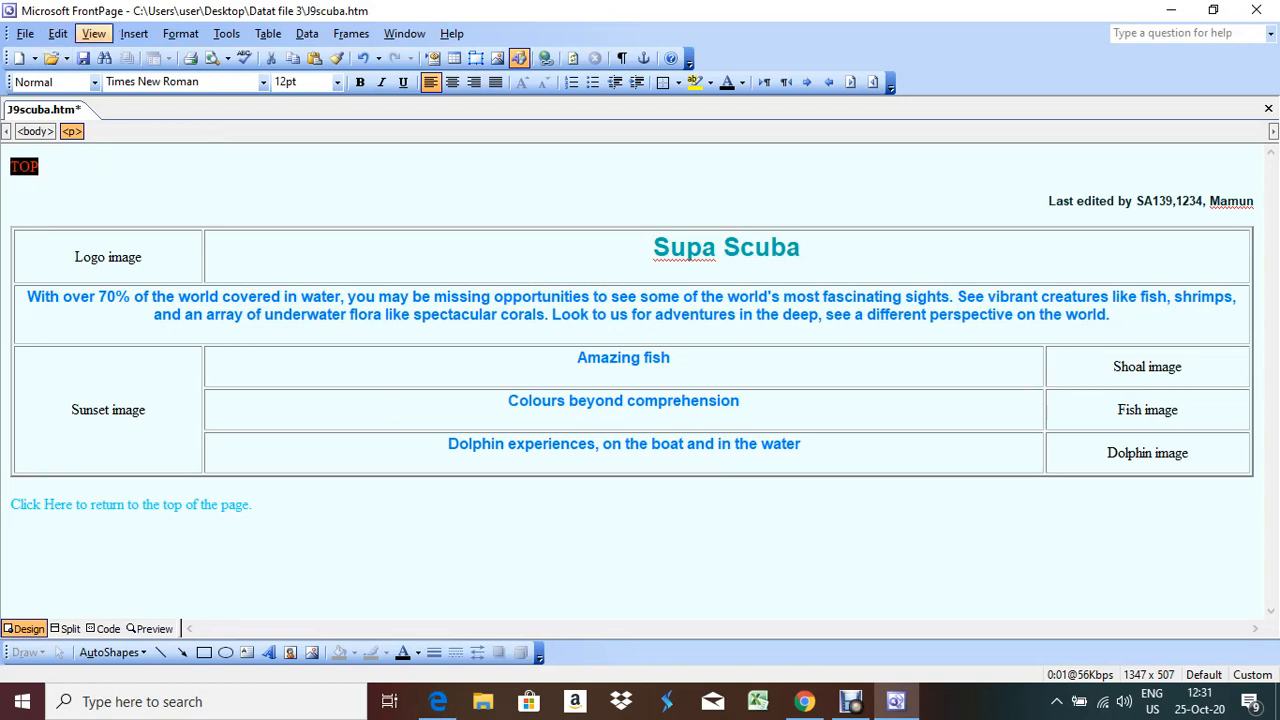
left_click(134, 33)
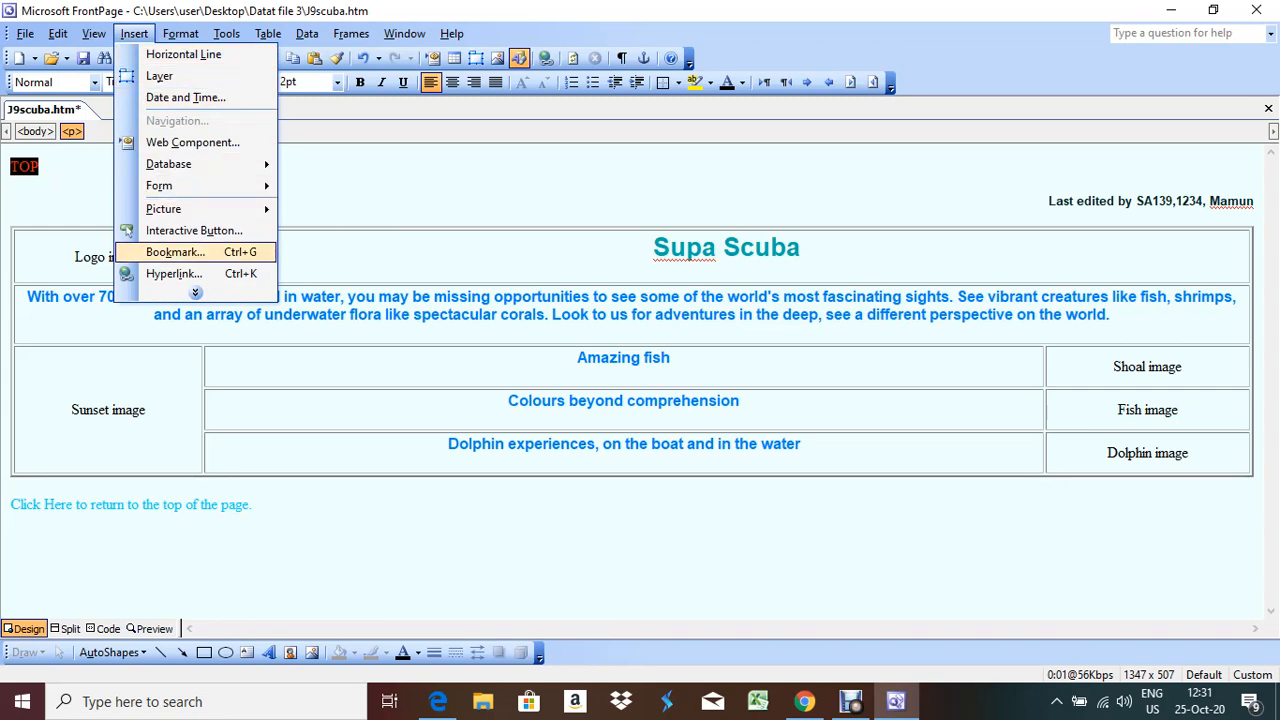
left_click(175, 252)
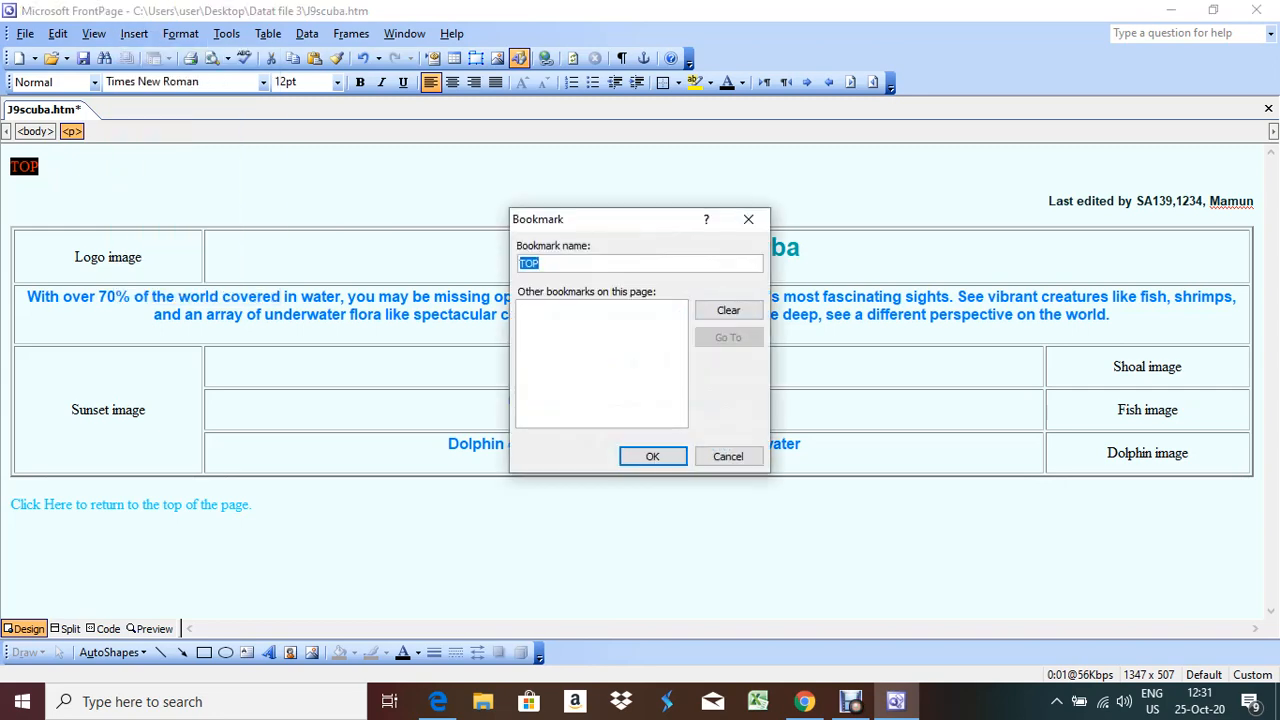
key("Return")
left_click(40, 167)
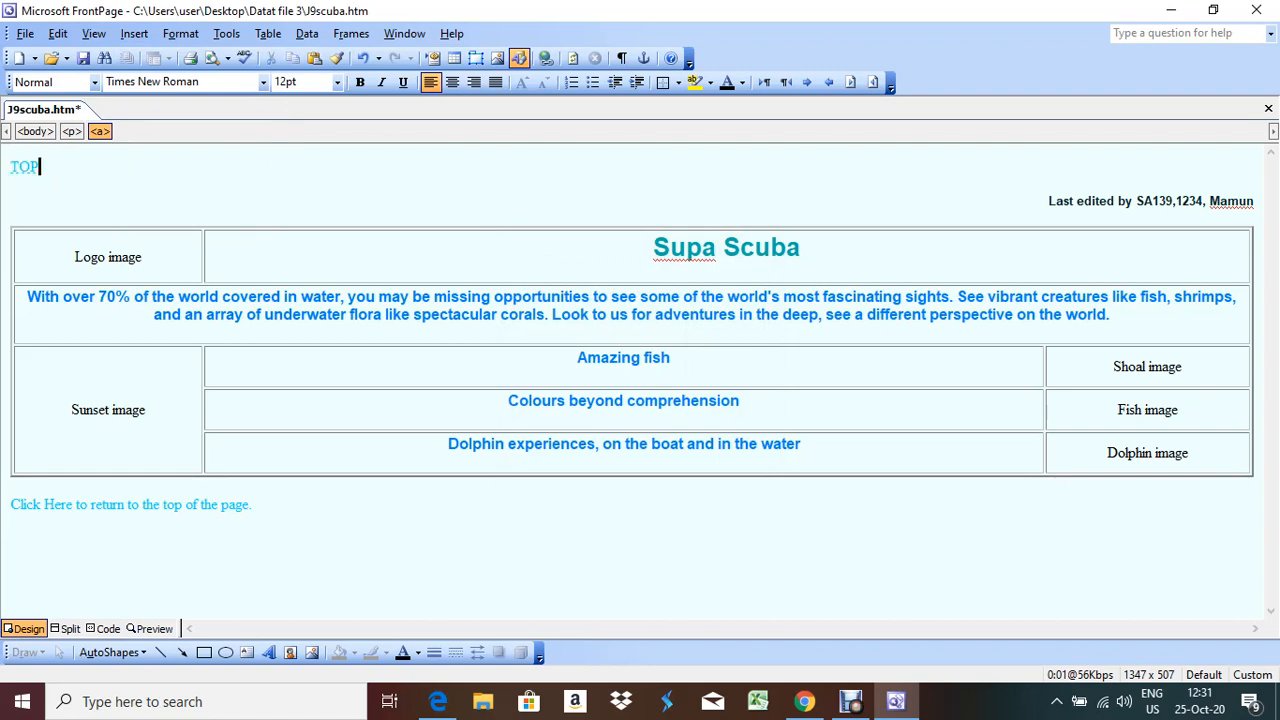
key("shift+Left")
key("shift+Left")
key("shift+Left")
left_click(40, 167)
left_click(438, 701)
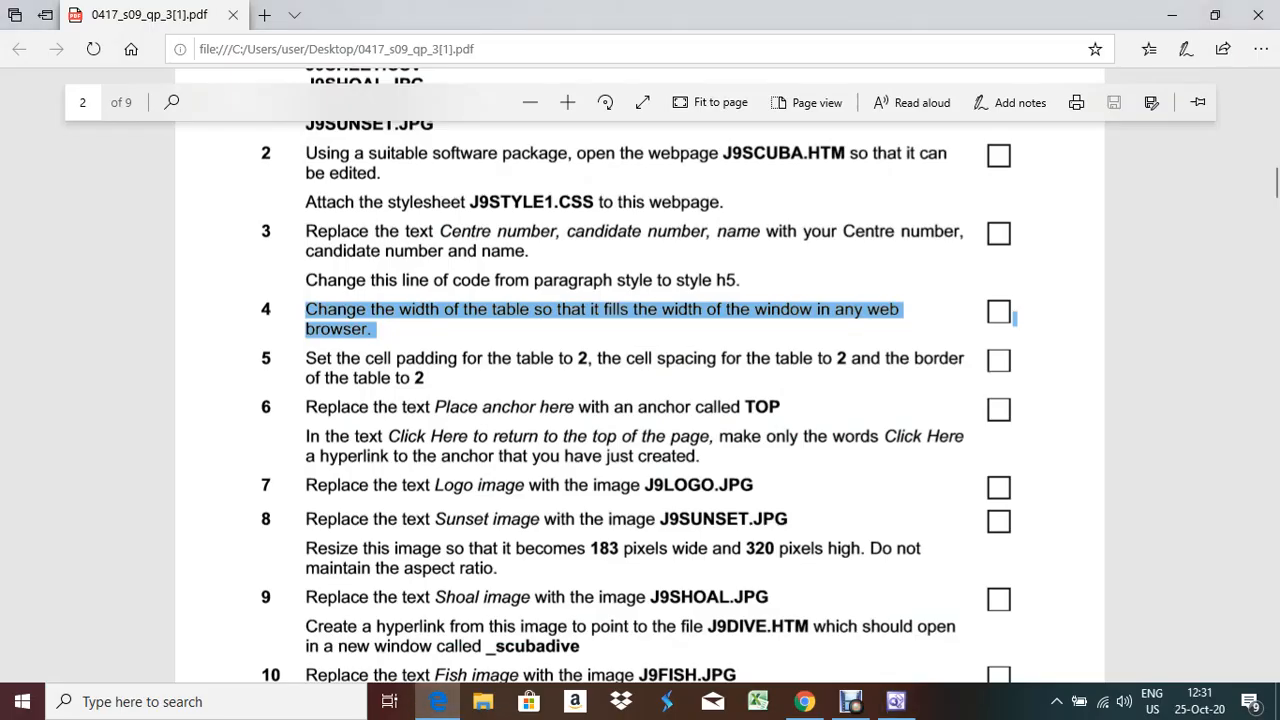
left_click(1014, 317)
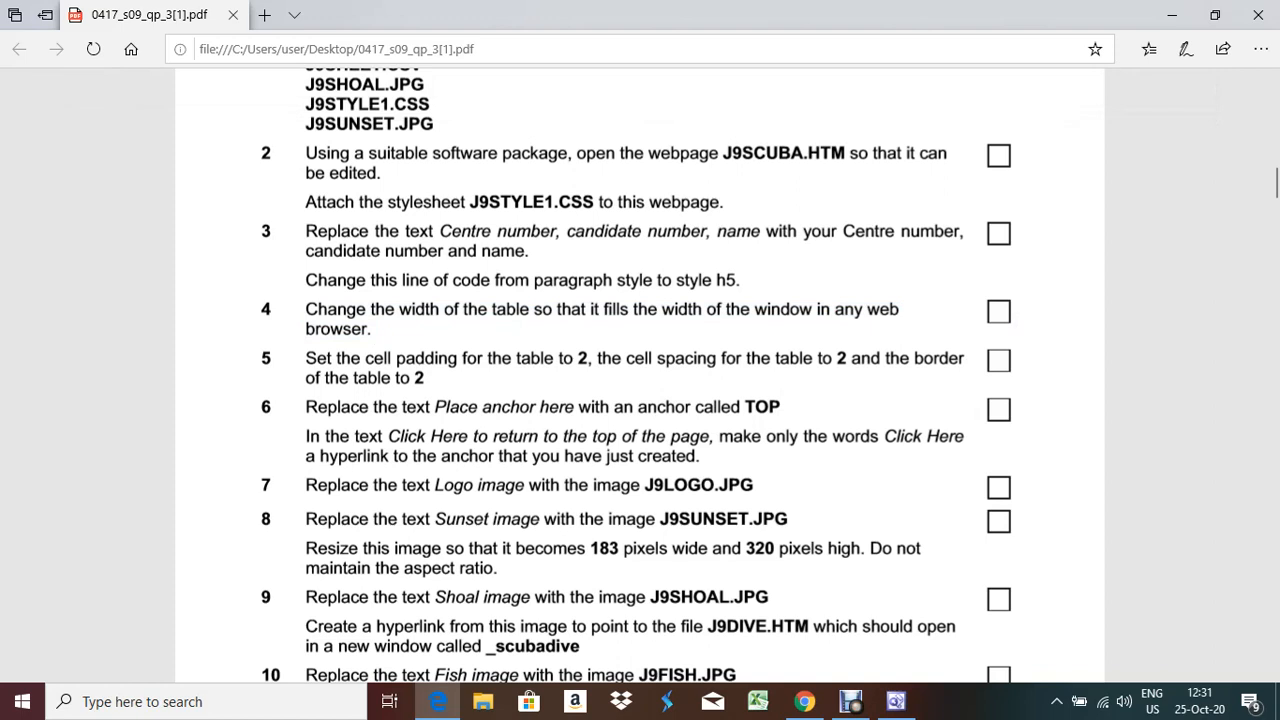
left_click_drag(306, 436, 696, 456)
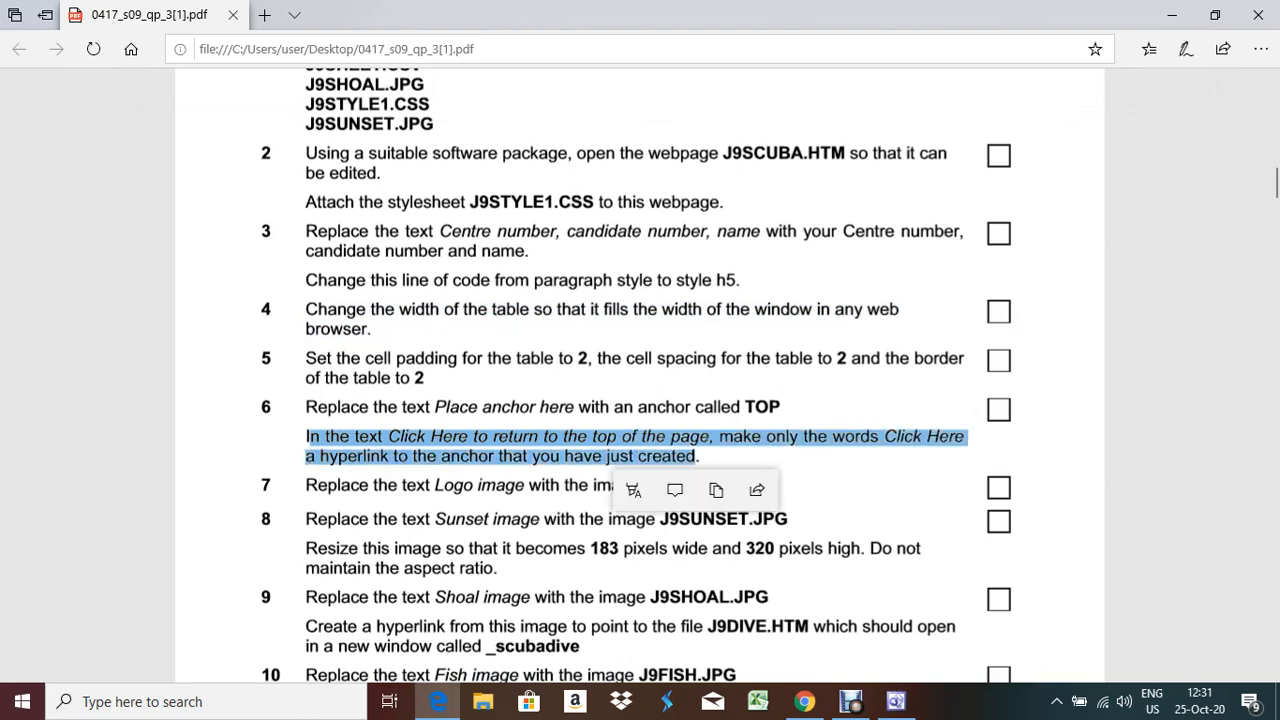
left_click(438, 701)
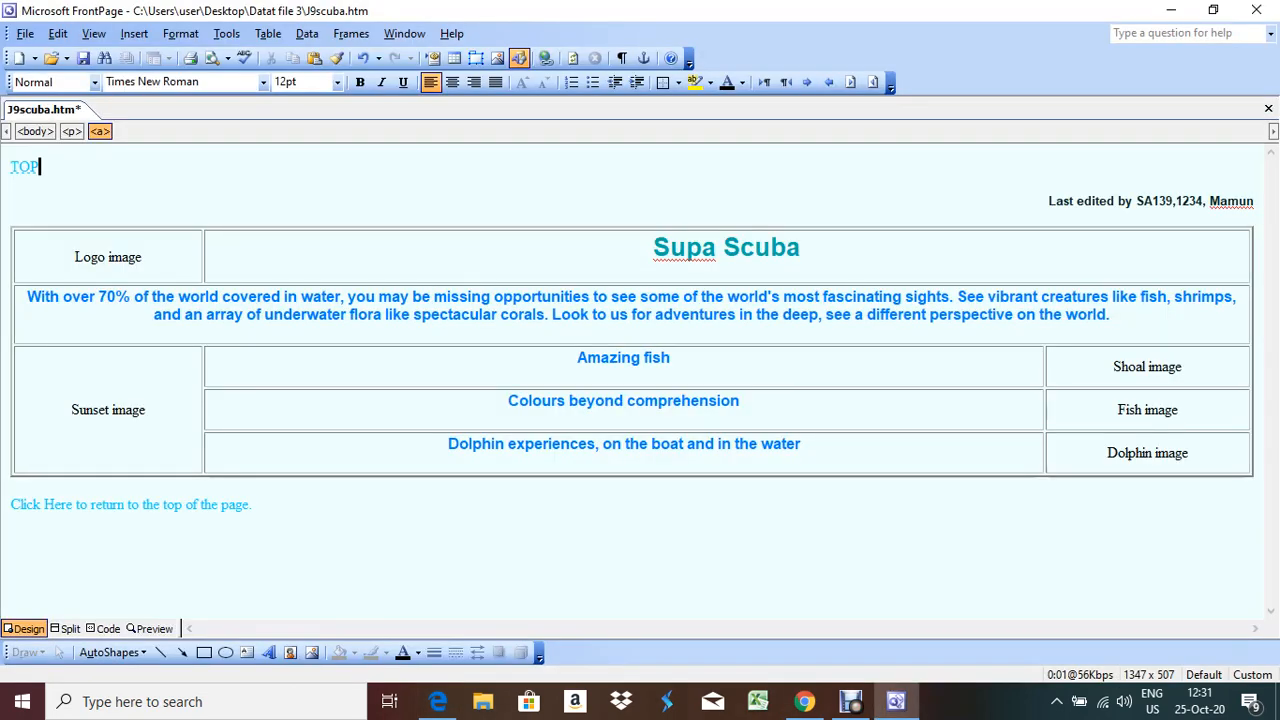
Hyperlink the words 'Click Here' to the TOP bookmark in this document
left_click_drag(11, 505, 72, 505)
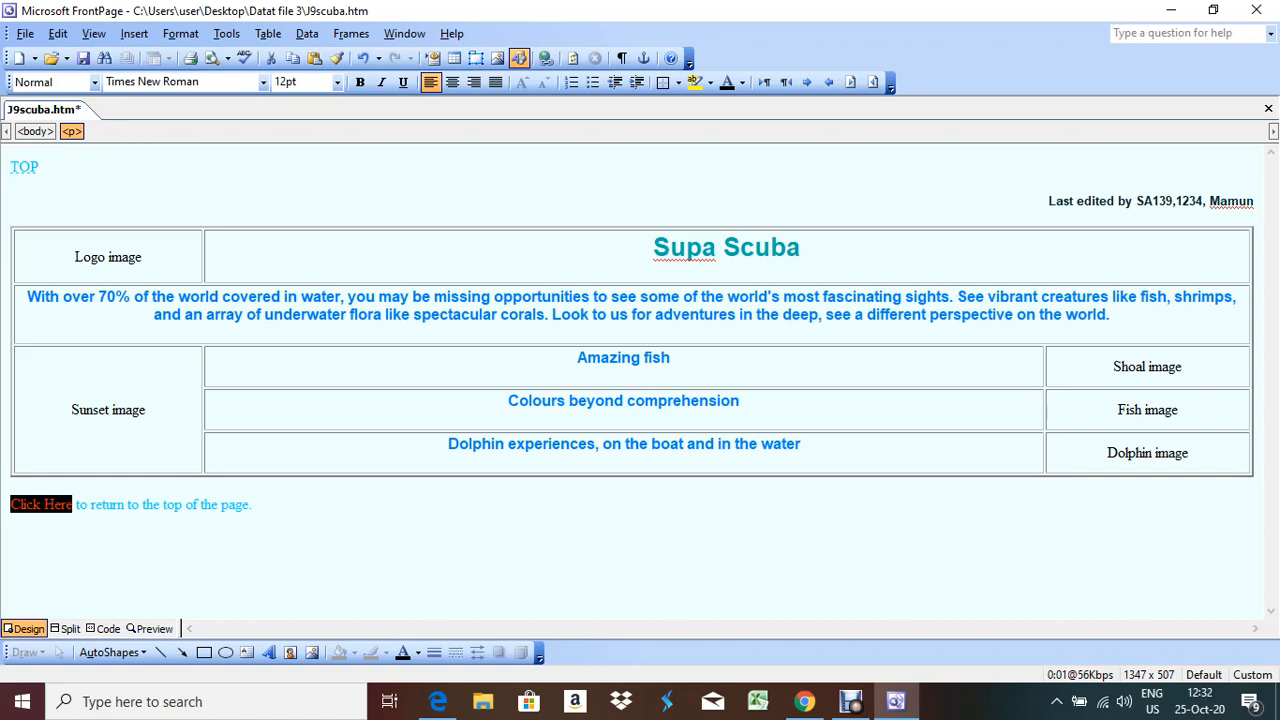
right_click(45, 507)
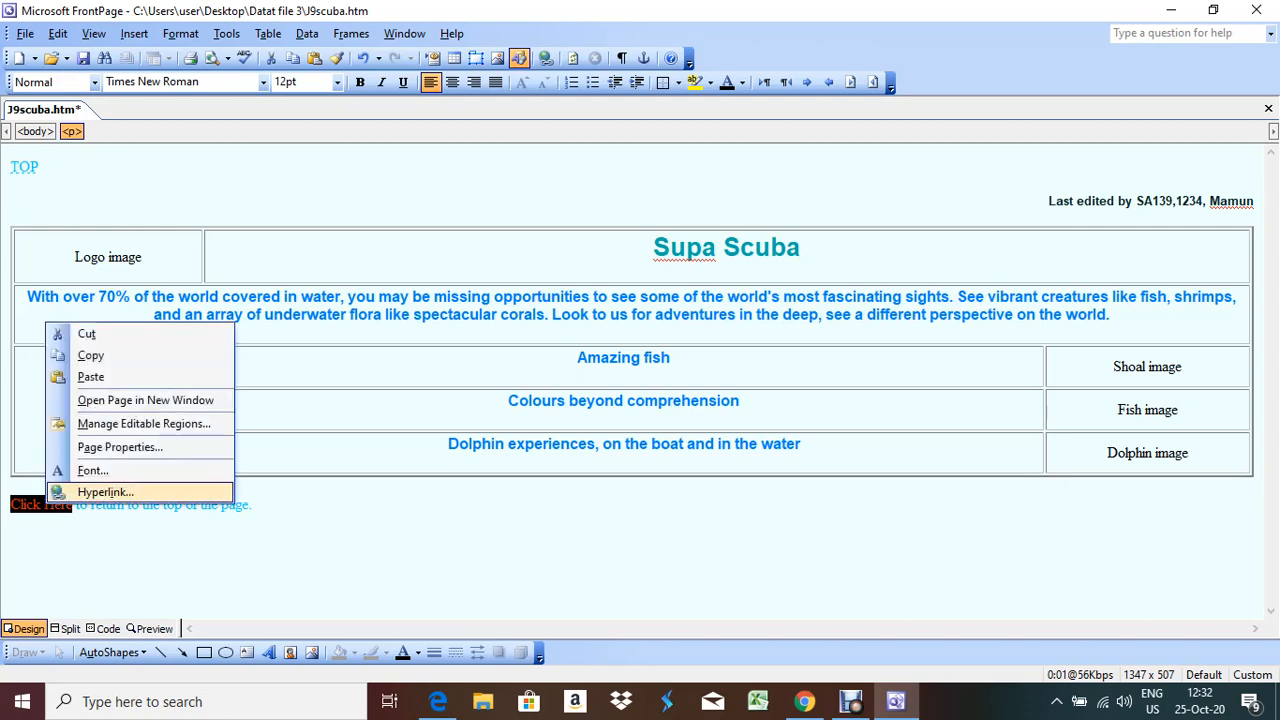
left_click(104, 492)
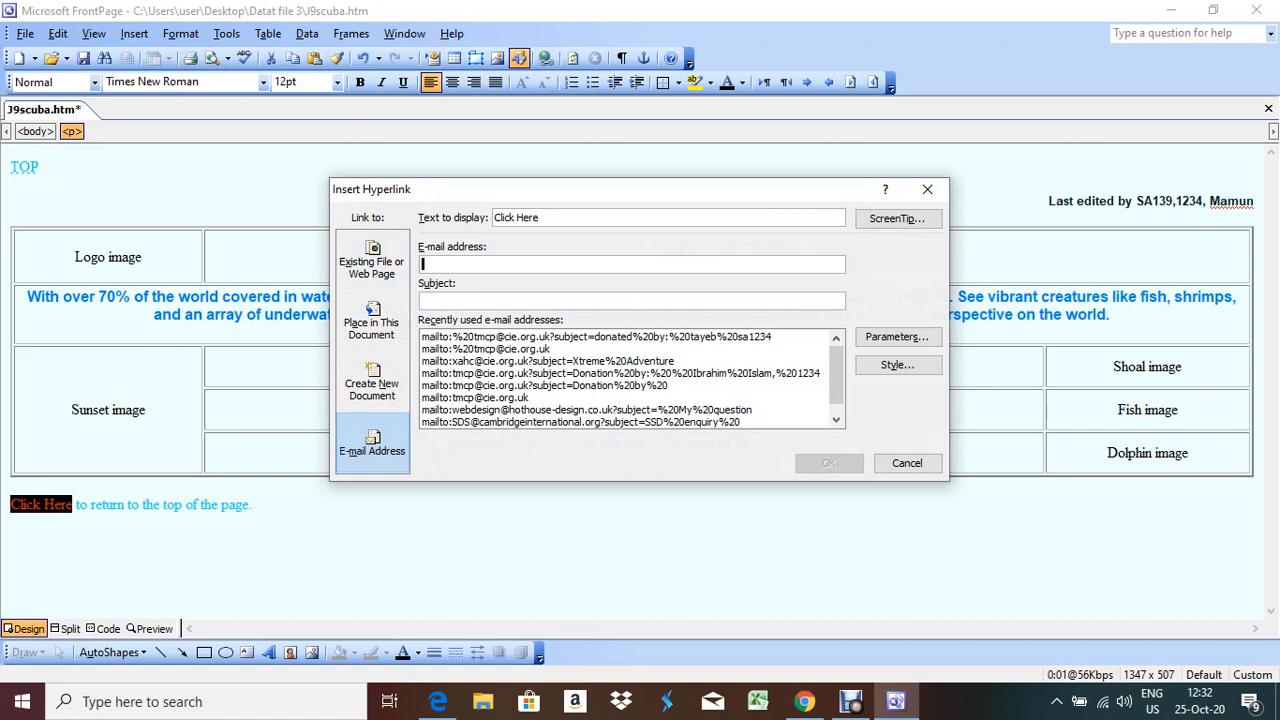
left_click(372, 321)
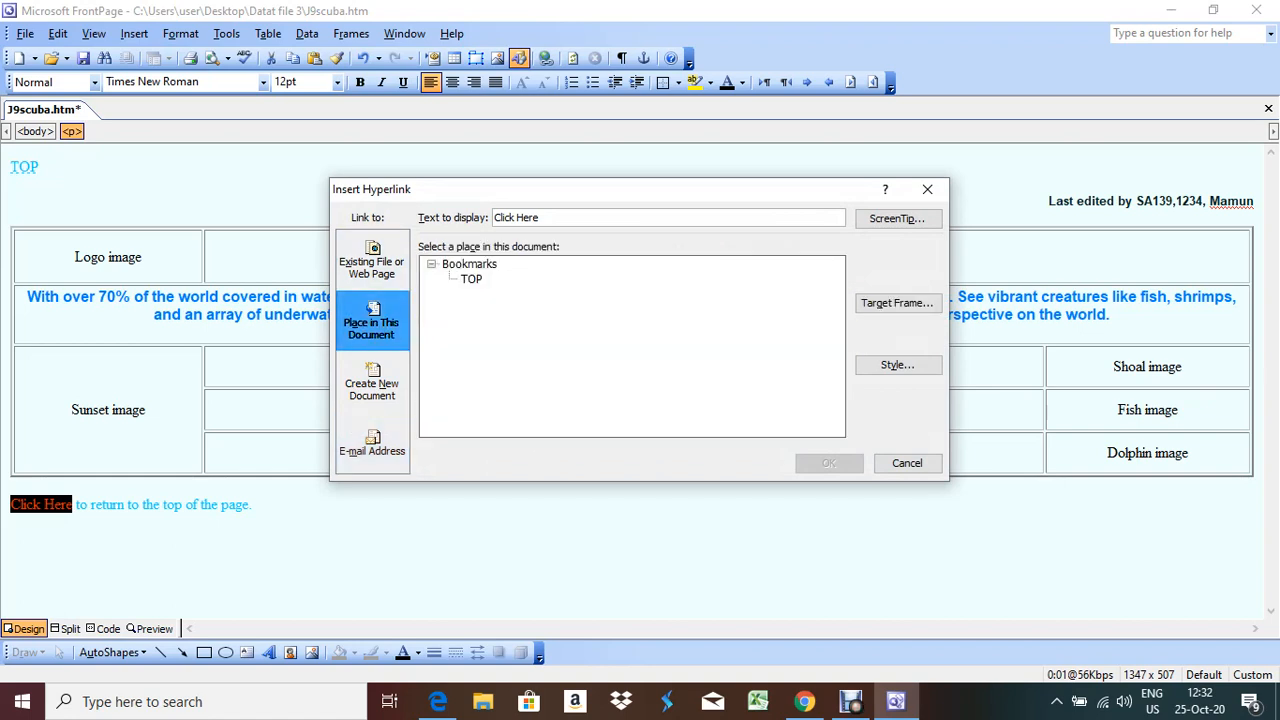
left_click(471, 279)
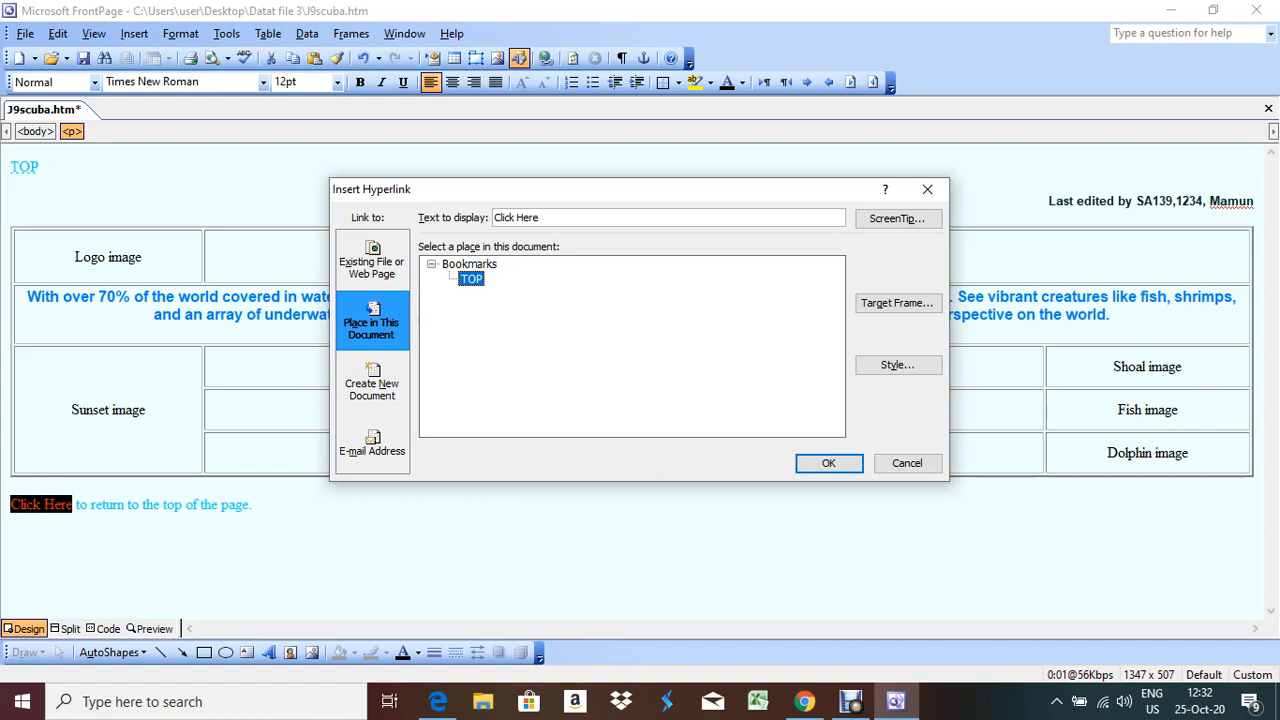
left_click(828, 463)
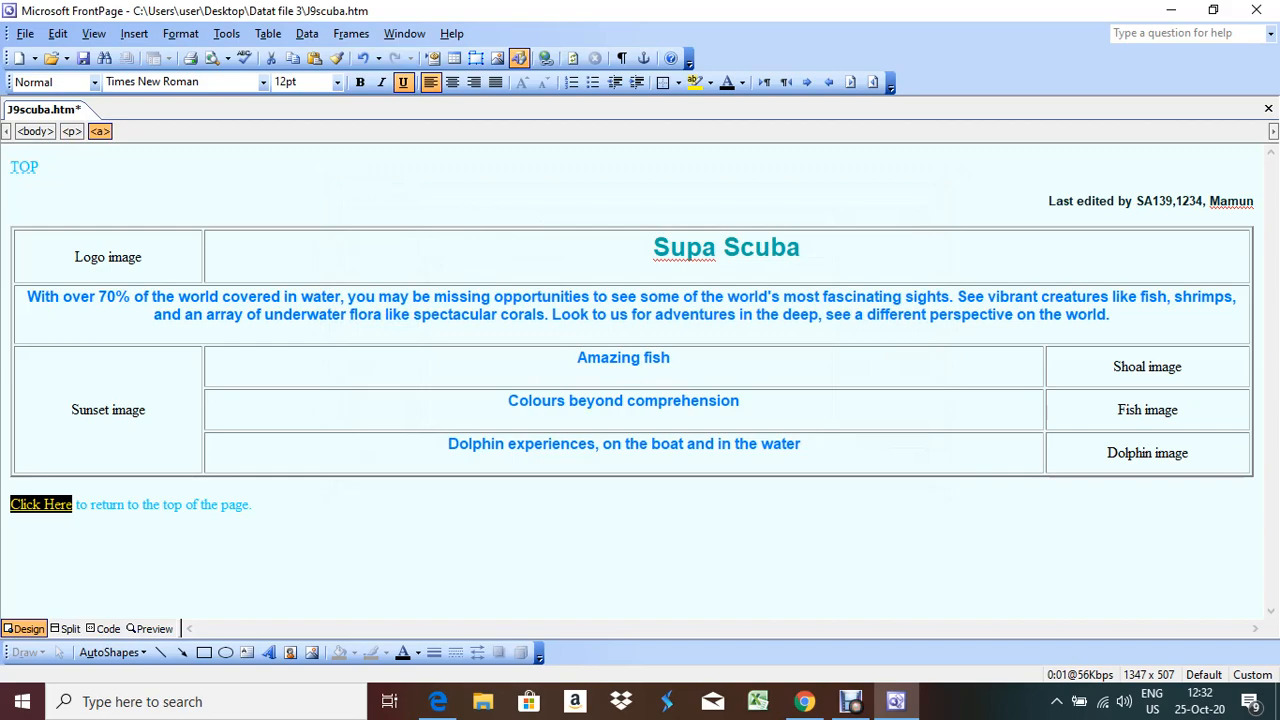
left_click(438, 701)
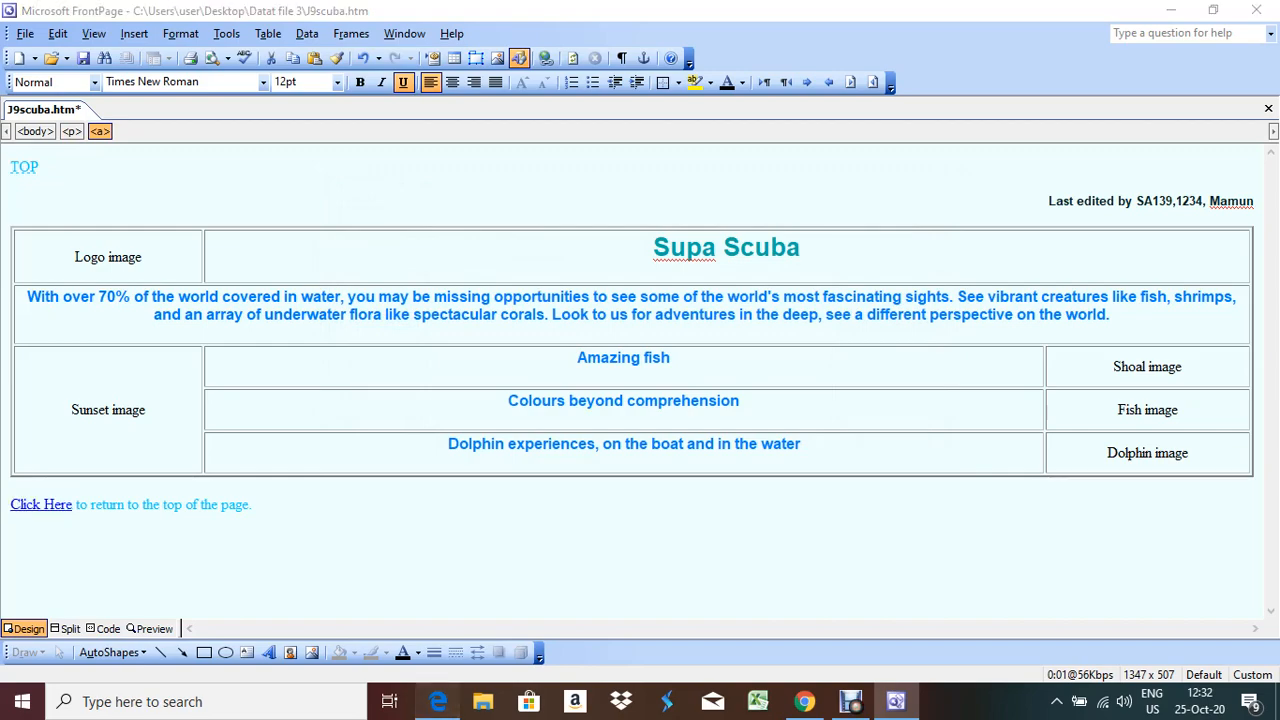
scroll(640, 380, "down", 3)
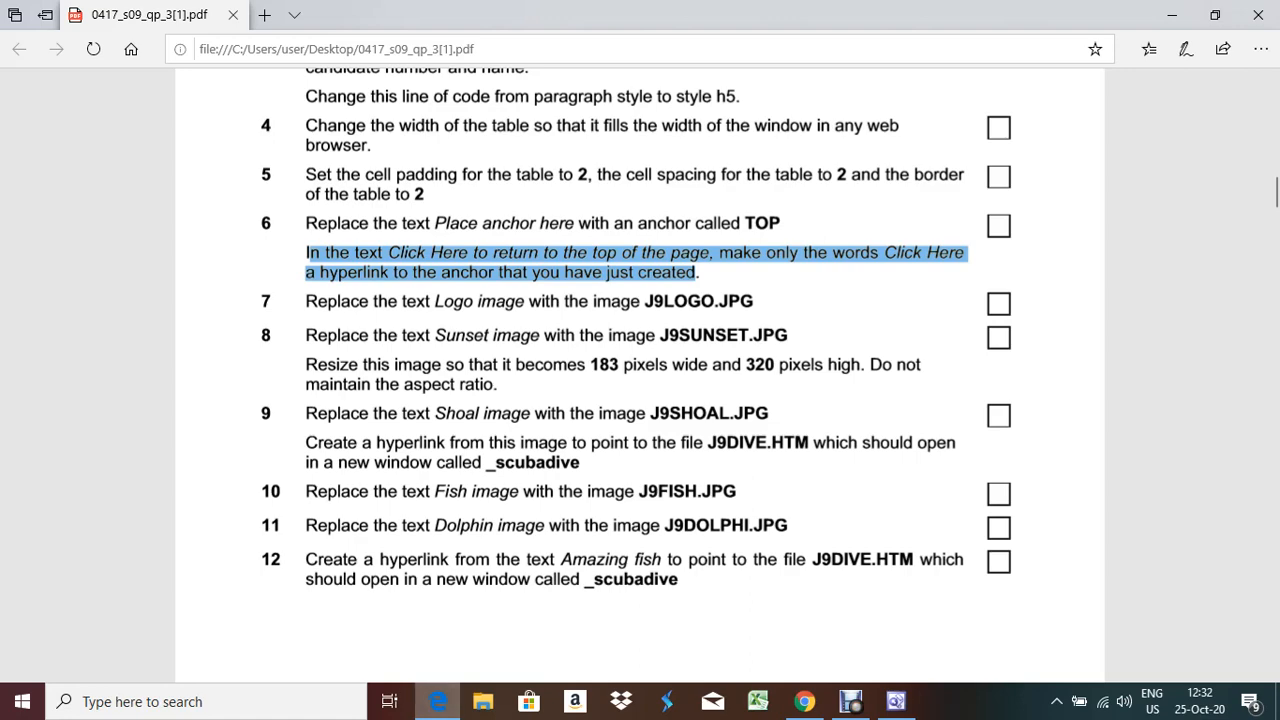
Replace the 'Logo image' text with the J9logo picture from file
key("alt+Tab")
left_click_drag(142, 257, 74, 257)
key("Delete")
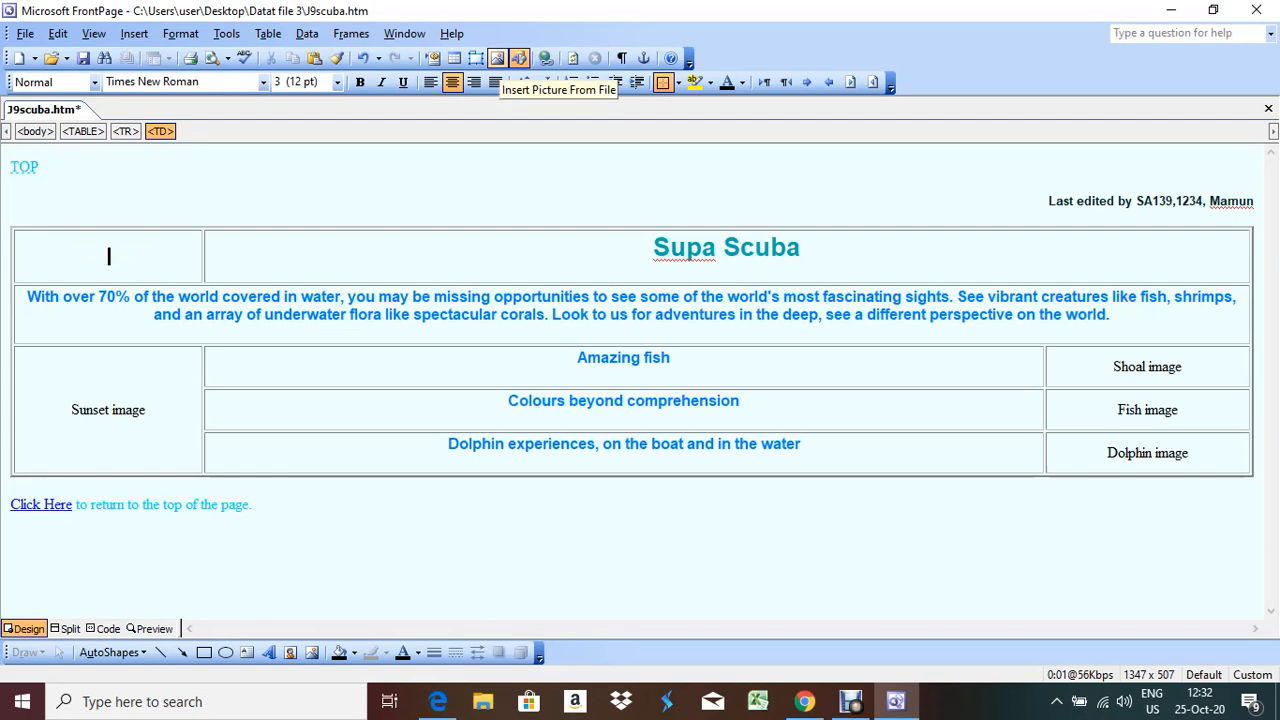
left_click(518, 58)
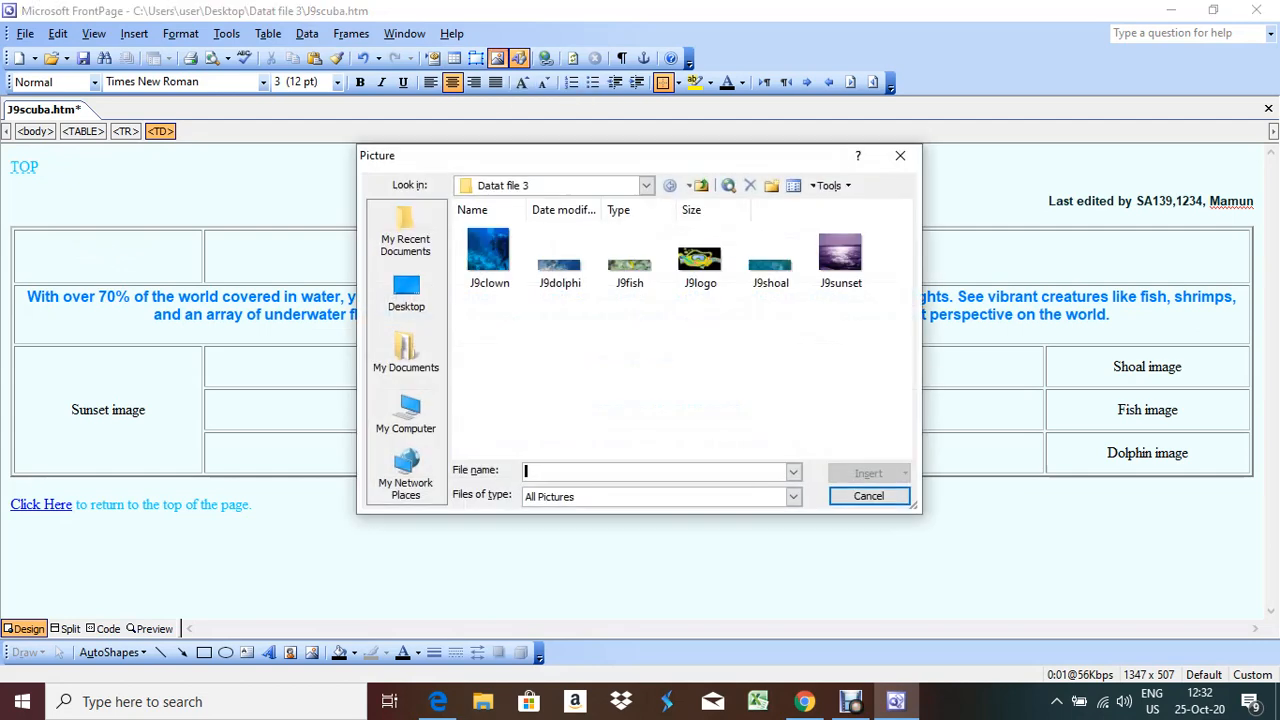
double_click(700, 258)
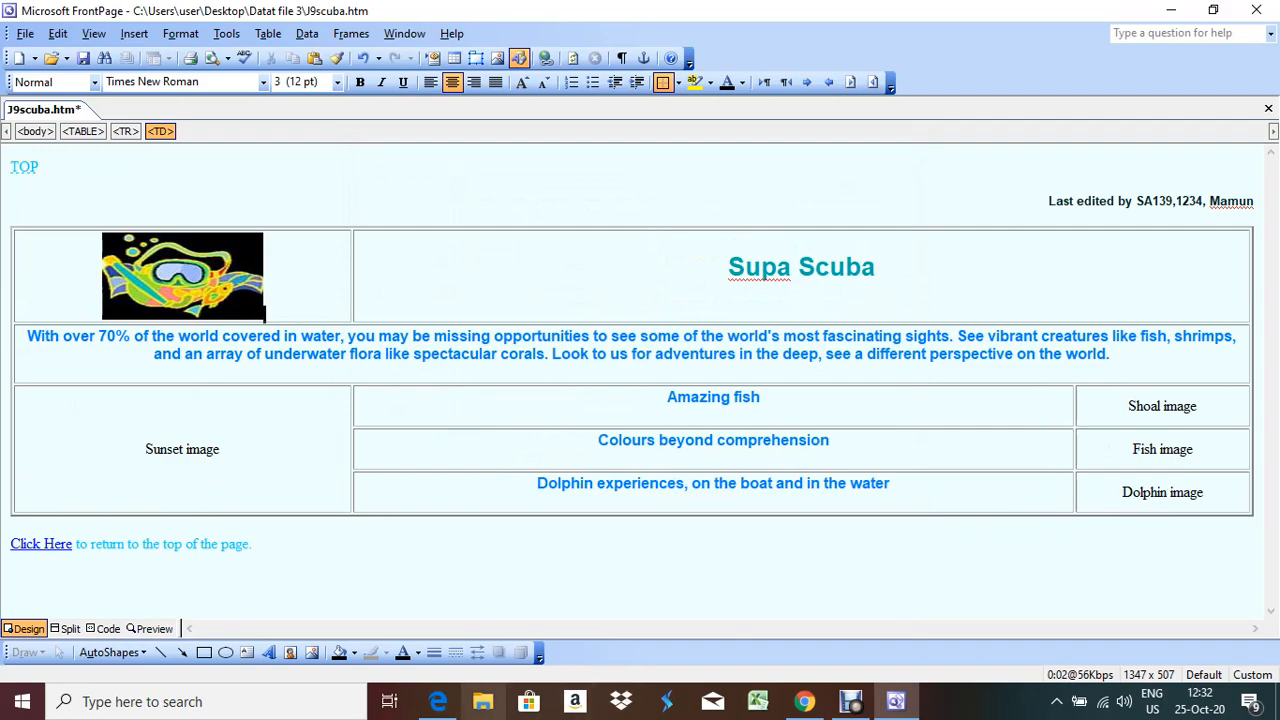
Delete the 'Sunset image' placeholder text and browse the Datat file 3 pictures
left_click(438, 701)
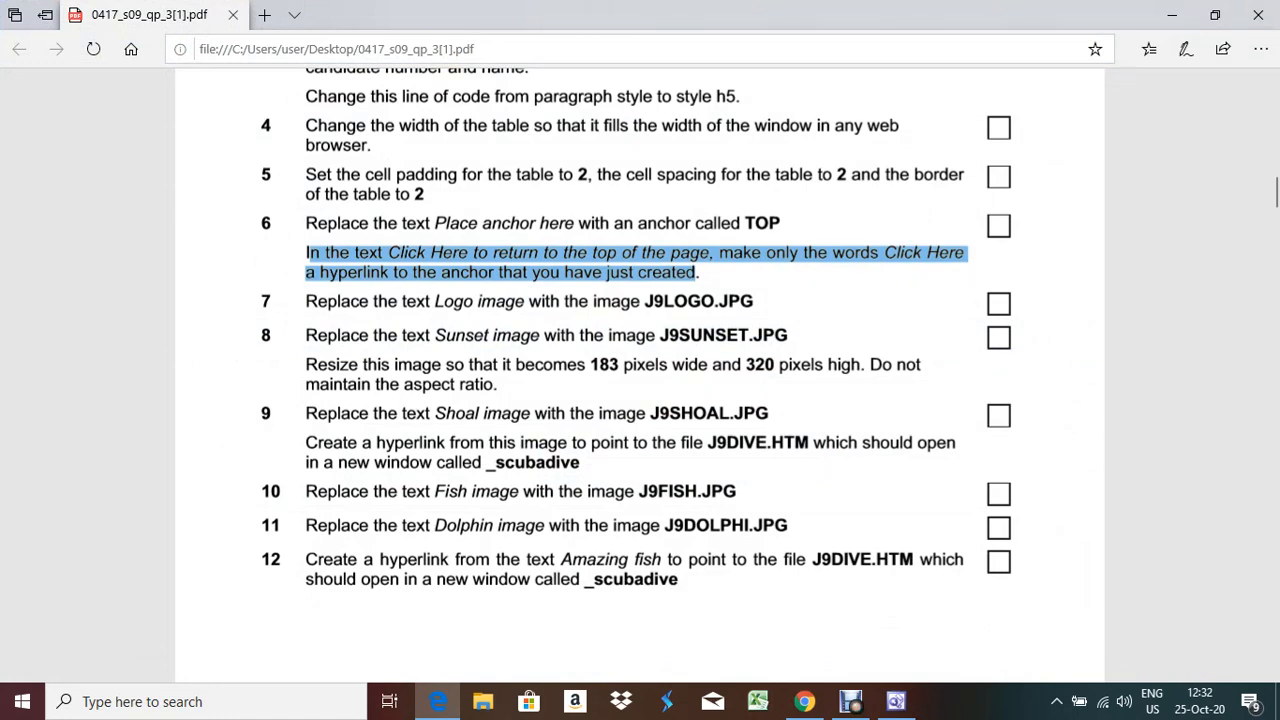
left_click(438, 701)
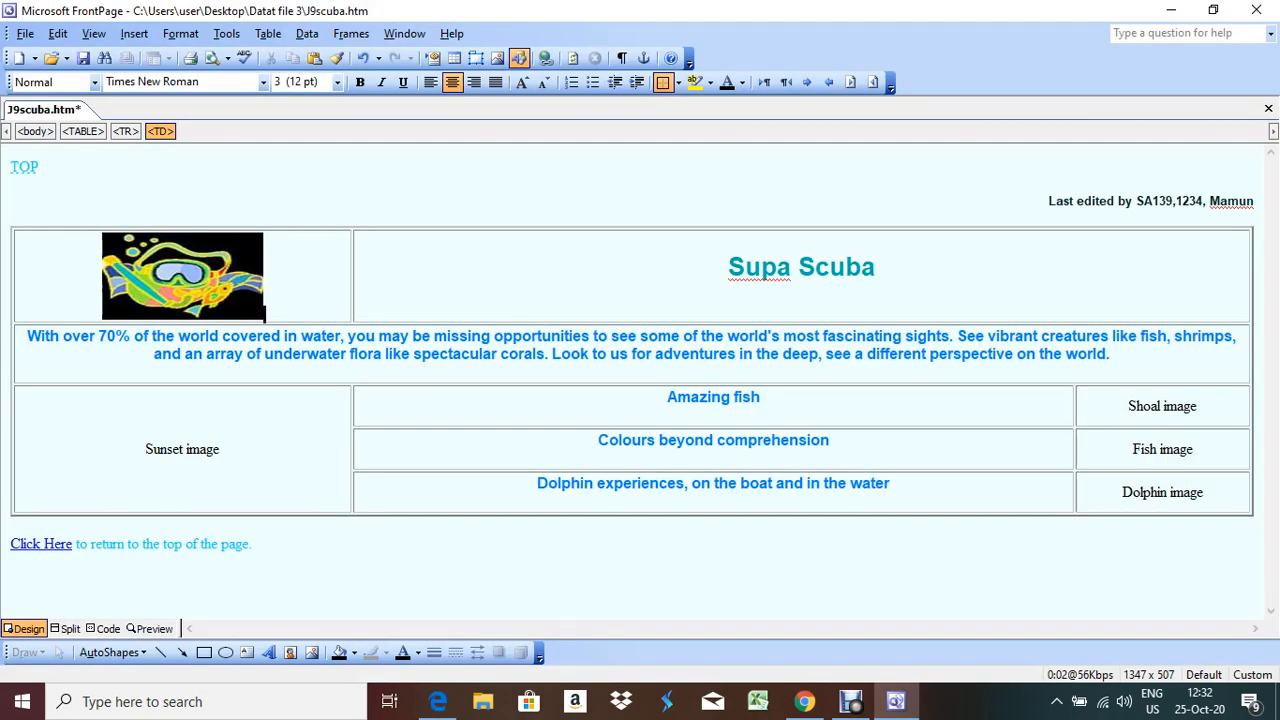
triple_click(184, 449)
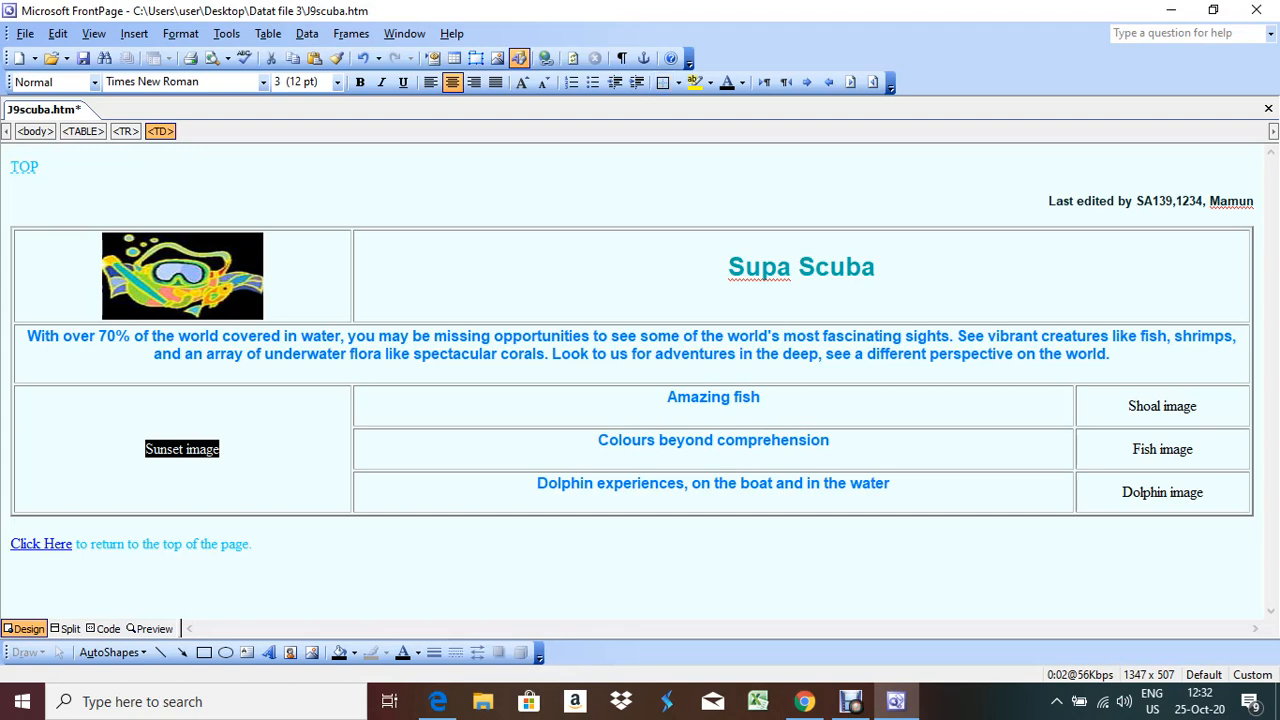
key("Delete")
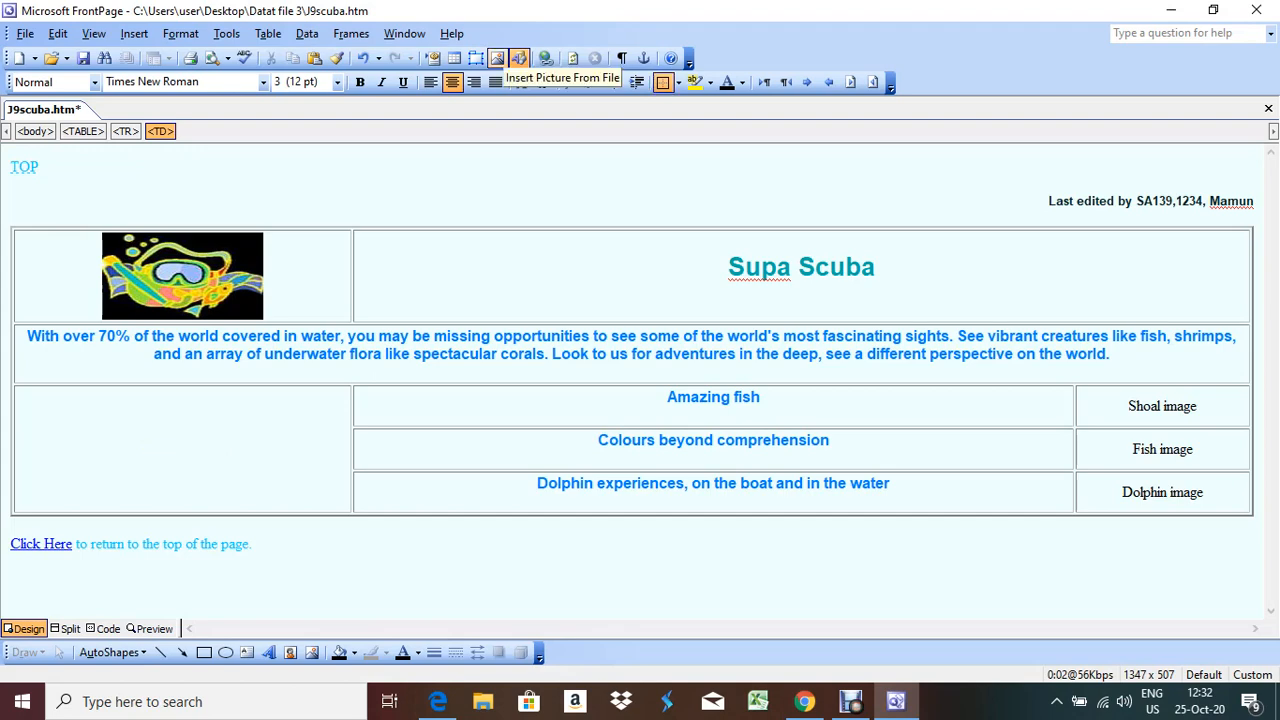
left_click(519, 58)
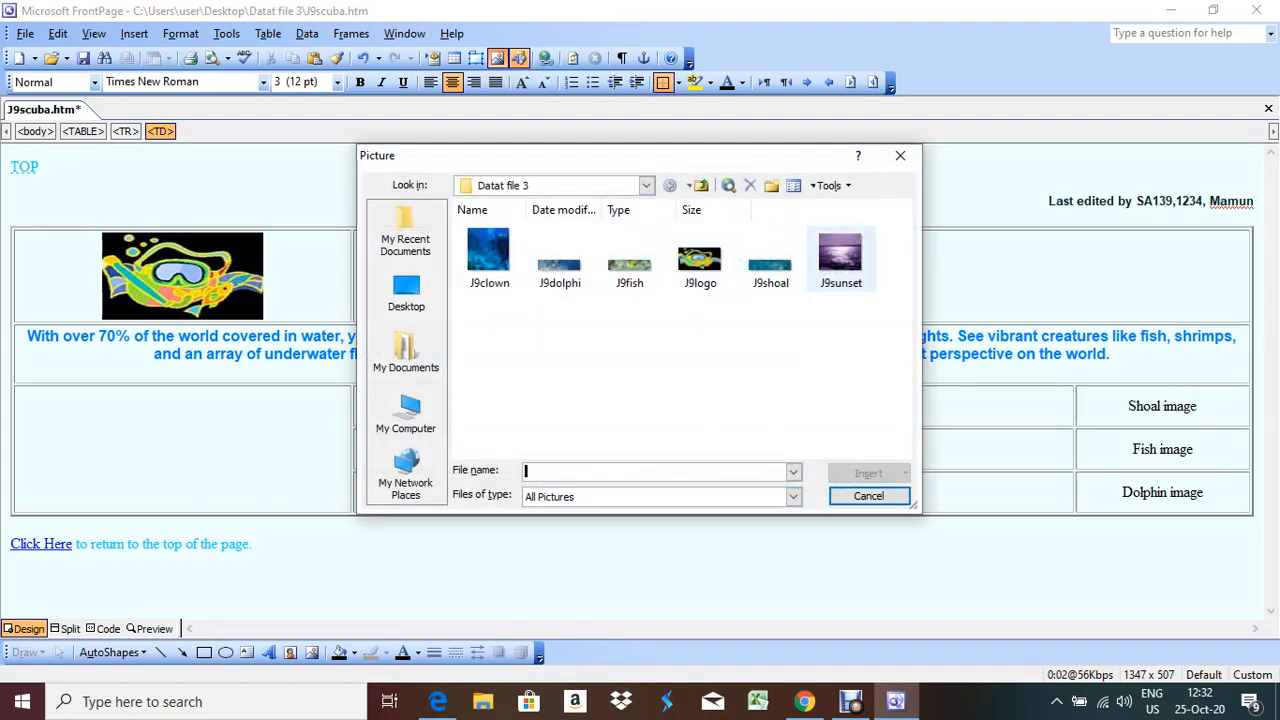
Insert the J9sunset picture into the left cell, then highlight task 8's resize instruction in the exam paper
double_click(841, 258)
left_click(438, 701)
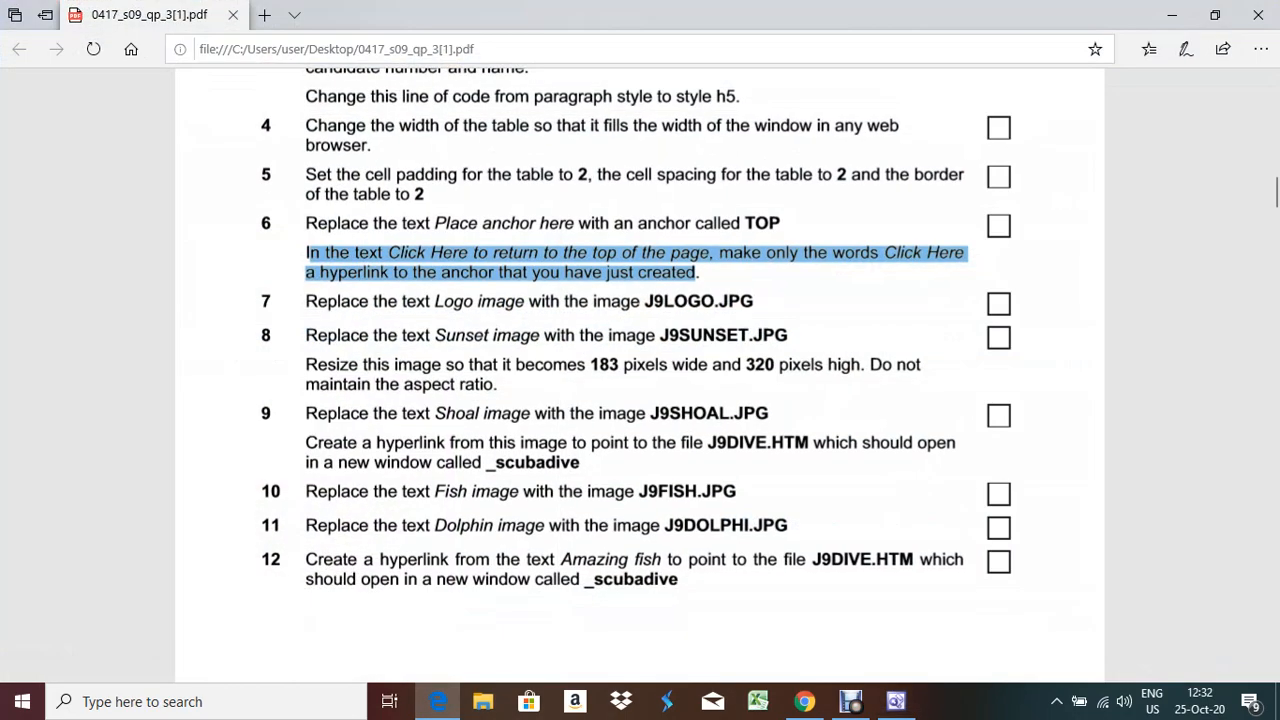
left_click_drag(306, 365, 777, 365)
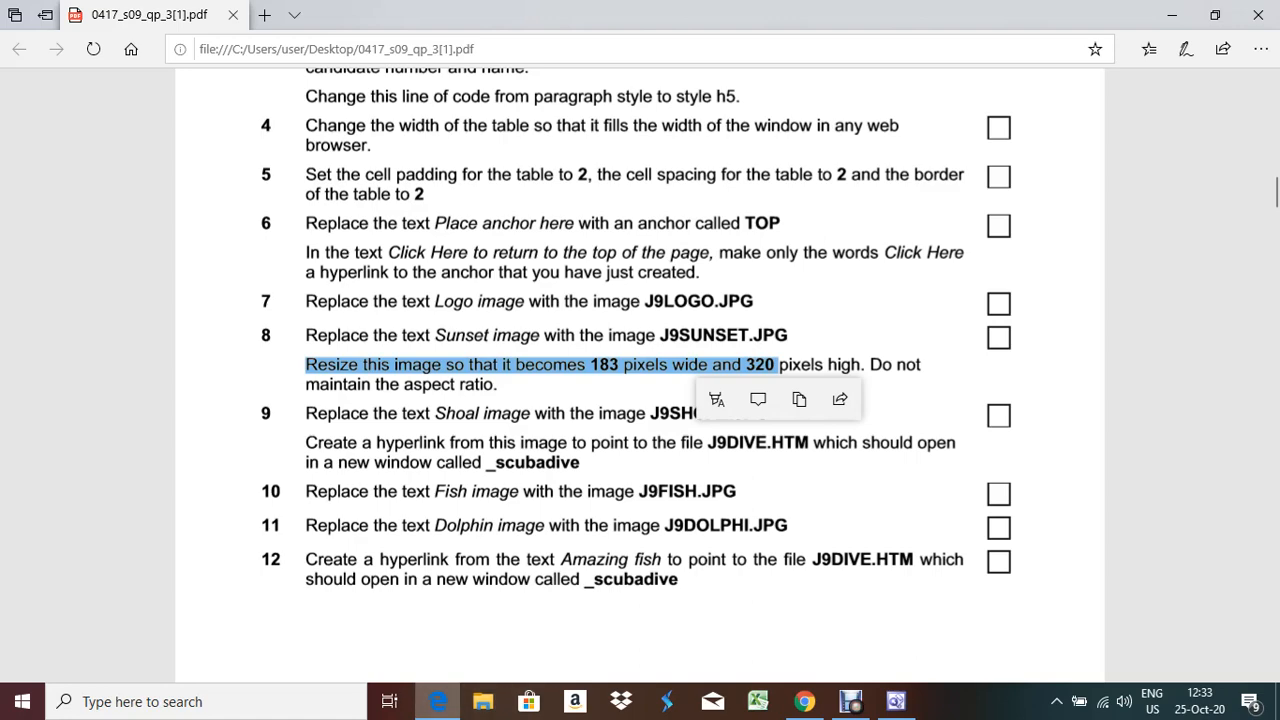
Untick Keep aspect ratio for the sunset picture and change its width from 367 to 183 pixels
left_click(437, 701)
right_click(169, 480)
key("Up")
key("Up")
key("Up")
key("Up")
key("Up")
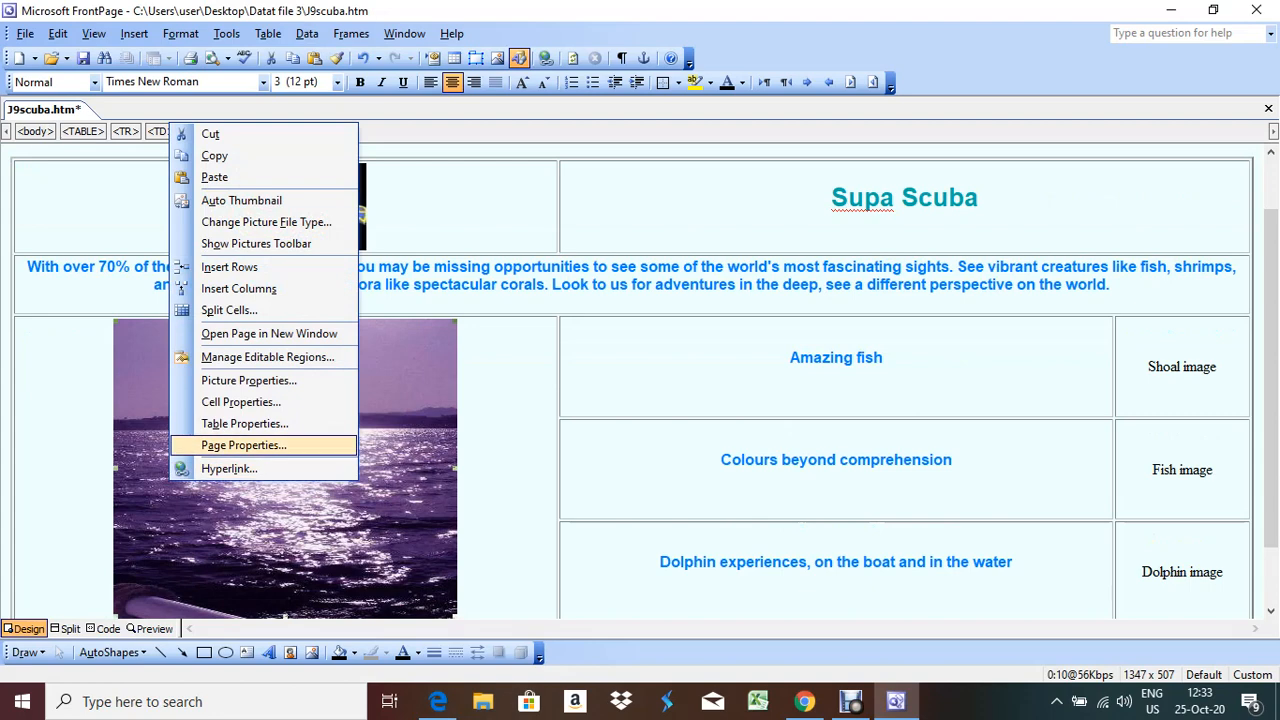
key("Return")
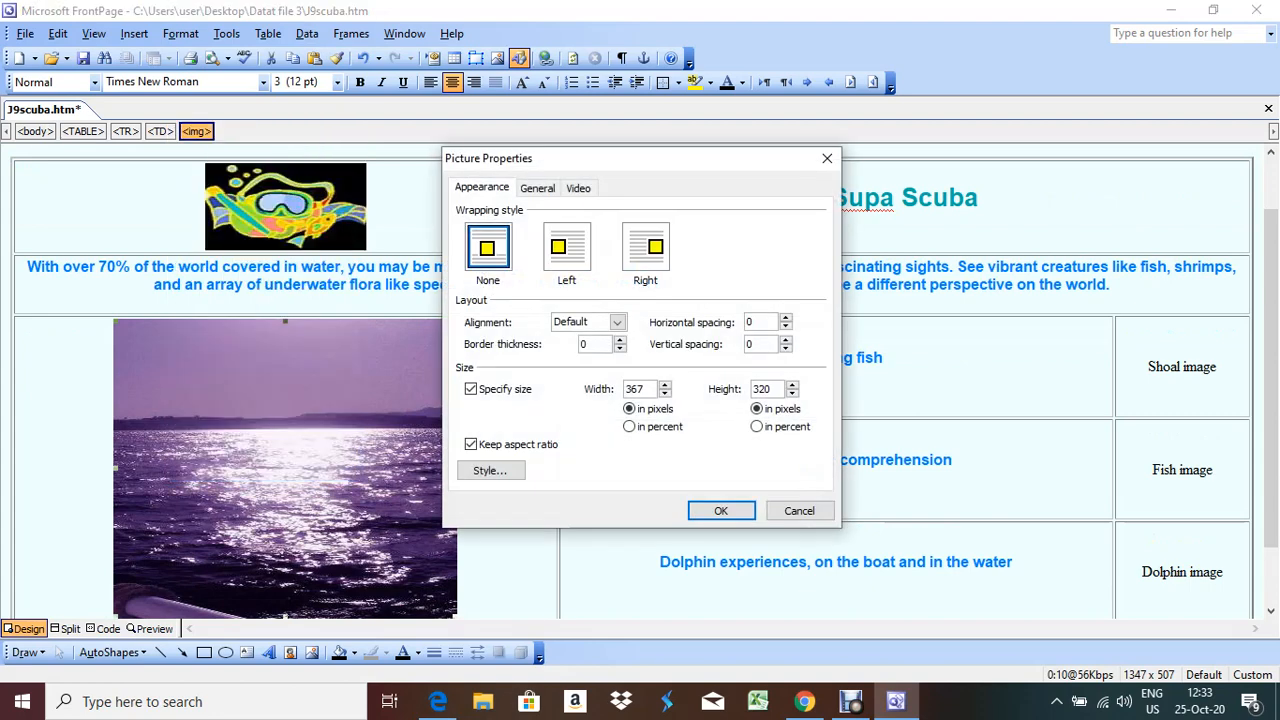
left_click(471, 444)
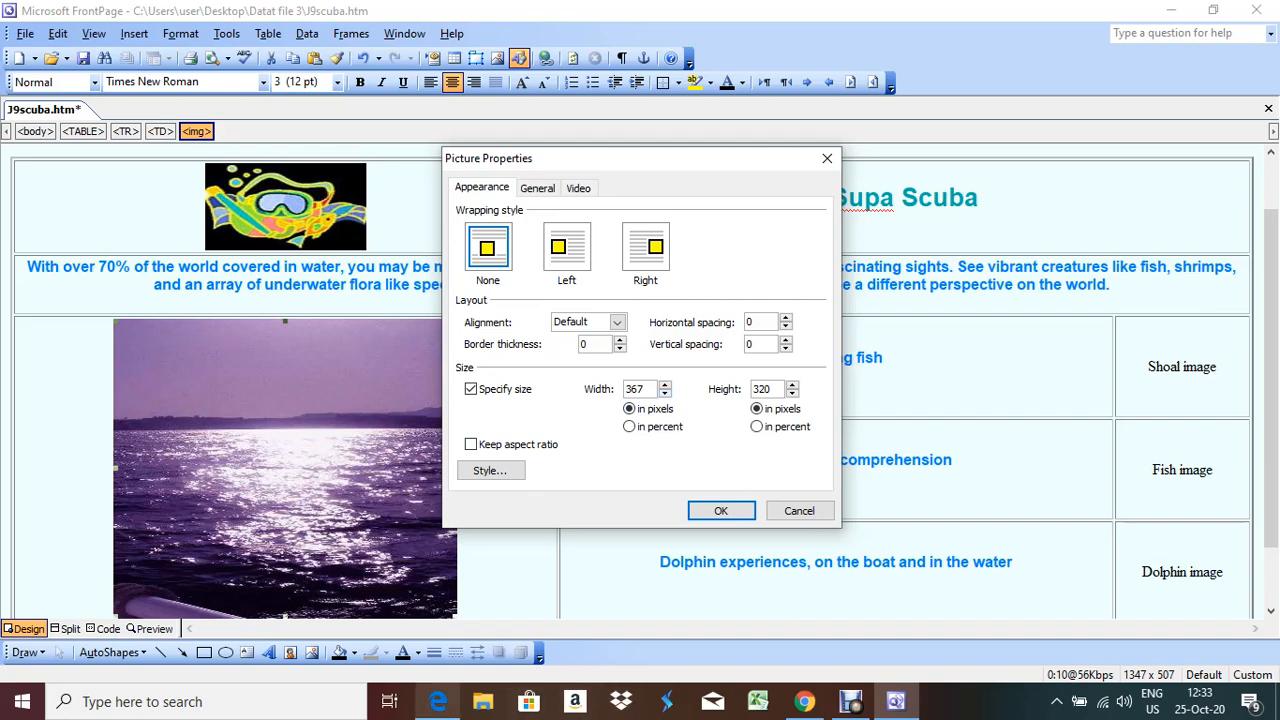
left_click(438, 701)
key("alt+Tab")
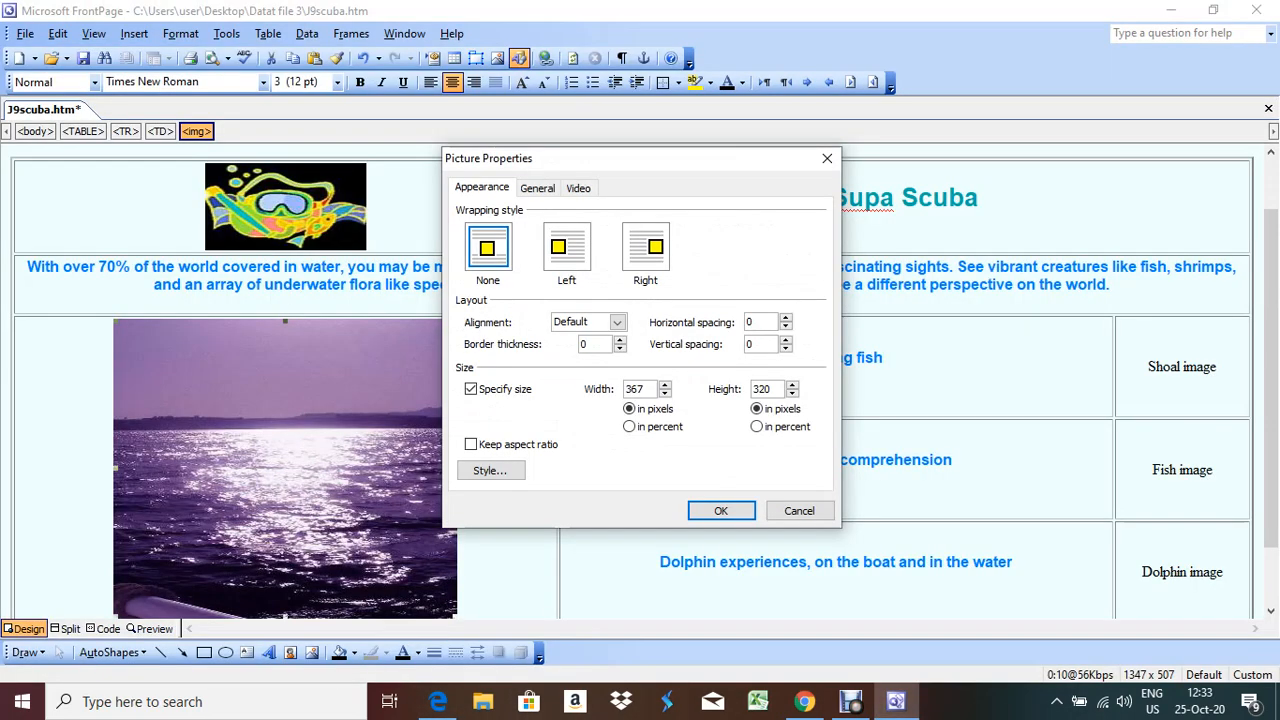
left_click_drag(645, 389, 626, 389)
type("183")
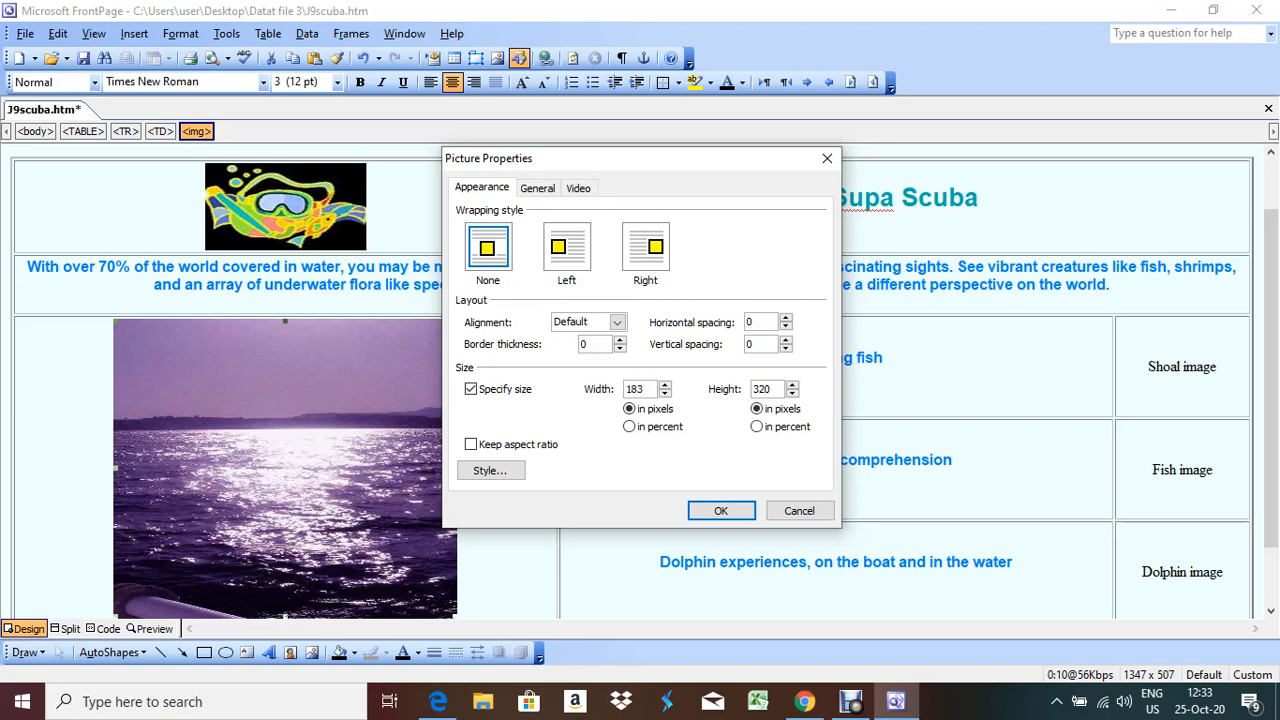
key("Return")
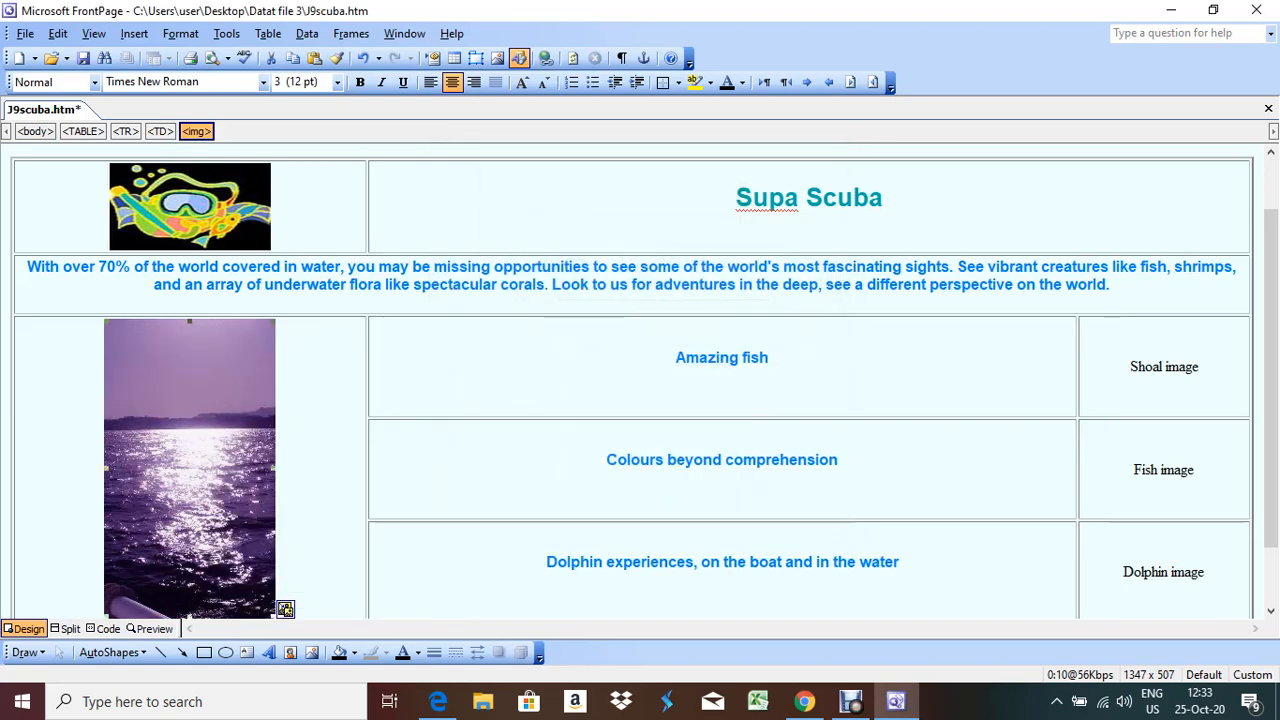
left_click(300, 585)
scroll(632, 380, "down", 2)
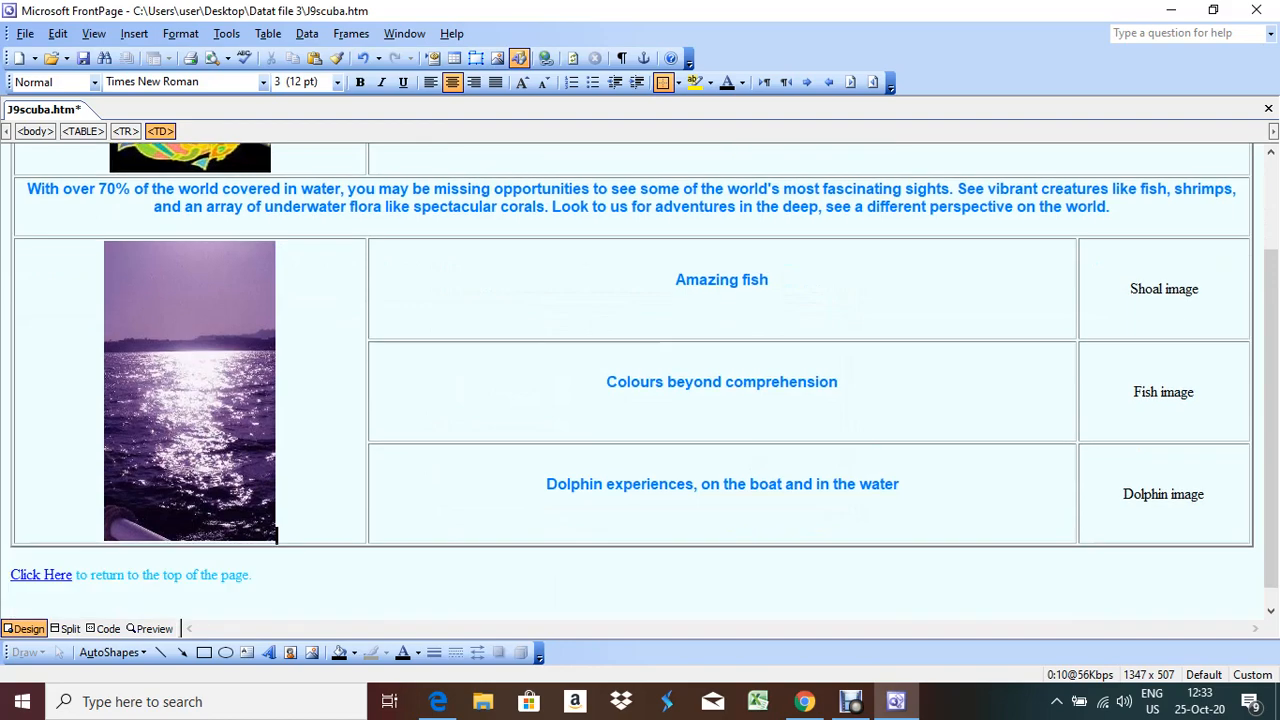
left_click(438, 701)
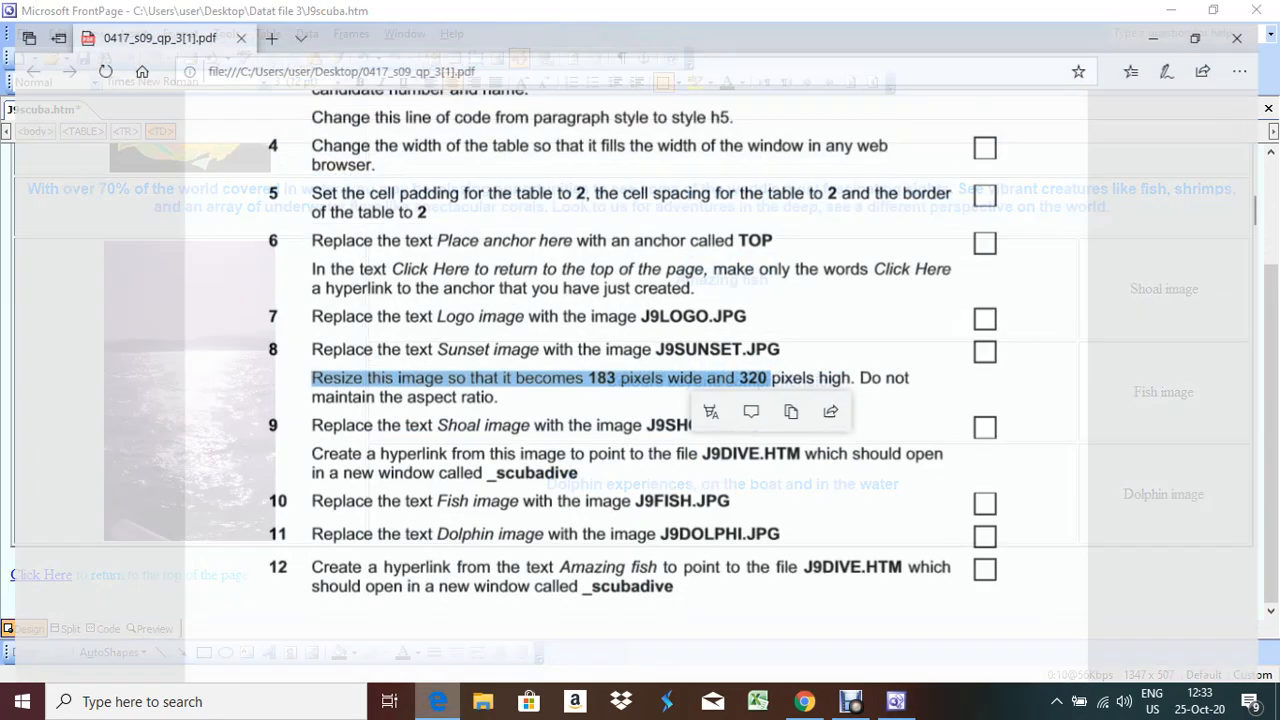
Delete the 'Shoal image' placeholder text and insert the J9shoal picture in its place
scroll(640, 380, "down", 2)
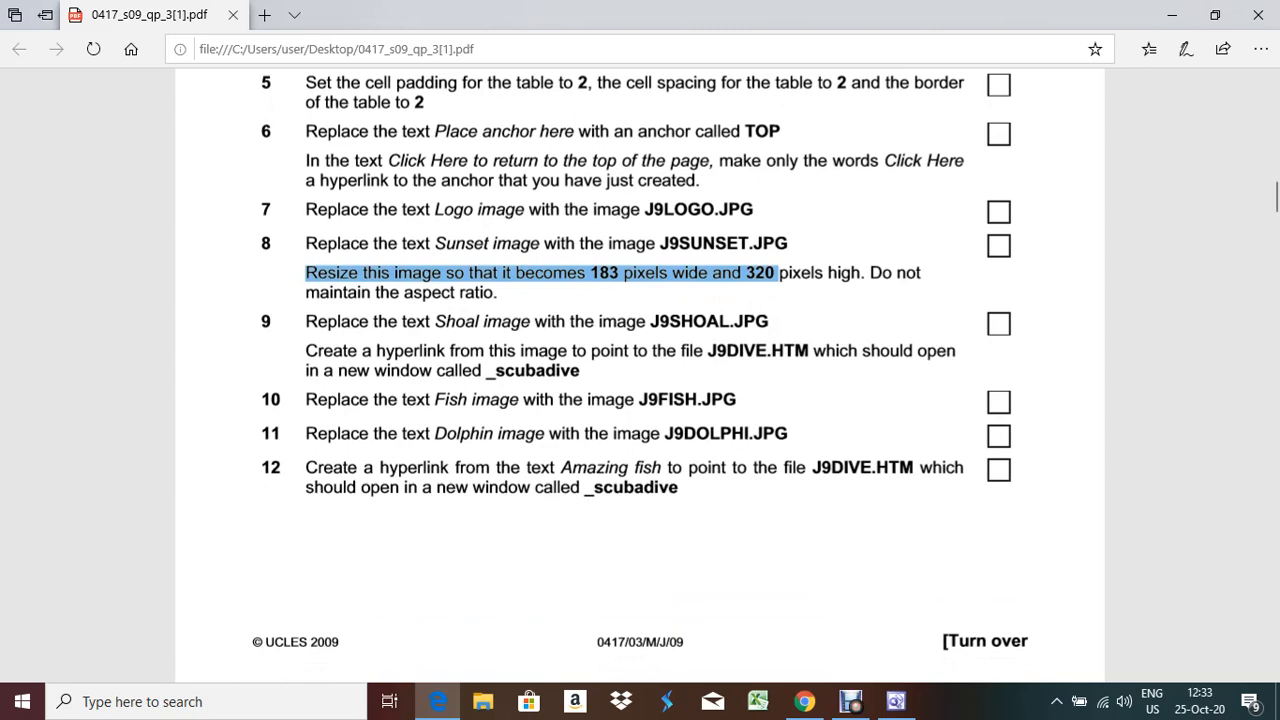
left_click(437, 701)
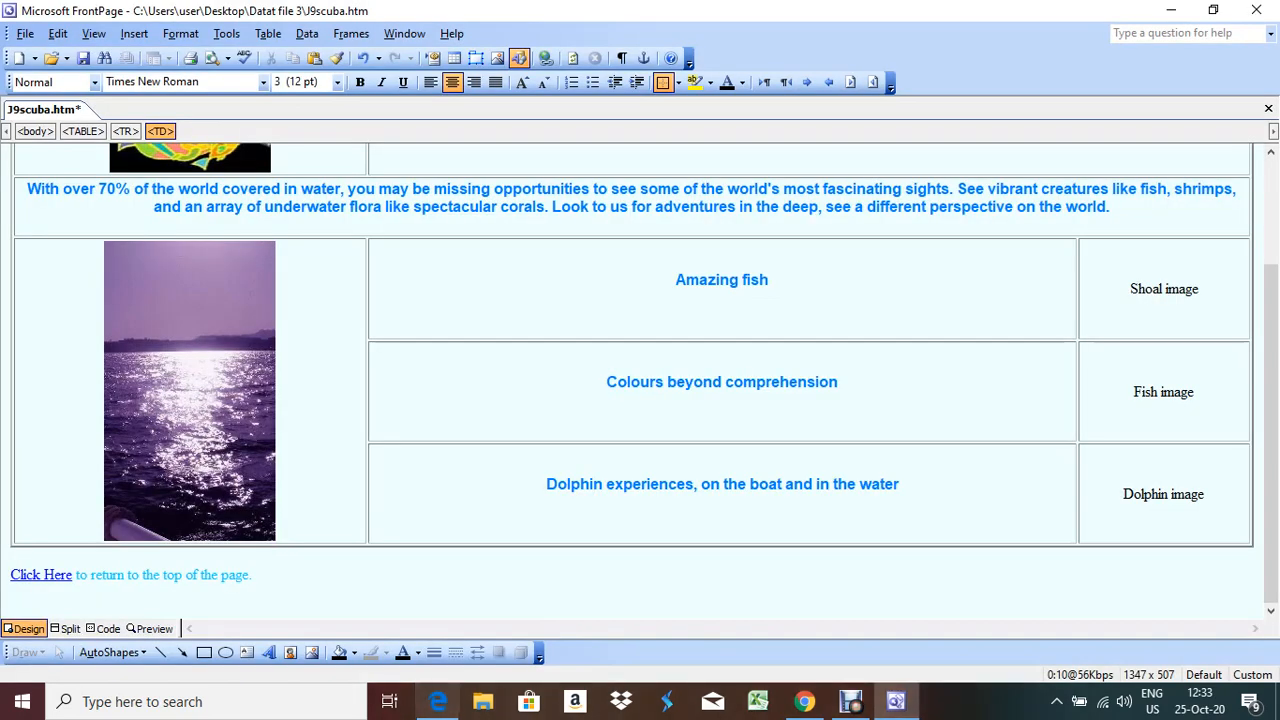
left_click_drag(1199, 289, 1130, 289)
key("Delete")
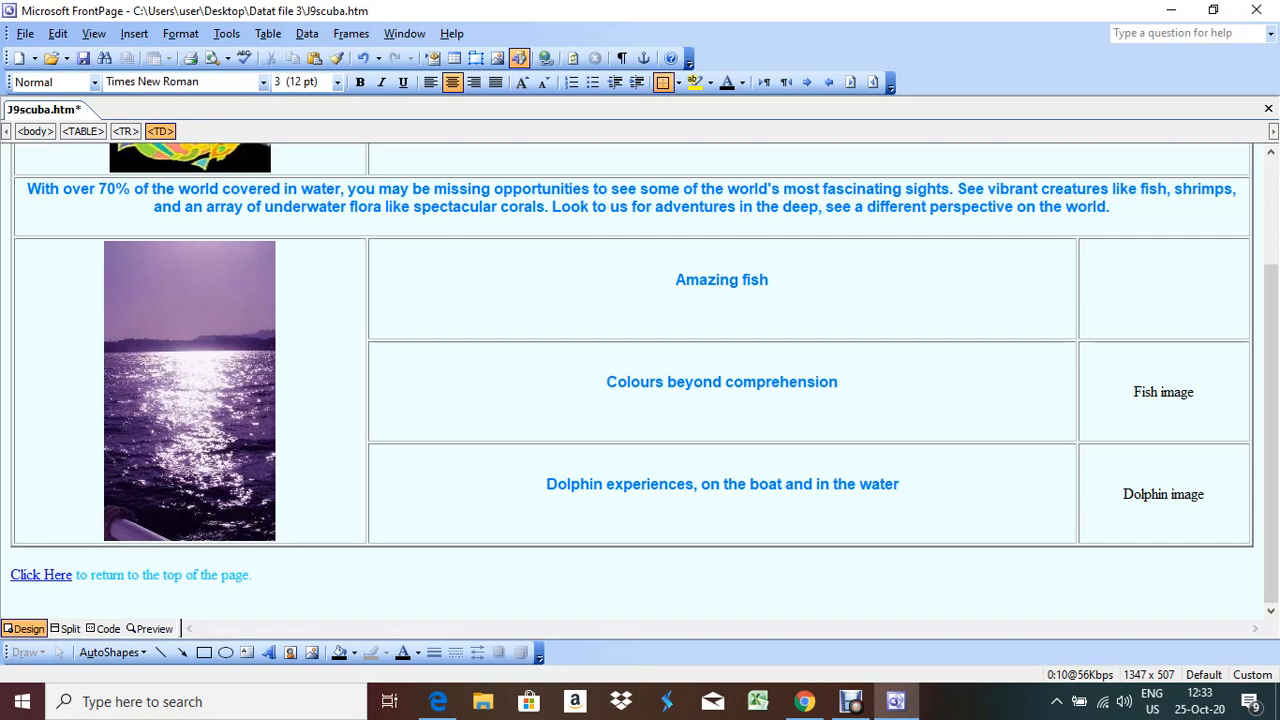
left_click(519, 58)
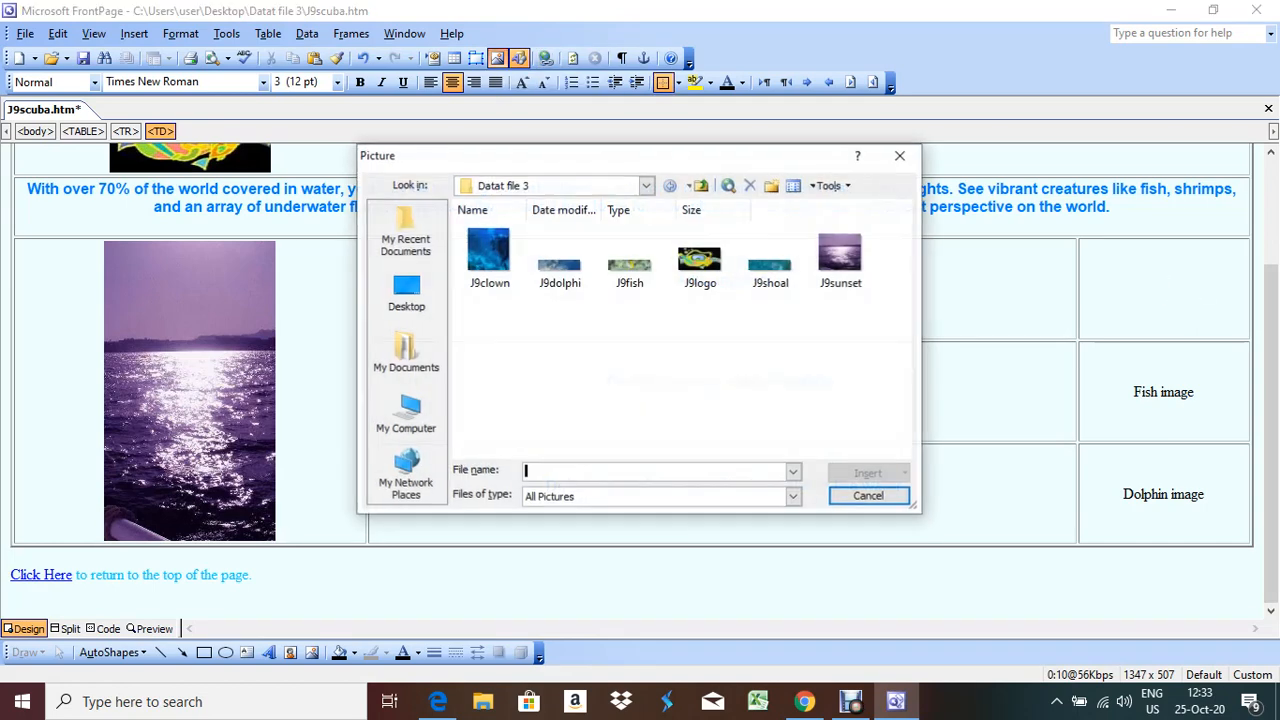
double_click(768, 262)
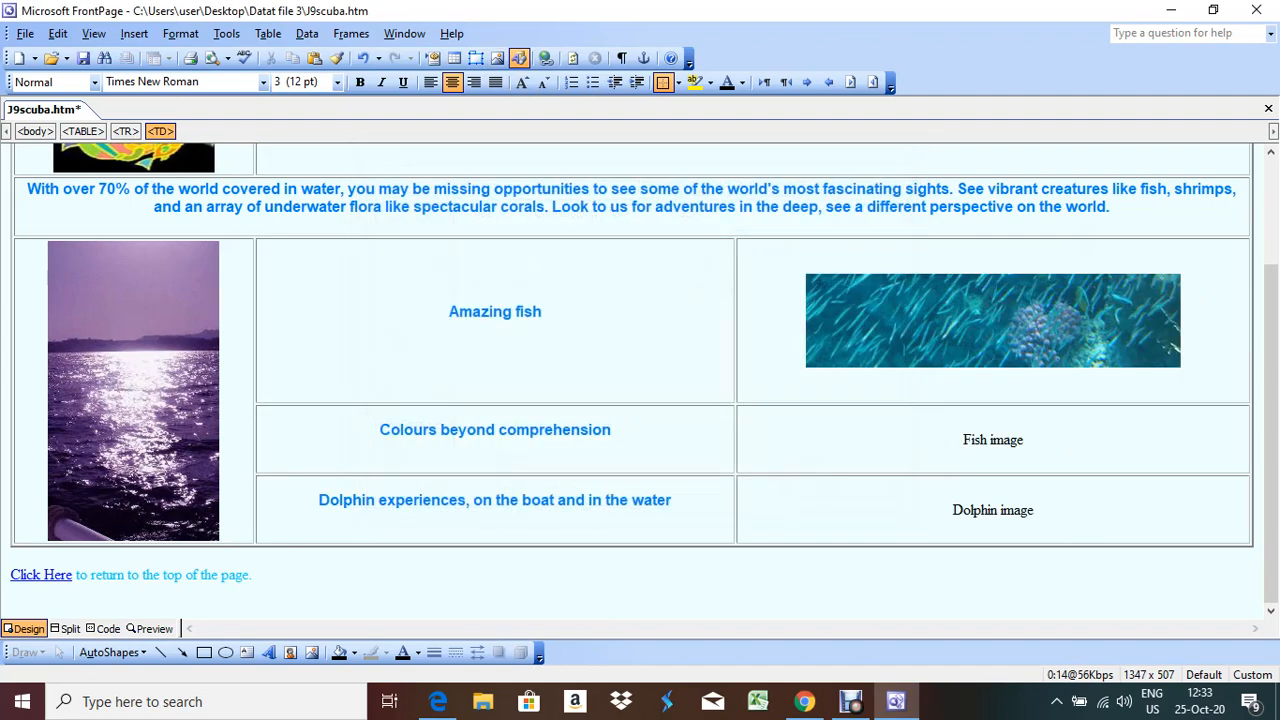
key("alt+Tab")
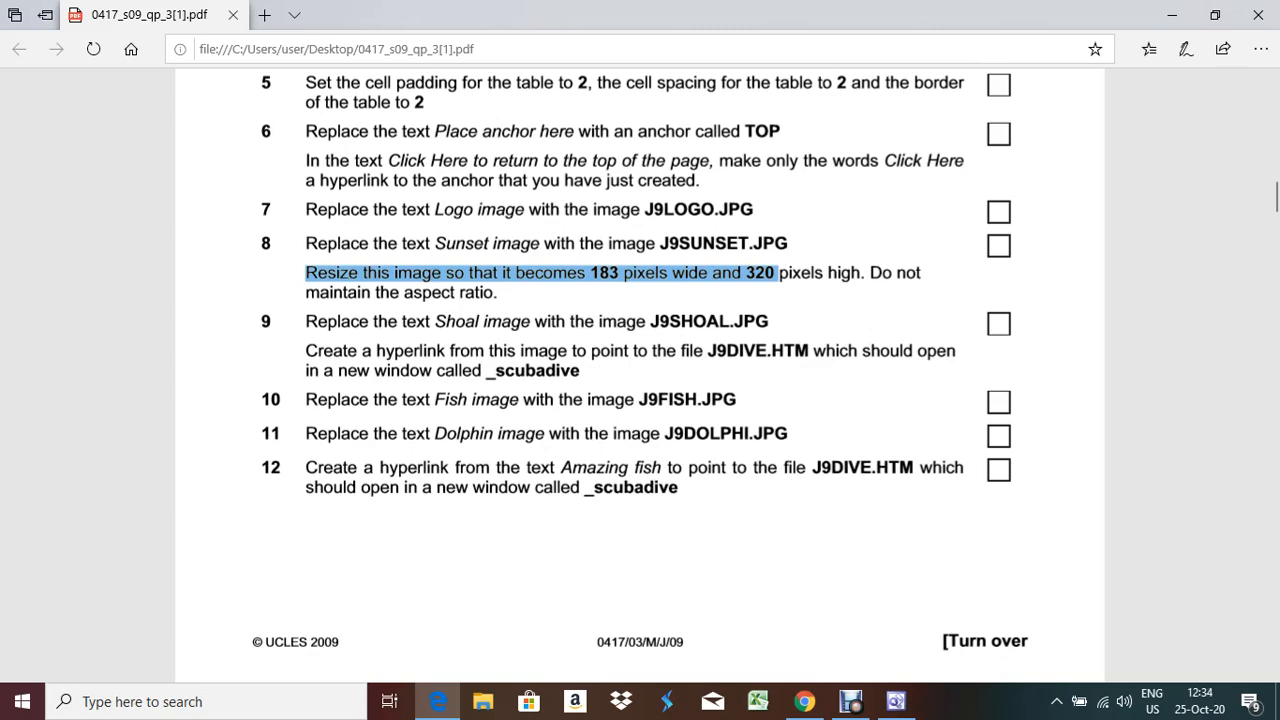
Read task 9's hyperlink requirements in the question paper, then return to J9scuba.htm
key("alt+Tab")
right_click(957, 299)
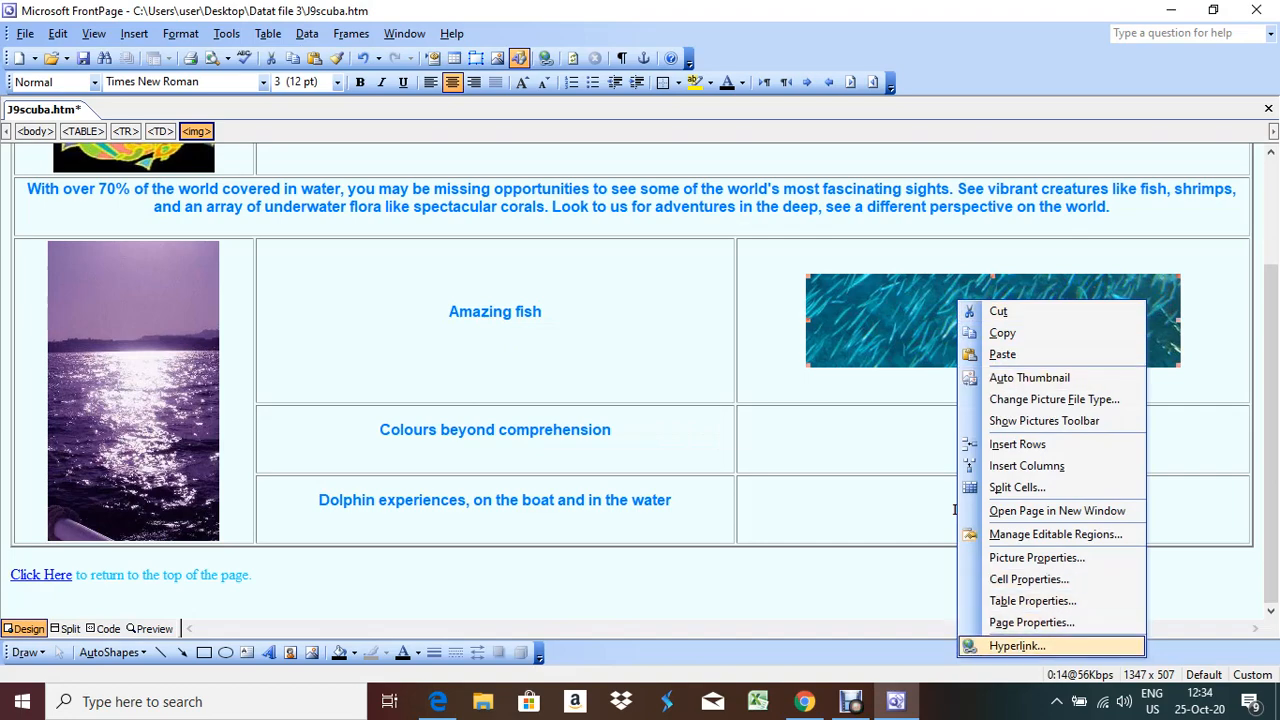
key("alt+Tab")
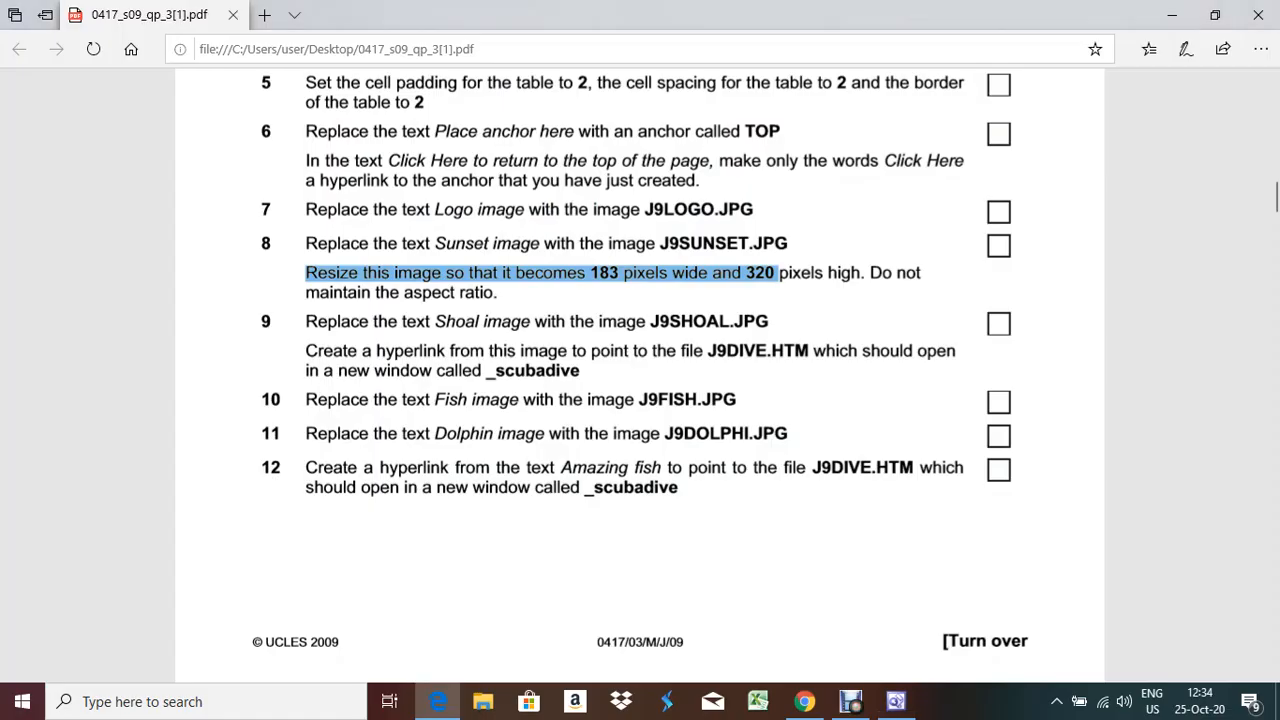
left_click(778, 290)
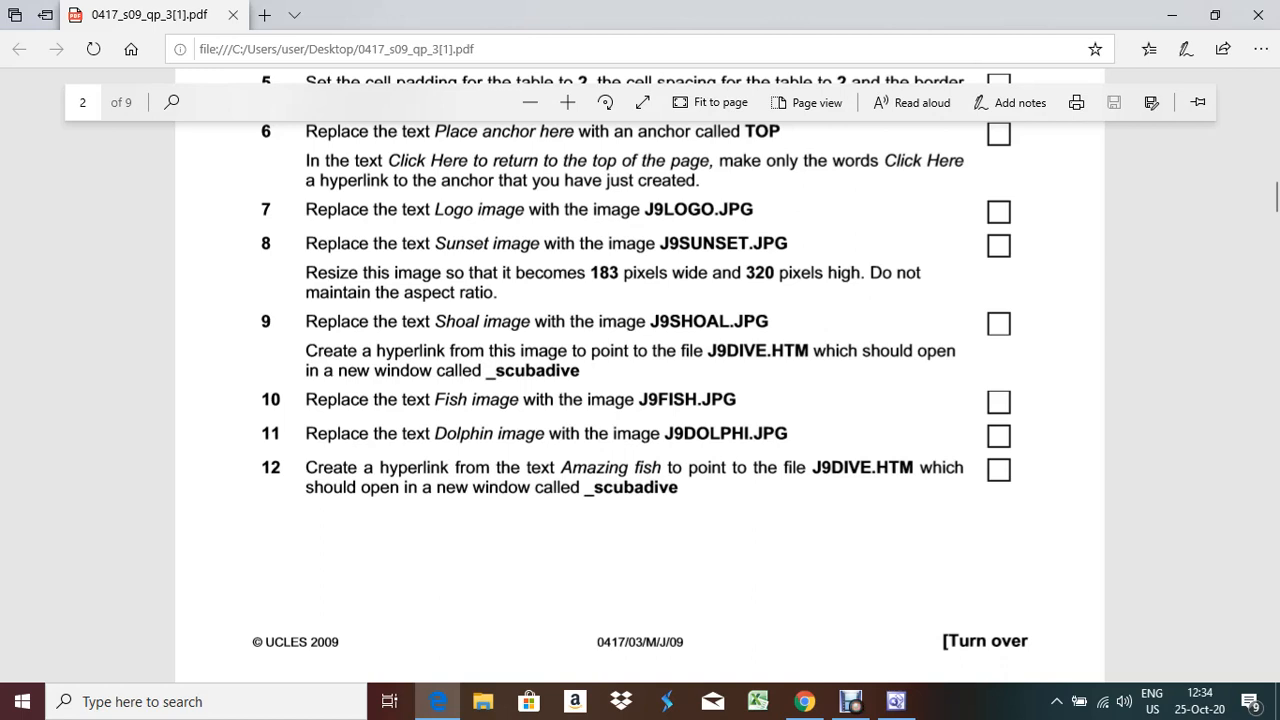
key("alt+Tab")
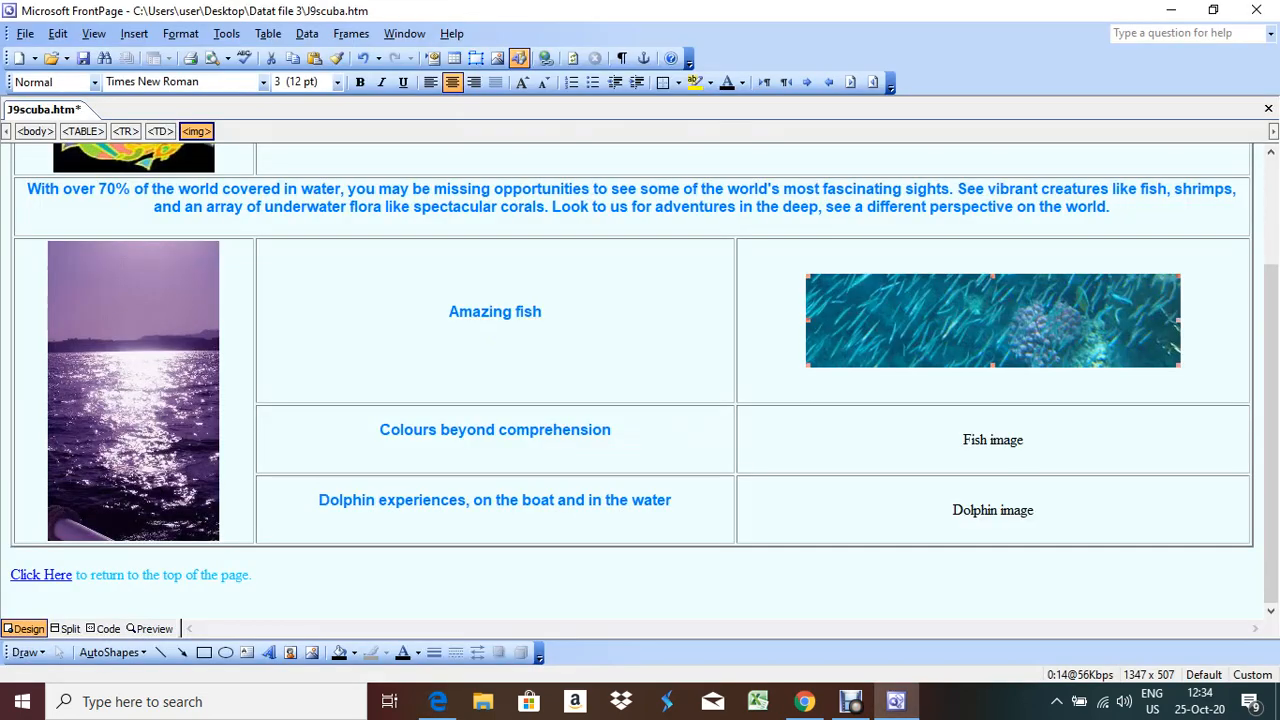
Create a hyperlink on the shoal picture pointing to the existing file J9dive.htm
right_click(868, 325)
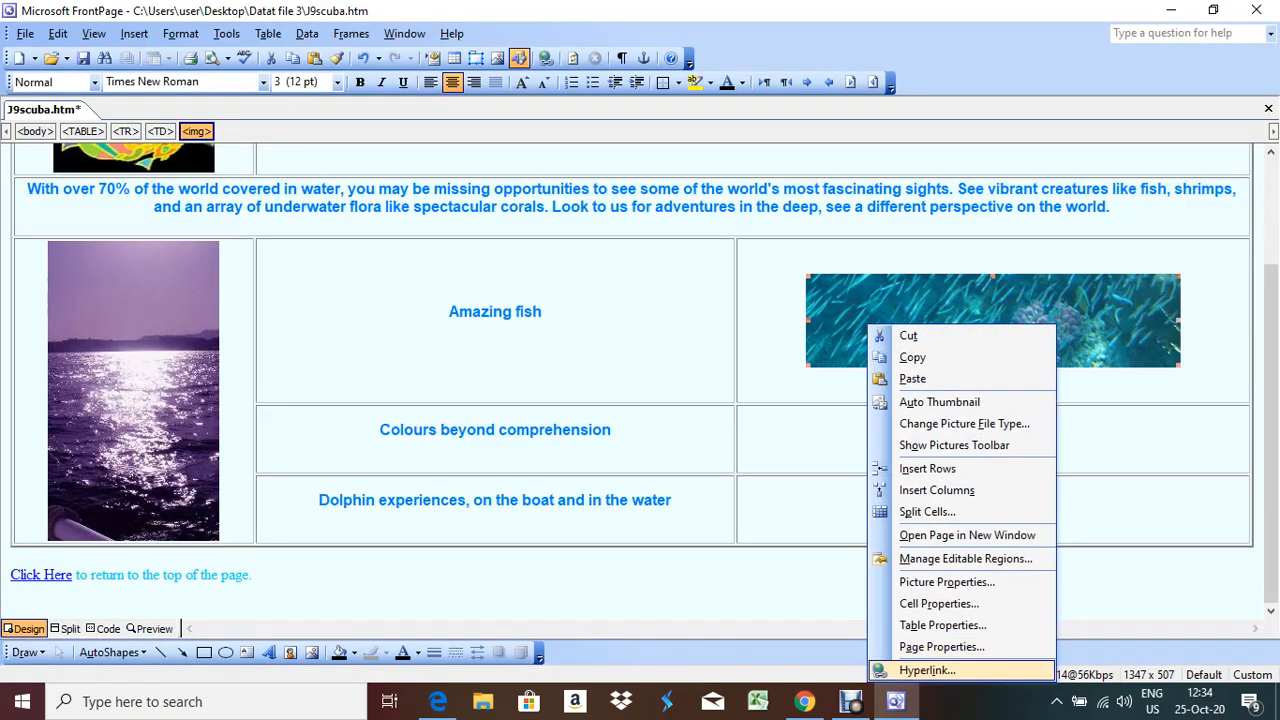
left_click(927, 670)
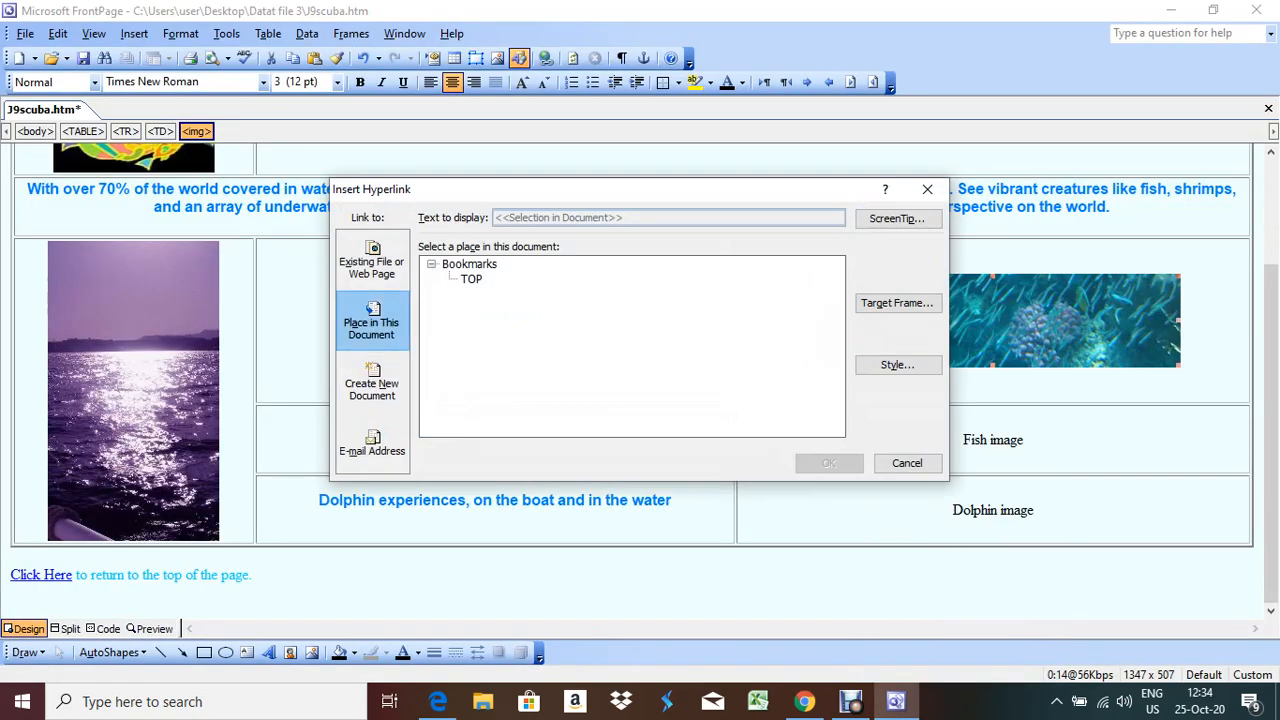
left_click(372, 260)
key("alt+Tab")
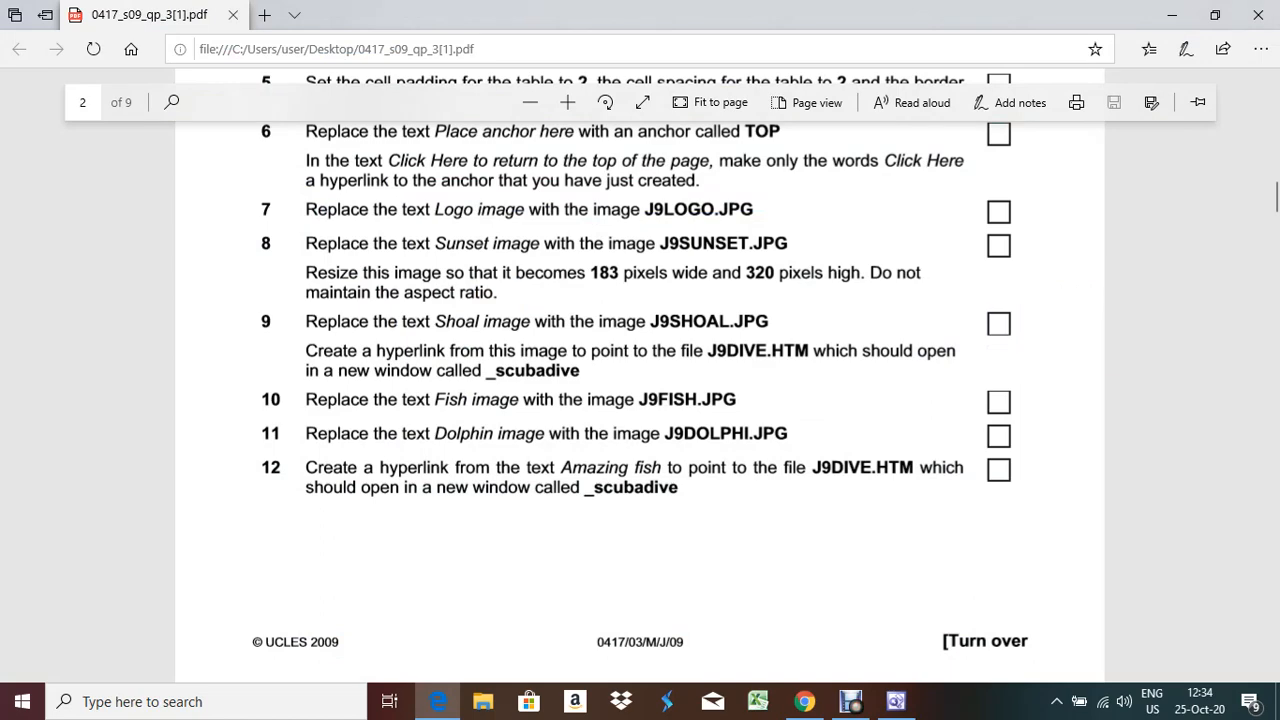
key("alt+Tab")
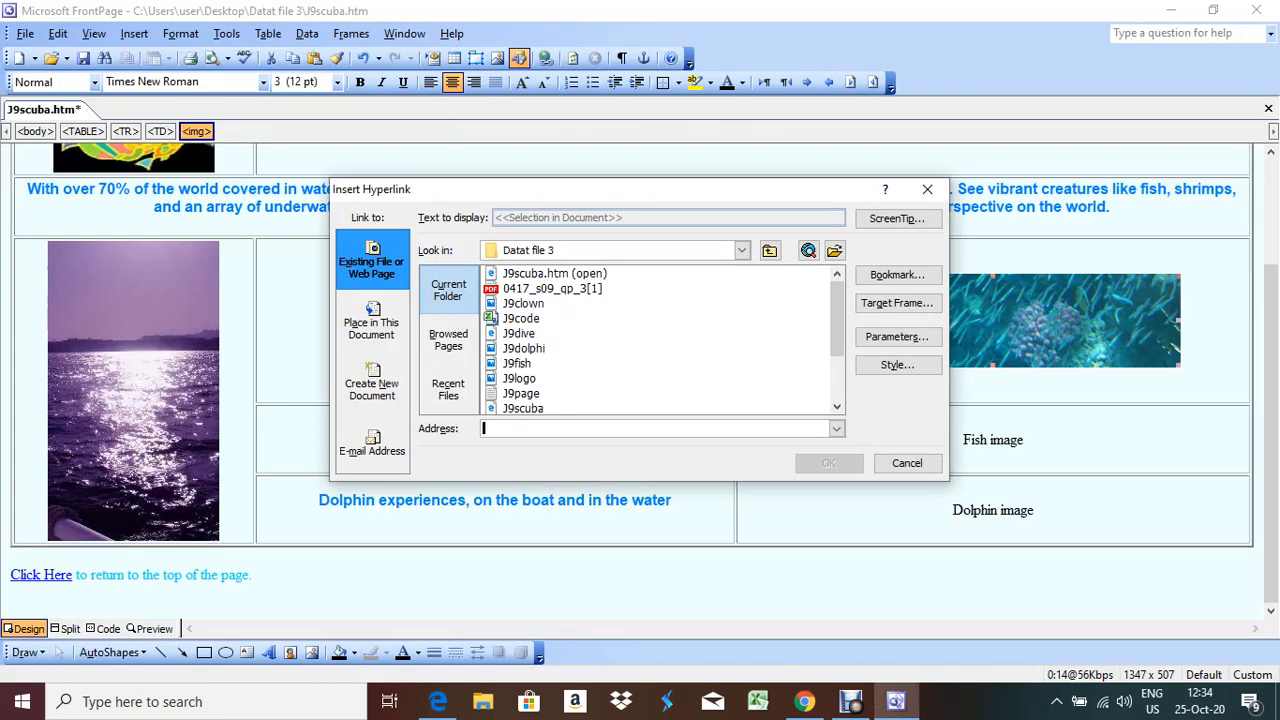
left_click(519, 333)
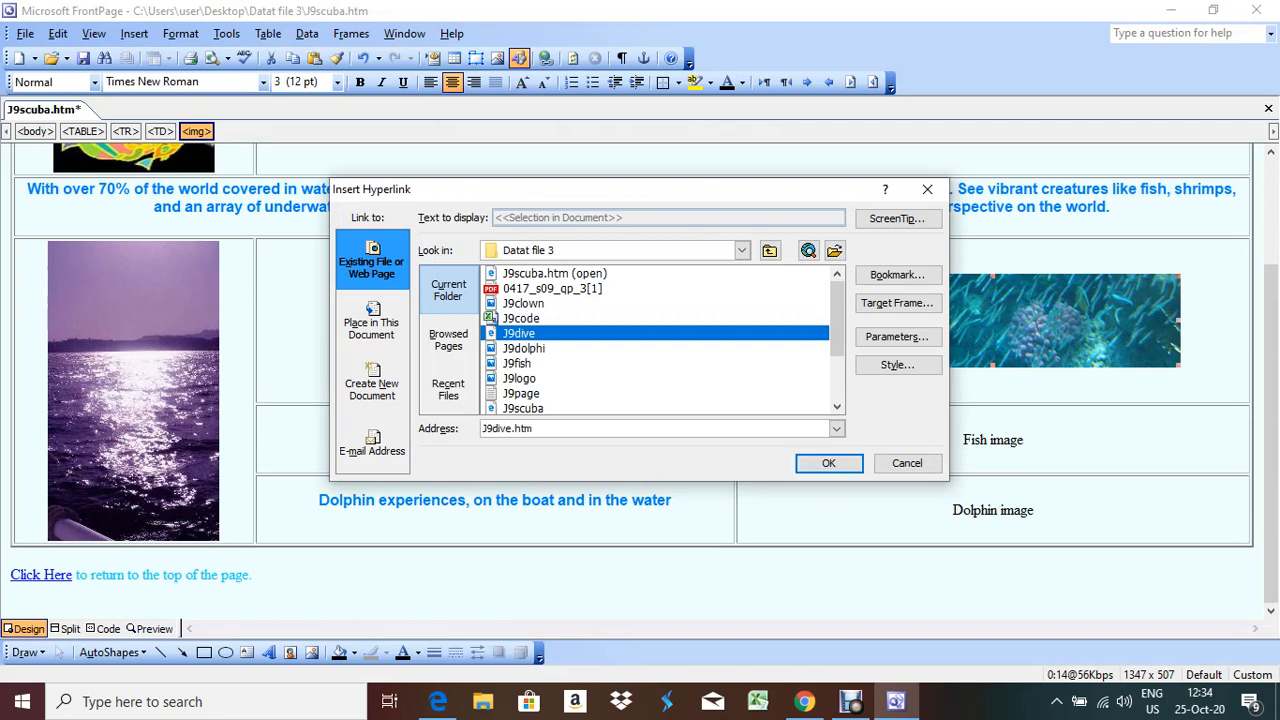
Set the link's target to a new window named _scubadive and apply the hyperlink
left_click(897, 302)
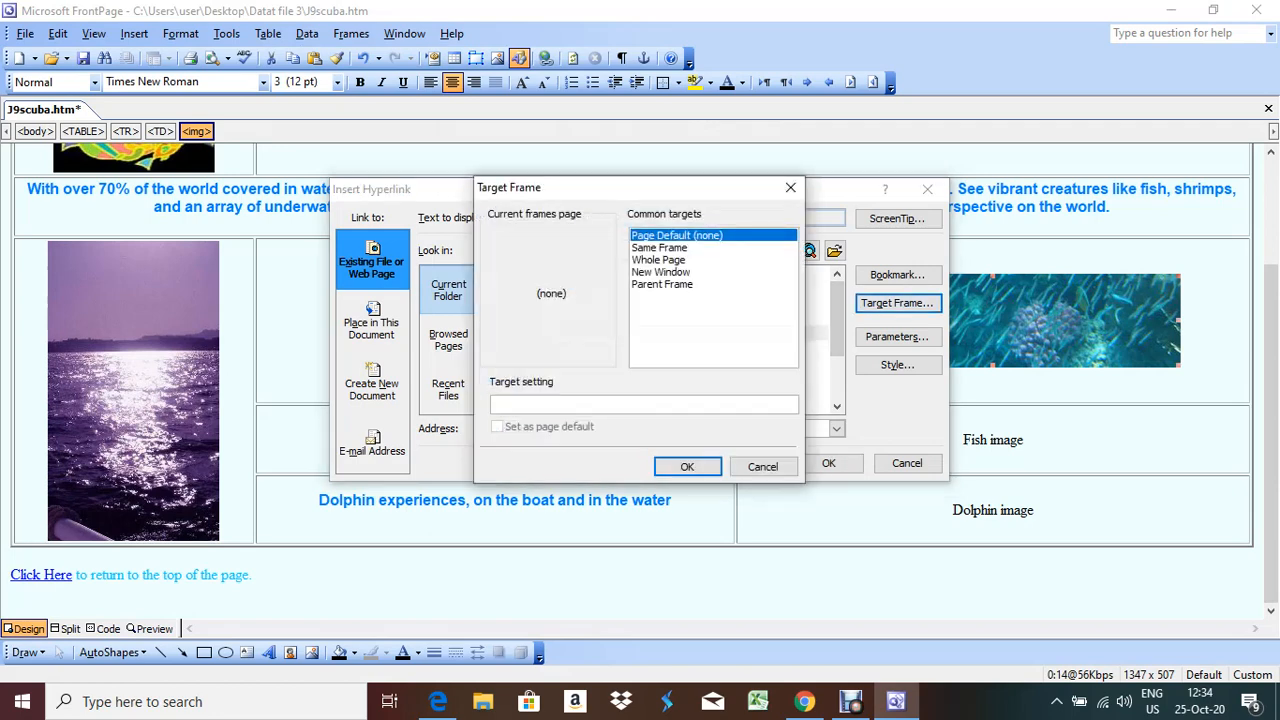
left_click(661, 272)
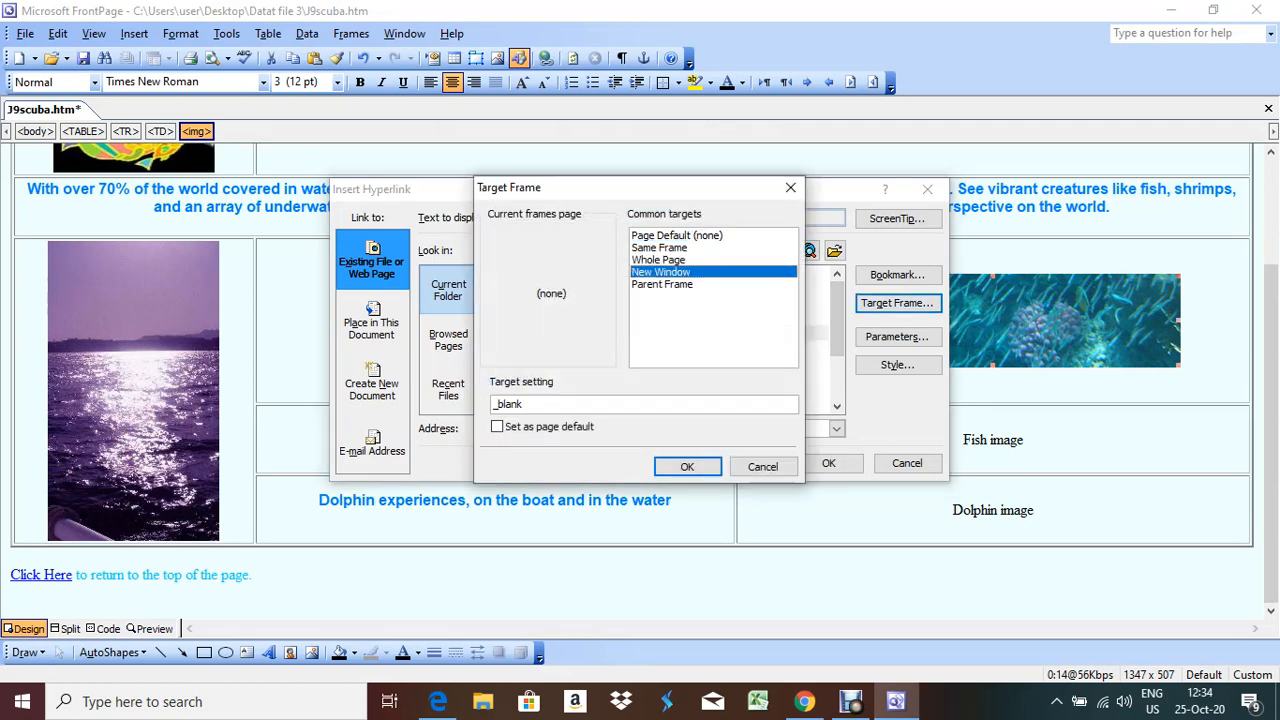
key("BackSpace")
key("BackSpace")
key("BackSpace")
key("BackSpace")
key("BackSpace")
key("BackSpace")
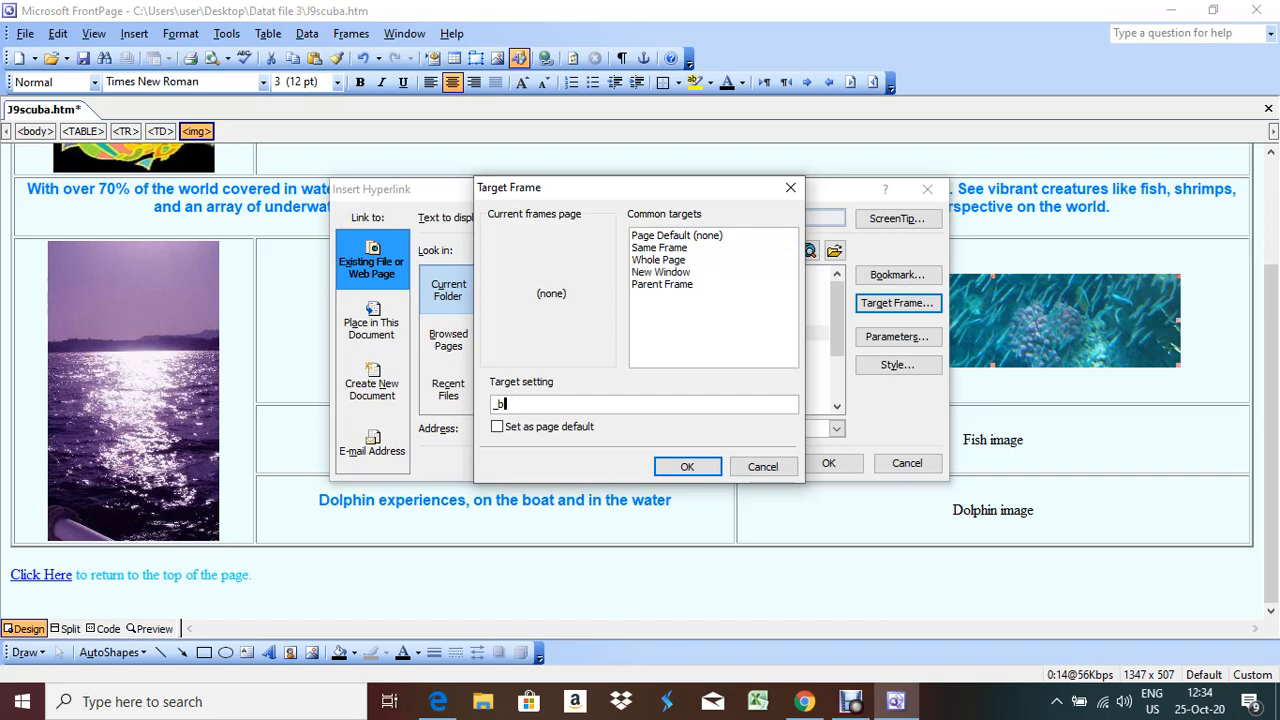
key("alt+Tab")
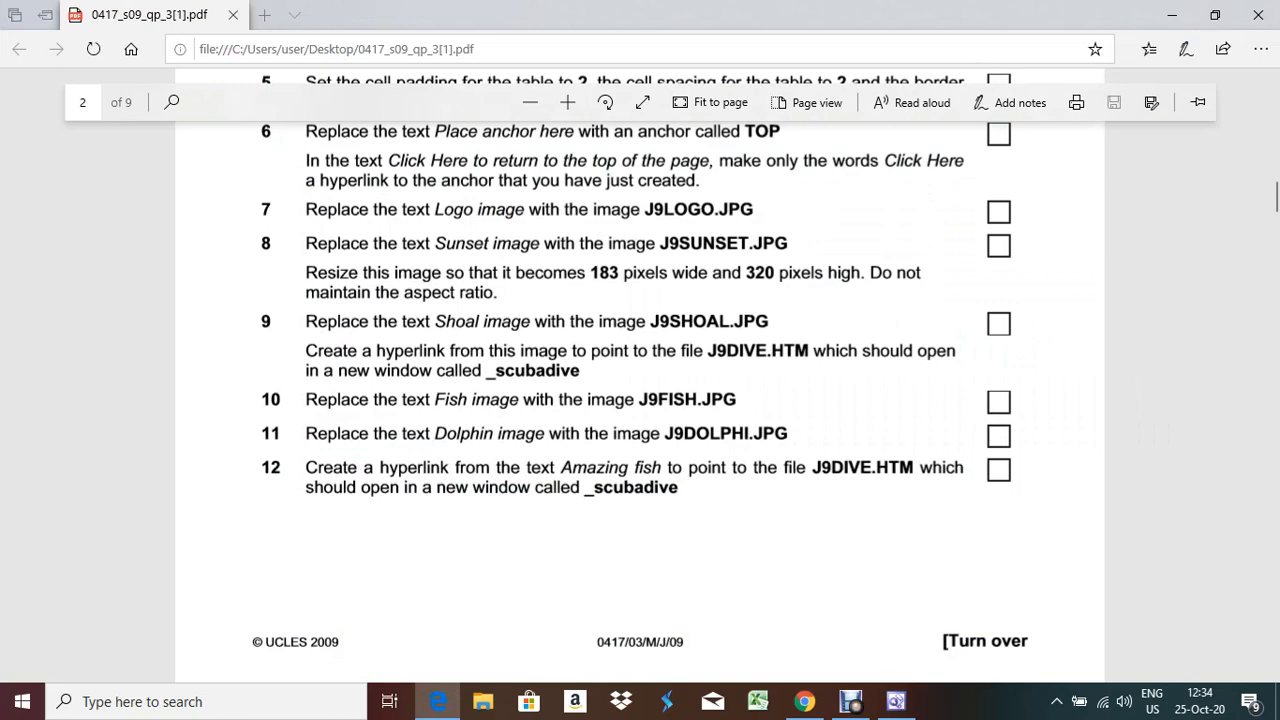
key("alt+Tab")
type("_scubadive")
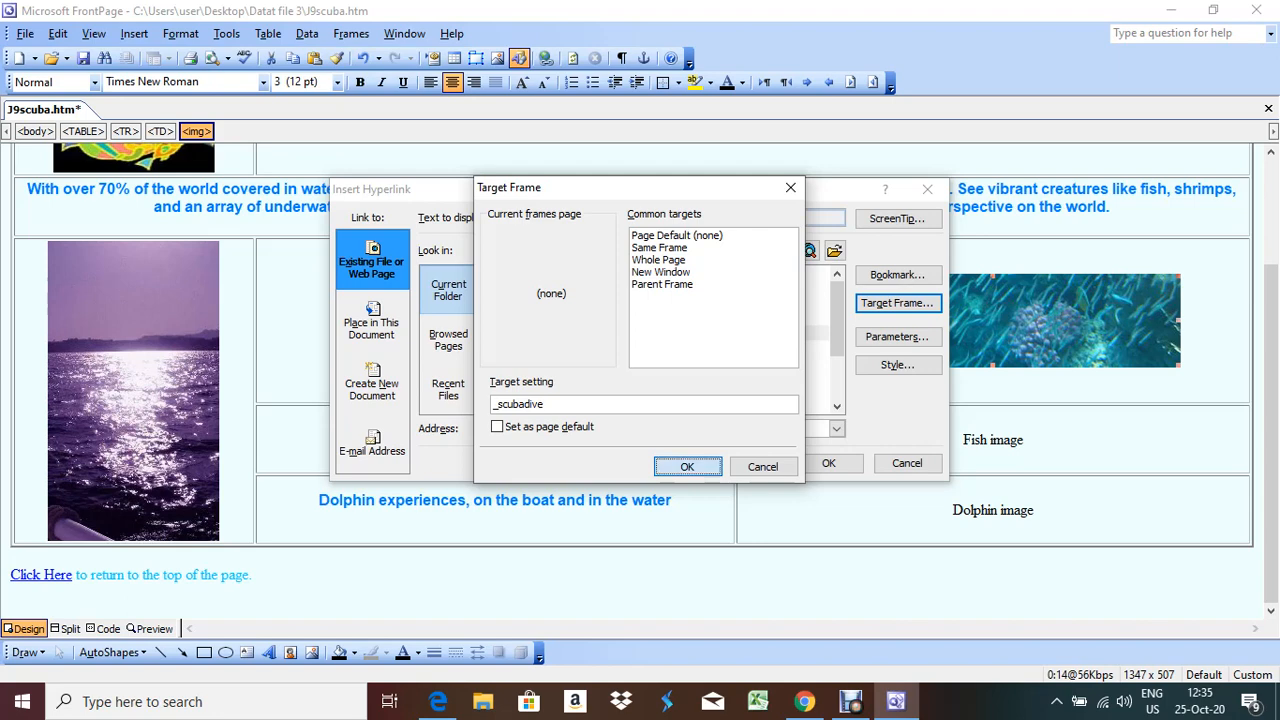
key("Return")
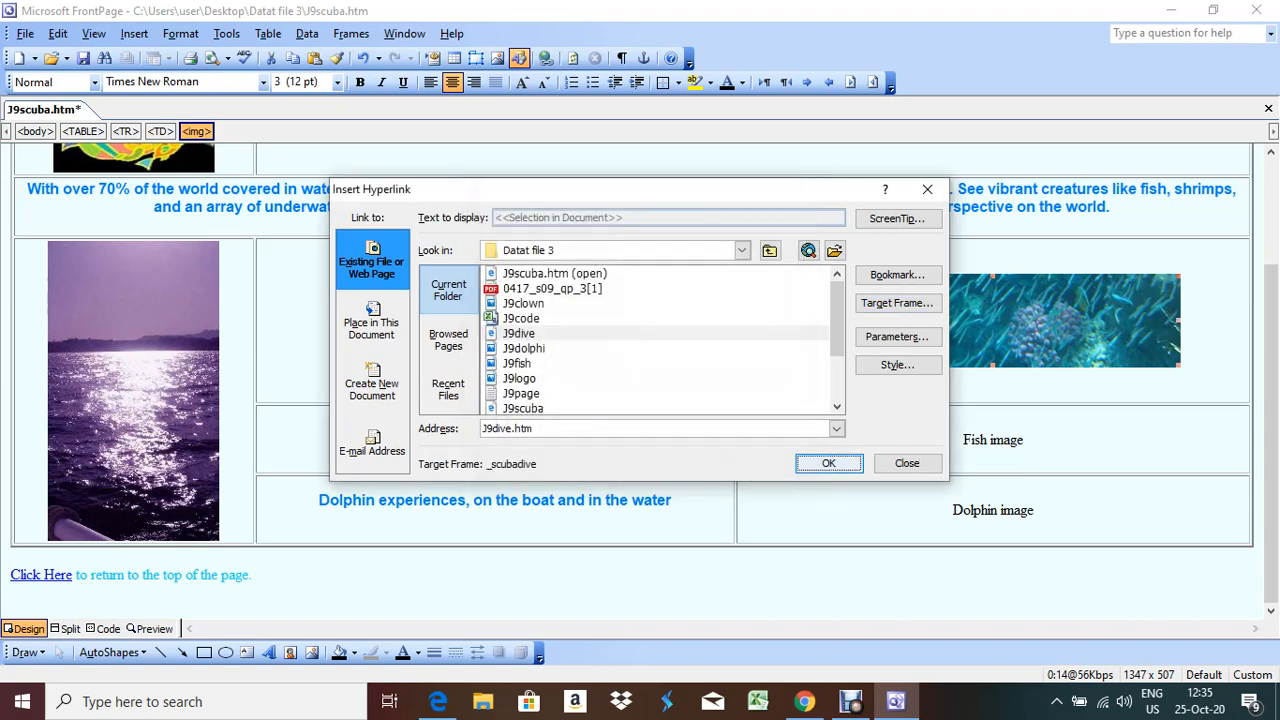
key("Return")
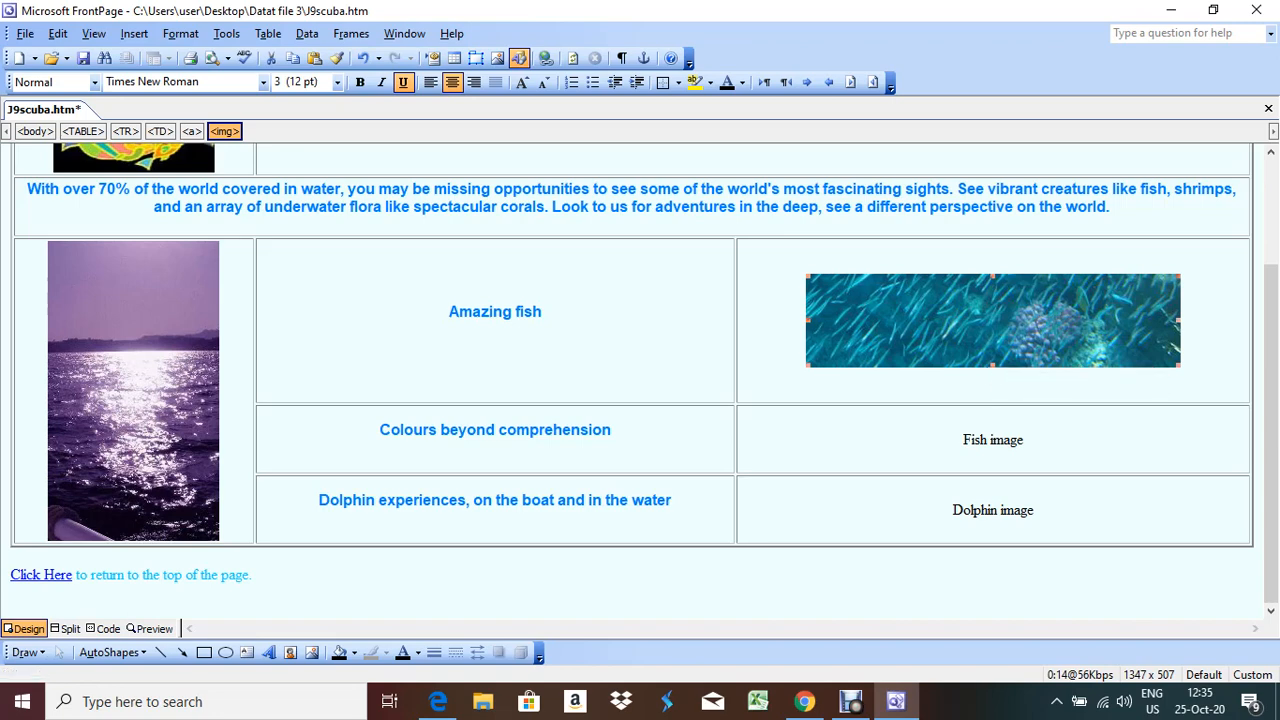
left_click(104, 628)
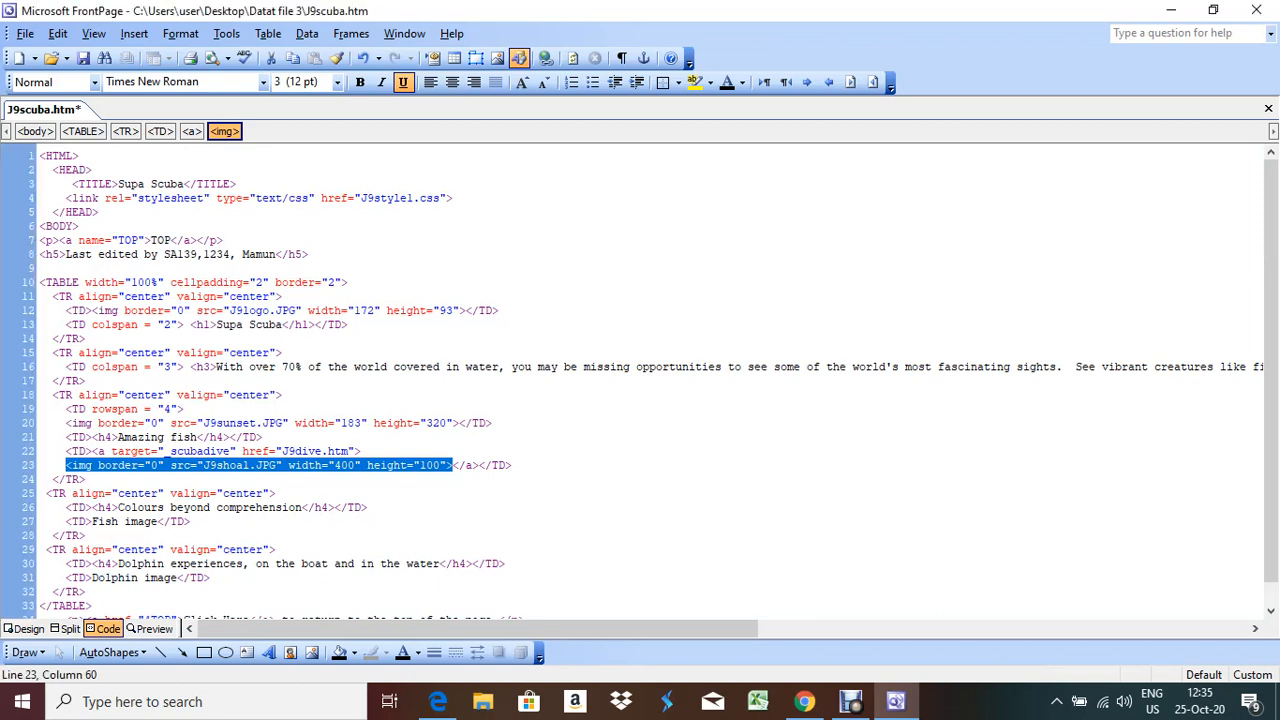
left_click(296, 451)
left_click(282, 451)
left_click_drag(282, 451, 342, 451)
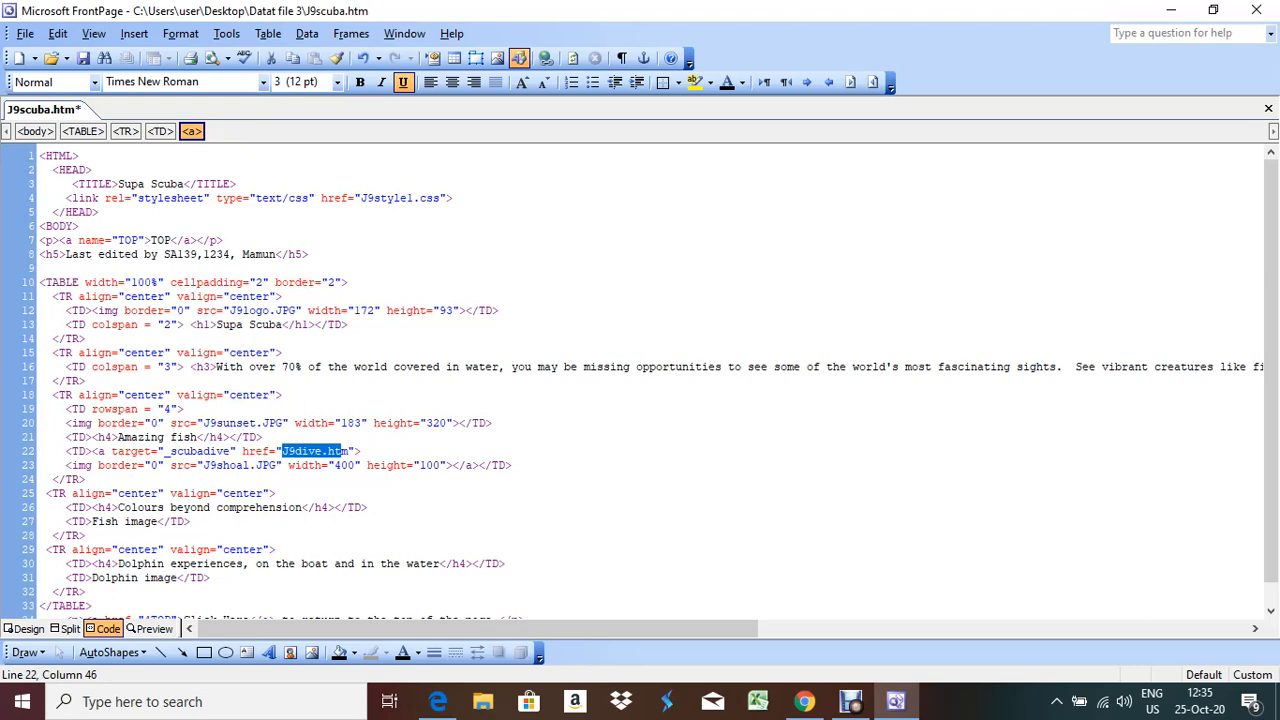
left_click(24, 628)
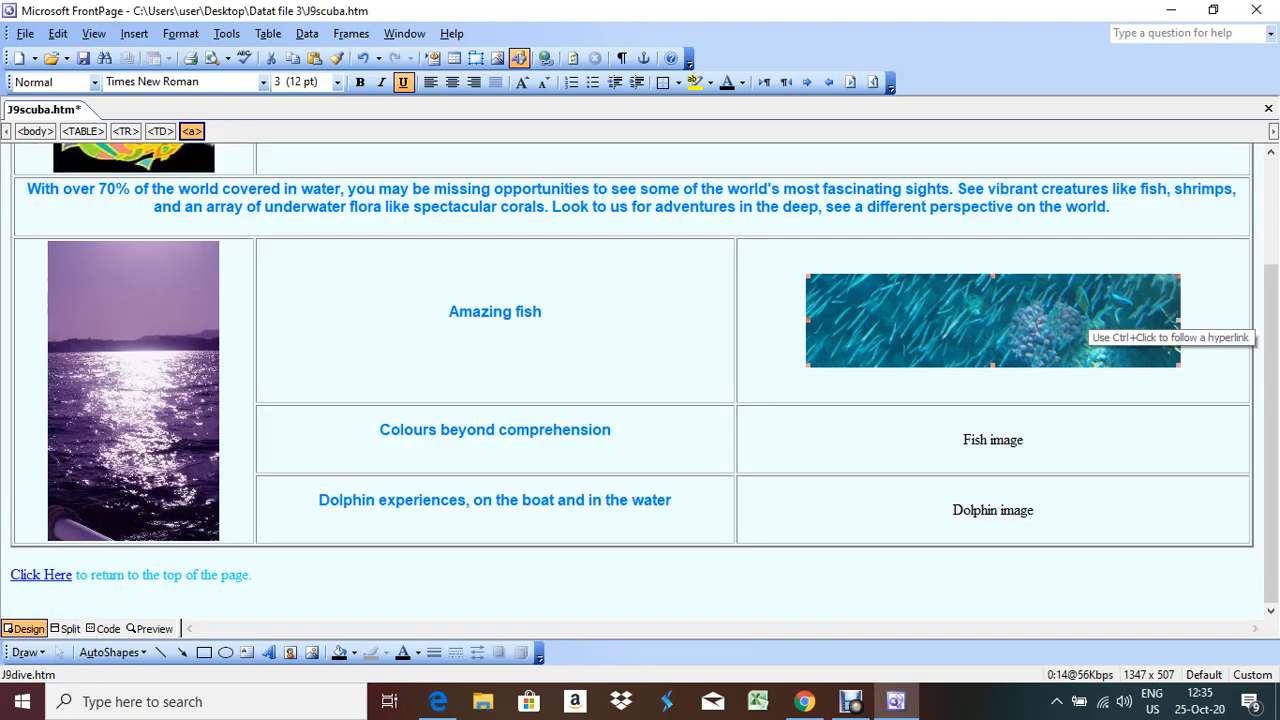
key("alt+Tab")
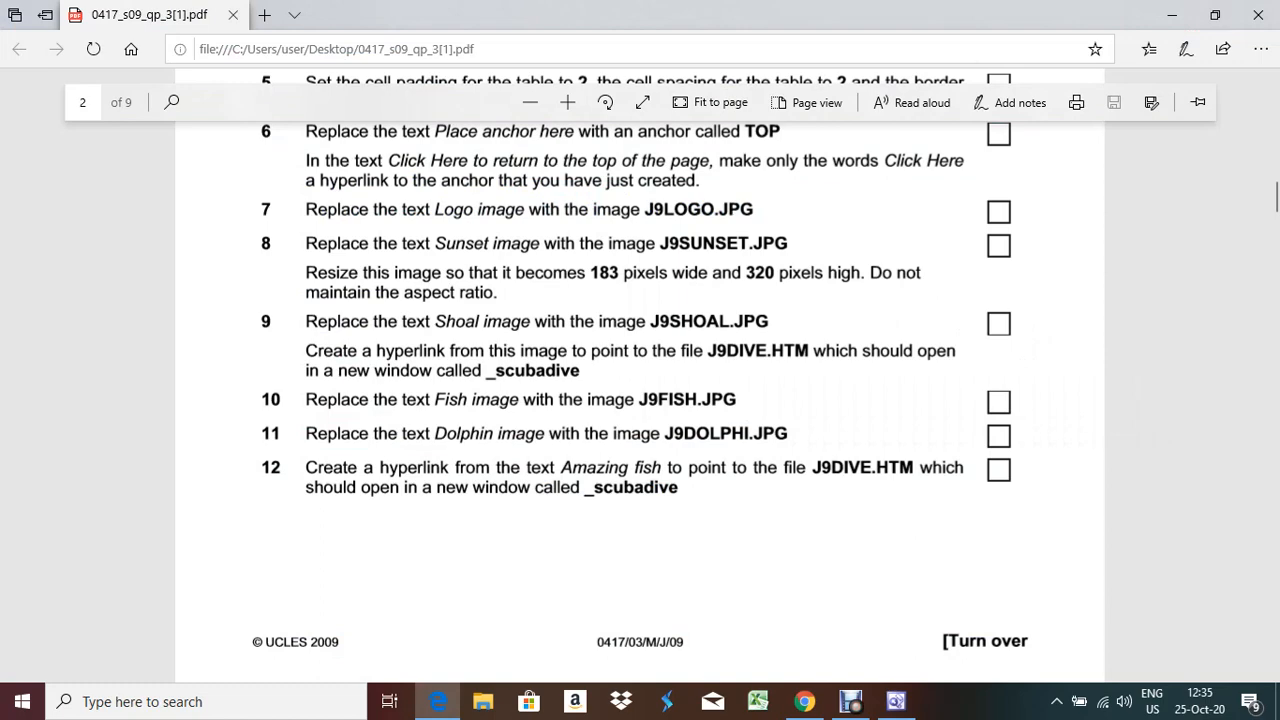
key("alt+Tab")
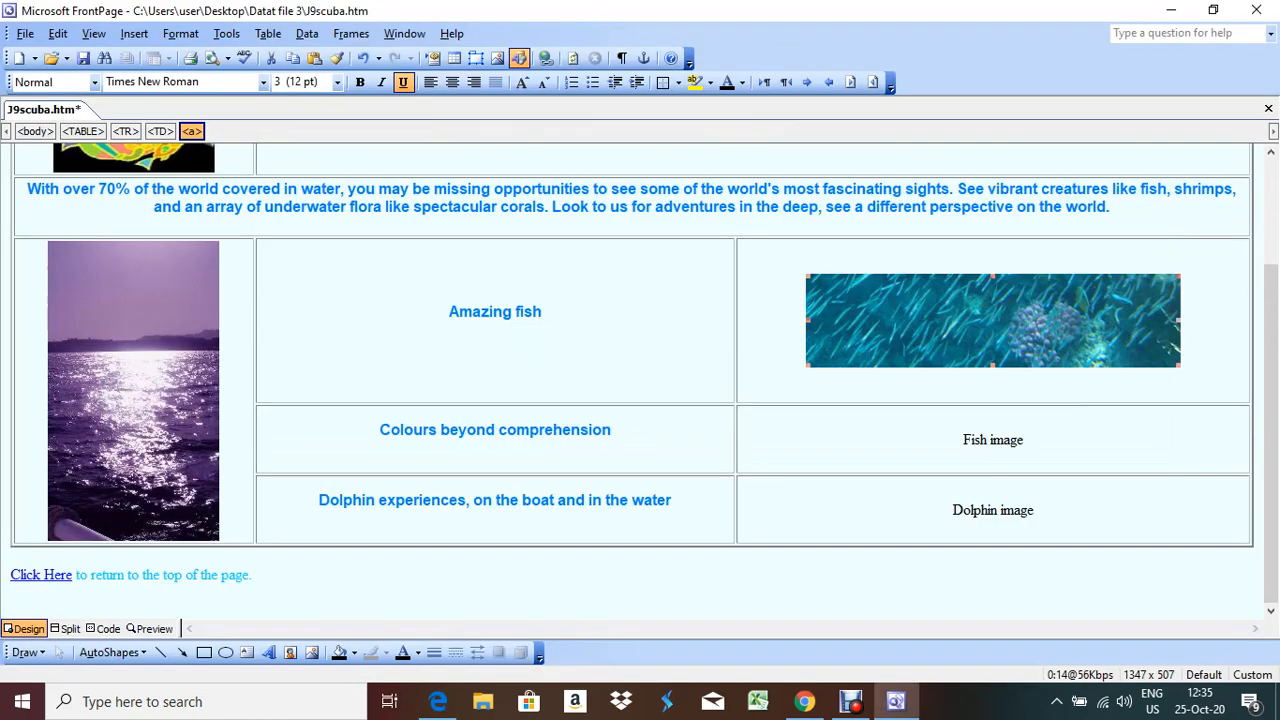
Replace the 'Fish image' placeholder text with the J9fish picture
key("shift+Home")
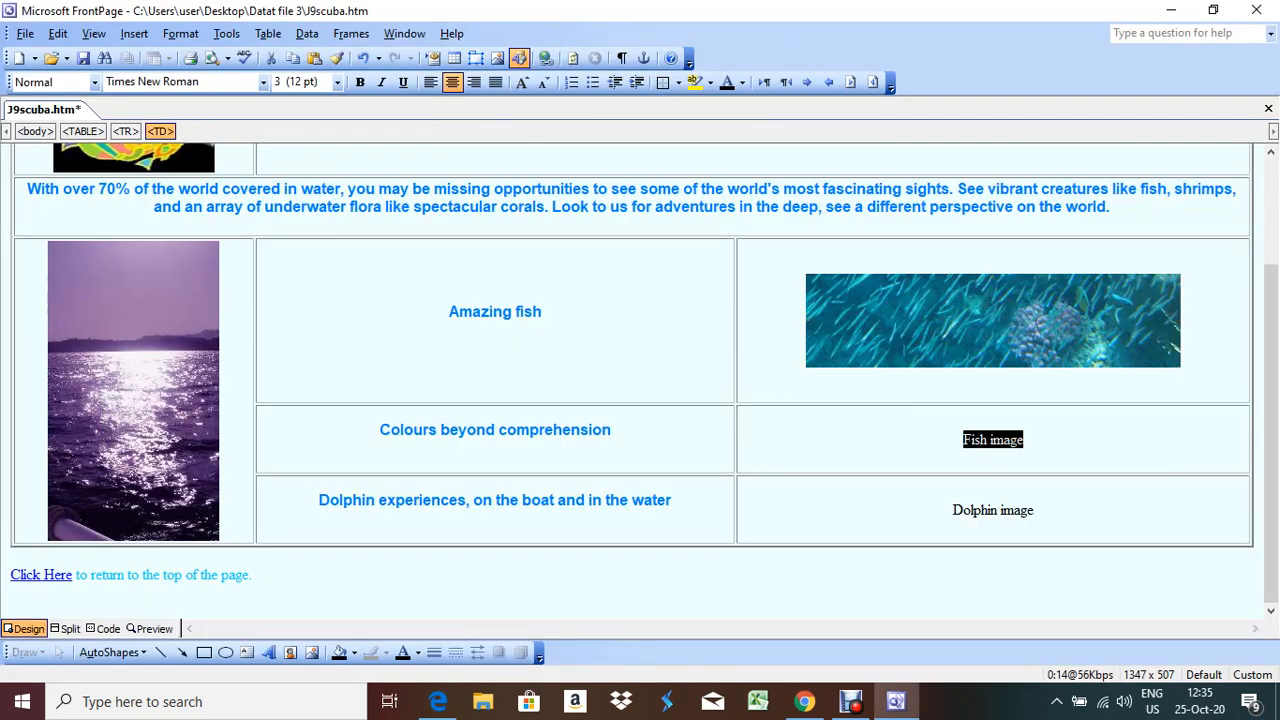
key("BackSpace")
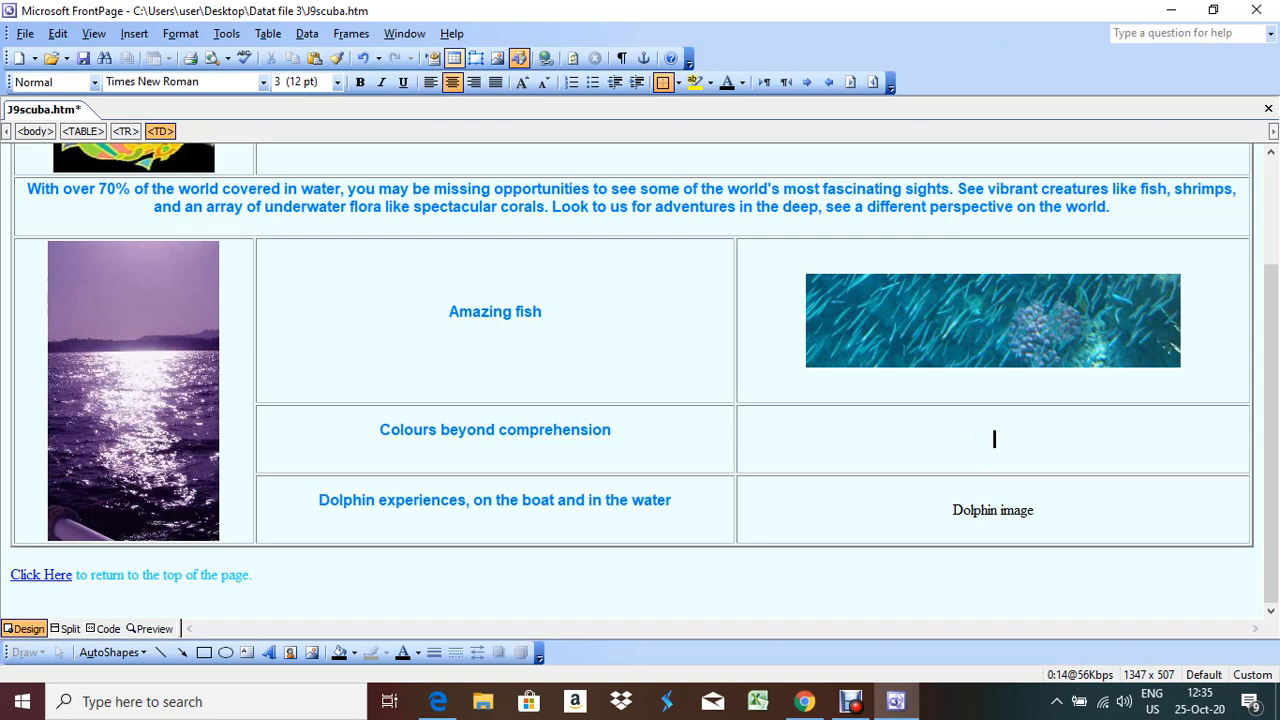
left_click(497, 58)
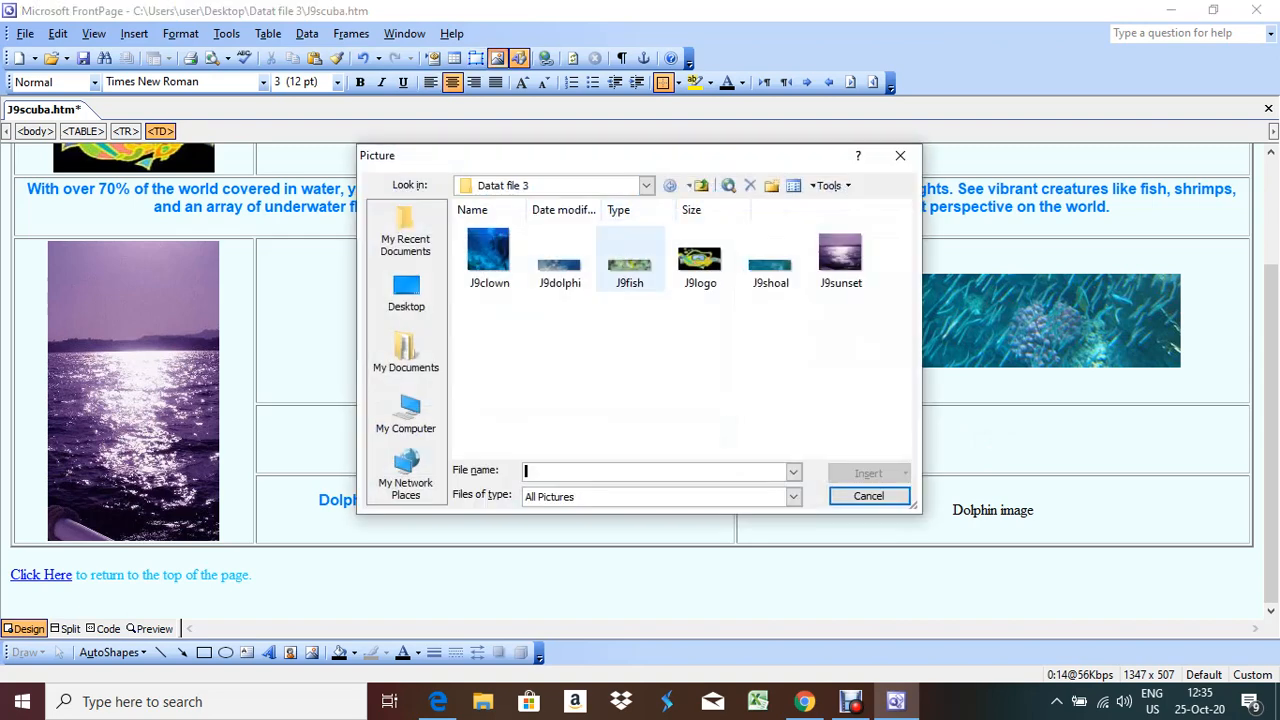
left_click(630, 258)
key("Return")
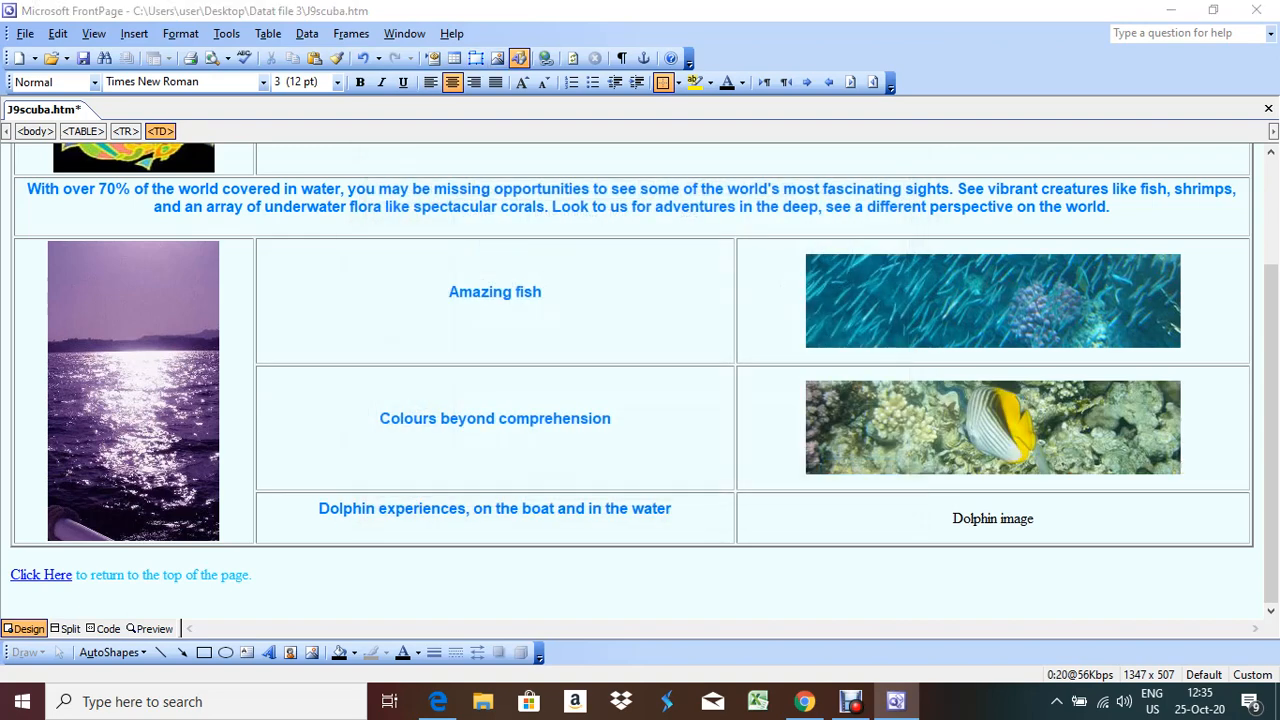
key("alt+Tab")
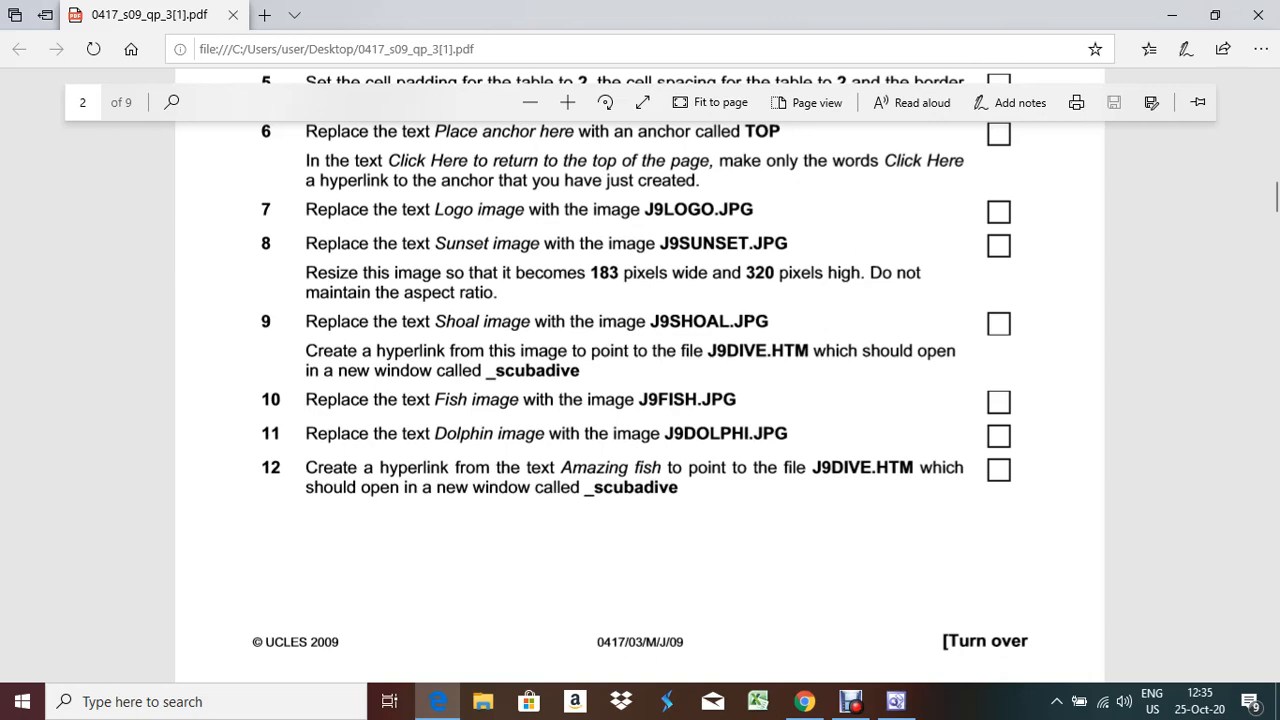
Swap the 'Dolphin image' text in the bottom-right cell for the J9dolphi picture
key("alt+Tab")
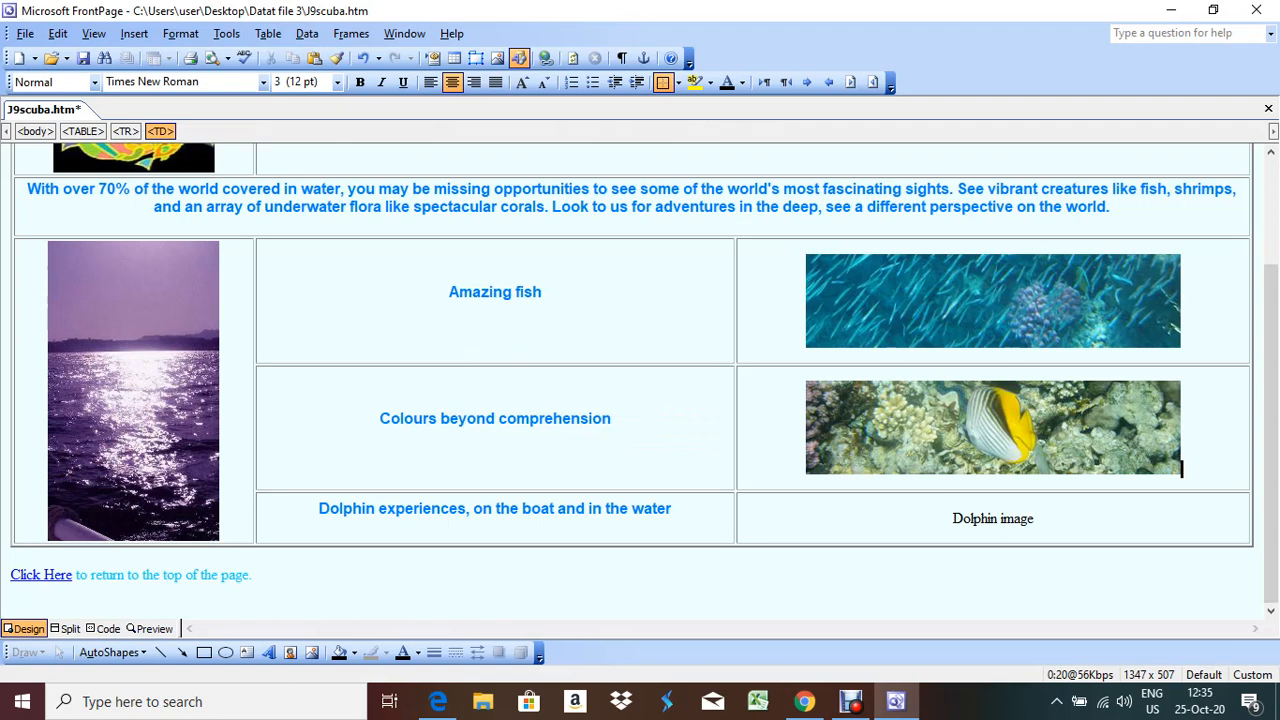
key("shift+Home")
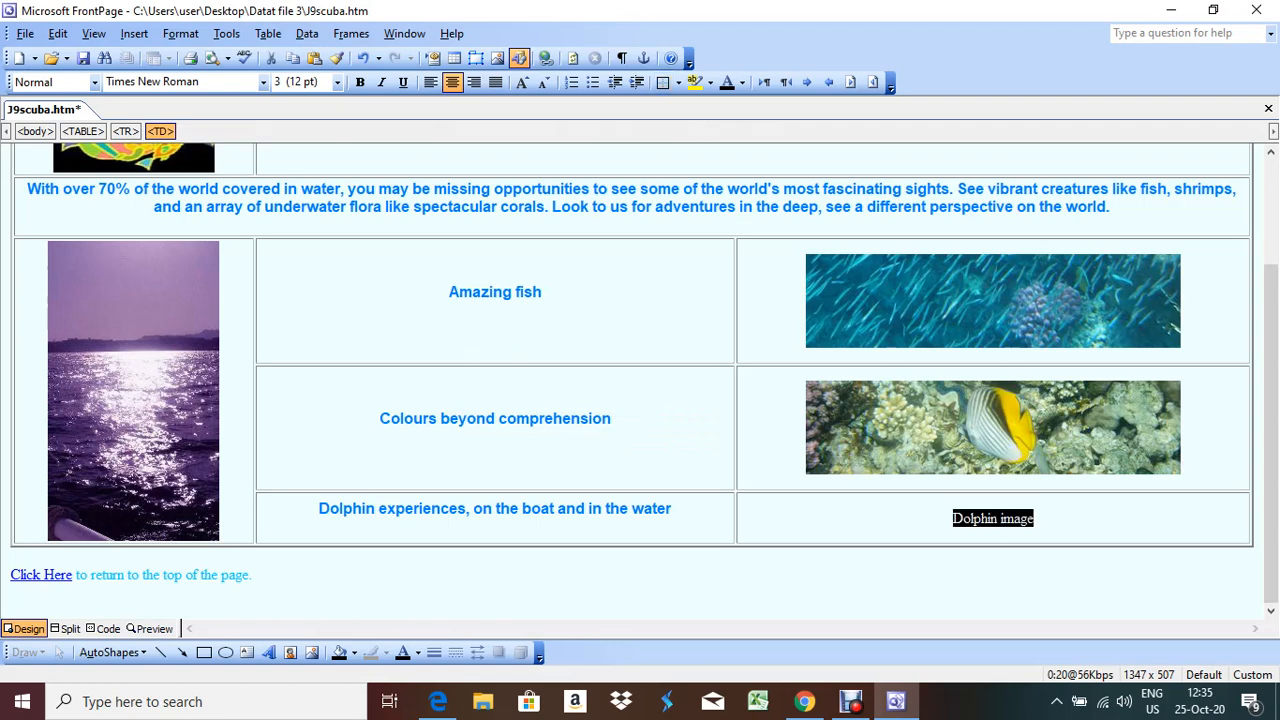
key("Delete")
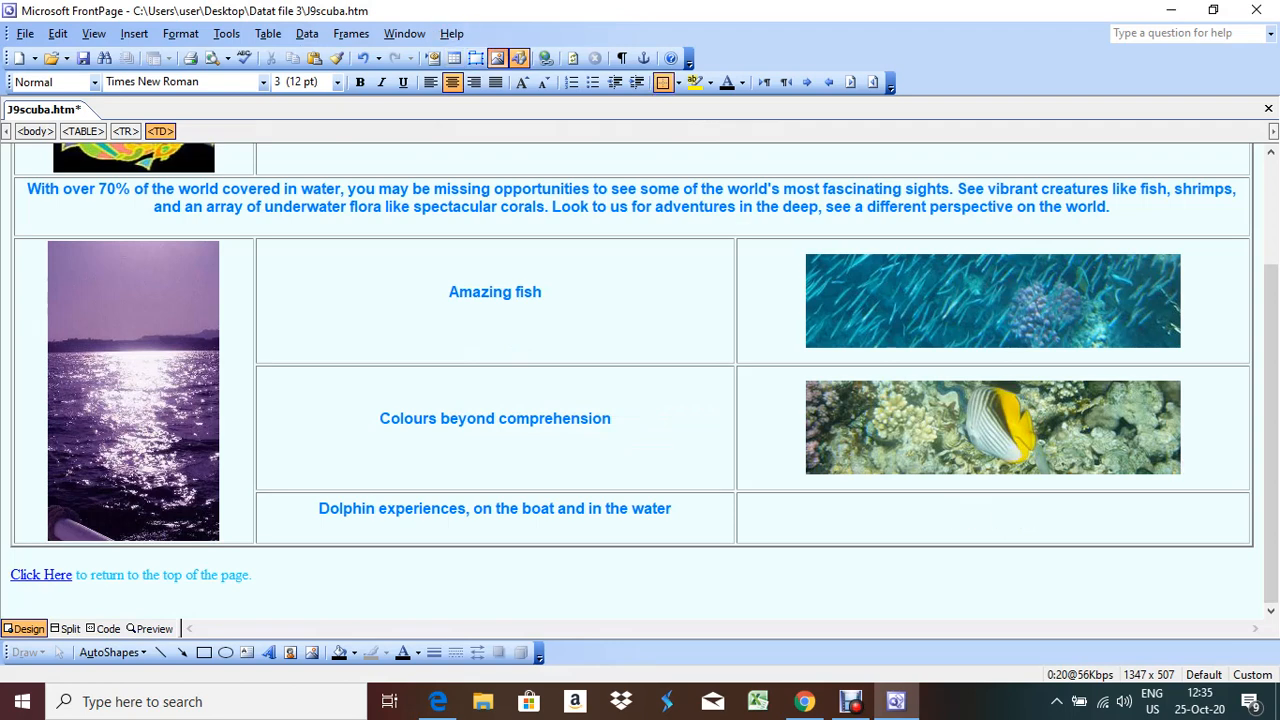
left_click(497, 58)
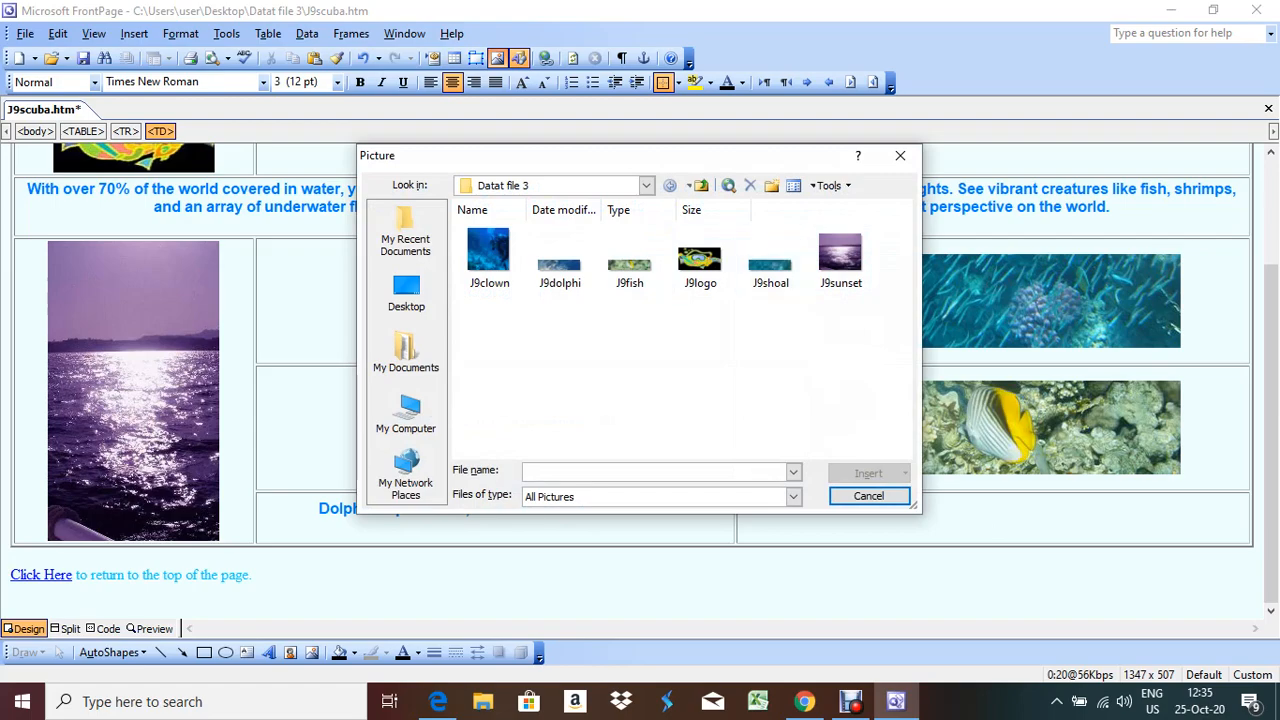
double_click(559, 260)
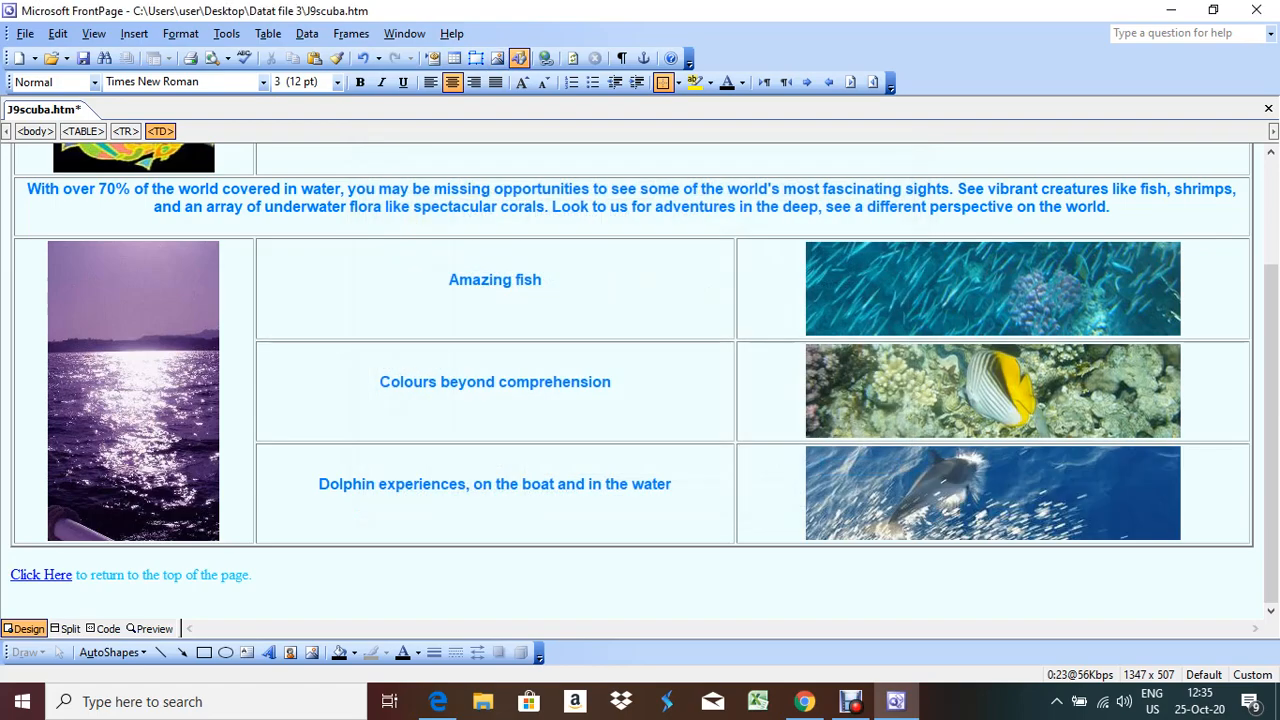
key("alt+Tab")
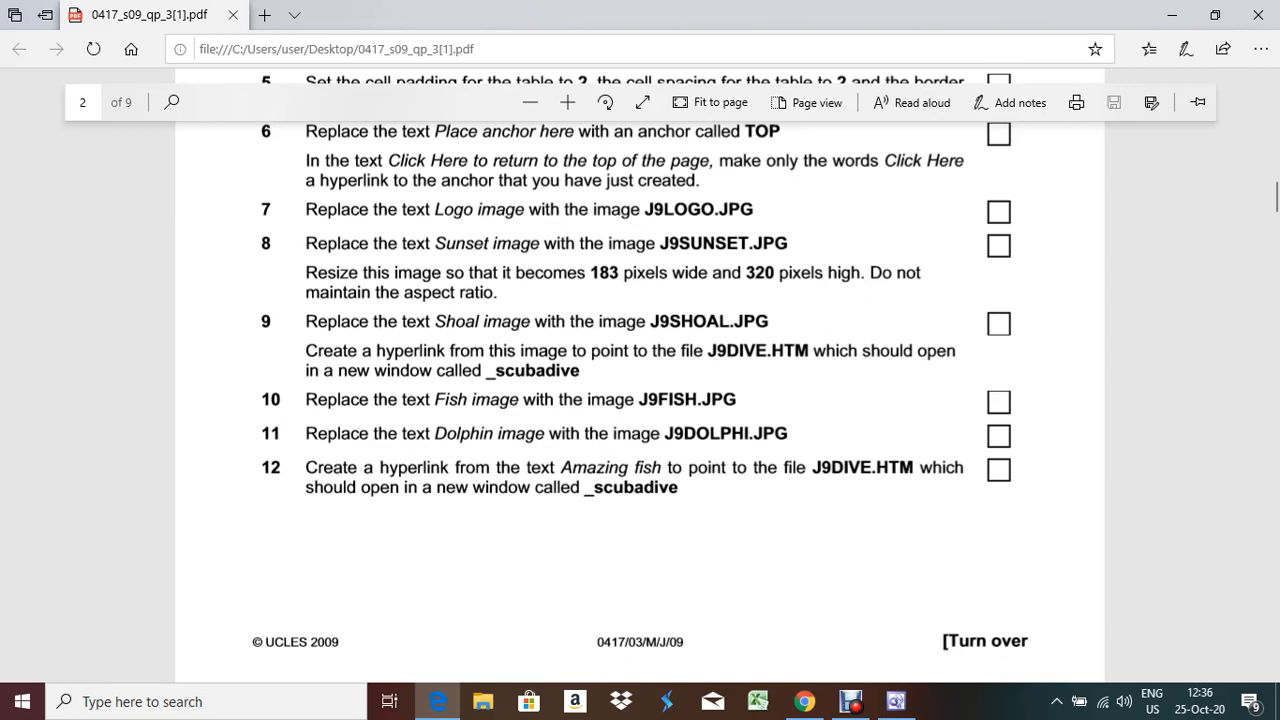
Select the text 'Amazing fish' and hyperlink it to J9dive.htm
key("alt+Tab")
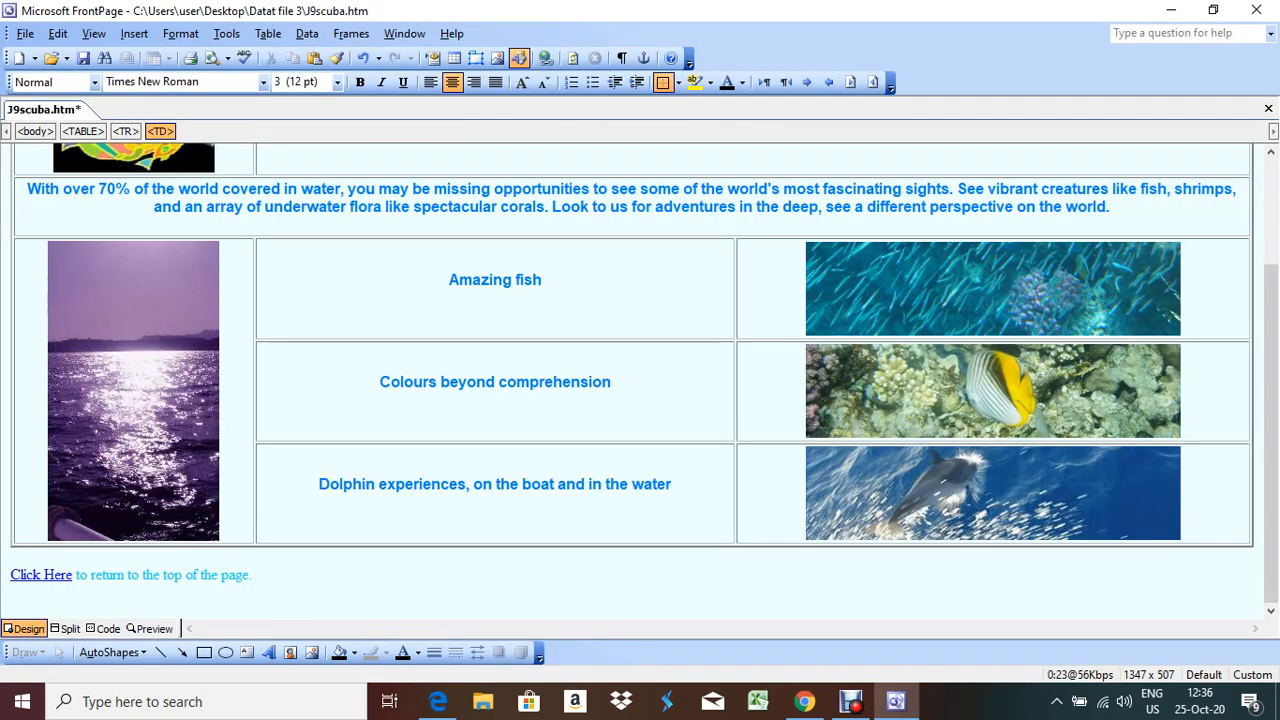
left_click_drag(542, 281, 449, 281)
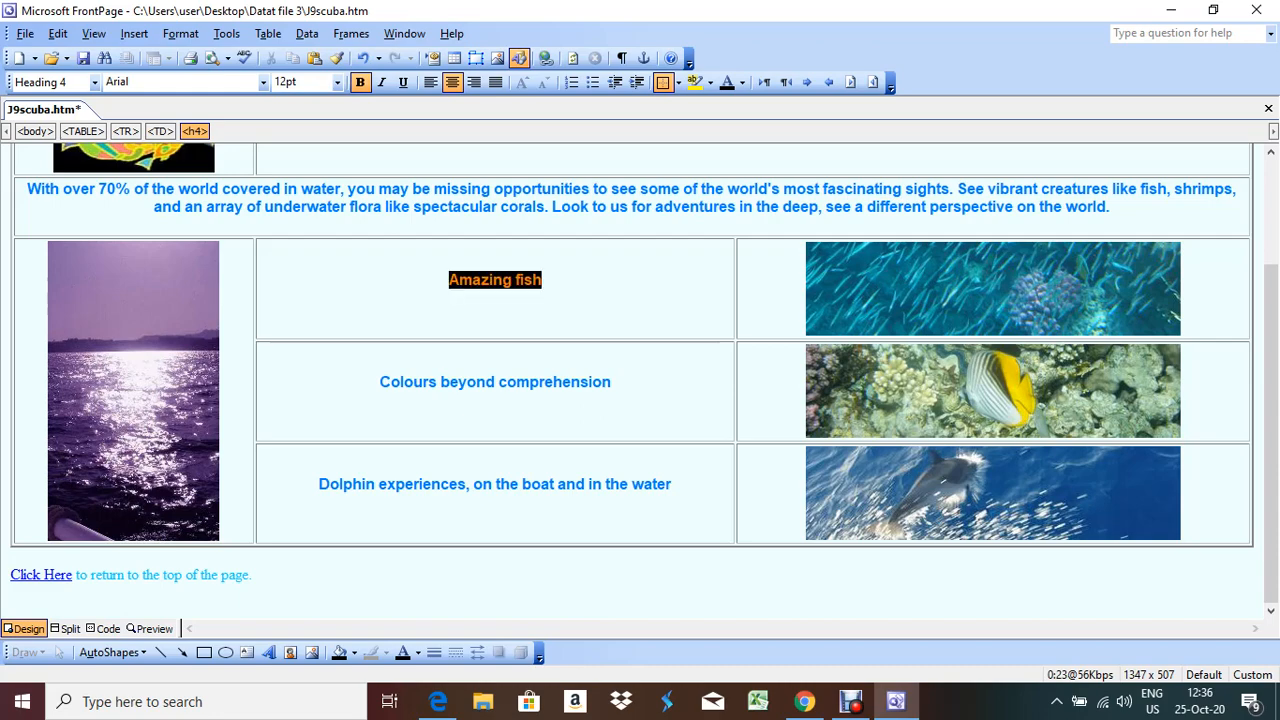
right_click(466, 281)
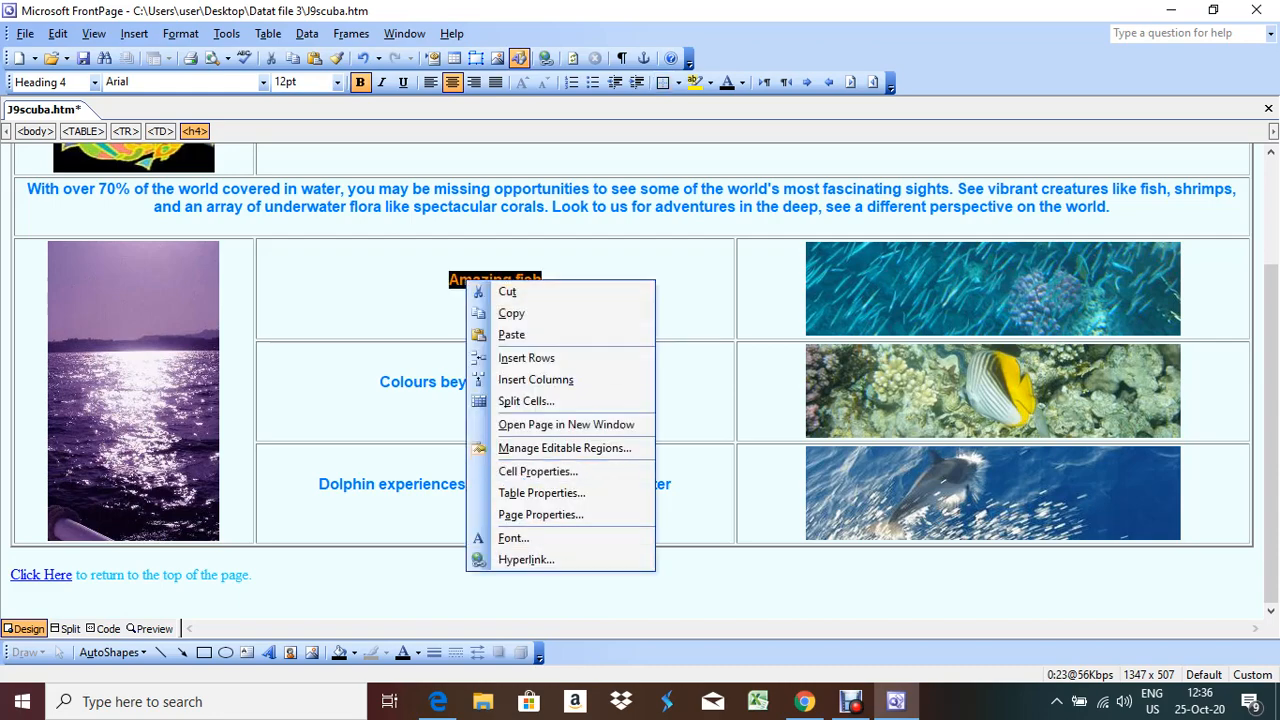
left_click(526, 559)
key("alt+Tab")
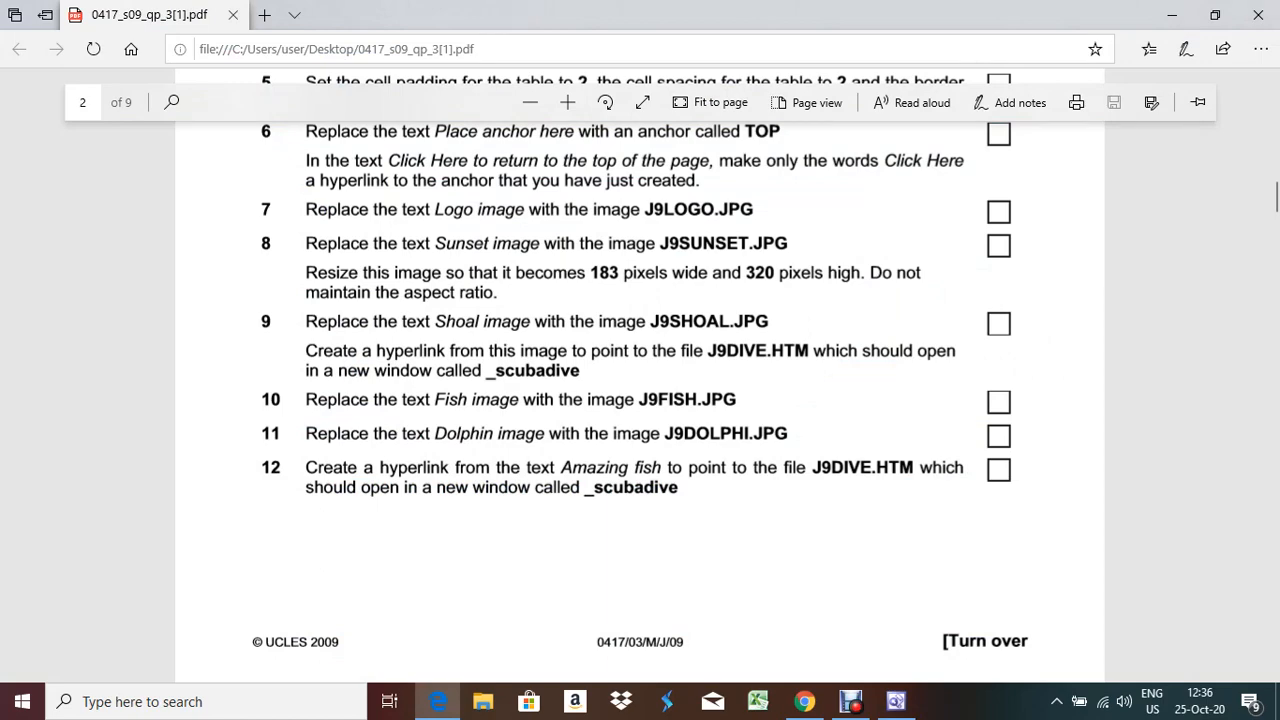
key("alt+Tab")
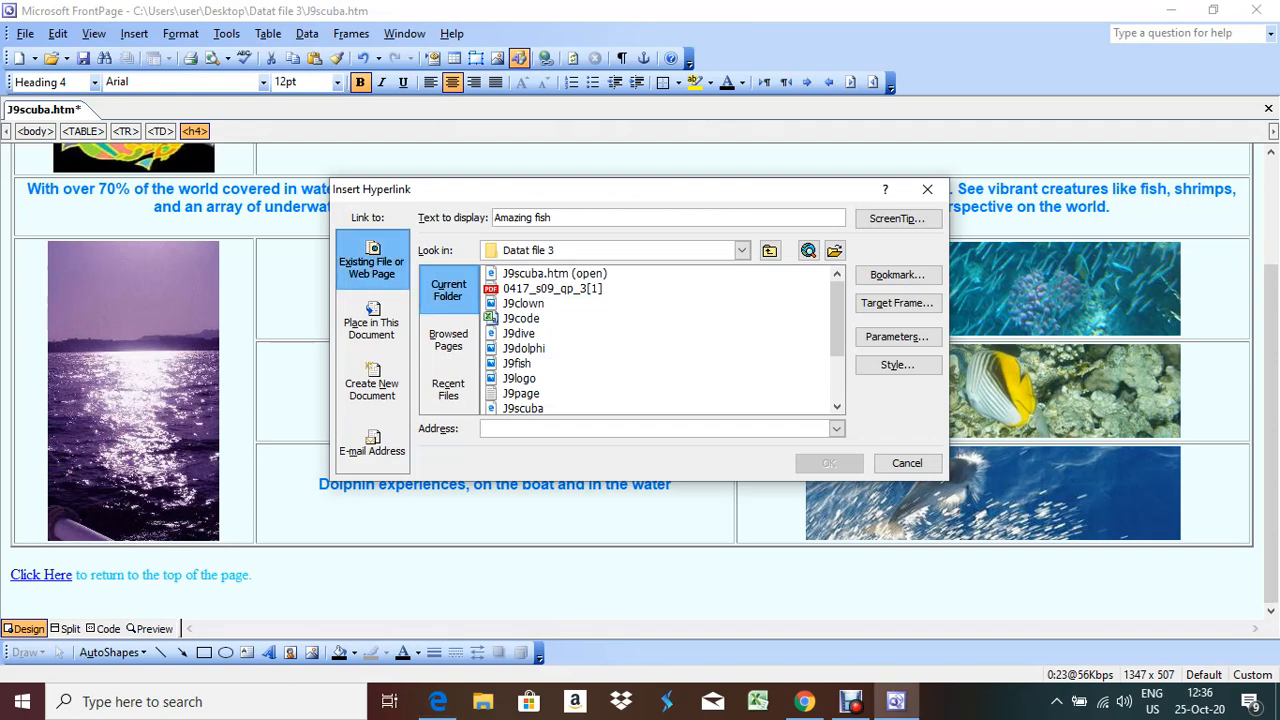
left_click(519, 333)
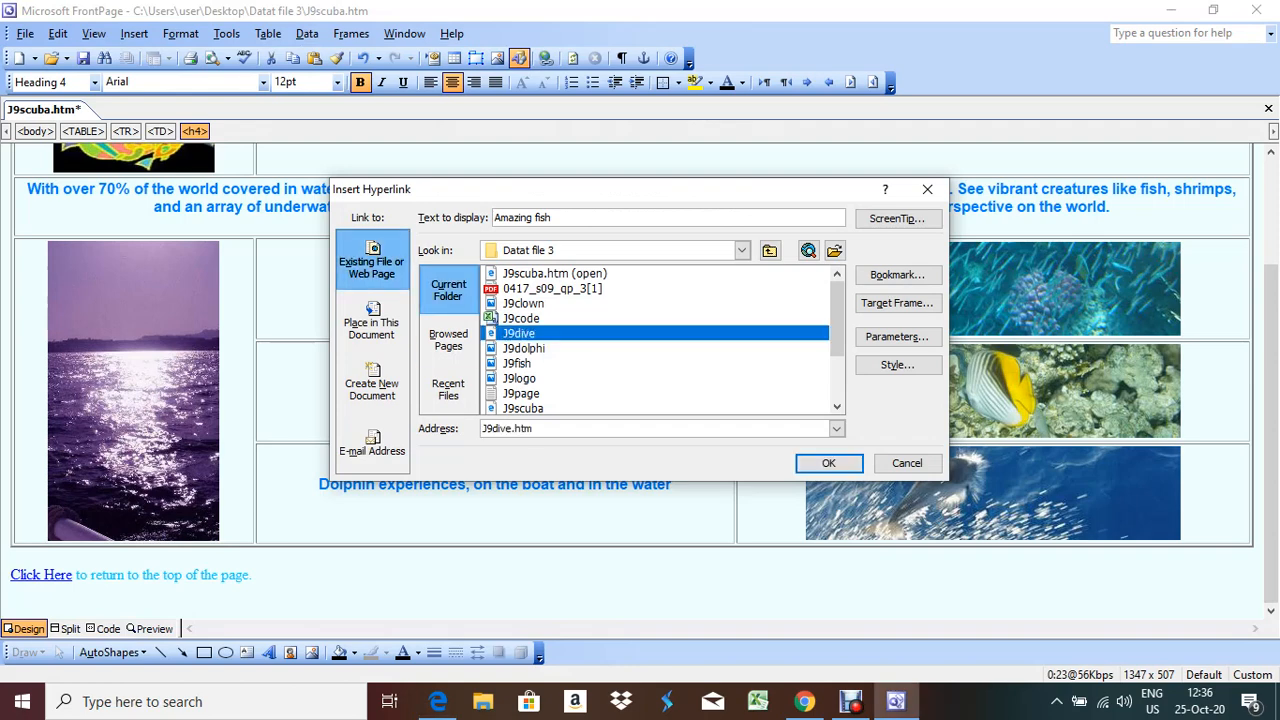
Set the Amazing fish link's target to a new window named _scubadive
left_click(897, 303)
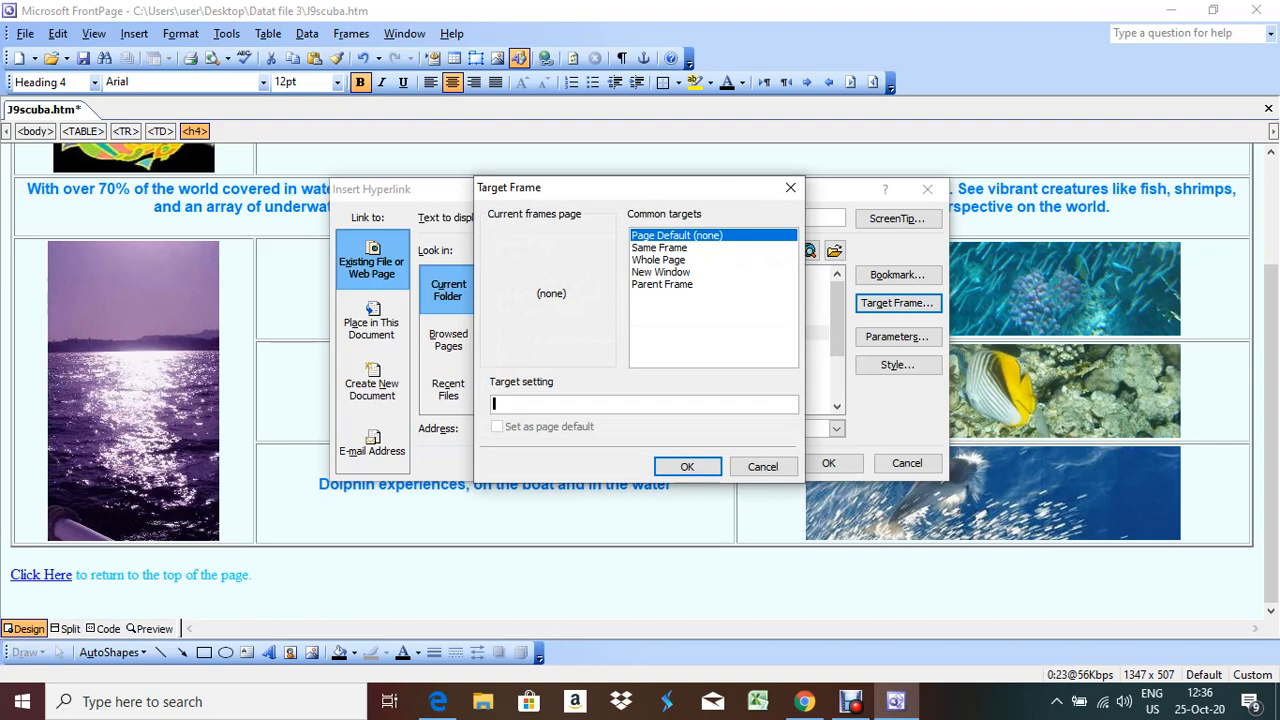
left_click(661, 272)
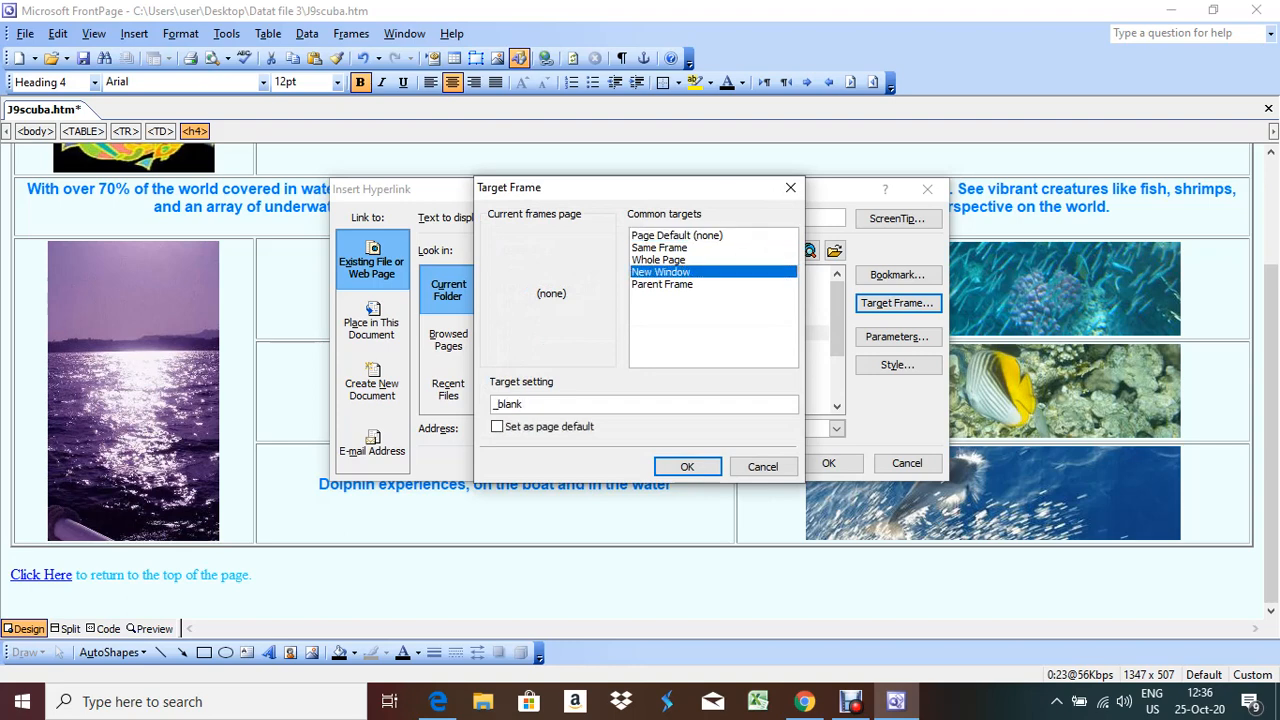
key("BackSpace")
key("BackSpace")
key("BackSpace")
key("BackSpace")
key("BackSpace")
key("BackSpace")
key("alt+Tab")
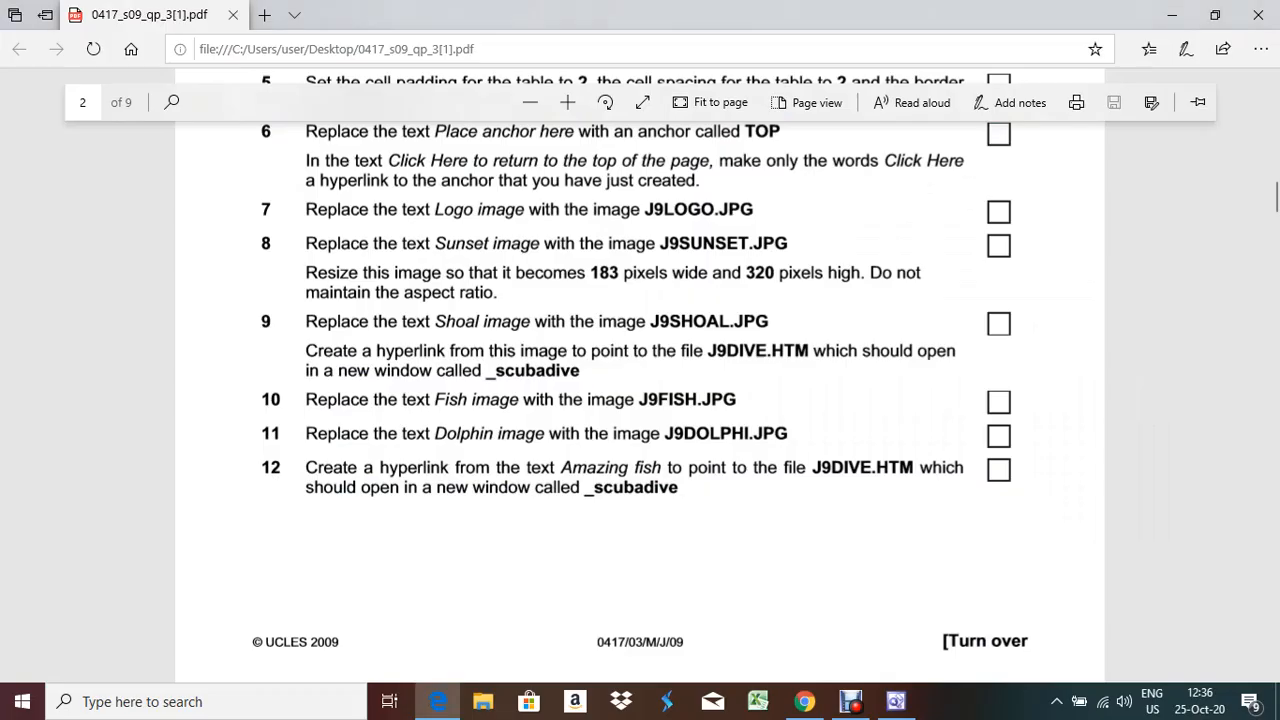
key("alt+Tab")
type("_scubadive")
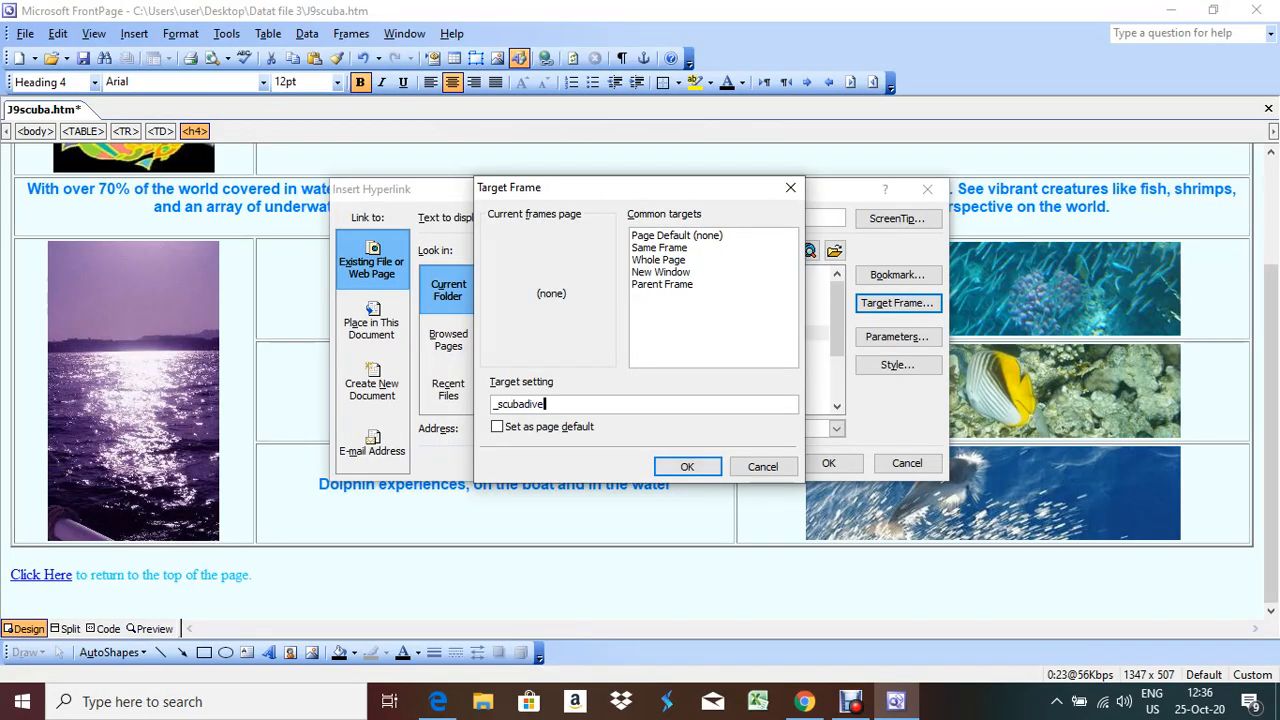
key("Return")
key("Return")
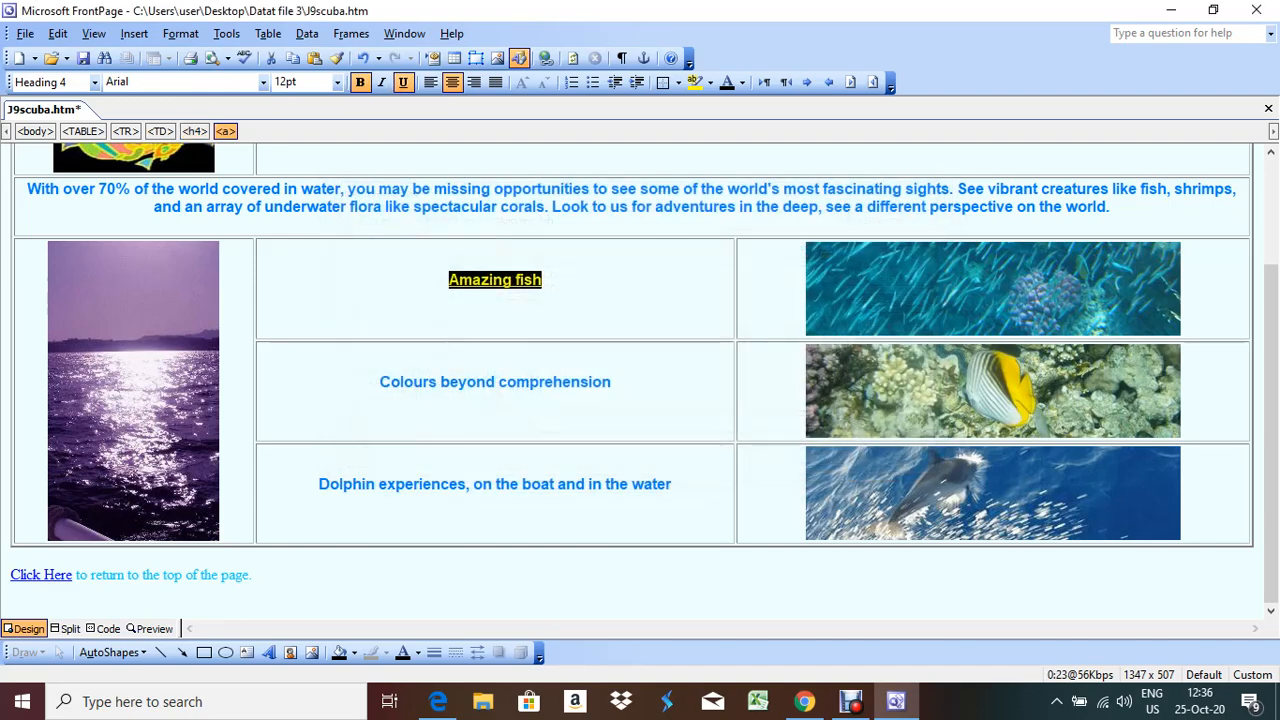
key("alt+Tab")
scroll(640, 400, "down", 5)
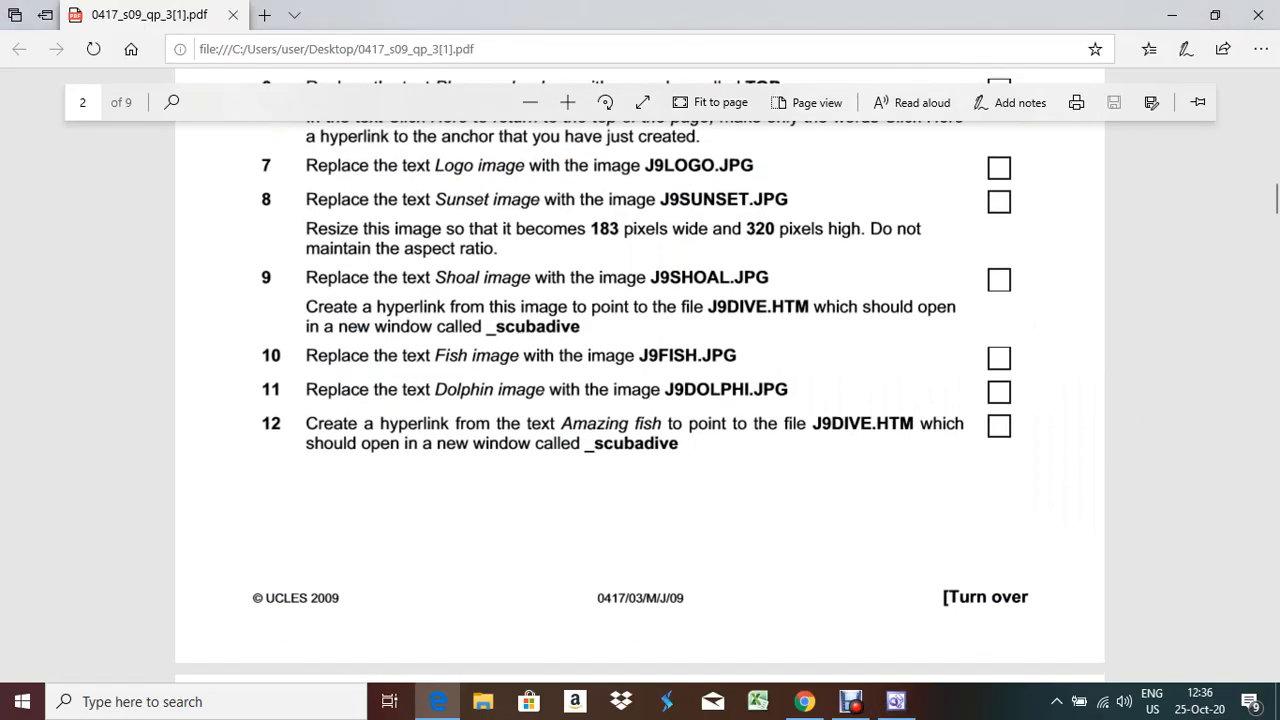
Scroll the exam paper to page 3 to read tasks 13–17
scroll(640, 400, "down", 2)
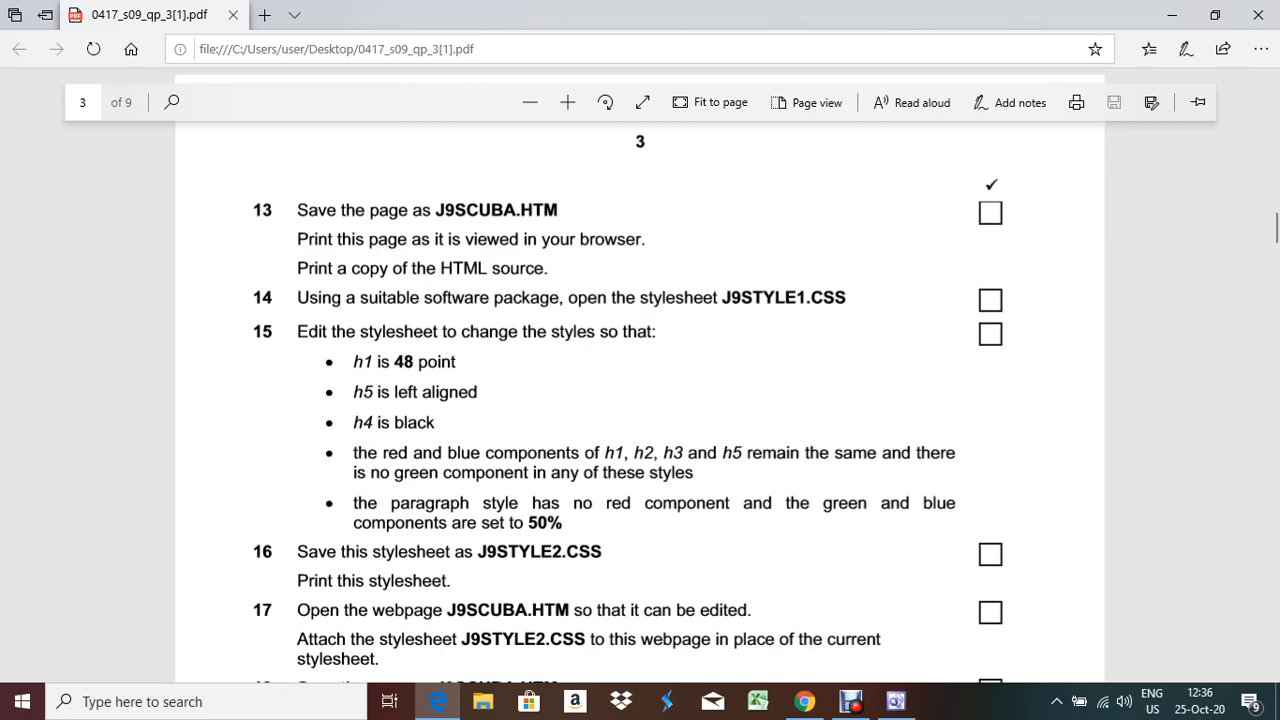
key("alt+Tab")
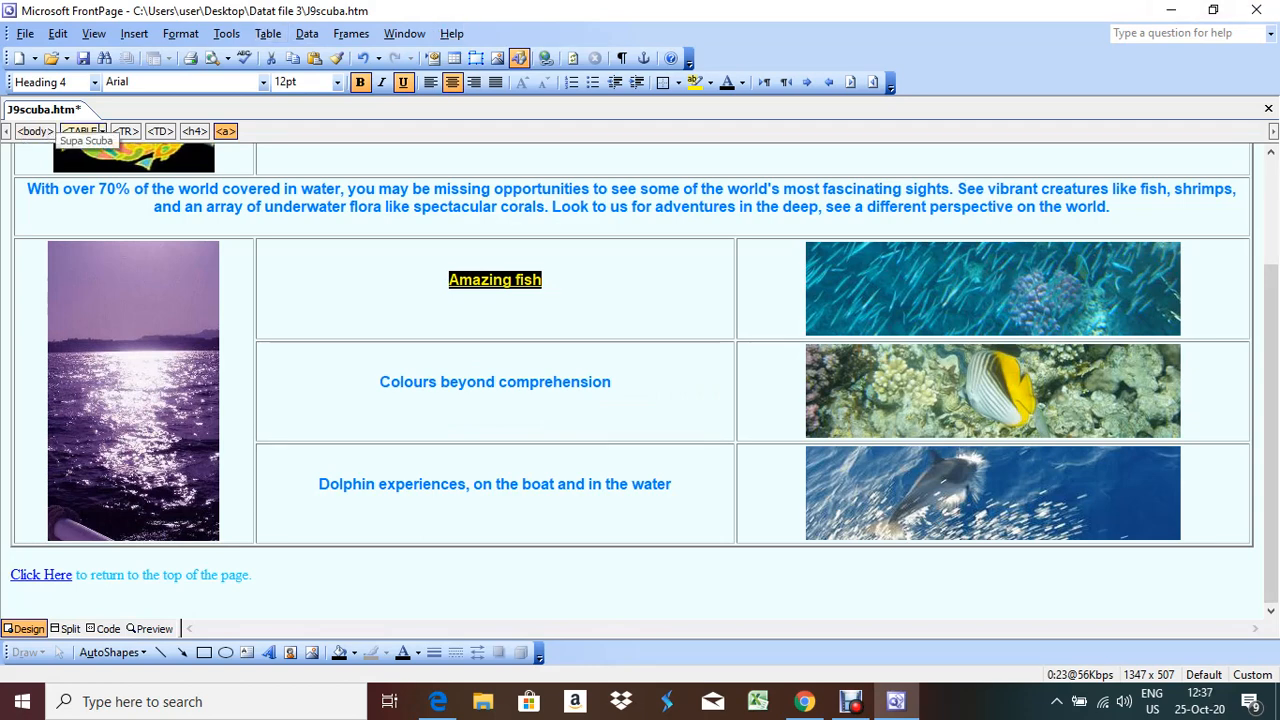
Save J9scuba.htm and minimize FrontPage and Edge to reveal the desktop
key("ctrl+s")
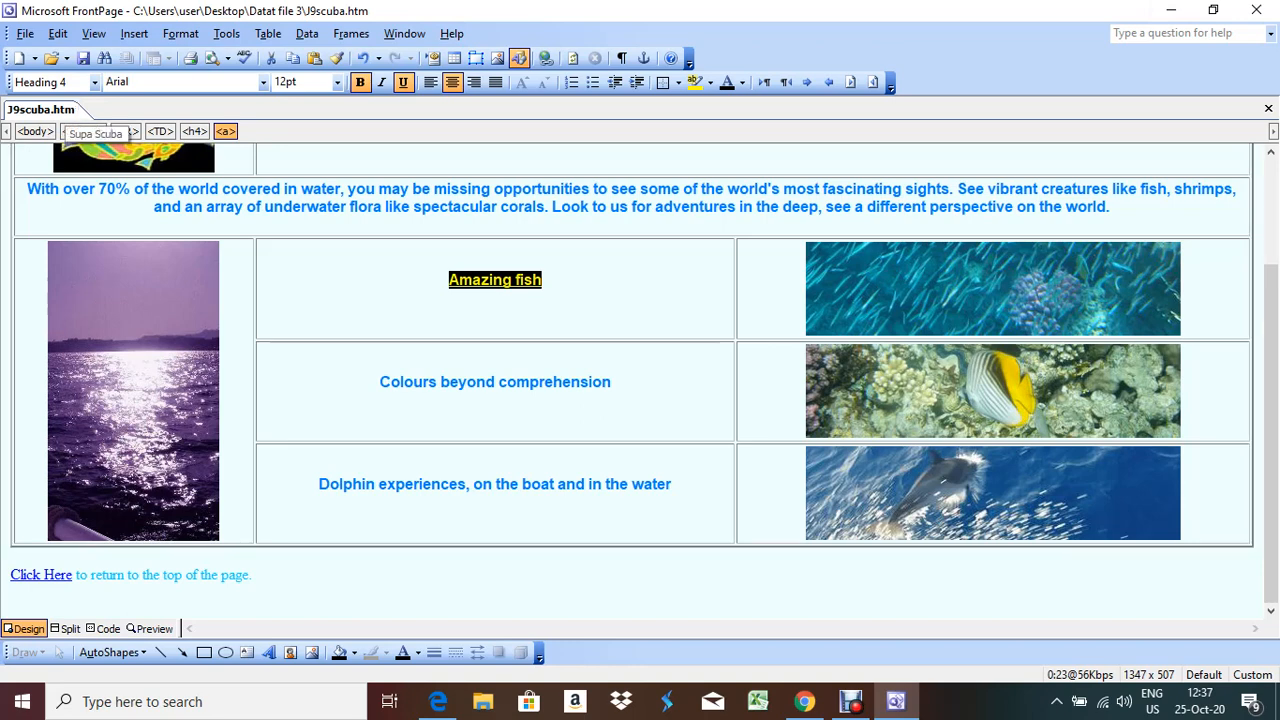
left_click(1171, 10)
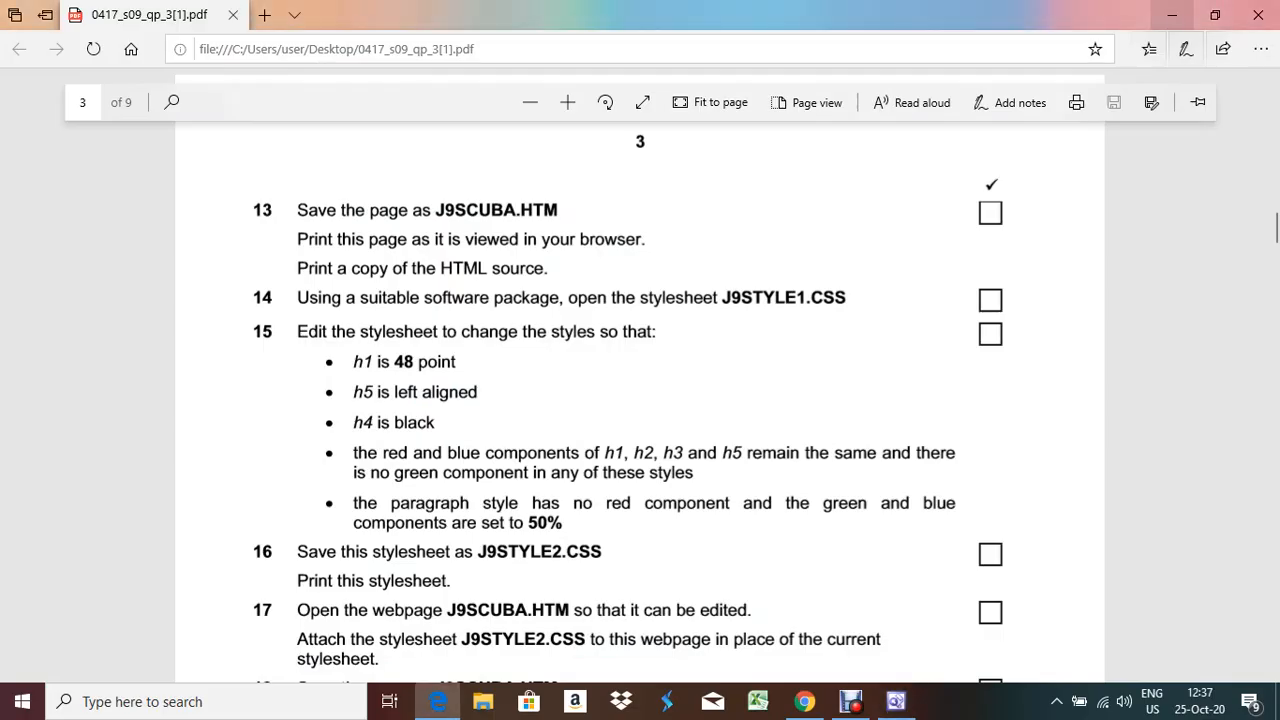
left_click(1171, 14)
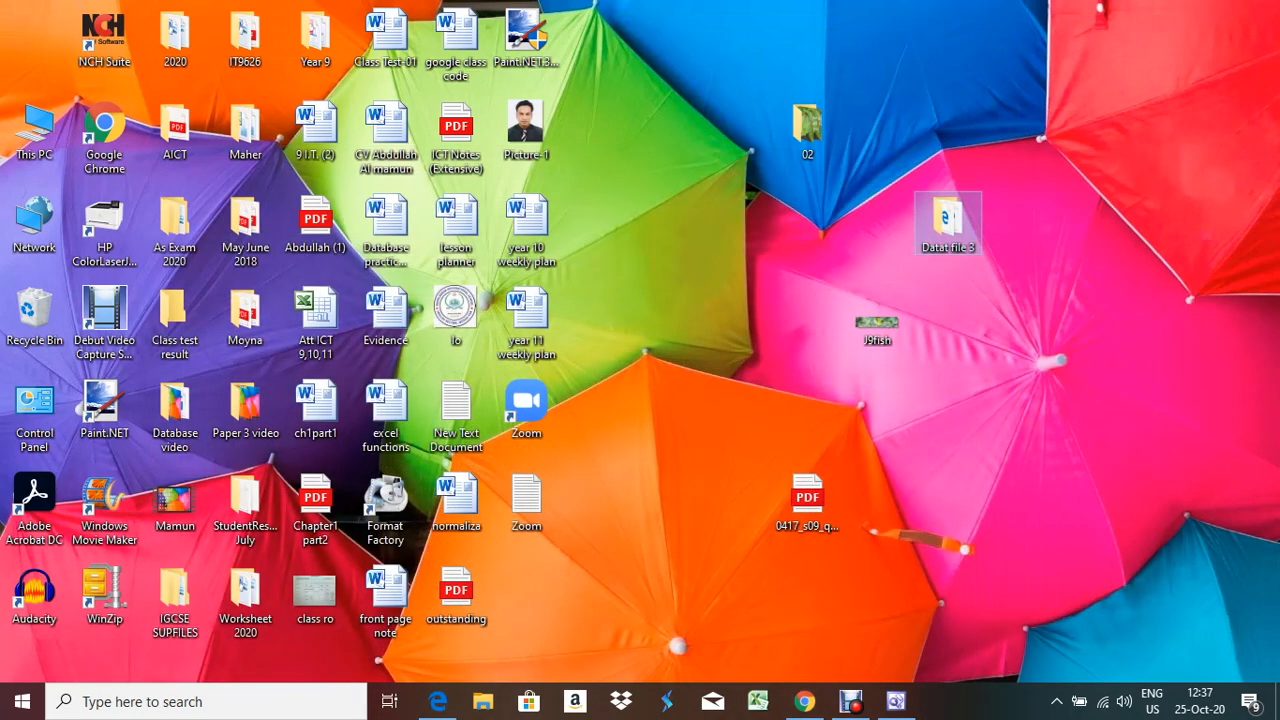
Open the Datat file 3 folder and open J9scuba with Google Chrome
double_click(947, 220)
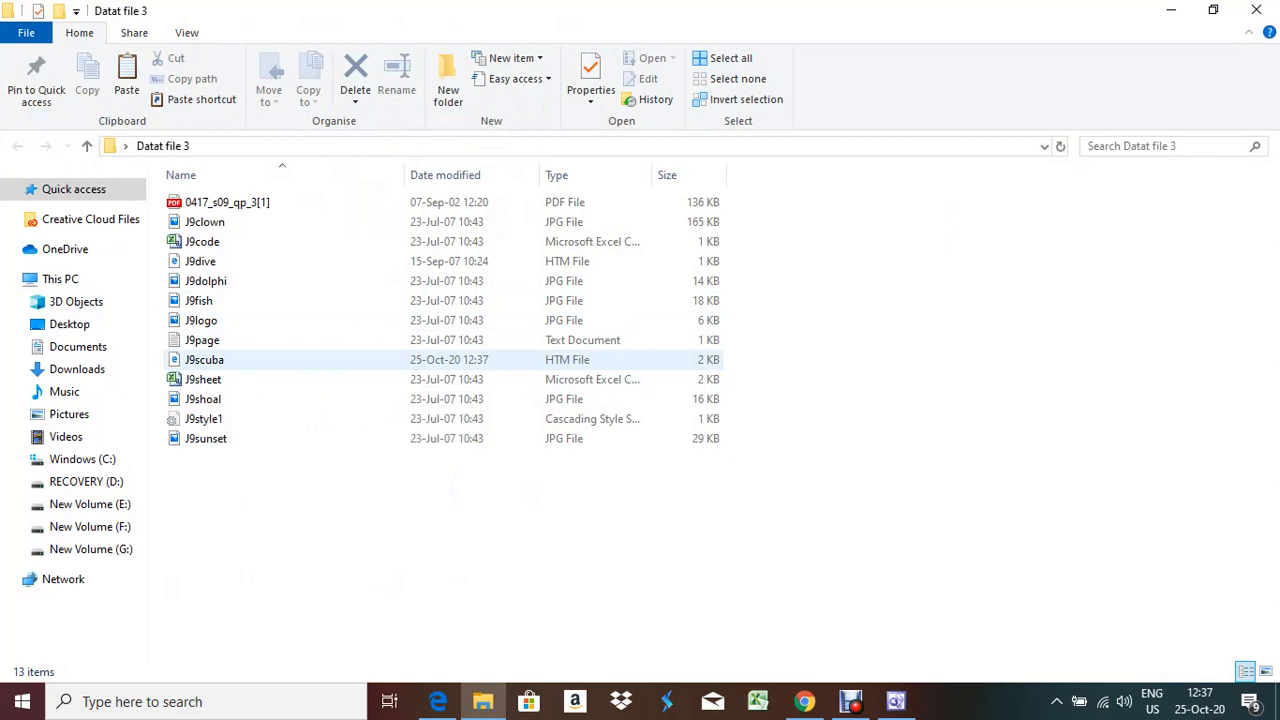
left_click(200, 360)
right_click(196, 360)
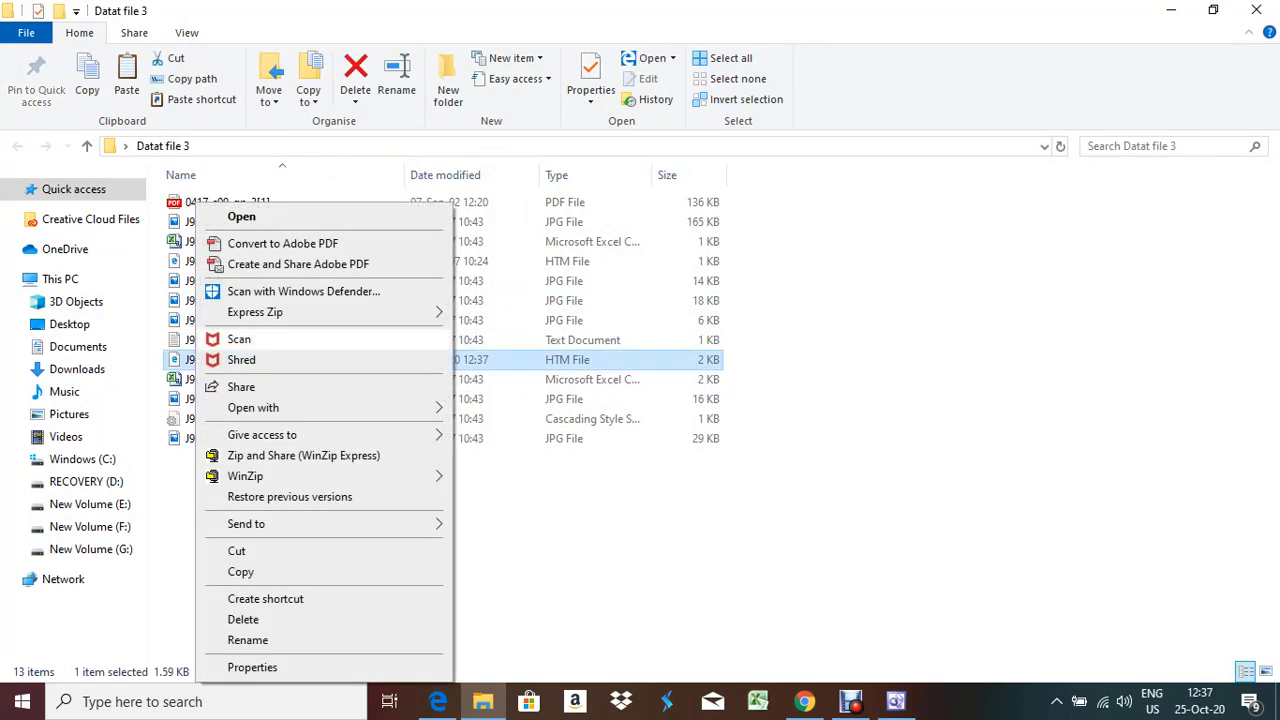
mouse_move(300, 407)
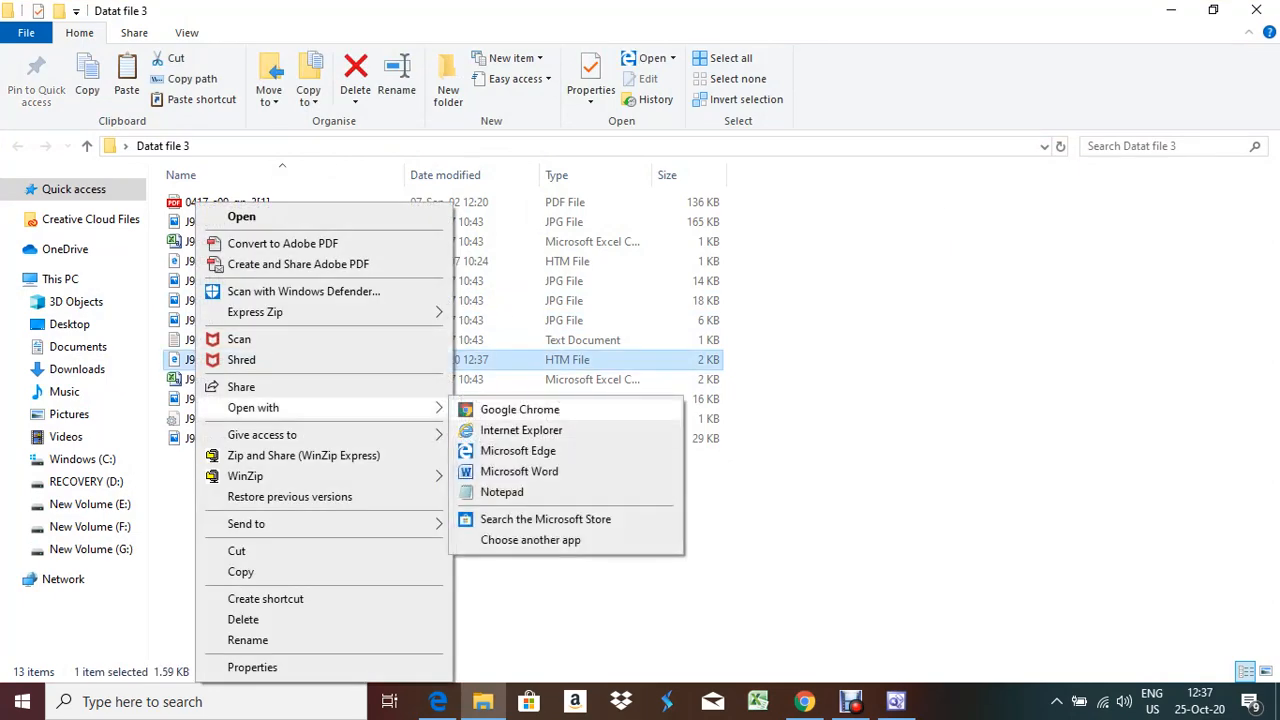
left_click(519, 409)
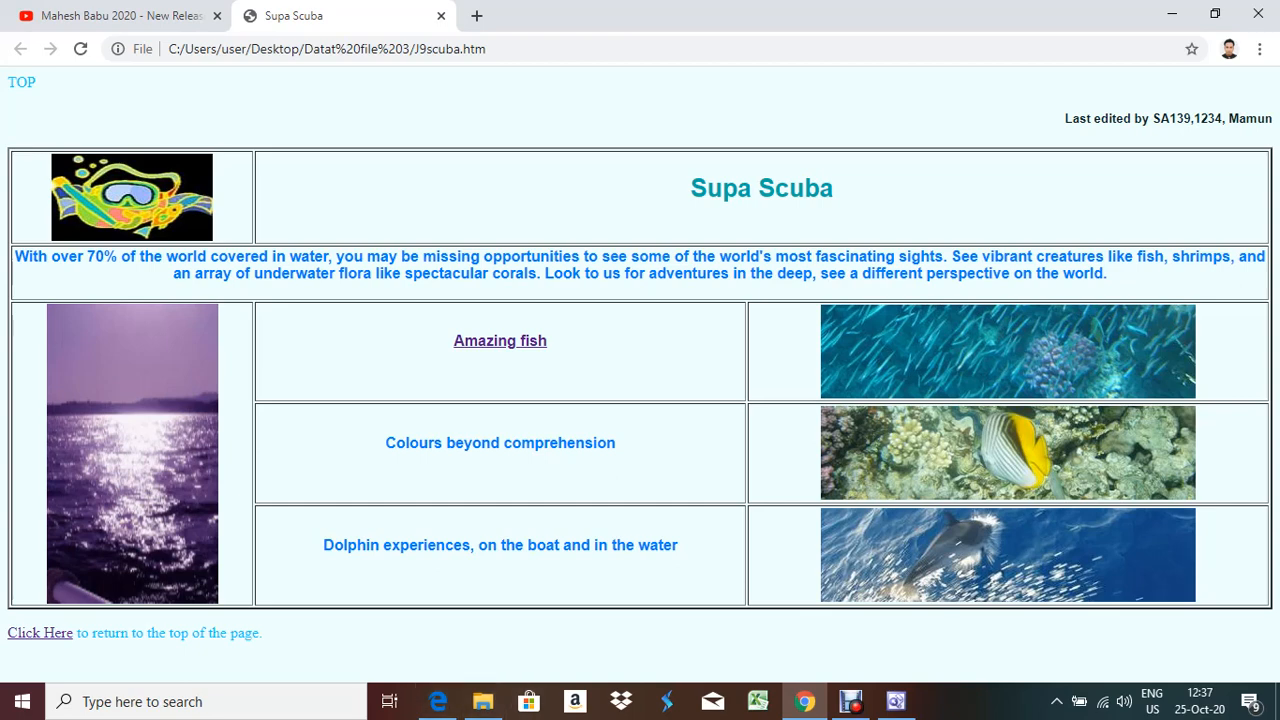
Launch Microsoft Word 2010 by searching 'wo' in Windows search
left_click(206, 702)
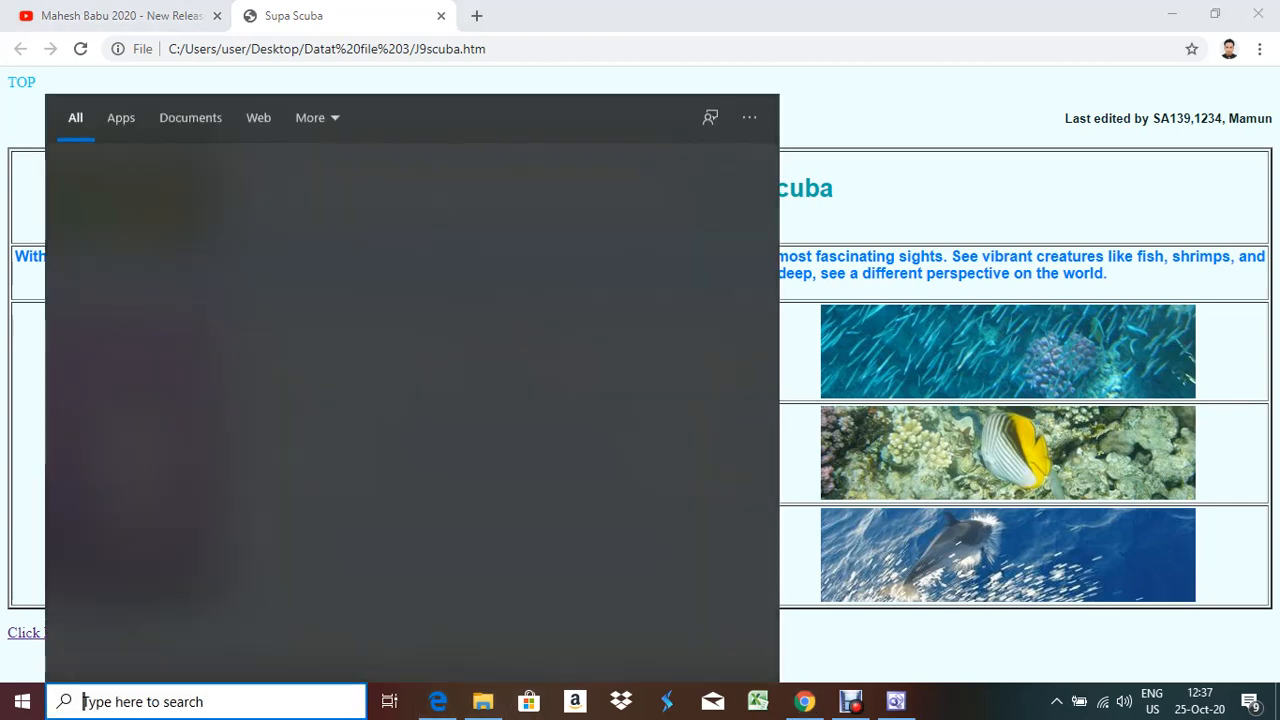
type("wo")
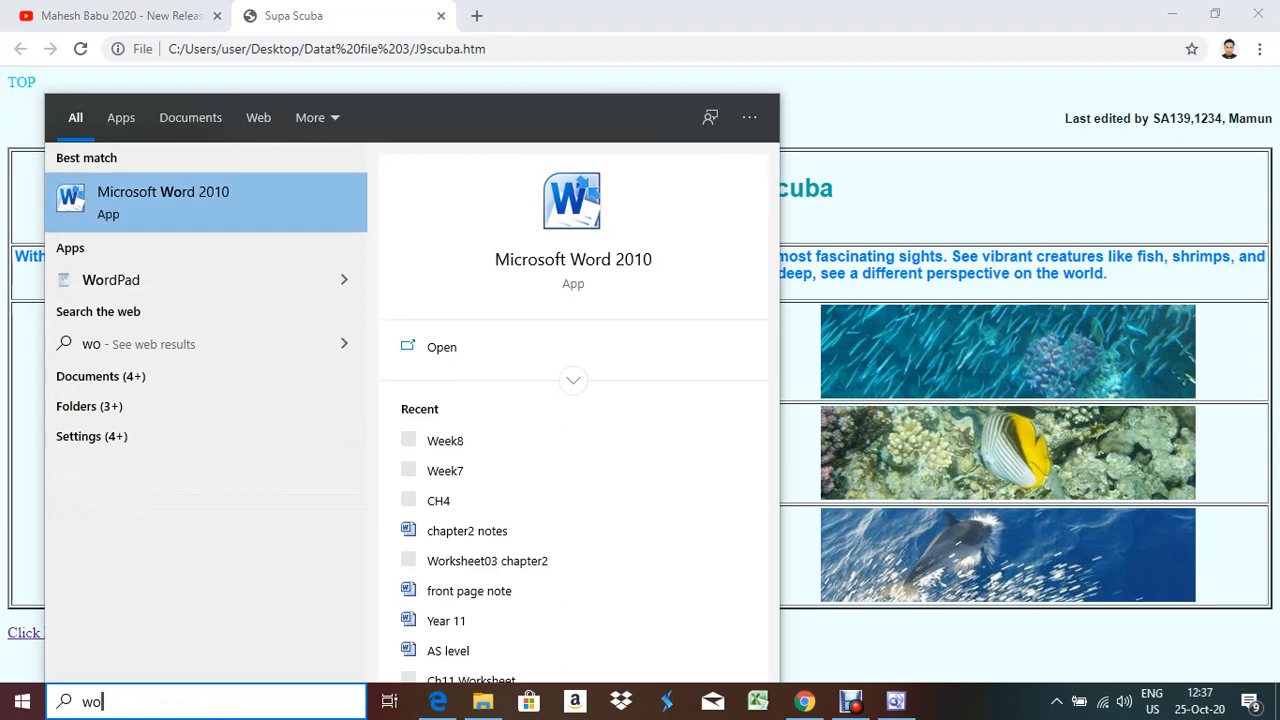
key("Return")
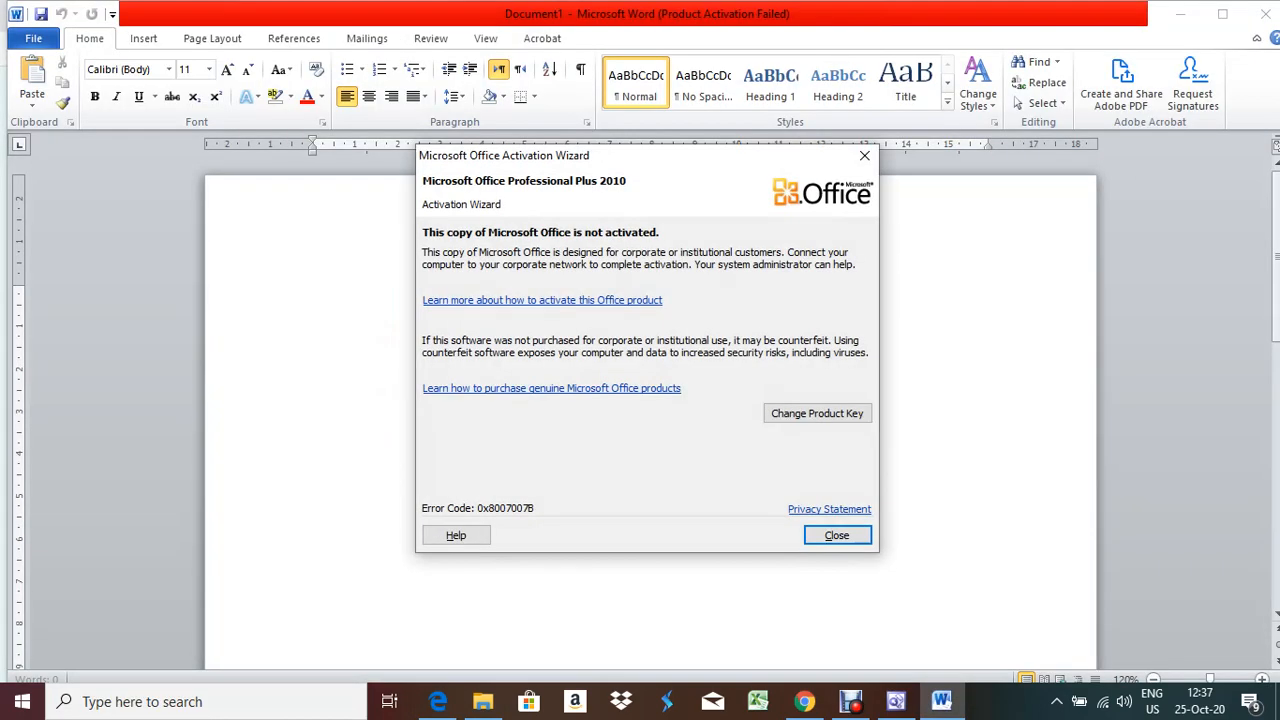
Dismiss the activation notice, apply Narrow margins, and paste the Supa Scuba page screenshot
left_click(864, 155)
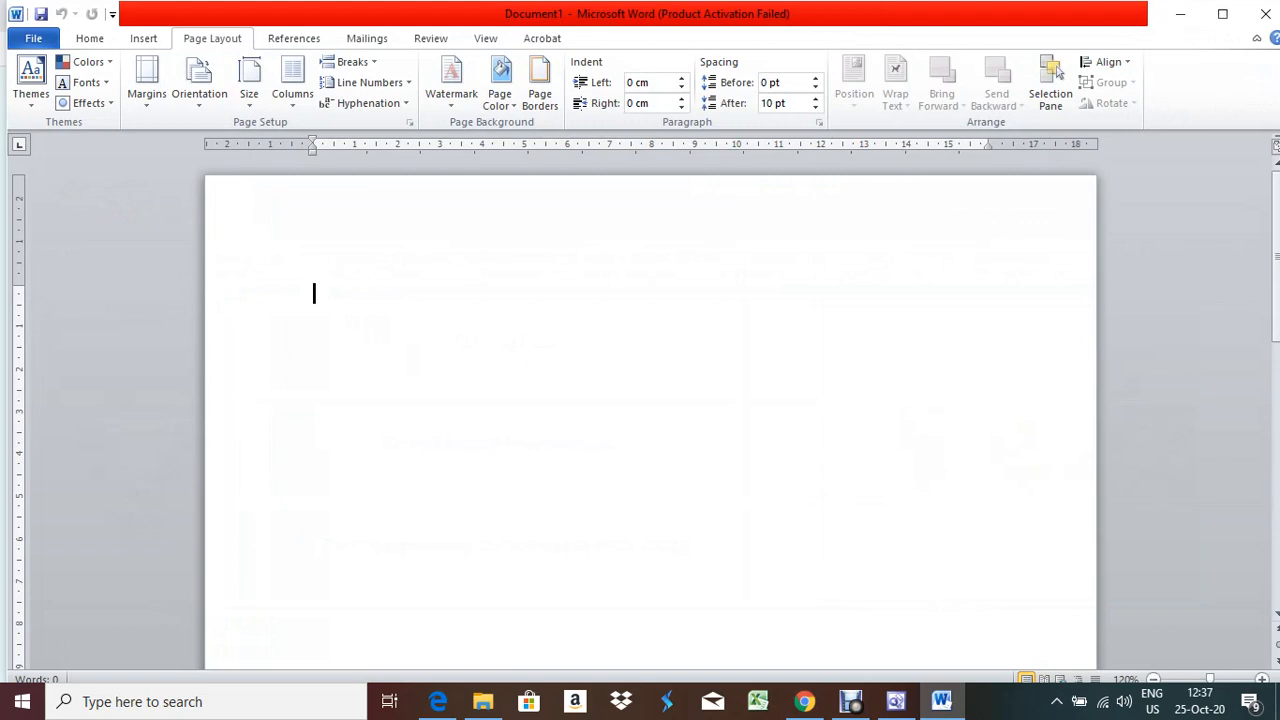
left_click(146, 85)
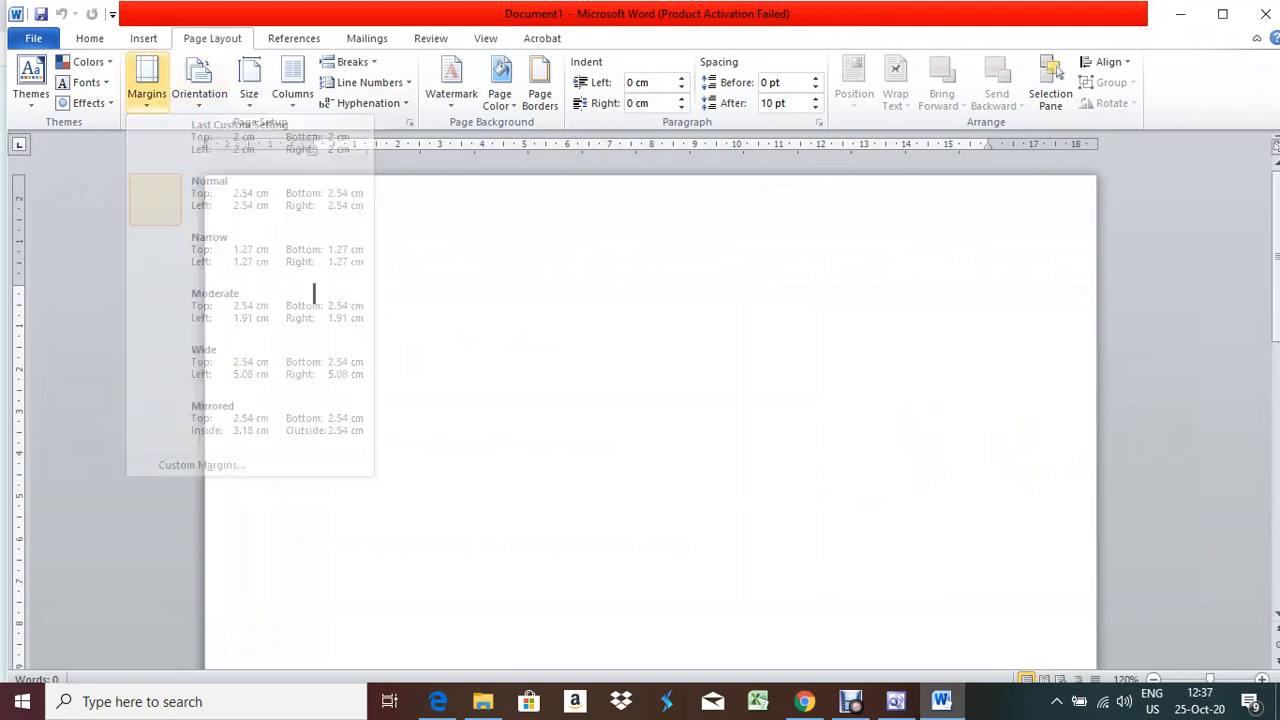
left_click(250, 250)
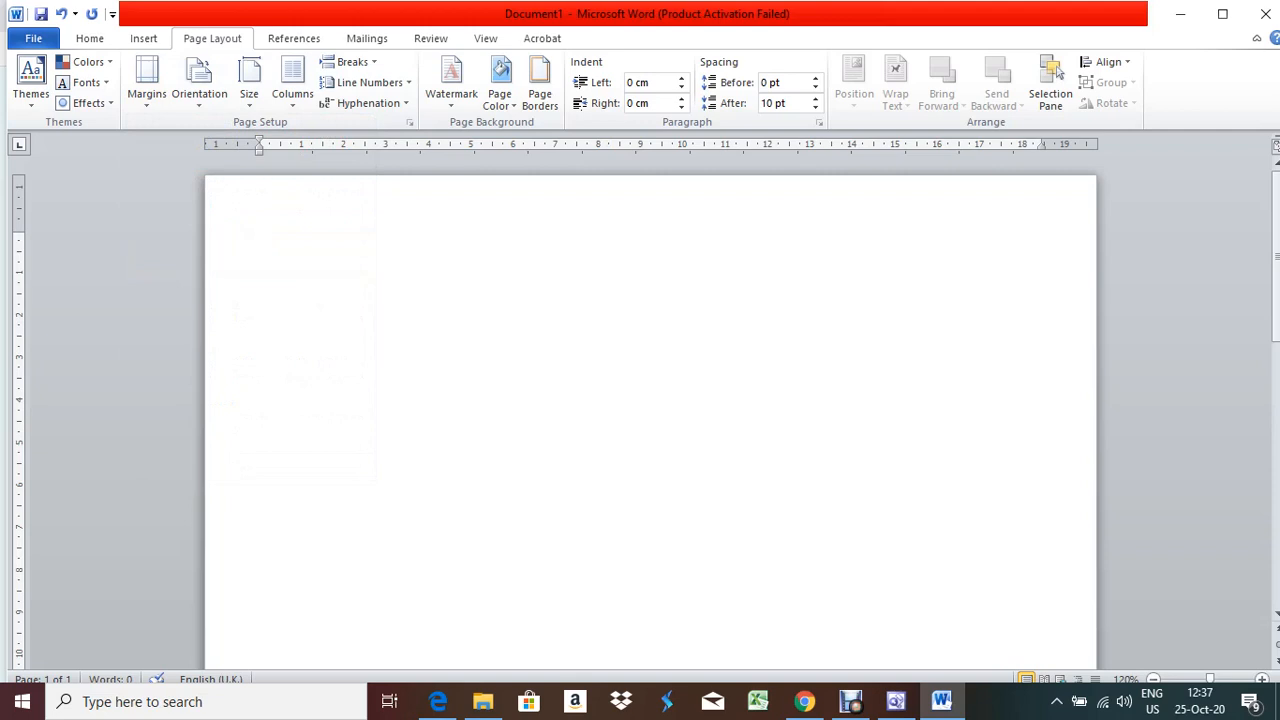
key("ctrl+v")
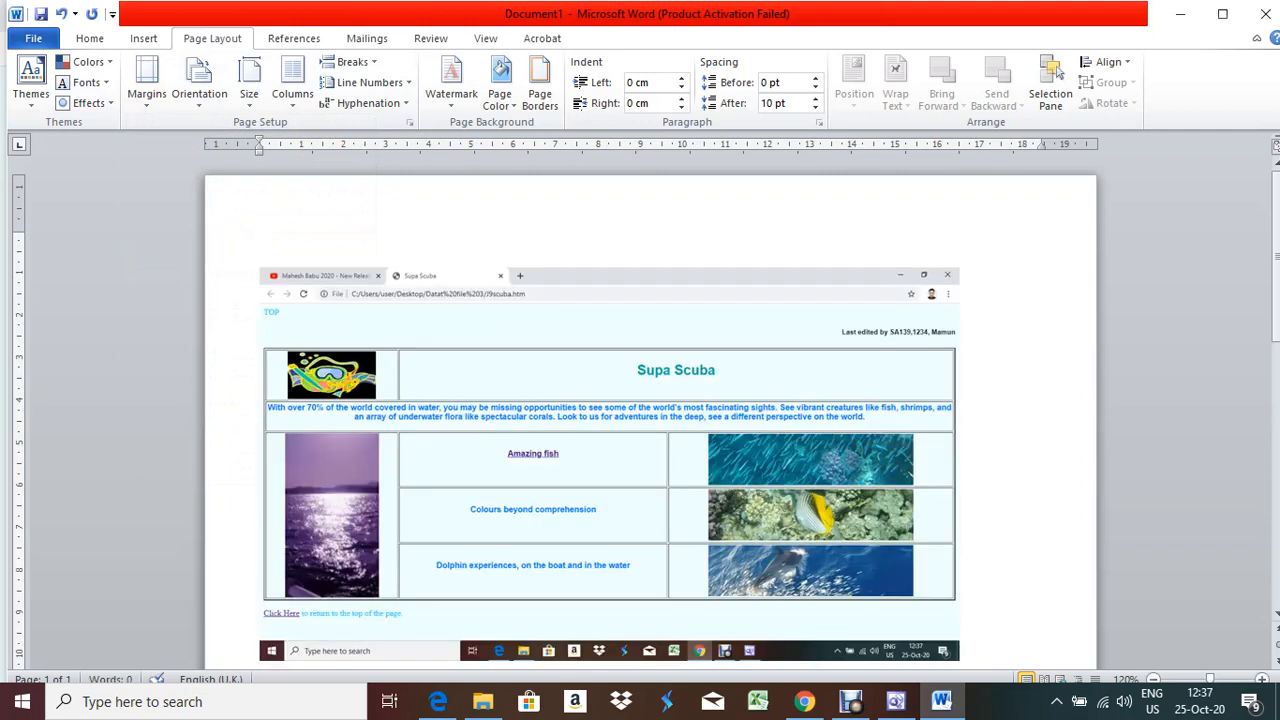
Crop the taskbar strip off the bottom of the screenshot with Picture Tools Crop
scroll(260, 239, "down", 2)
scroll(261, 186, "down", 1)
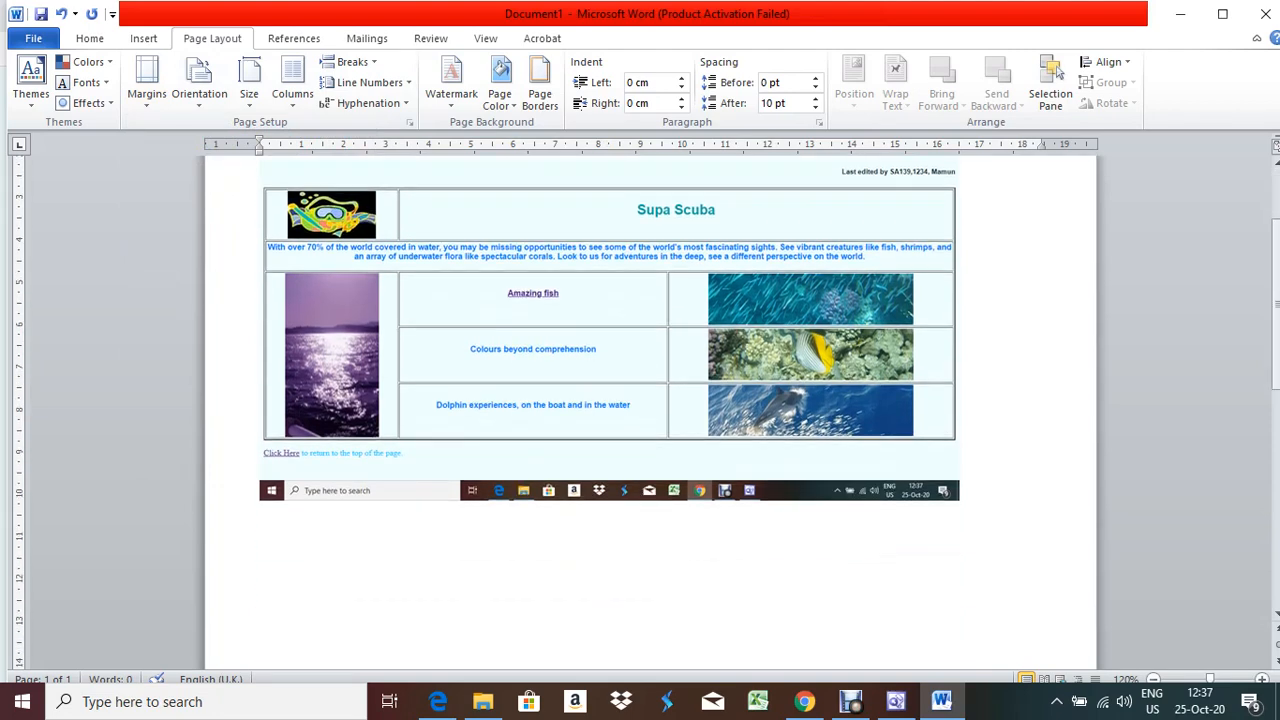
scroll(261, 186, "up", 2)
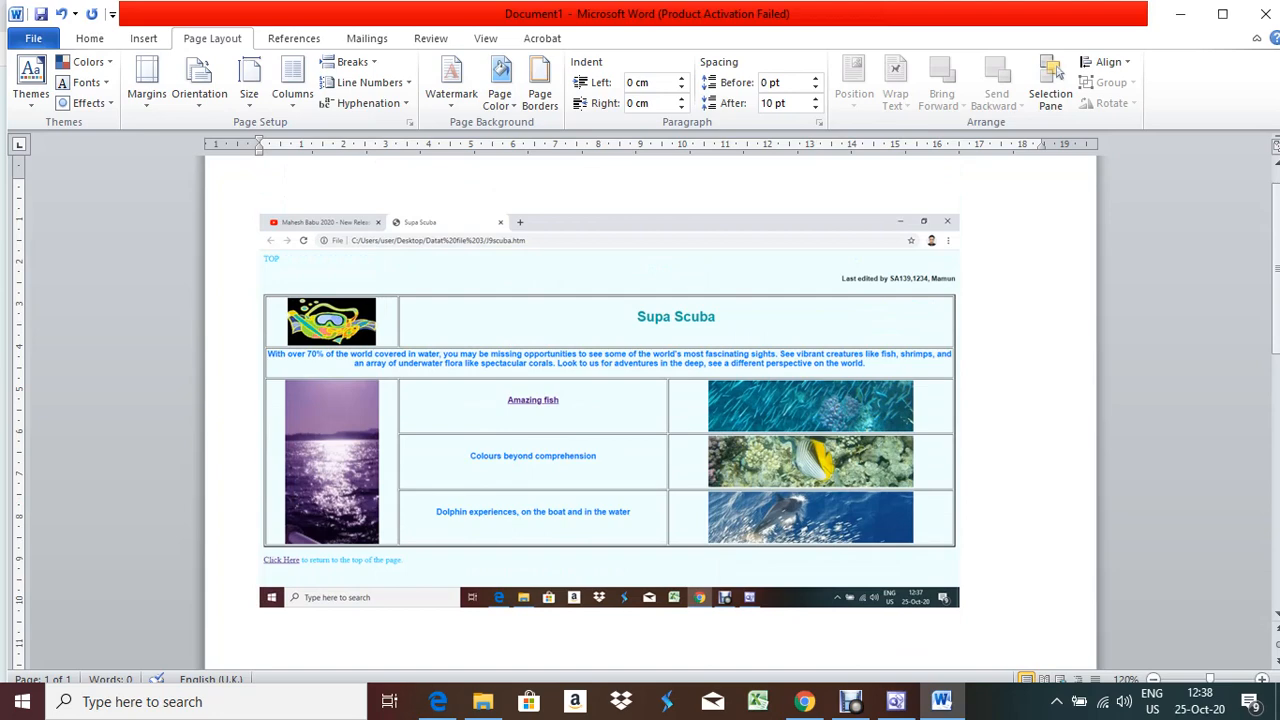
left_click(609, 410)
left_click(613, 38)
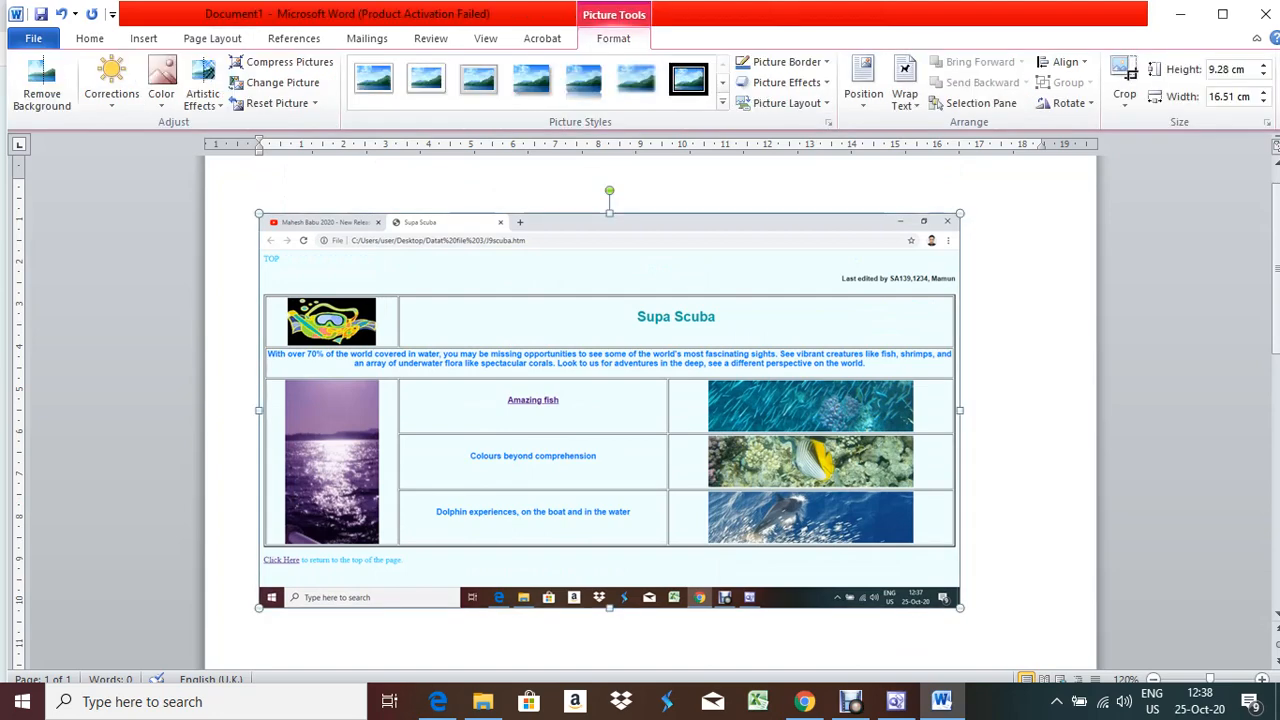
left_click(1124, 75)
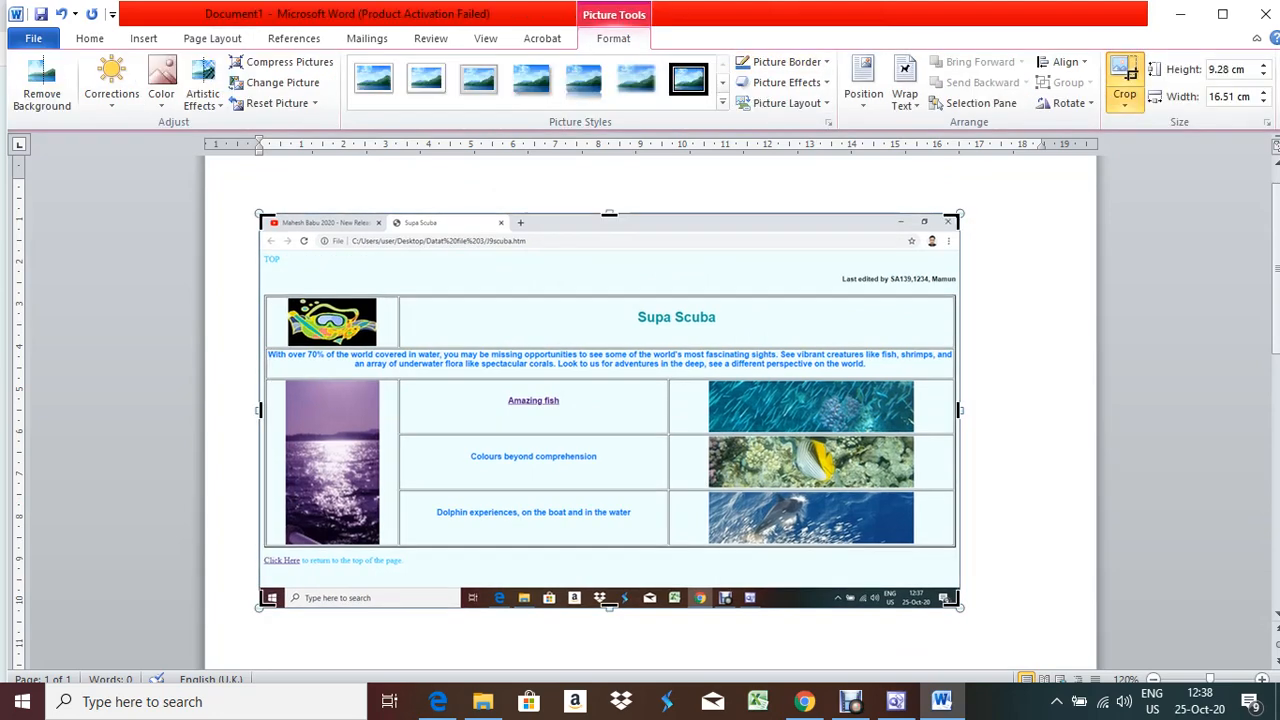
left_click_drag(955, 602, 948, 546)
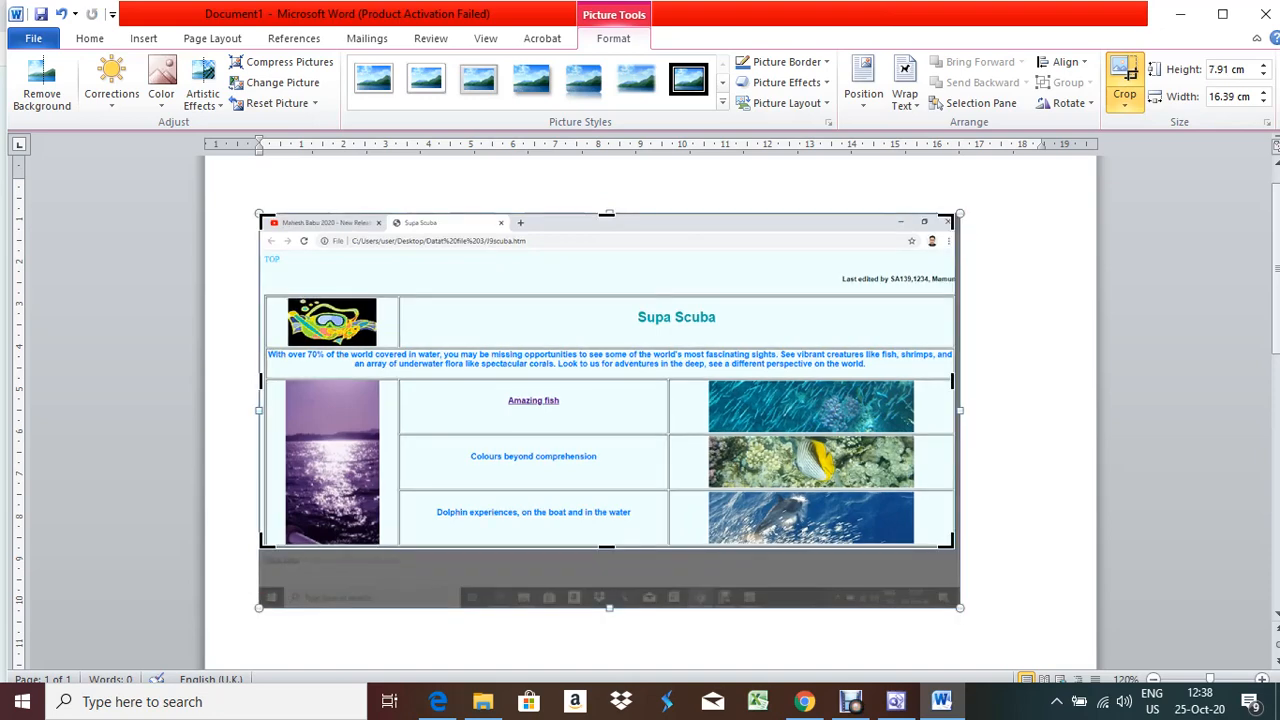
left_click(957, 541)
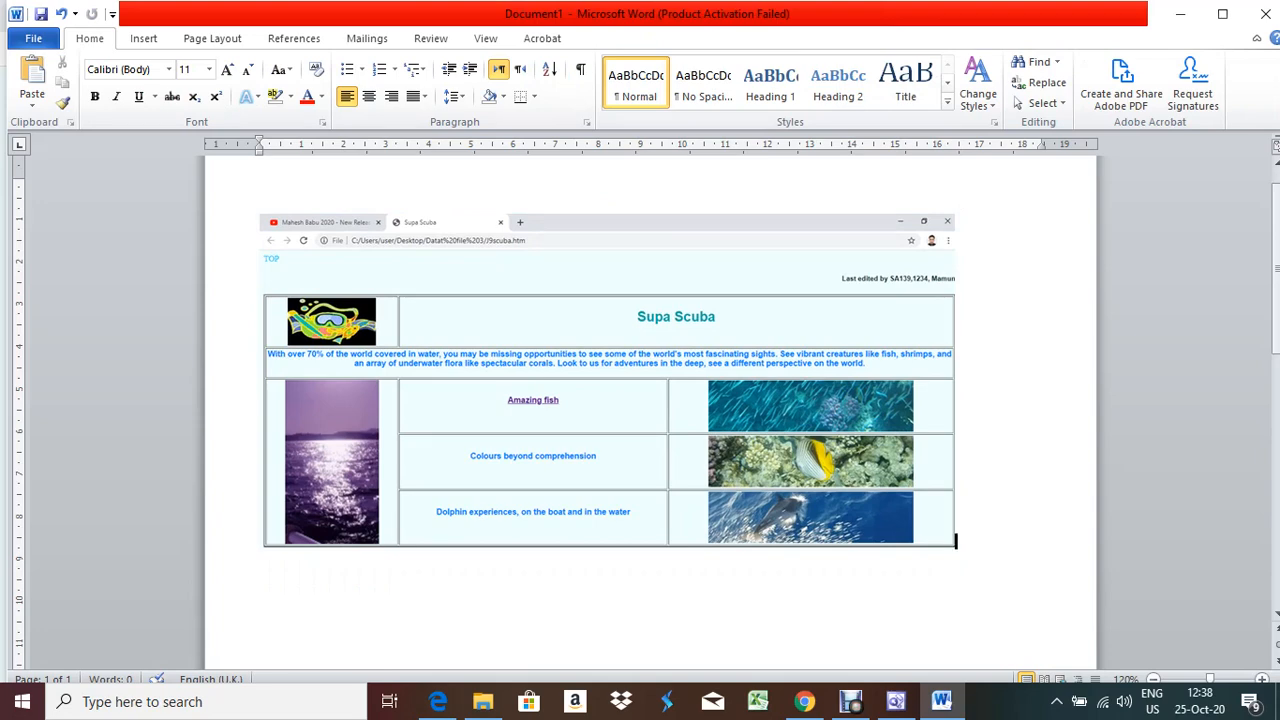
Undo the crop and stretch the screenshot wider to 18.62 cm
left_click(607, 400)
scroll(607, 400, "down", 3)
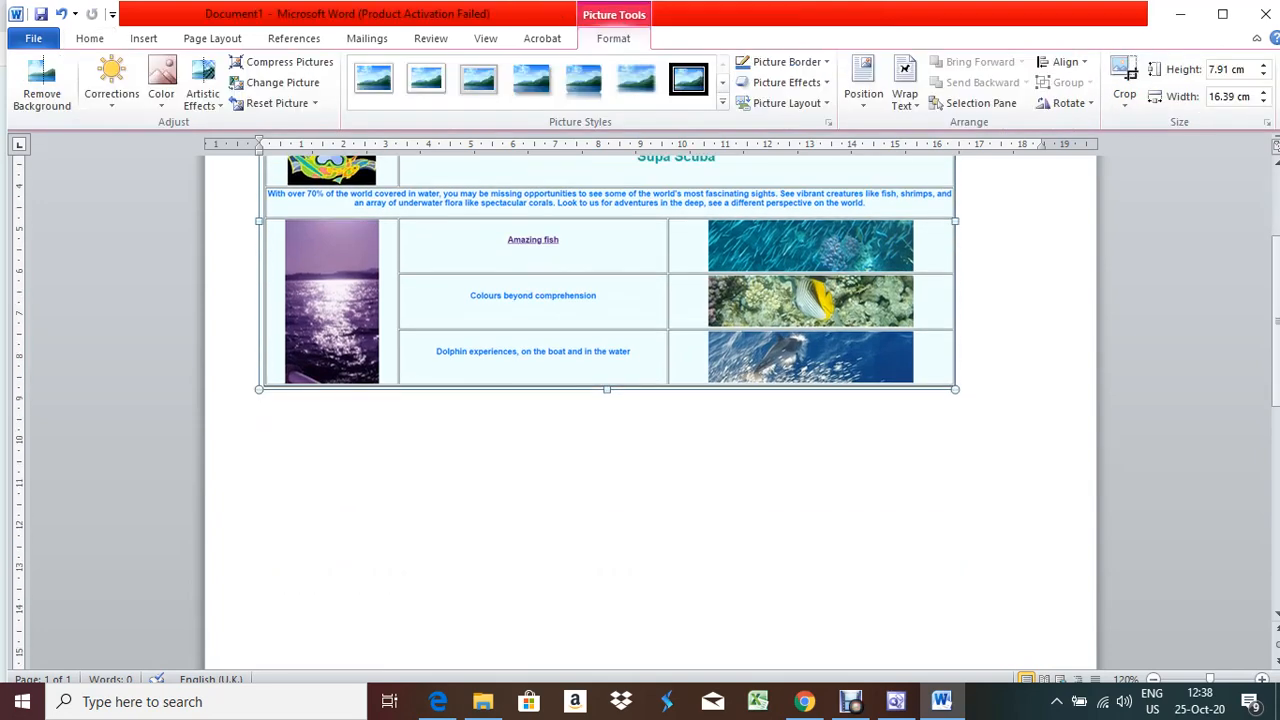
key("ctrl+z")
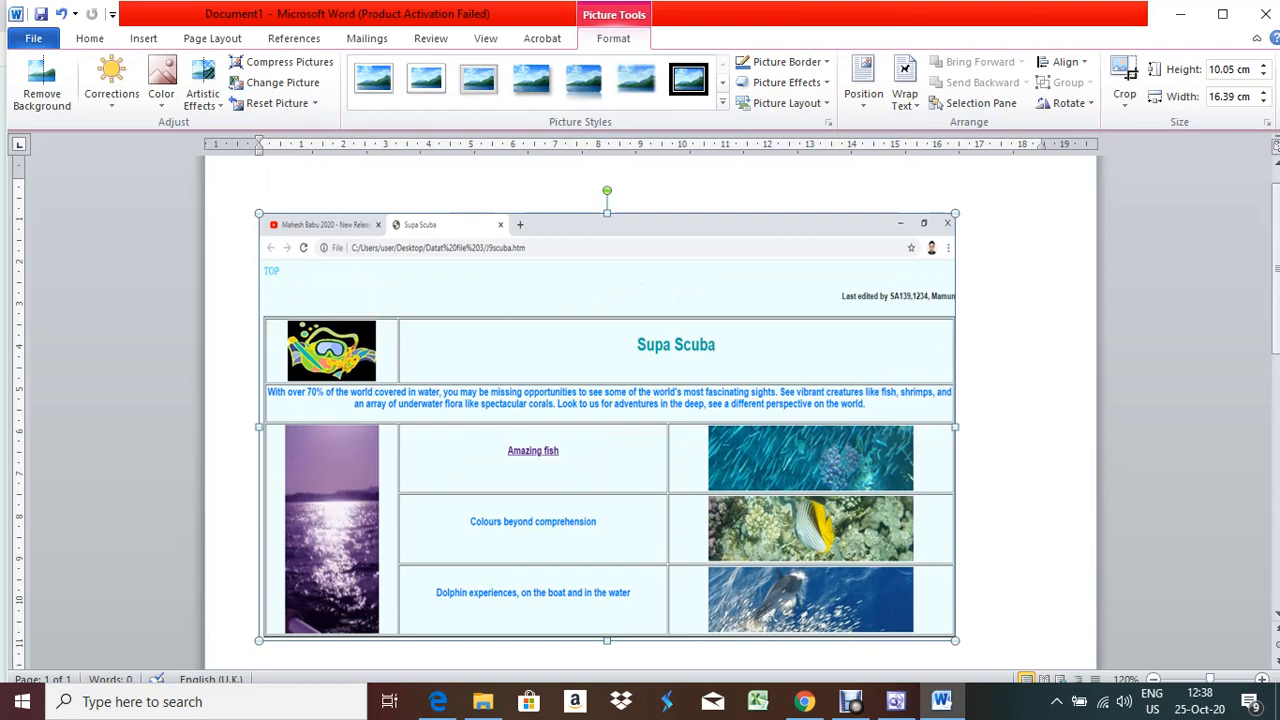
left_click_drag(955, 427, 1050, 427)
scroll(655, 400, "down", 6)
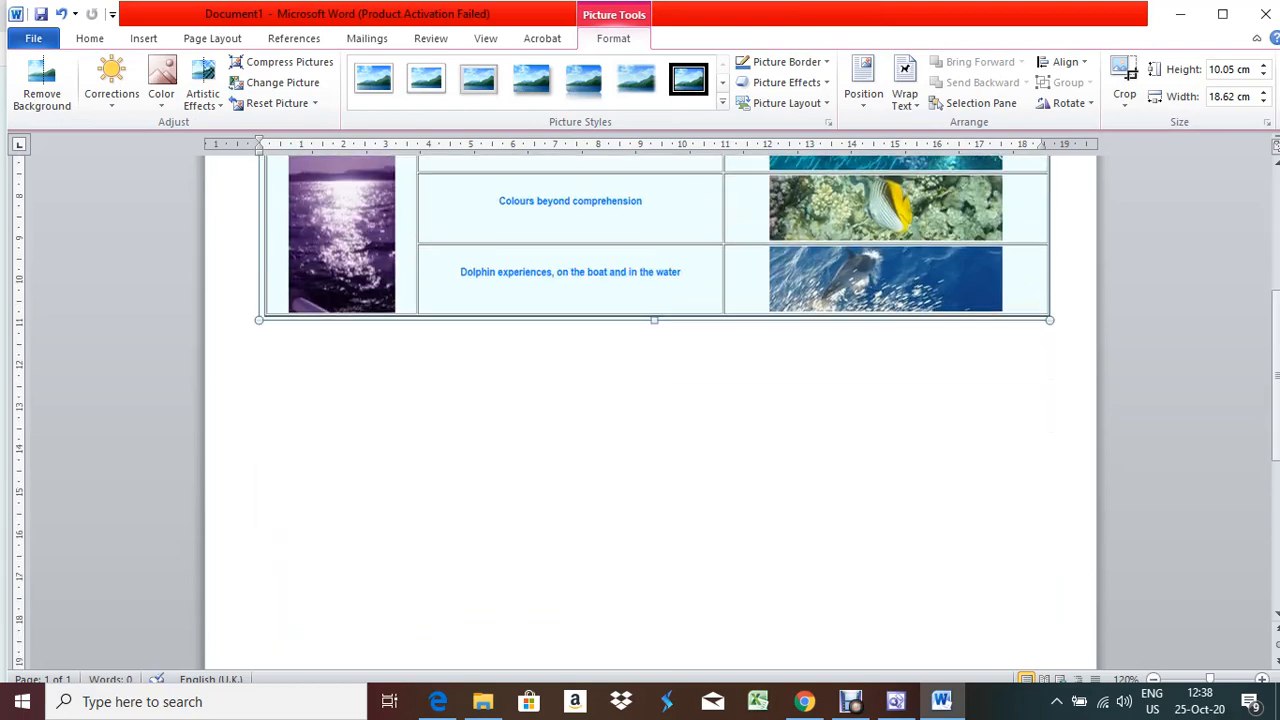
left_click(652, 348)
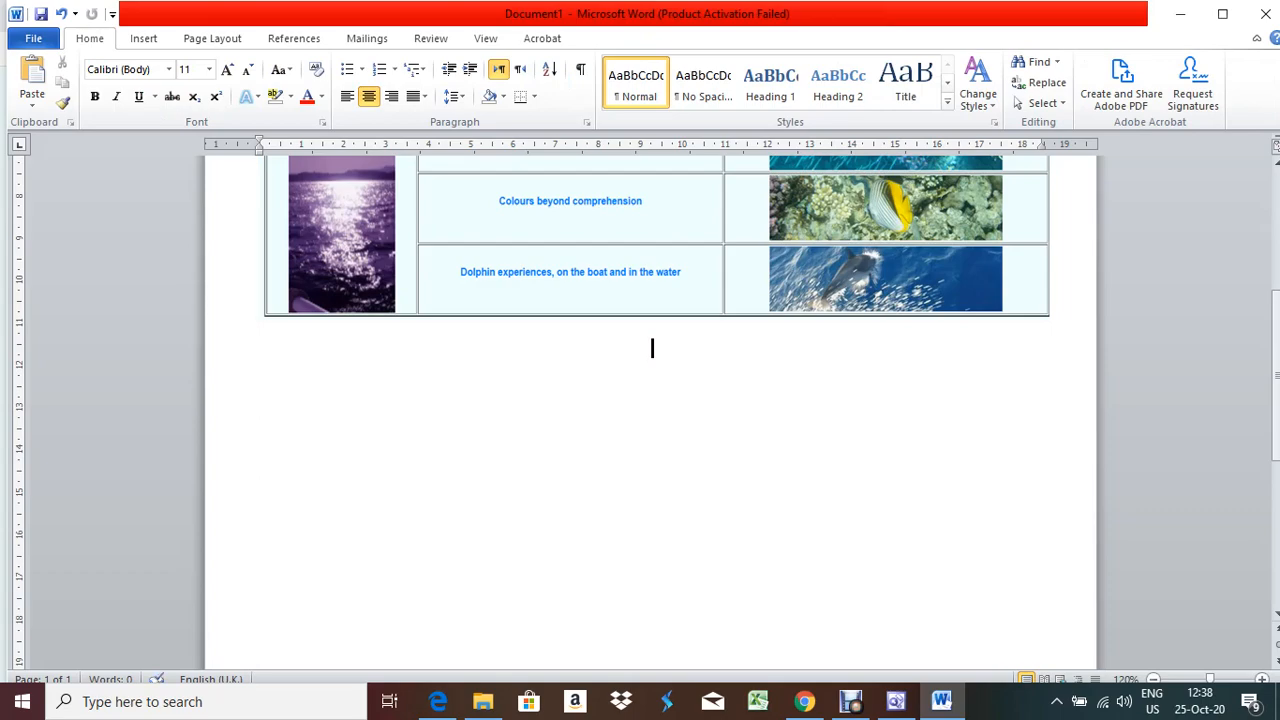
scroll(652, 400, "up", 4)
Compare the Word document against the exam question paper PDF
key("alt+Tab")
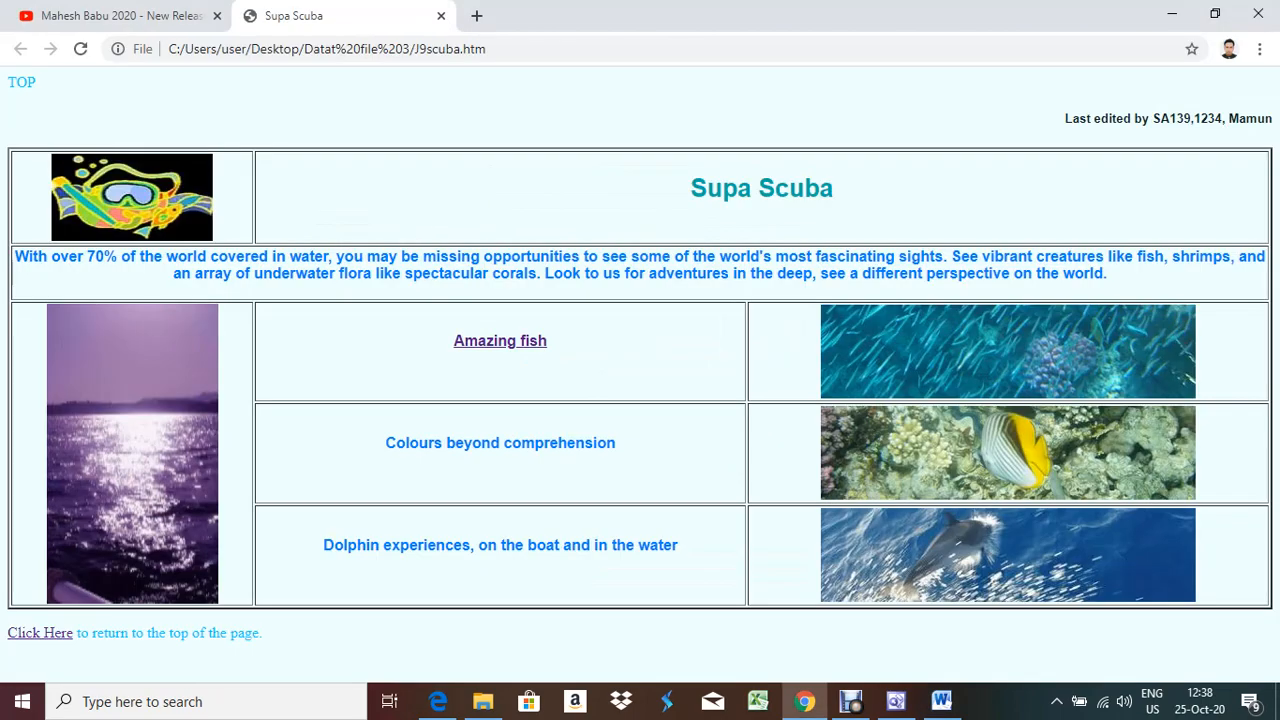
left_click(438, 701)
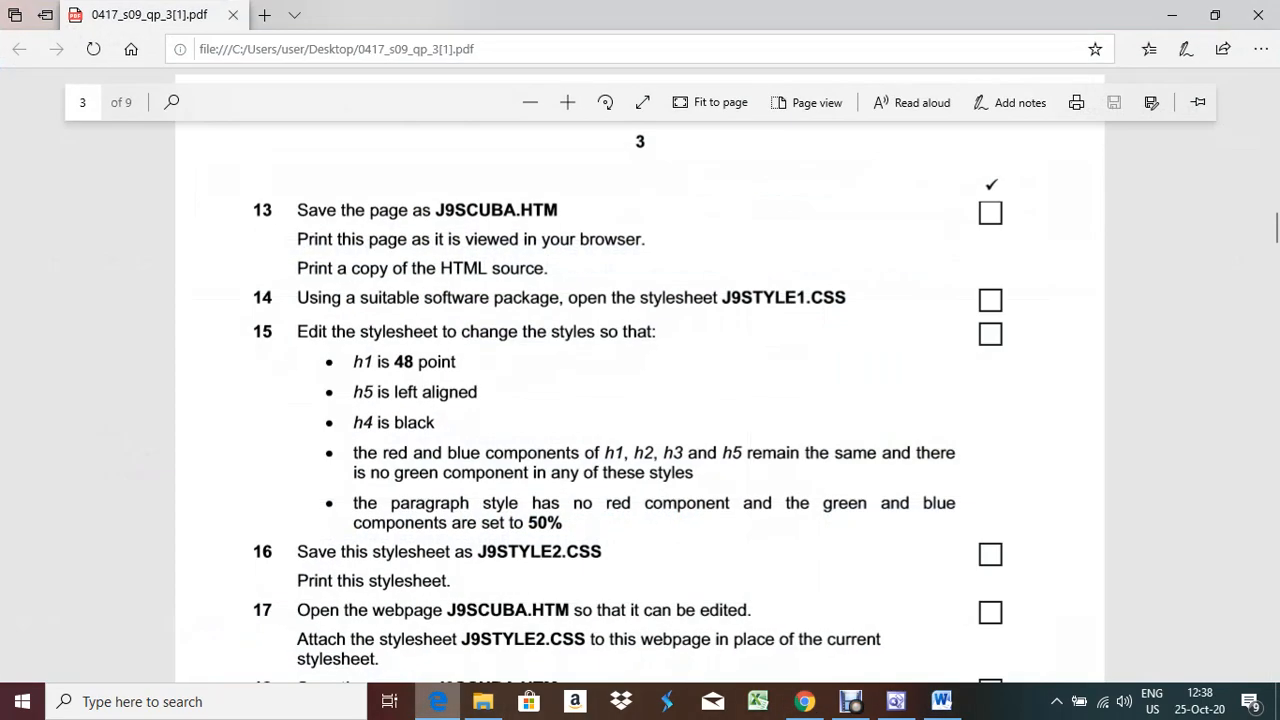
key("alt+Tab")
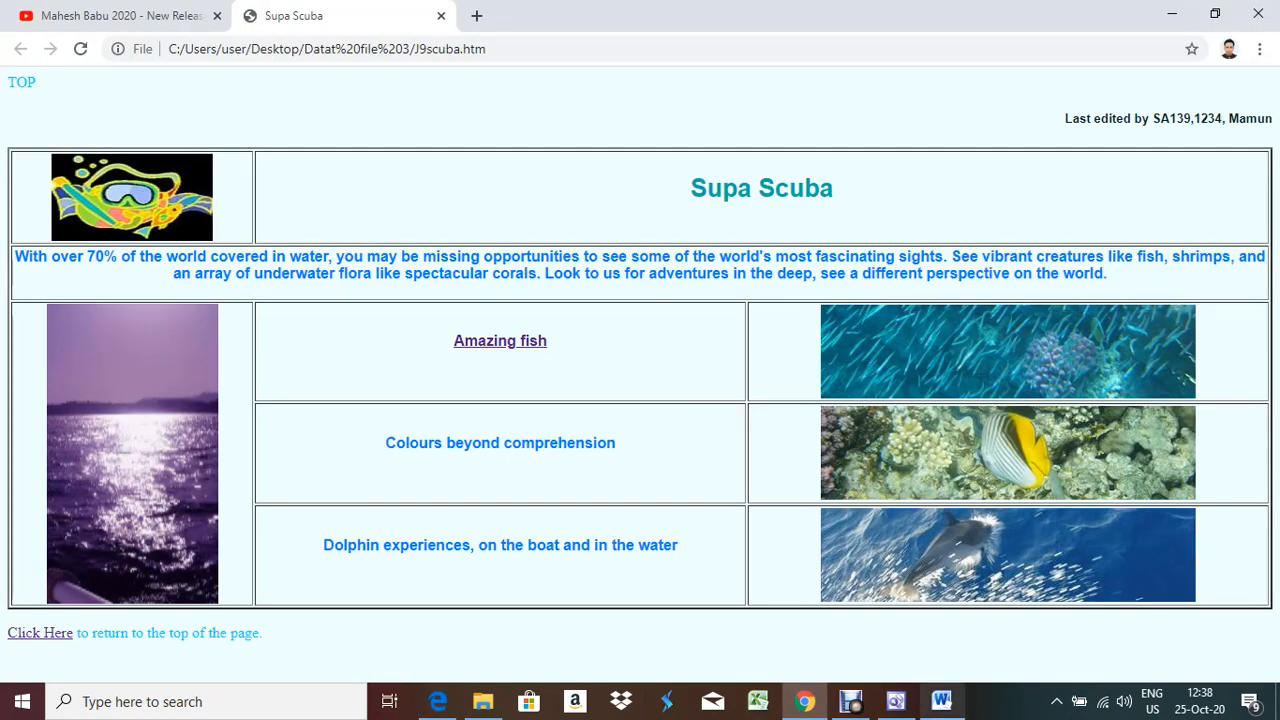
left_click(942, 701)
scroll(650, 420, "up", 3)
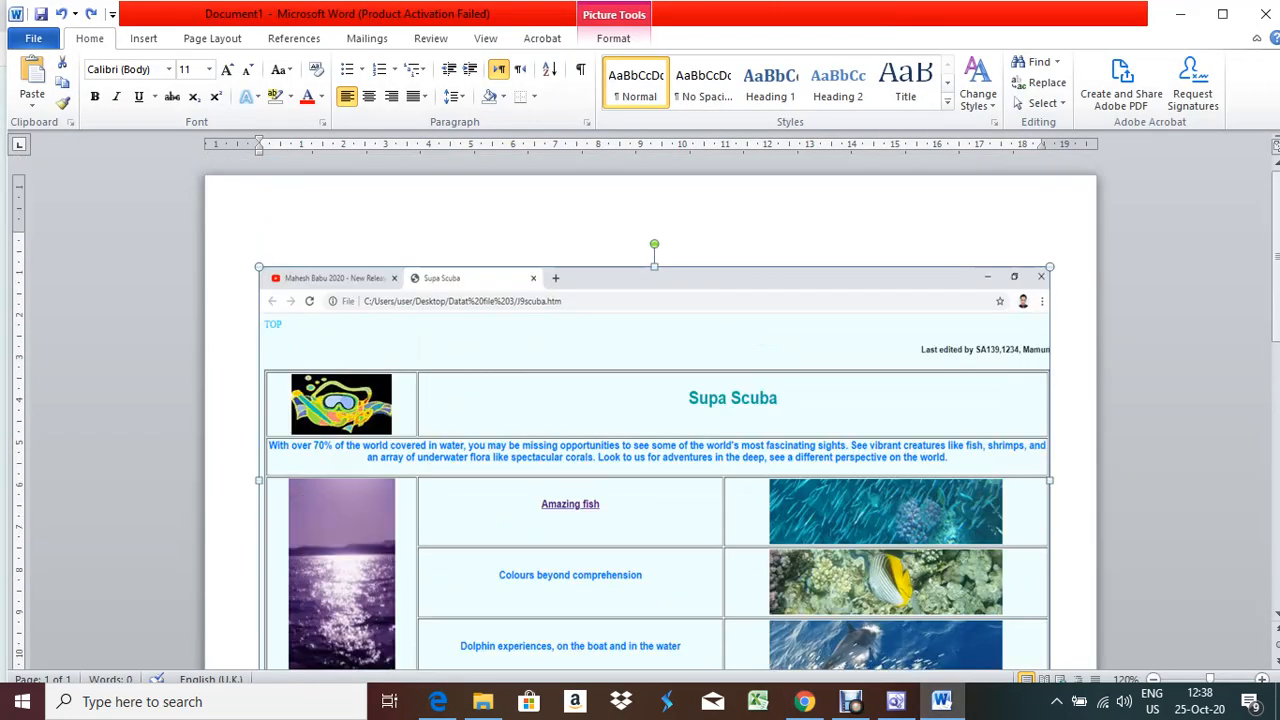
scroll(650, 420, "down", 5)
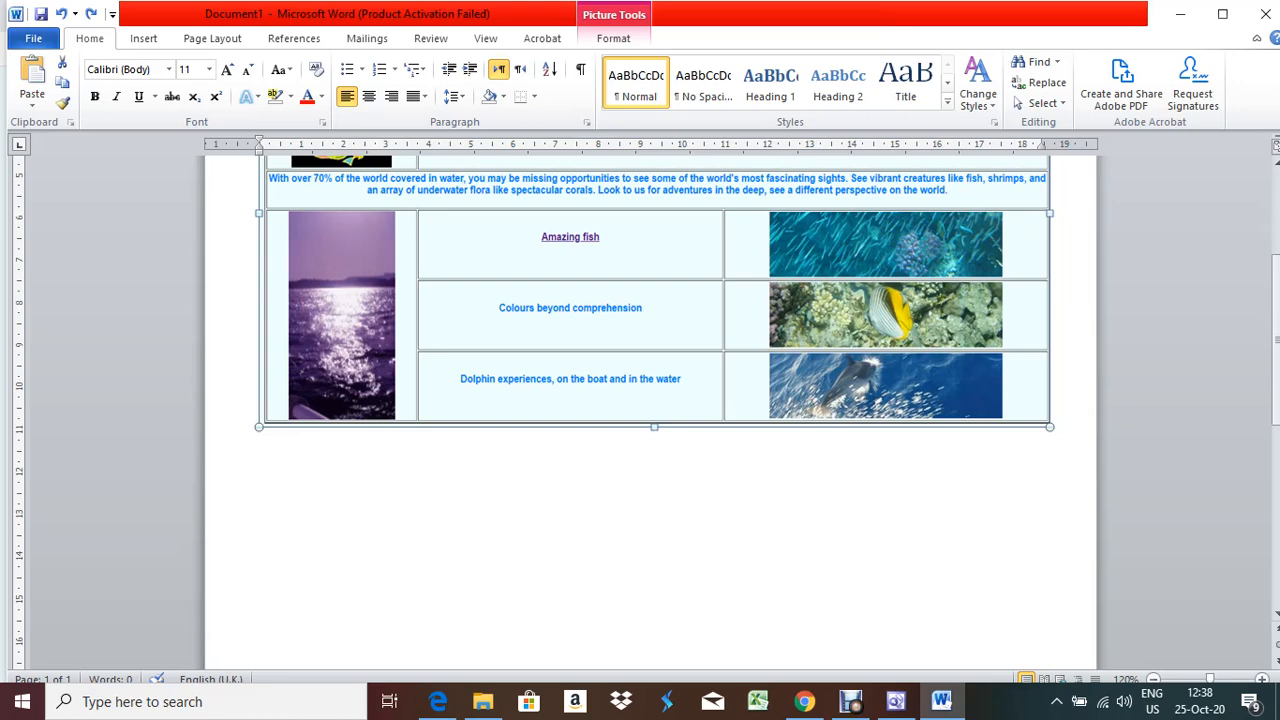
left_click(438, 701)
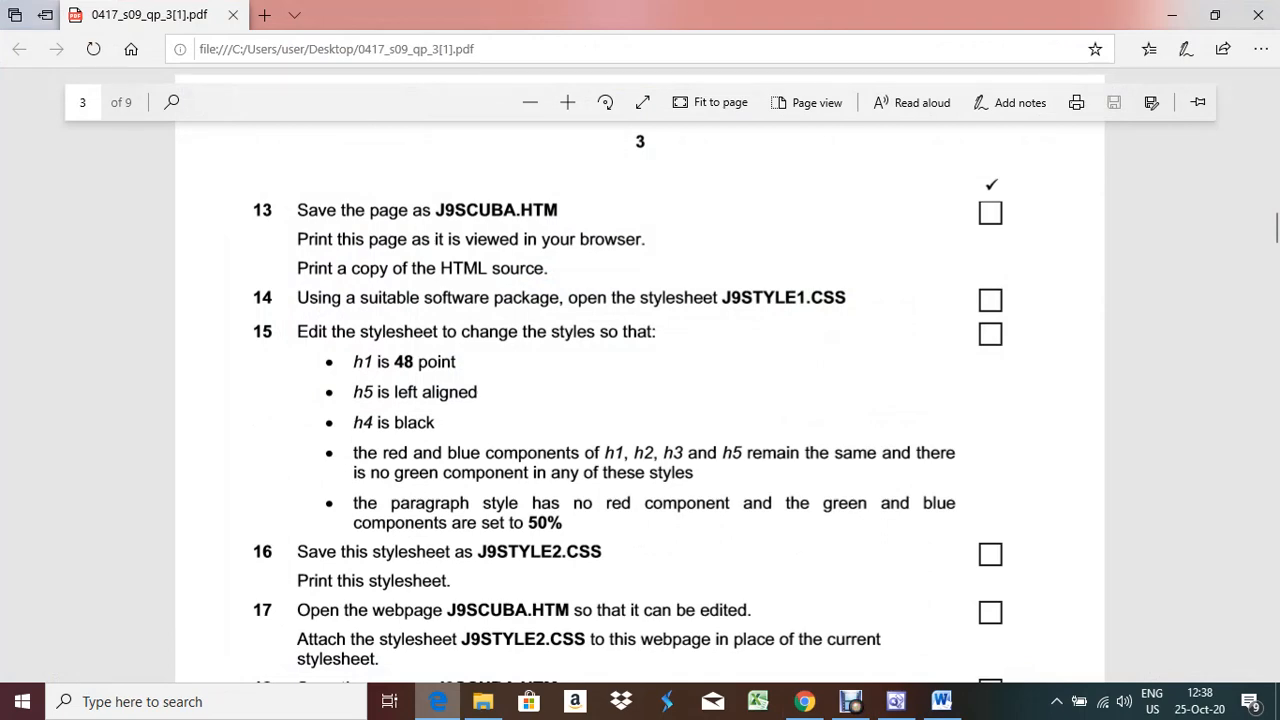
left_click(942, 701)
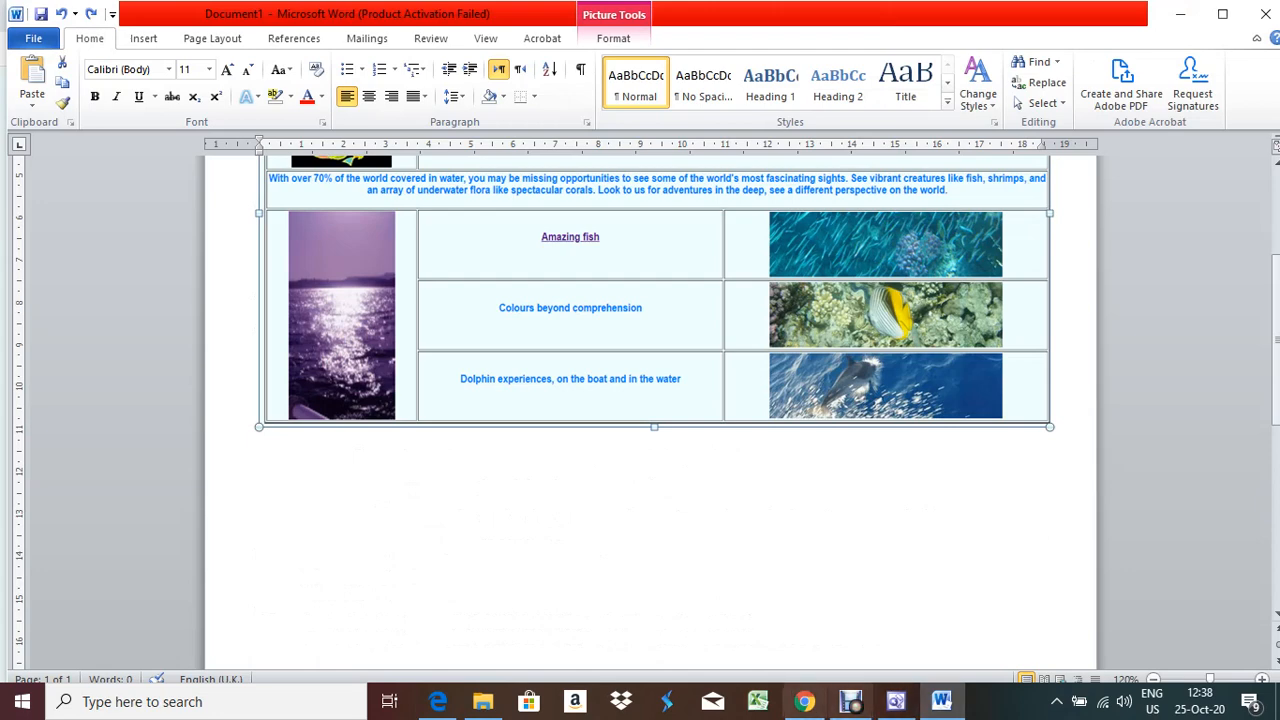
Close the Supa Scuba page and Google Chrome
left_click(804, 701)
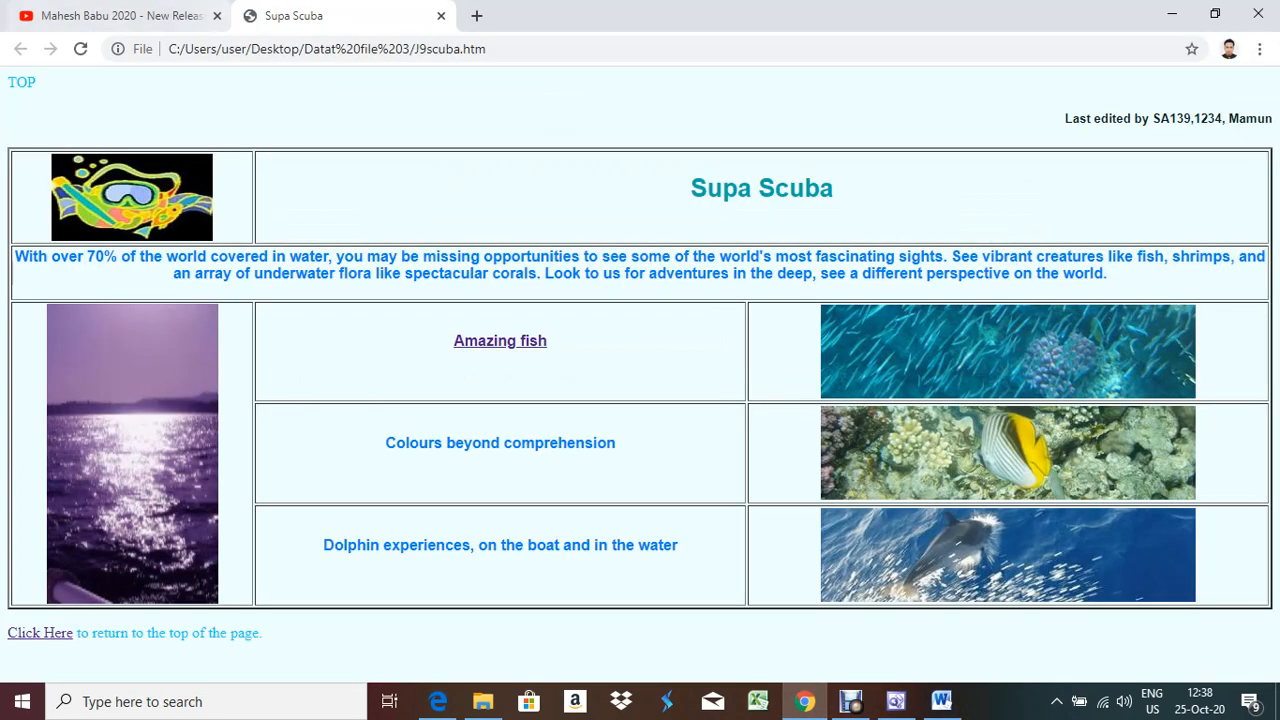
left_click(441, 16)
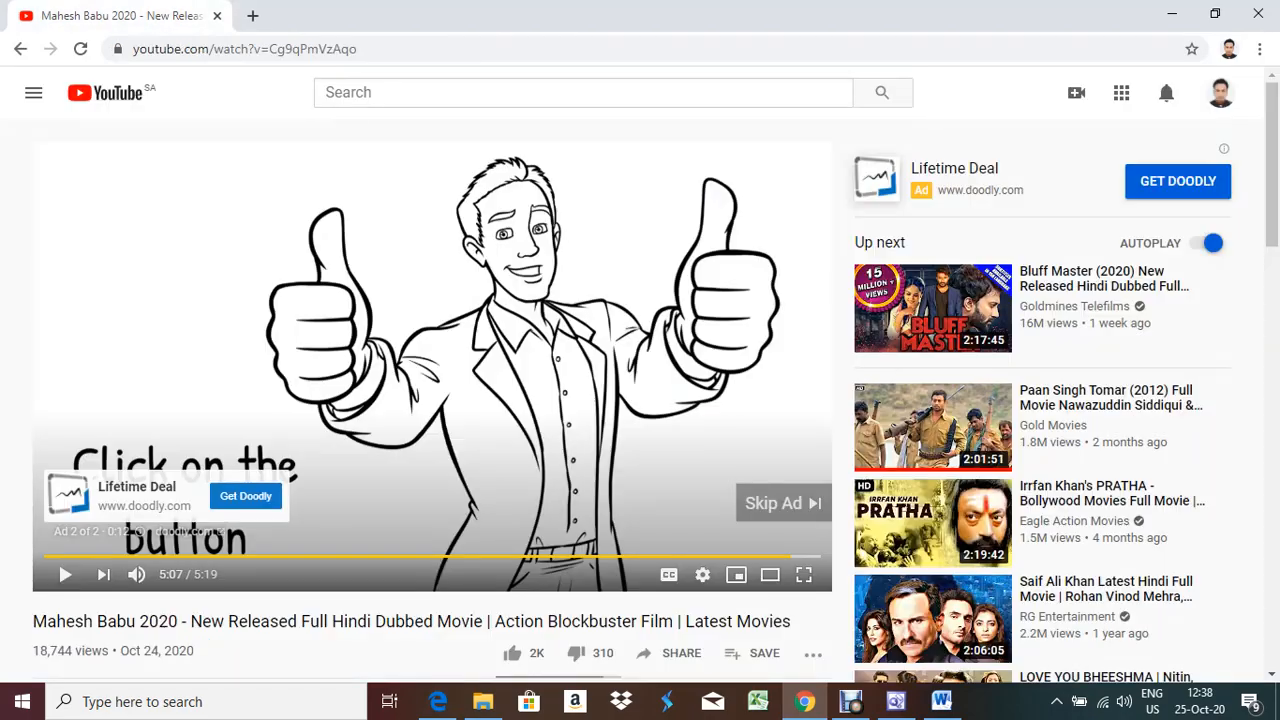
left_click(1258, 14)
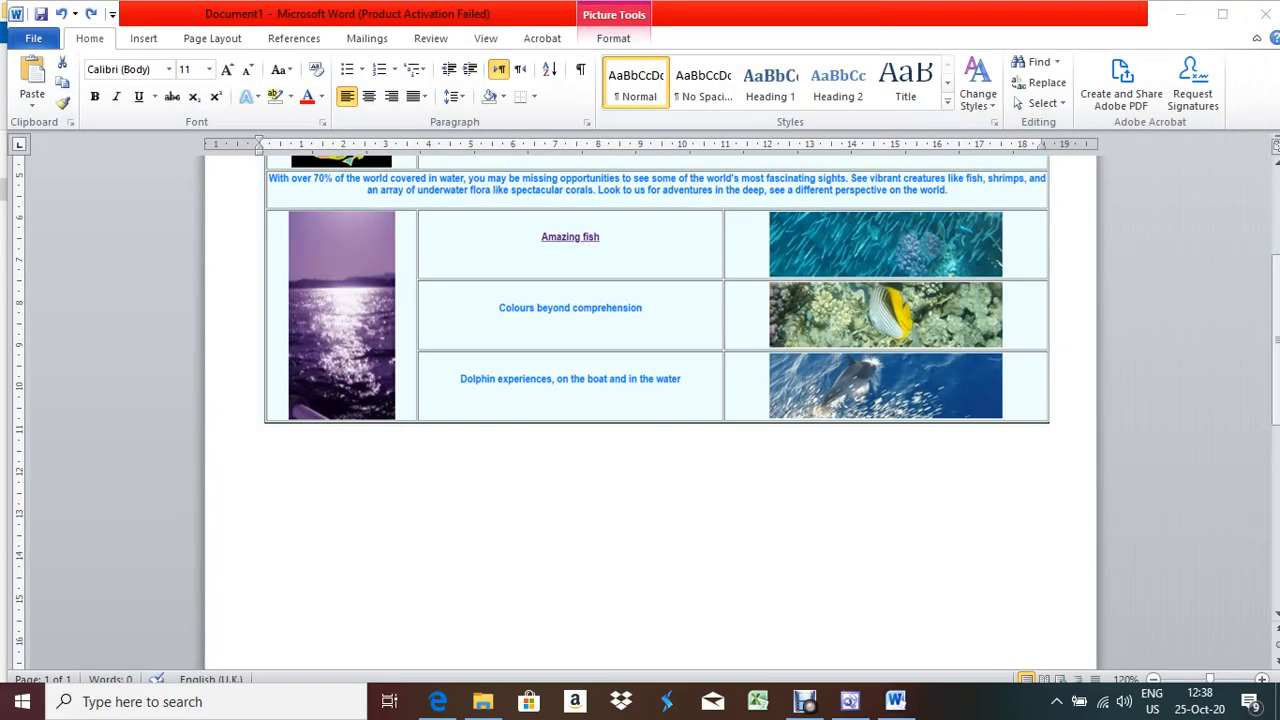
Show J9scuba.htm's HTML in FrontPage Code view and select all of it
left_click(850, 701)
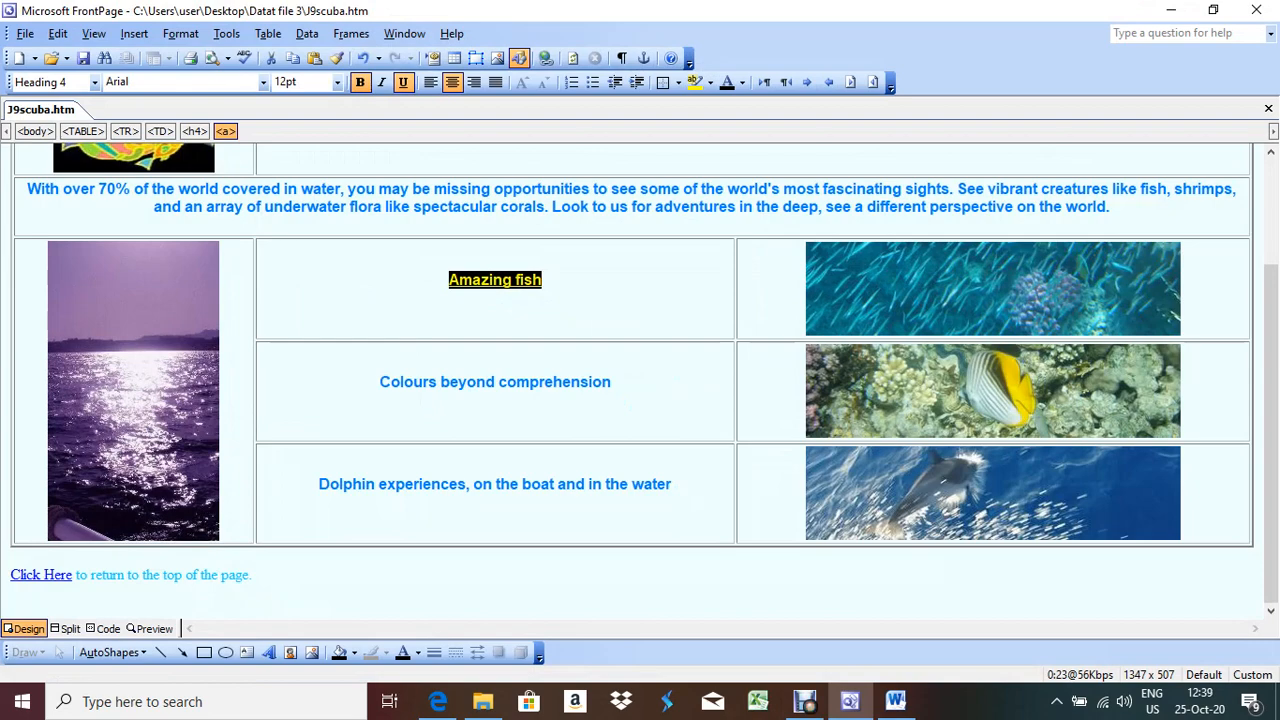
left_click(108, 628)
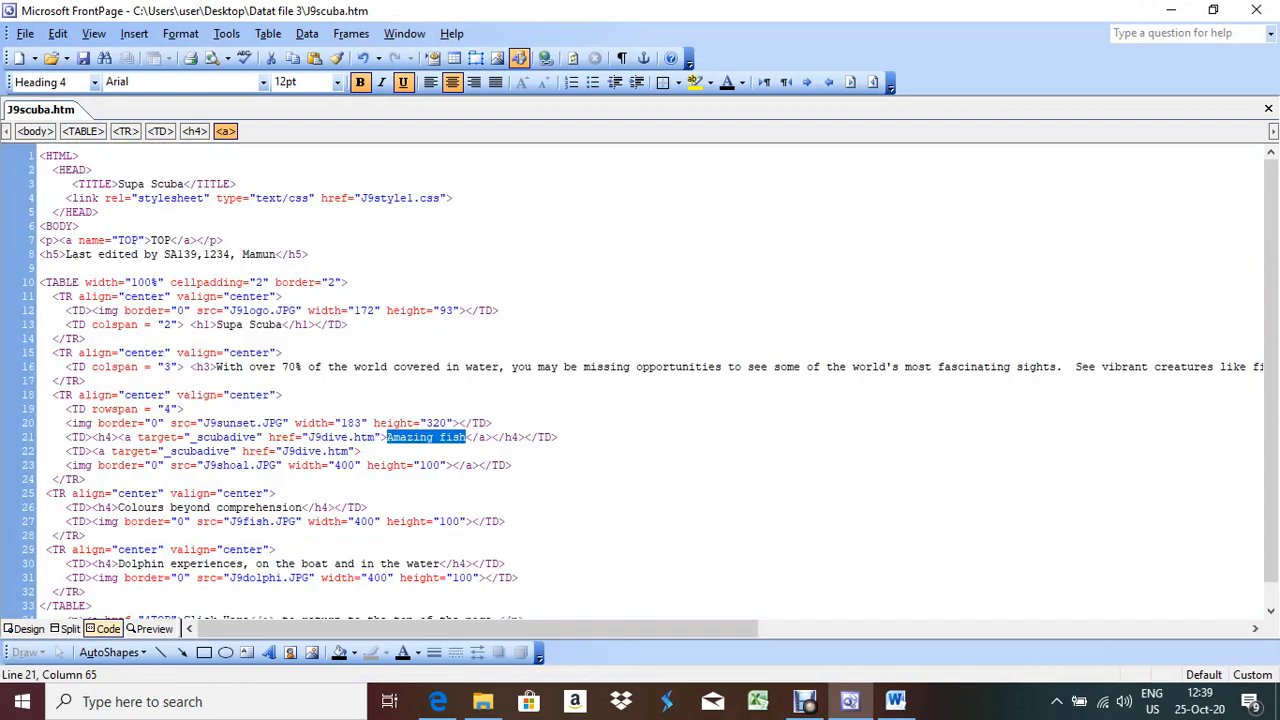
left_click(25, 33)
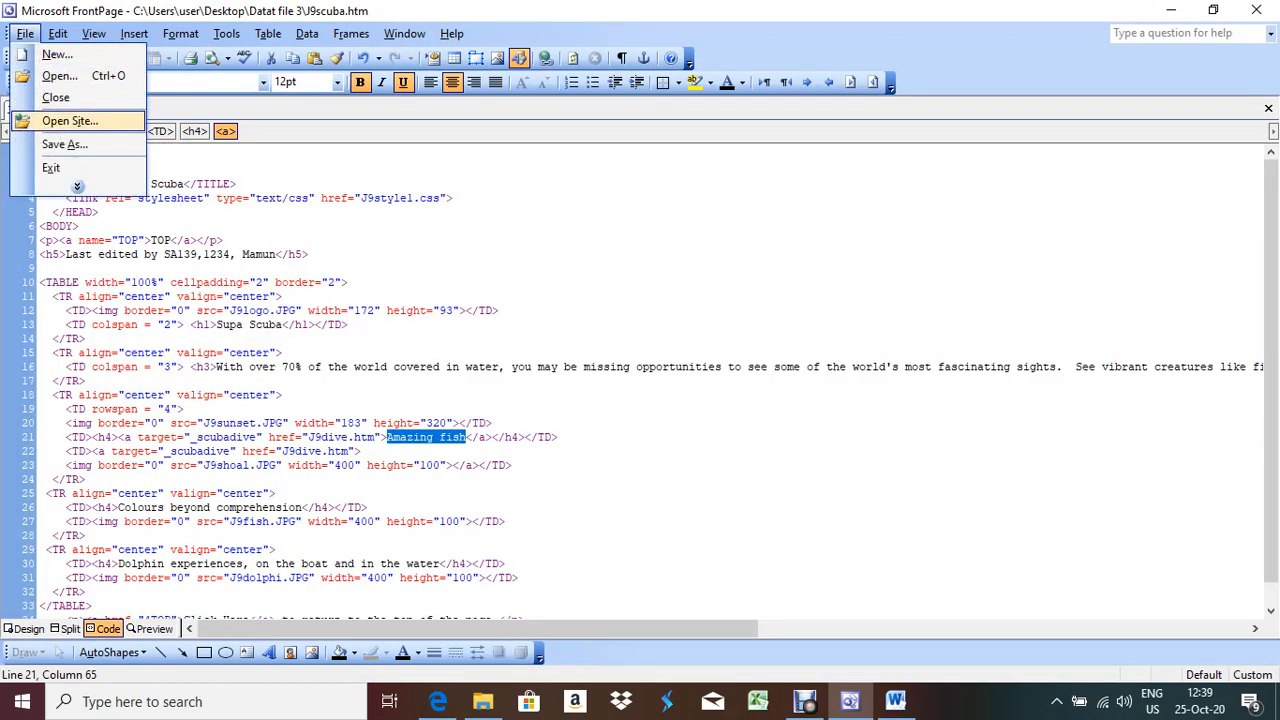
left_click(310, 254)
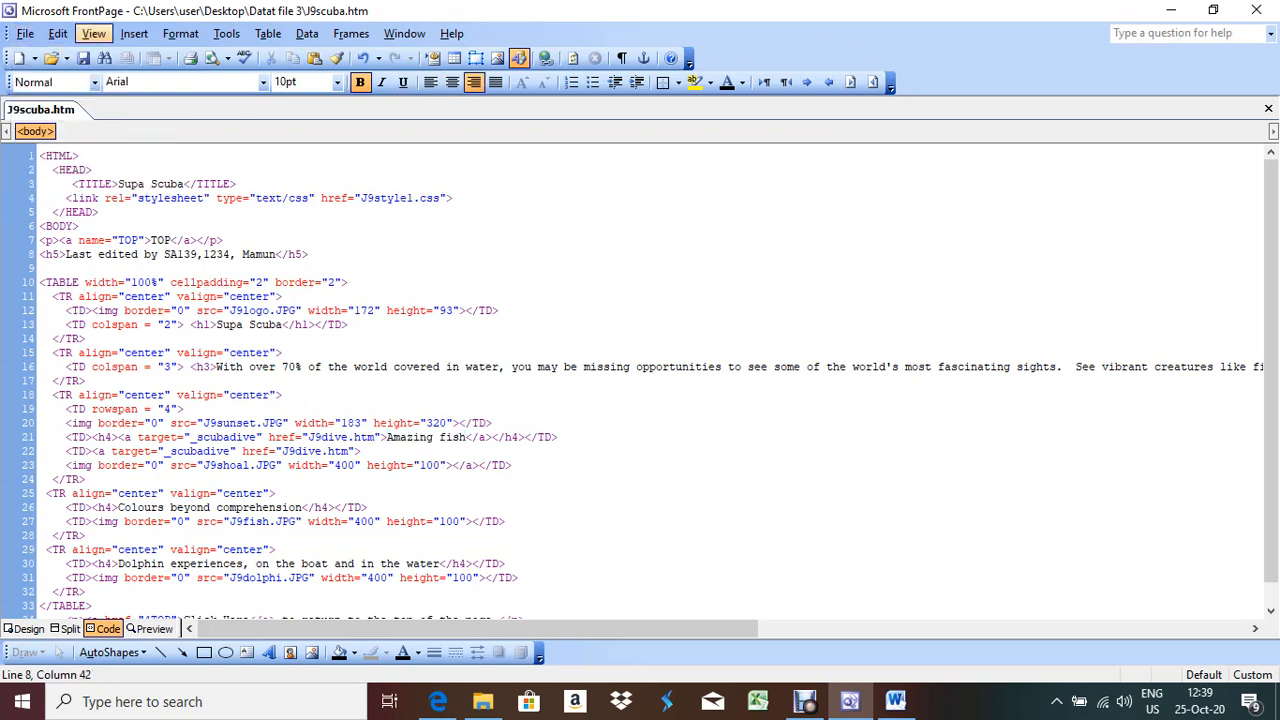
left_click(197, 324)
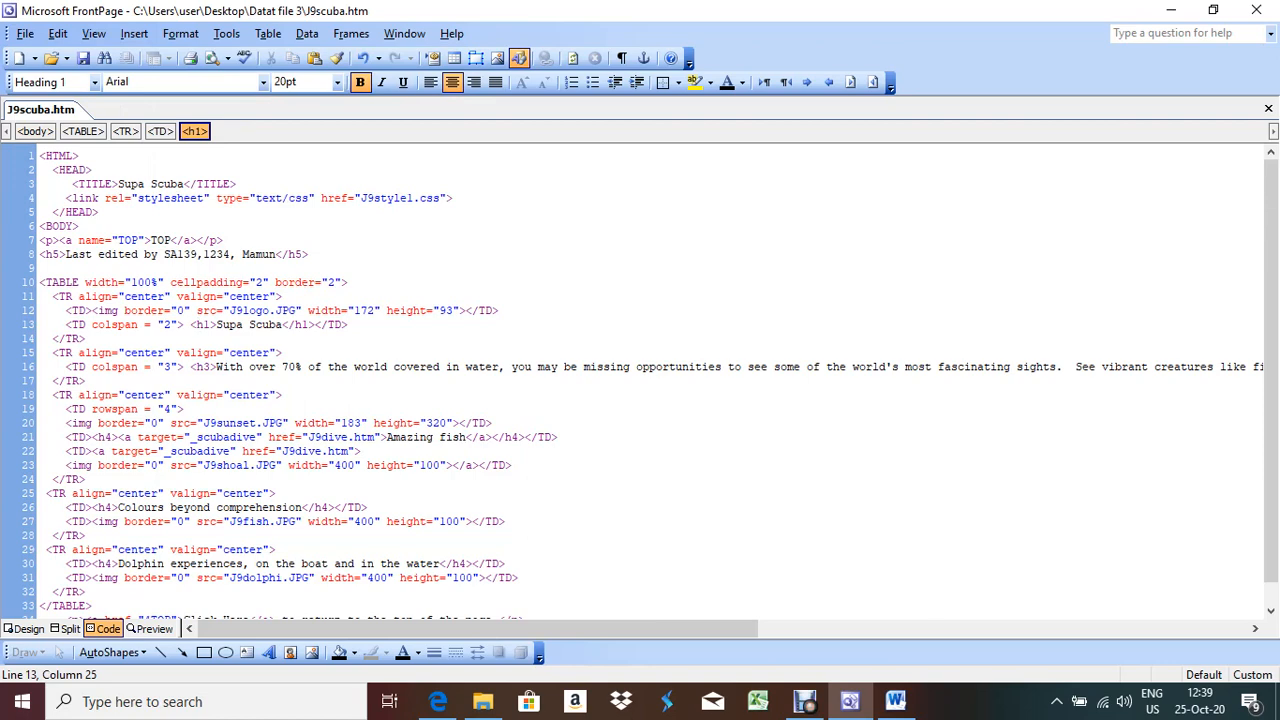
key("ctrl+a")
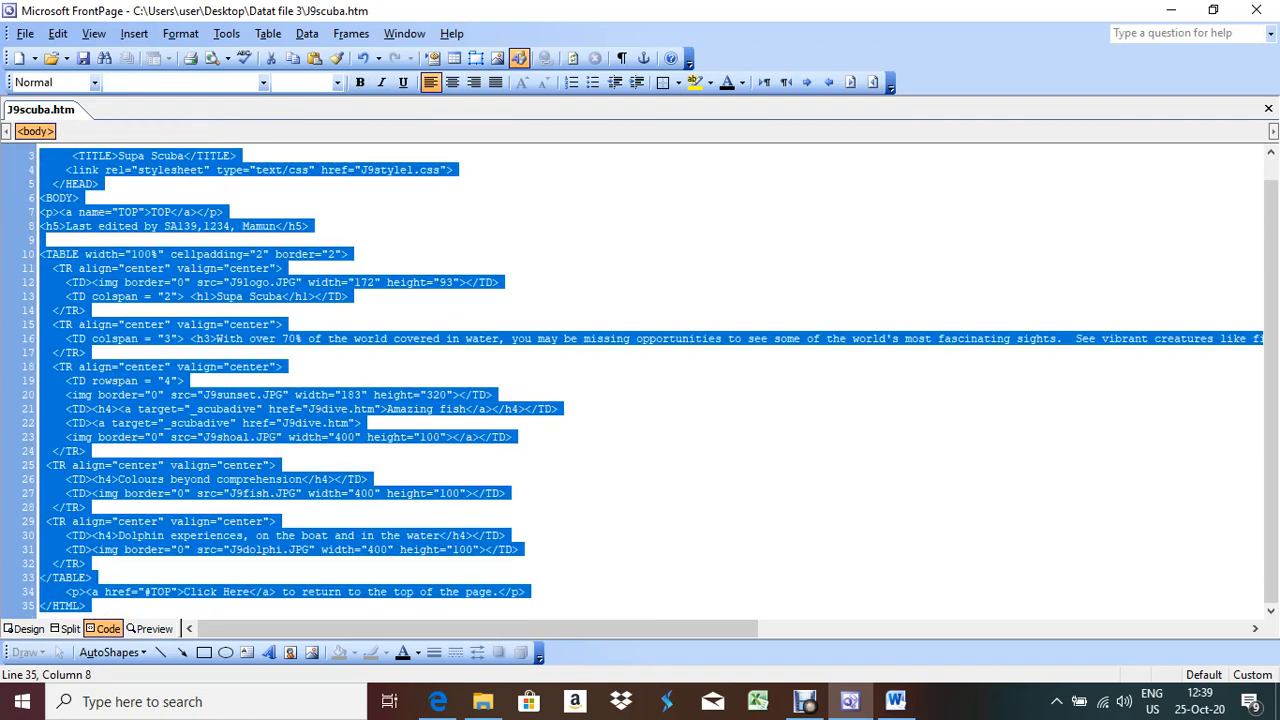
left_click(895, 701)
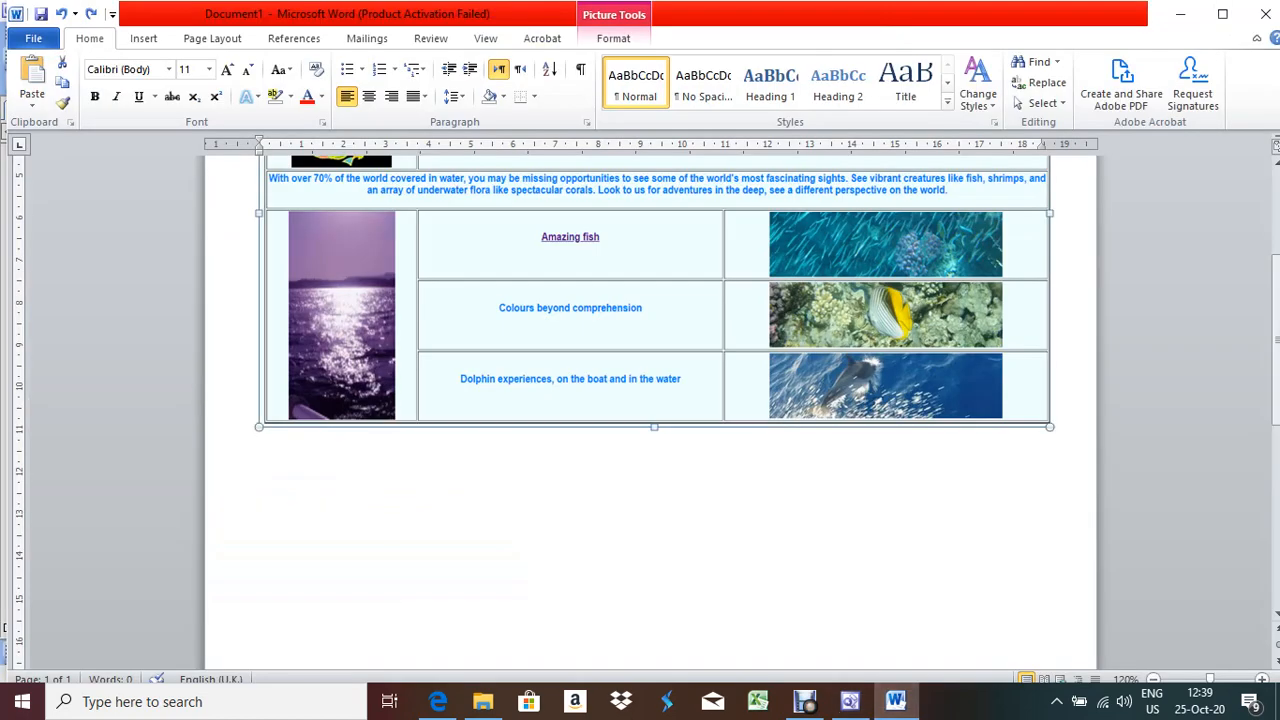
Paste the HTML source on a new line below the screenshot, then undo the old paste
double_click(721, 493)
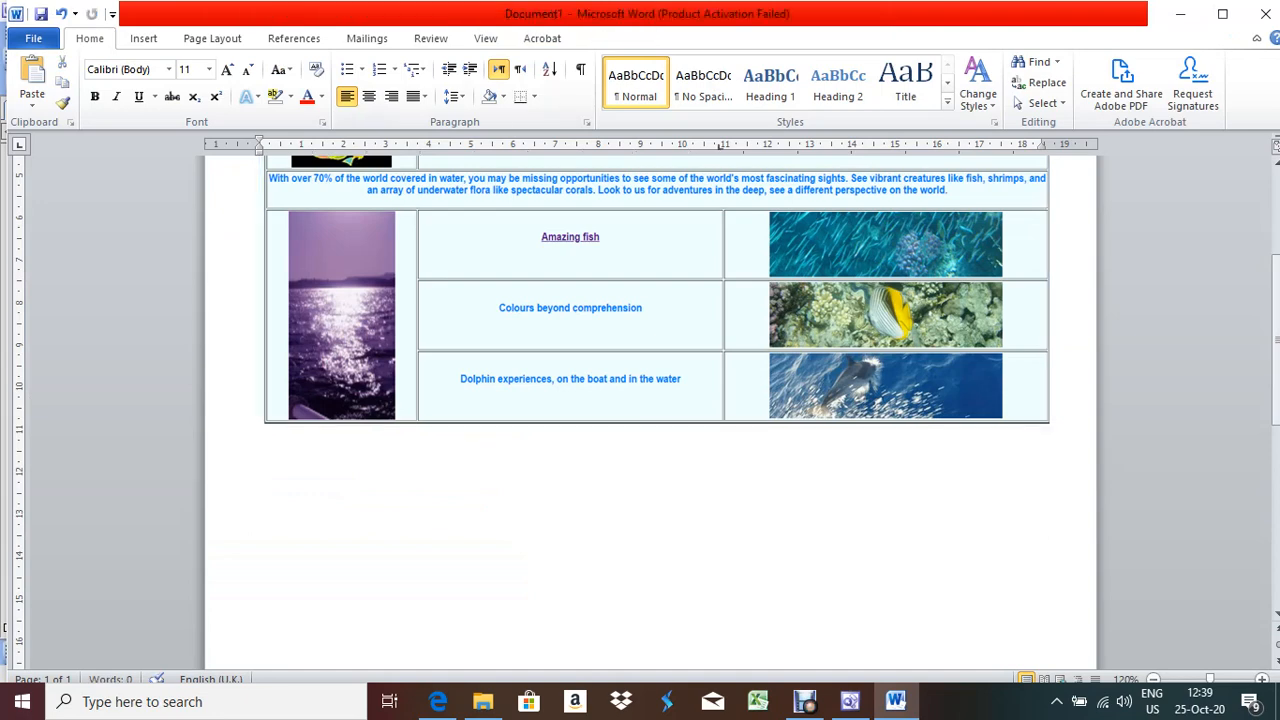
key("Return")
key("ctrl+v")
scroll(650, 400, "up", 10)
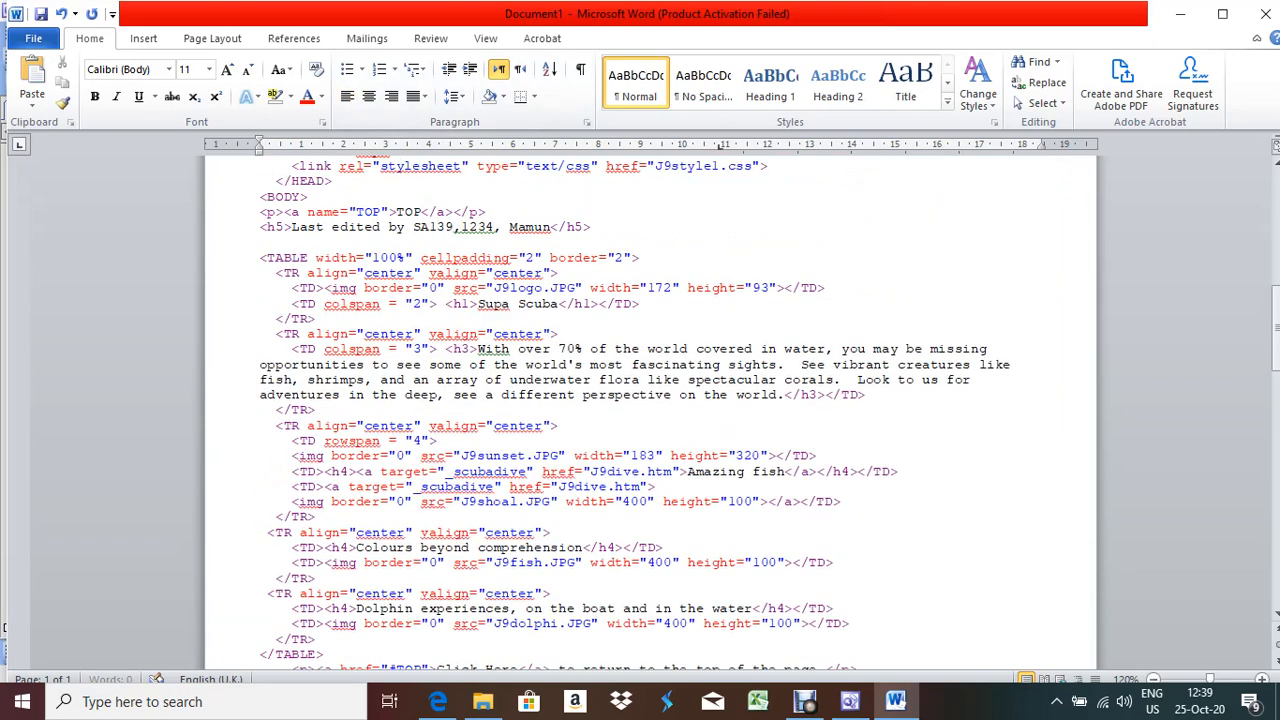
scroll(650, 400, "down", 4)
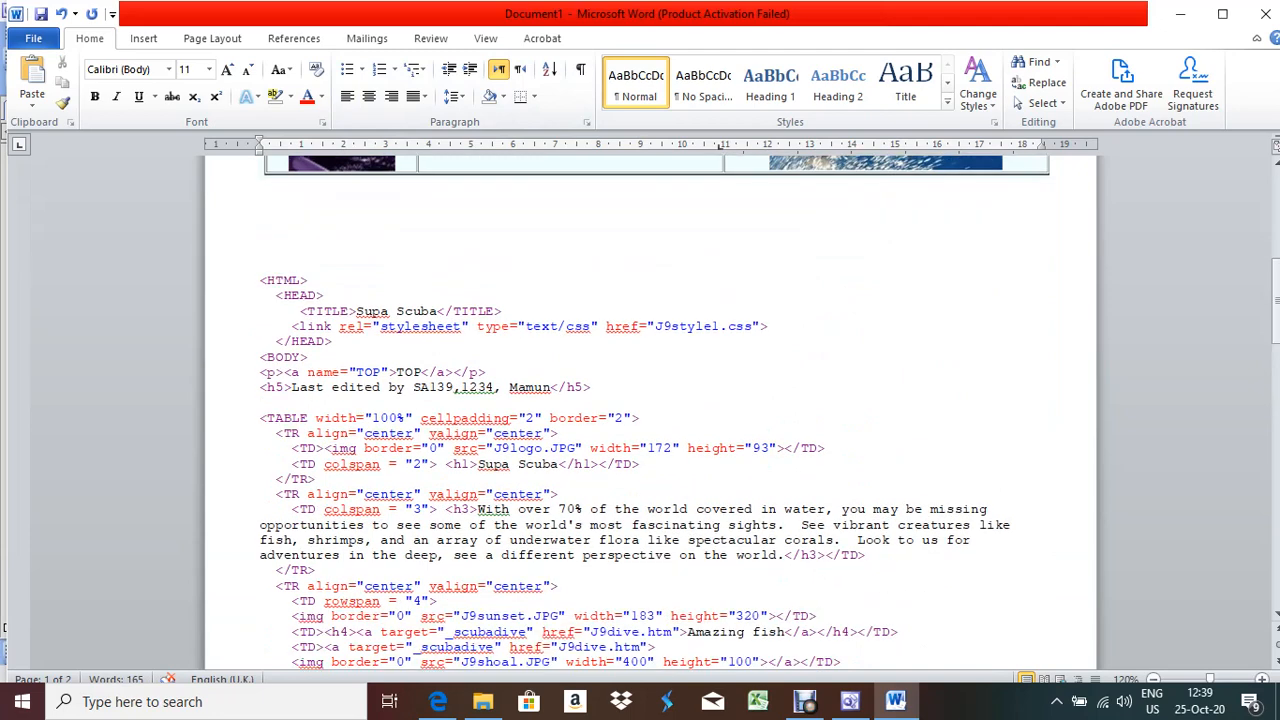
scroll(650, 400, "down", 11)
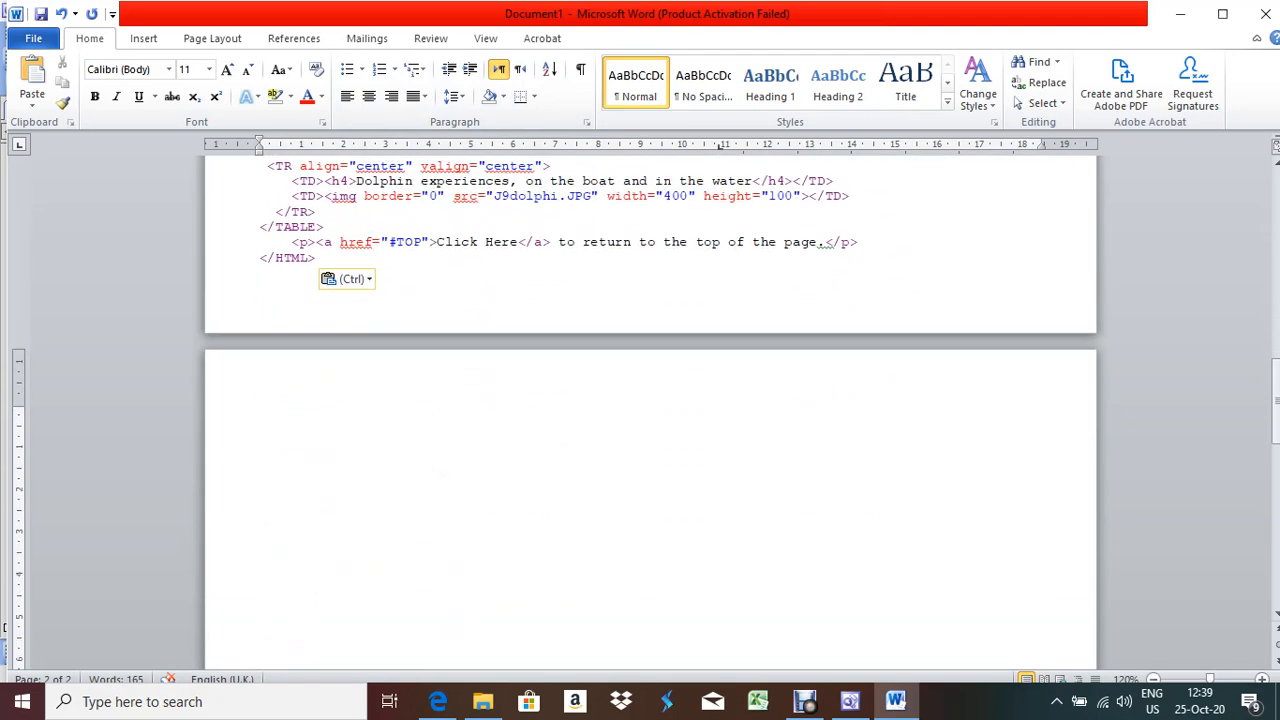
left_click(317, 258)
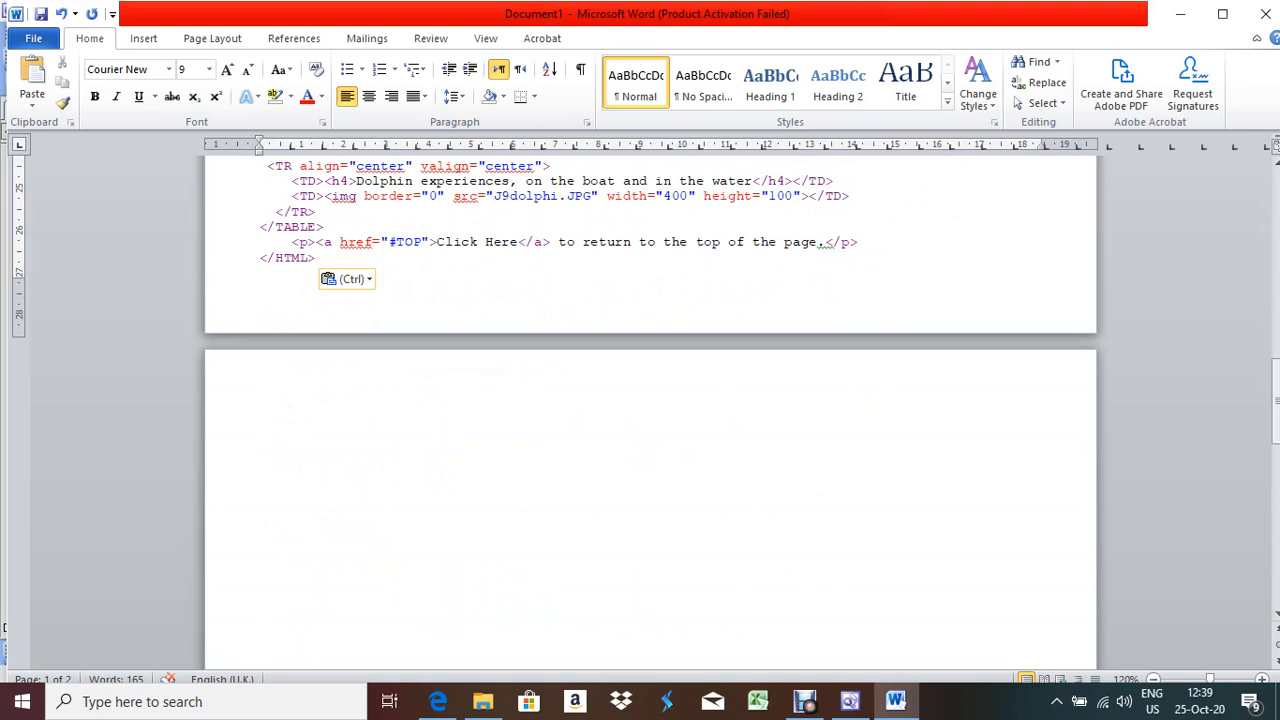
key("ctrl+z")
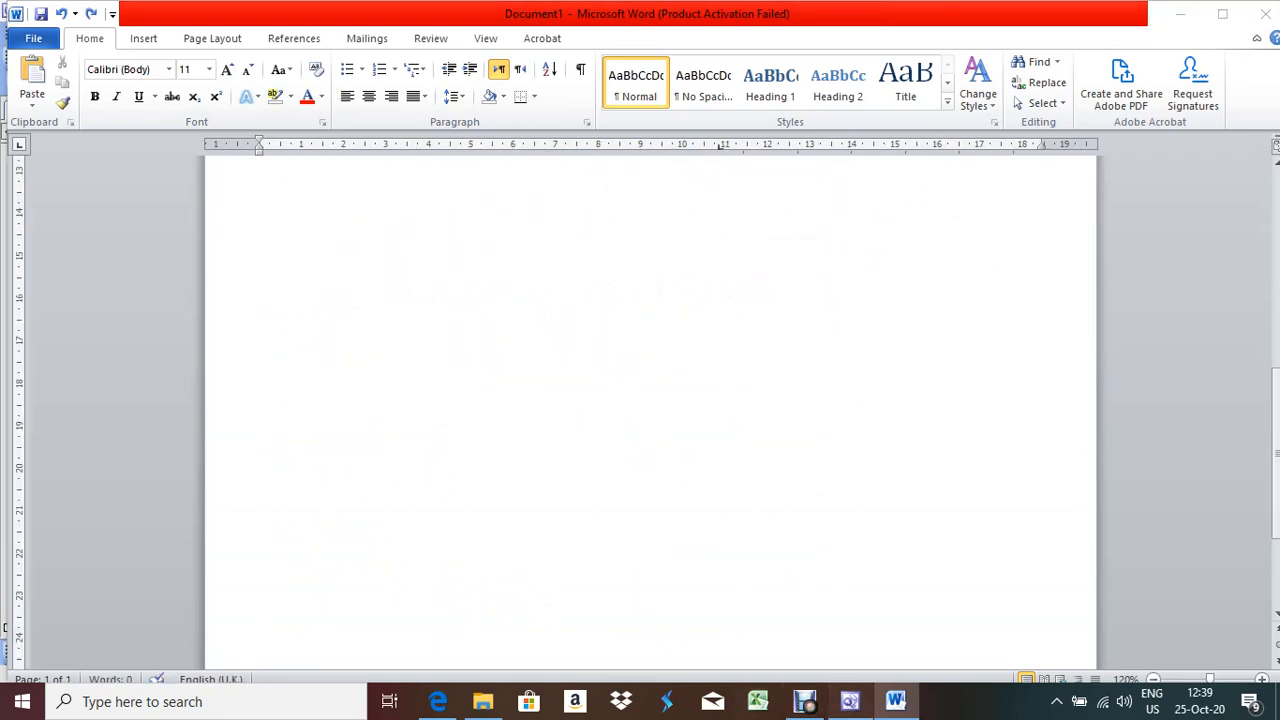
Reselect all of J9scuba.htm's code in FrontPage and paste it into Word
left_click(850, 701)
left_click(184, 380)
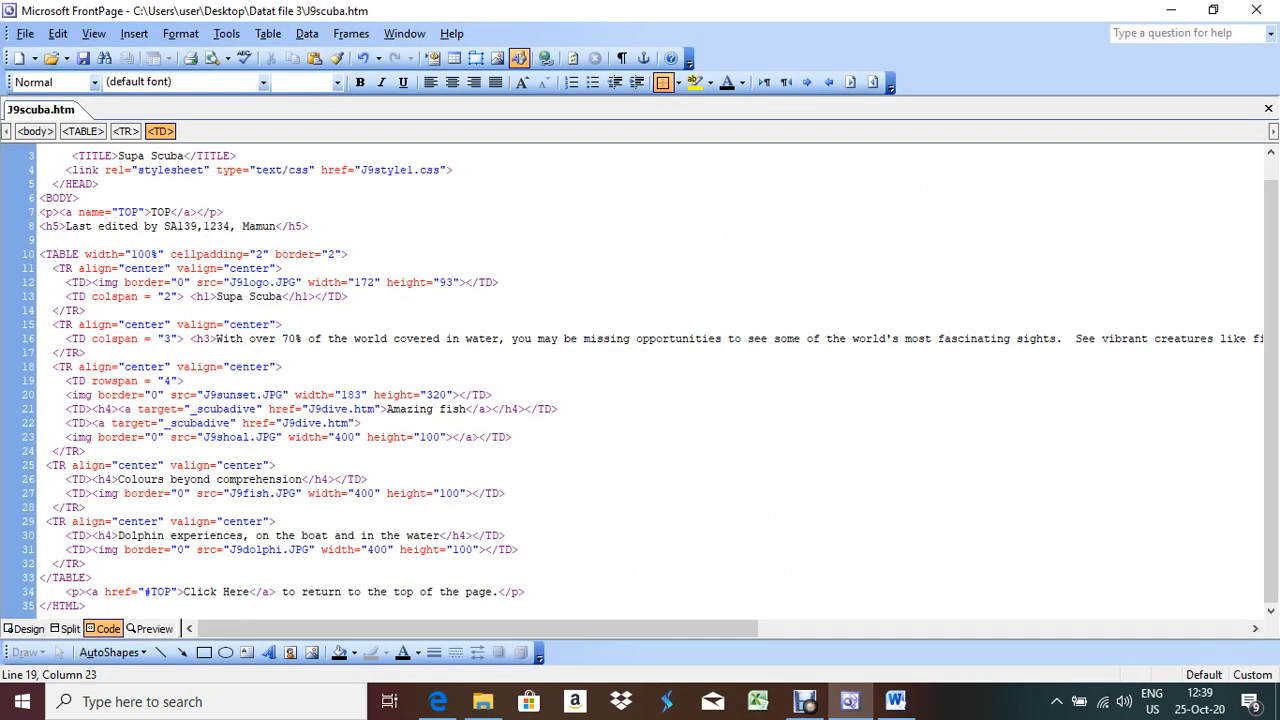
key("ctrl+a")
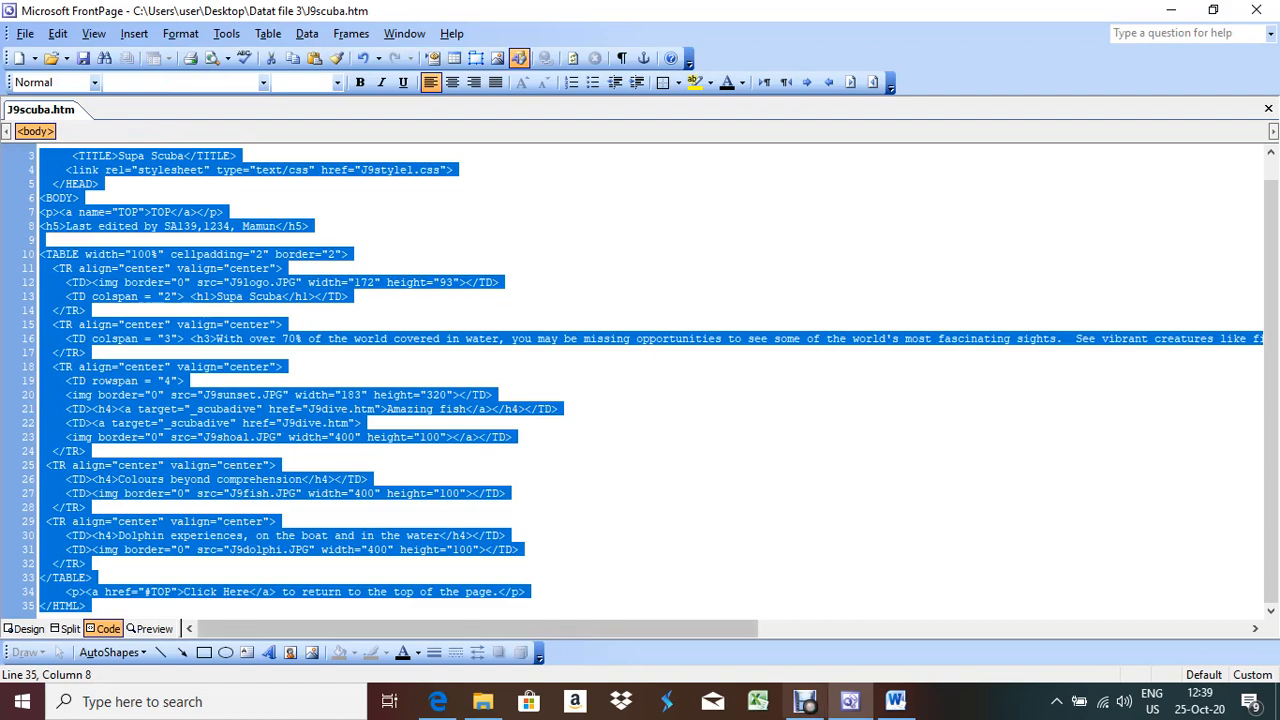
left_click(895, 701)
key("ctrl+v")
scroll(650, 400, "up", 10)
Remove the tab before the J9style1.css link line and select that line
scroll(650, 400, "up", 15)
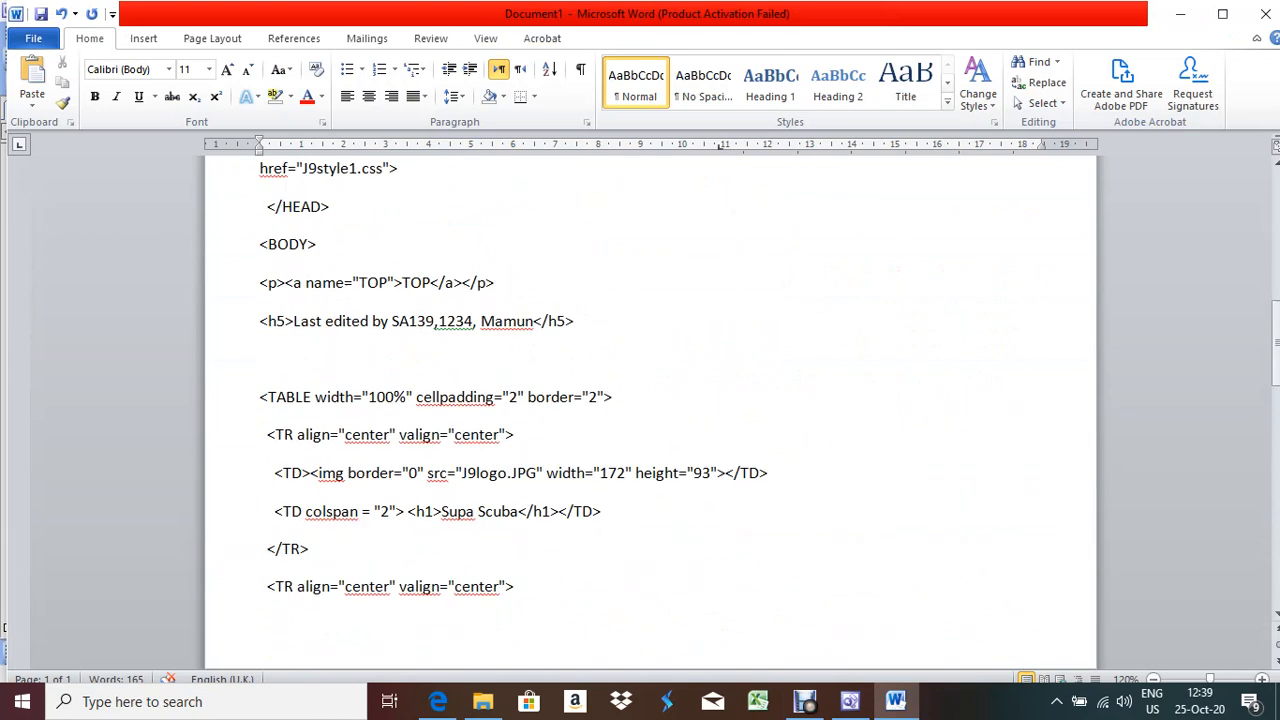
scroll(650, 400, "down", 6)
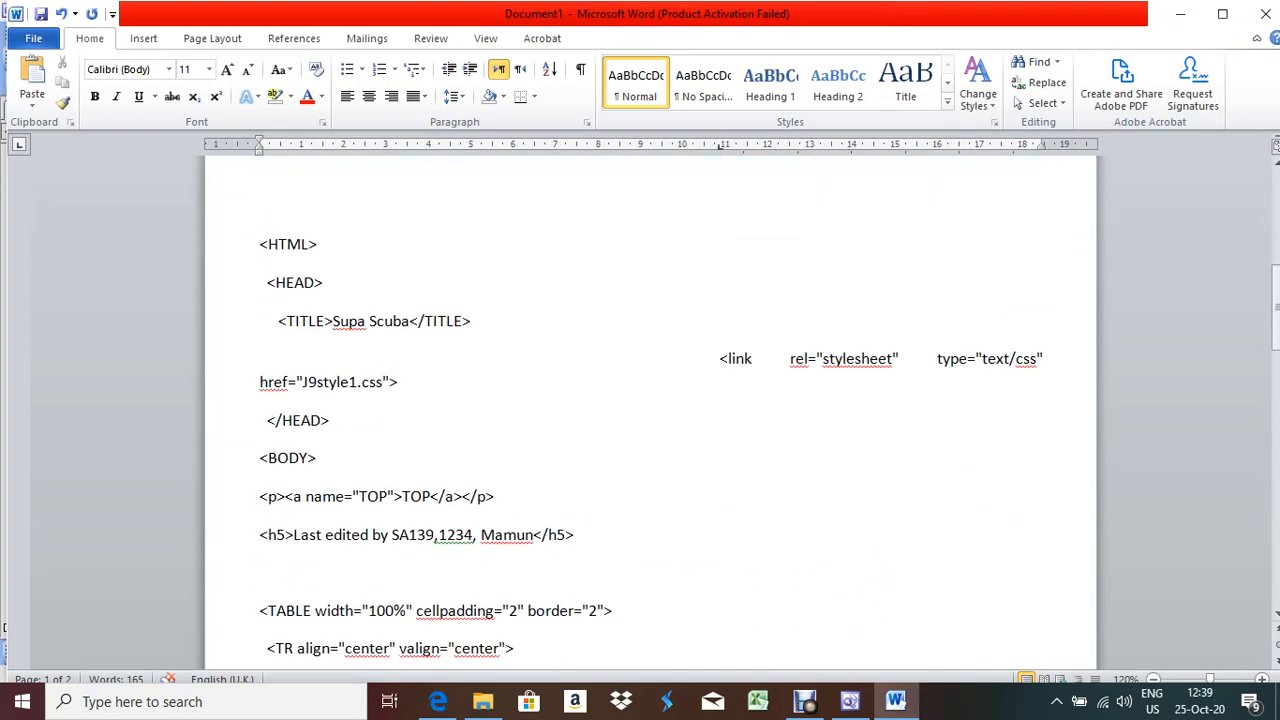
key("BackSpace")
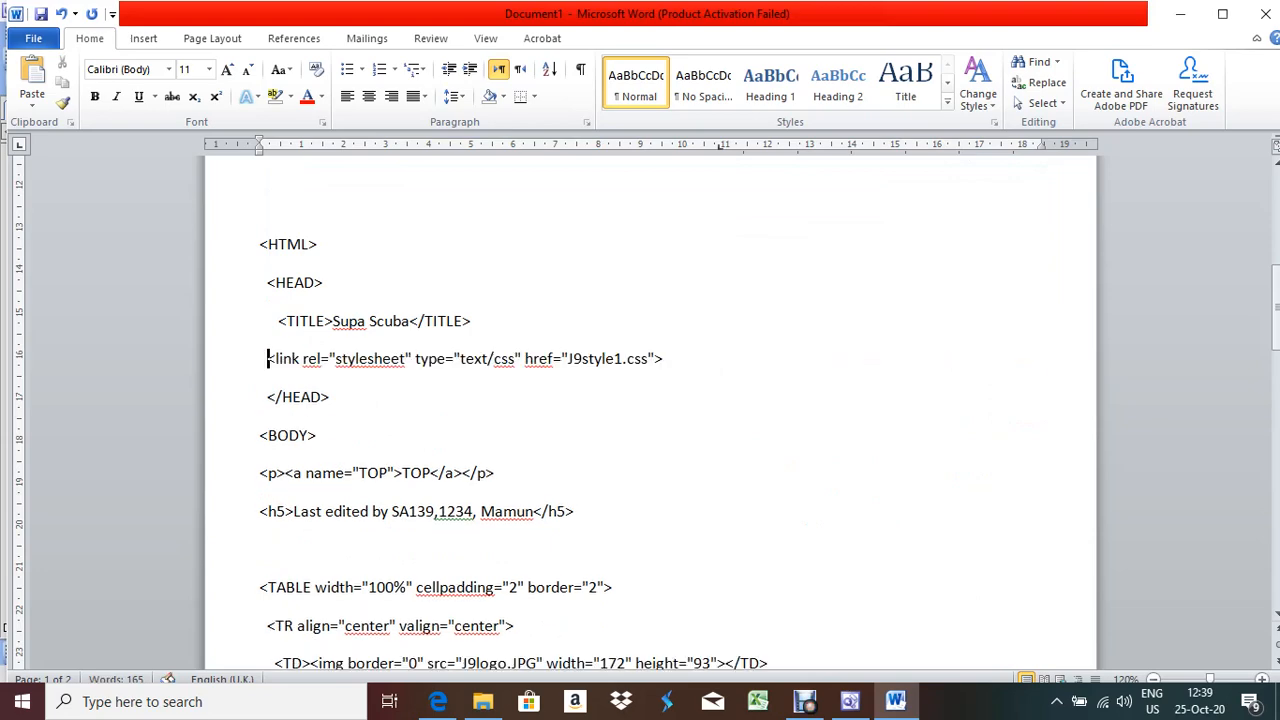
scroll(650, 400, "down", 3)
scroll(650, 400, "up", 5)
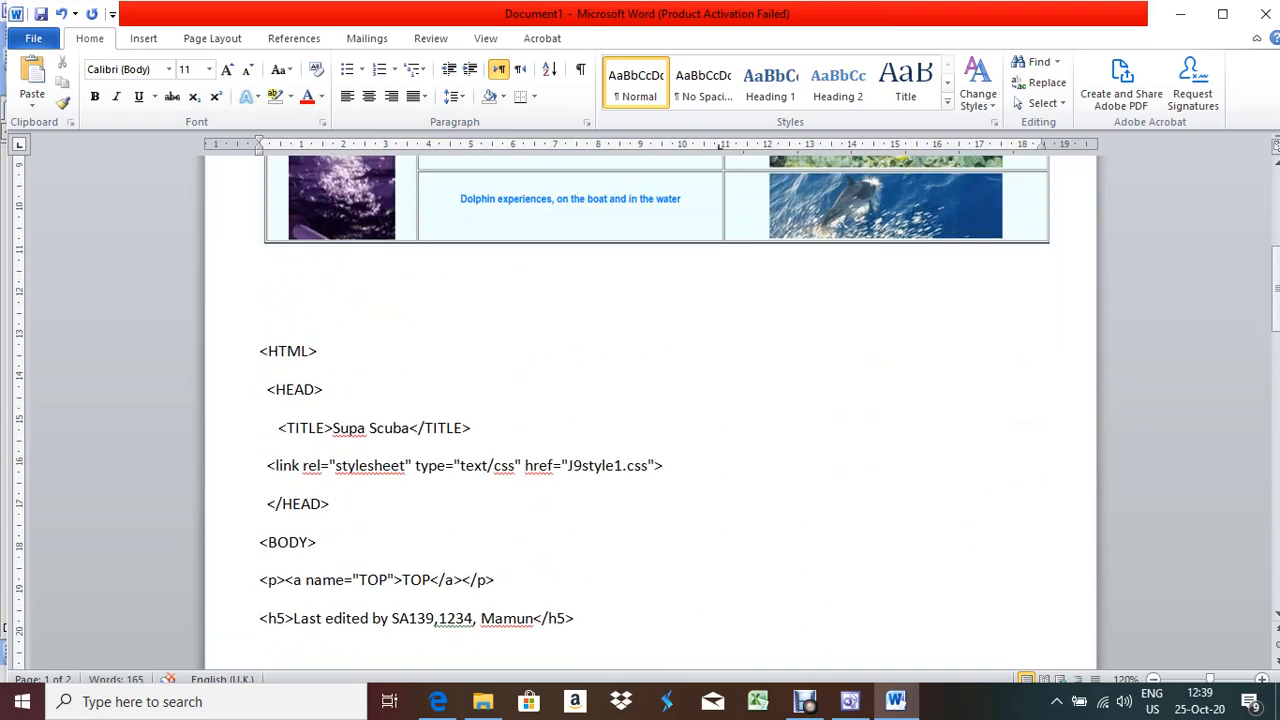
scroll(650, 400, "up", 1)
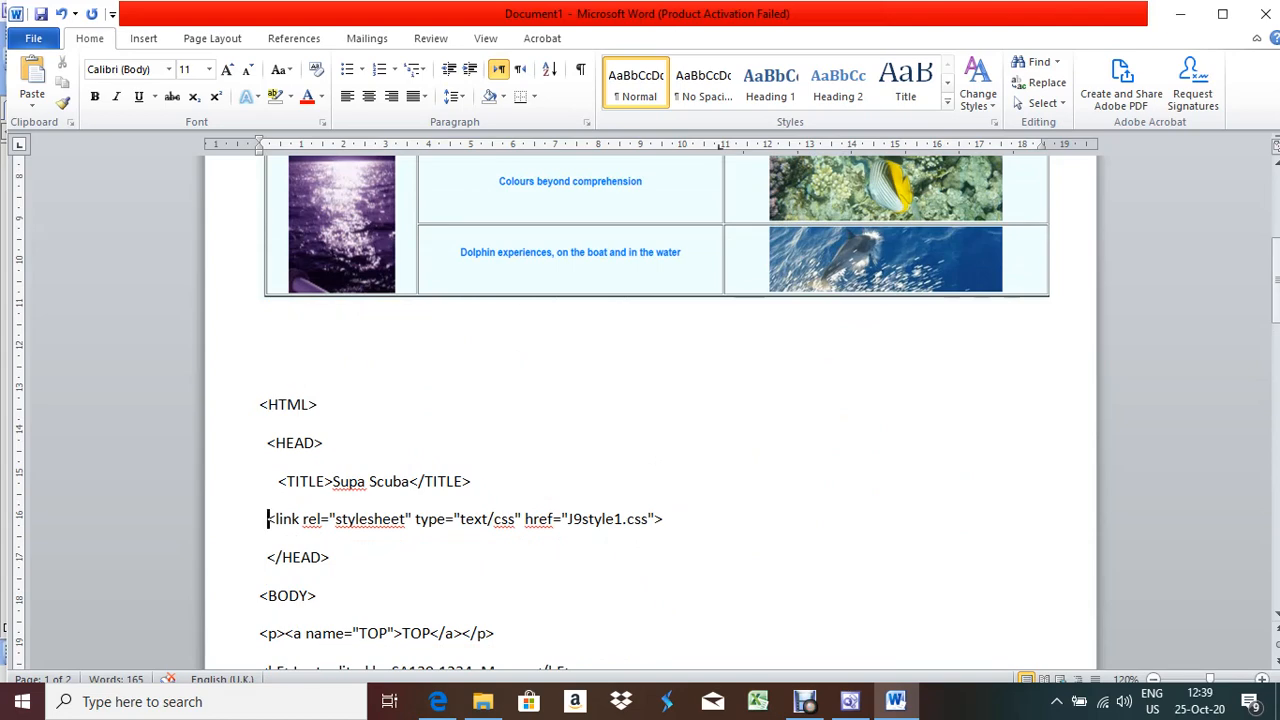
scroll(650, 400, "down", 2)
left_click_drag(665, 412, 261, 375)
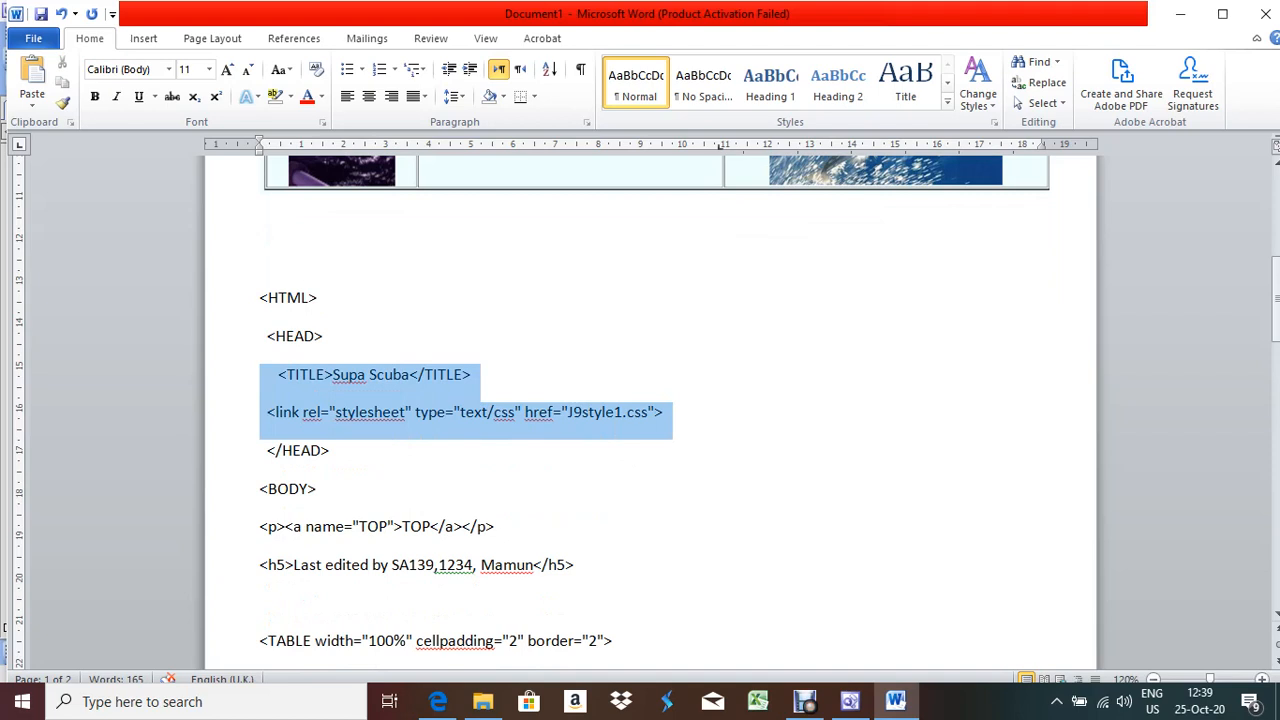
left_click_drag(261, 375, 262, 411)
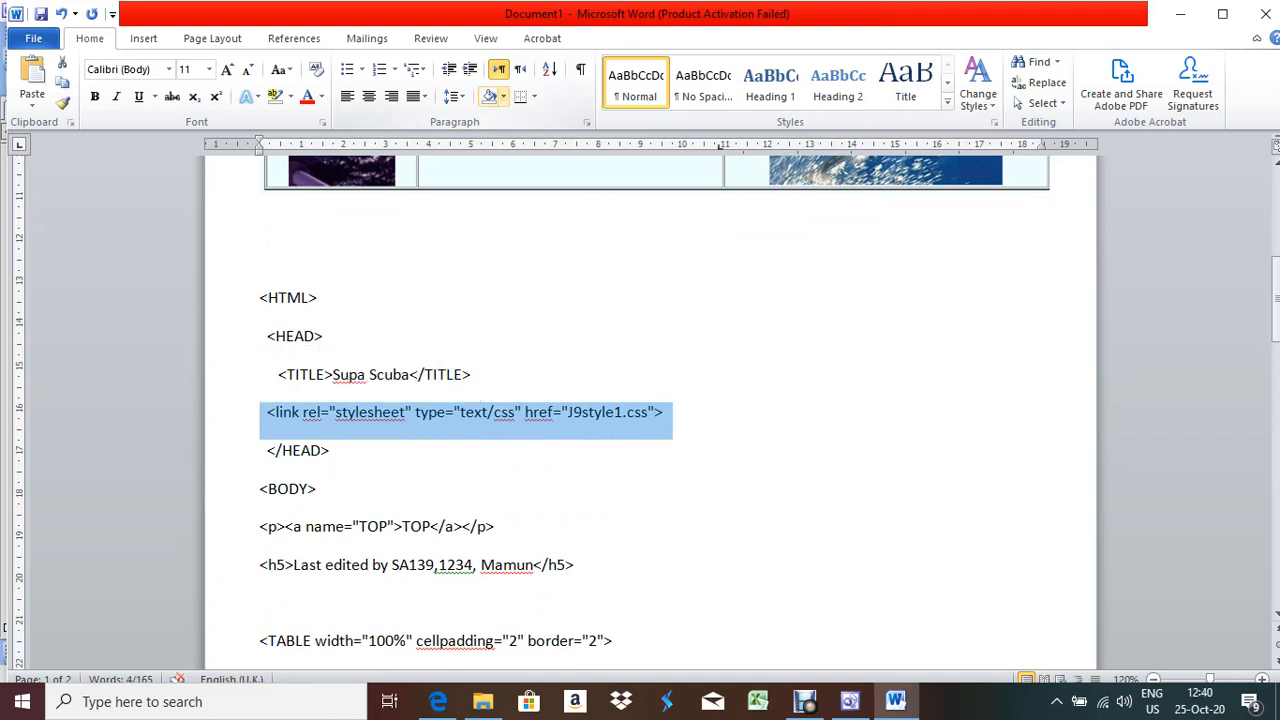
Shade the stylesheet link line and the TOP anchor and h5 lines grey
left_click(503, 96)
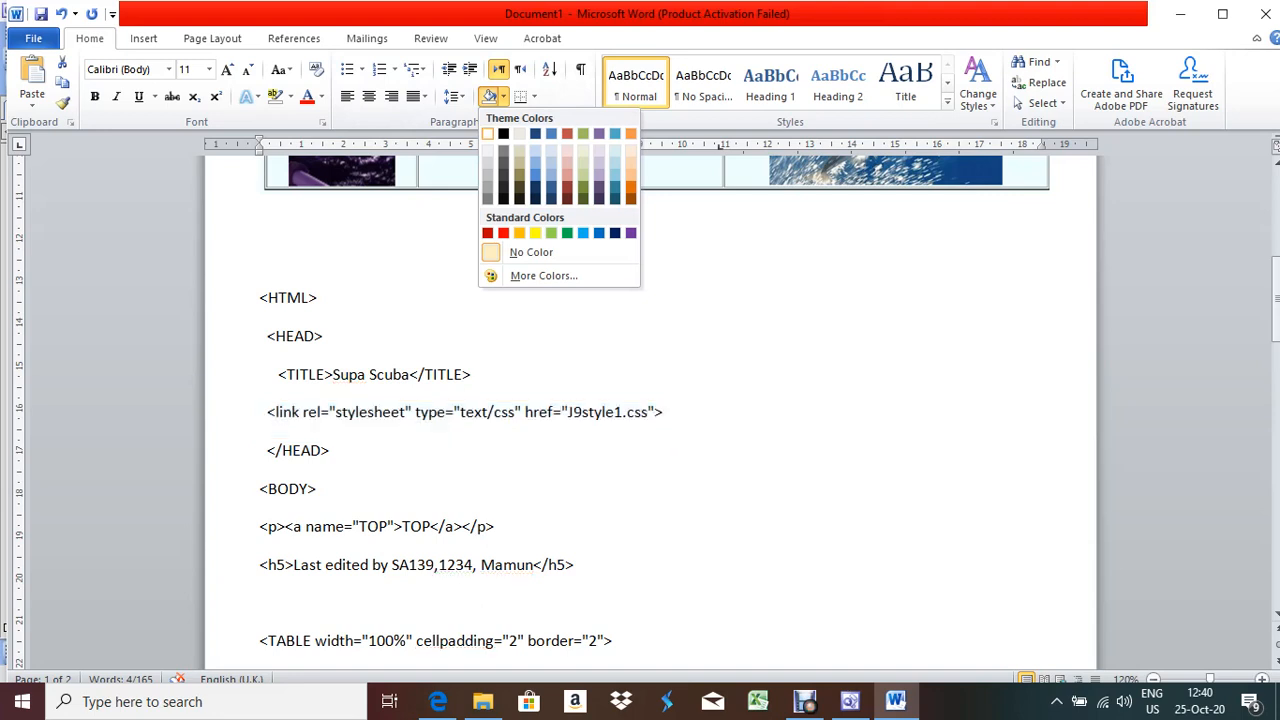
left_click(487, 176)
left_click(323, 336)
scroll(650, 400, "down", 3)
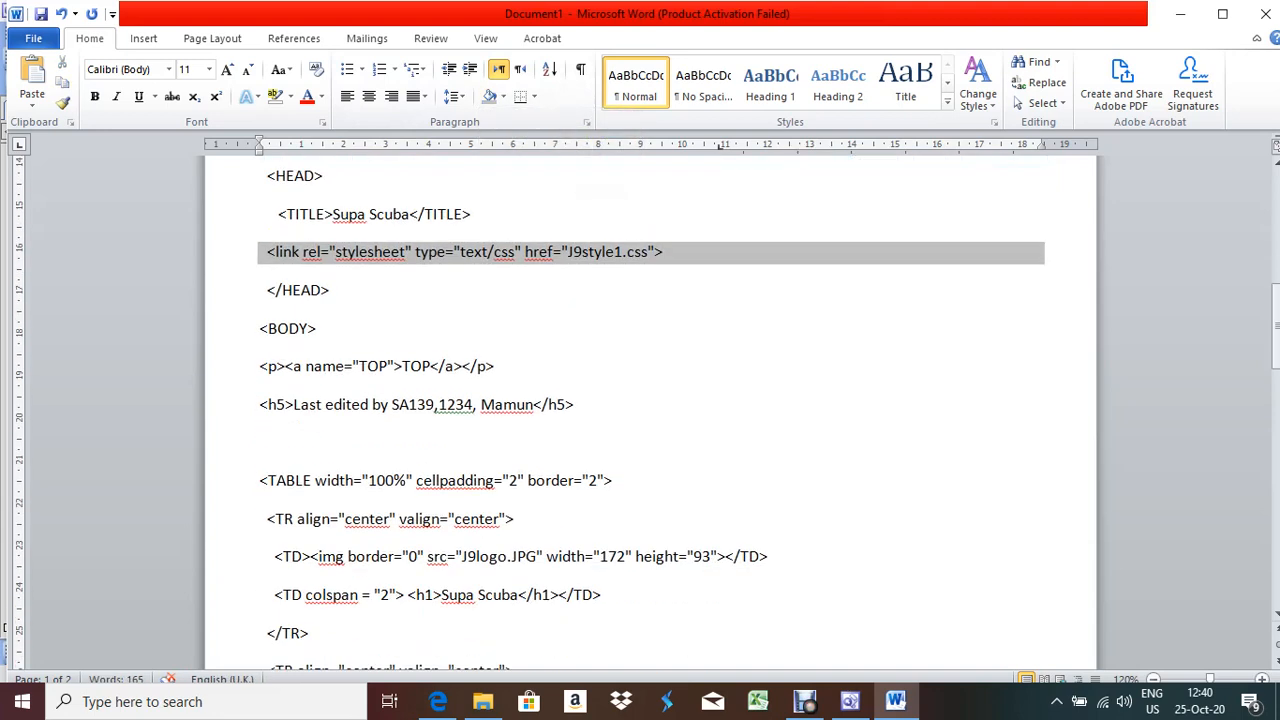
left_click_drag(259, 366, 584, 410)
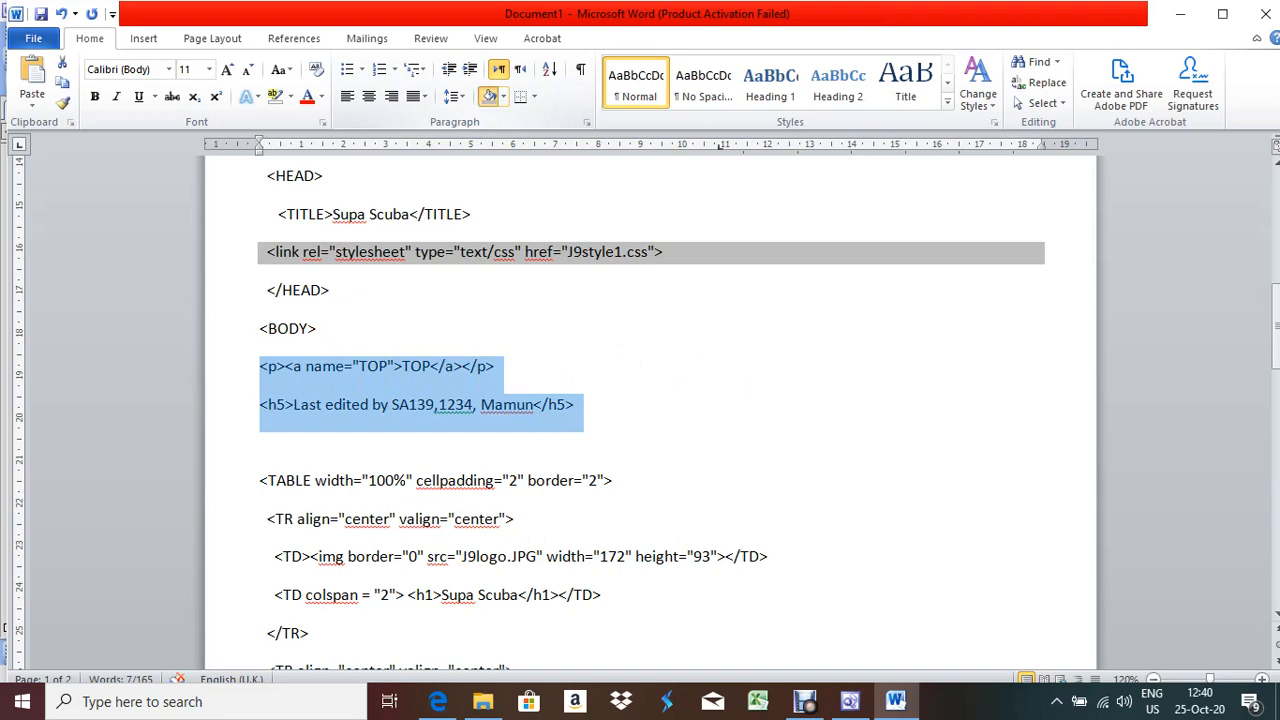
scroll(650, 400, "down", 2)
left_click(576, 298)
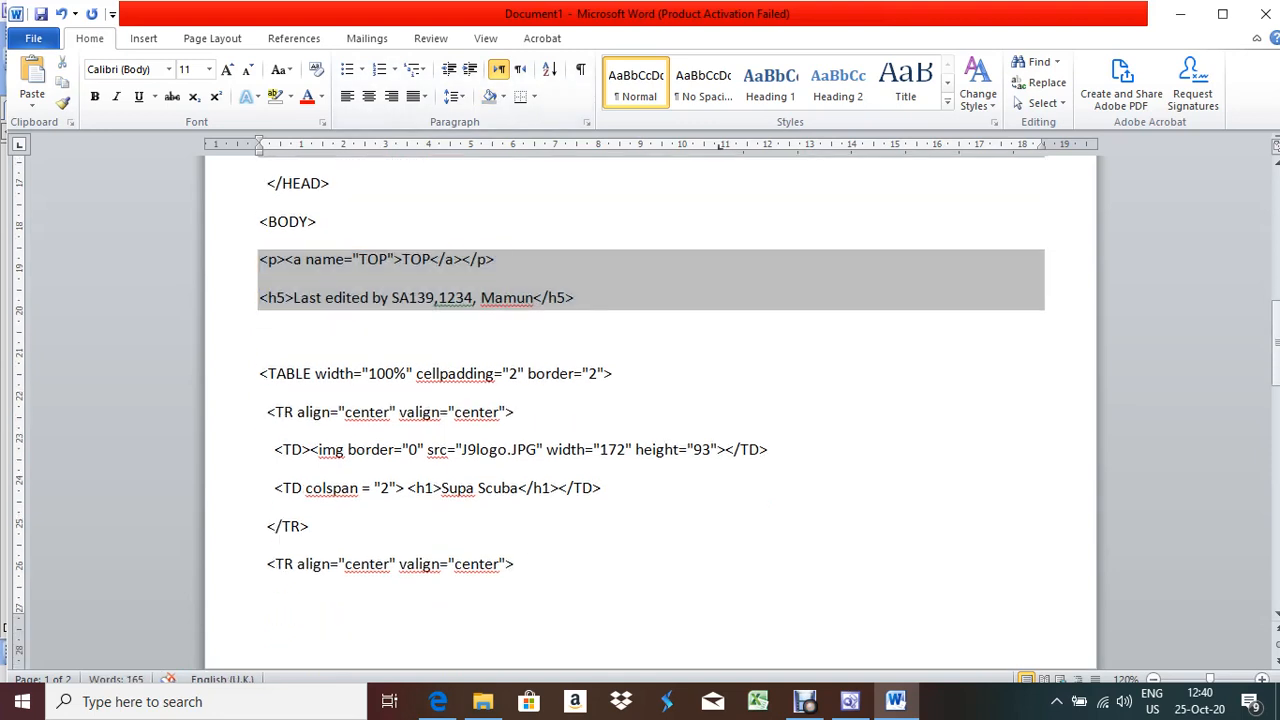
Shade the table's opening lines grey
scroll(650, 400, "down", 2)
left_click_drag(268, 266, 605, 381)
left_click(489, 97)
scroll(650, 400, "down", 5)
scroll(650, 400, "down", 7)
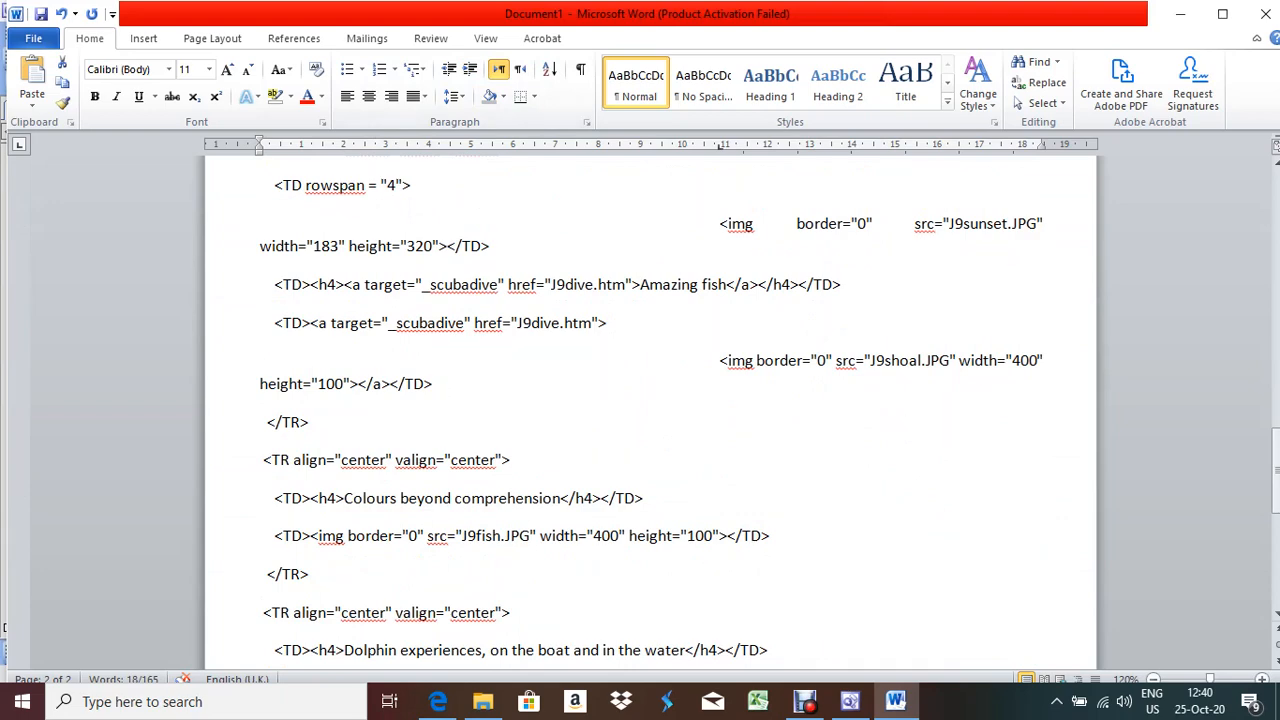
scroll(650, 400, "up", 16)
Clear the selection, review the shaded code, and close Word
left_click(318, 329)
scroll(650, 400, "up", 6)
scroll(650, 400, "down", 8)
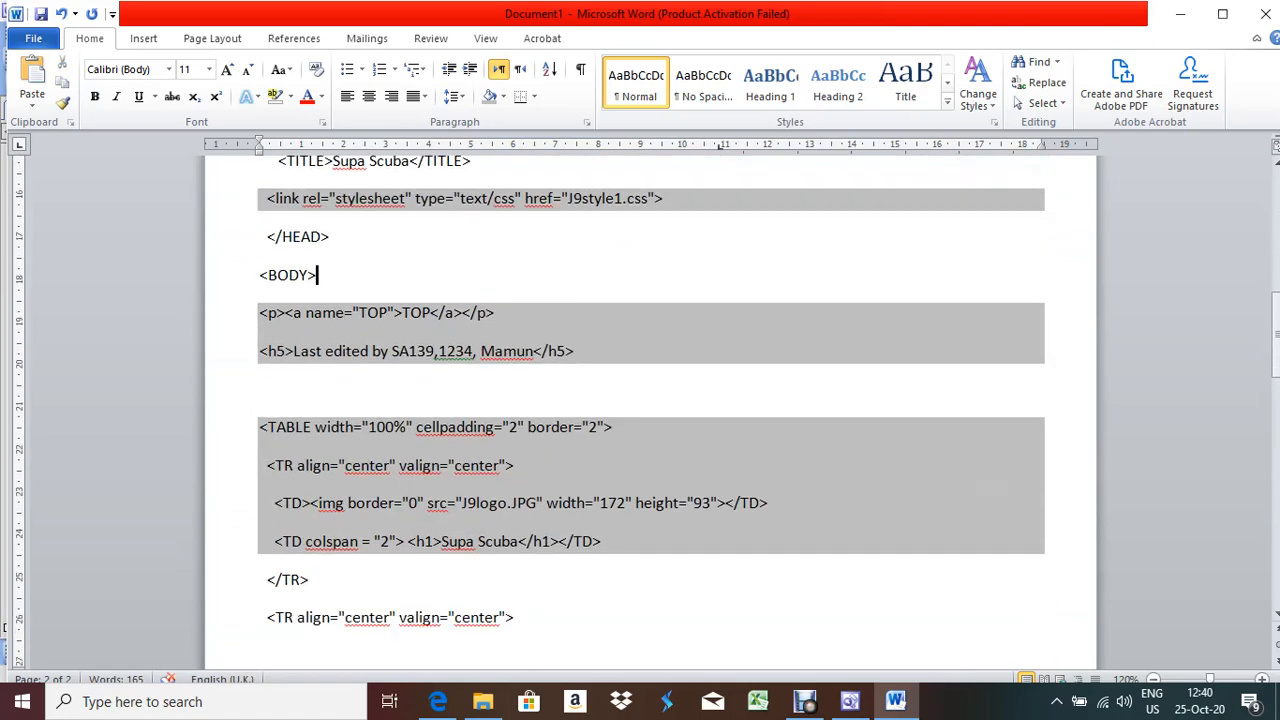
scroll(650, 400, "up", 10)
scroll(650, 400, "down", 5)
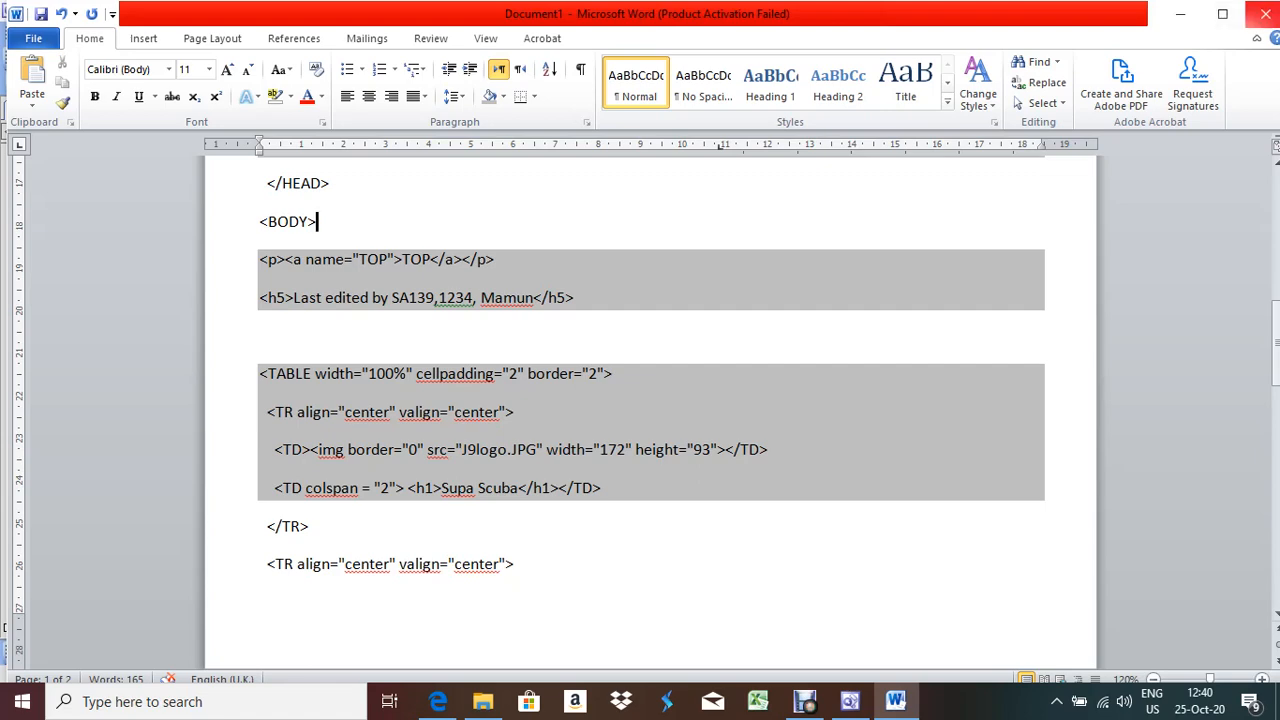
left_click(1265, 14)
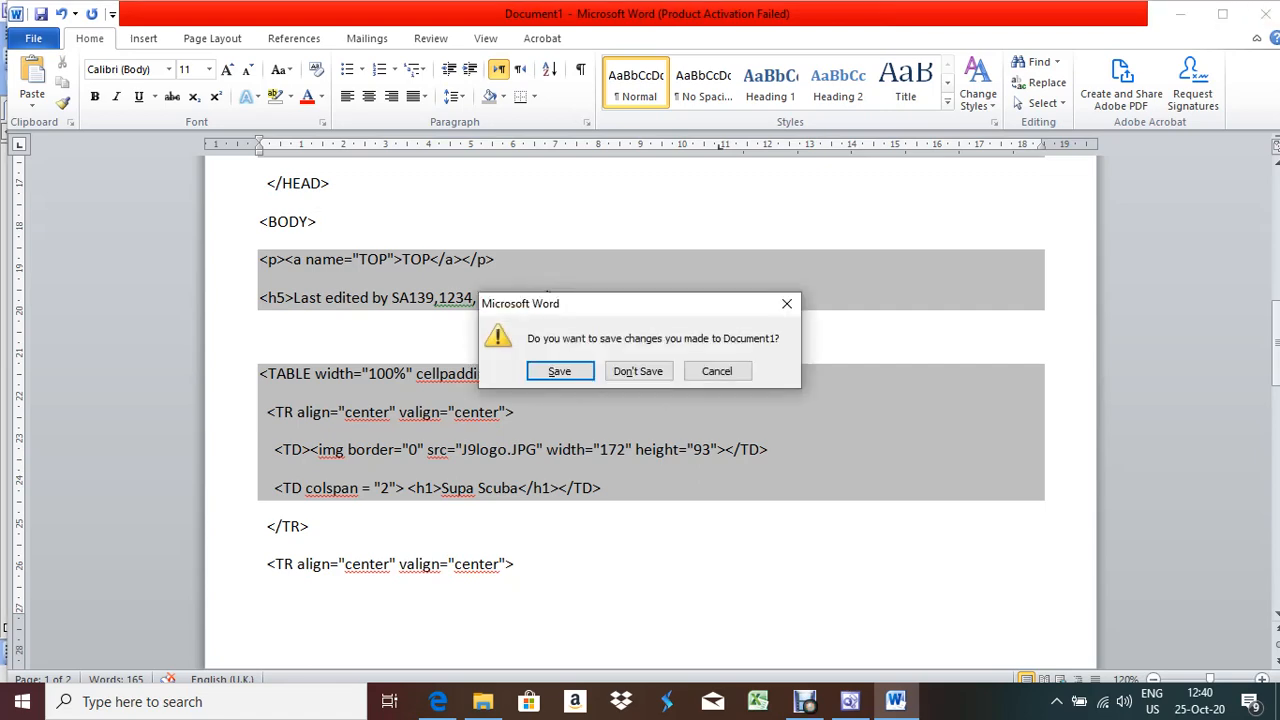
Discard the Word document unsaved and return FrontPage to Design view
left_click(638, 371)
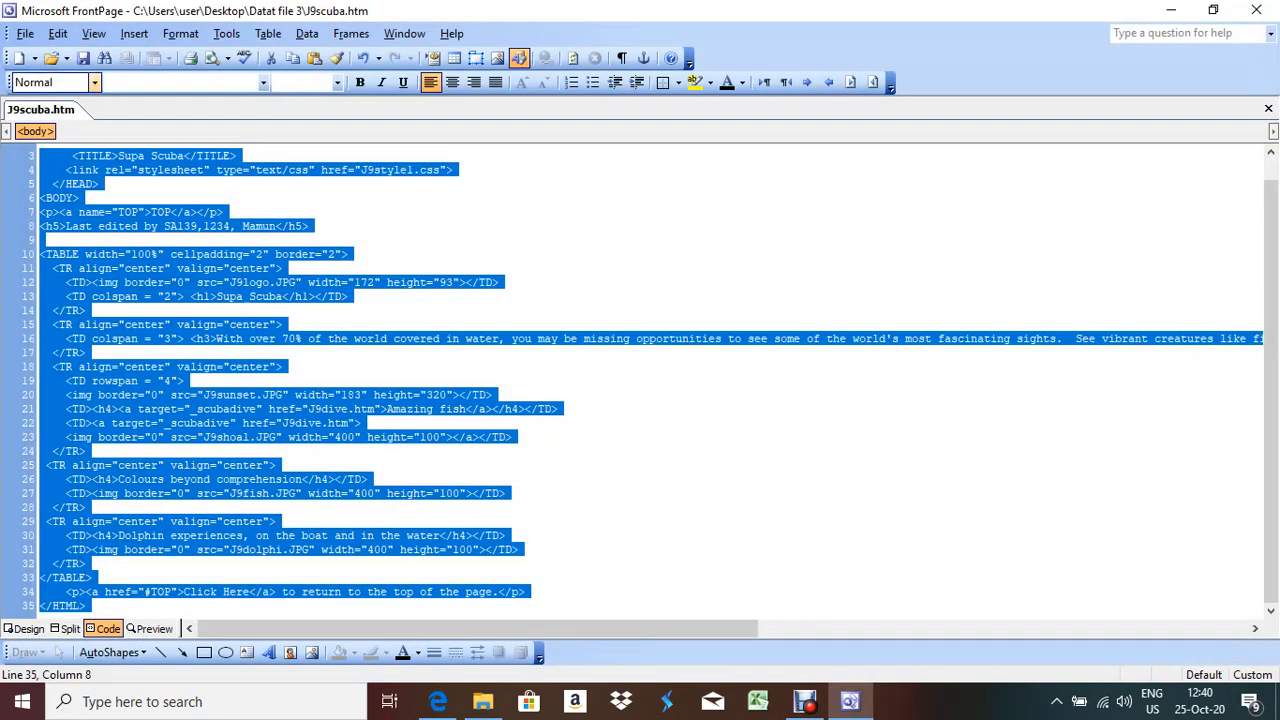
left_click(28, 628)
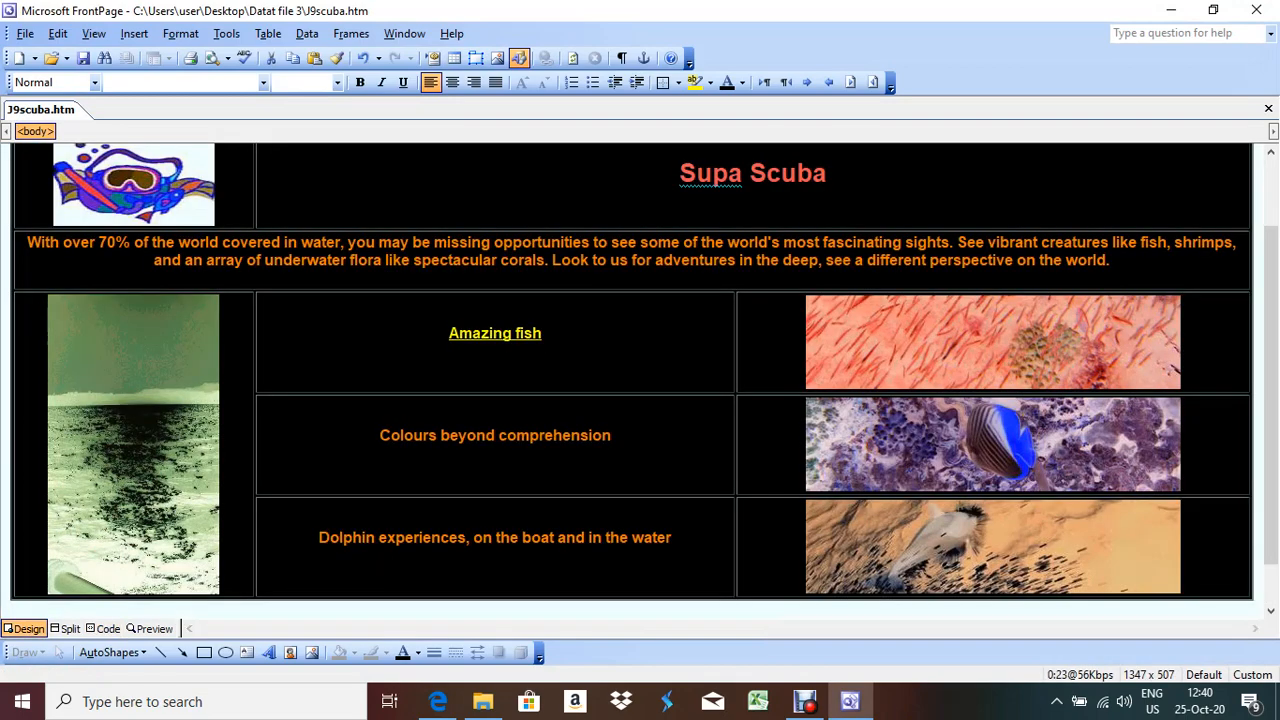
left_click(613, 436)
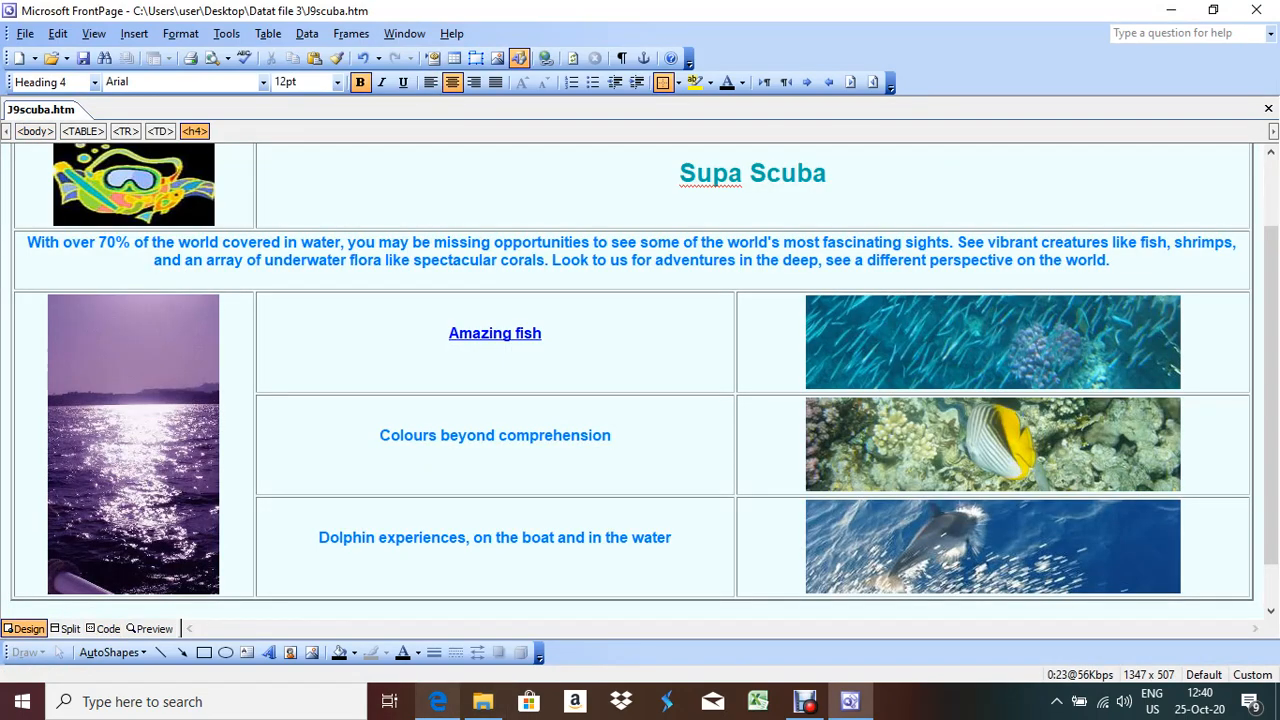
Check the task list in the PDF, then close J9scuba.htm in FrontPage
left_click(438, 701)
scroll(640, 400, "down", 1)
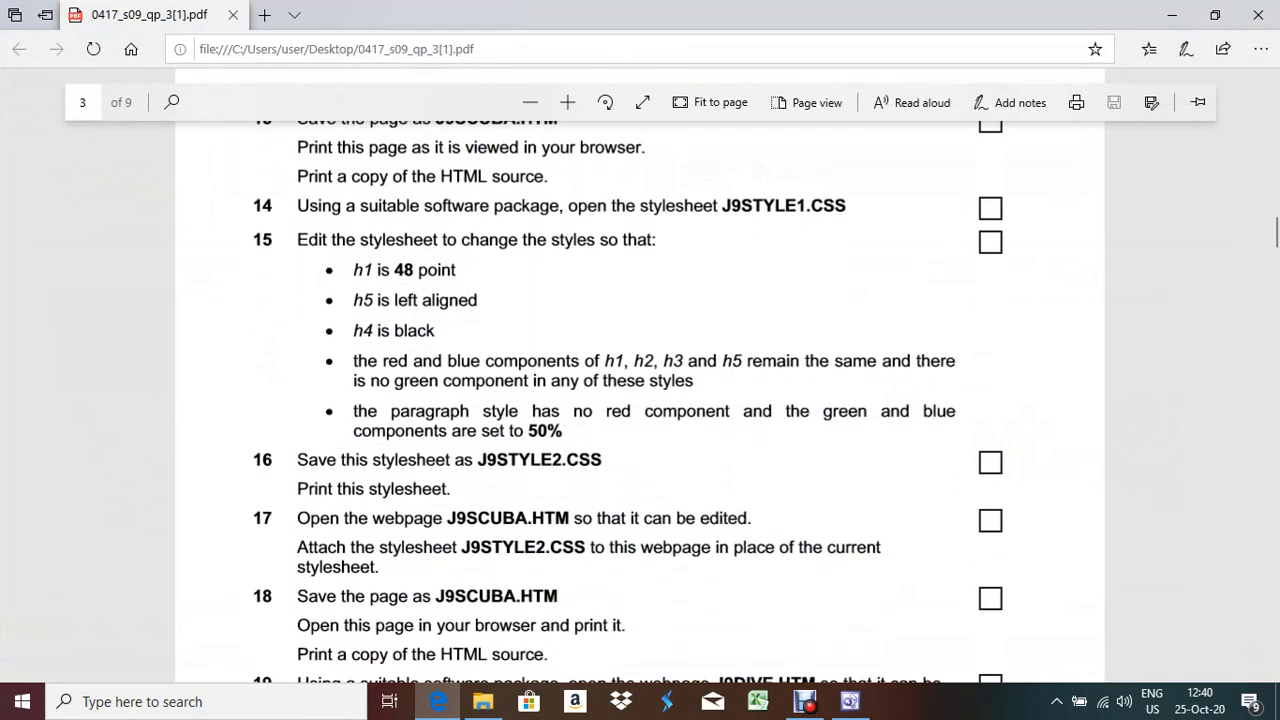
scroll(640, 400, "up", 2)
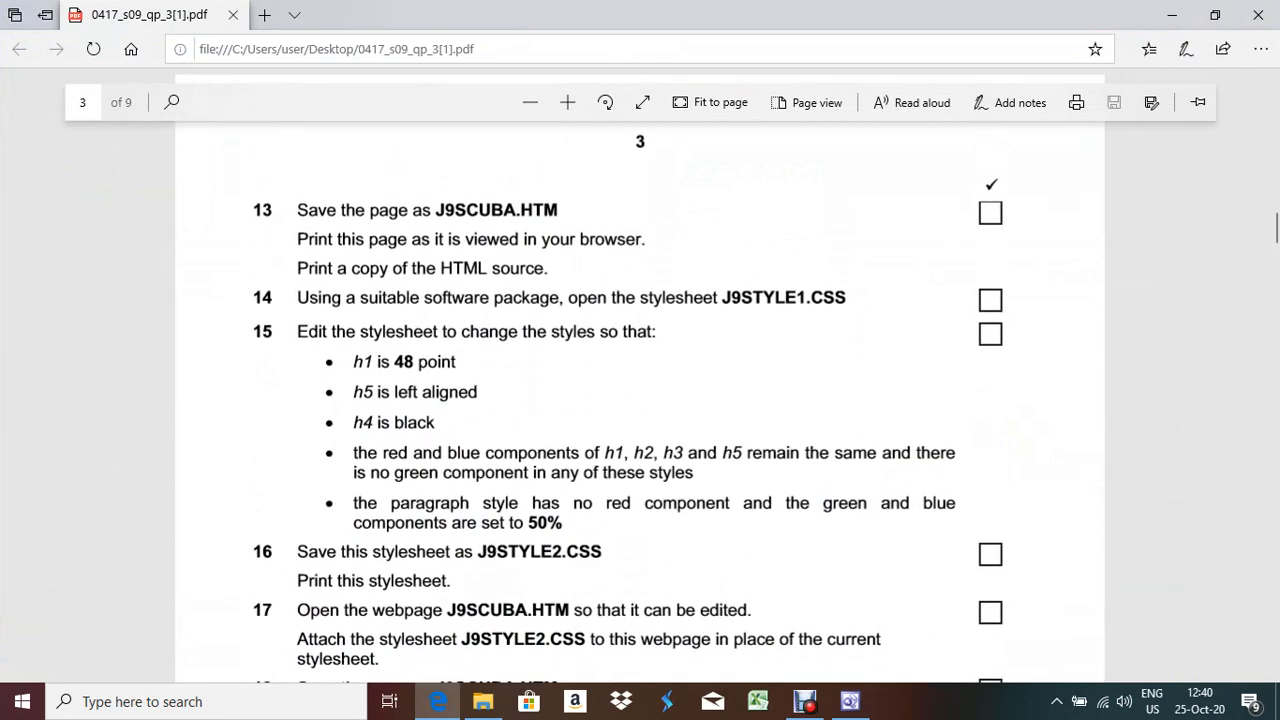
key("alt+Tab")
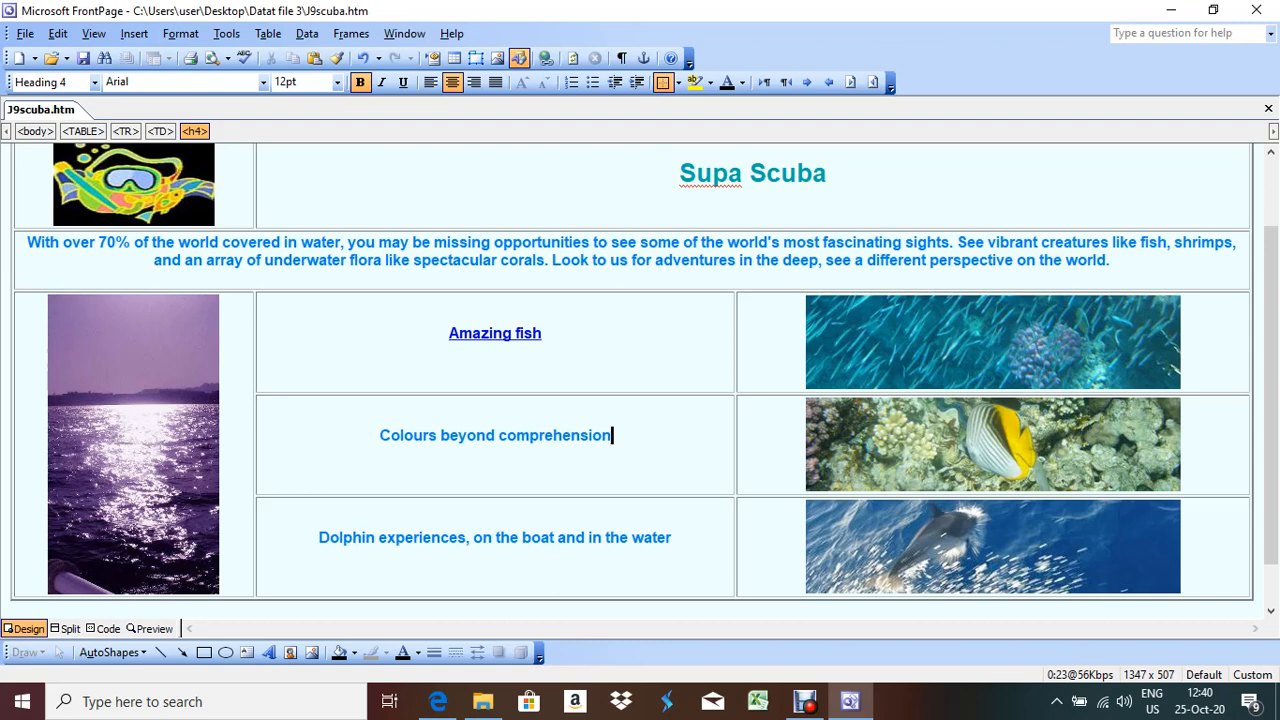
key("ctrl+F4")
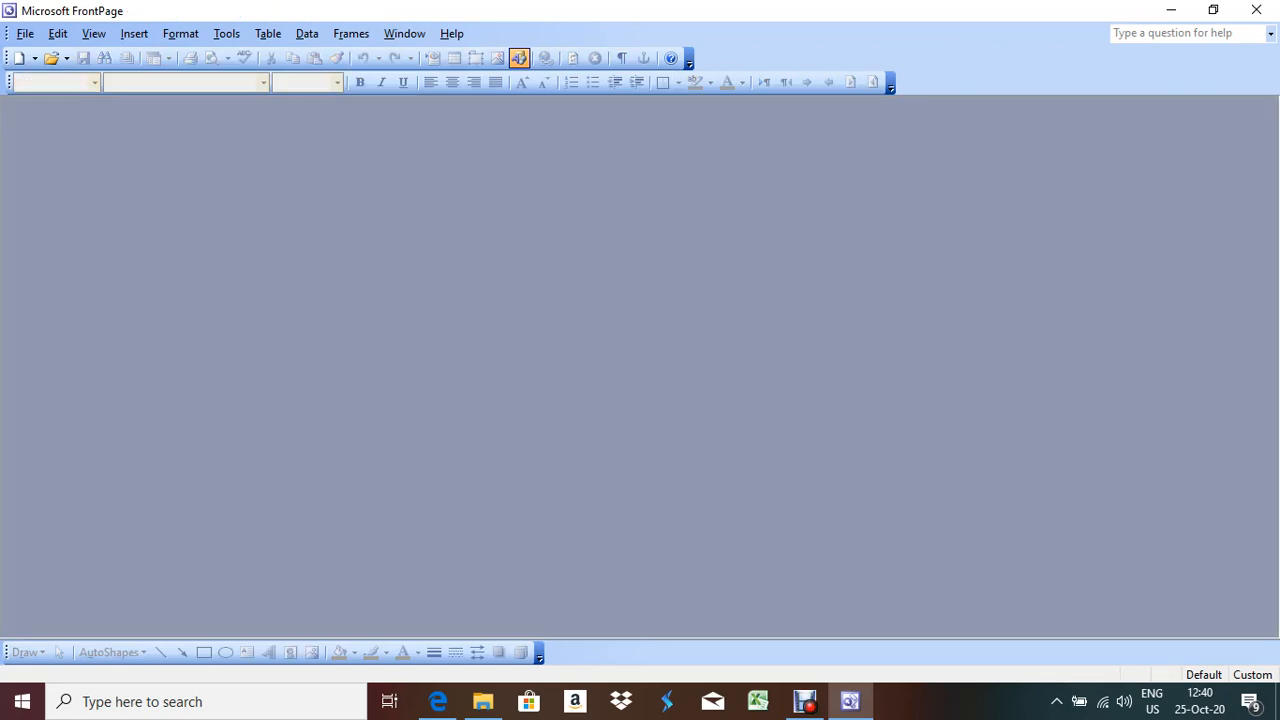
Open J9style1.css from the Datat file 3 folder via File > Open
key("alt+Tab")
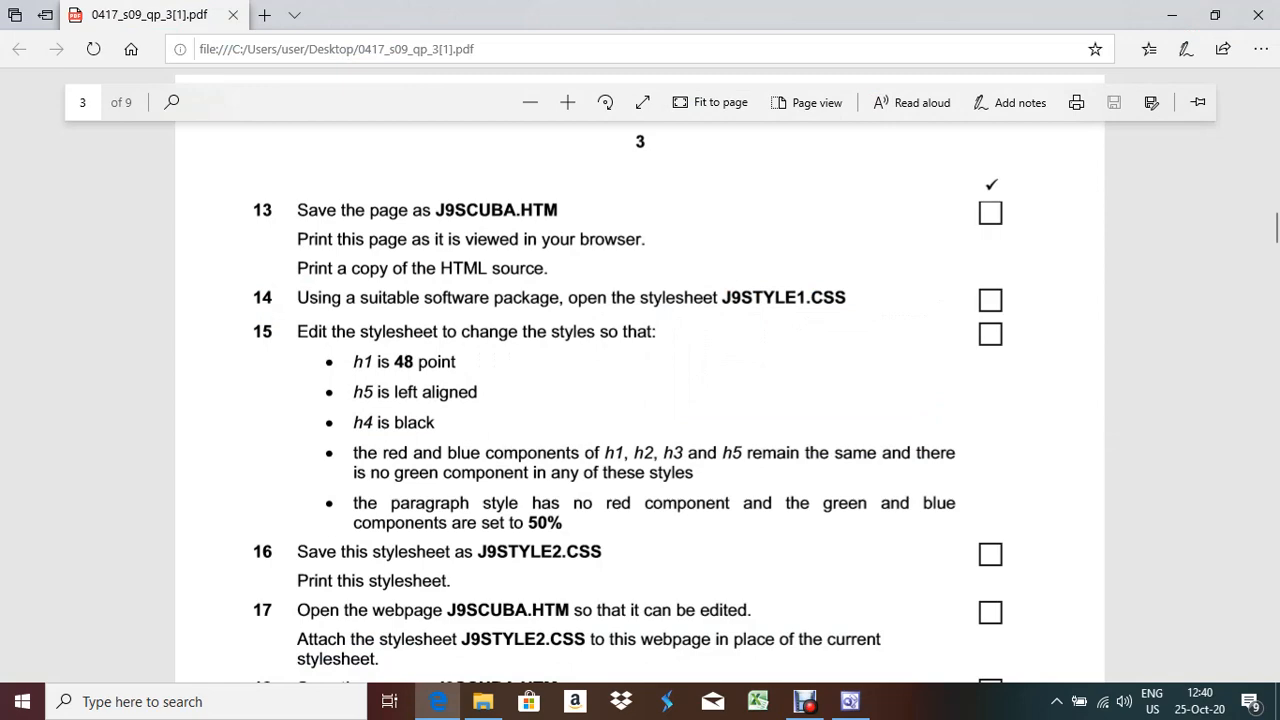
key("alt+Tab")
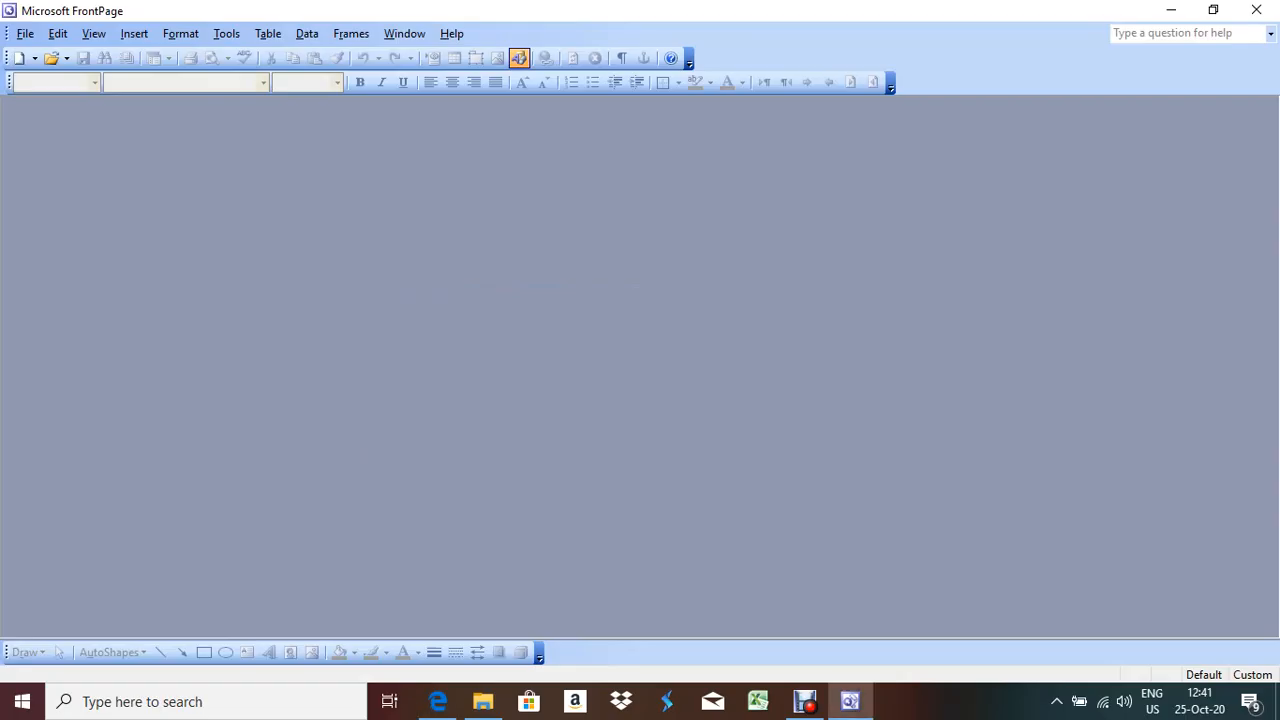
key("alt+f")
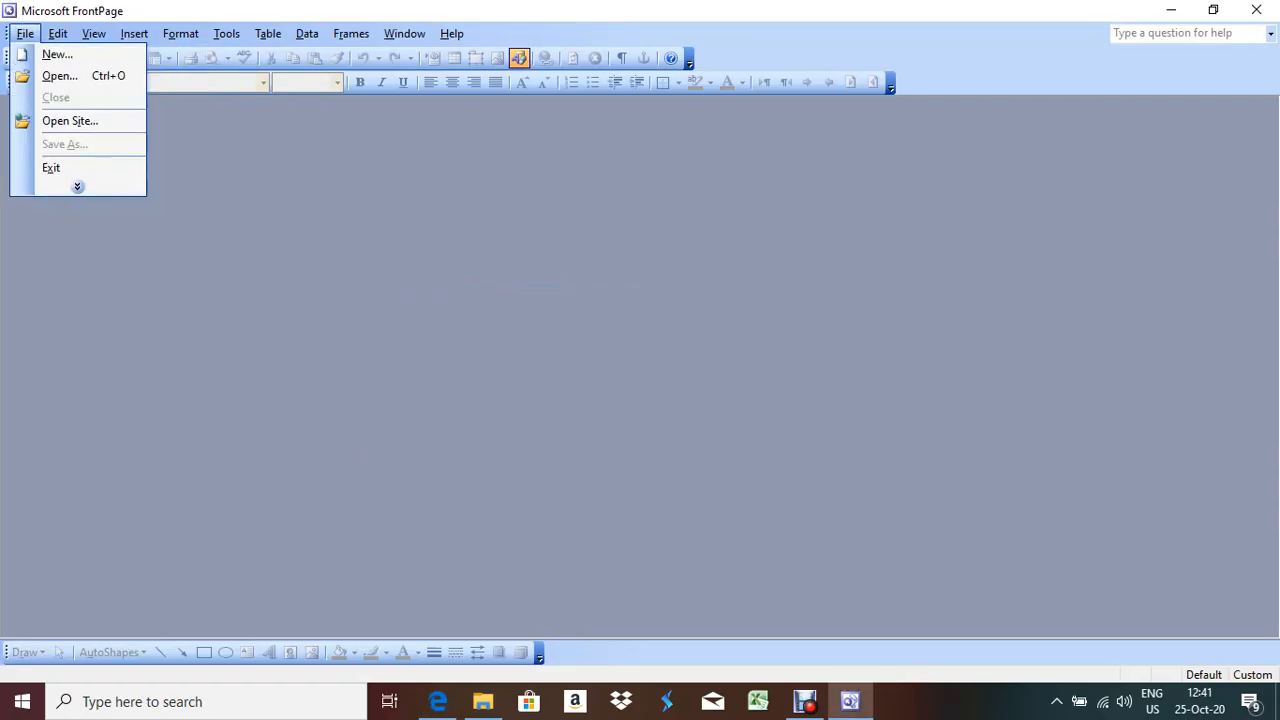
left_click(60, 76)
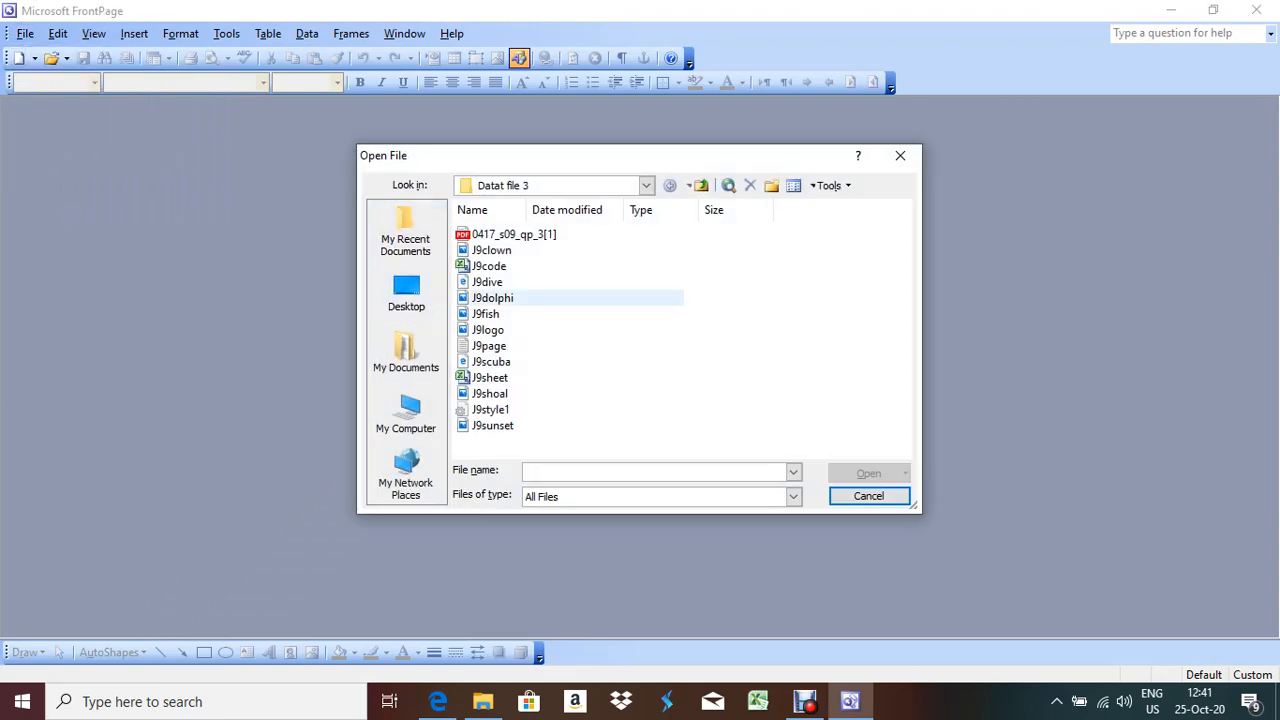
double_click(490, 409)
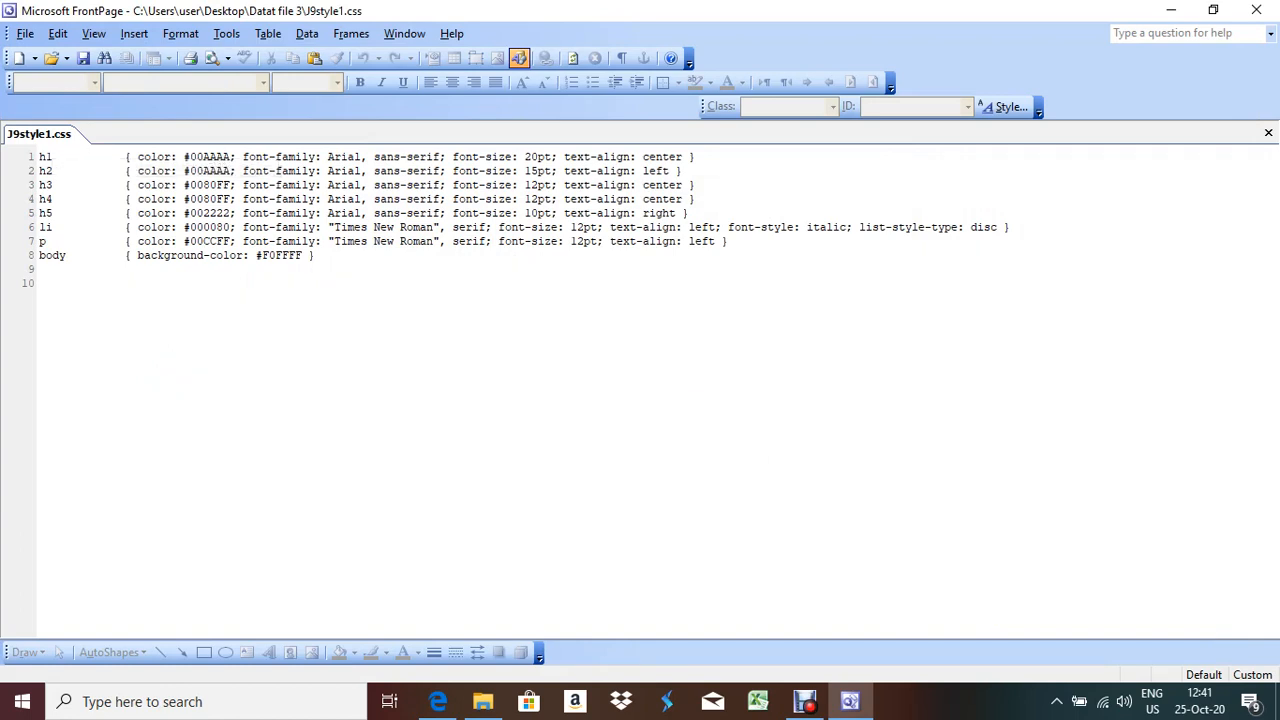
key("alt+Tab")
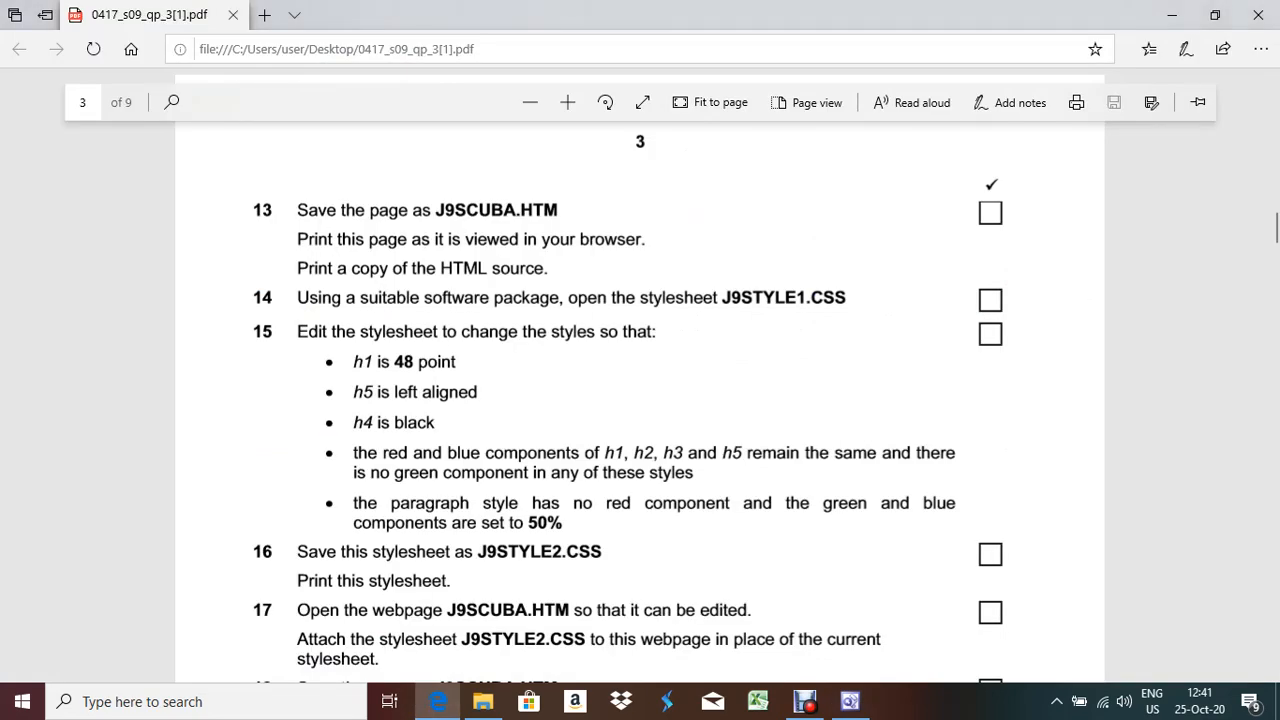
key("alt+Tab")
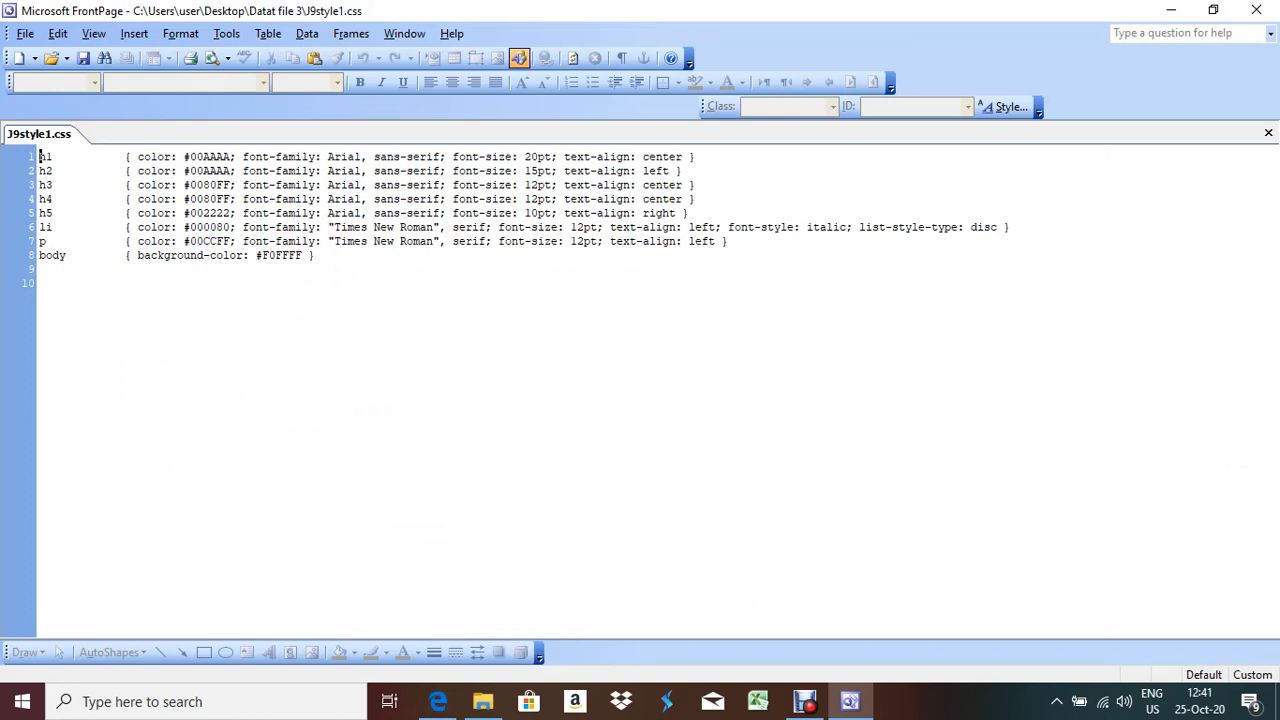
key("alt+Tab")
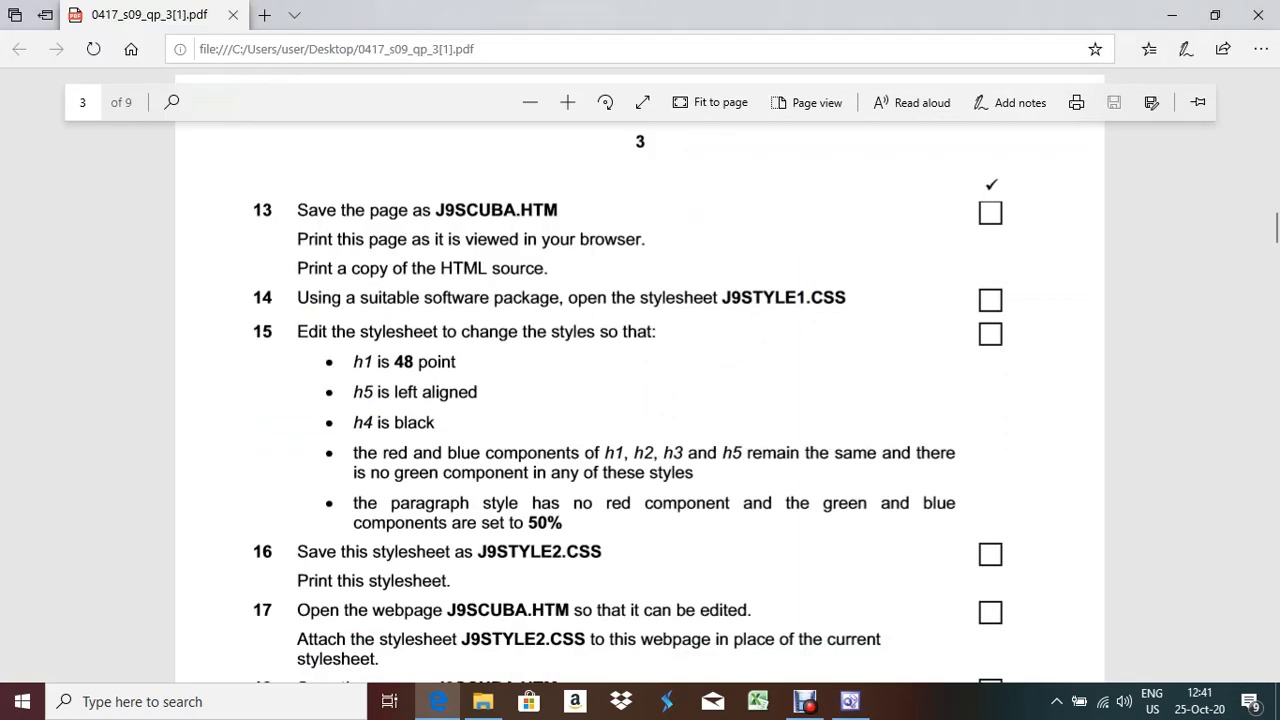
key("alt+Tab")
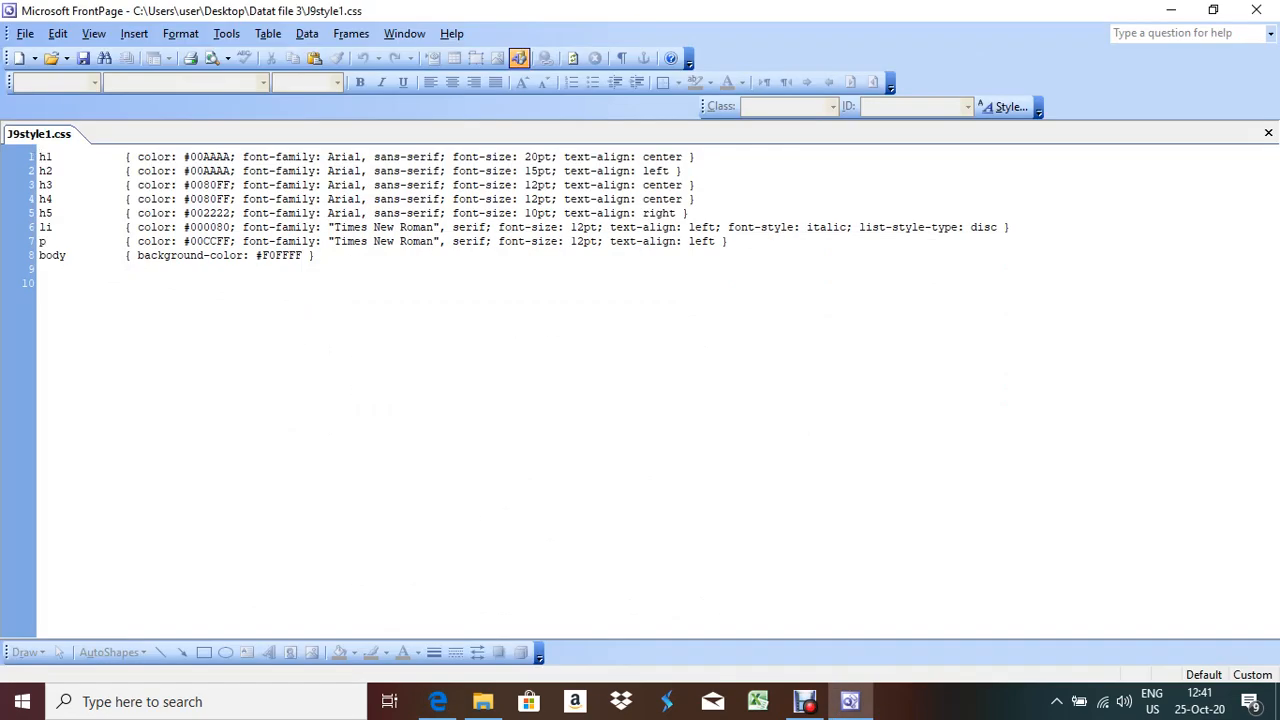
left_click(530, 156)
Open the Font settings of the h1 style via Format > Style > Modify
key("alt+o")
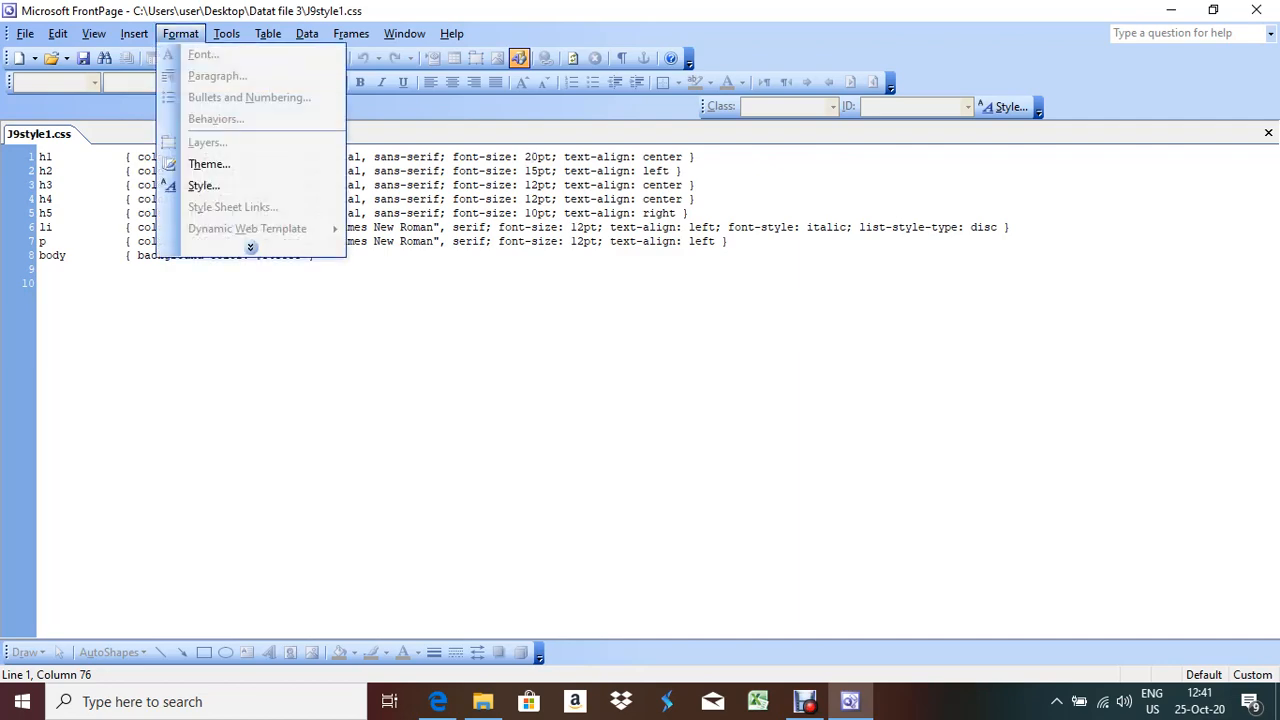
key("Down")
key("Down")
key("Return")
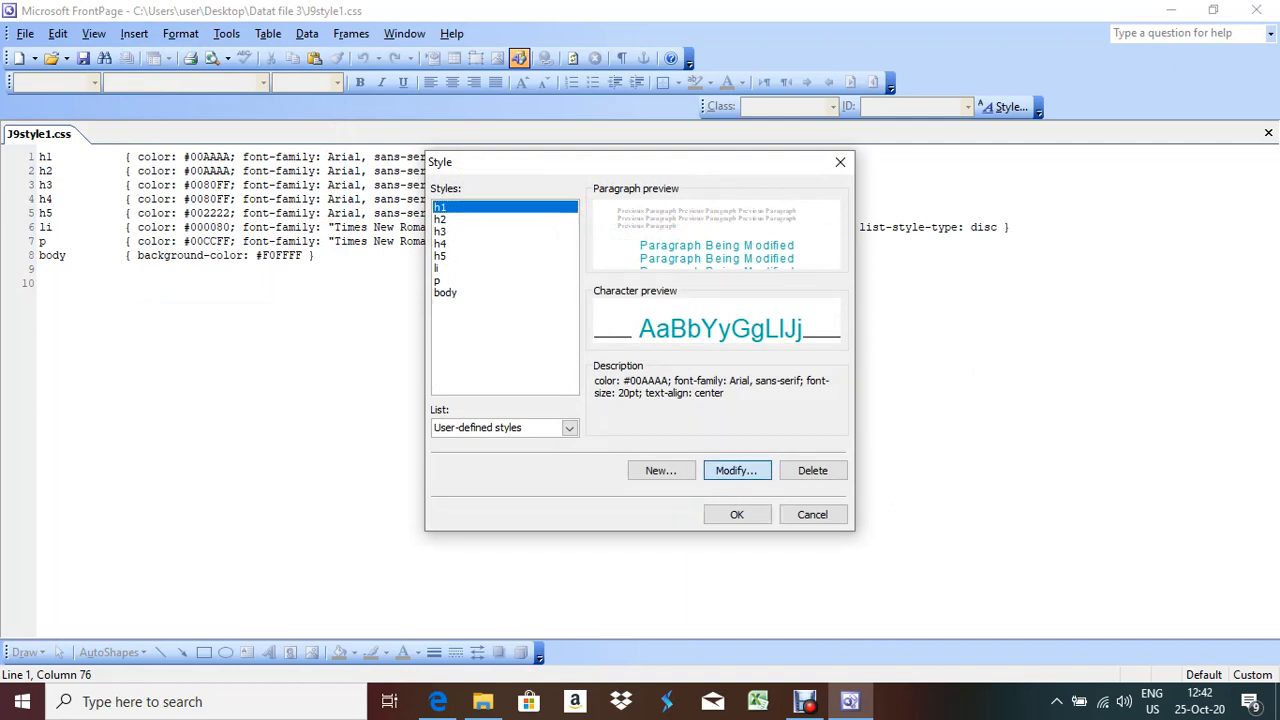
left_click(736, 470)
left_click(510, 476)
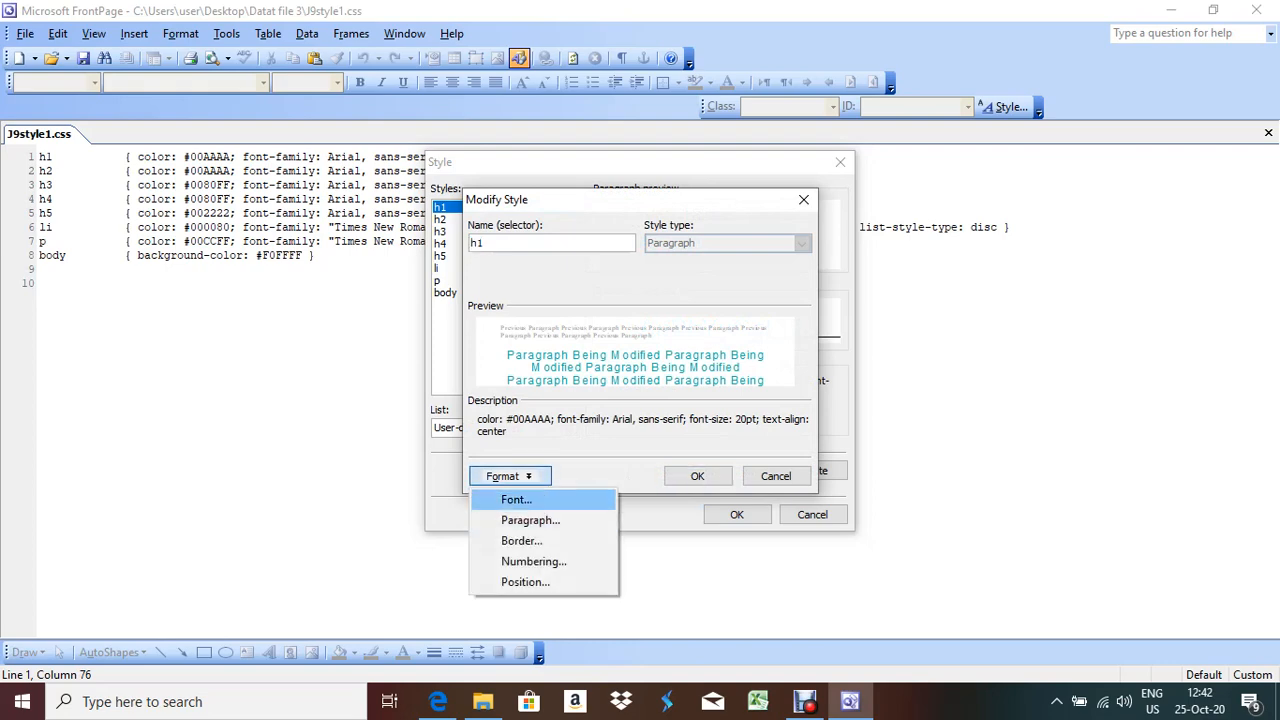
key("Return")
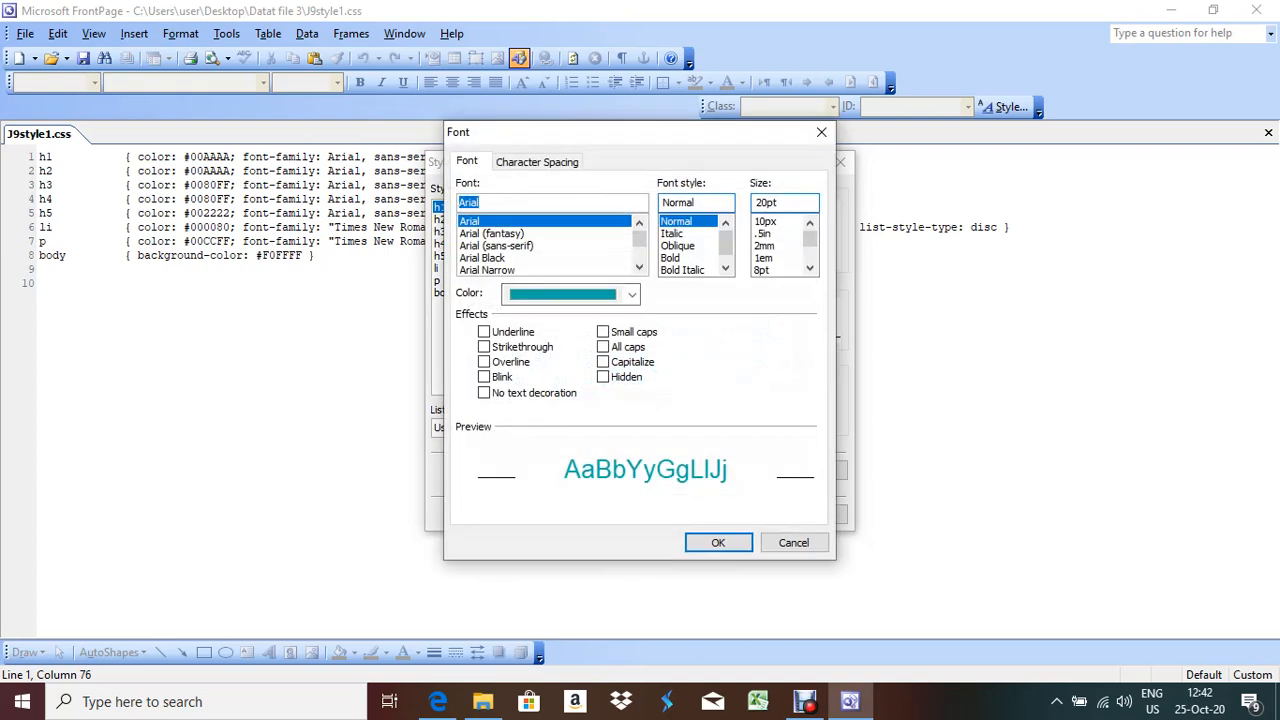
Change the h1 font size from 20pt to 48pt and confirm the dialogs
key("Tab")
key("Tab")
left_click(768, 203)
key("alt+Tab")
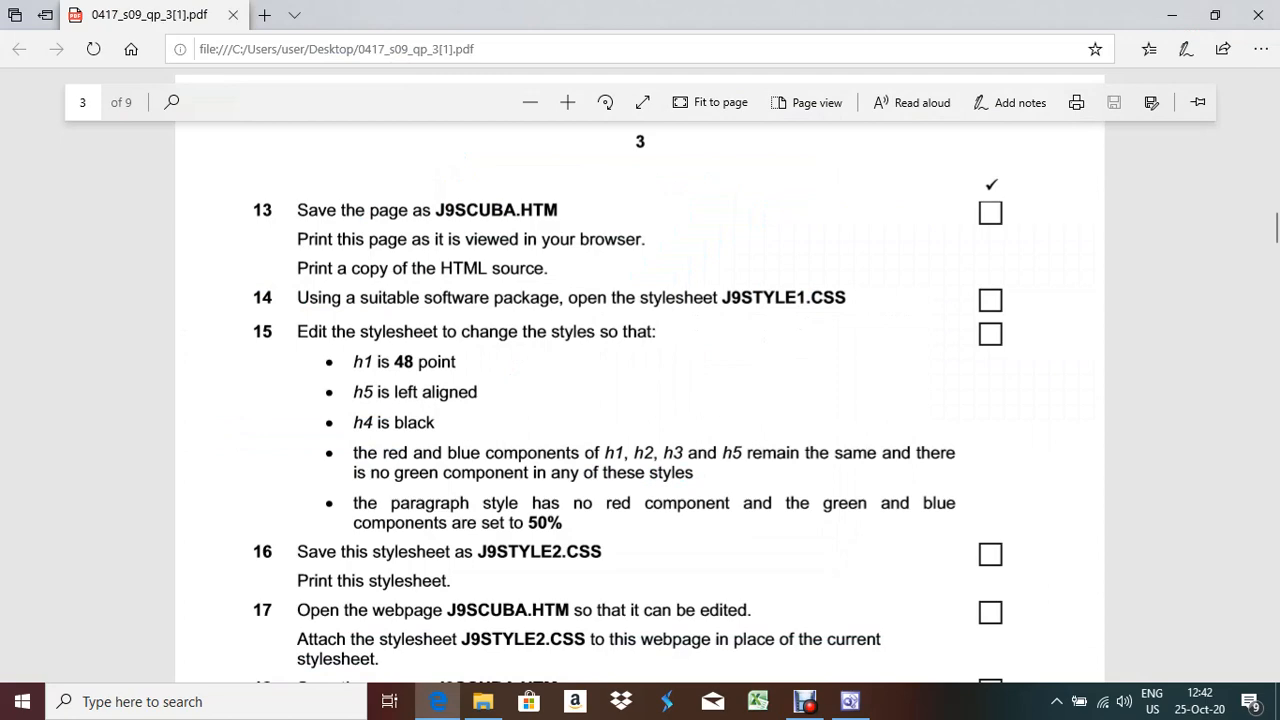
key("alt+Tab")
left_click(757, 202)
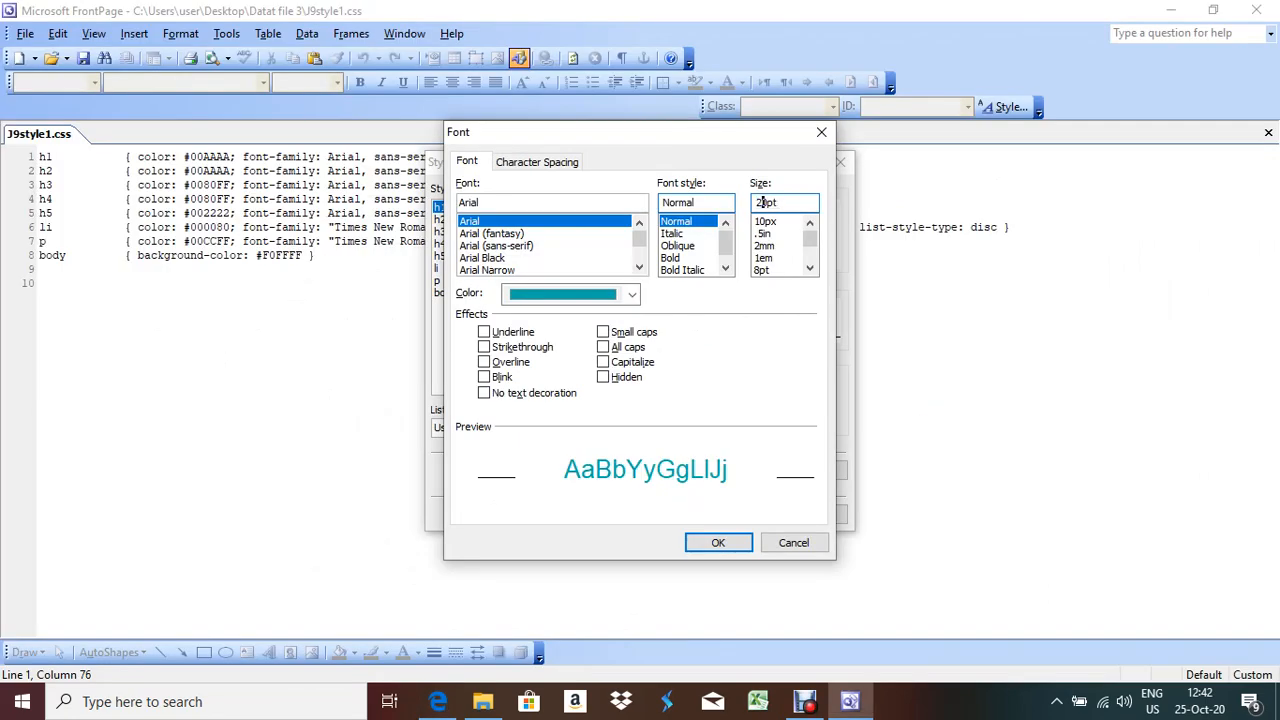
key("Delete")
key("Delete")
type("48")
key("Return")
key("Return")
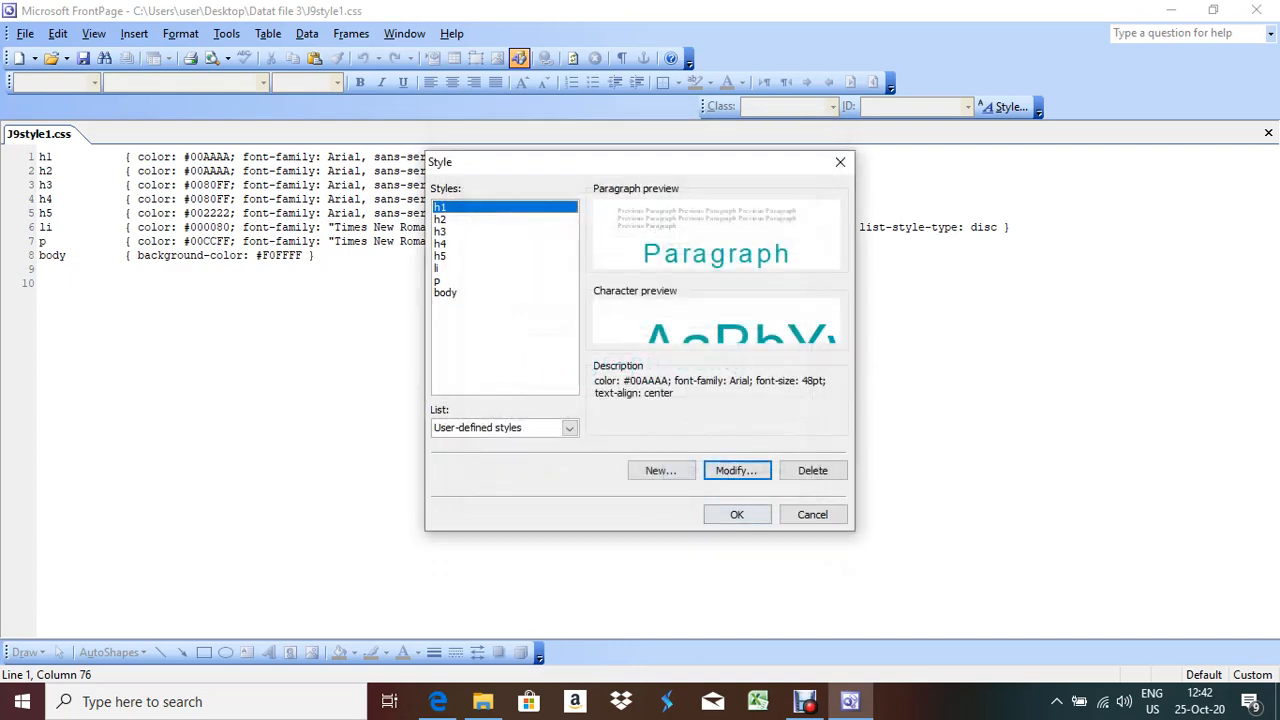
left_click(737, 514)
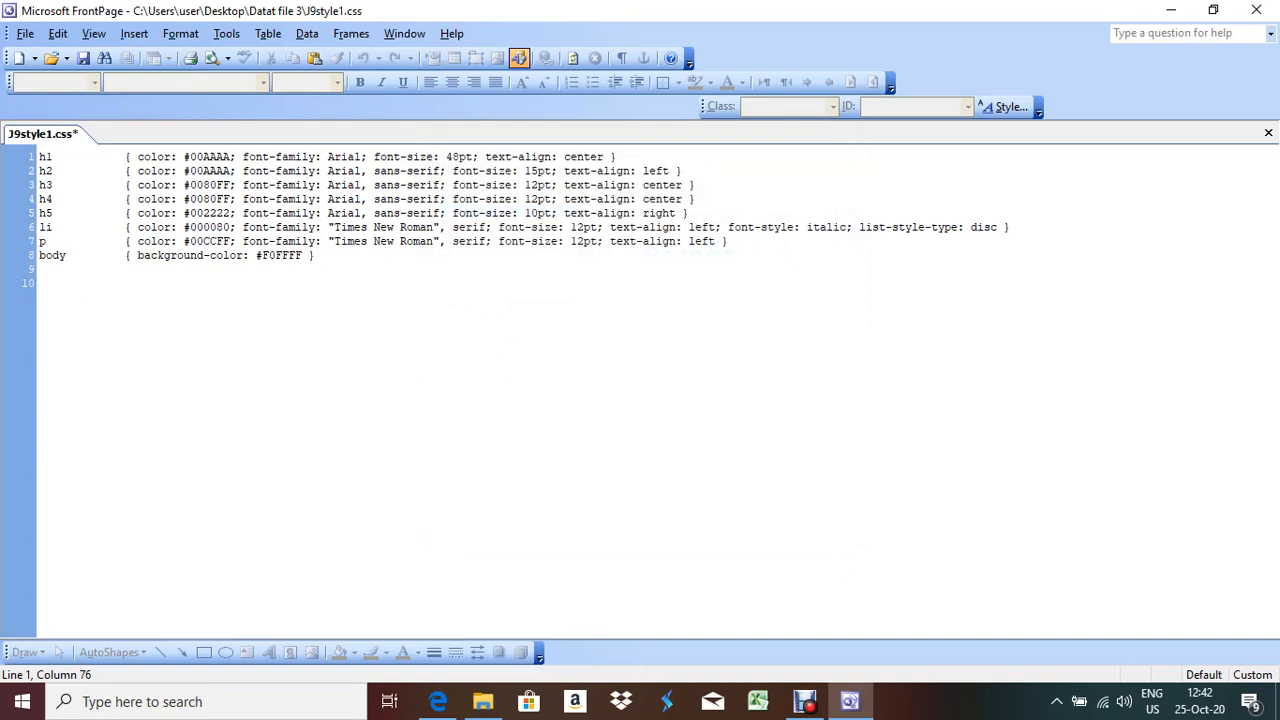
Replace h5's text-align value 'right' with 'left' on line 5
key("alt+Tab")
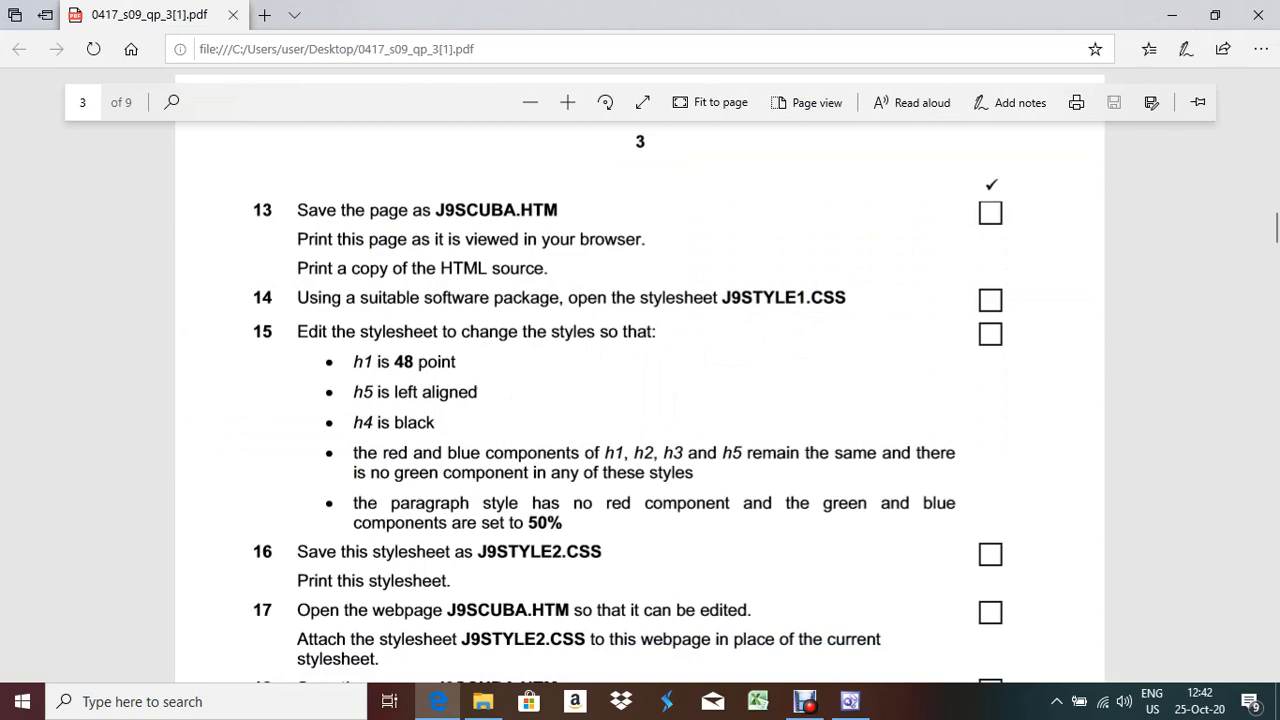
key("alt+Tab")
left_click(159, 213)
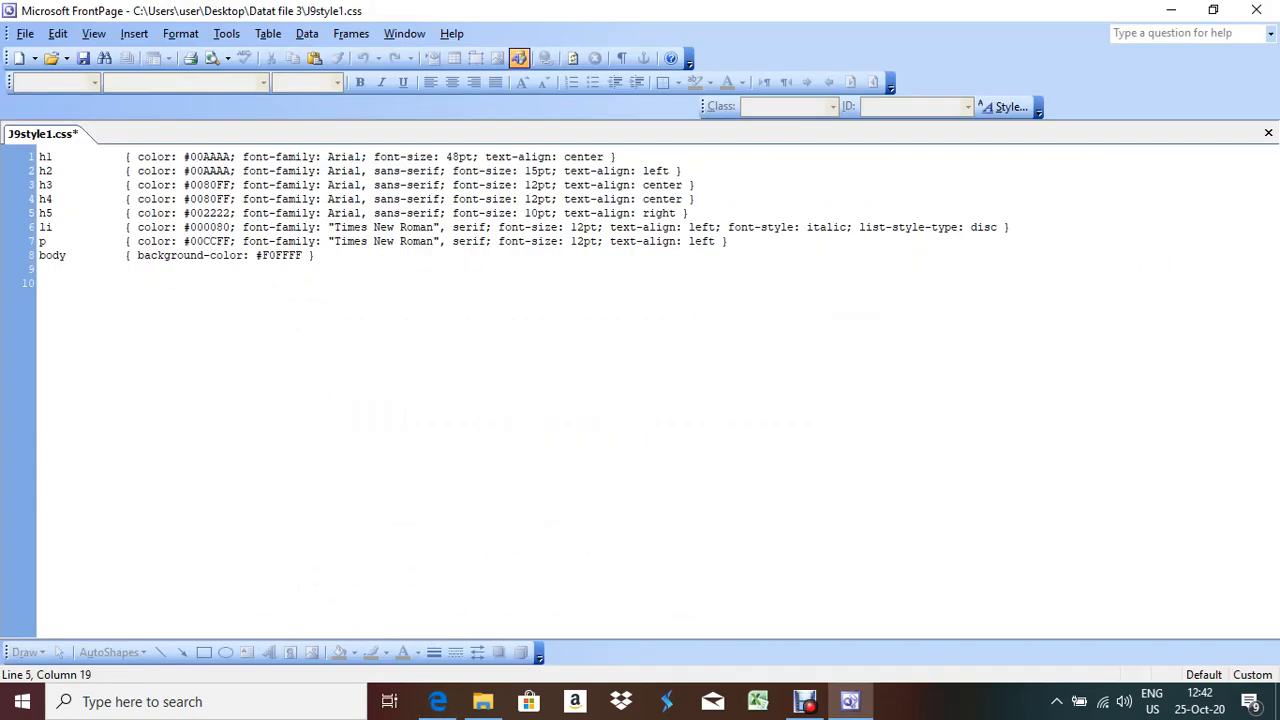
left_click(677, 213)
key("BackSpace")
key("BackSpace")
key("BackSpace")
key("BackSpace")
key("BackSpace")
type("left")
After rechecking the question paper, put the cursor in h4's colour code
key("alt+Tab")
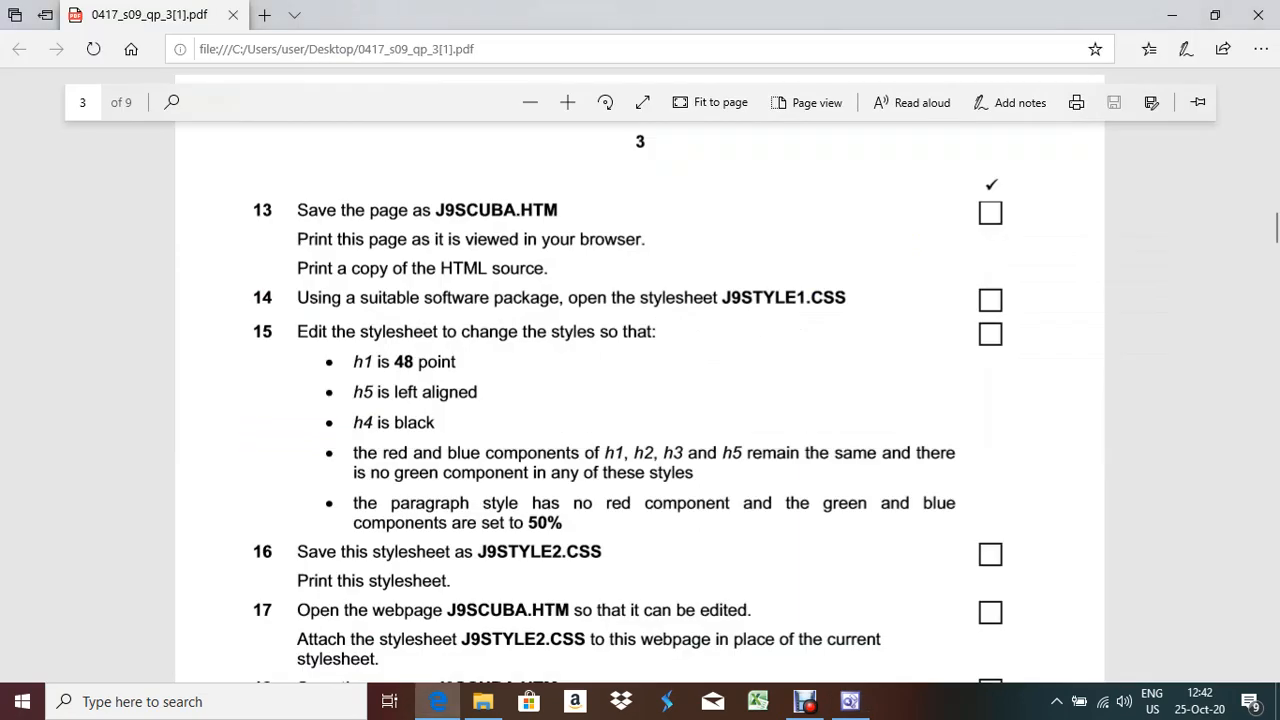
key("alt+Tab")
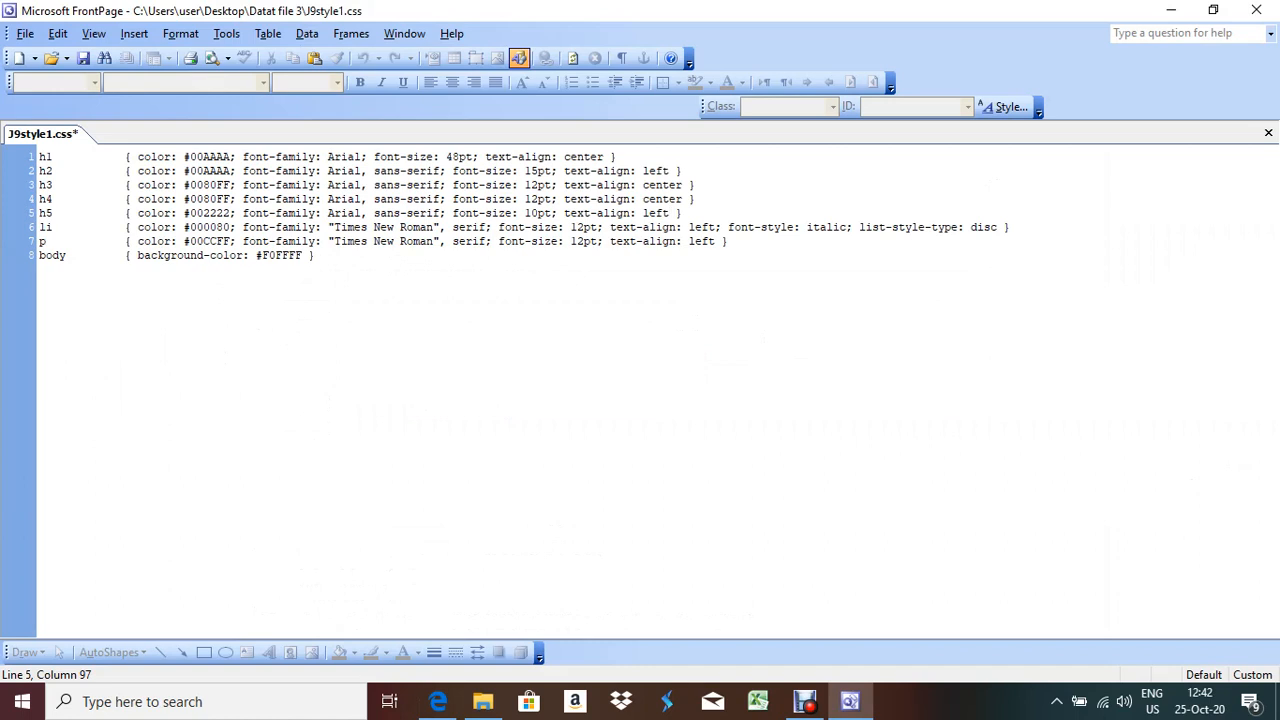
left_click(178, 199)
left_click(218, 199)
left_click(224, 199)
left_click(211, 199)
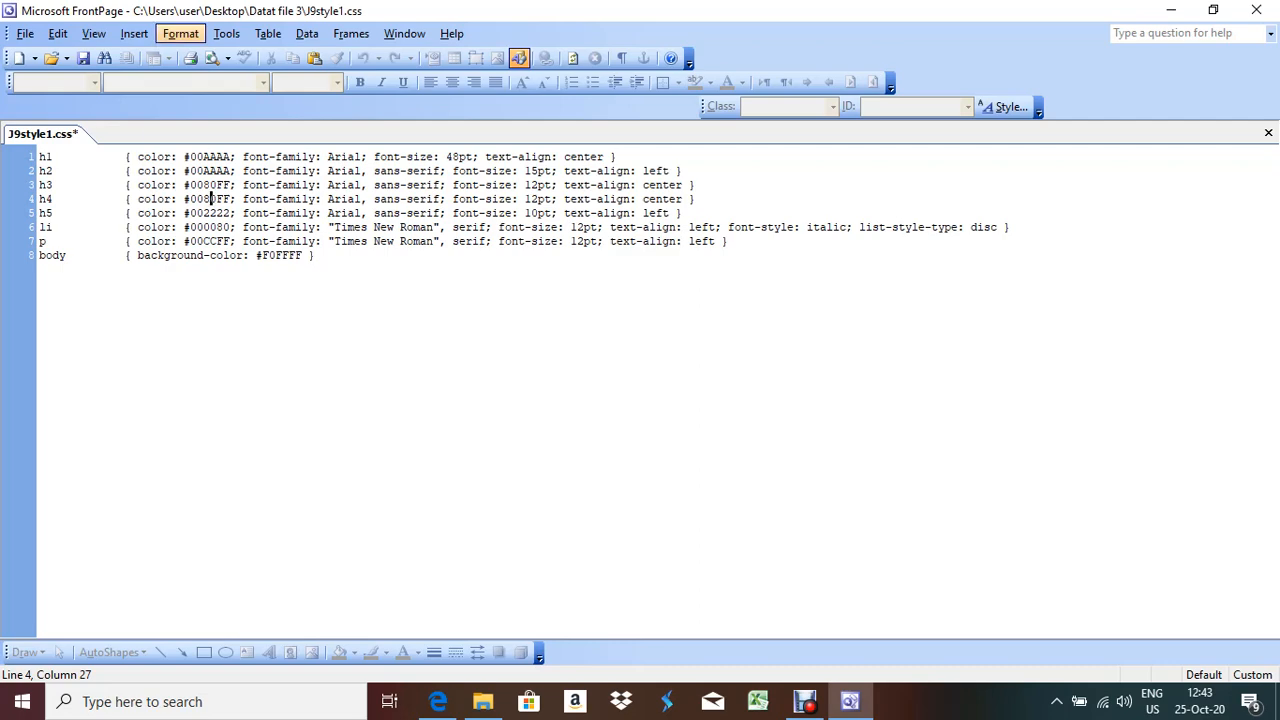
Open the h4 style for modification from the Format > Style list
left_click(180, 33)
left_click(203, 185)
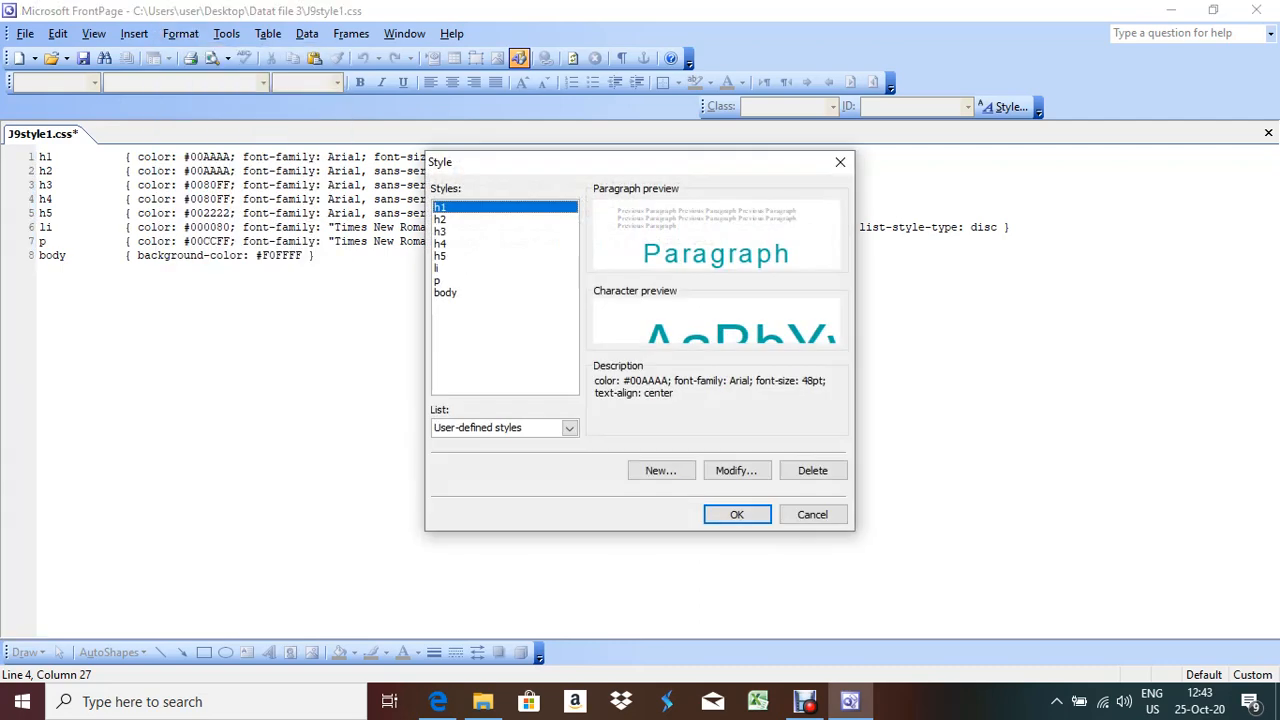
left_click(438, 701)
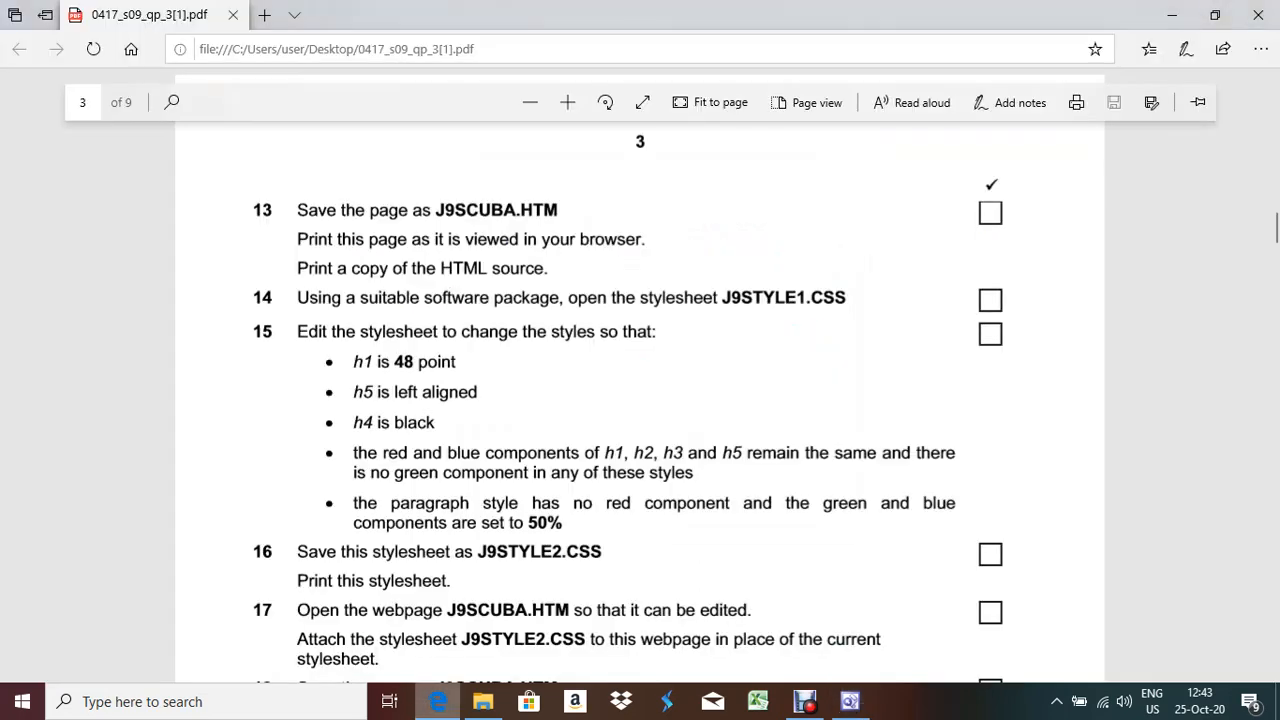
key("alt+Tab")
left_click(441, 244)
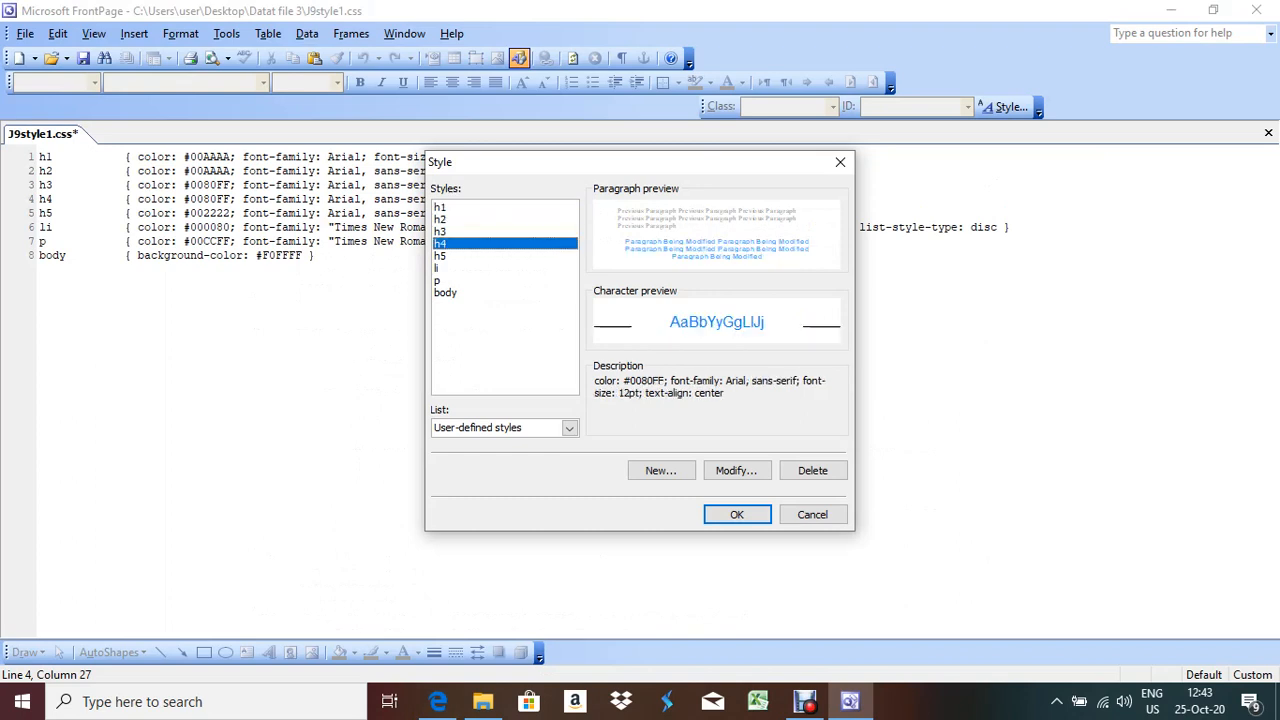
left_click(736, 470)
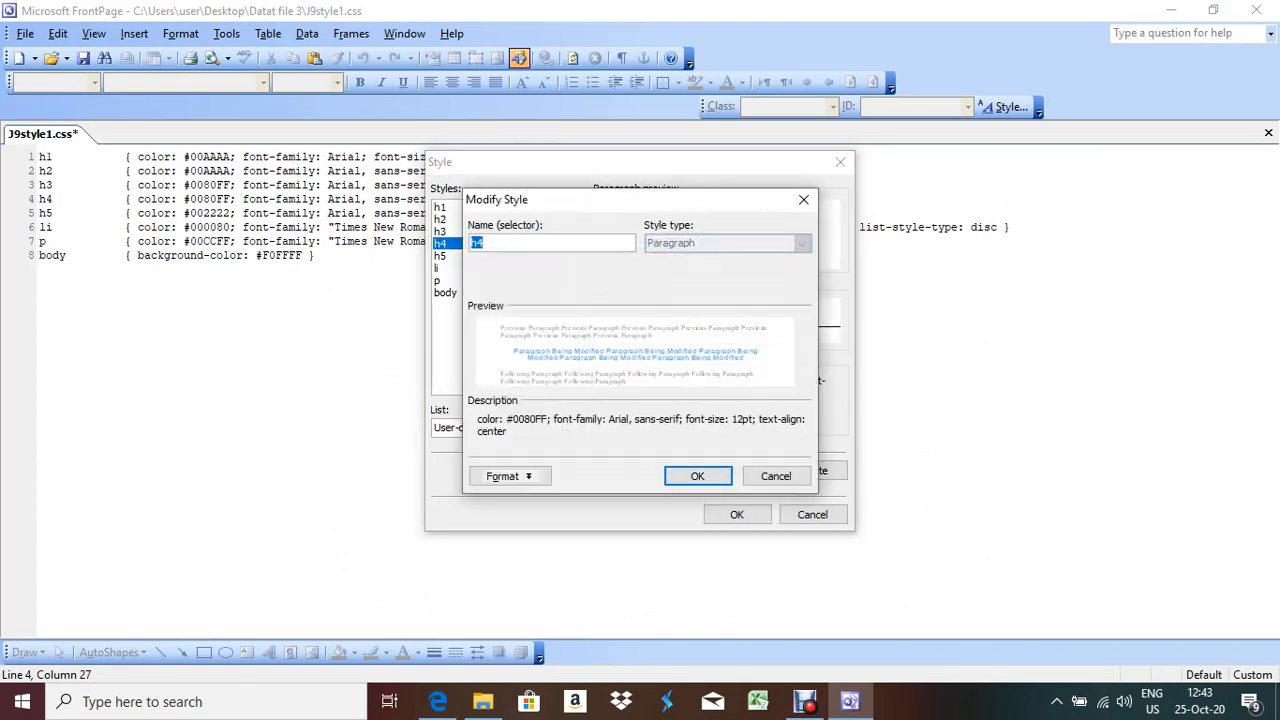
left_click(510, 476)
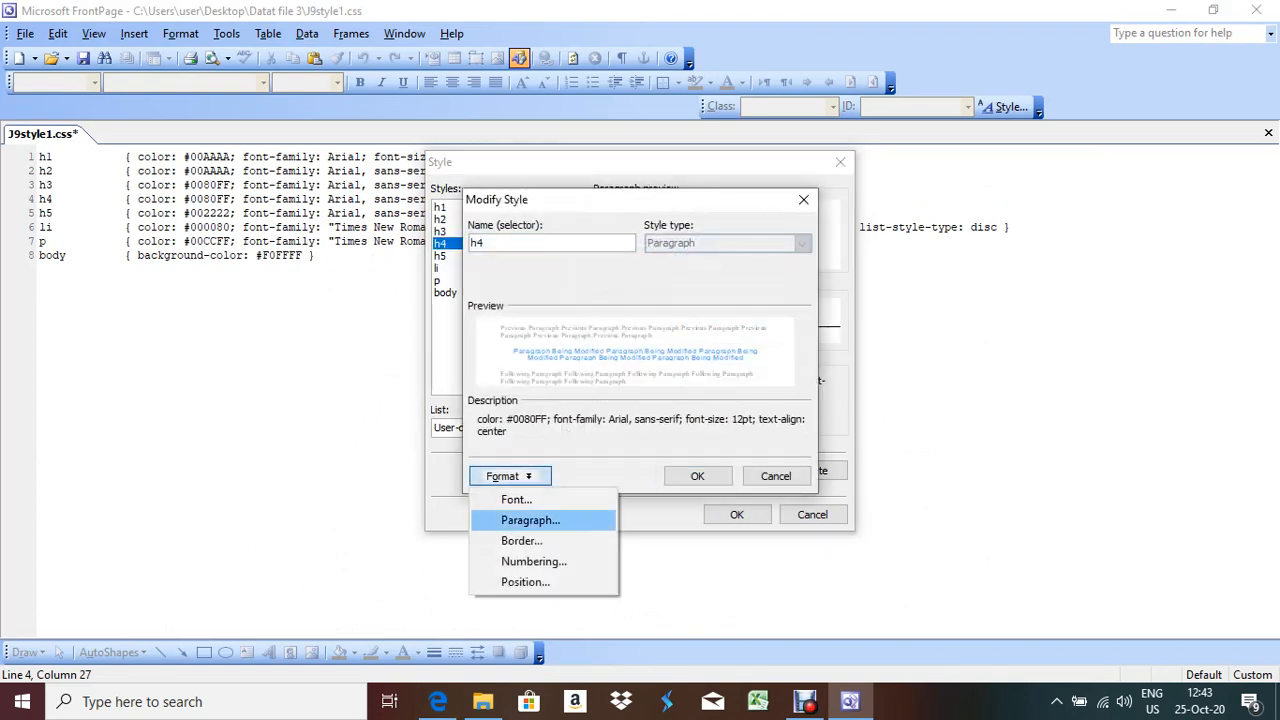
key("Return")
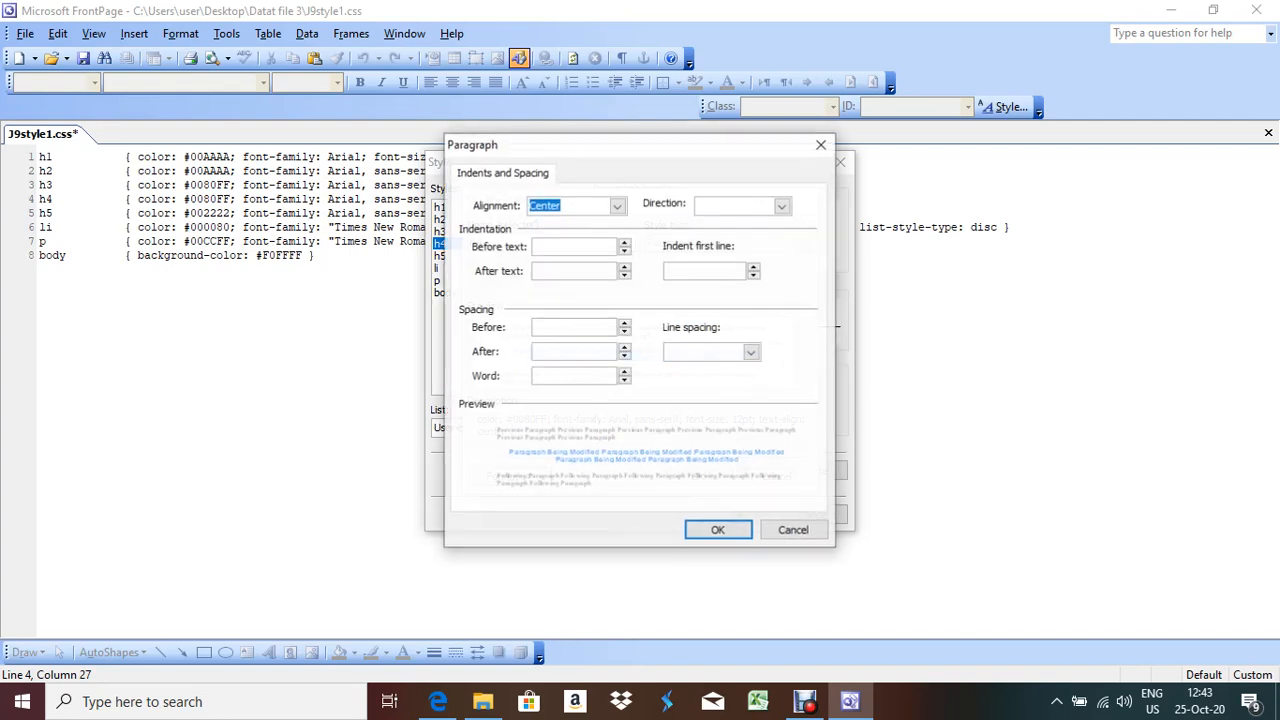
left_click(821, 144)
In h4's font settings, pick black (00,00,00) under More Colors
left_click(510, 476)
key("Return")
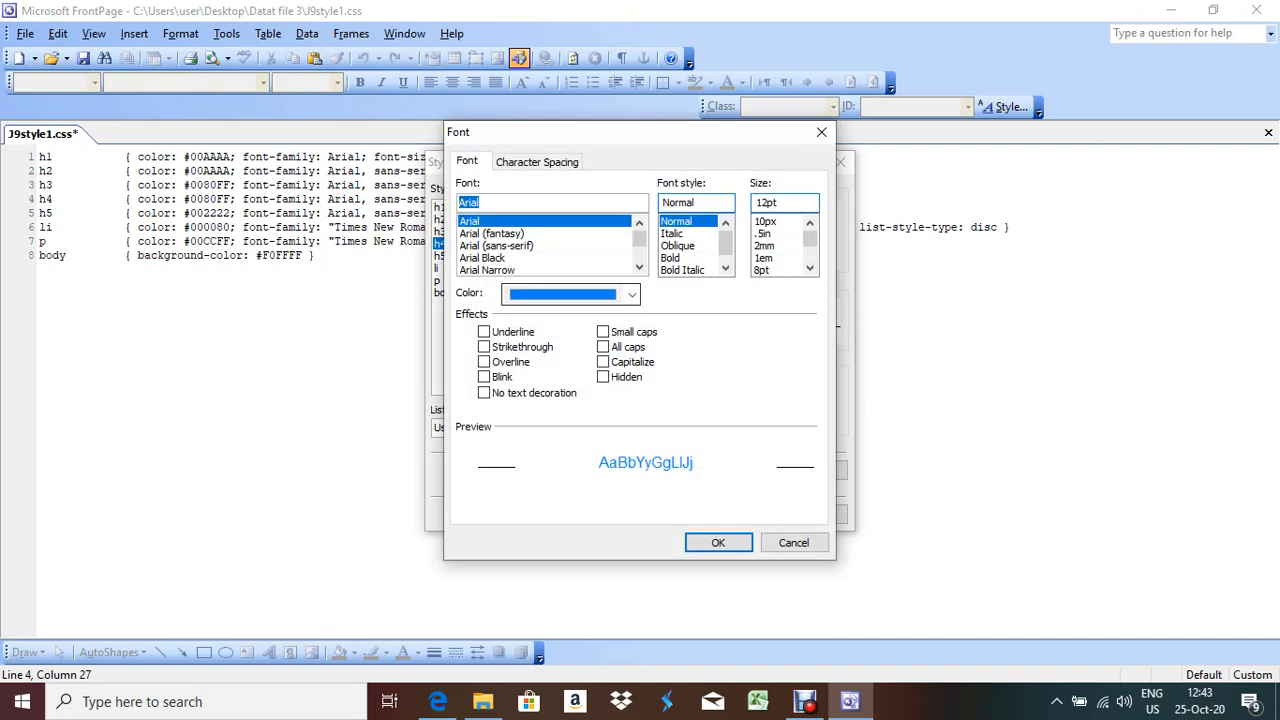
left_click(632, 295)
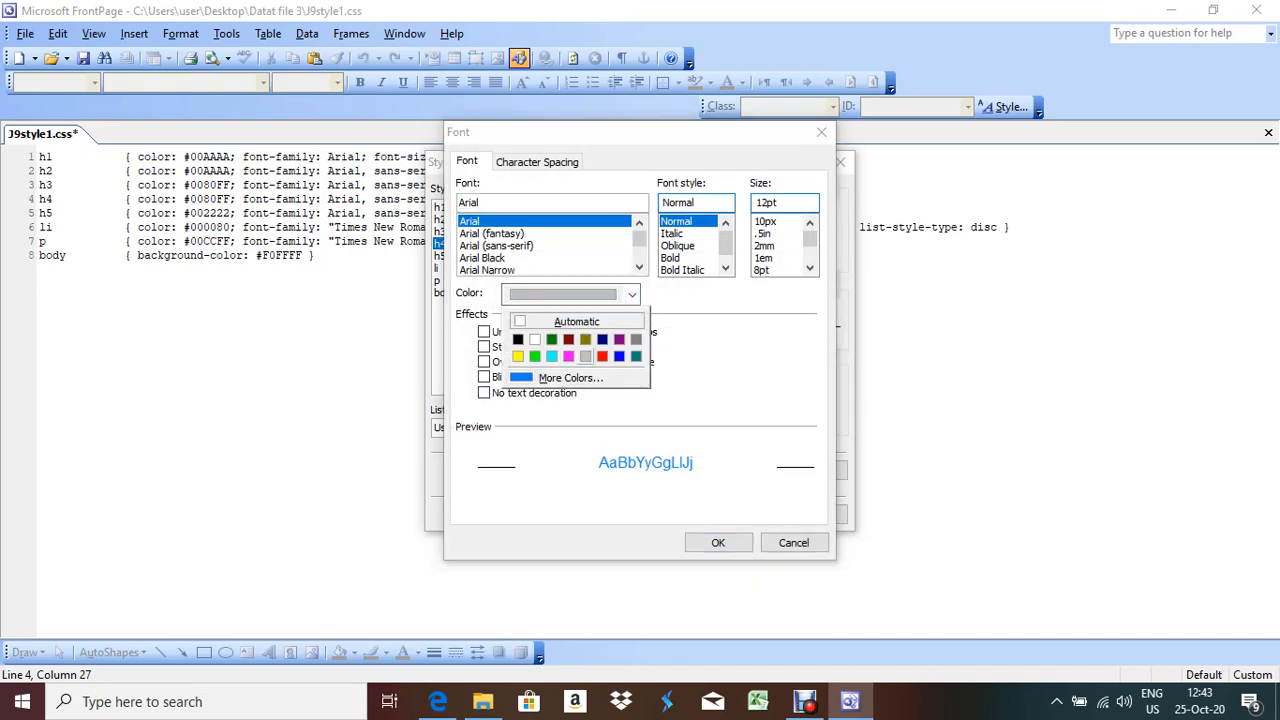
left_click(570, 377)
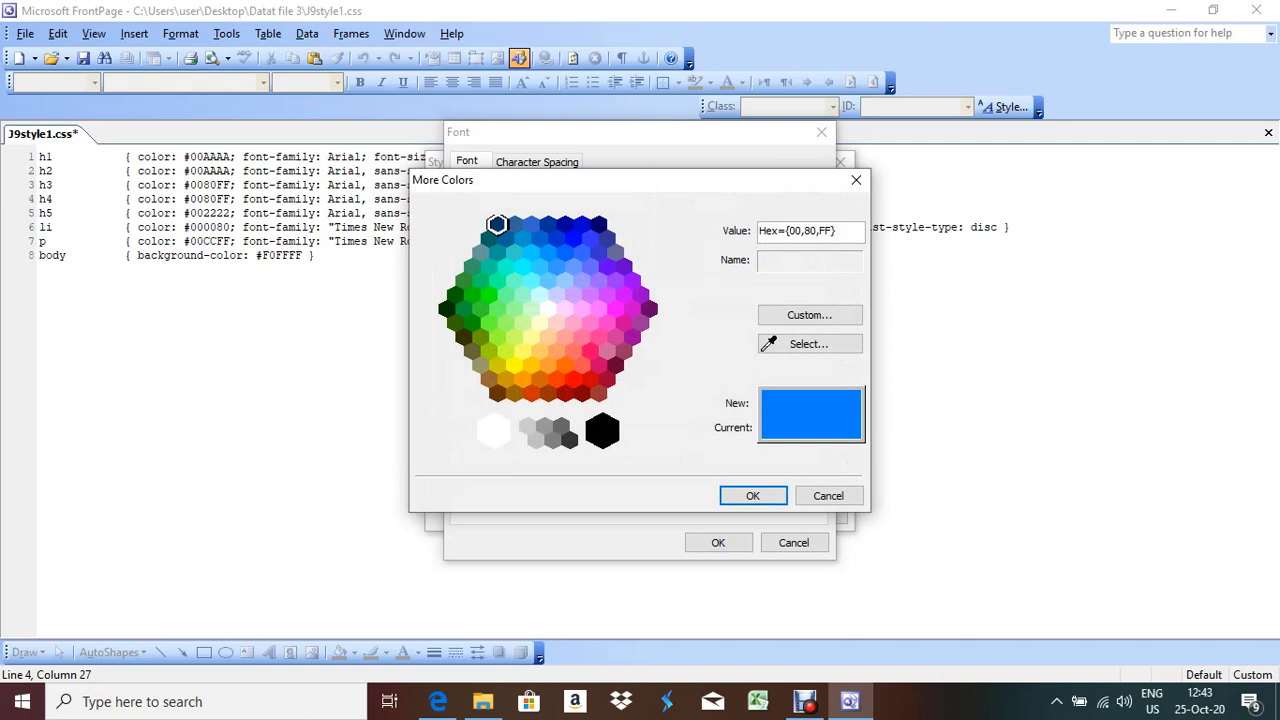
left_click(602, 431)
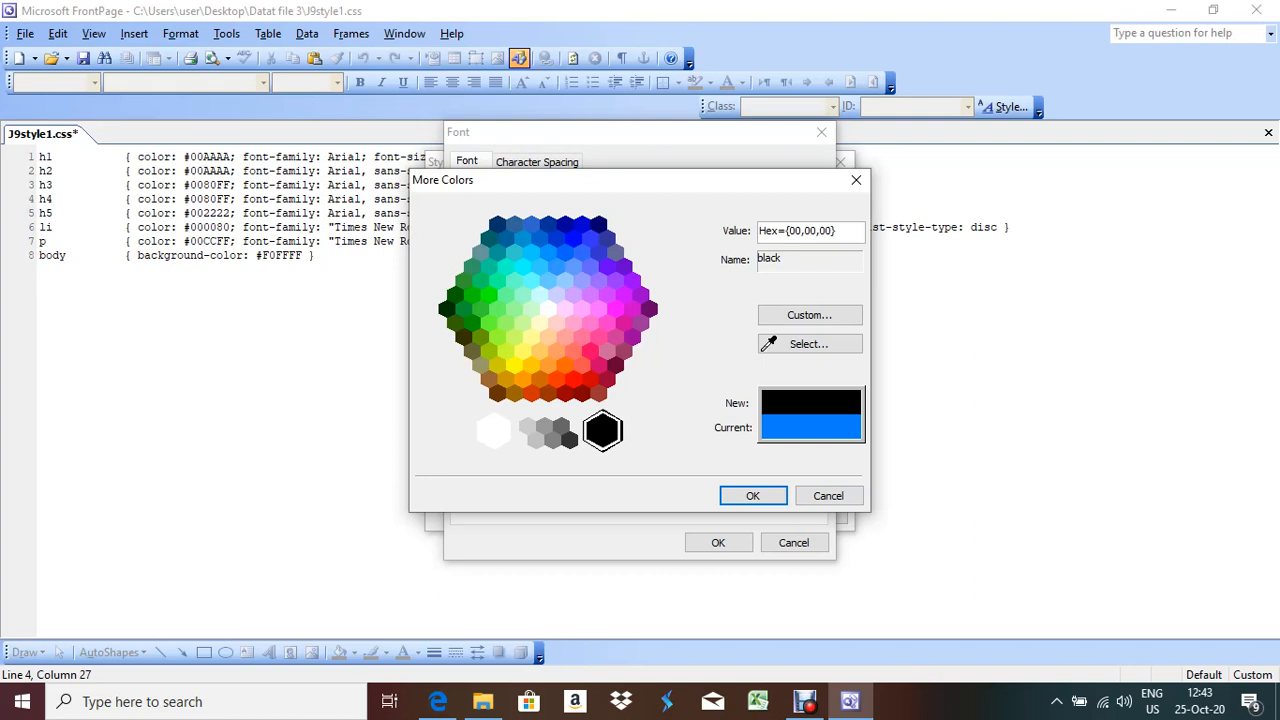
left_click_drag(785, 231, 835, 231)
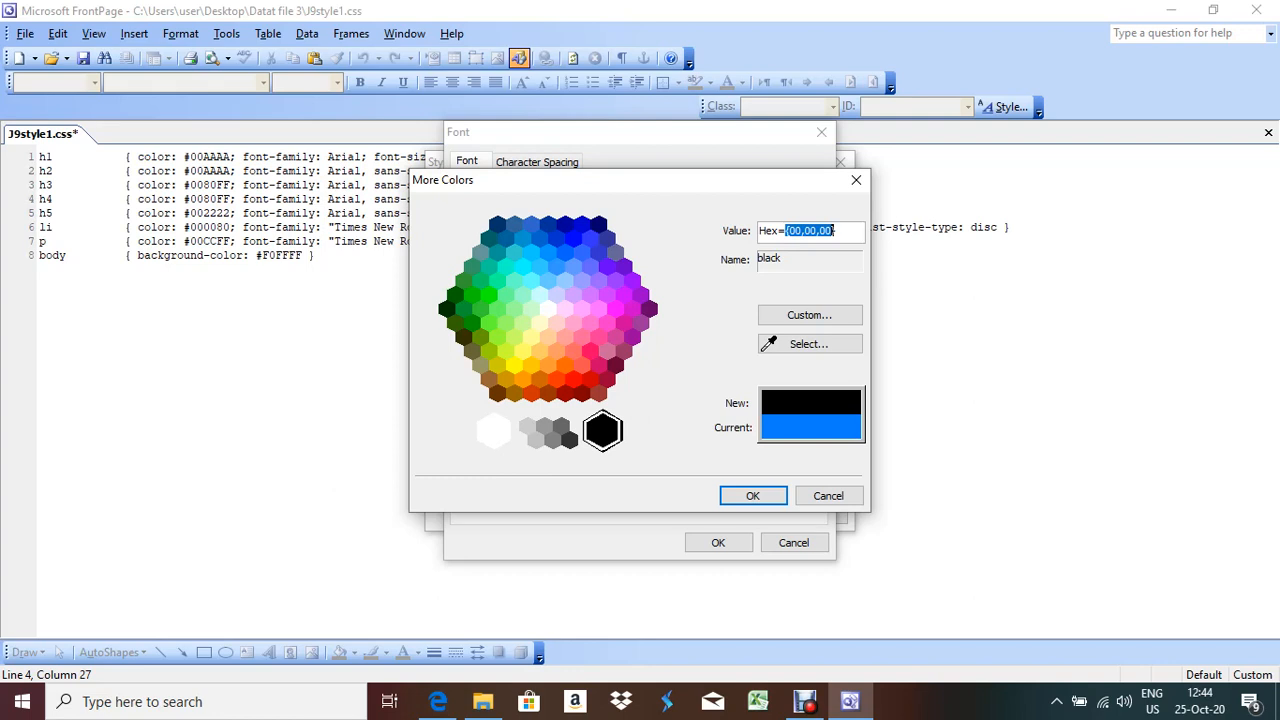
Accept black (#000000) for h4 and close the Font, Modify Style and Style dialogs
key("Return")
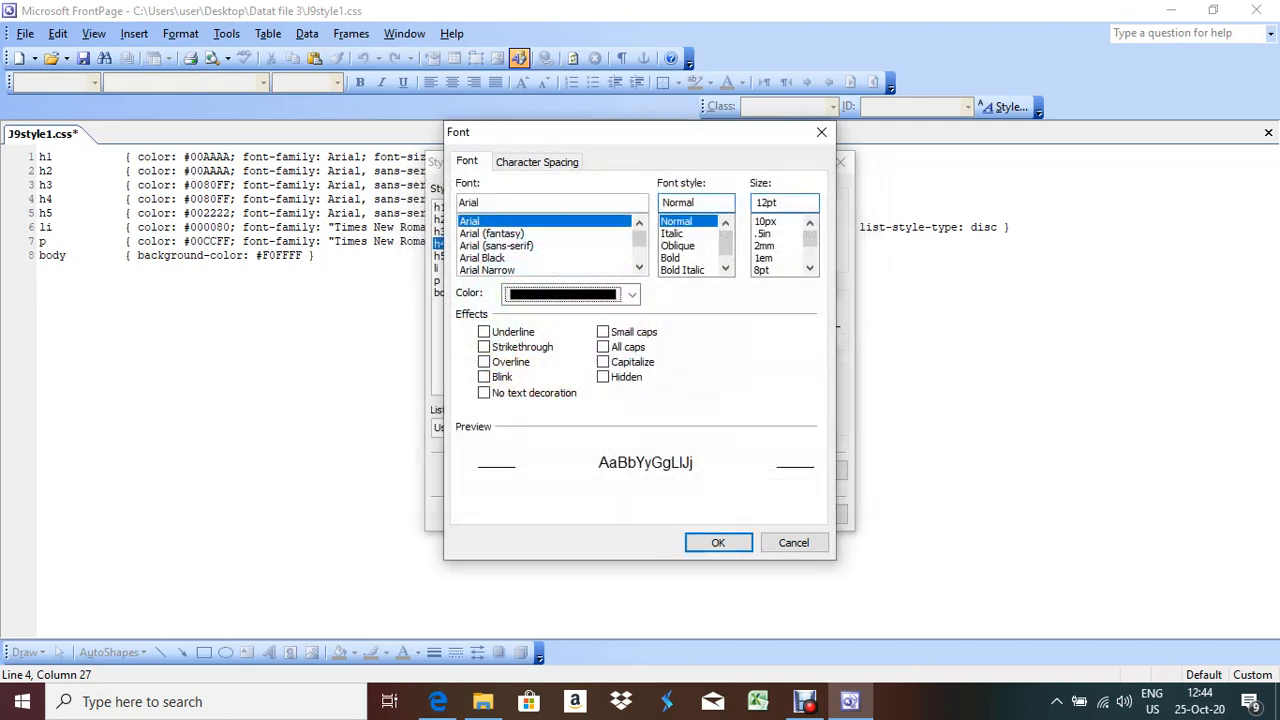
key("Return")
key("Return")
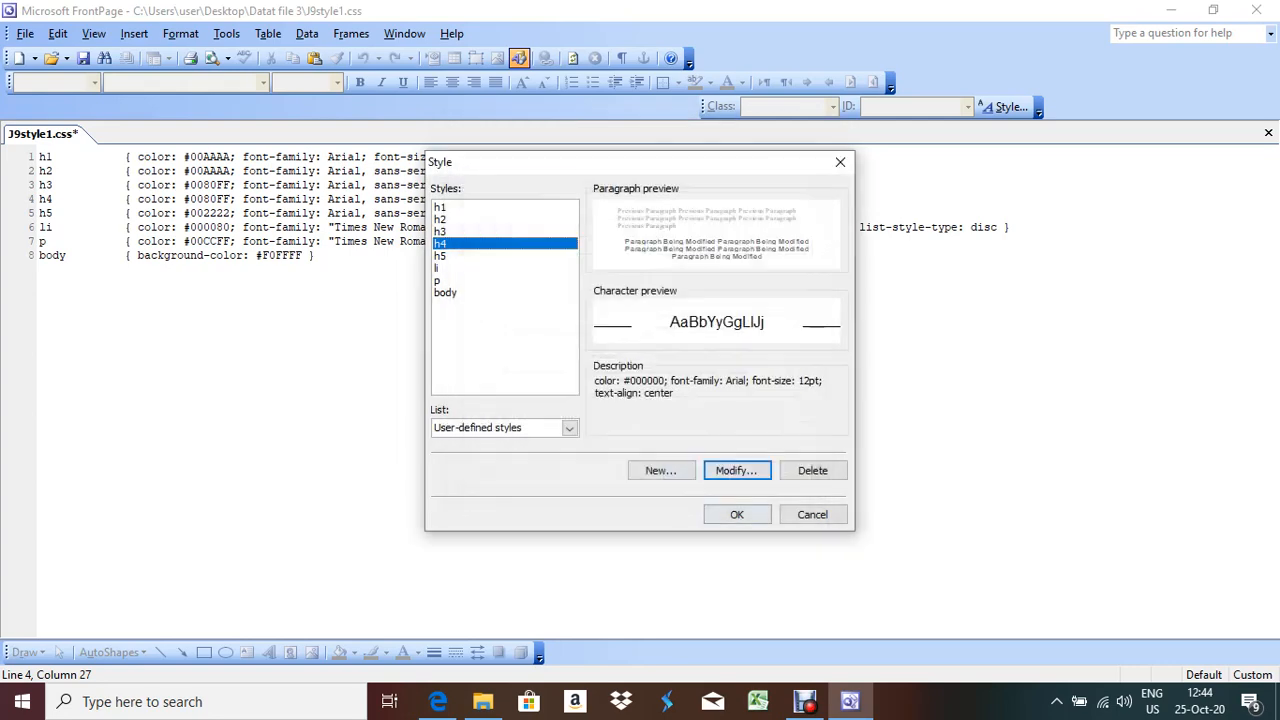
key("Return")
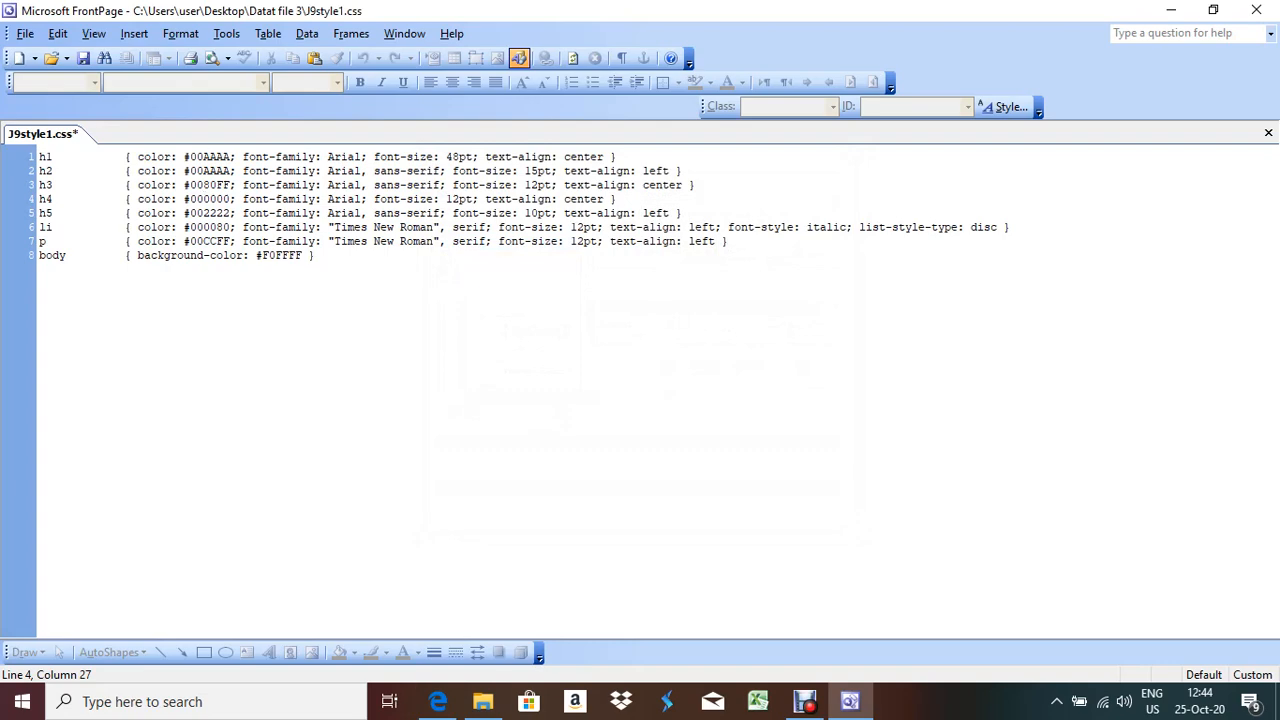
Read task 15's bullet about removing the green component from h1, h2, h3 and h5 in the exam PDF
left_click(438, 701)
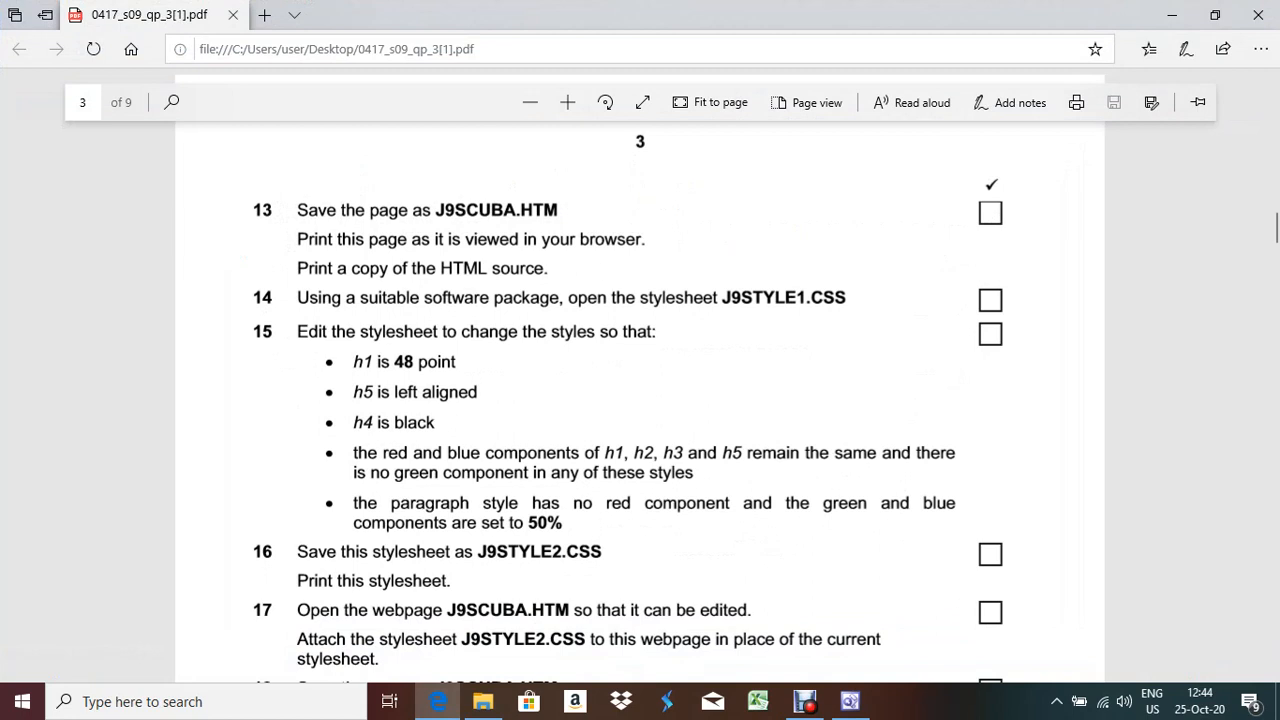
scroll(367, 361, "down", 2)
double_click(367, 361)
left_click_drag(367, 361, 880, 361)
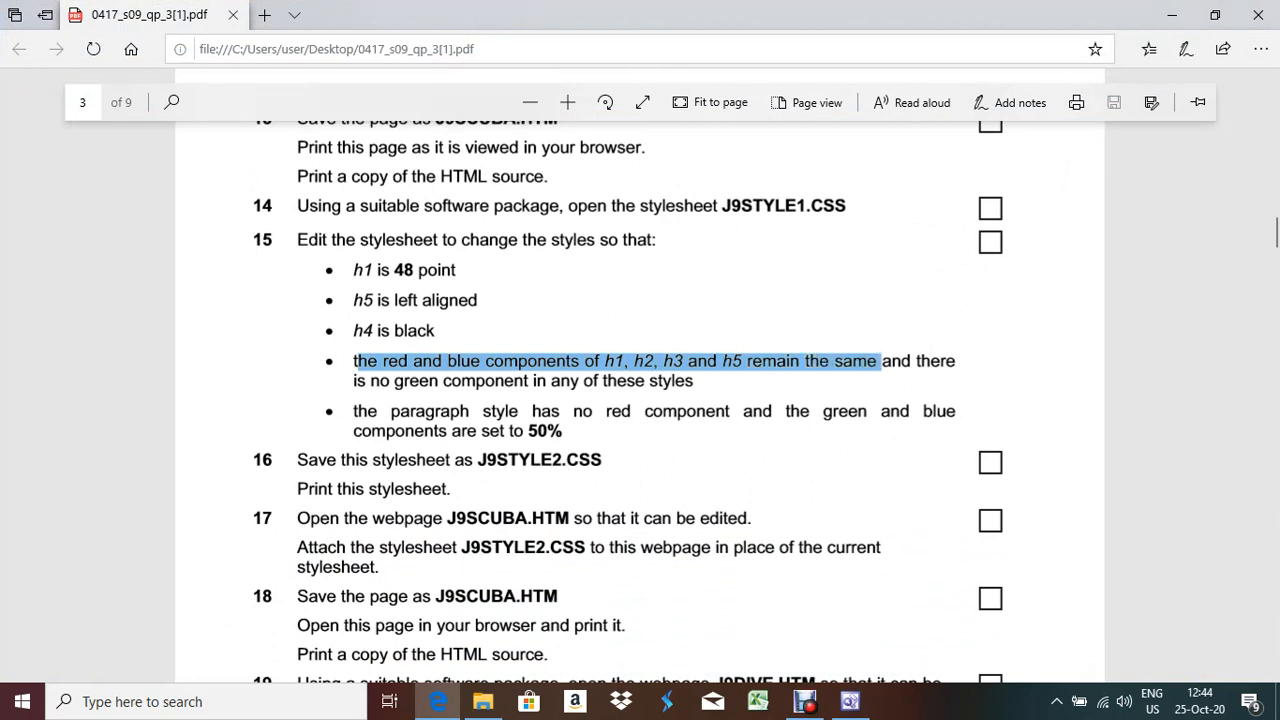
left_click_drag(880, 362, 693, 381)
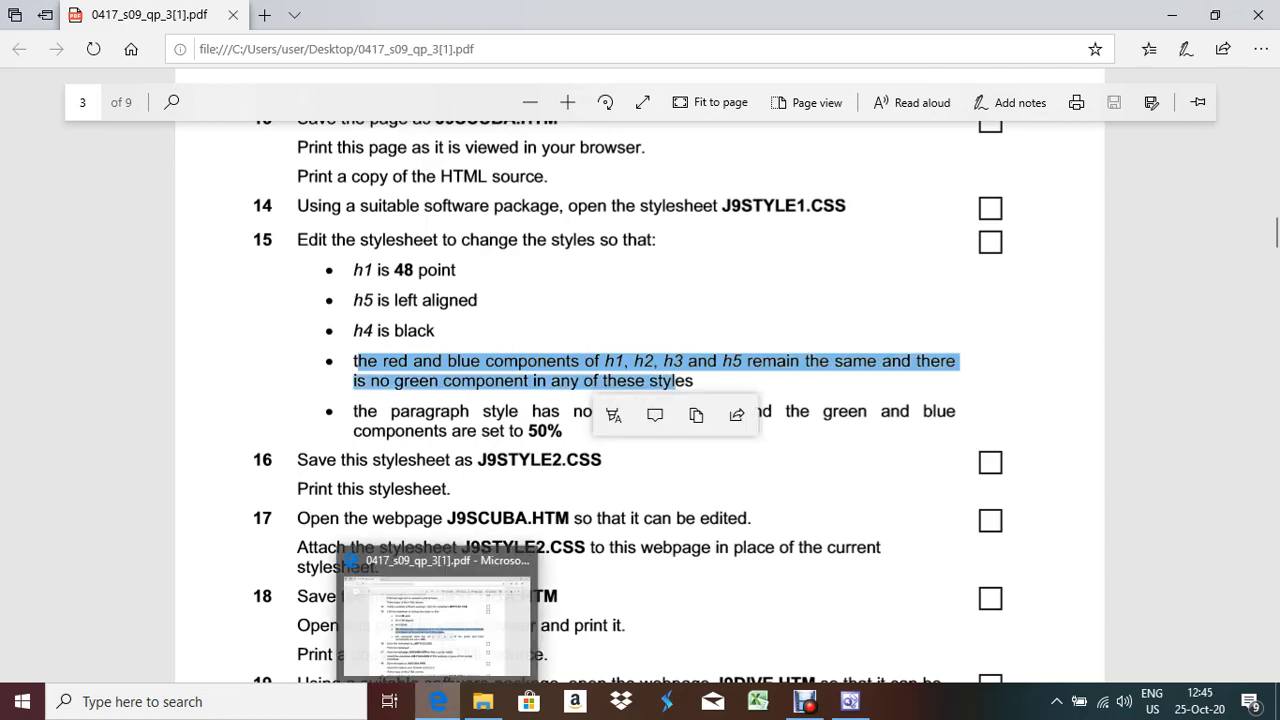
left_click(850, 701)
key("alt+Tab")
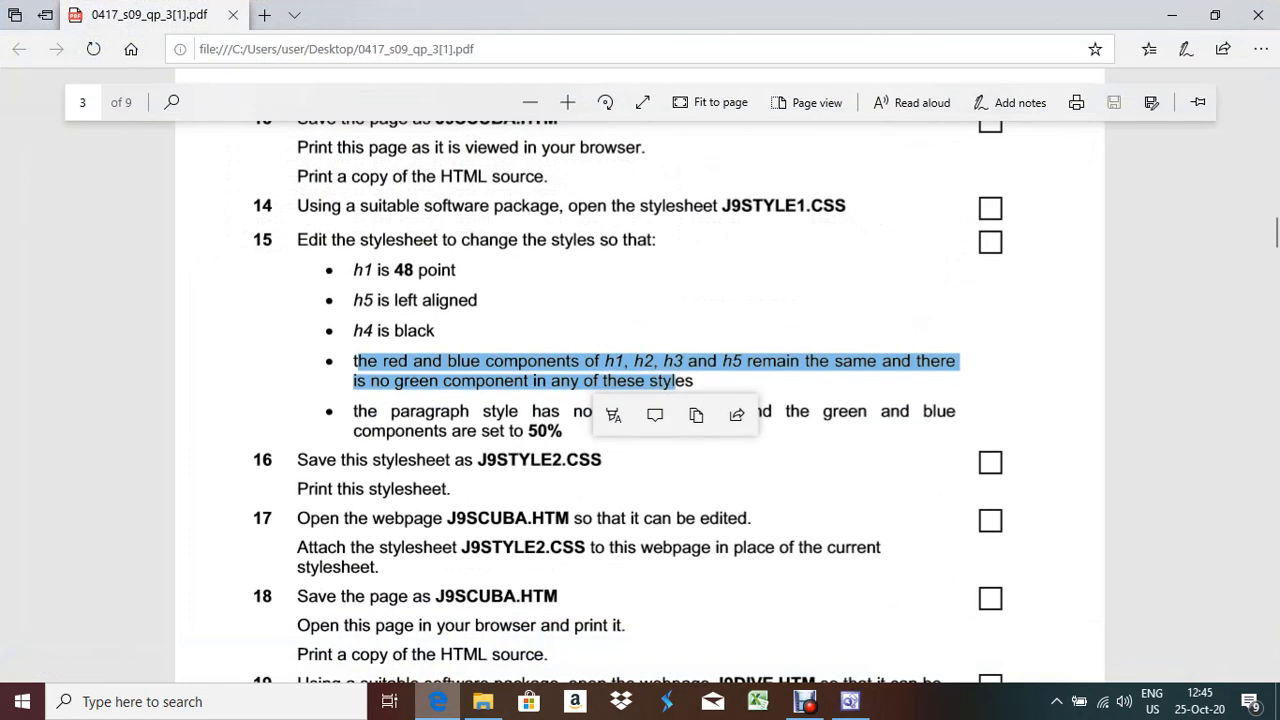
key("alt+Tab")
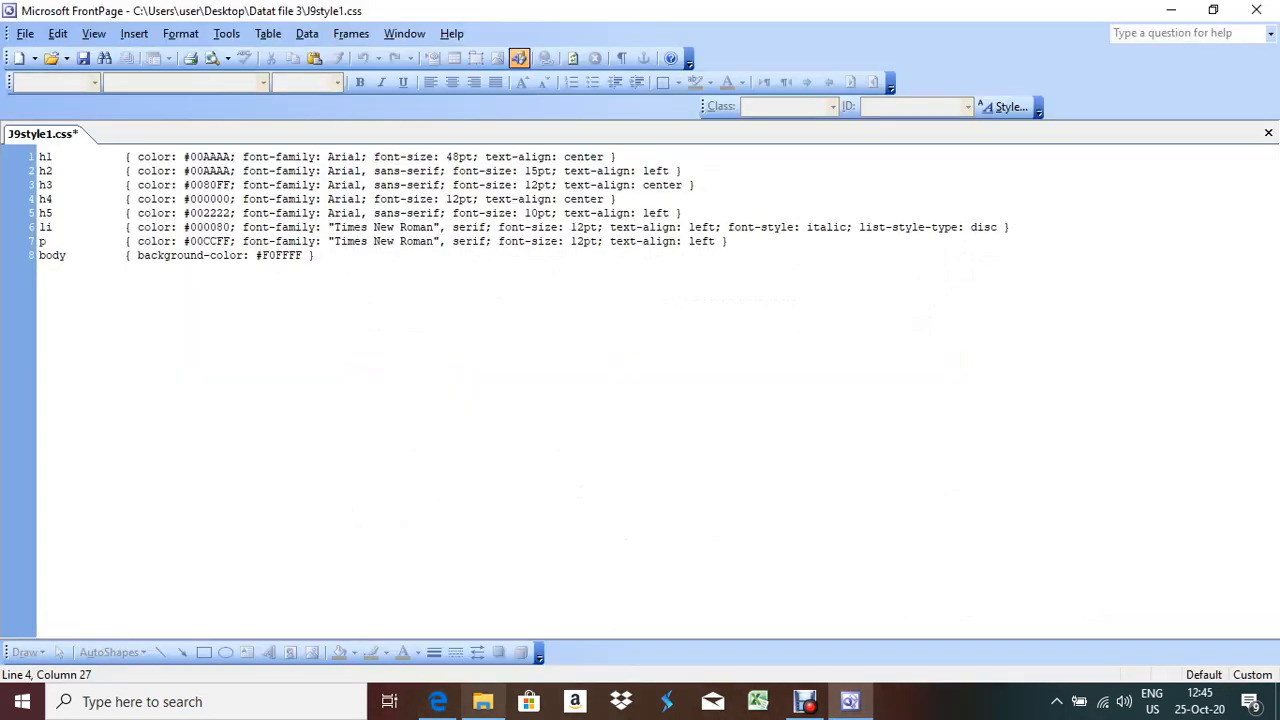
left_click(438, 701)
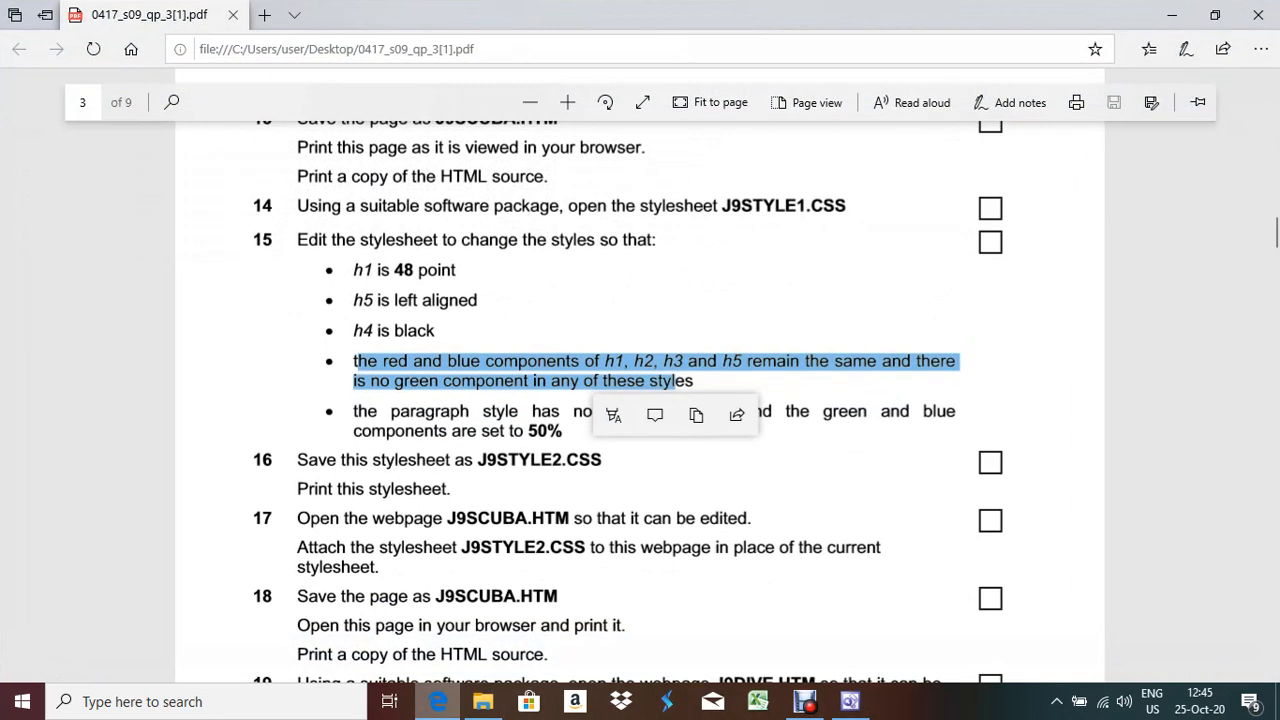
Try replacement digits for the green part of h1's colour value #00AAAA
left_click(438, 701)
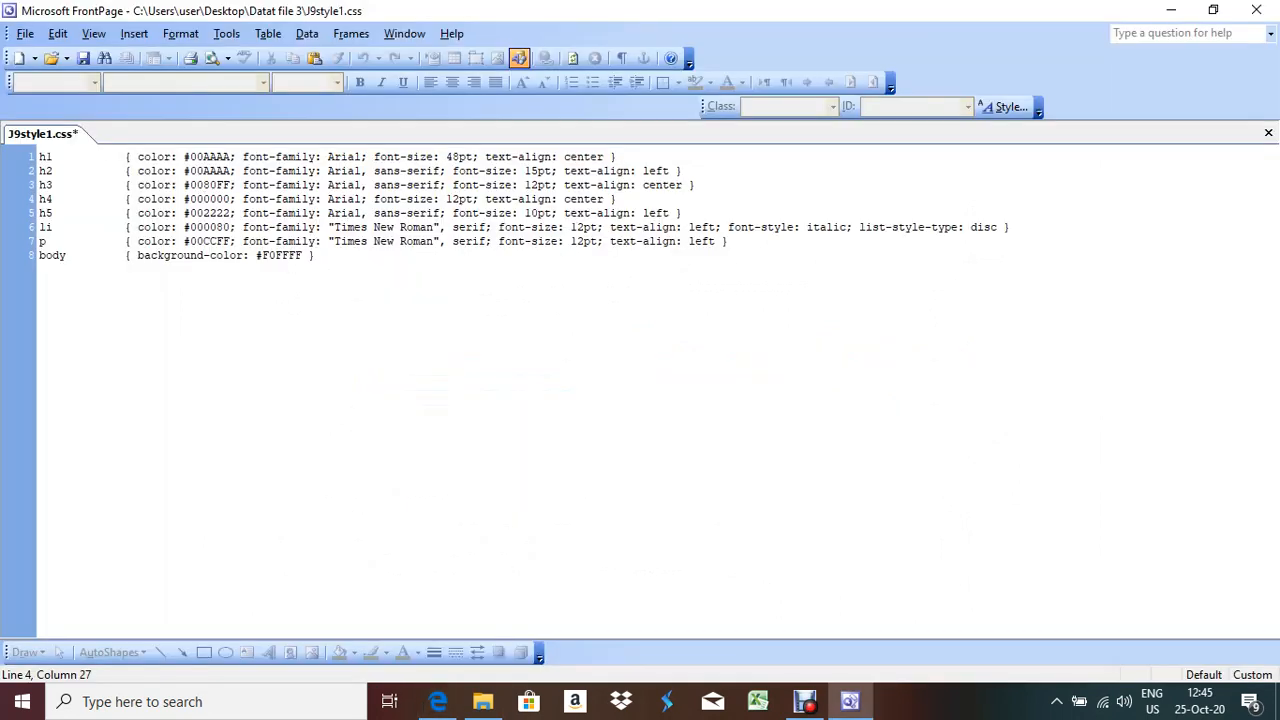
left_click(198, 157)
left_click(224, 157)
left_click(198, 157)
left_click(224, 157)
left_click(219, 157)
key("BackSpace")
key("BackSpace")
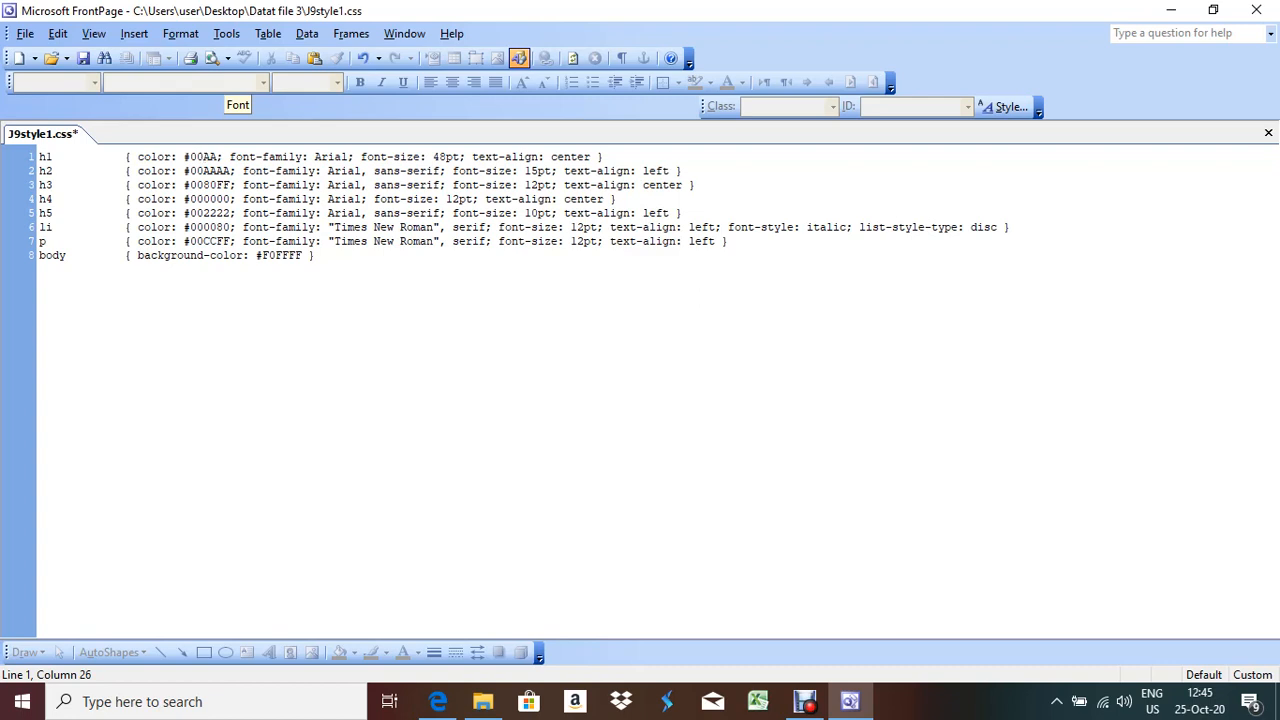
type("00")
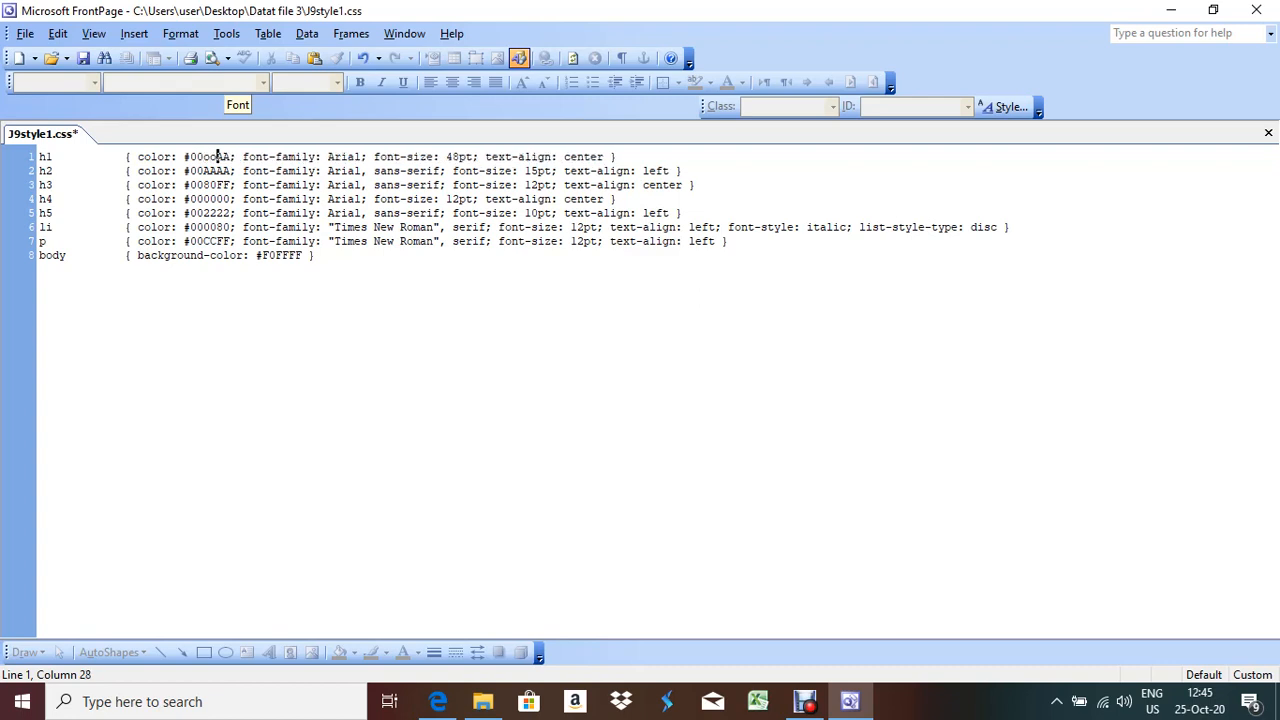
key("BackSpace")
key("BackSpace")
type("00")
key("BackSpace")
key("BackSpace")
type("AA")
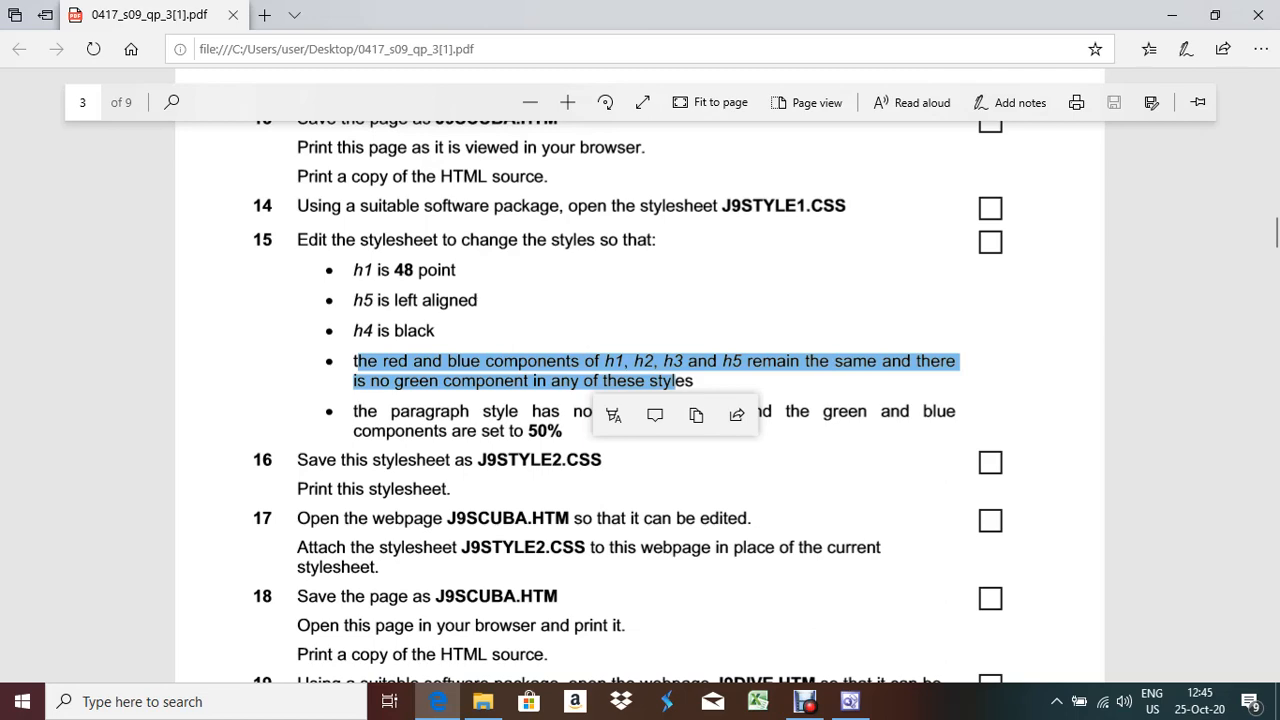
Set h1 and h2 colours to #0000AA, and confirm h3's #0000FF has no green
key("alt+Tab")
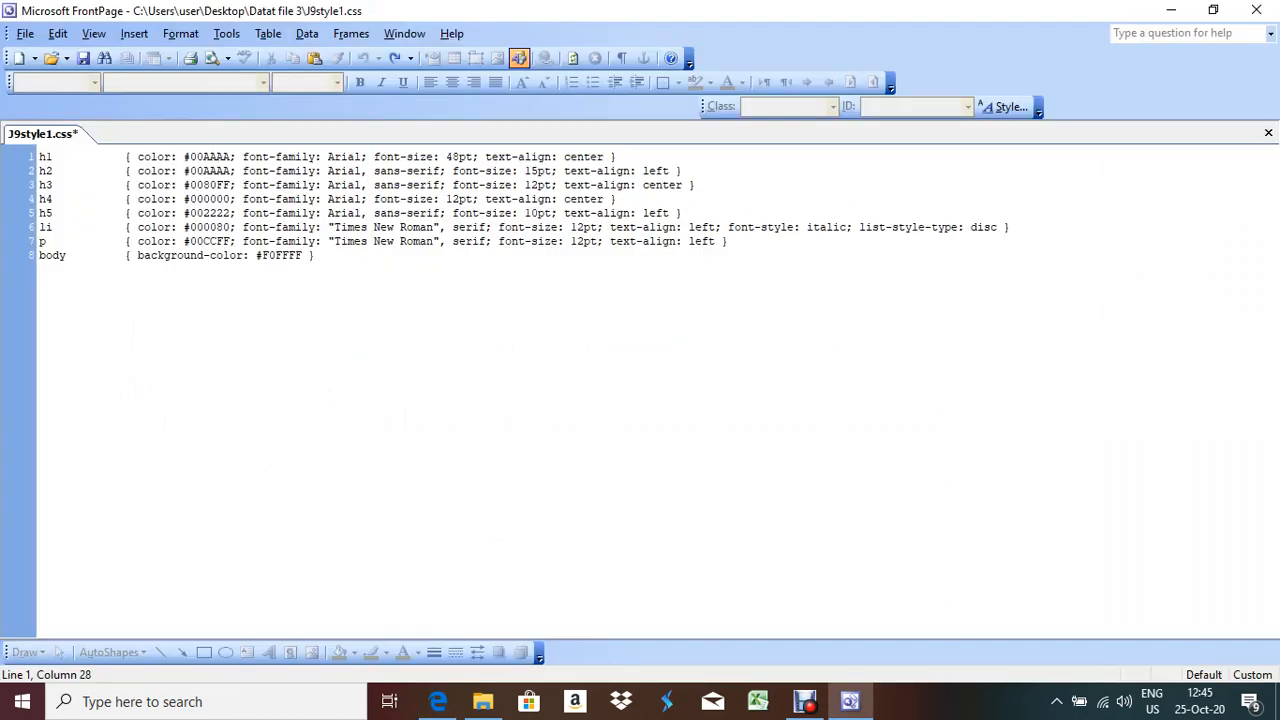
key("BackSpace")
key("BackSpace")
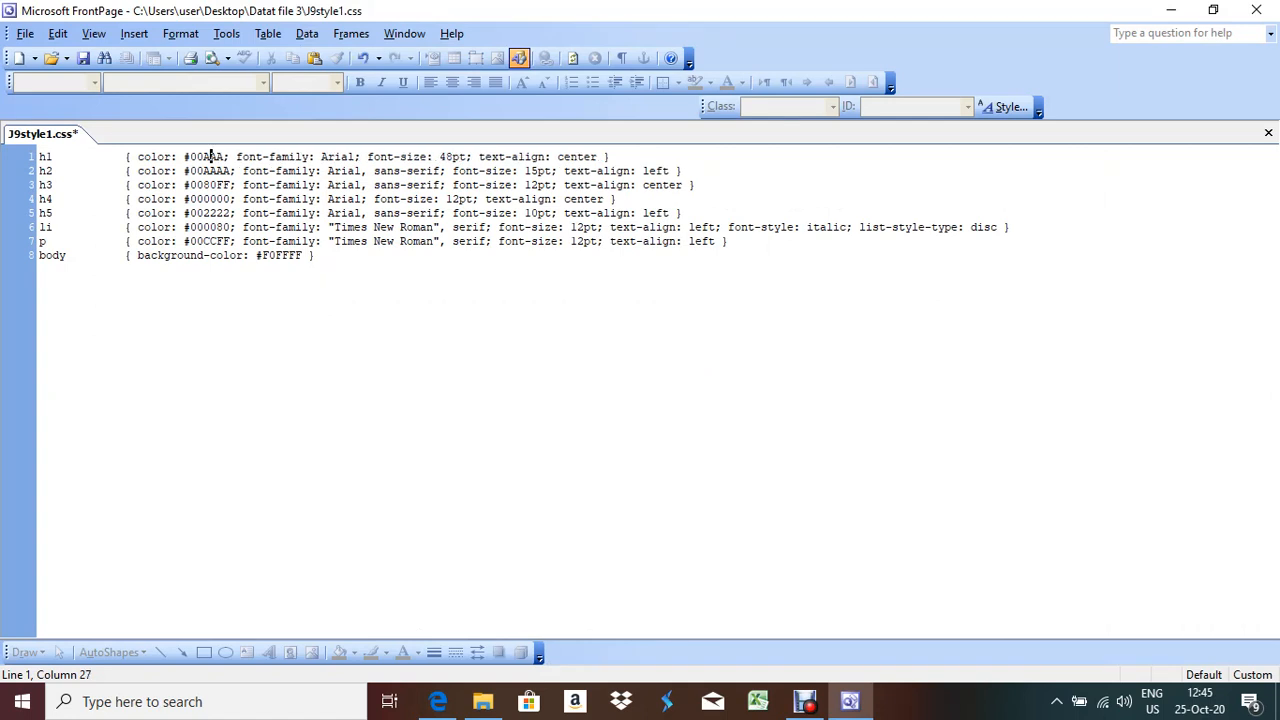
type("00")
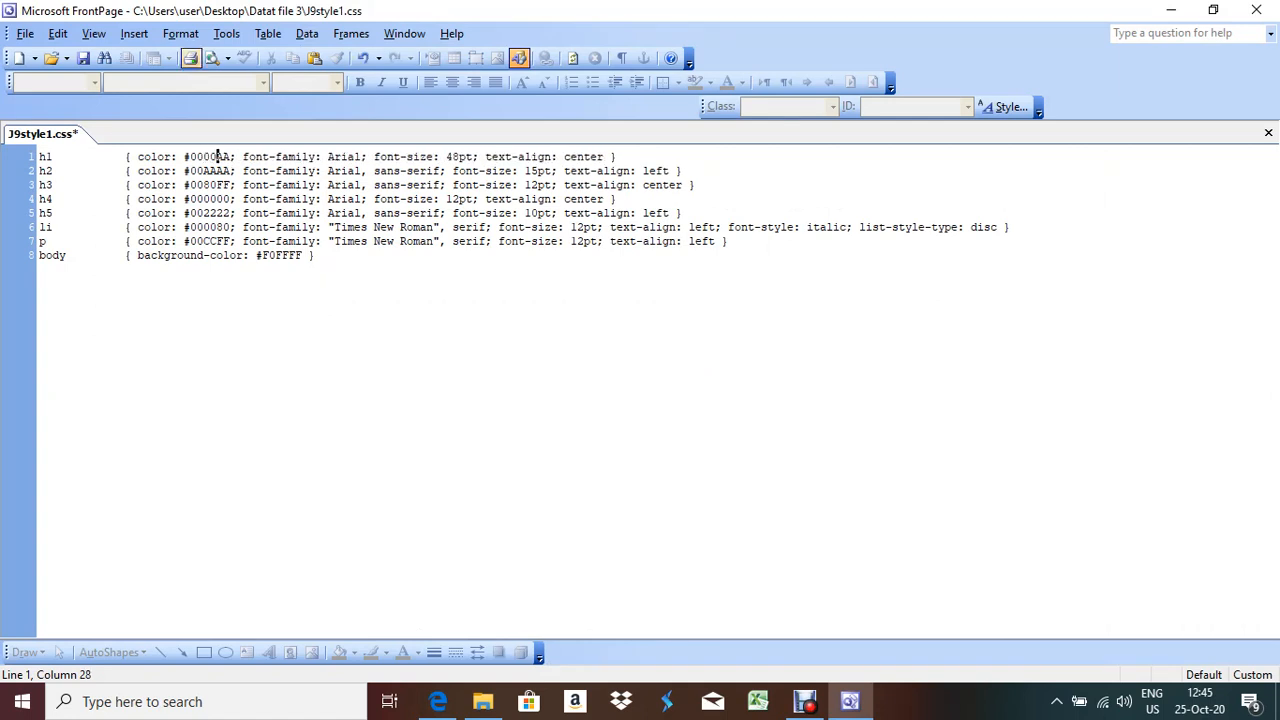
key("Down")
key("BackSpace")
key("BackSpace")
type("00")
left_click_drag(216, 185, 230, 185)
key("Left")
key("alt+Tab")
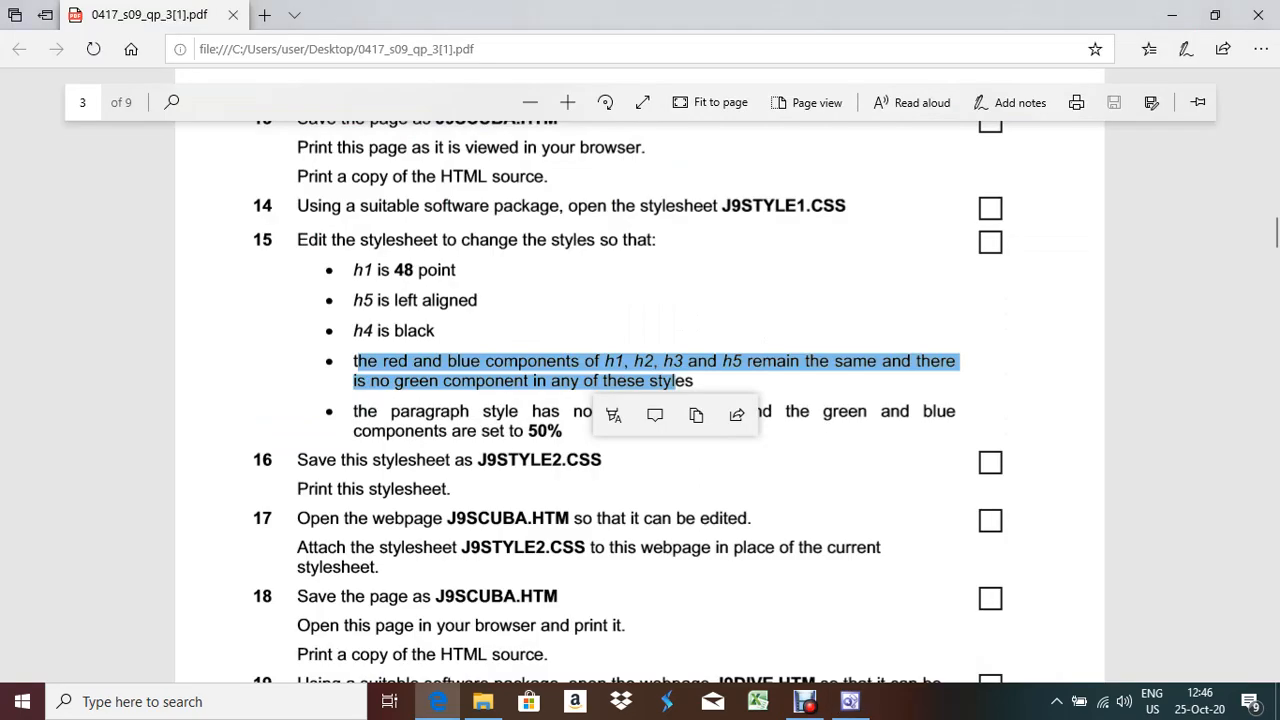
Replace the green digits in h5's colour with 00, giving #000022, then recheck the exam paper
key("alt+Tab")
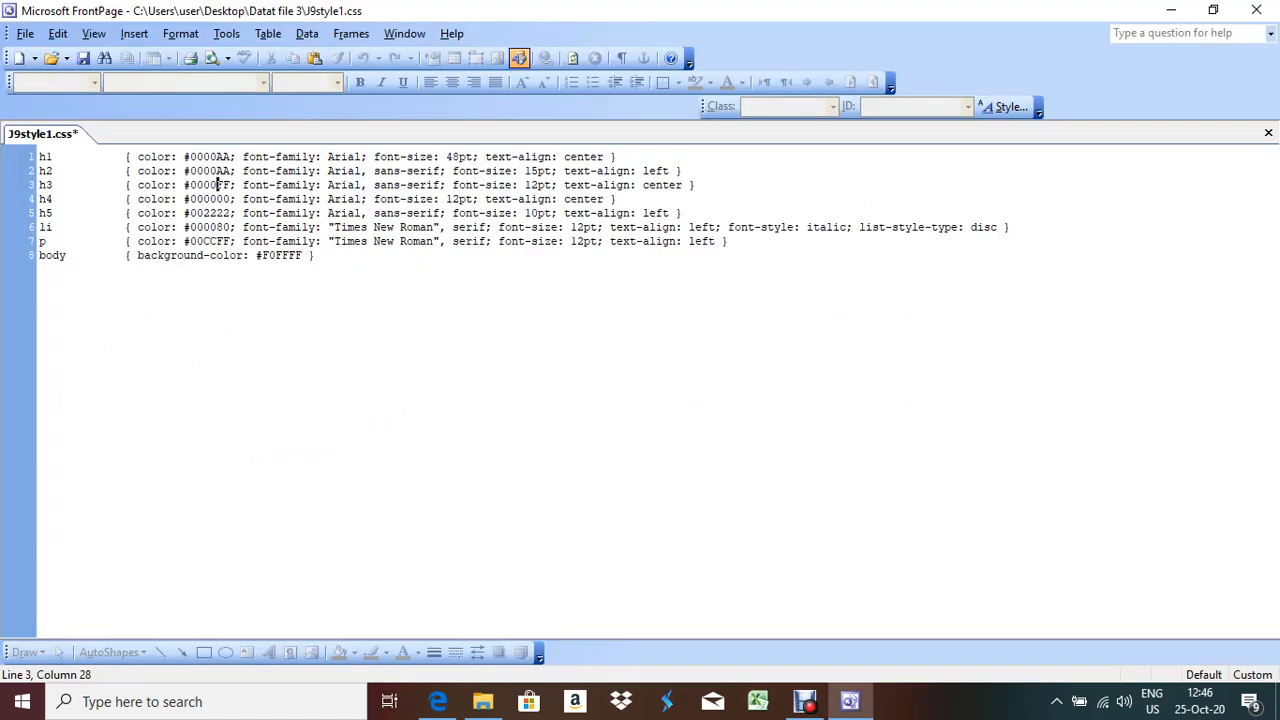
key("Down")
key("Down")
key("BackSpace")
key("BackSpace")
type("00")
key("alt+Tab")
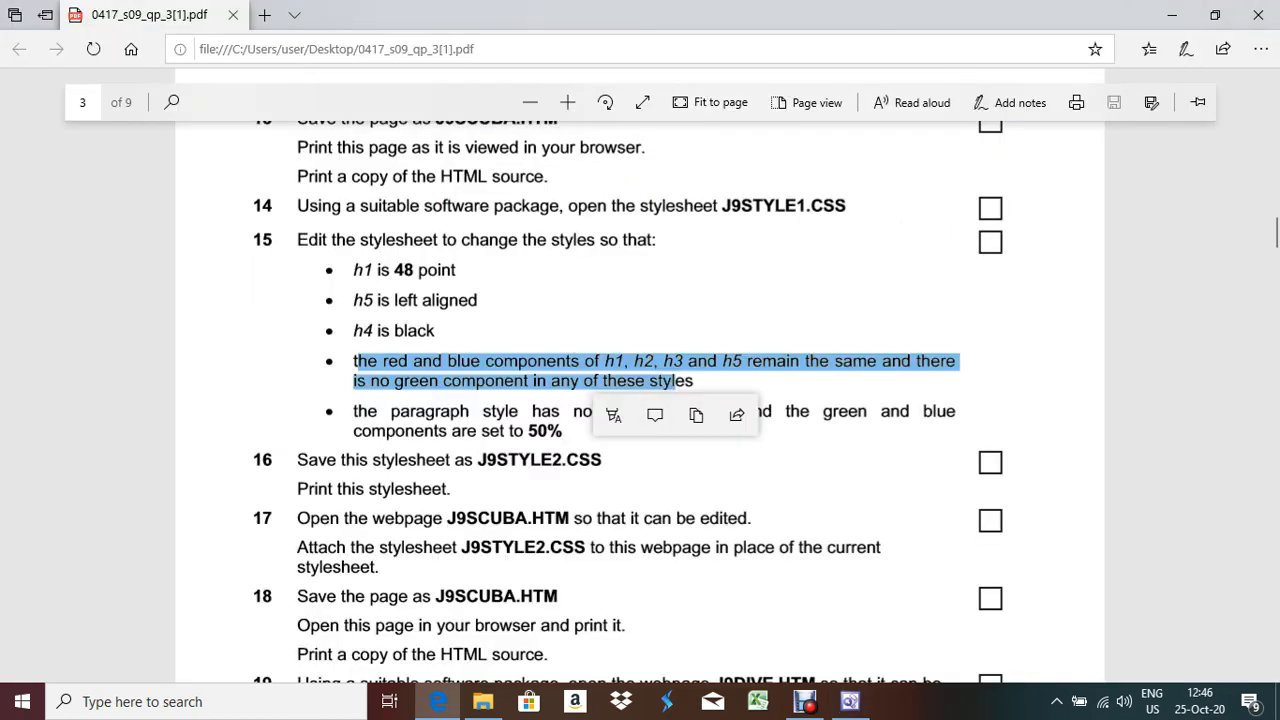
left_click(690, 330)
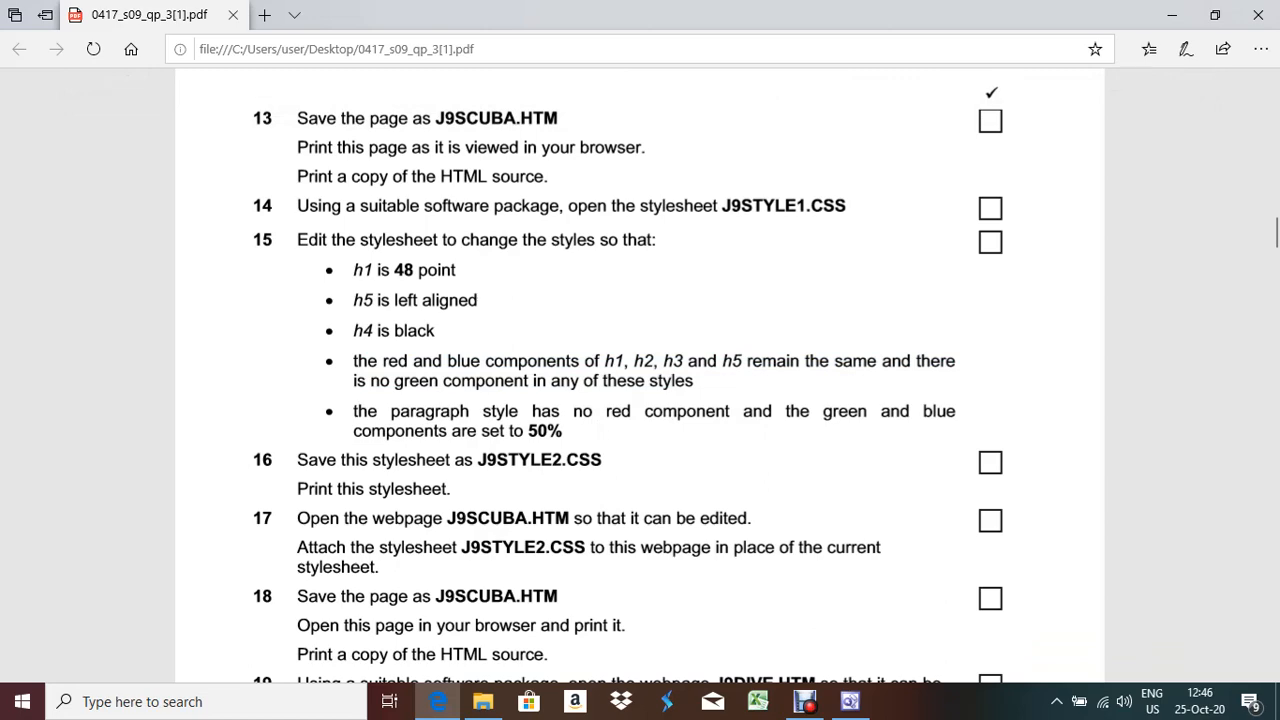
key("alt+Tab")
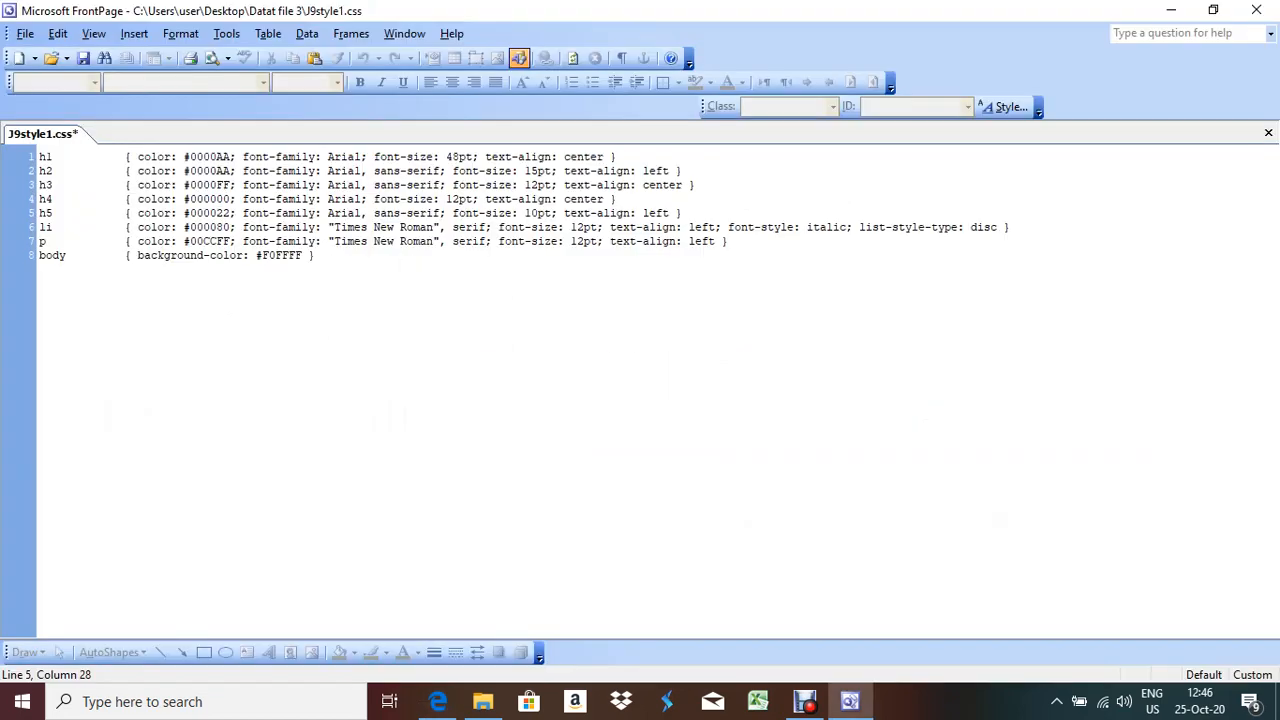
Compare the paragraph colour value against the exam paper's paragraph requirement
left_click(185, 241)
key("alt+Tab")
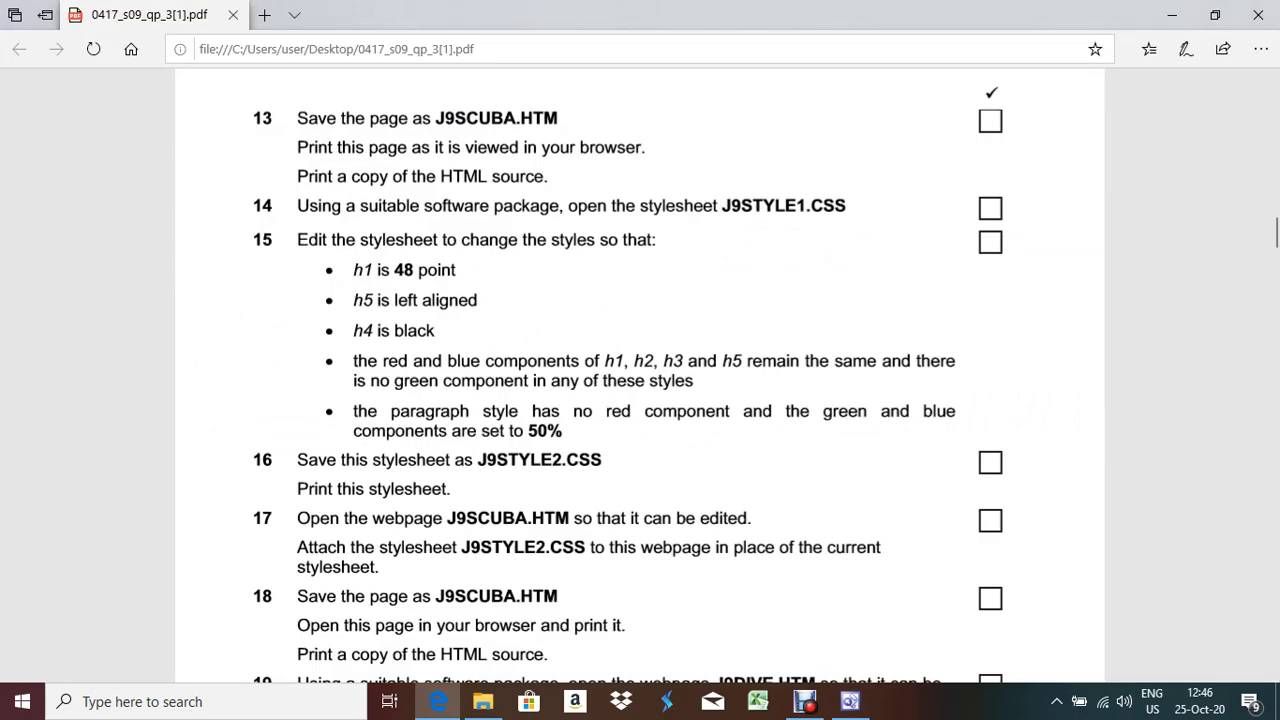
key("alt+Tab")
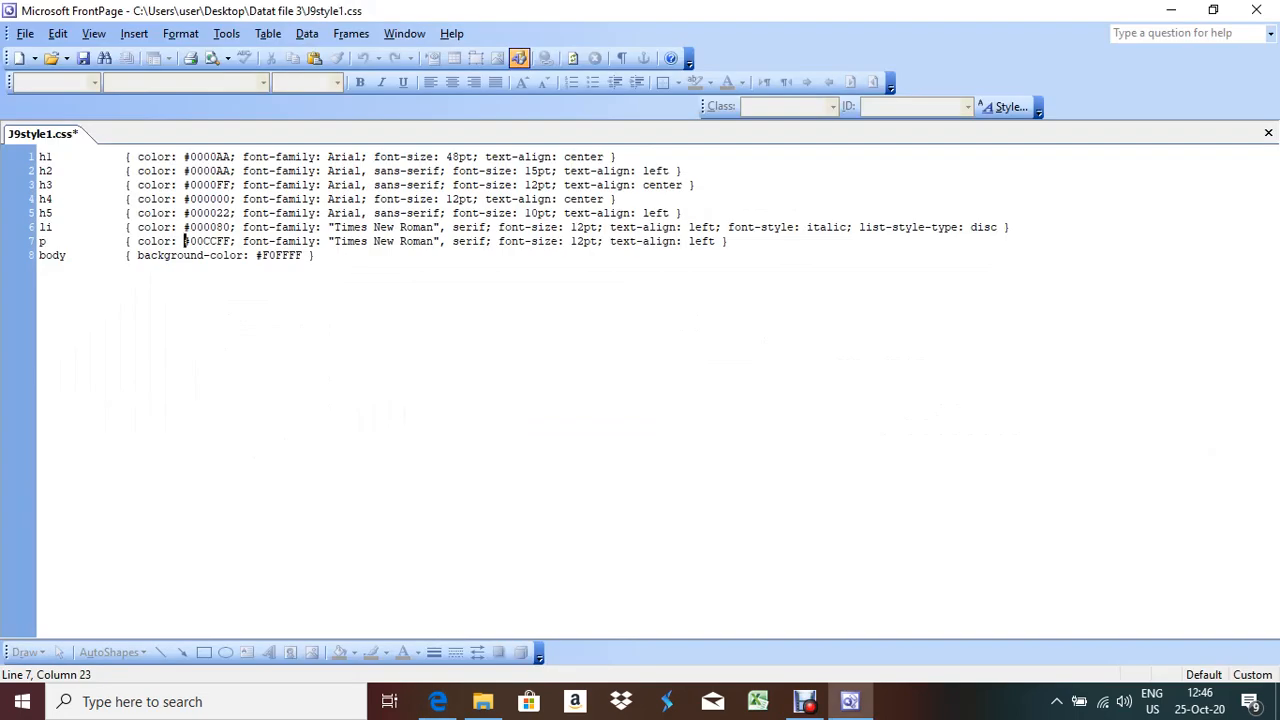
key("alt+Tab")
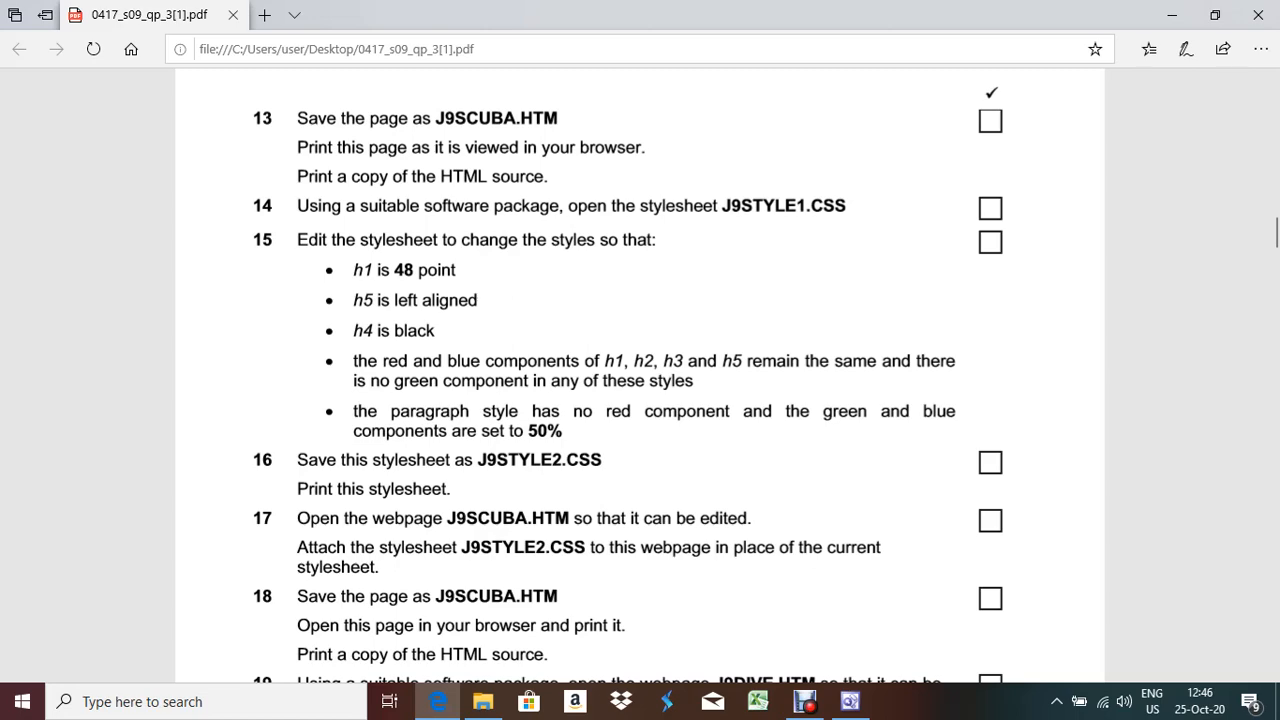
key("alt+Tab")
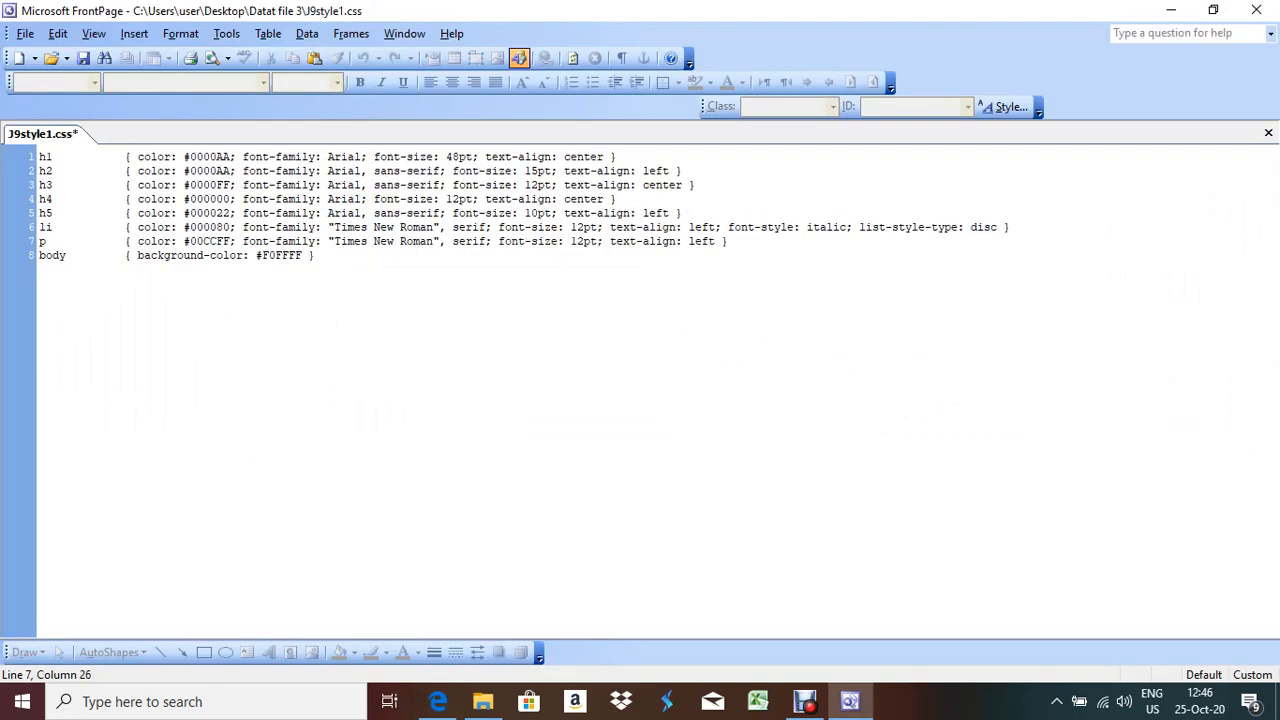
Change the paragraph colour to #008080
left_click(217, 241)
key("BackSpace")
key("BackSpace")
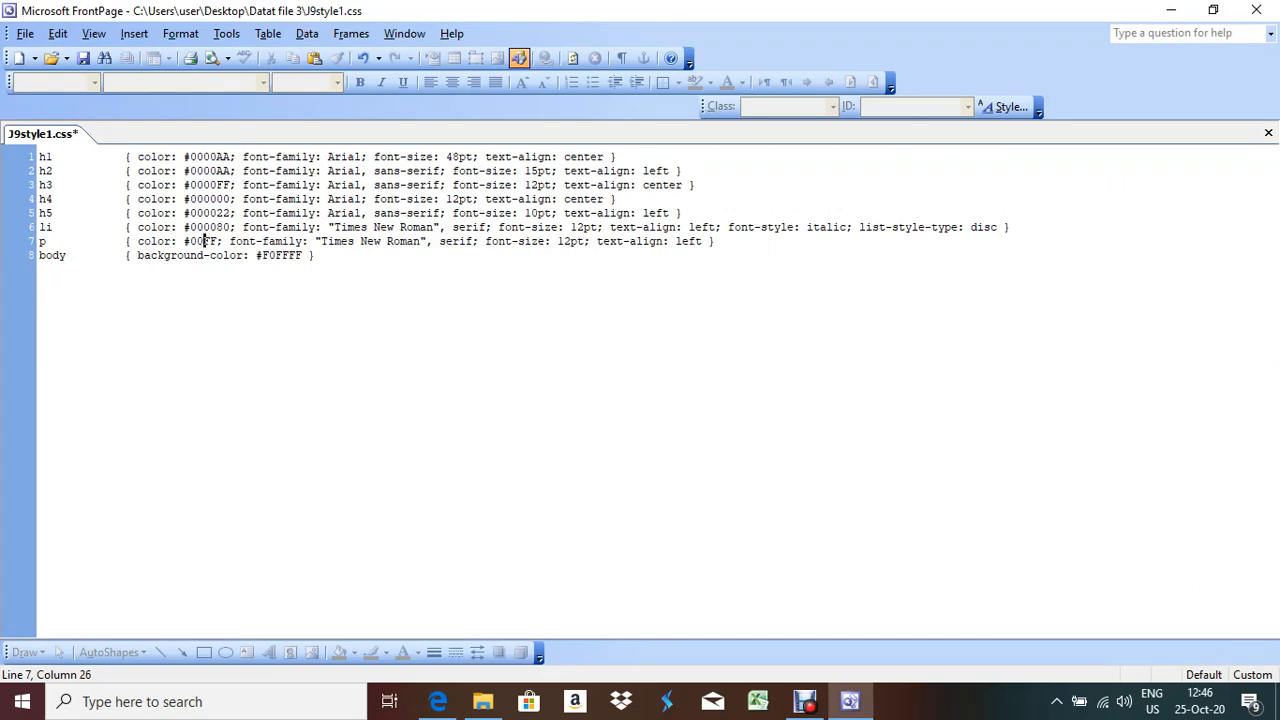
type("80")
key("Right")
key("Delete")
key("BackSpace")
type("80")
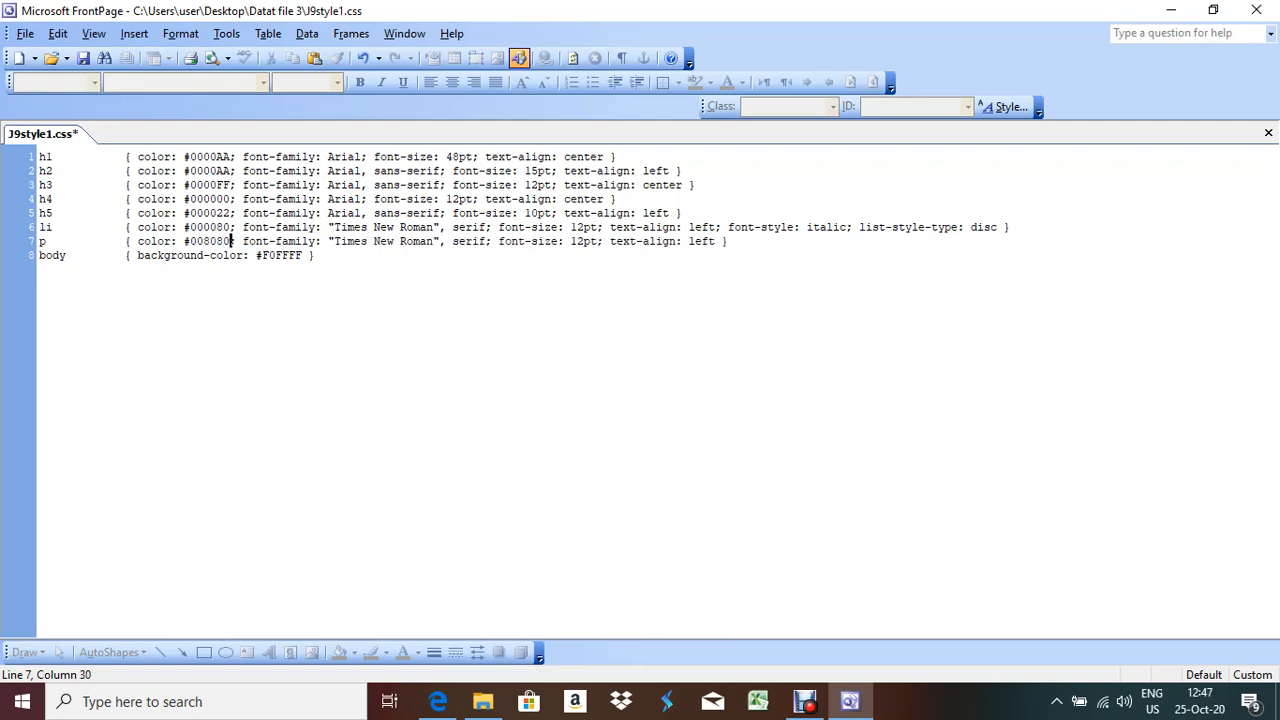
Check the stylesheet edits against task 15 in the exam paper
key("alt+Tab")
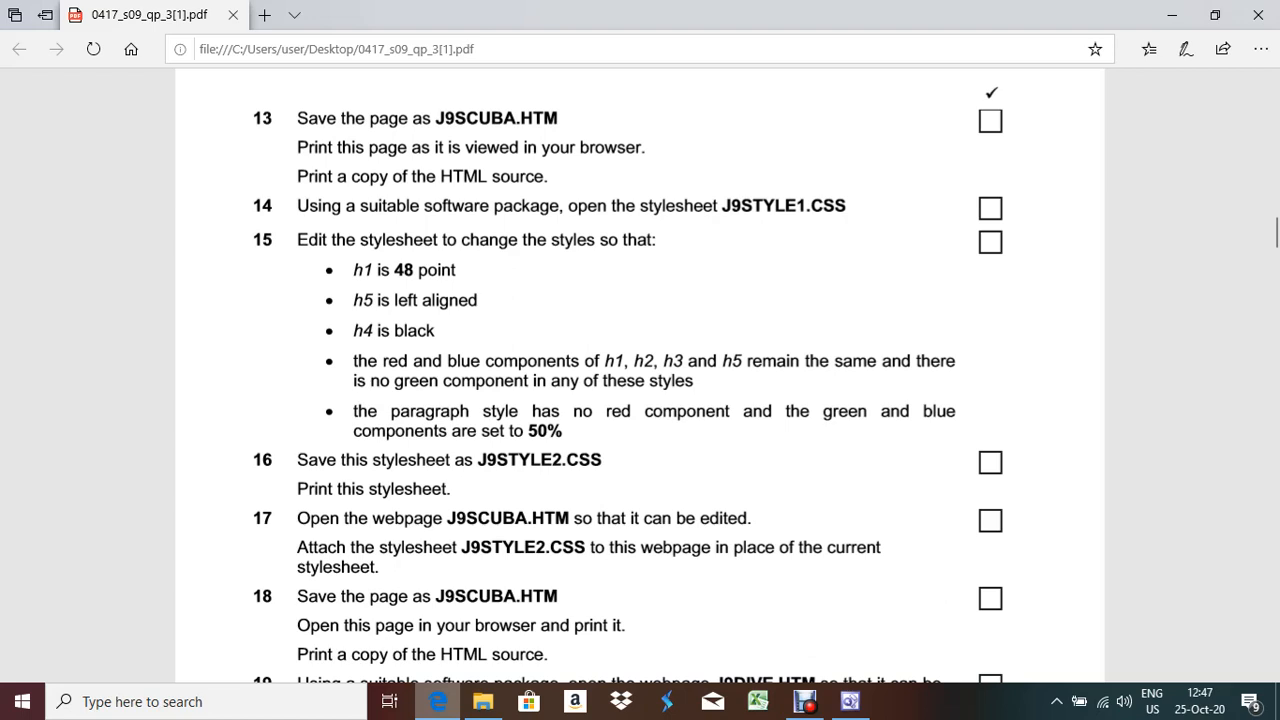
key("alt+Tab")
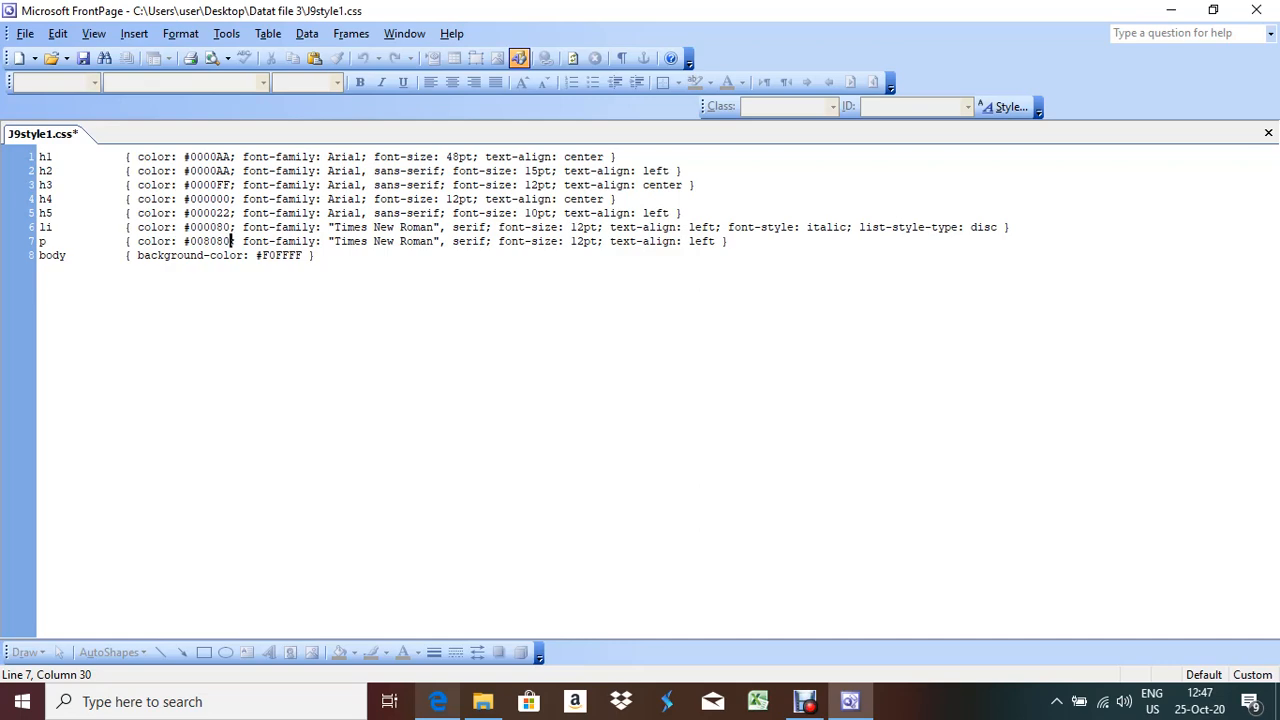
key("alt+Tab")
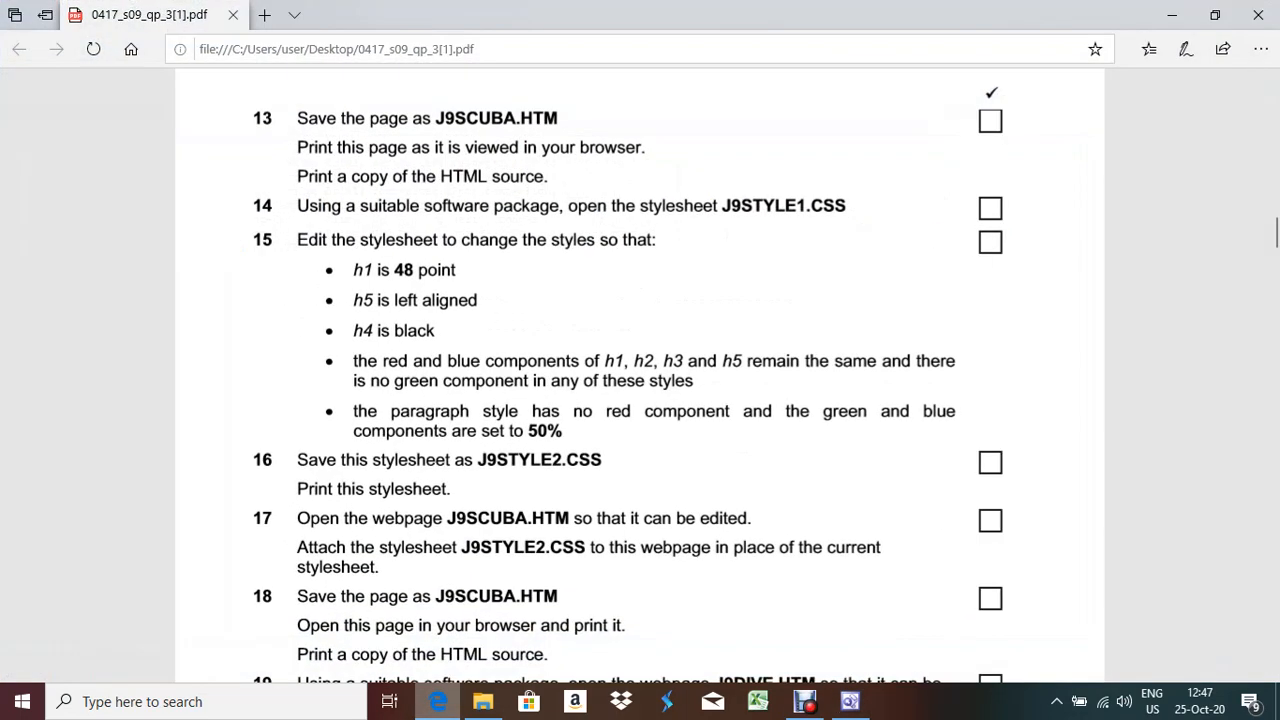
key("alt+Tab")
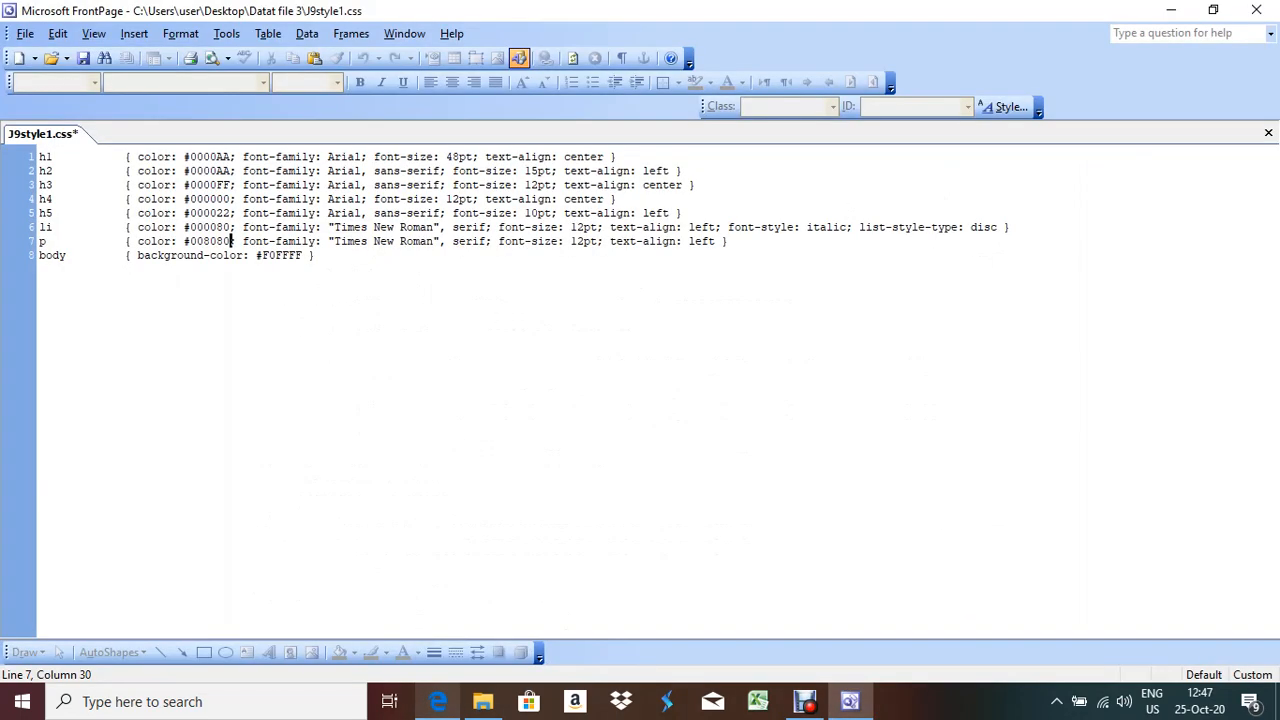
key("alt+Tab")
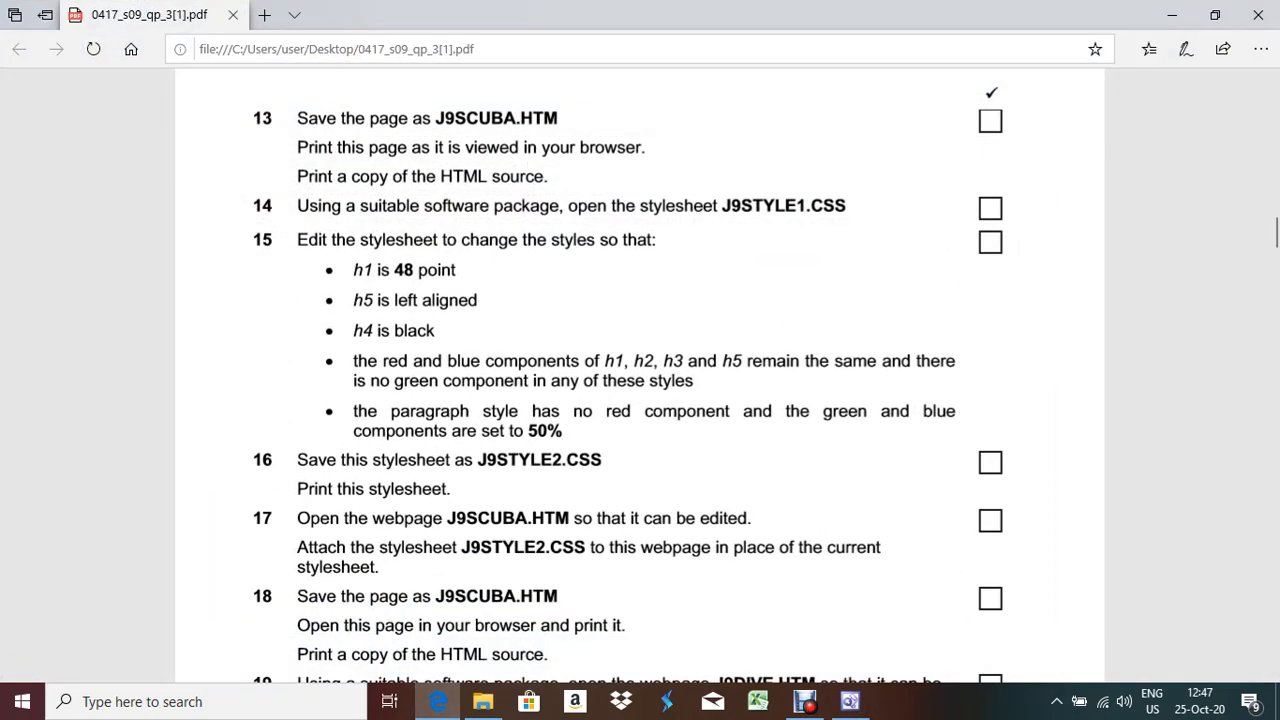
key("alt+Tab")
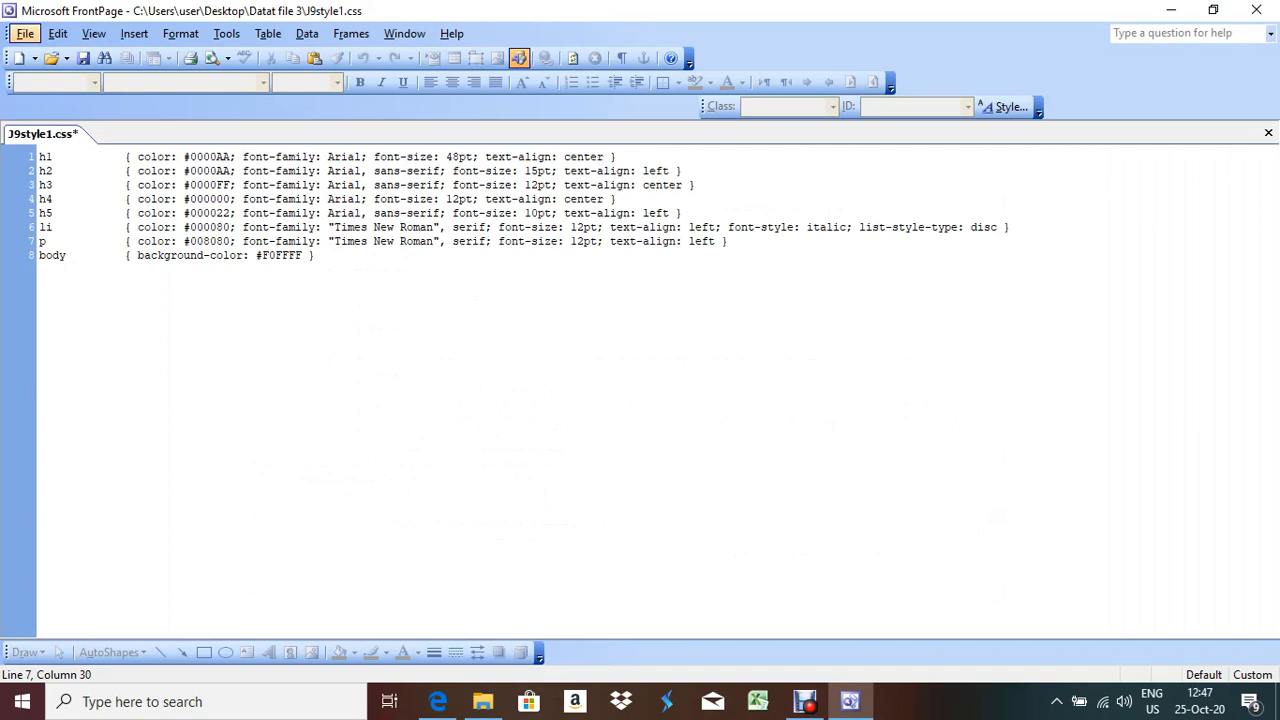
Save the stylesheet under the new name J9style2.css
key("alt+f")
key("Down")
key("Down")
key("Down")
key("Up")
key("Down")
key("Down")
key("Return")
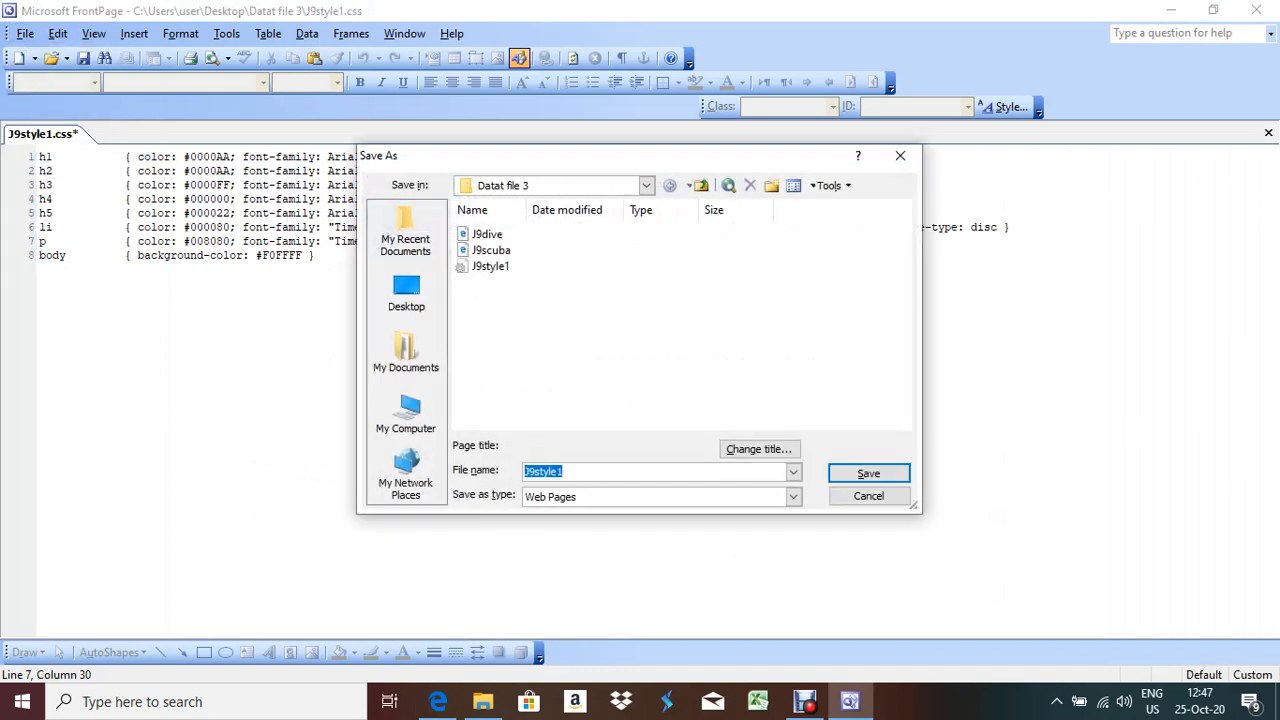
left_click(570, 471)
key("BackSpace")
type("2")
key("Return")
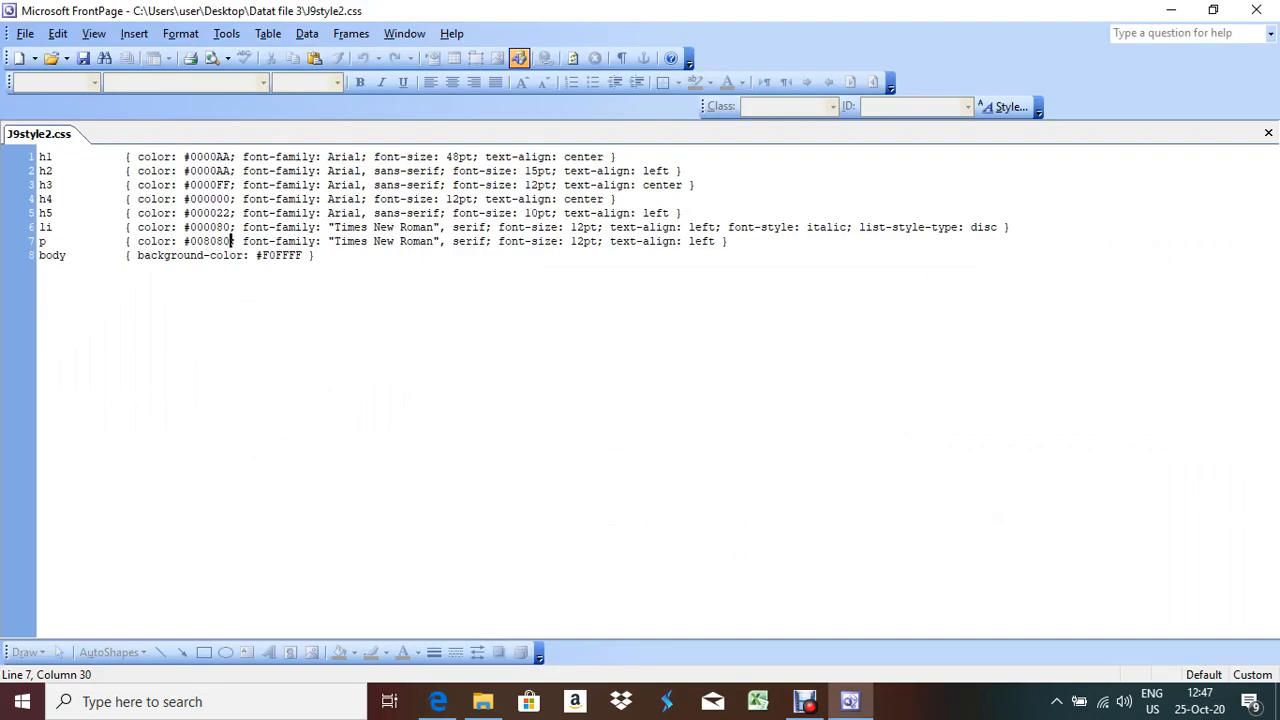
Select all the stylesheet text and bring up Windows search
key("alt")
left_click(316, 255)
left_click_drag(316, 255, 38, 157)
key("ctrl+c")
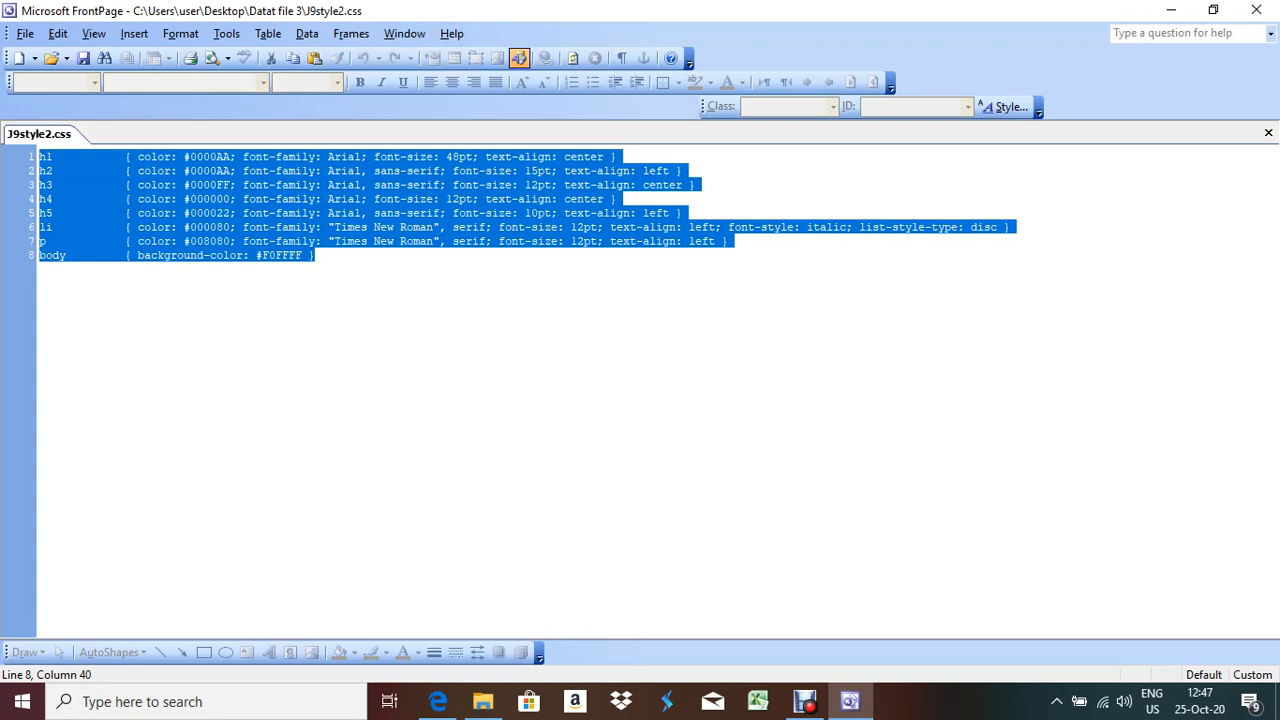
left_click(200, 701)
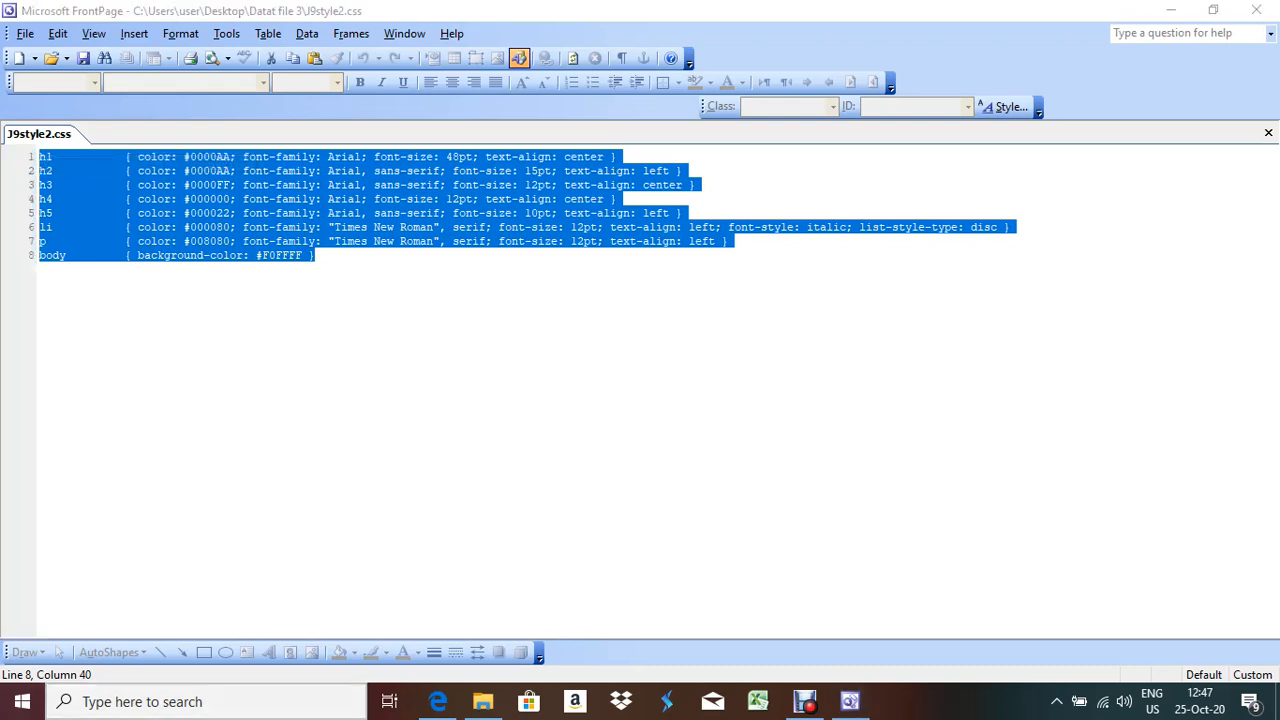
Launch Word 2010, paste the stylesheet text, widen the ruler margins and add a line after h1
type("w")
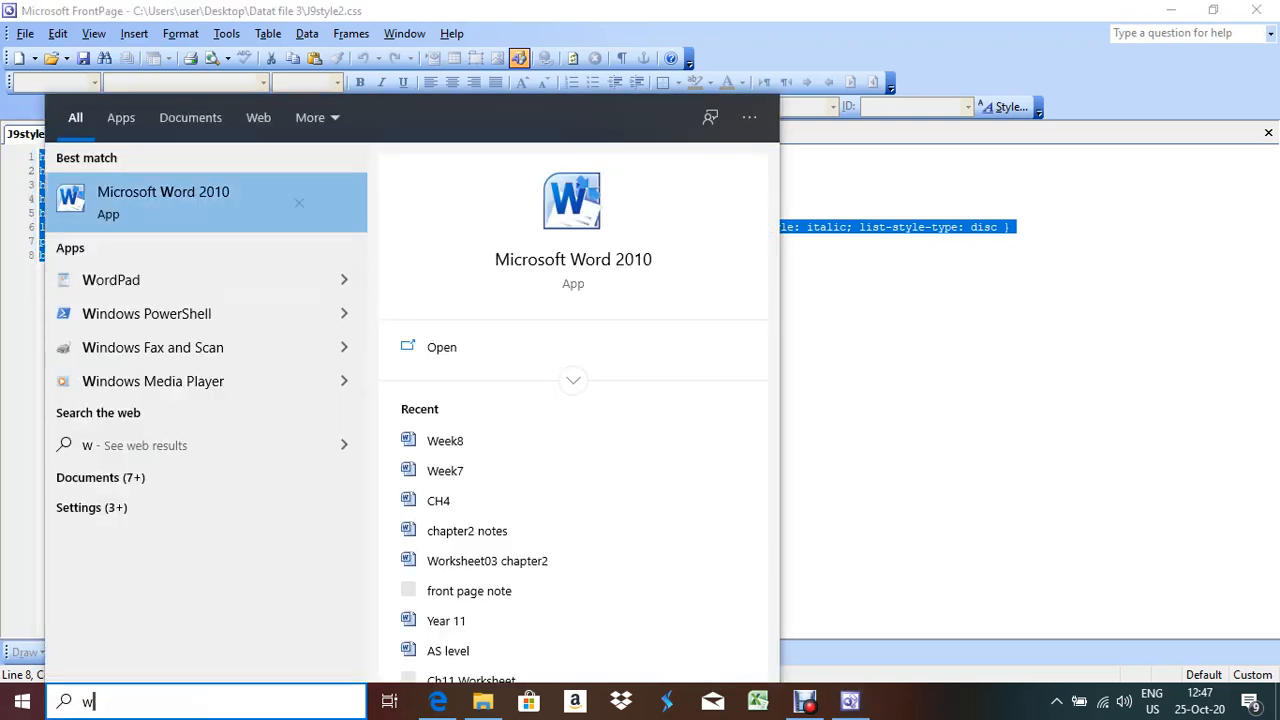
key("Escape")
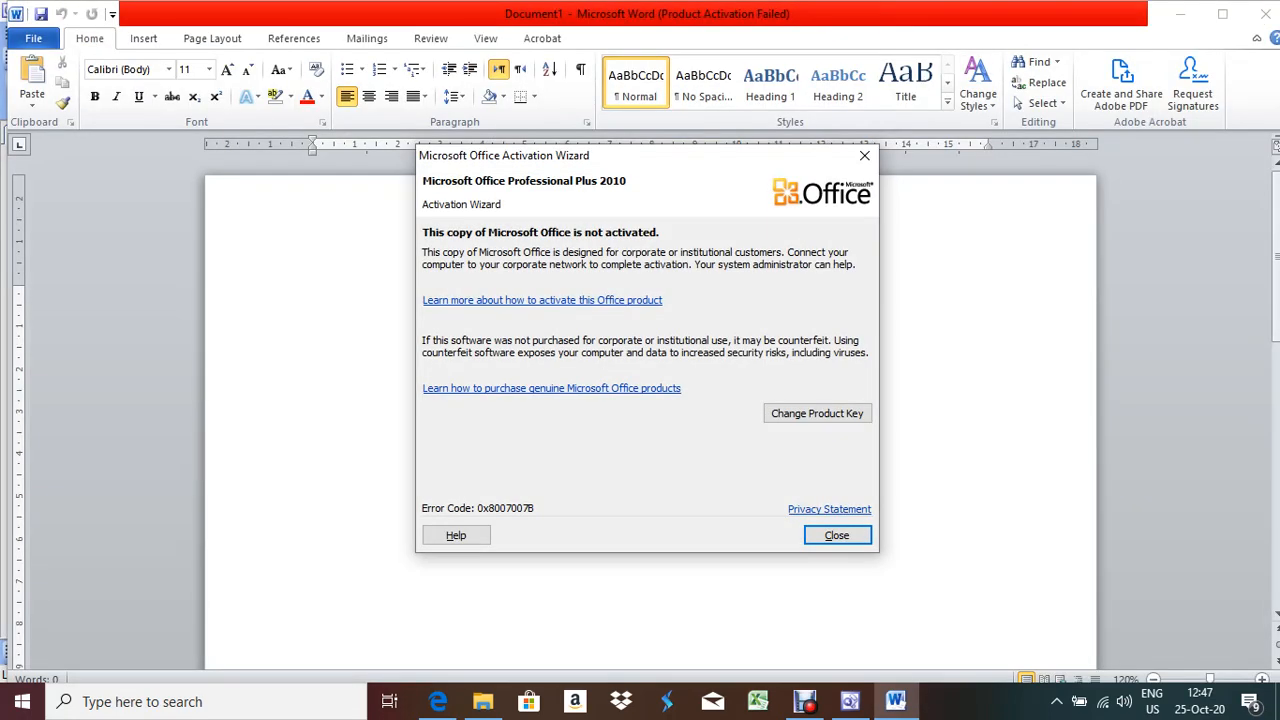
key("Escape")
key("ctrl+v")
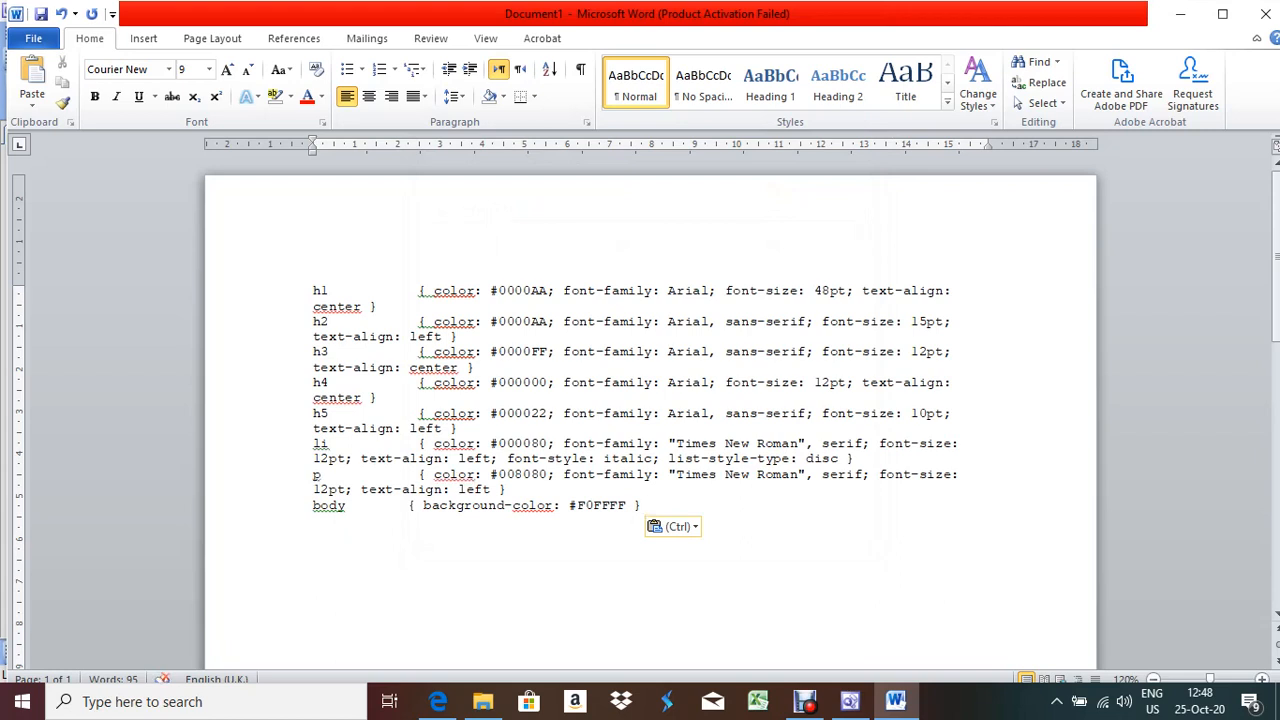
left_click_drag(313, 151, 247, 151)
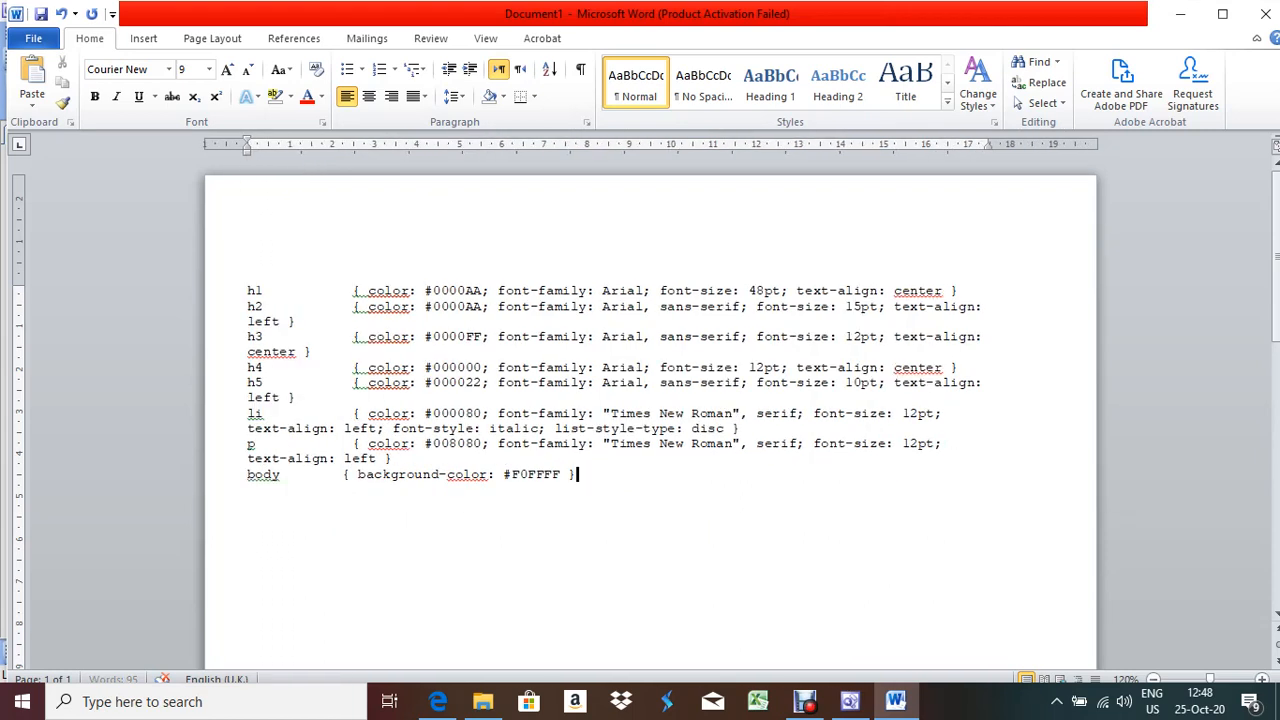
left_click_drag(988, 147, 1055, 147)
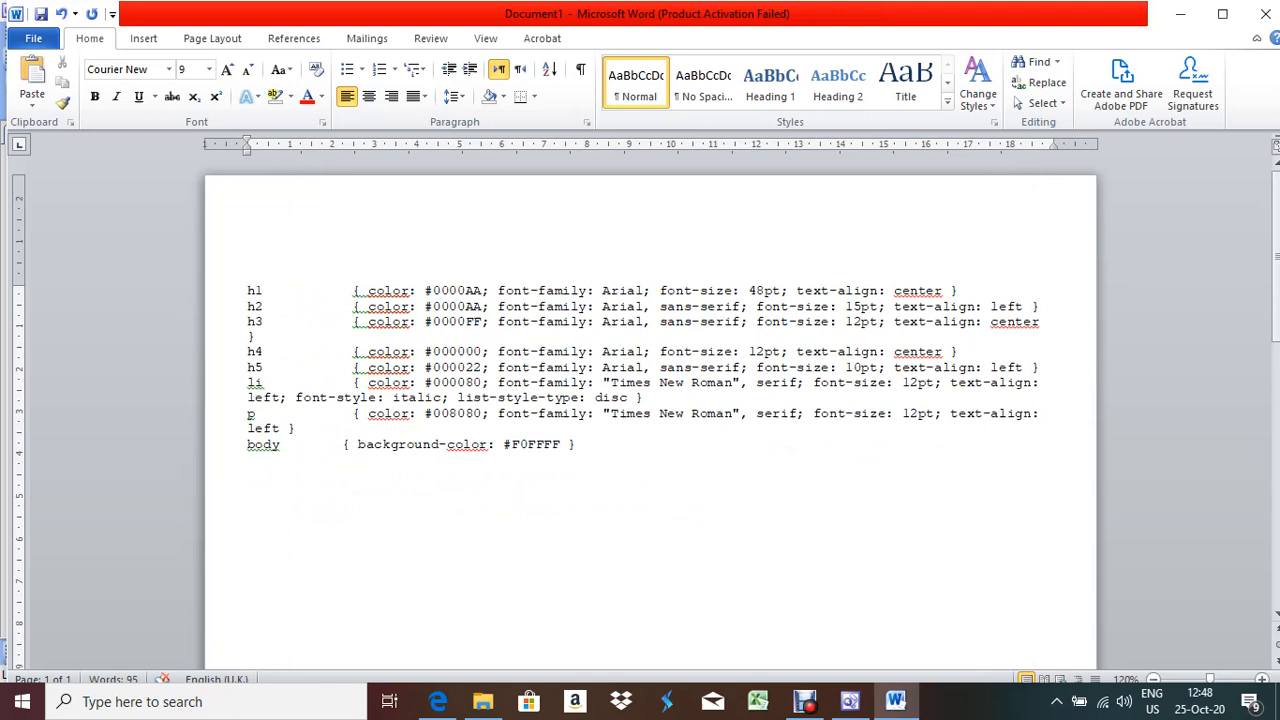
left_click(960, 291)
key("Return")
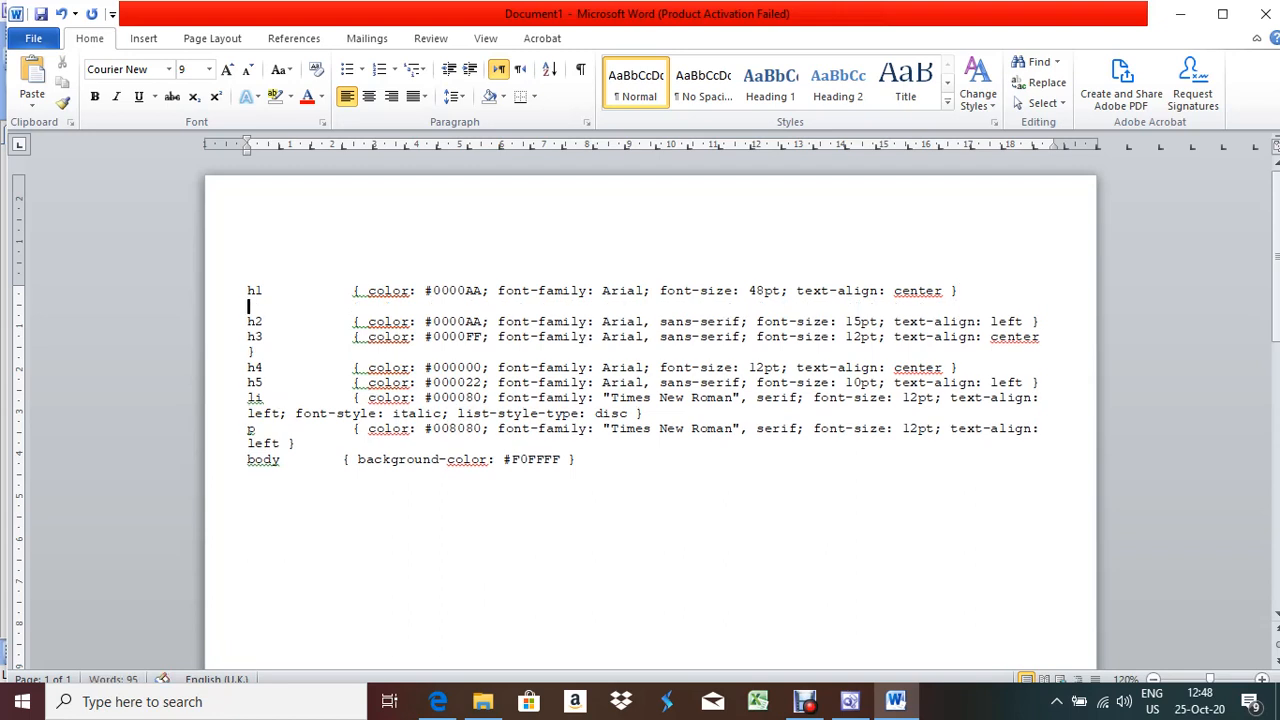
Close Word without saving and deselect the stylesheet text in FrontPage
left_click(1262, 14)
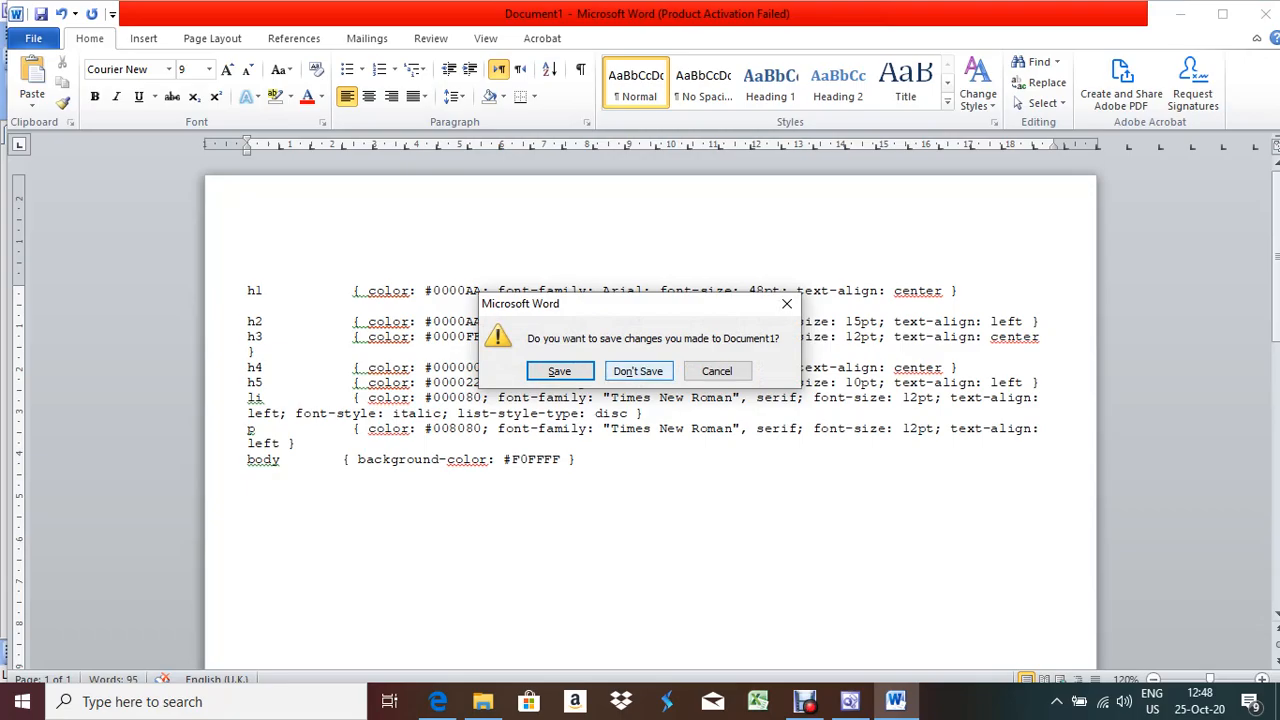
left_click(639, 371)
left_click(318, 256)
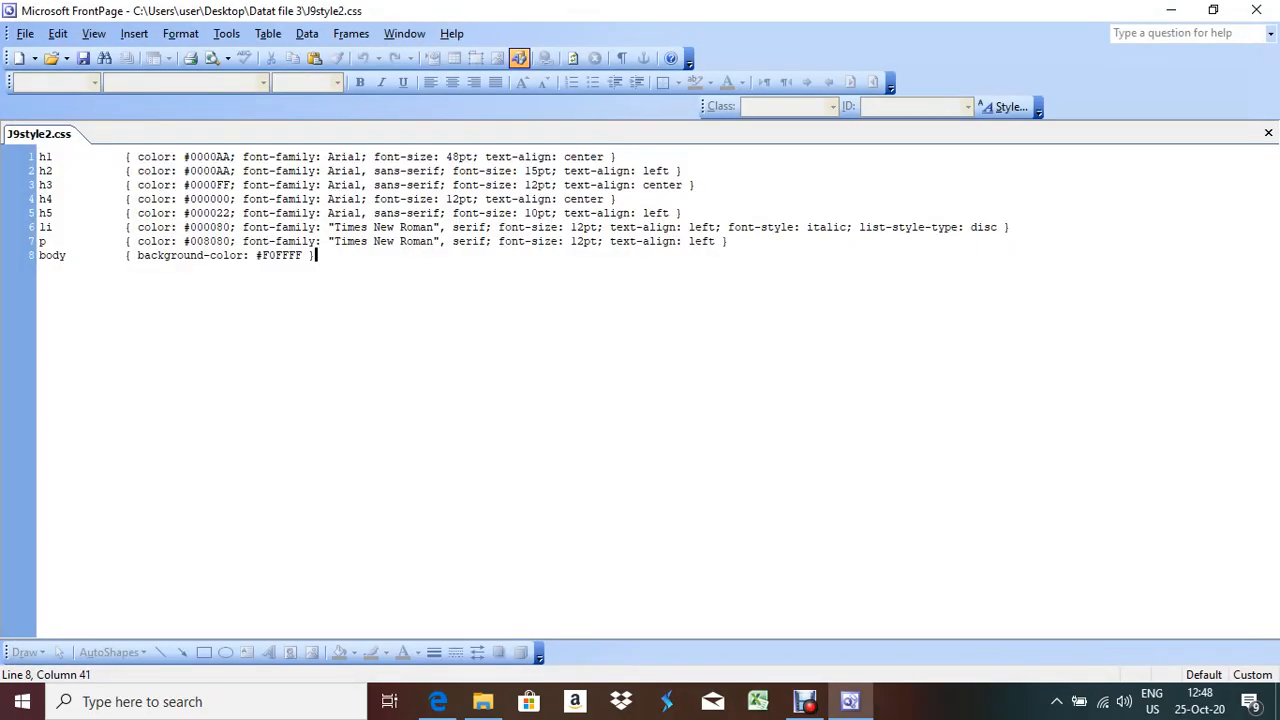
Close J9style2.css and find task 17's file name J9SCUBA.HTM in the exam paper
left_click(1268, 133)
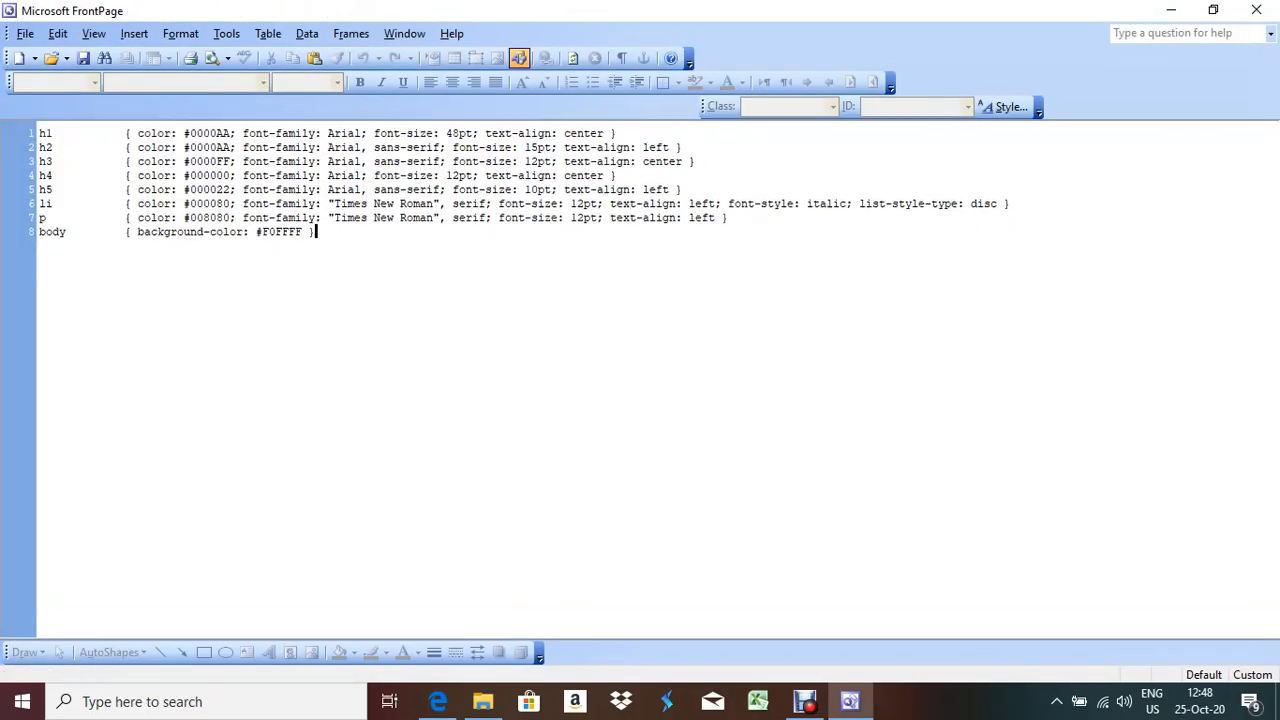
left_click(438, 701)
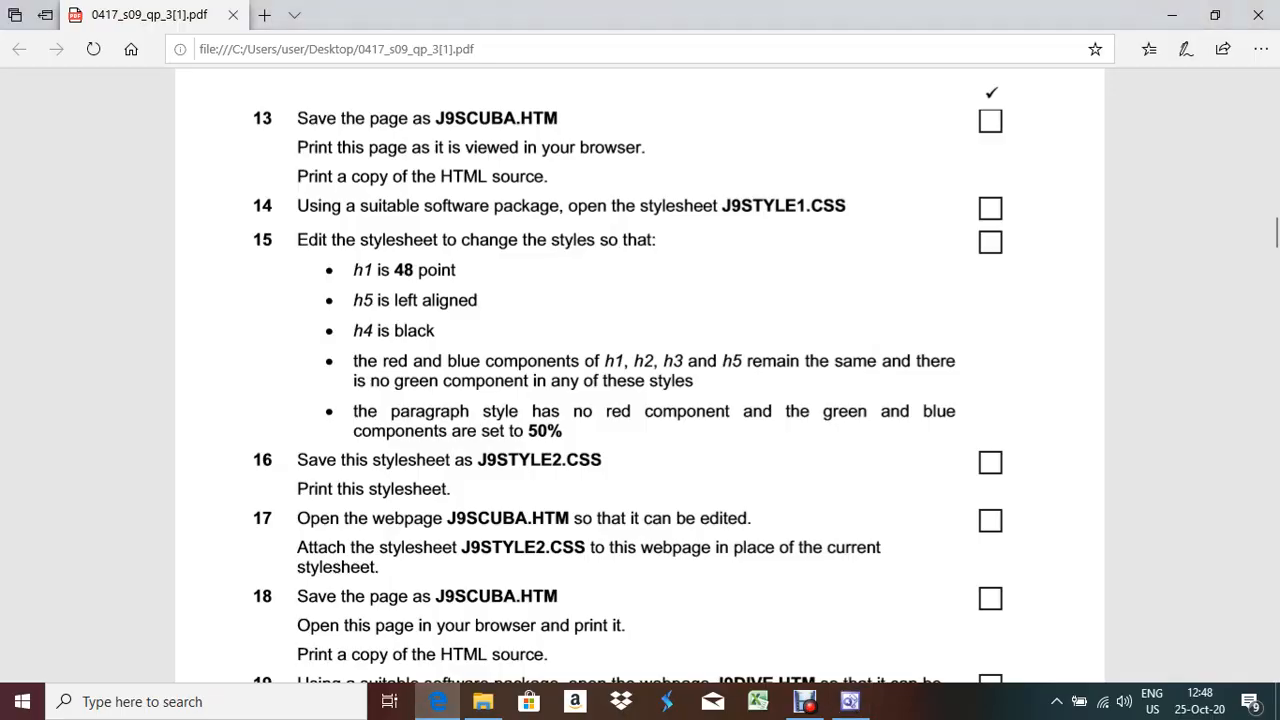
scroll(640, 375, "down", 2)
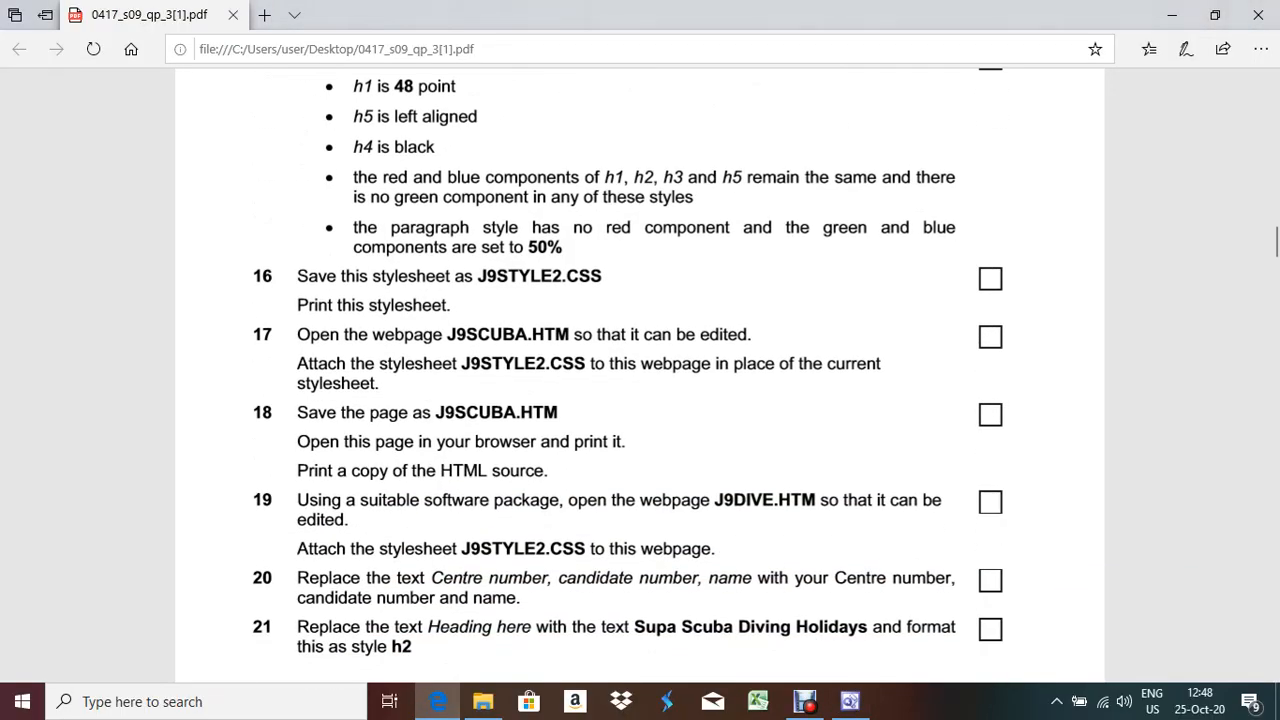
left_click_drag(447, 335, 572, 335)
Open J9scuba.htm in FrontPage through File > Open
left_click(850, 701)
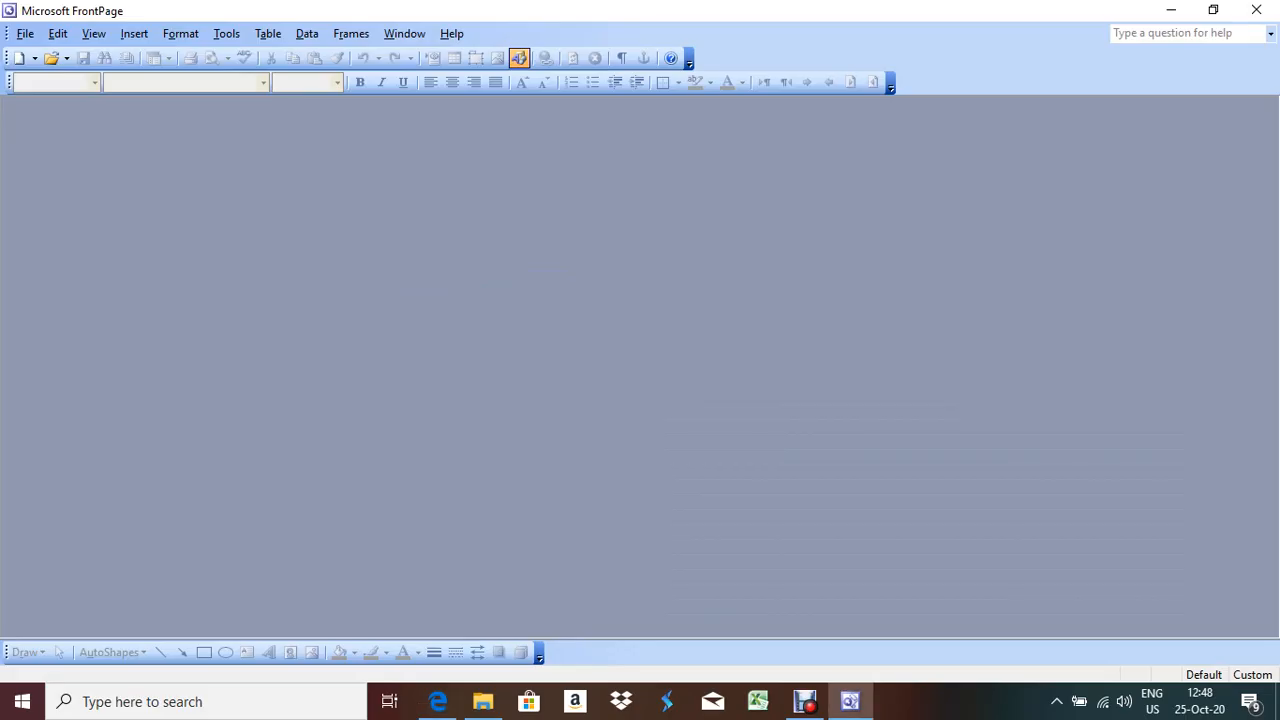
left_click(25, 34)
left_click(58, 77)
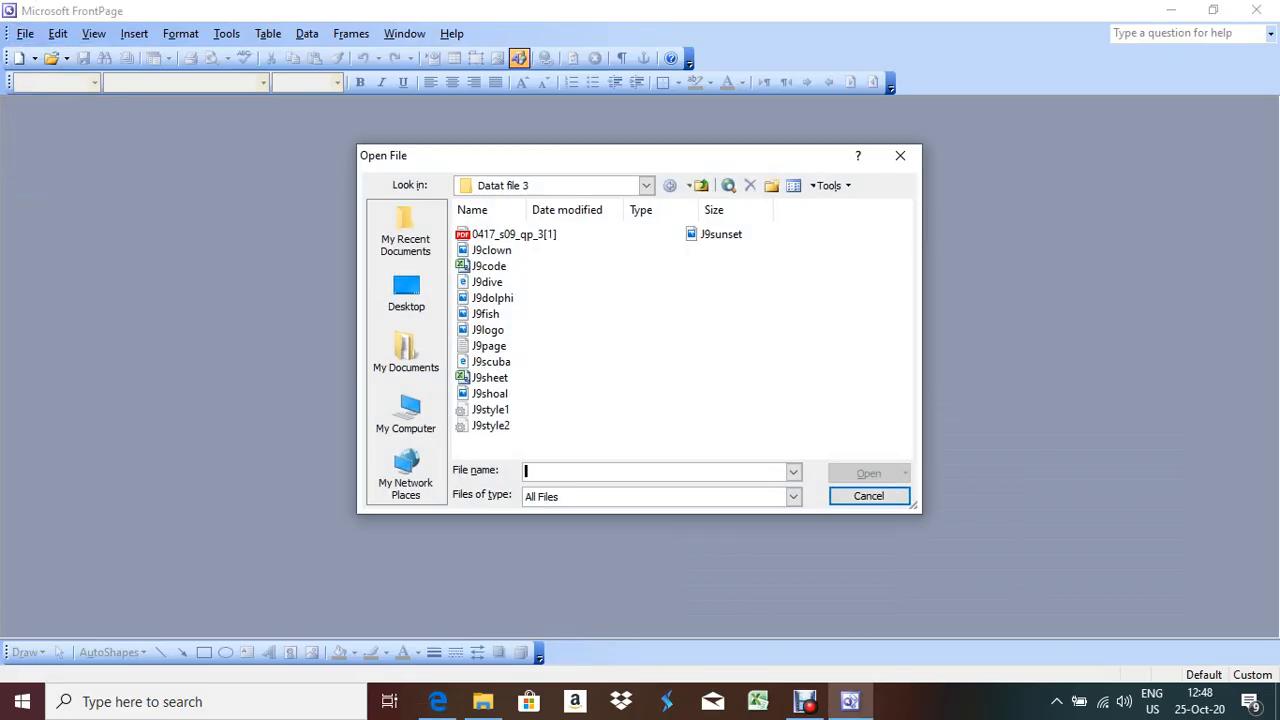
double_click(490, 361)
left_click(438, 701)
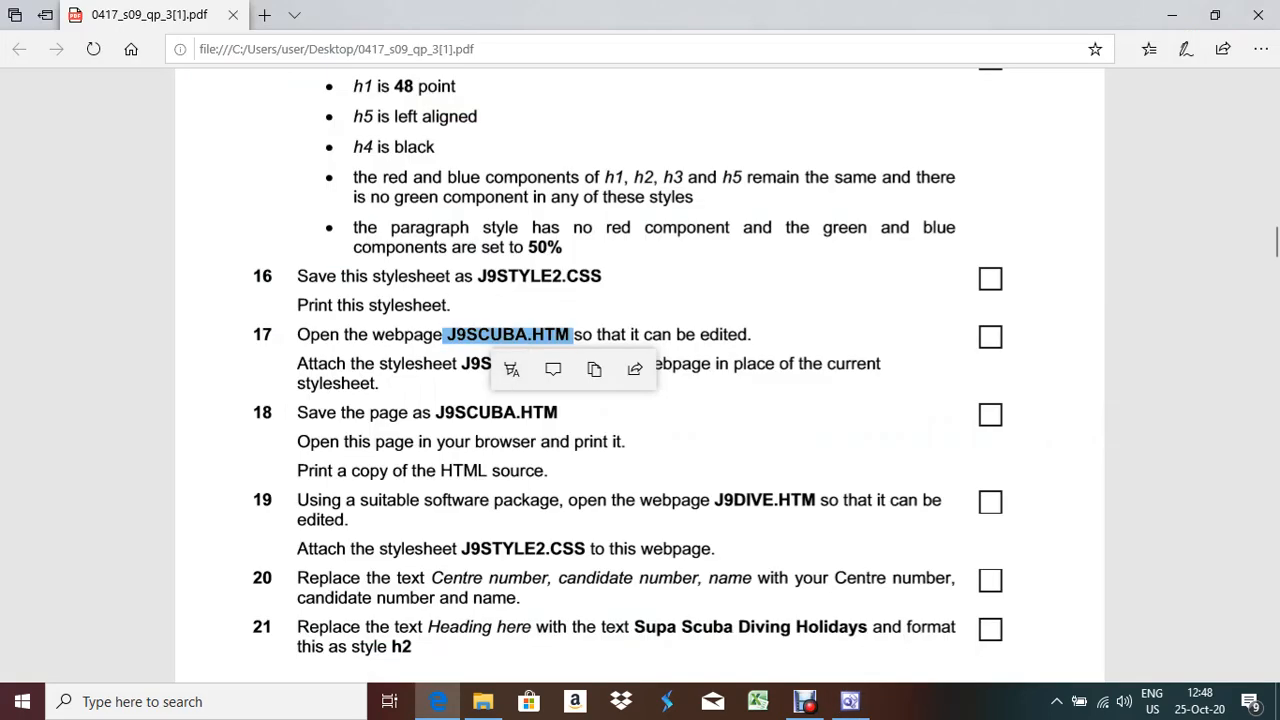
left_click(640, 420)
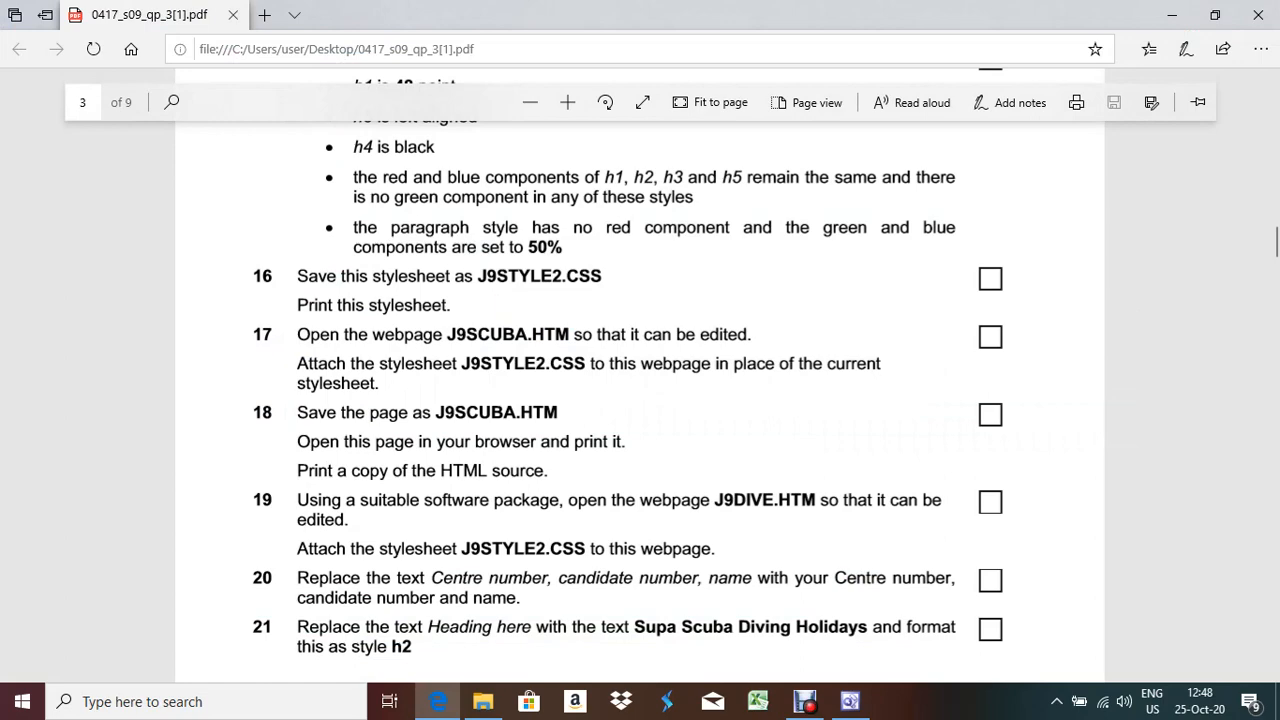
key("alt+Tab")
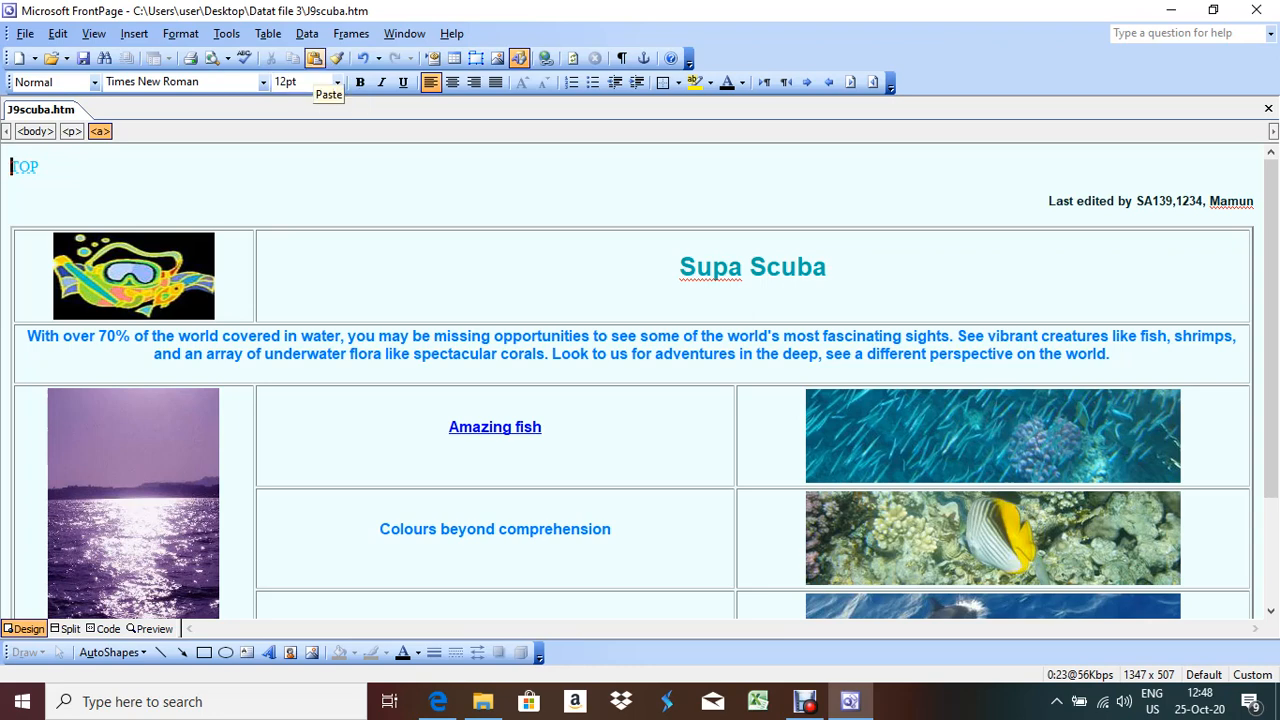
left_click(180, 33)
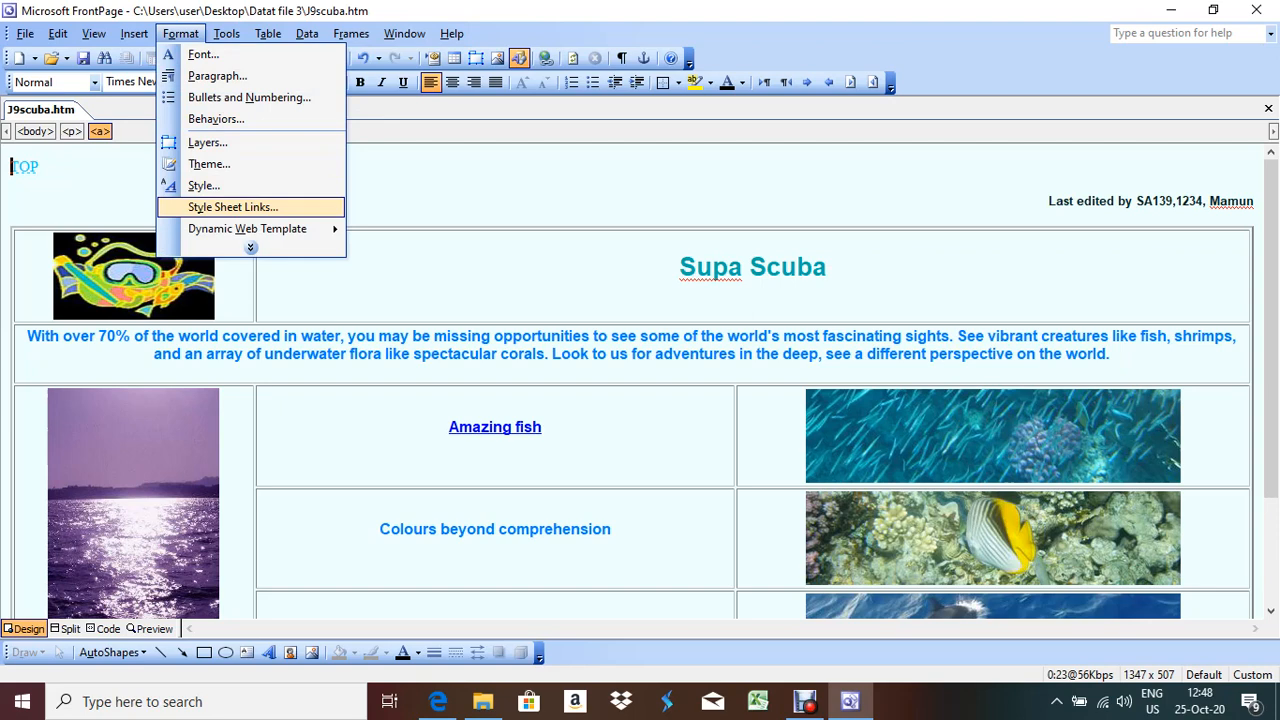
left_click(233, 207)
left_click(600, 312)
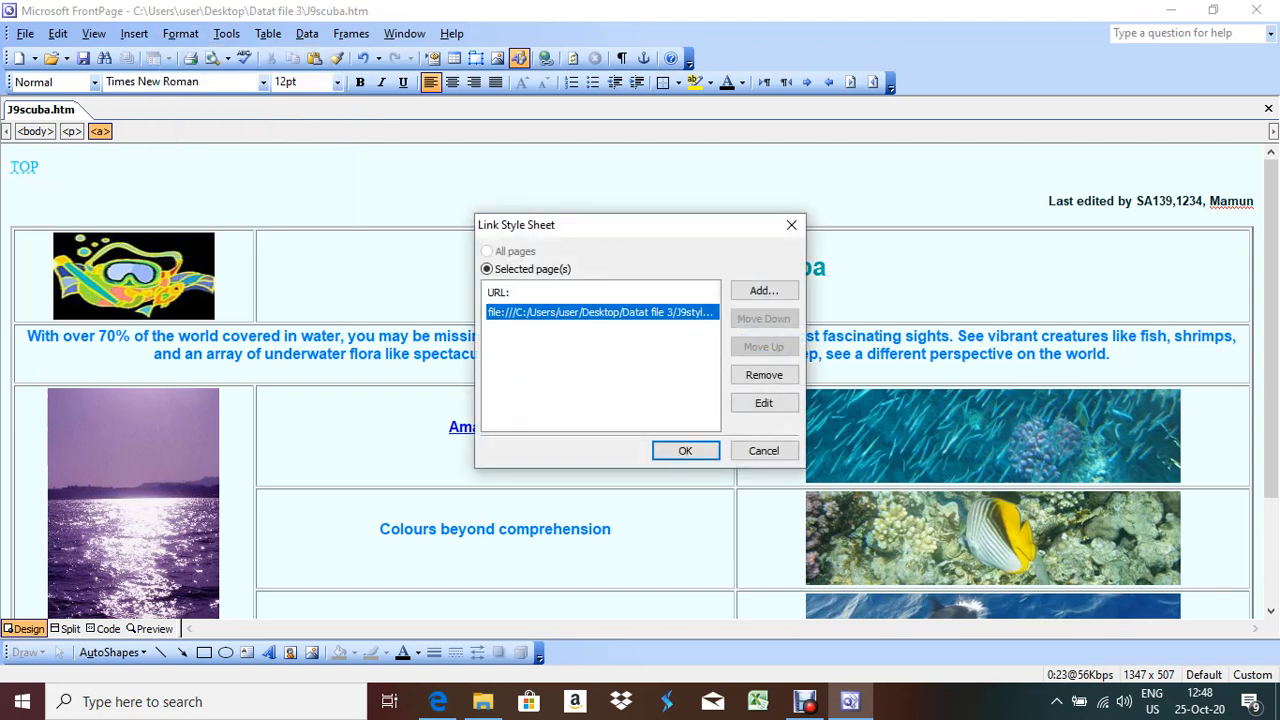
left_click(764, 375)
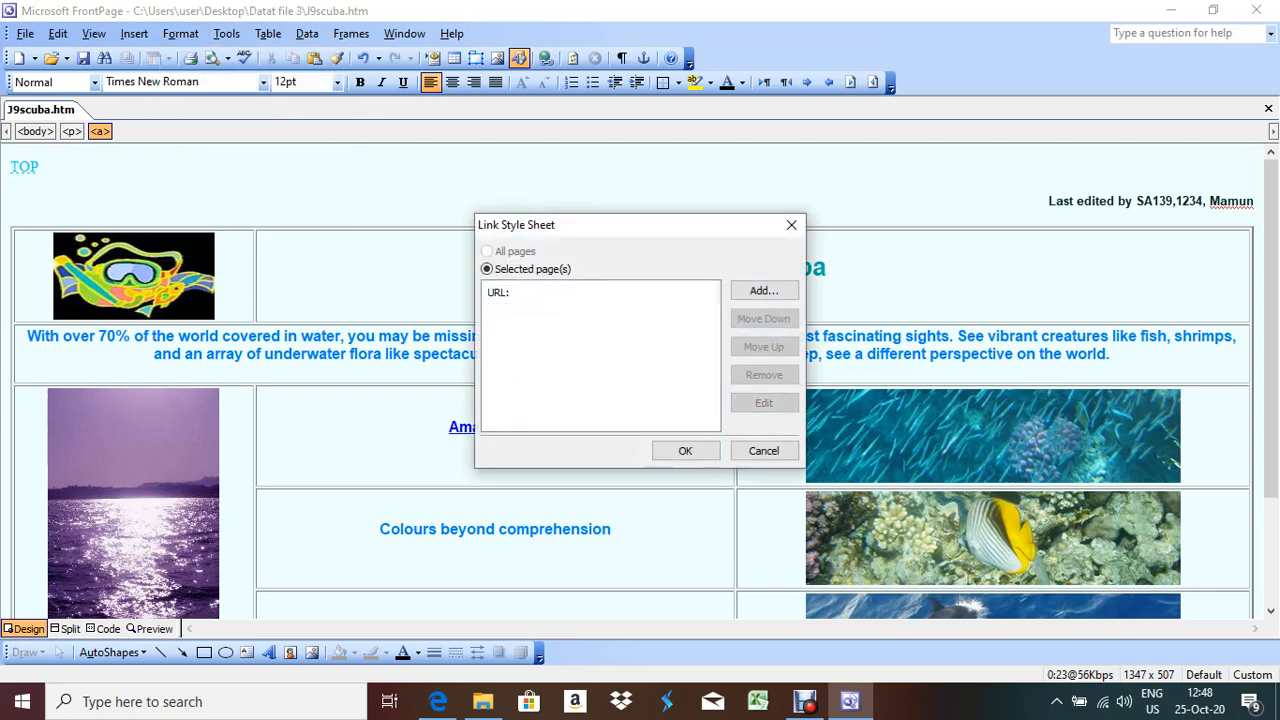
left_click(764, 290)
double_click(516, 255)
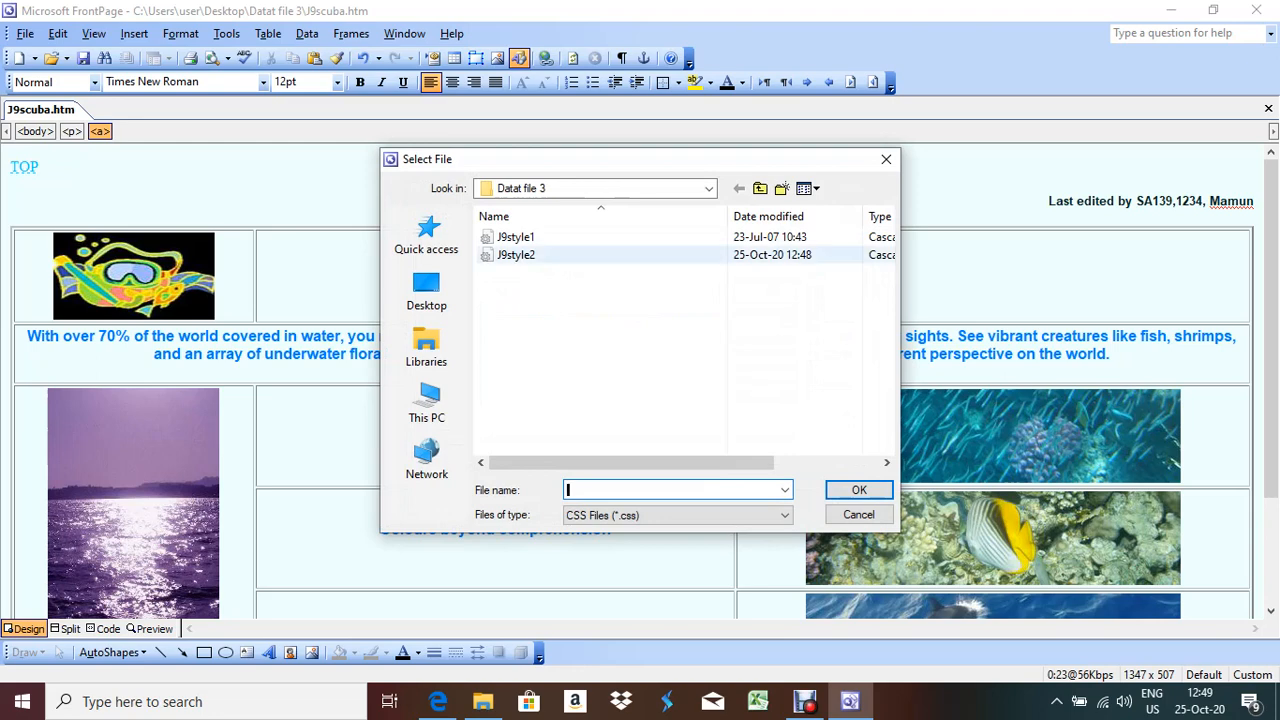
left_click(685, 450)
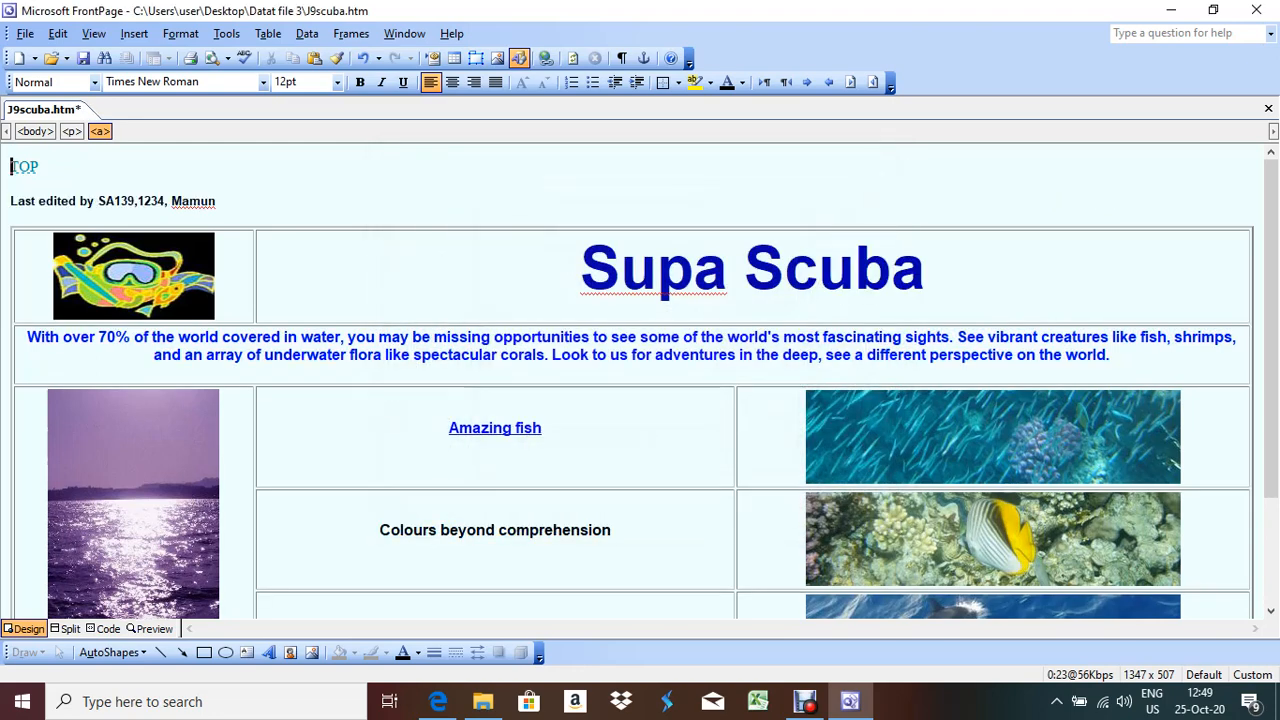
key("alt+Tab")
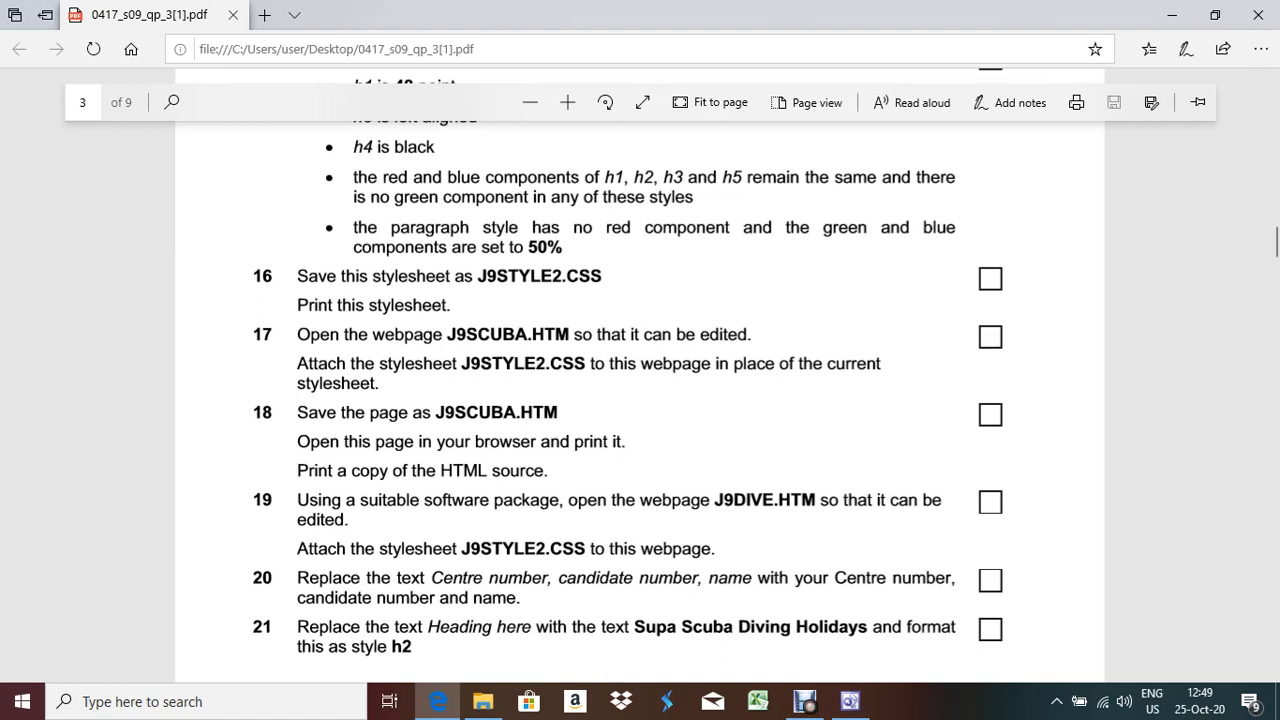
key("alt+Tab")
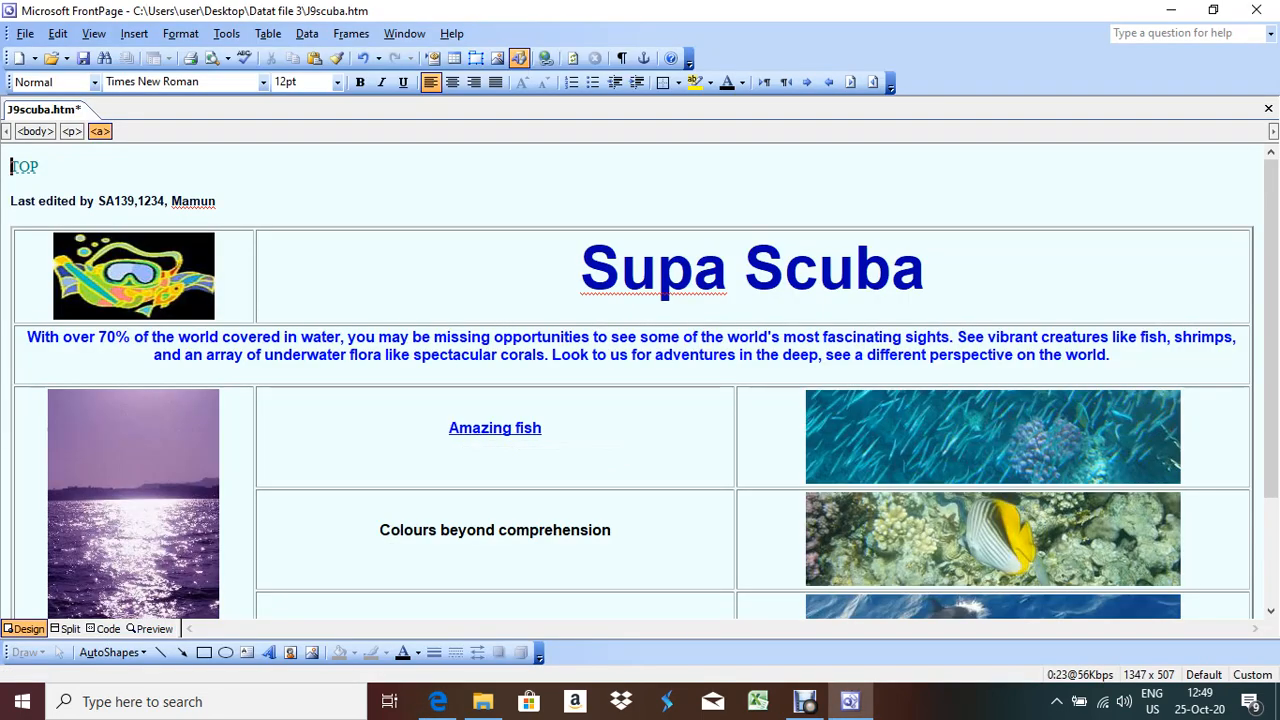
Save J9scuba.htm with Ctrl+S and close it
key("ctrl+s")
key("alt")
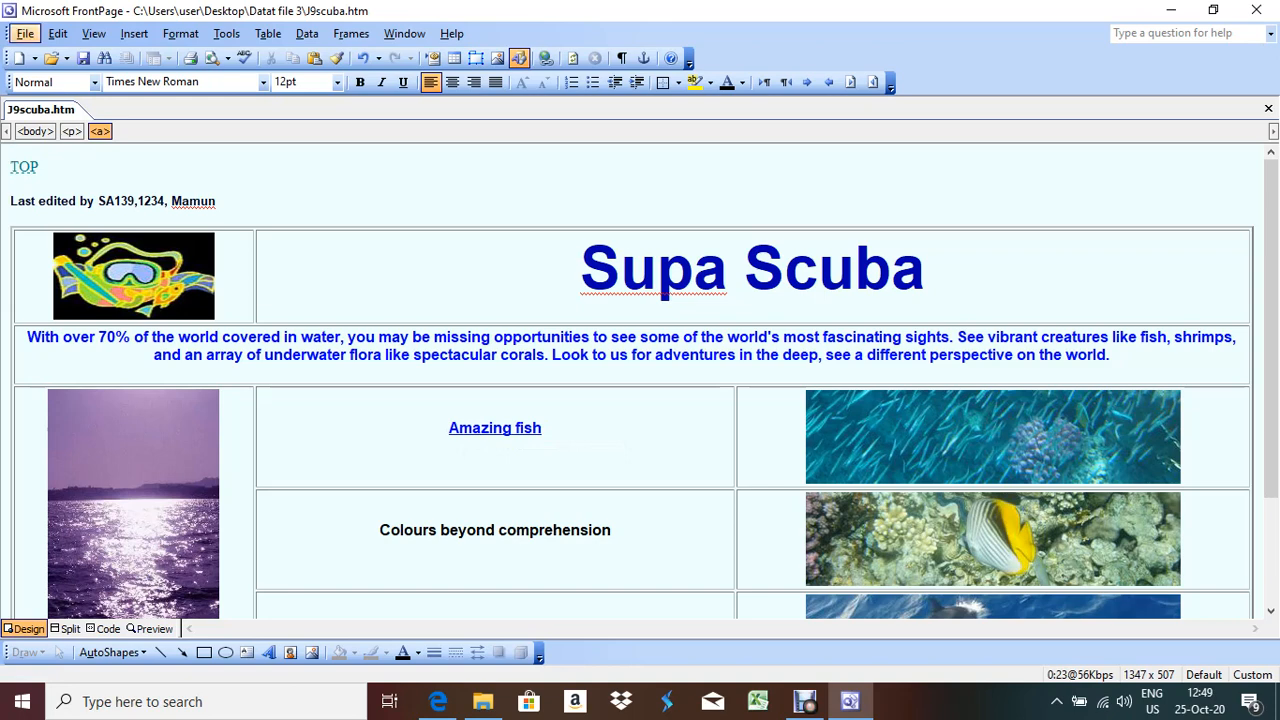
key("alt+Tab")
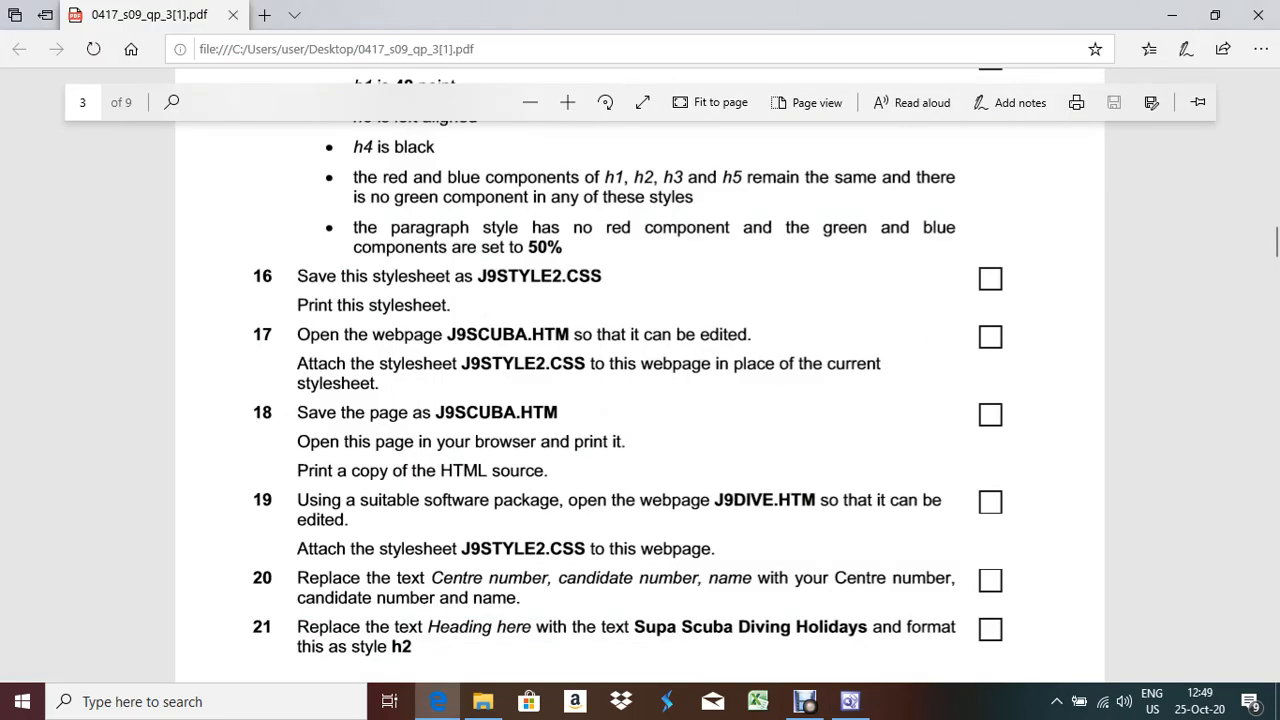
scroll(628, 390, "down", 2)
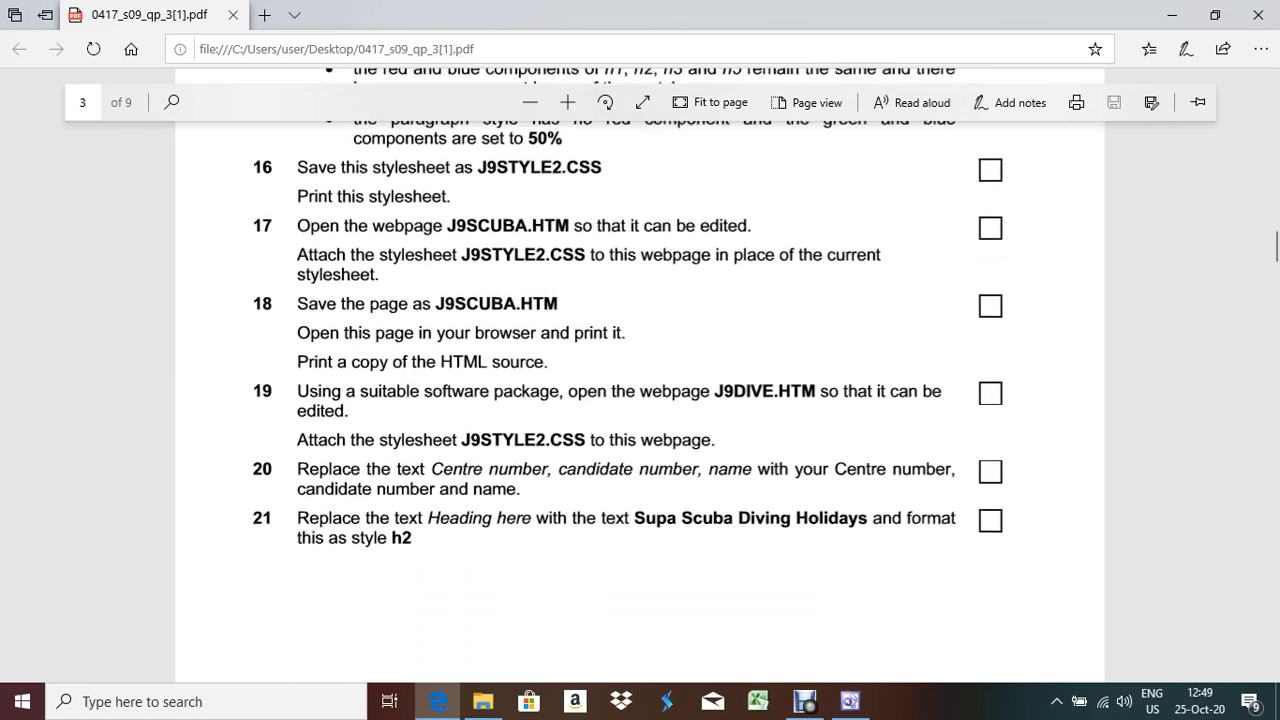
key("alt+Tab")
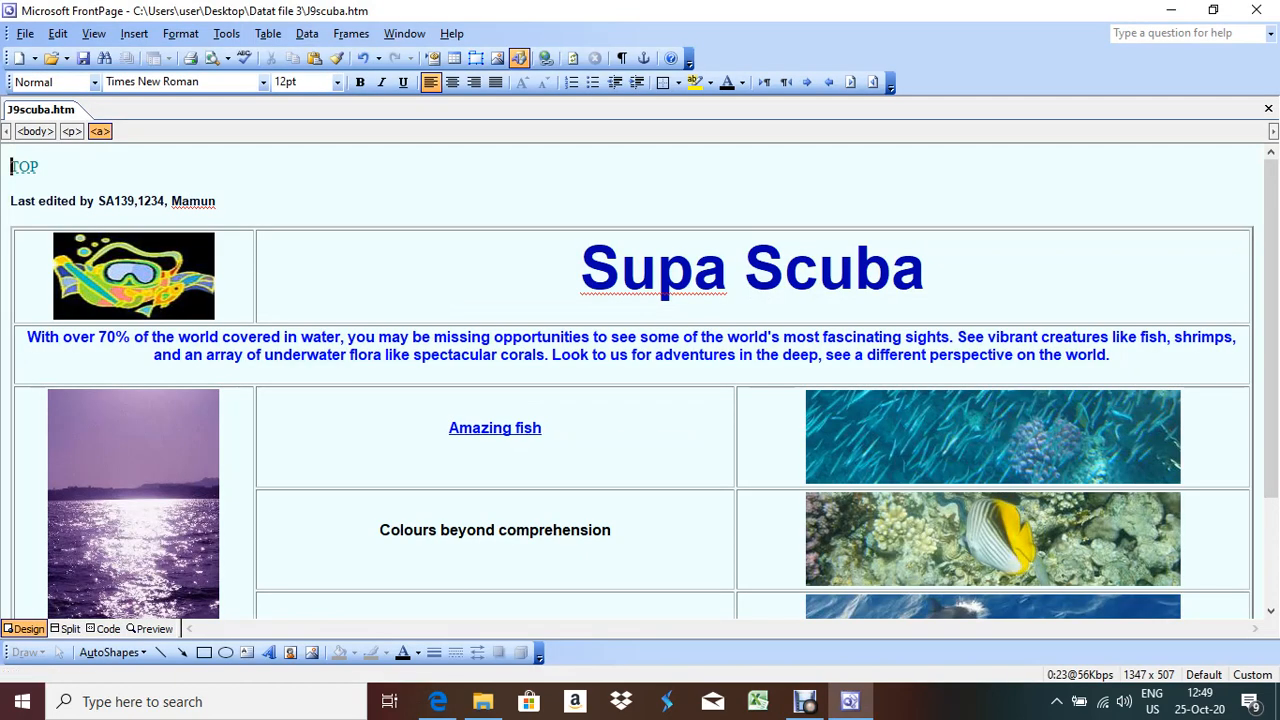
key("ctrl+F4")
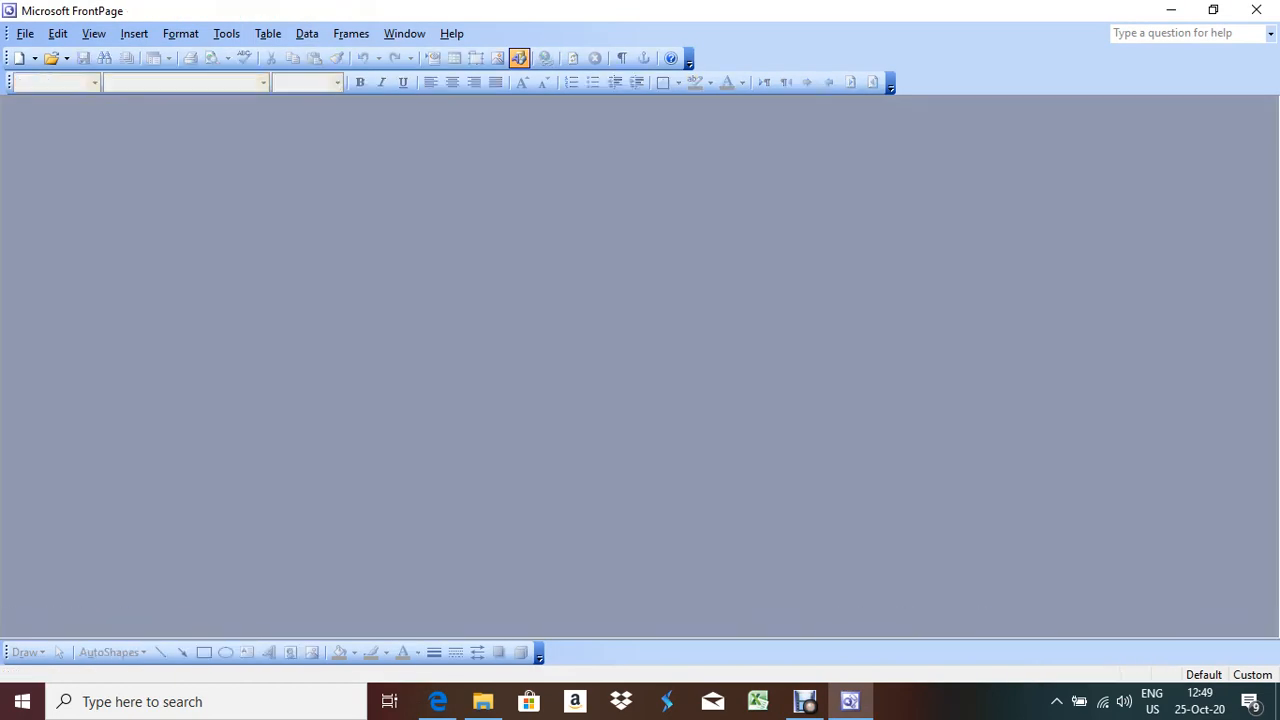
Select question 19's instruction in the exam paper and bring up the Open File dialog
key("alt+Tab")
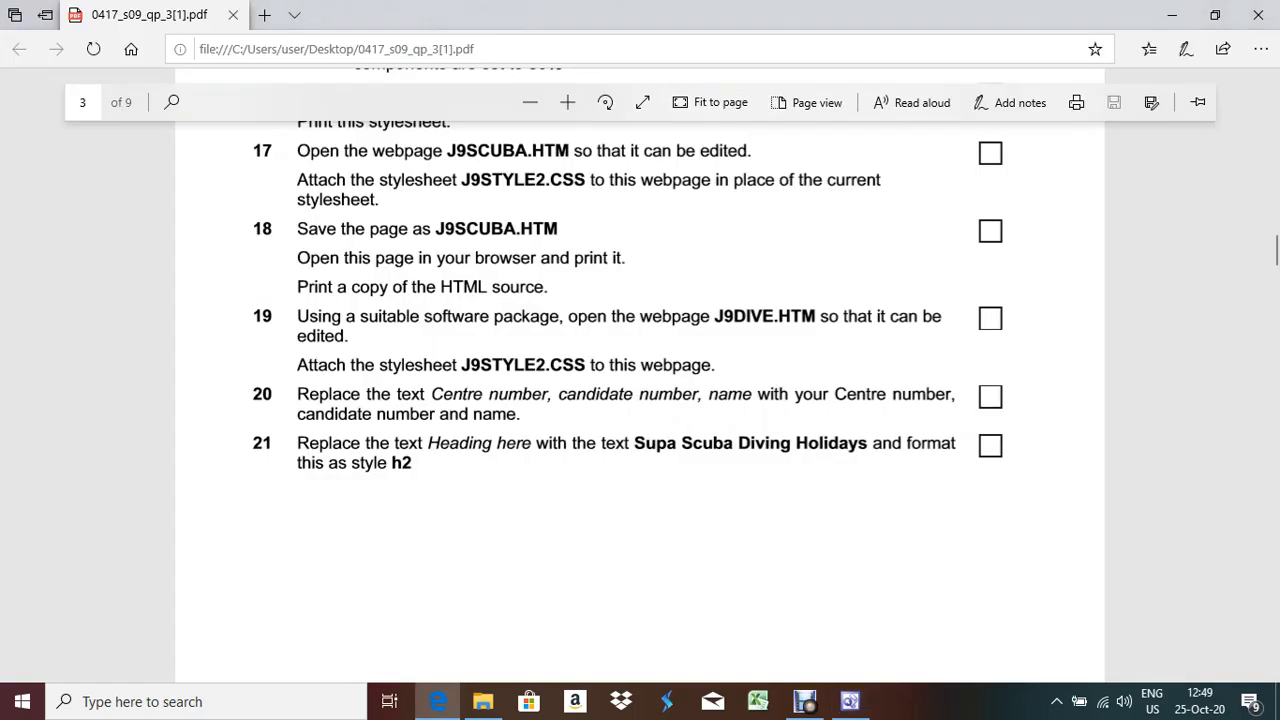
left_click_drag(310, 316, 815, 318)
key("alt+Tab")
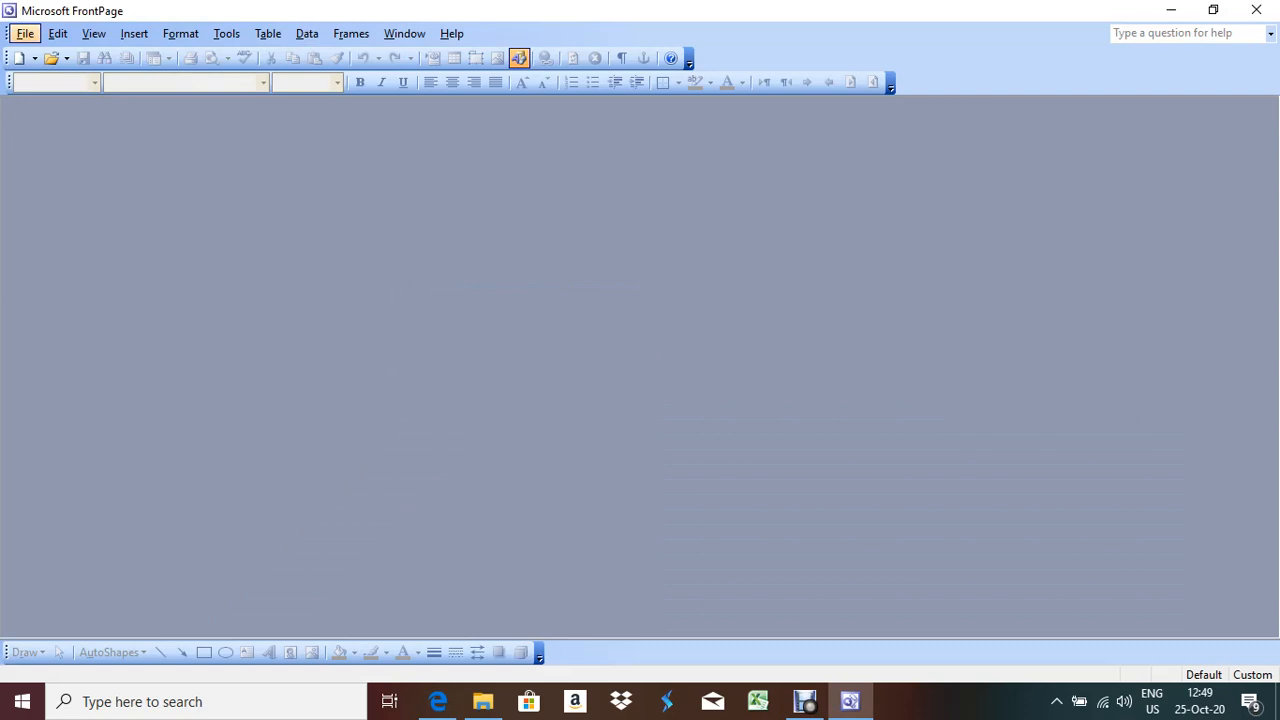
key("Down")
key("Down")
key("Return")
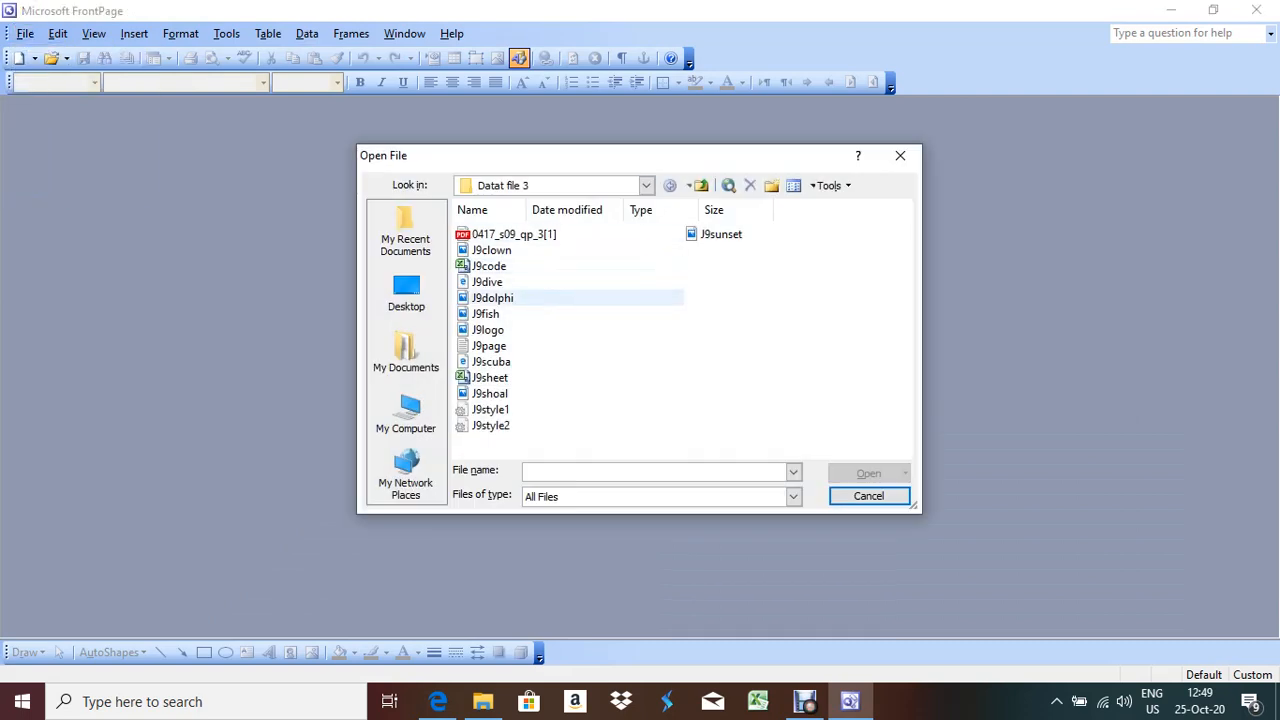
Open J9dive.htm from the Datat file 3 folder
double_click(487, 282)
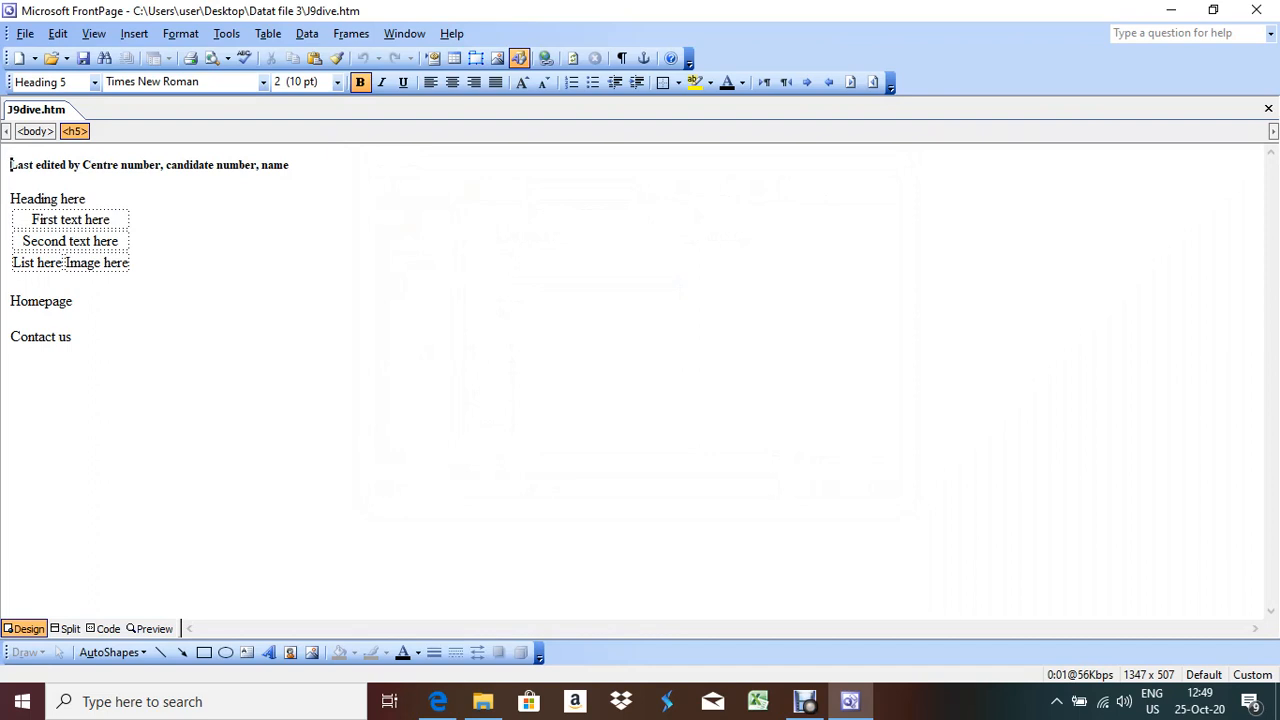
key("alt+Tab")
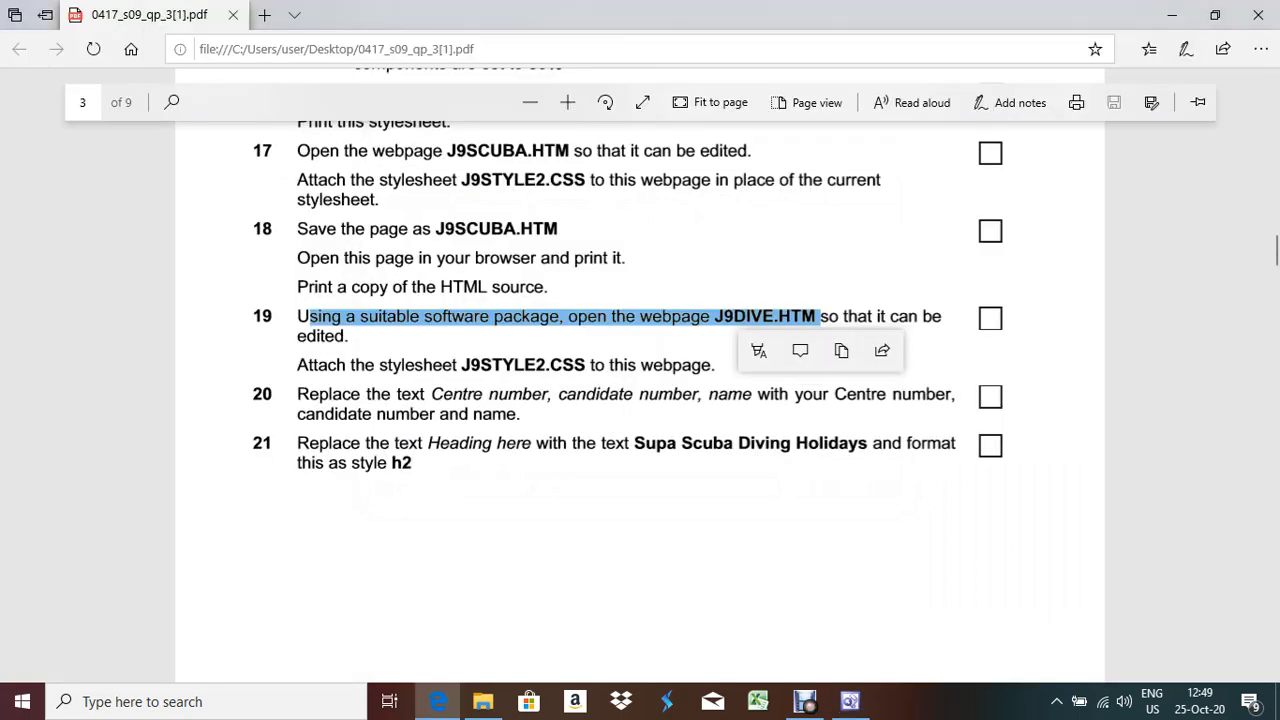
key("alt+Tab")
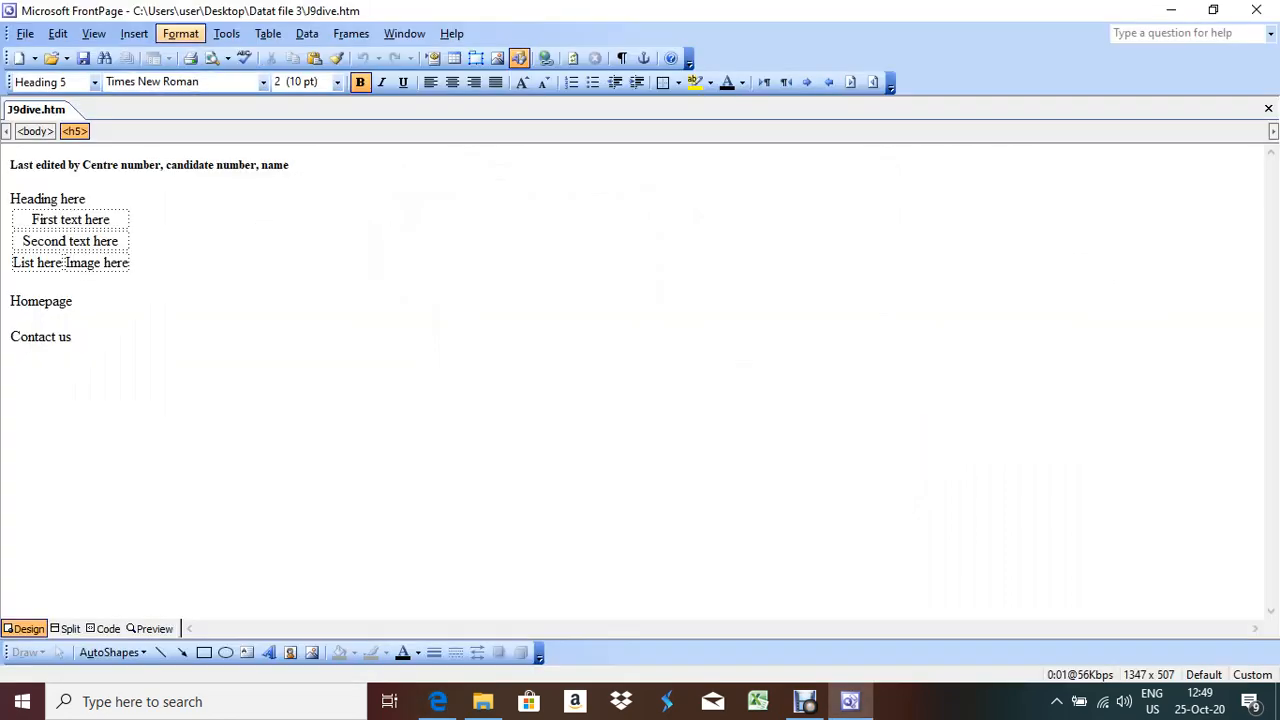
Link the J9style2.css stylesheet to J9dive.htm via Format > Style Sheet Links
left_click(181, 33)
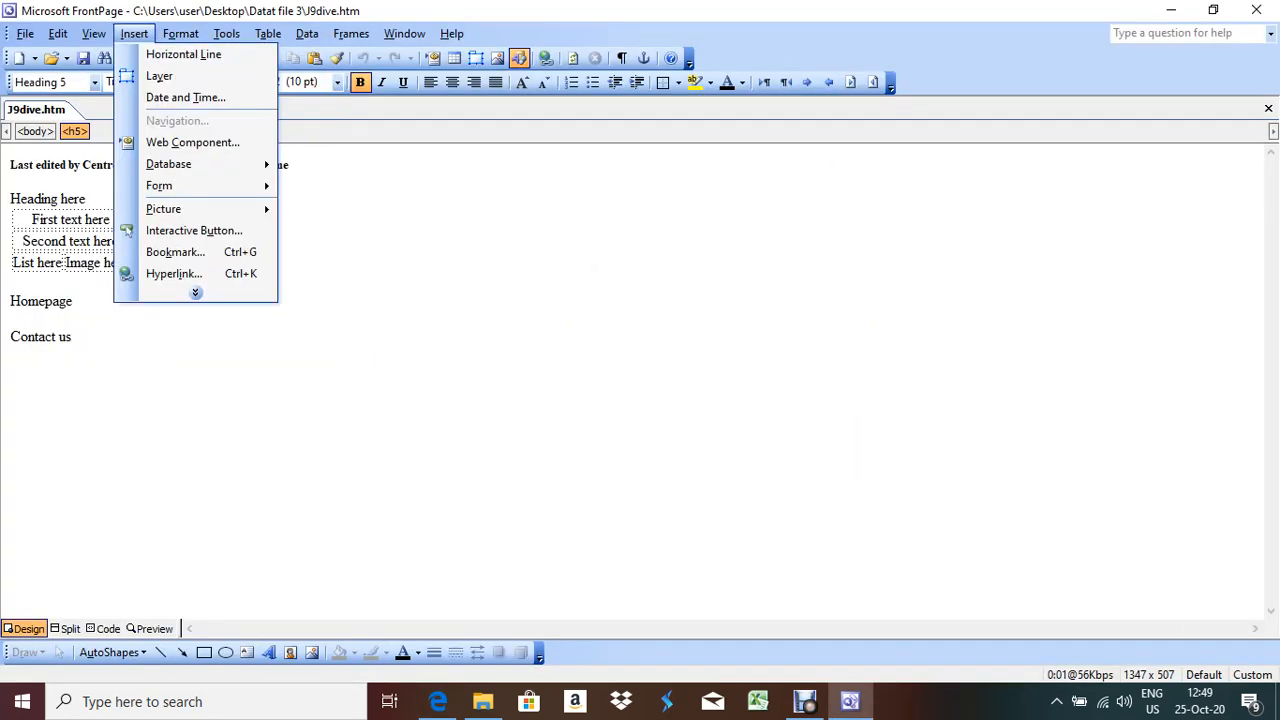
left_click(233, 207)
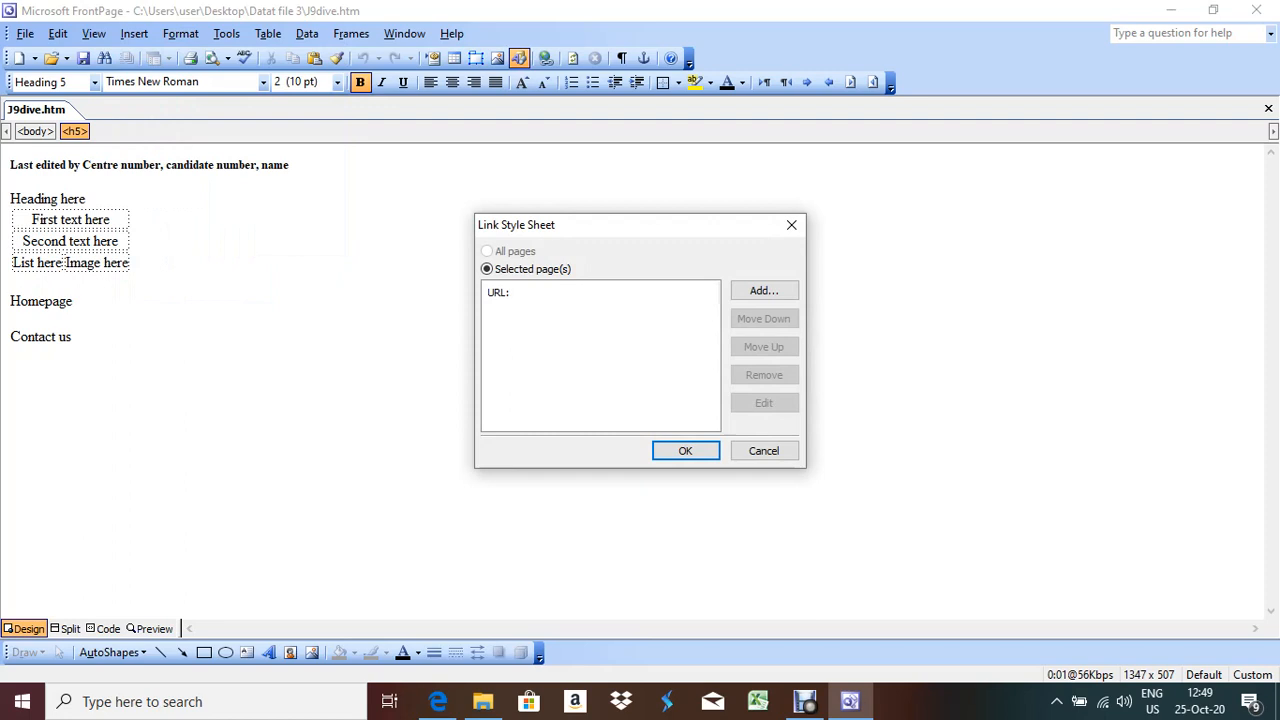
left_click(764, 290)
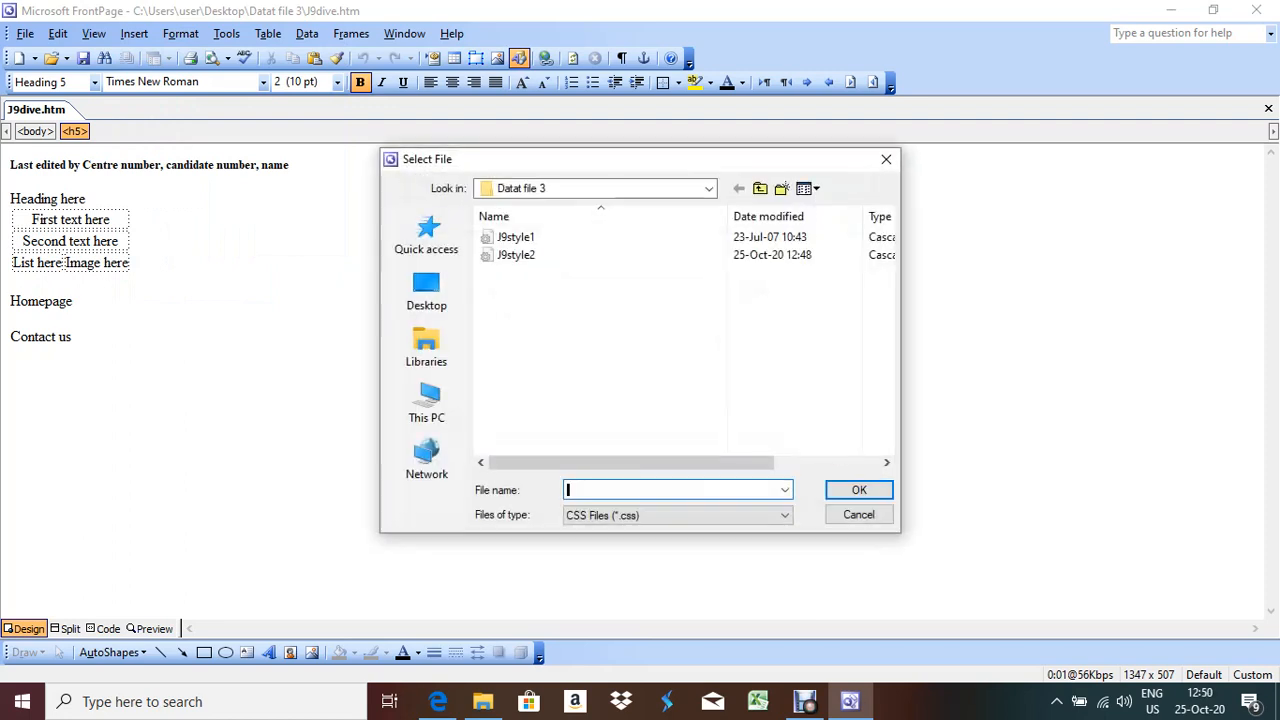
double_click(517, 255)
left_click(685, 451)
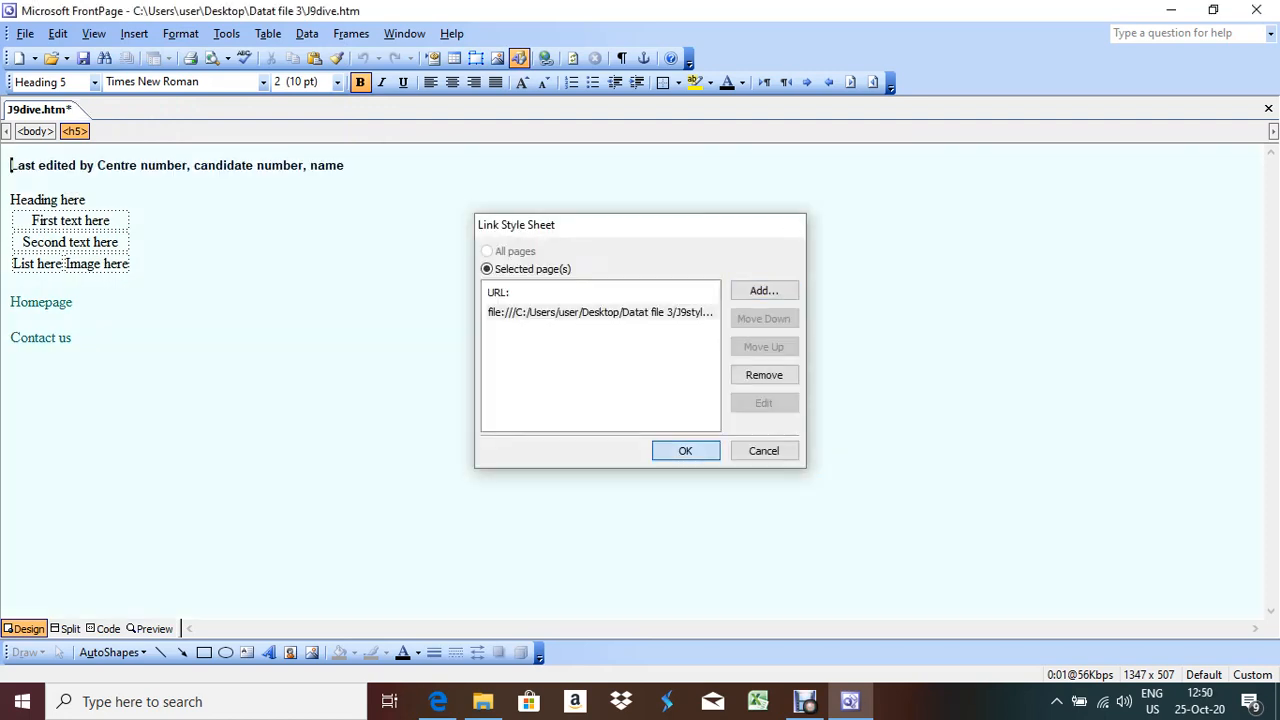
left_click(76, 302)
key("alt+Tab")
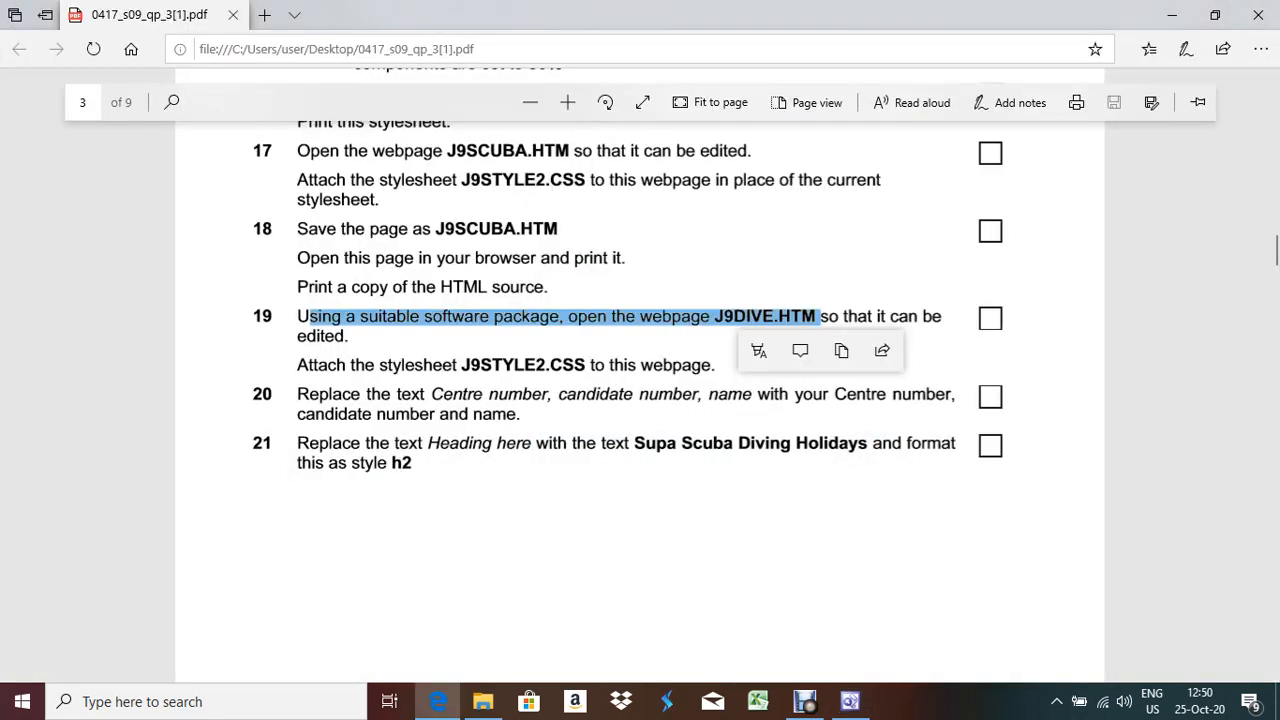
key("alt+Tab")
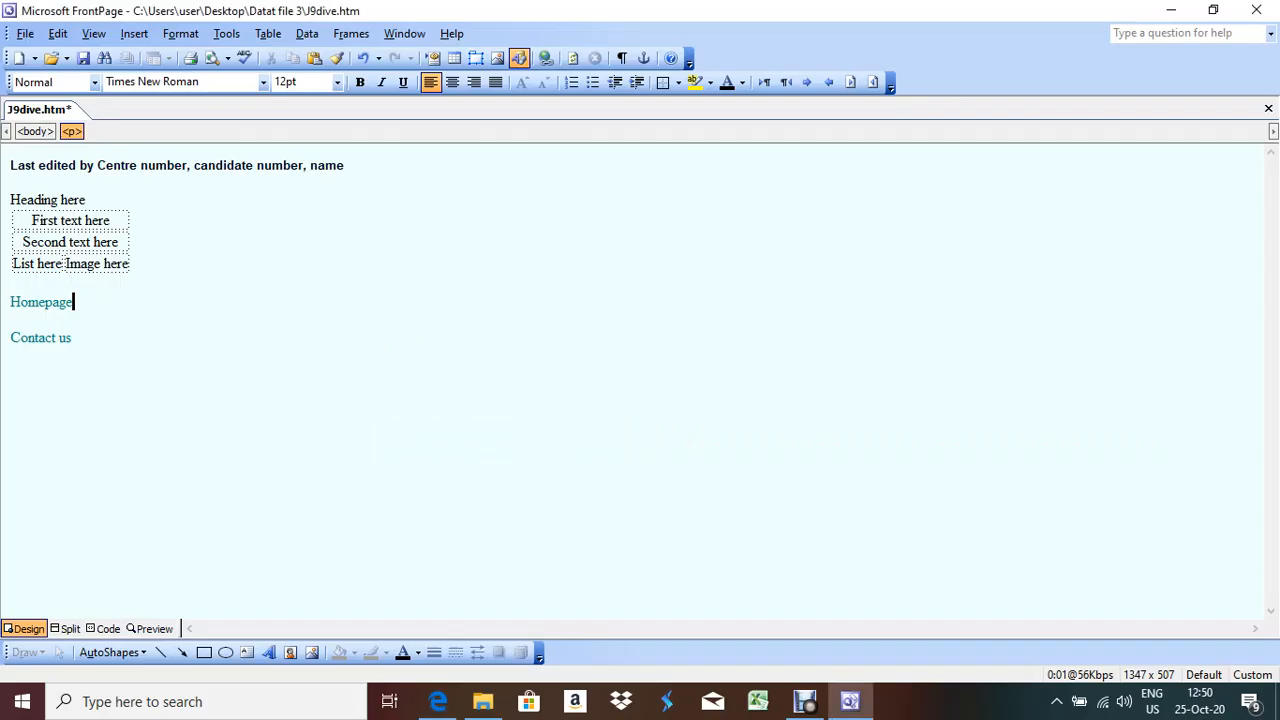
Replace the Last edited by placeholder with the candidate's centre number, candidate number and name
left_click(344, 166)
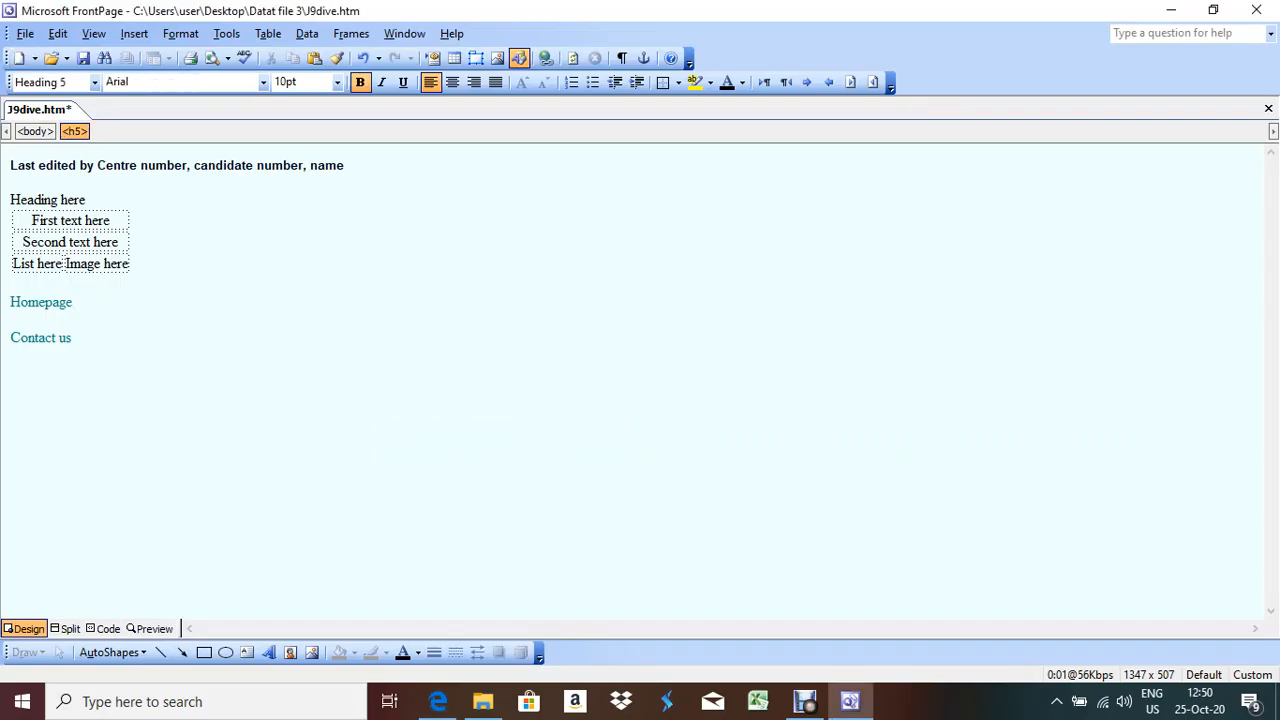
left_click_drag(344, 166, 98, 166)
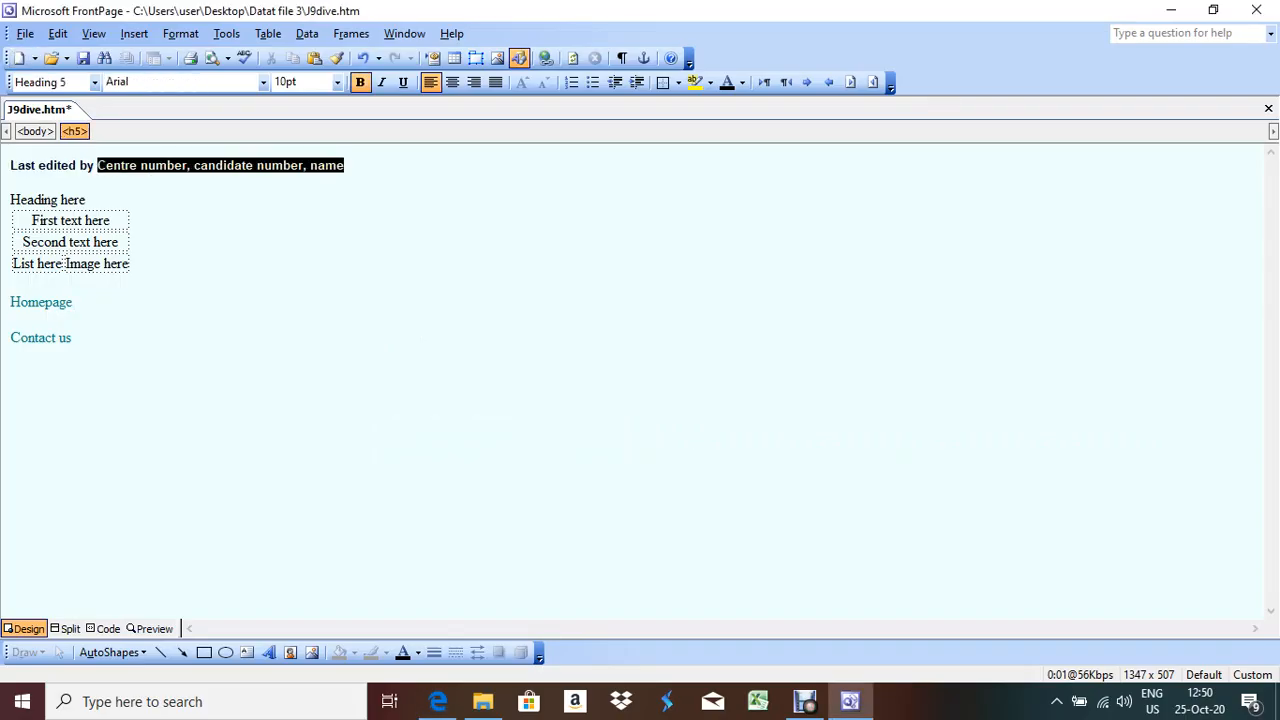
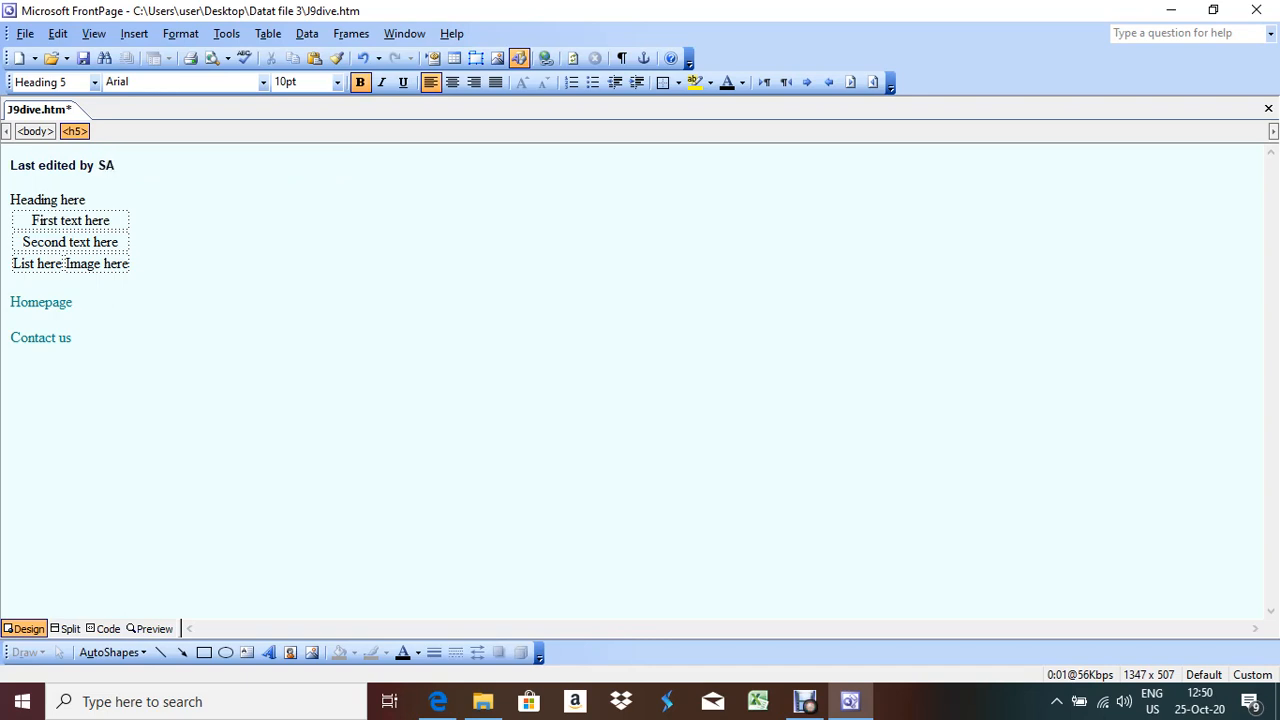
Copy 'Supa Scuba Diving Holidays' from question 21 and paste it over Heading here
key("alt+Tab")
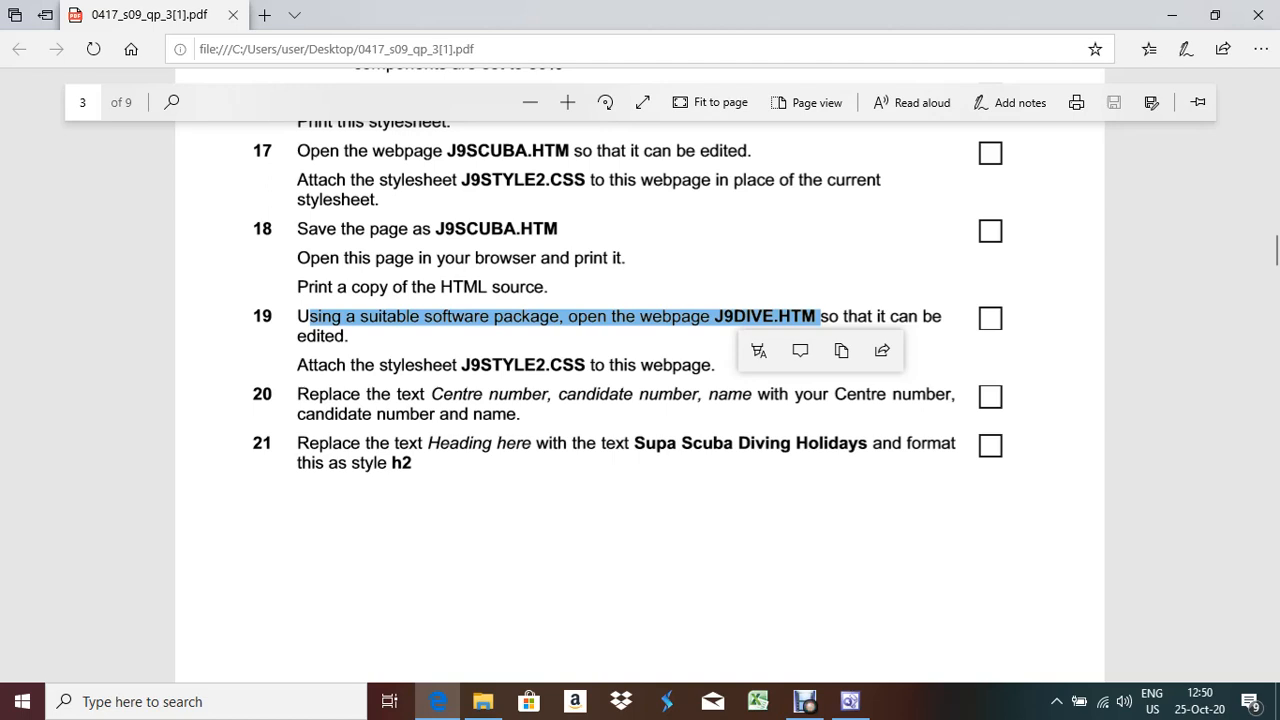
scroll(640, 380, "down", 2)
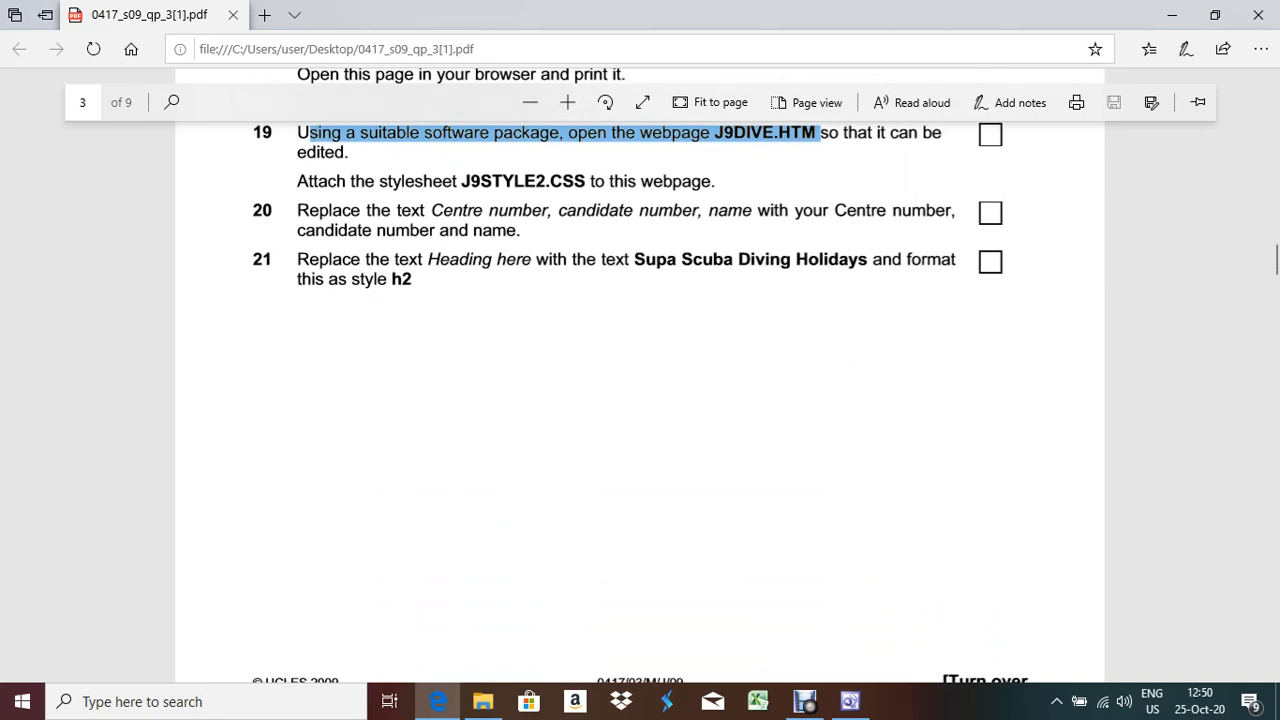
left_click_drag(634, 259, 871, 259)
key("ctrl+c")
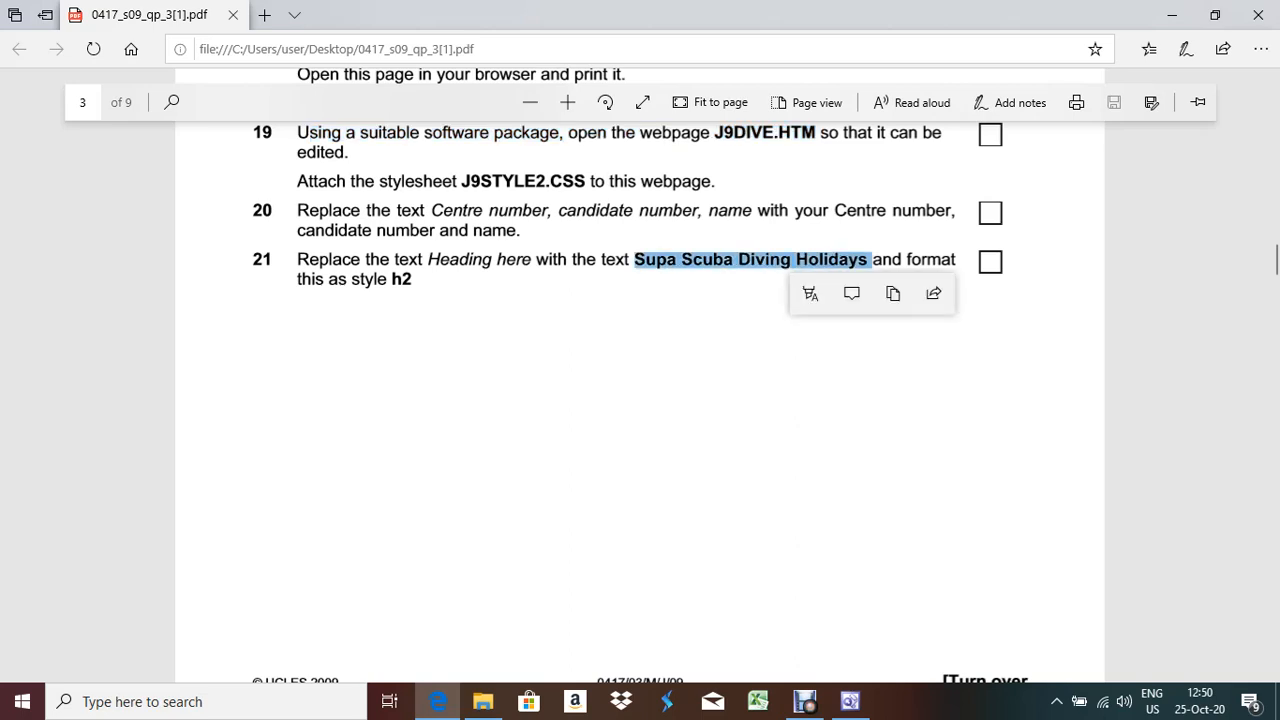
key("alt+Tab")
left_click_drag(88, 200, 10, 200)
key("ctrl+v")
key("alt+Tab")
key("alt+Tab")
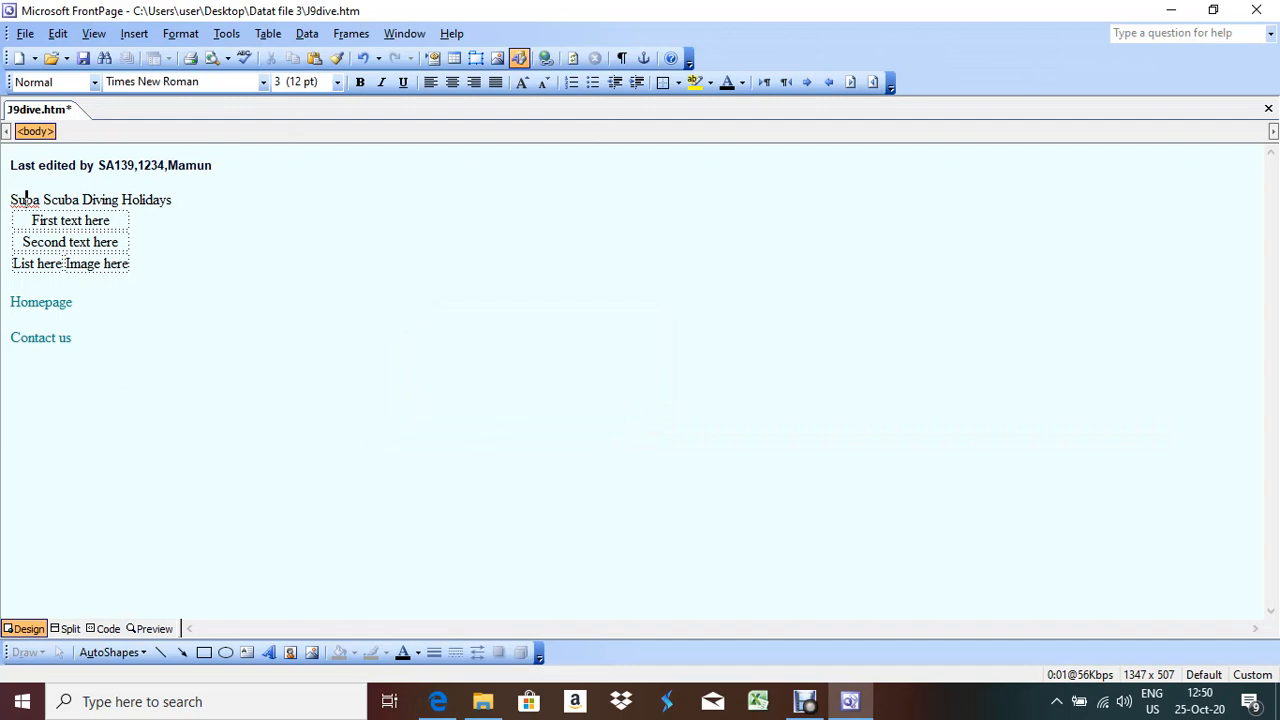
Apply the Heading 2 style to the Supa Scuba Diving Holidays title
left_click(94, 82)
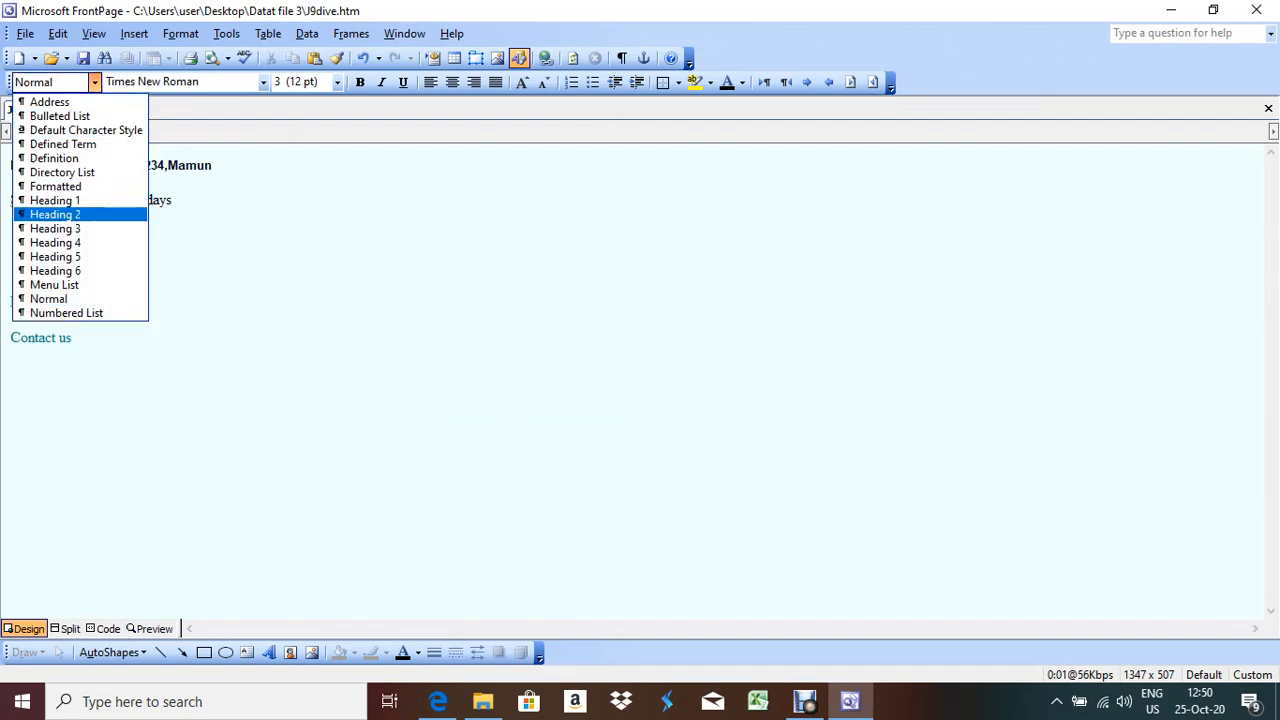
key("Return")
key("alt+Tab")
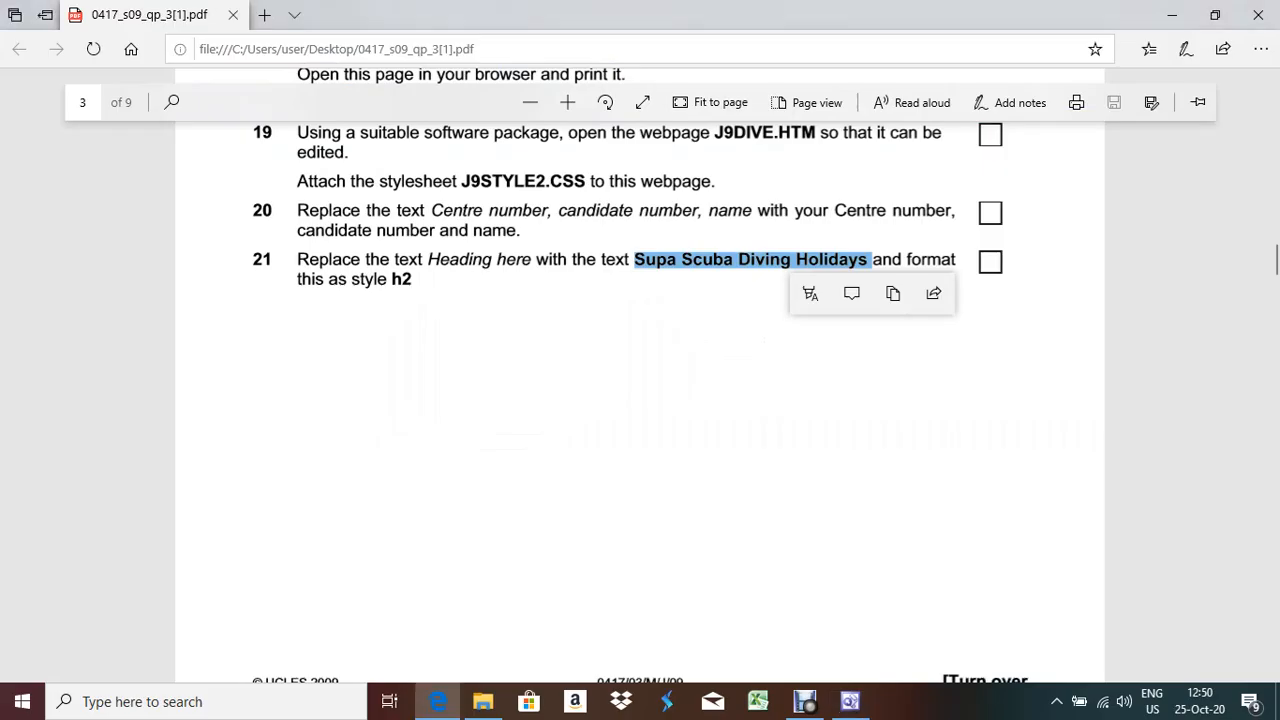
scroll(640, 400, "down", 5)
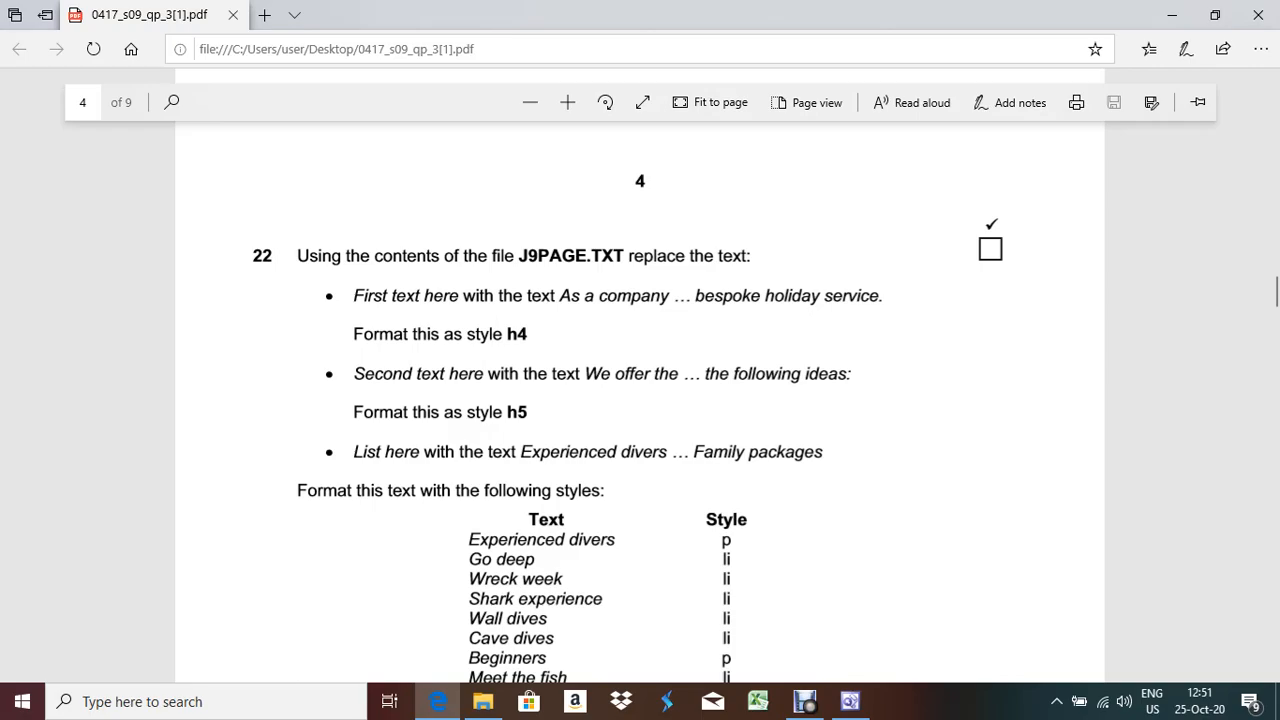
Bring up the Open File dialog listing the Datat file 3 folder
key("alt+Tab")
key("alt+f")
key("o")
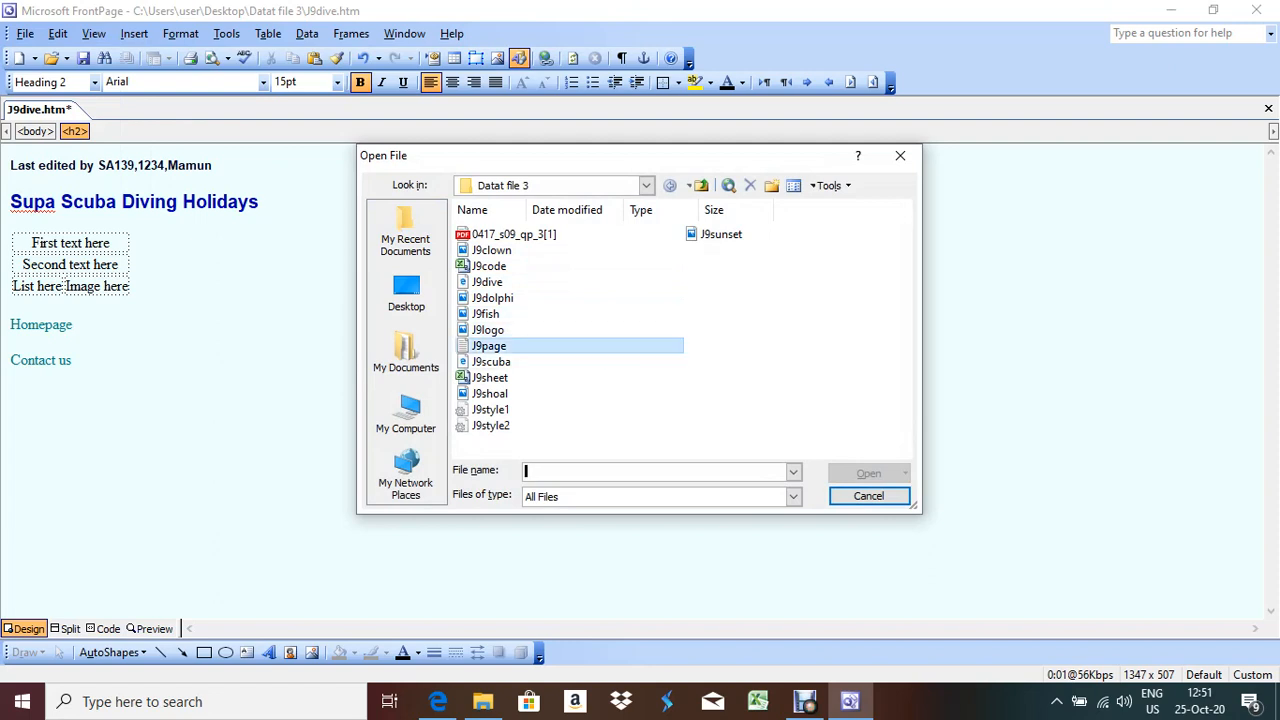
Open J9page.txt and delete 'First text here' from the first table cell of J9dive.htm
double_click(489, 346)
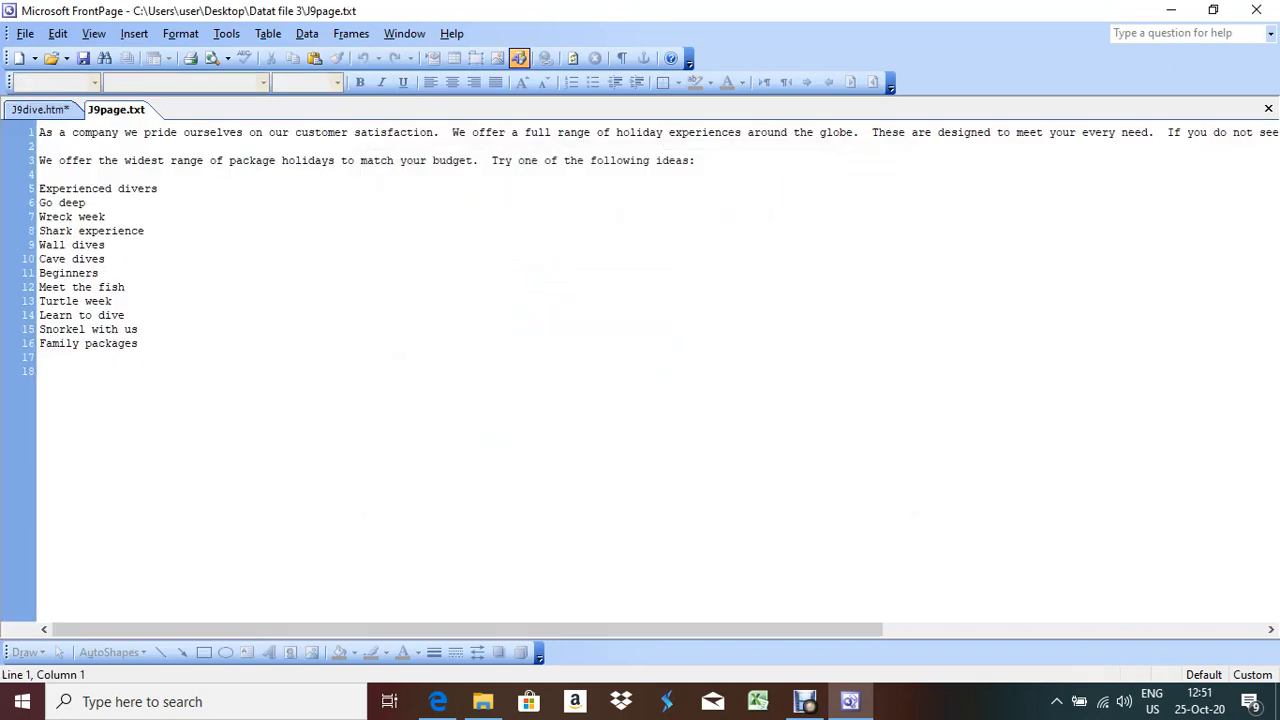
left_click(48, 110)
left_click(42, 243)
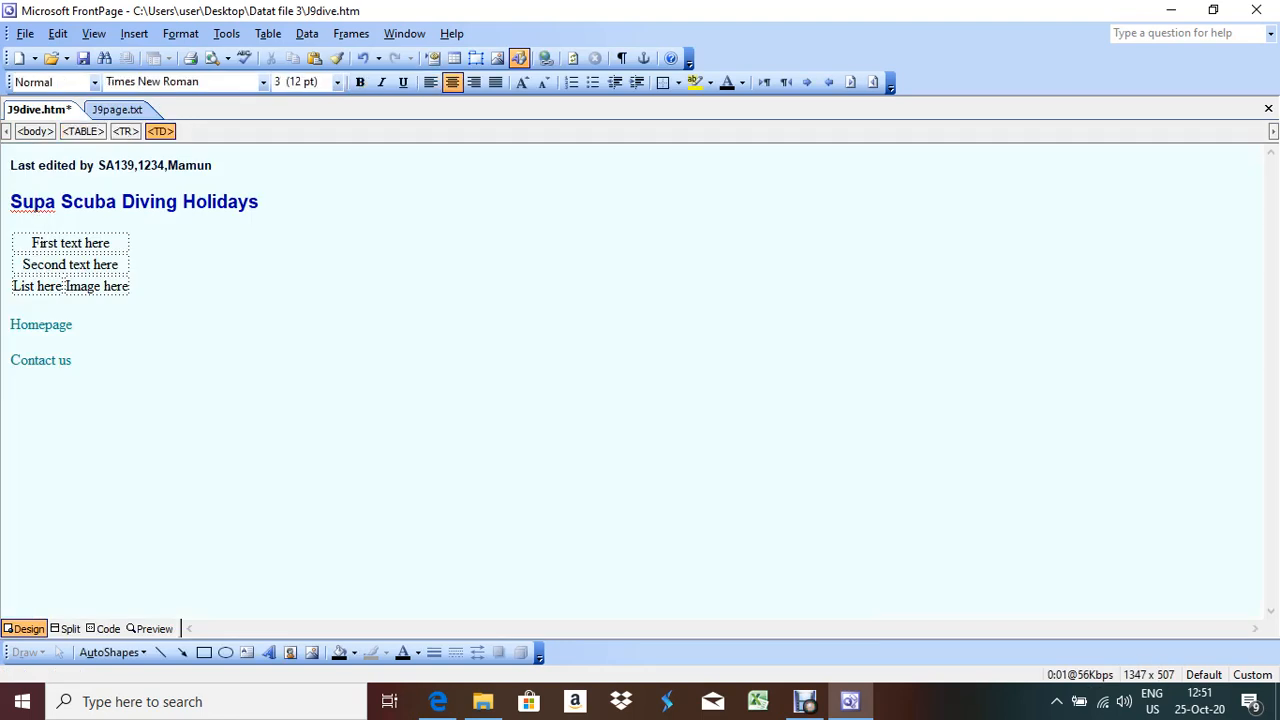
left_click_drag(110, 243, 30, 243)
key("Delete")
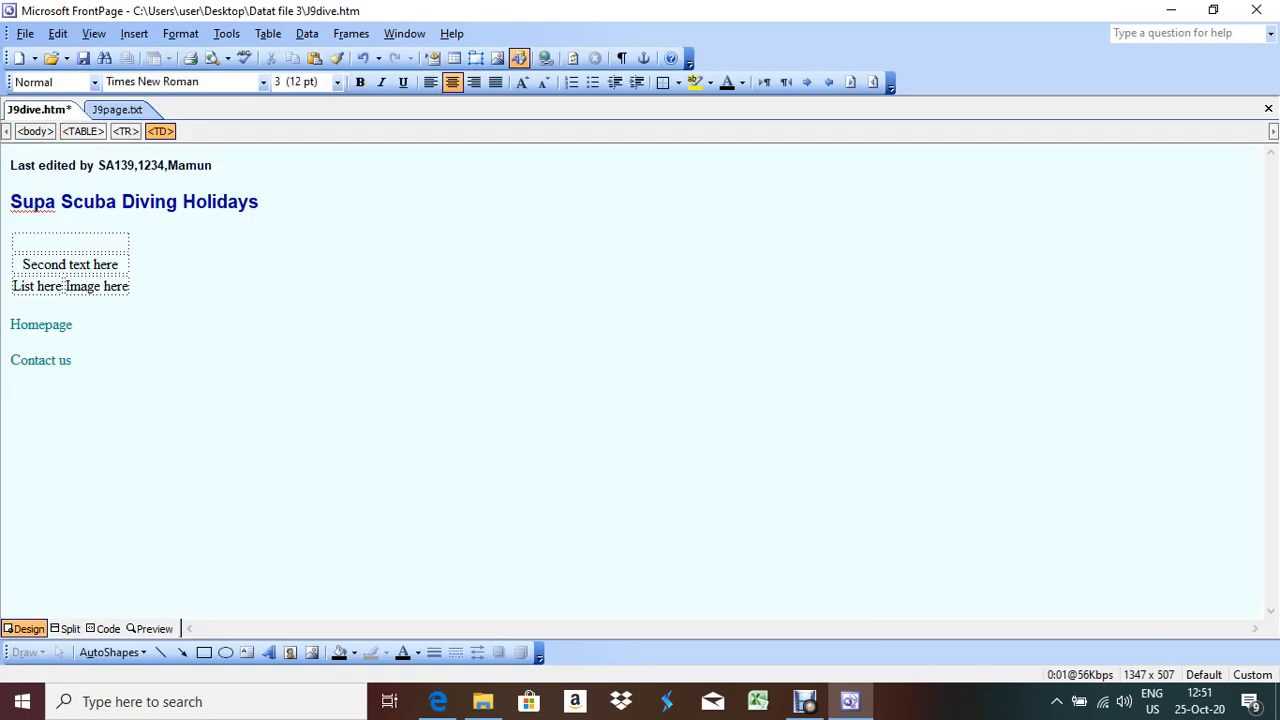
left_click(117, 110)
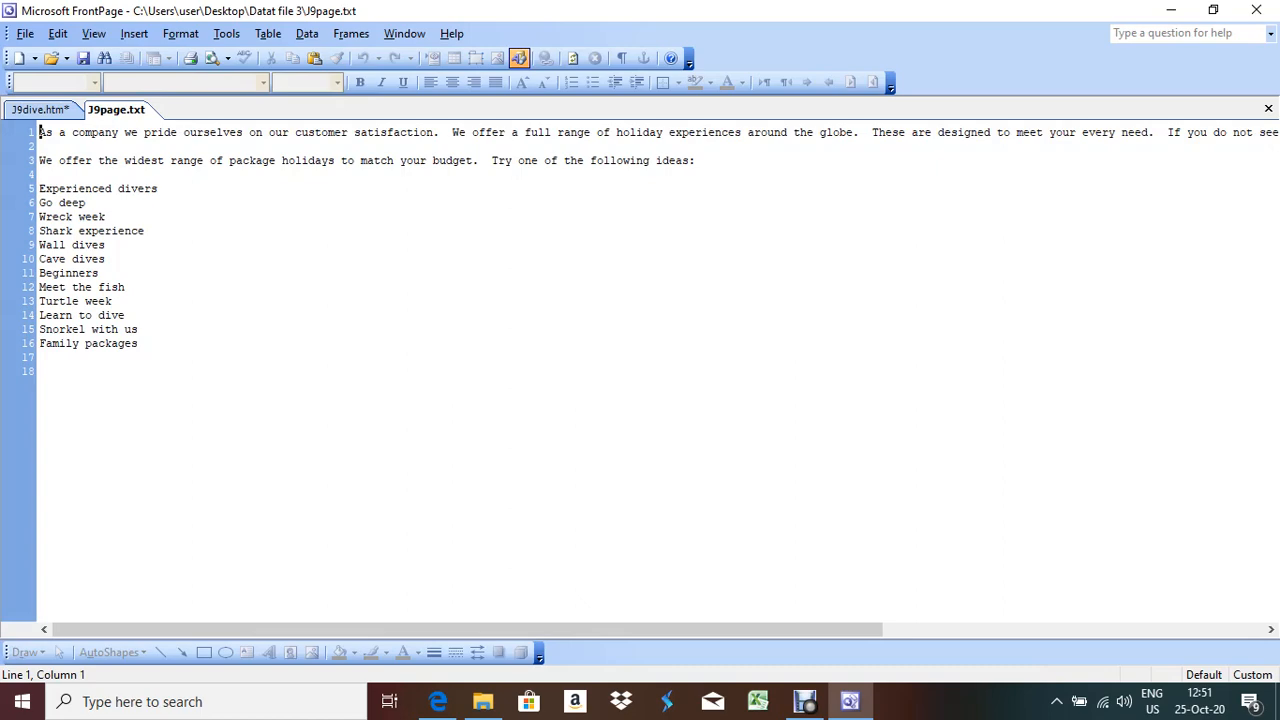
Paste the 'As a company we pride ourselves' line into the top cell as Heading 4
key("shift+End")
key("ctrl+c")
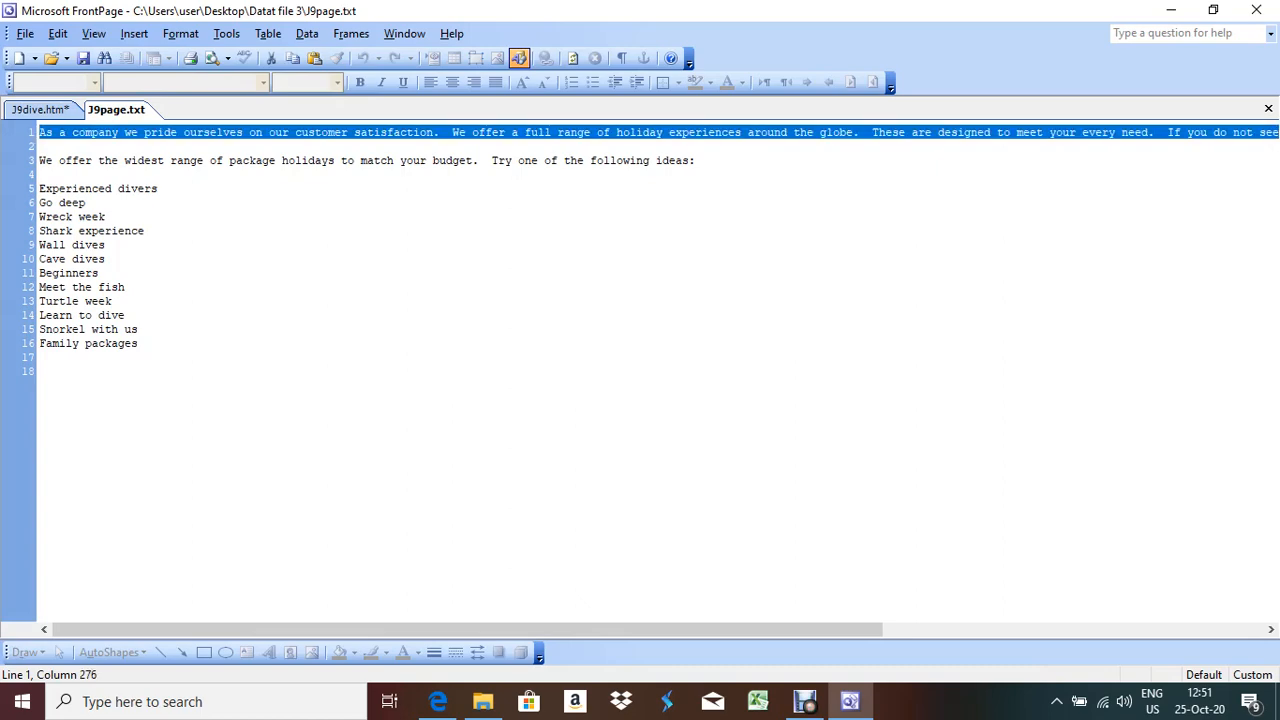
key("alt+Tab")
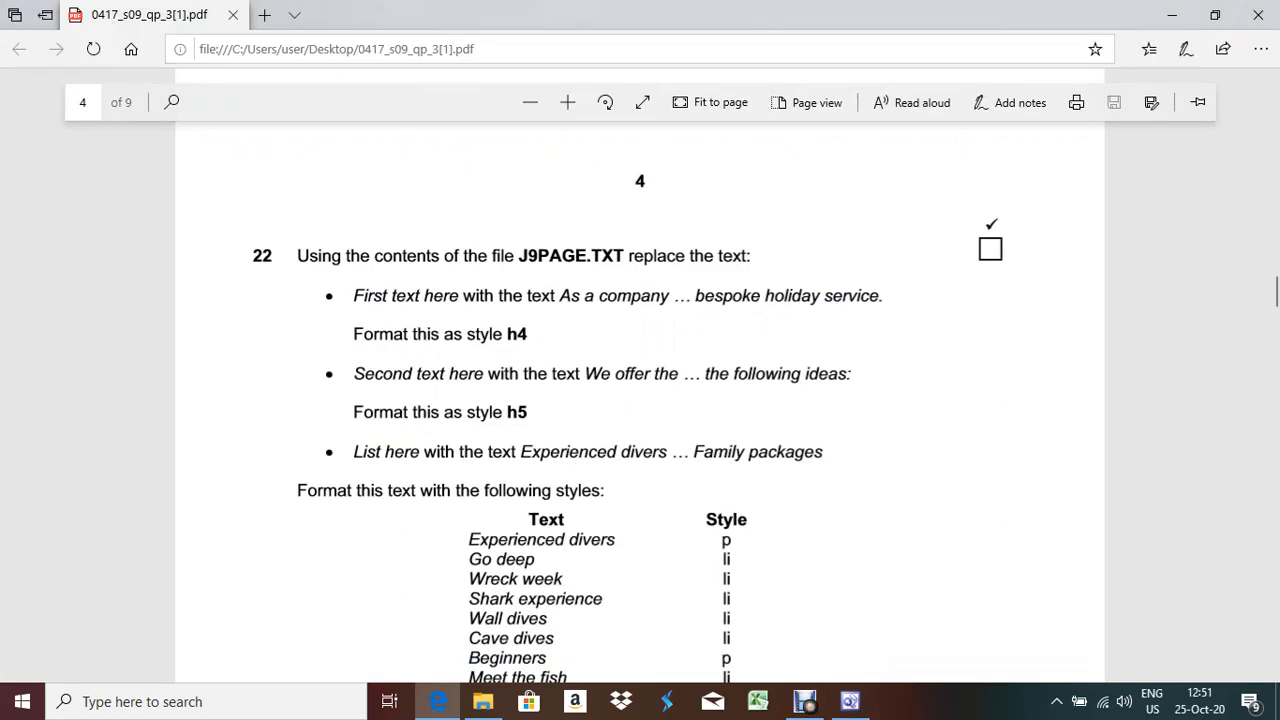
key("alt+Tab")
key("ctrl+Tab")
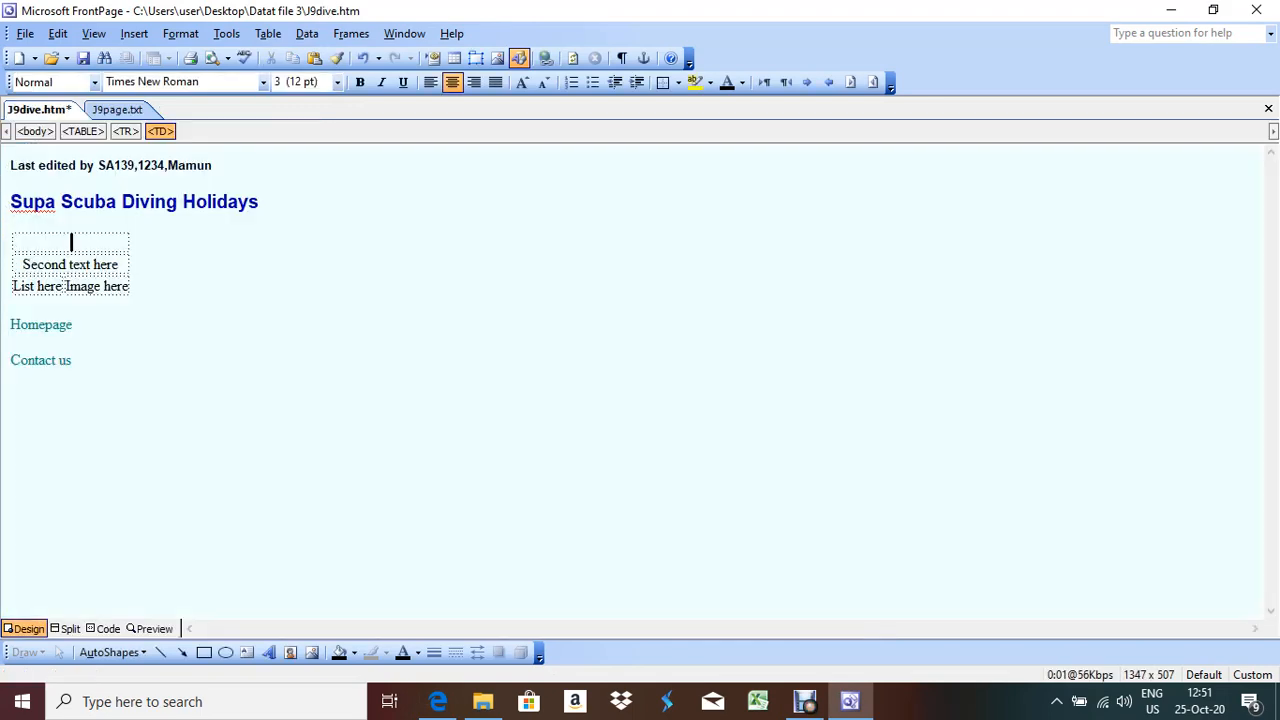
key("ctrl+v")
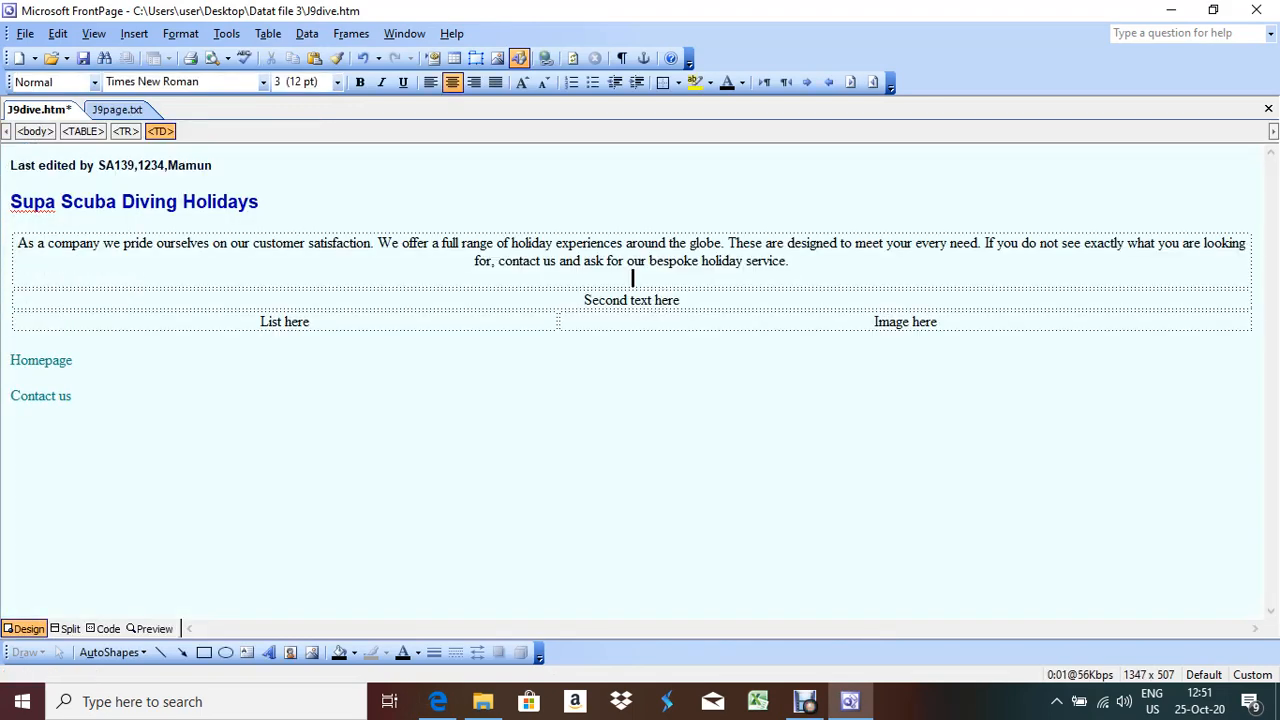
key("alt+Tab")
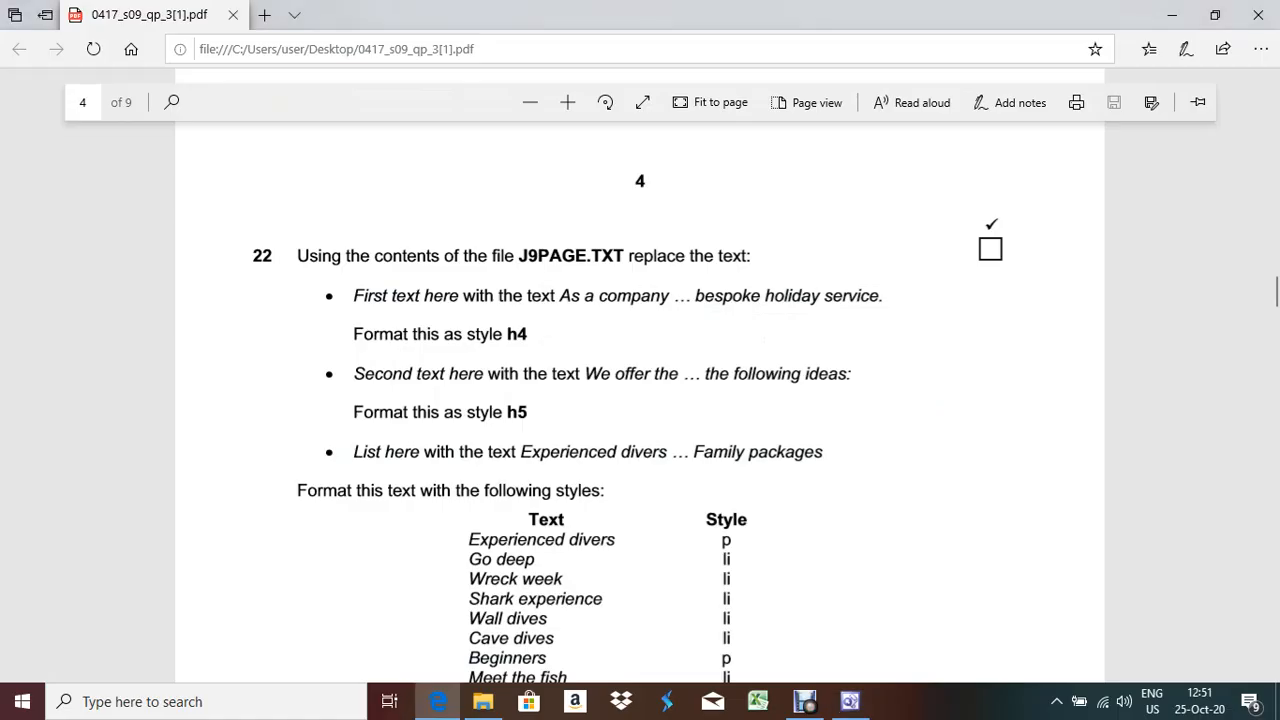
key("alt+Tab")
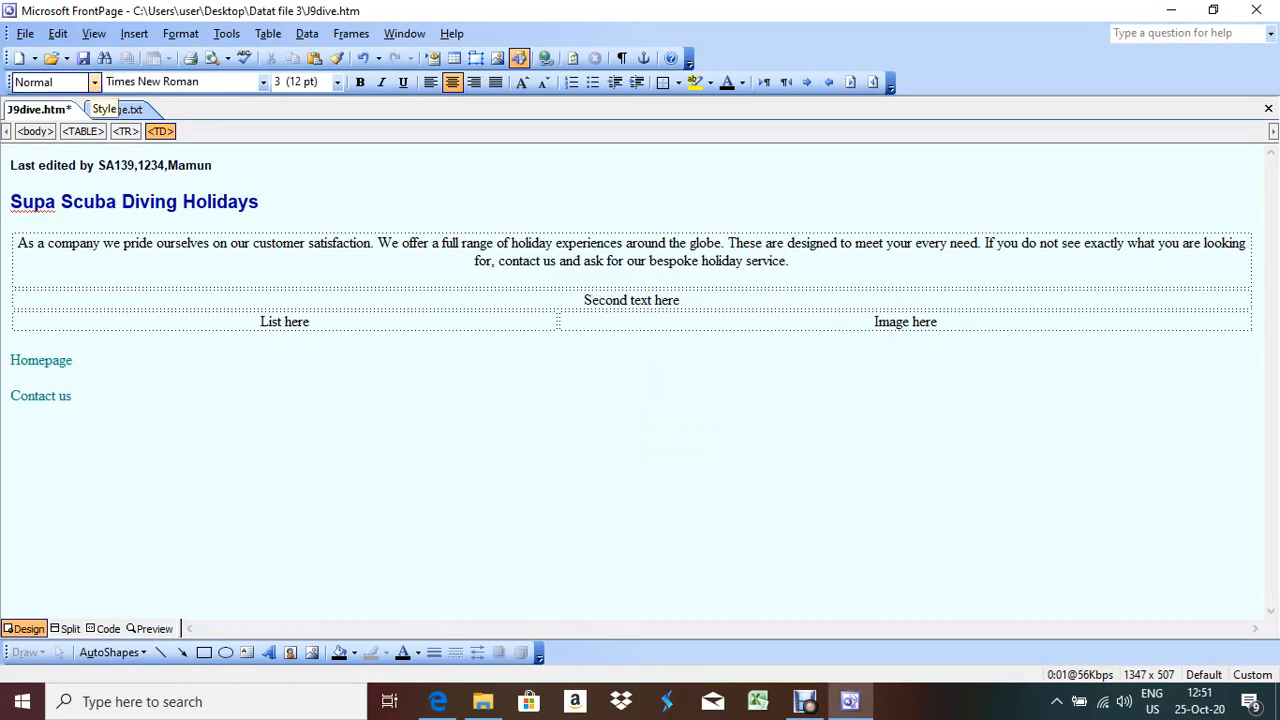
left_click(95, 82)
key("Down")
key("Return")
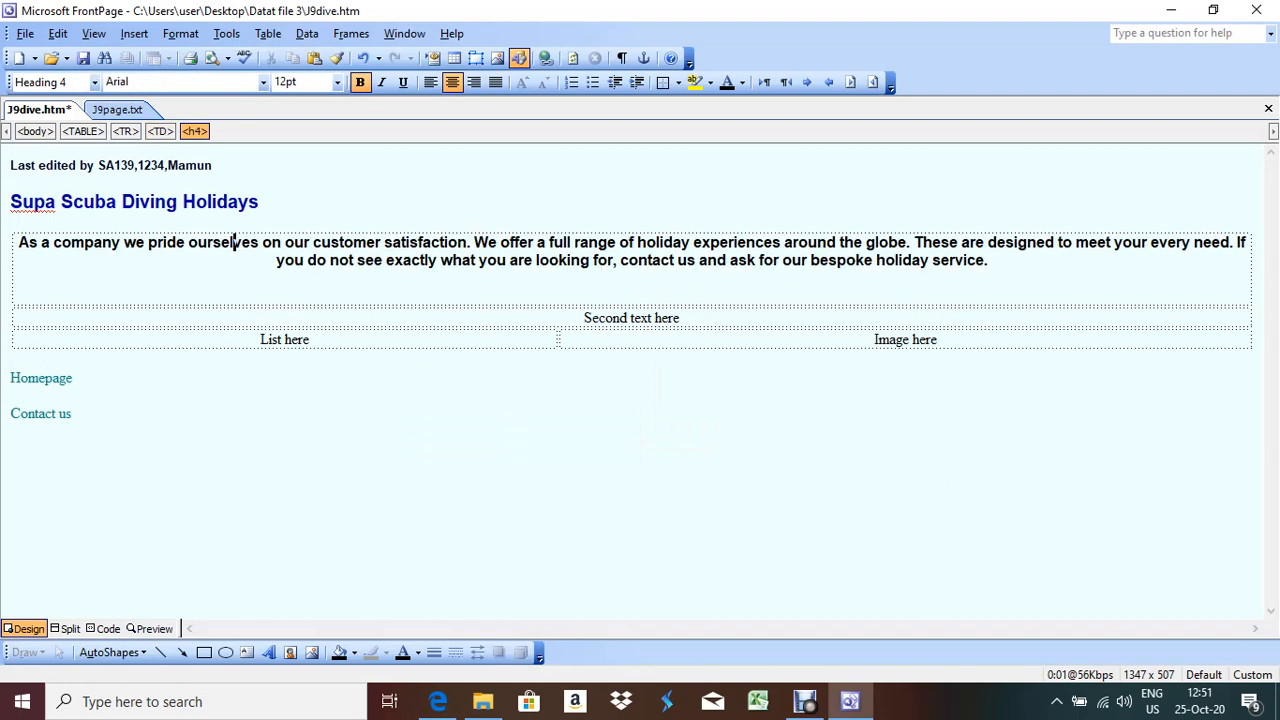
Delete the Second text here placeholder from the table
left_click_drag(680, 318, 584, 318)
key("Delete")
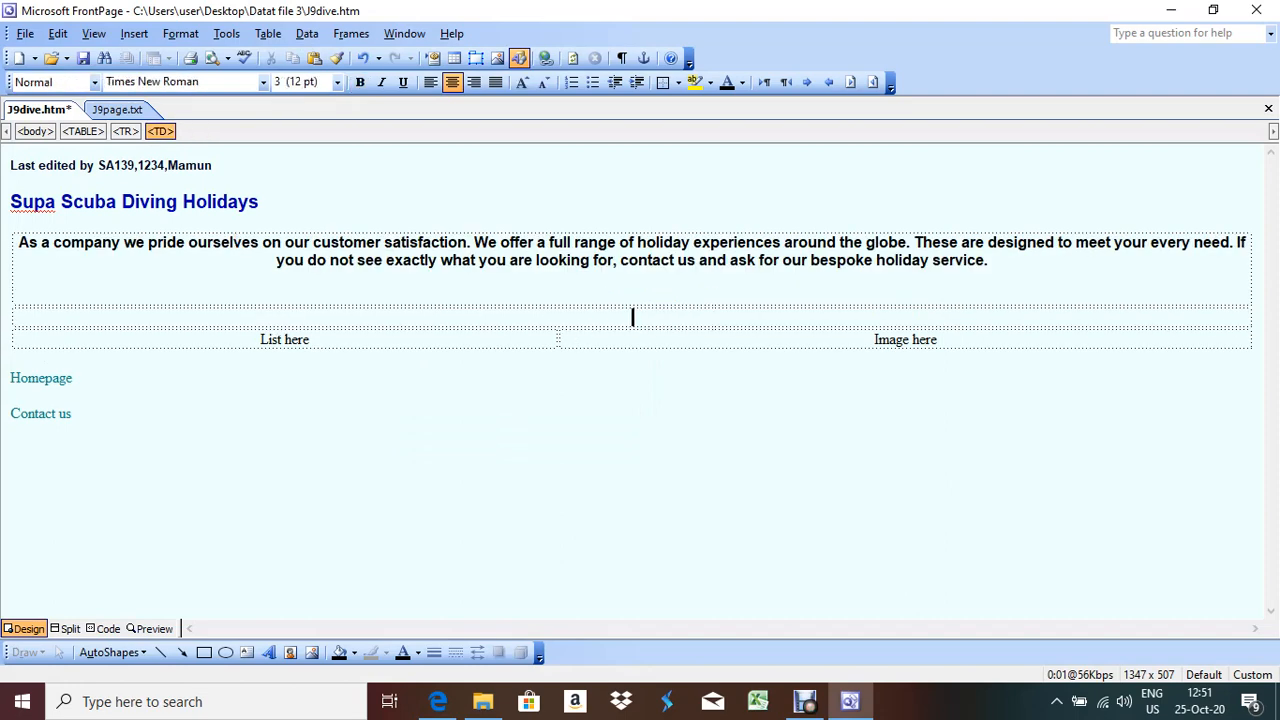
key("alt+Tab")
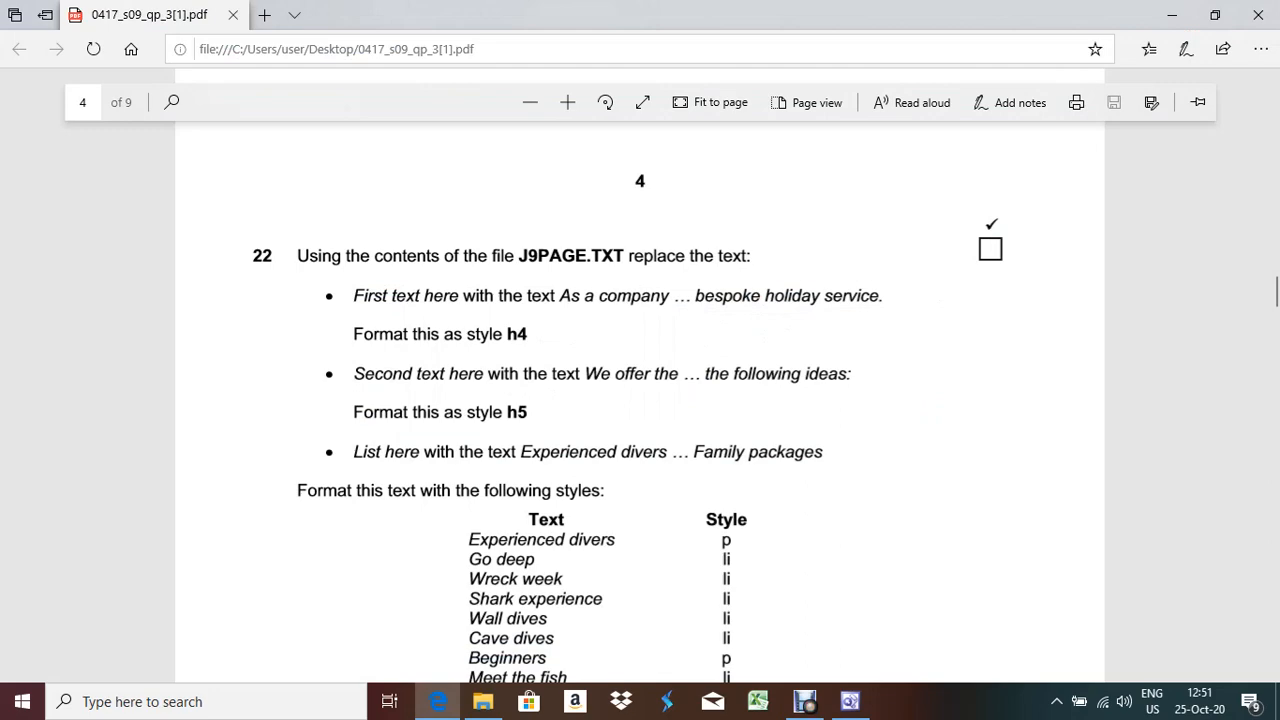
key("alt+Tab")
key("ctrl+Tab")
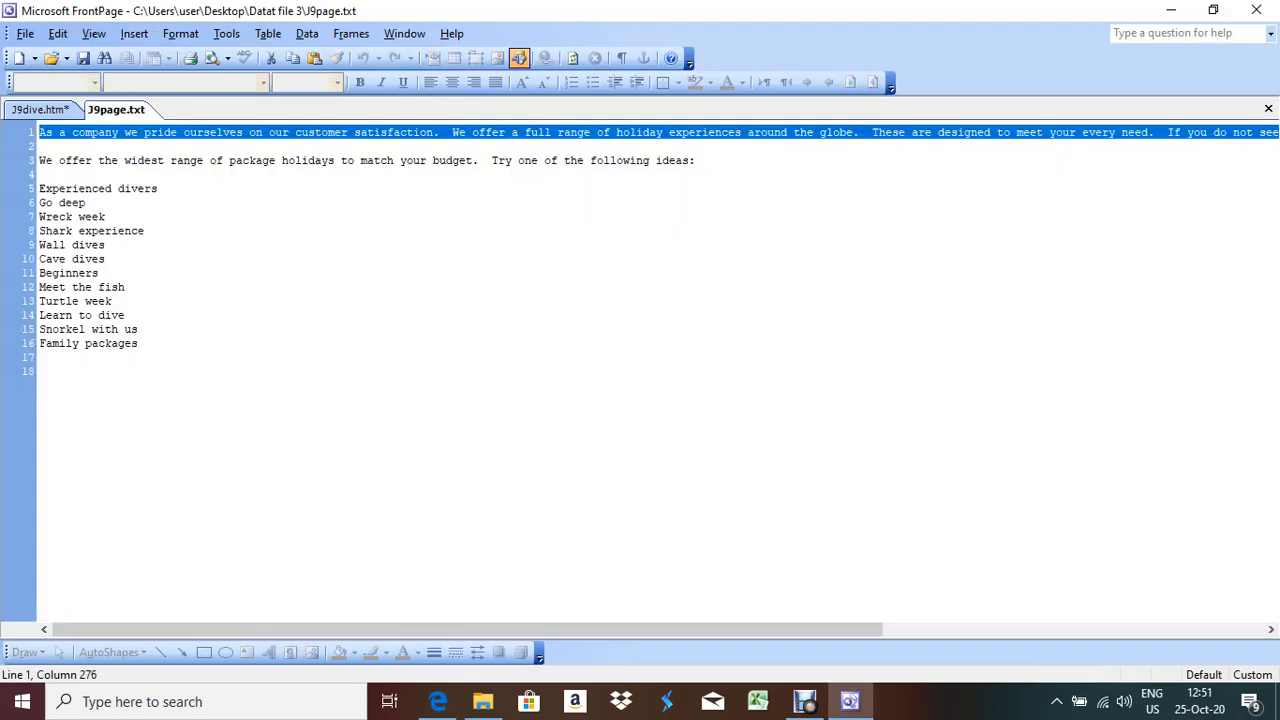
Paste the 'We offer the widest range' line into the second-row cell as Heading 5
left_click(28, 160)
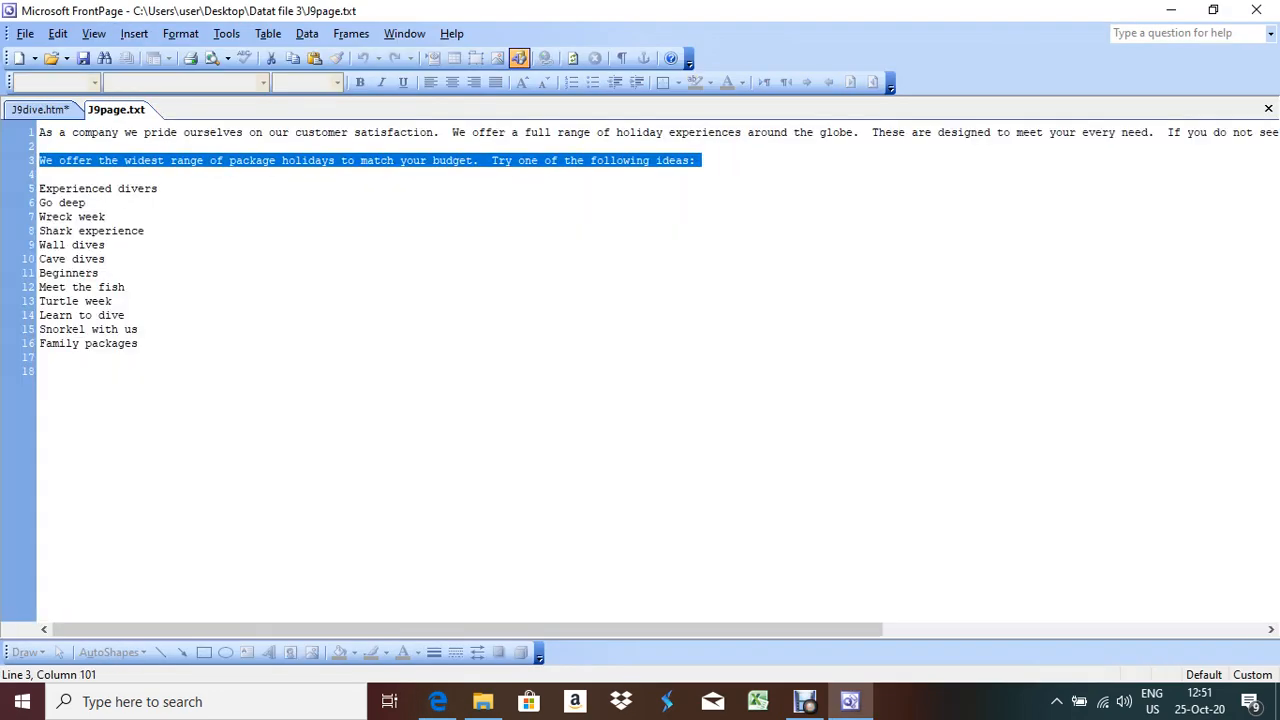
key("alt+Tab")
key("alt+Tab")
key("ctrl+Tab")
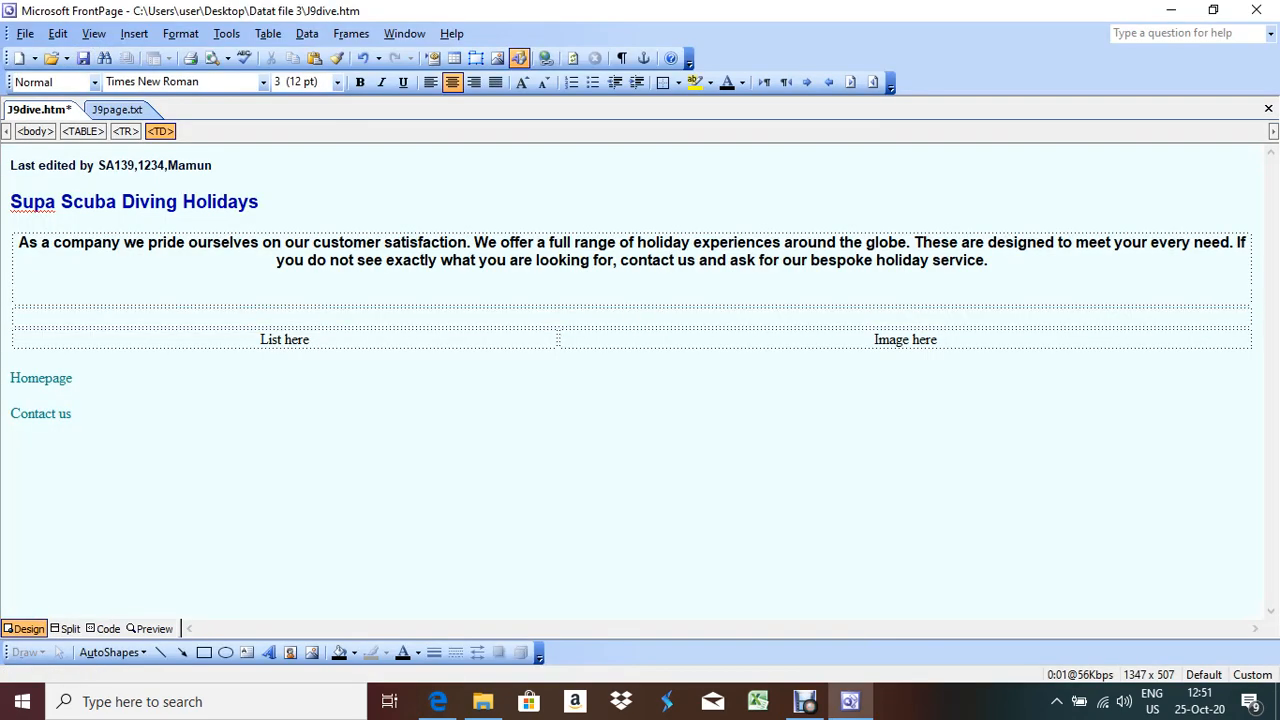
type("We offer the widest range of package holidays to match your budget. Try one of the following ideas:")
key("alt+Tab")
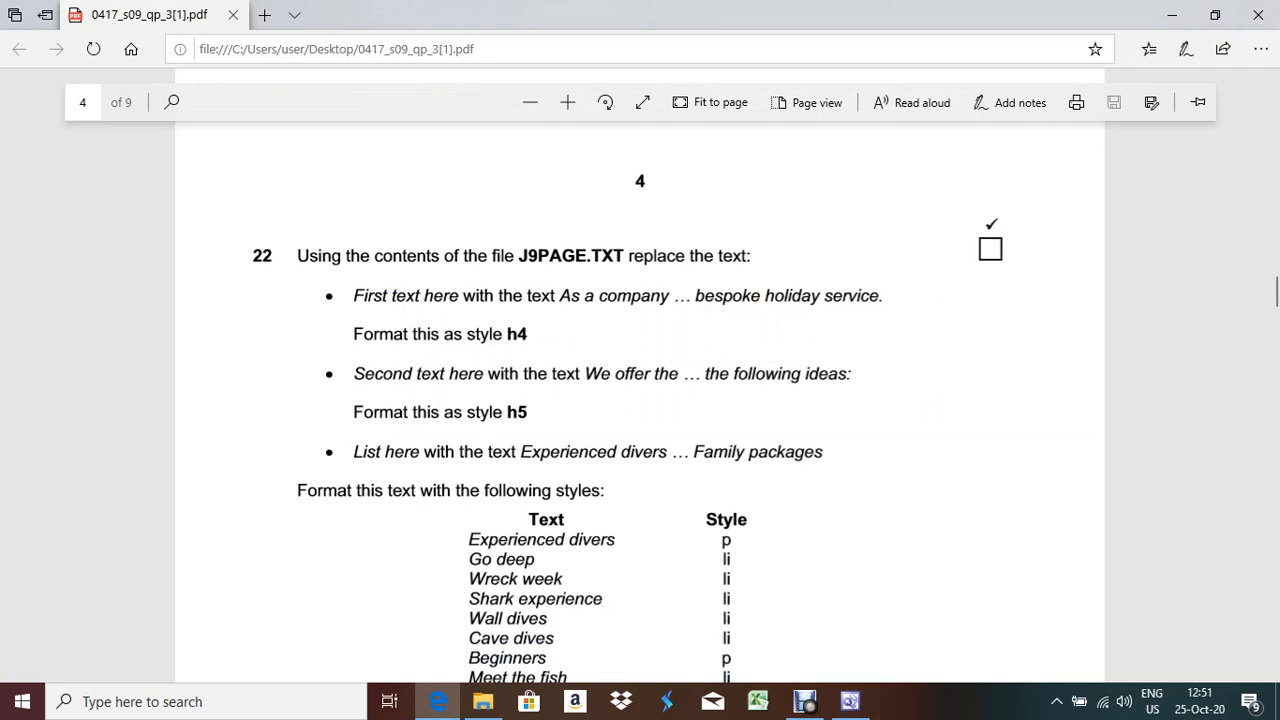
key("alt+Tab")
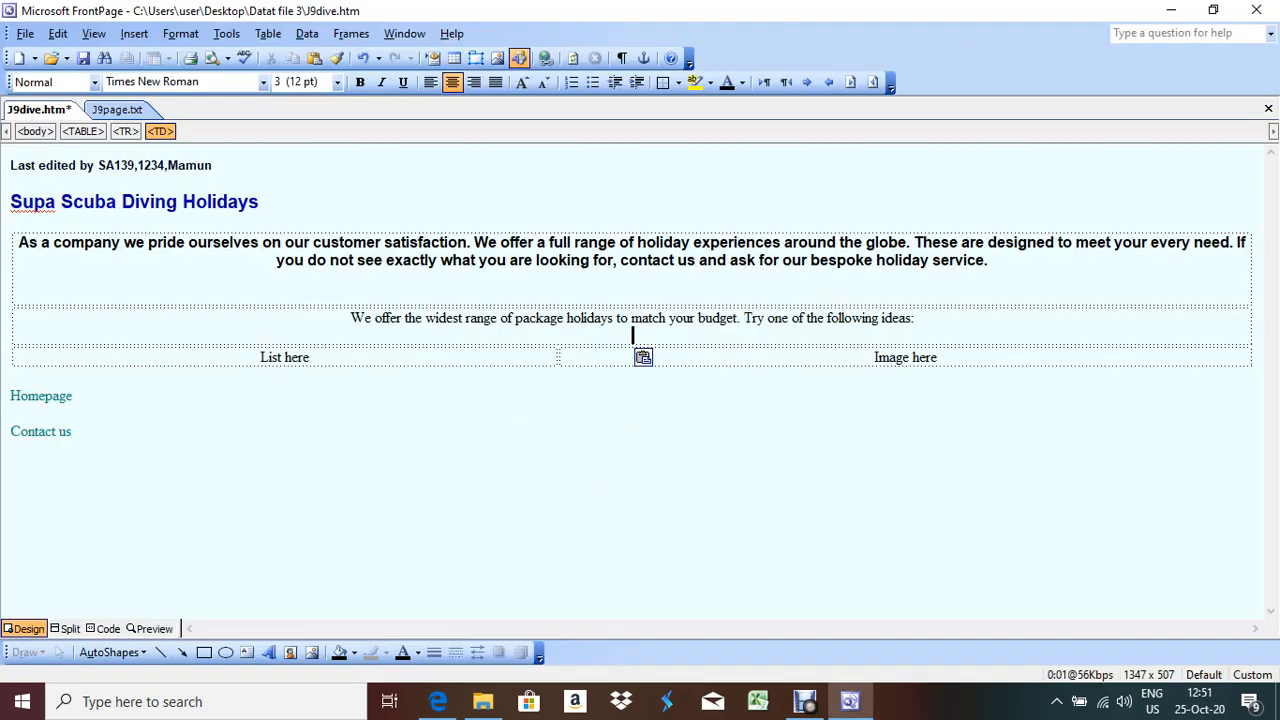
left_click(95, 82)
key("Down")
key("Down")
key("Down")
key("Down")
key("Down")
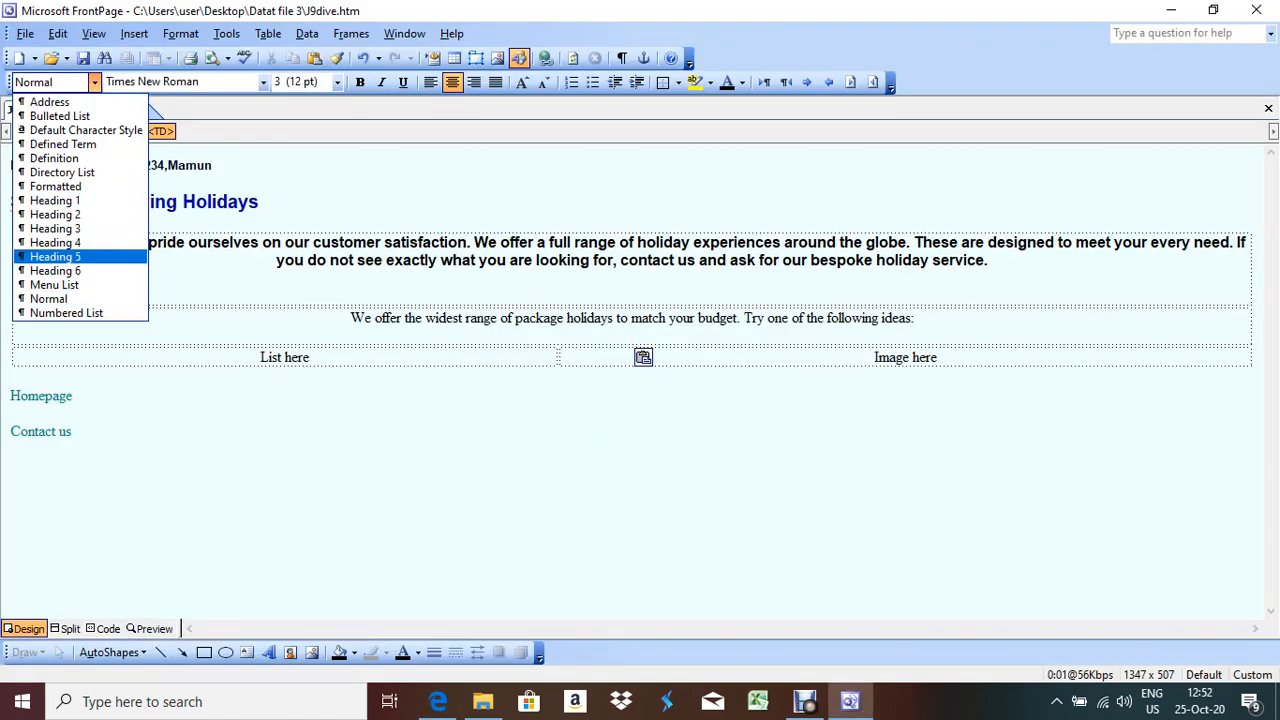
key("Return")
key("alt+Tab")
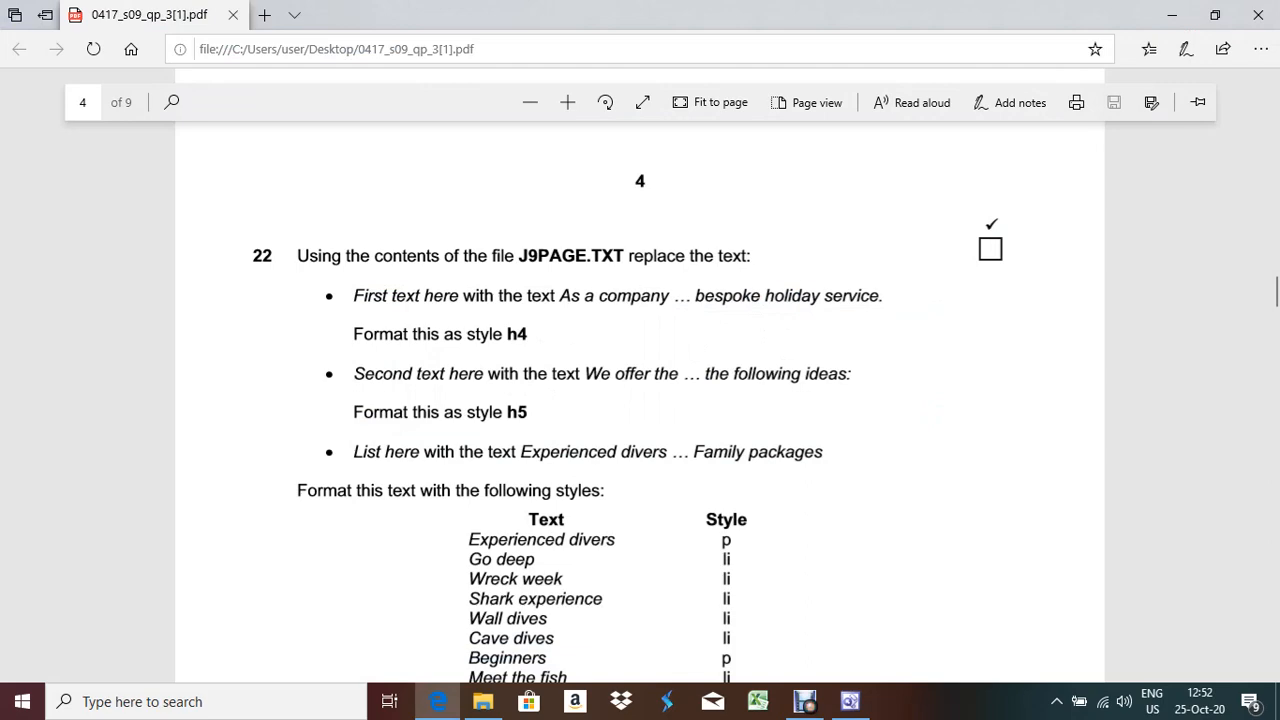
key("alt+Tab")
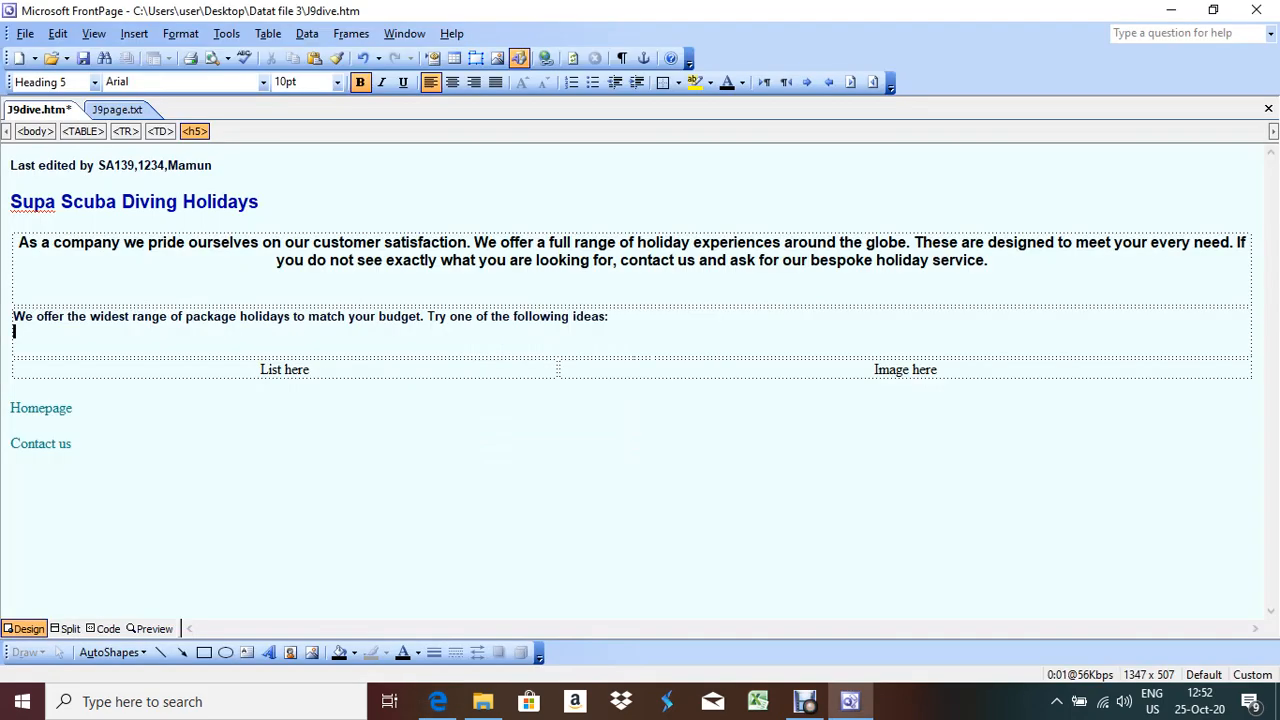
Delete the List here placeholder from the lower-left table cell
left_click_drag(261, 370, 315, 370)
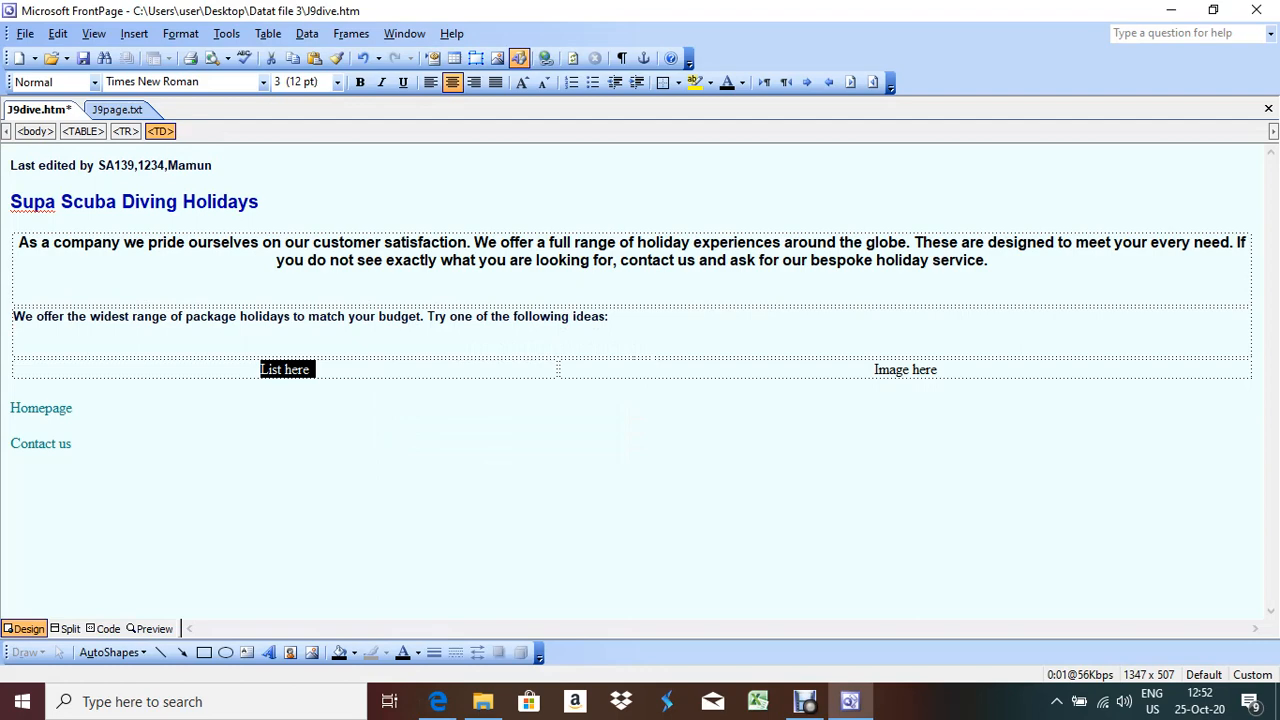
key("Delete")
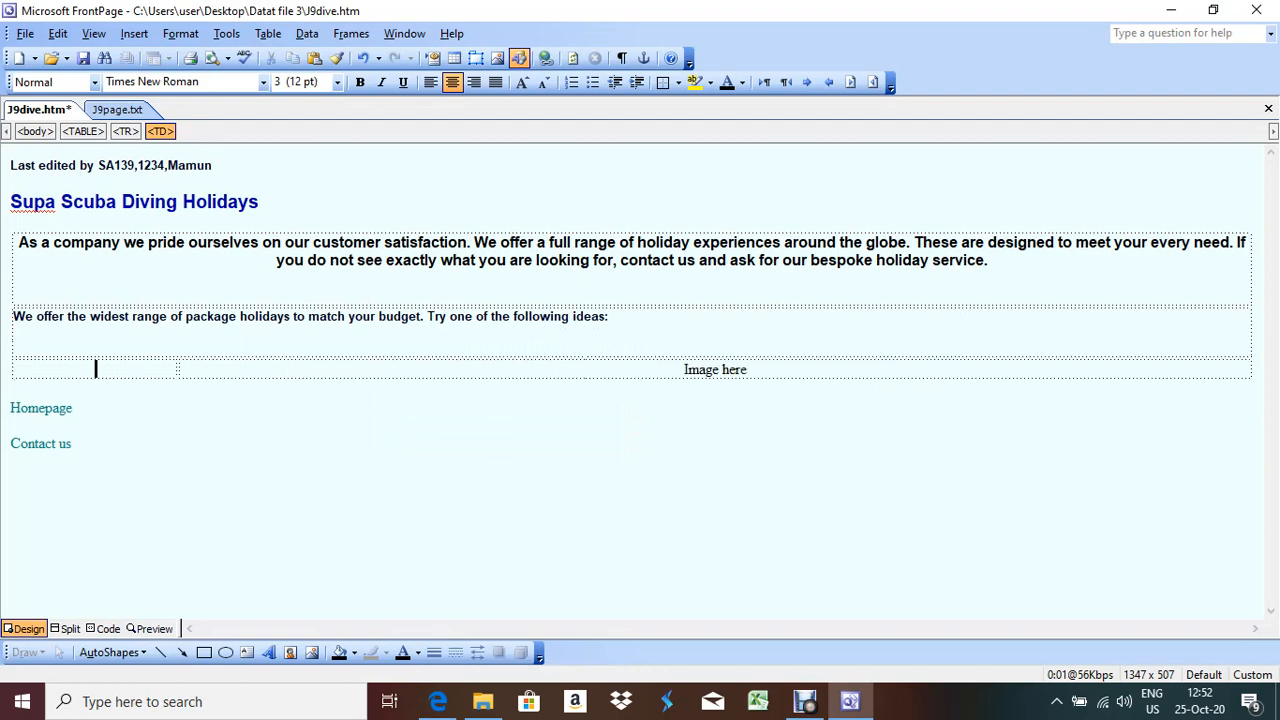
key("alt+Tab")
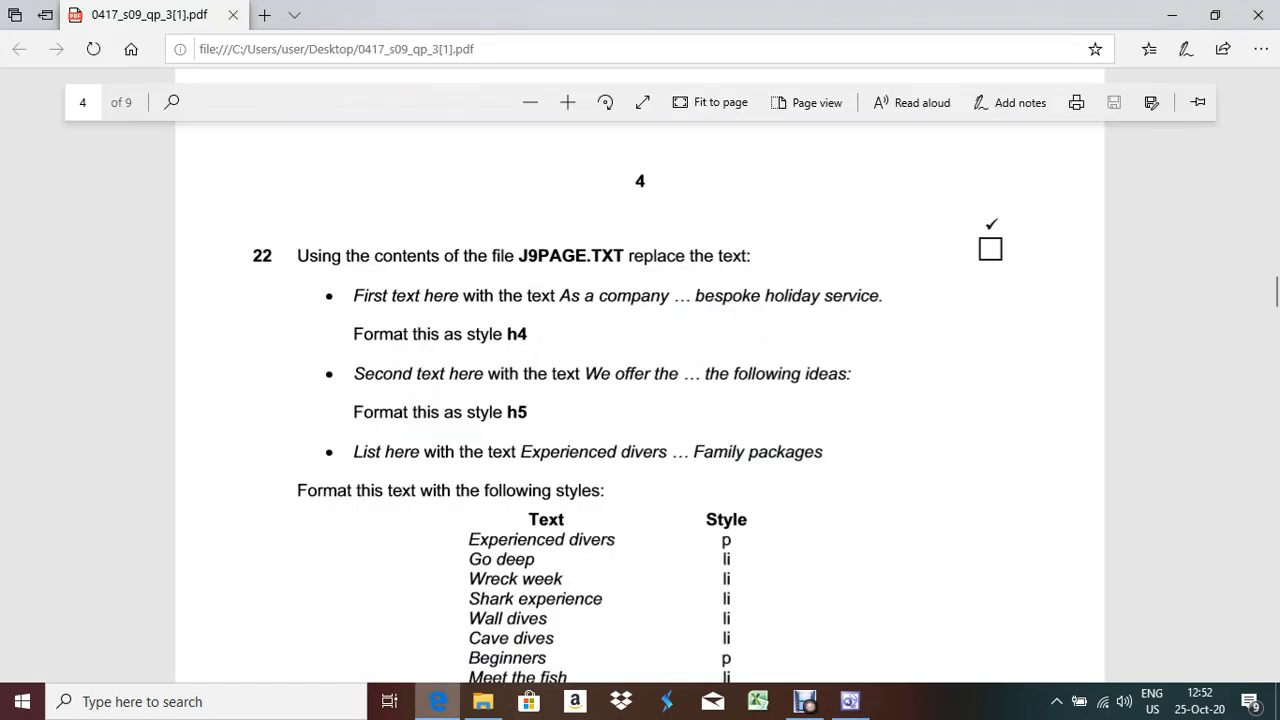
key("alt+Tab")
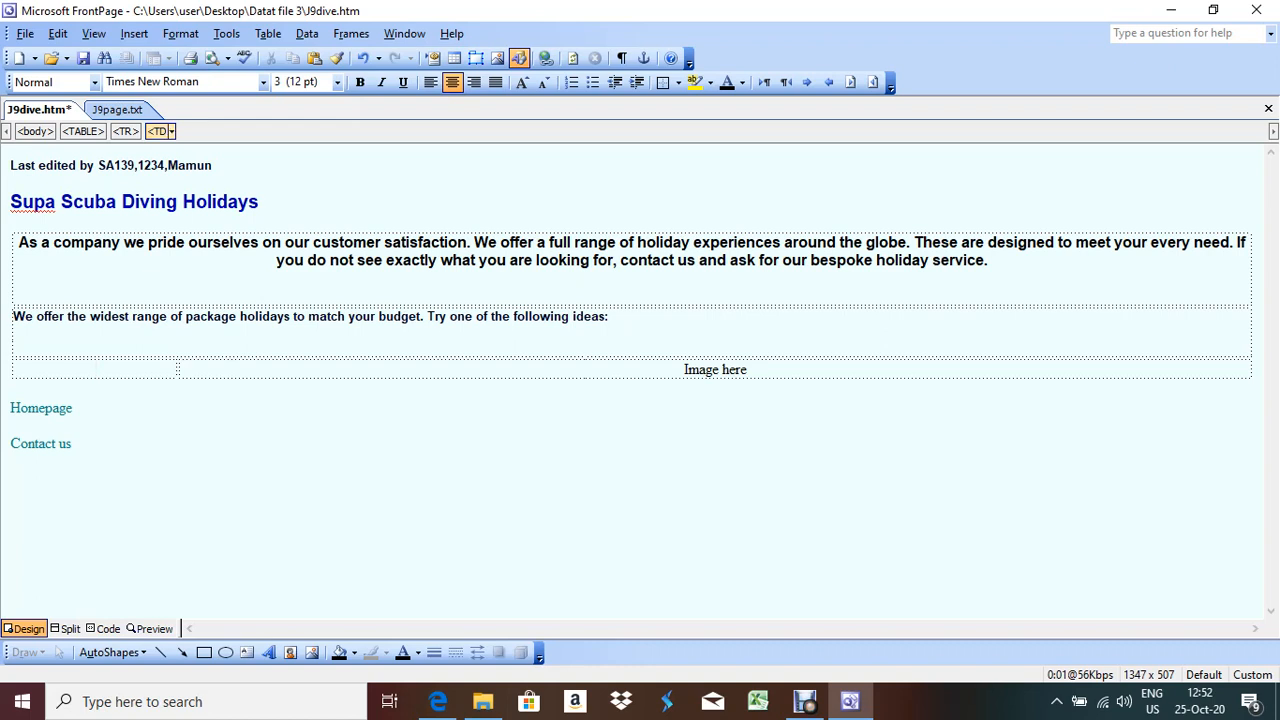
Paste the twelve holiday ideas, Experienced divers through Family packages, into that cell
key("ctrl+Tab")
left_click_drag(39, 188, 138, 343)
key("ctrl+c")
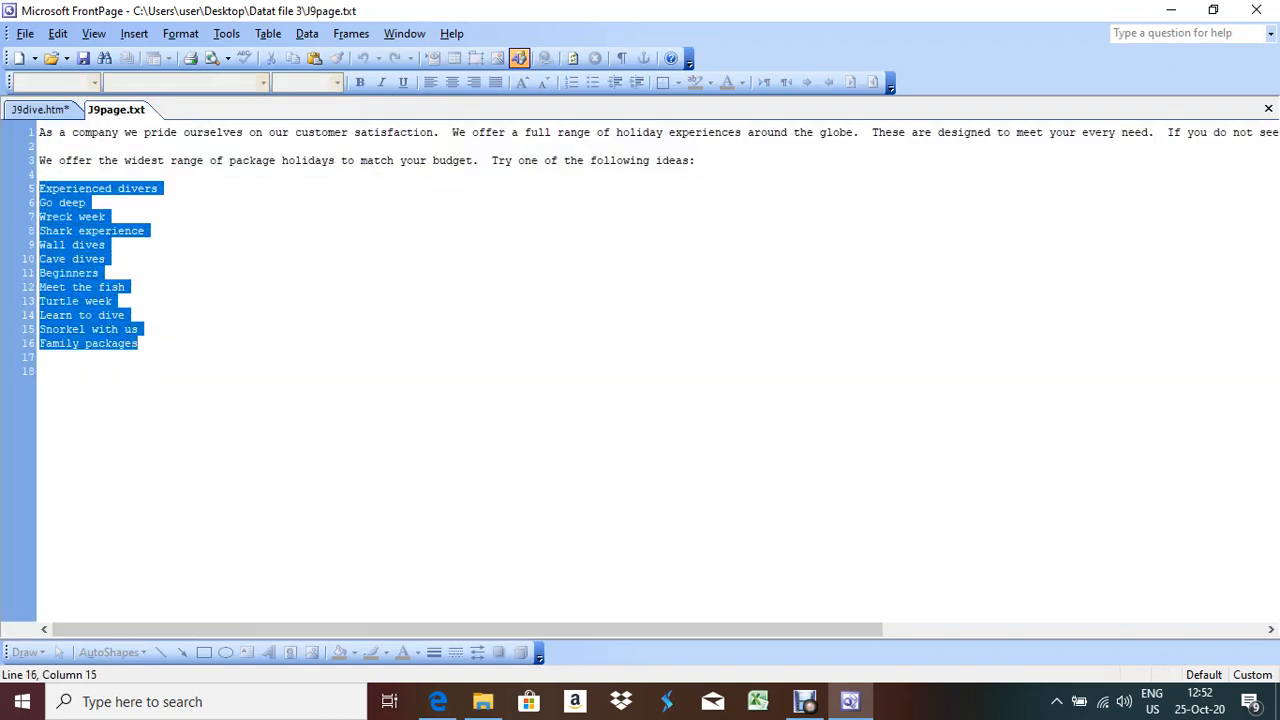
key("alt+Tab")
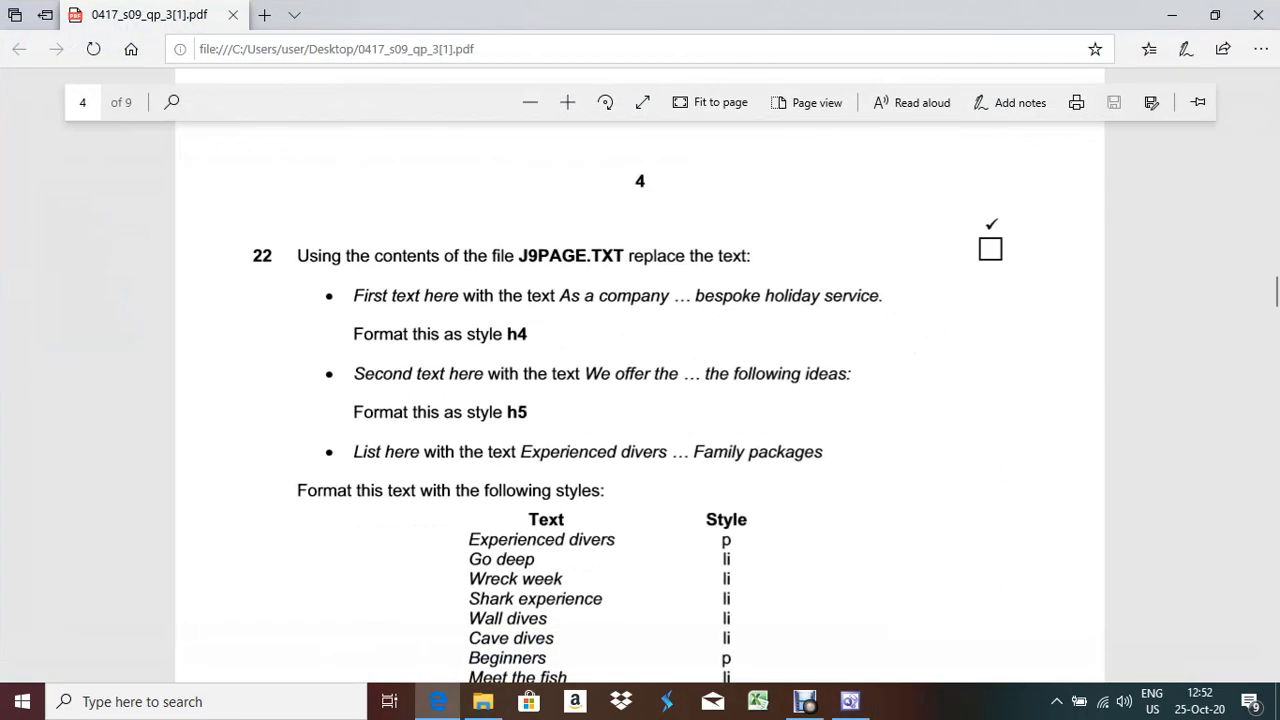
key("alt+Tab")
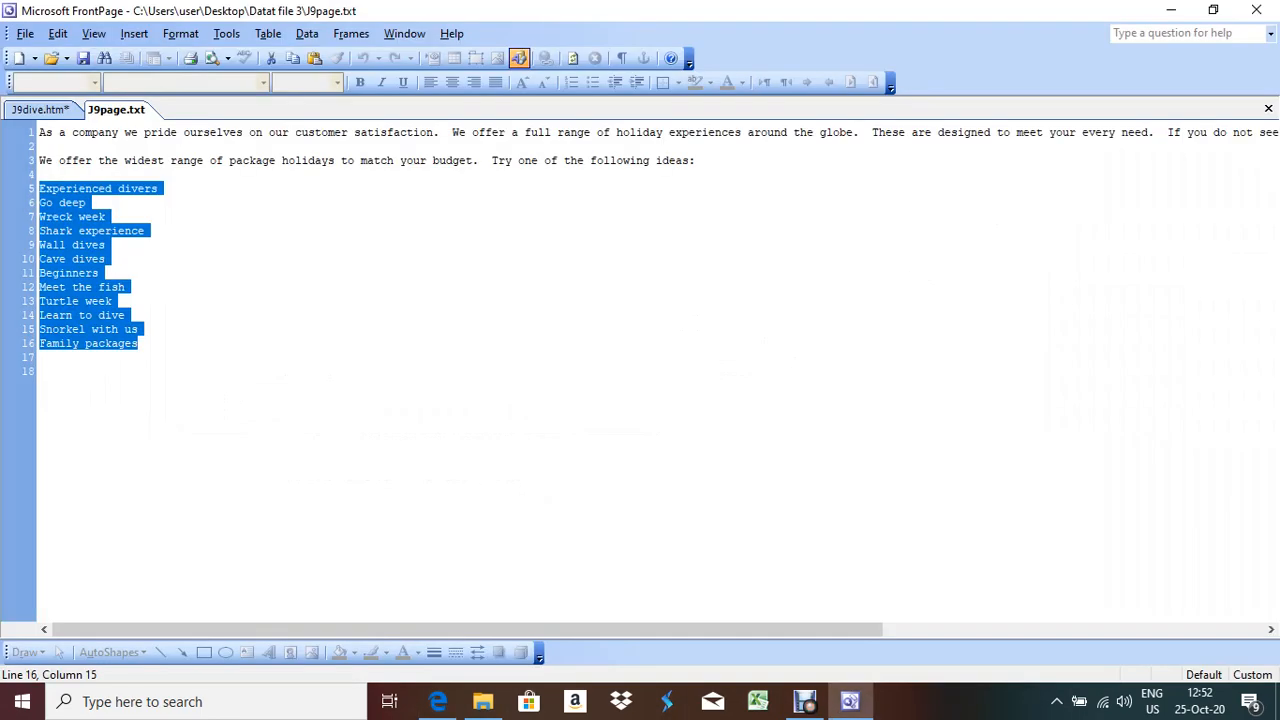
left_click(40, 110)
left_click(96, 369)
key("ctrl+v")
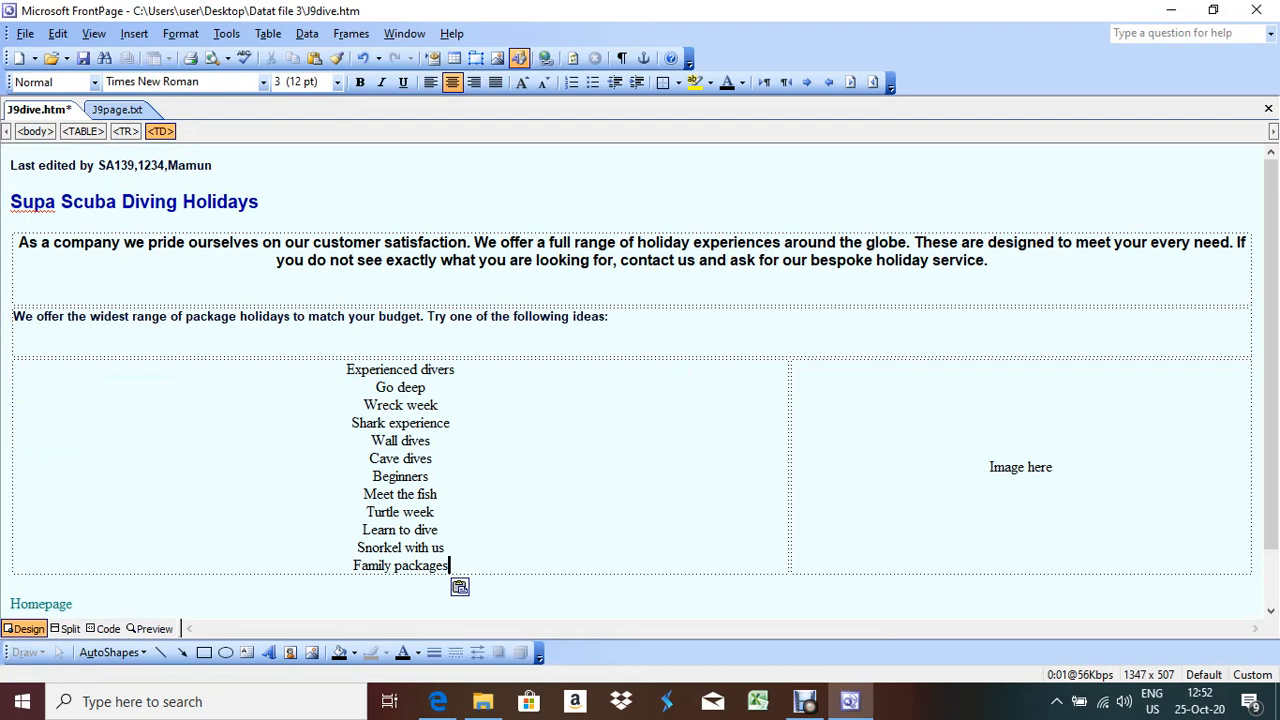
key("alt+Tab")
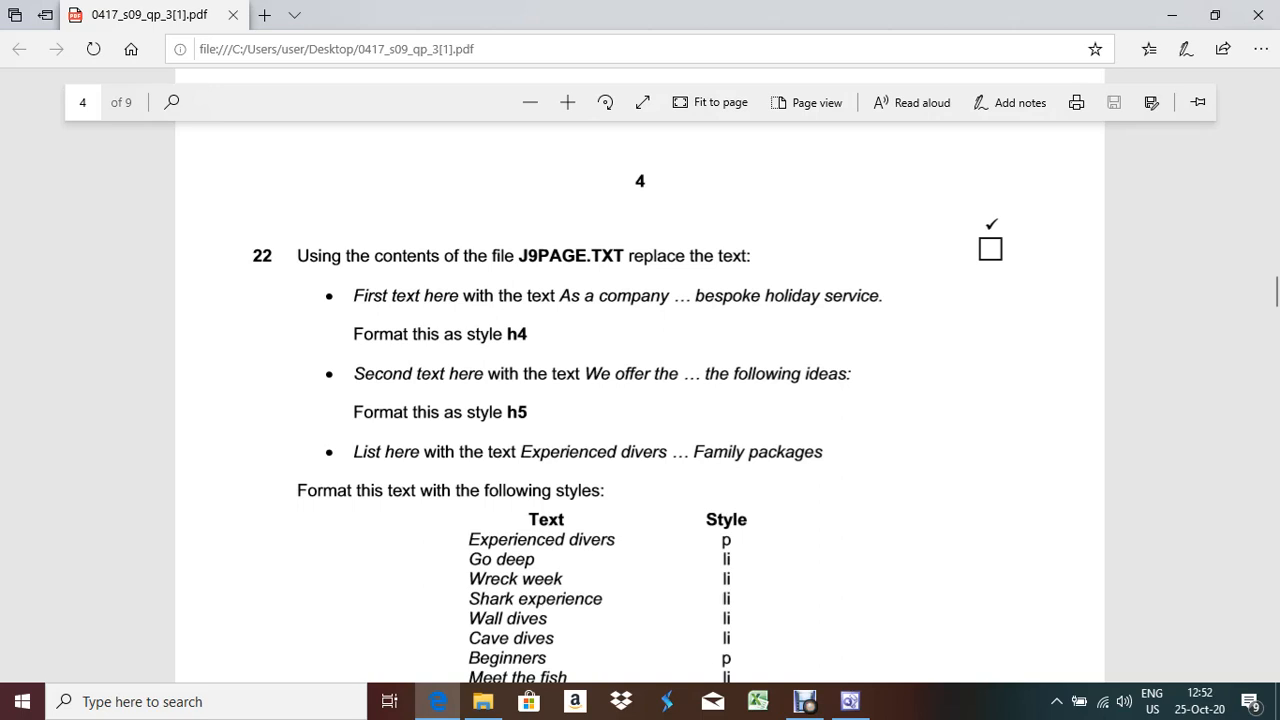
scroll(640, 400, "down", 3)
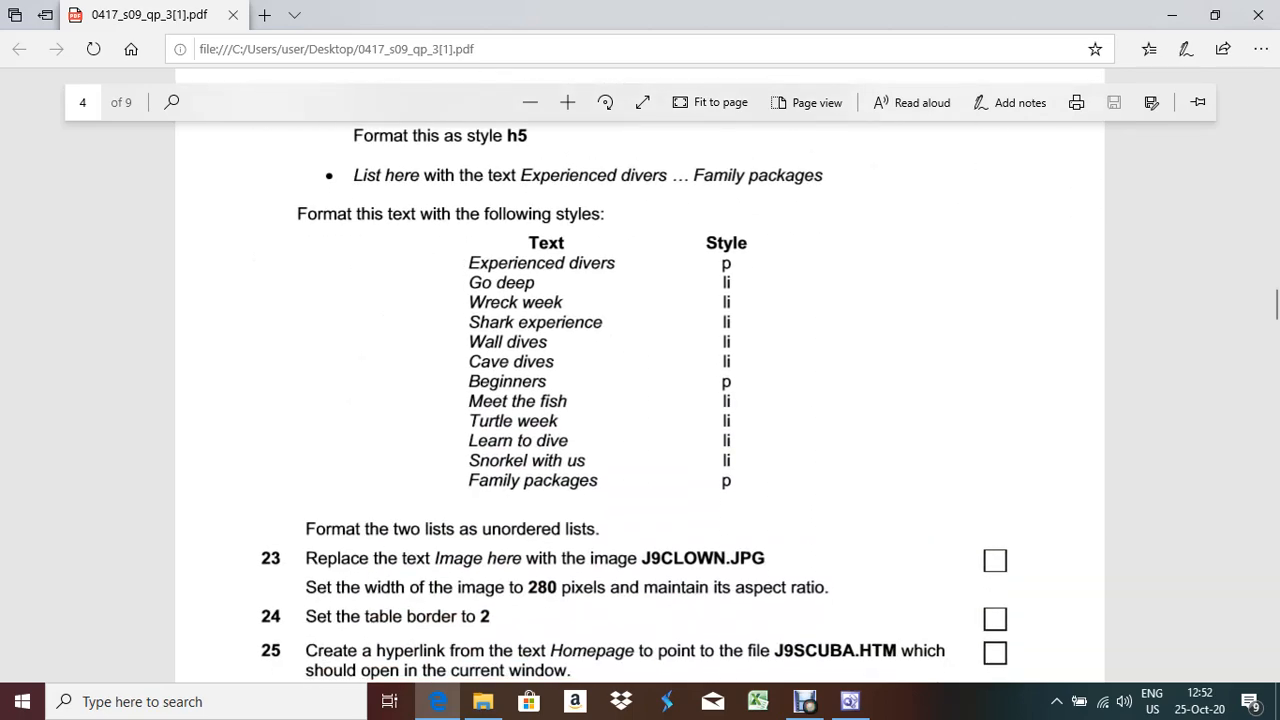
key("alt+Tab")
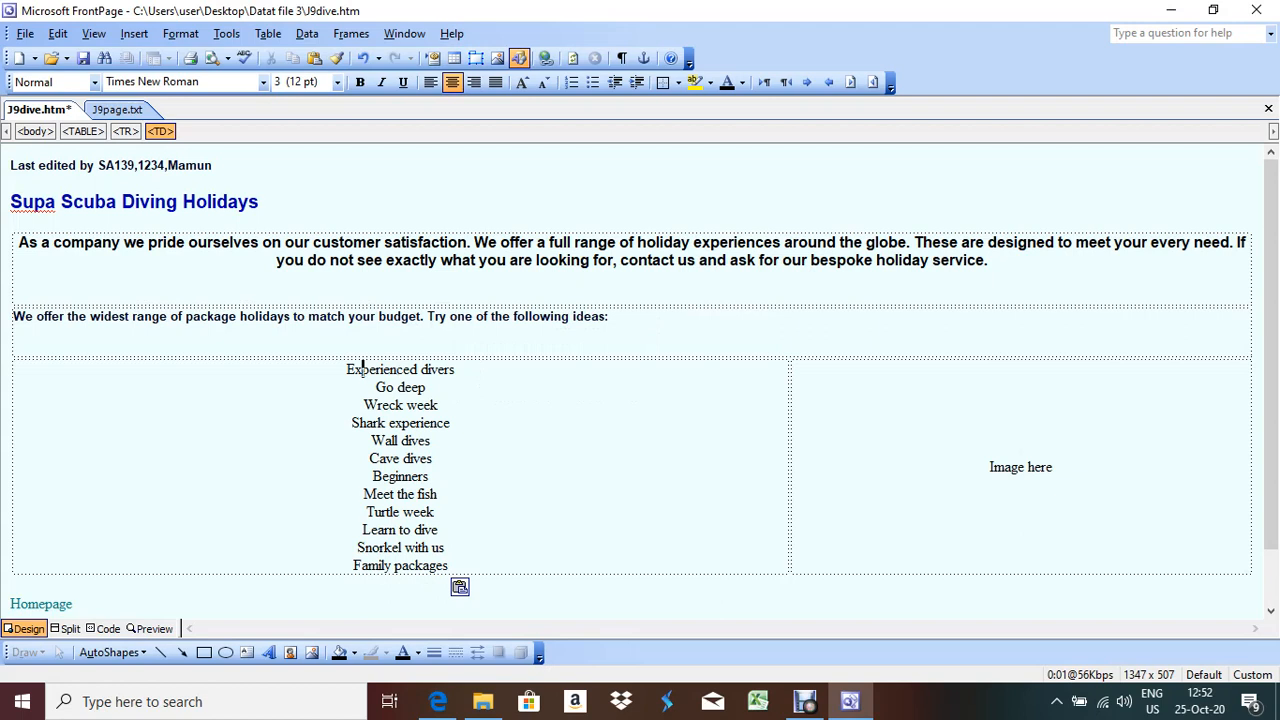
Wrap Experienced divers in <p></p> tags in the HTML source, making it a separate paragraph
left_click(104, 628)
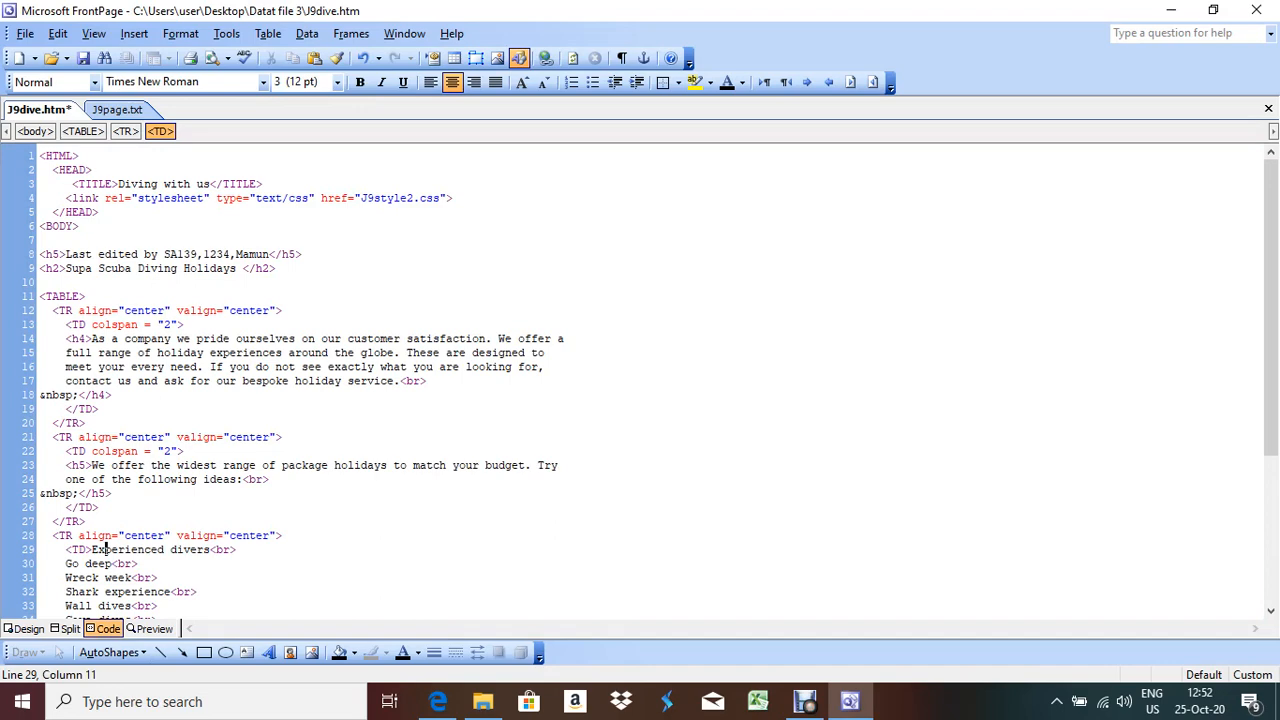
scroll(640, 385, "down", 5)
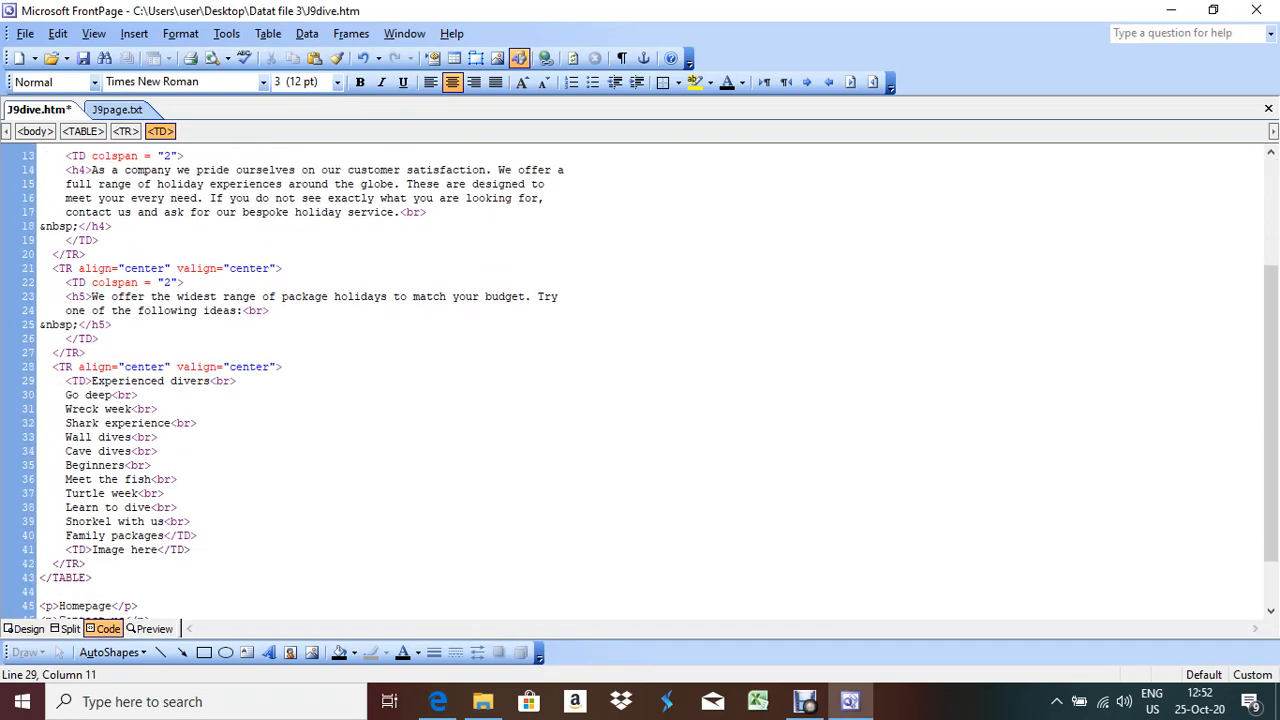
left_click(92, 339)
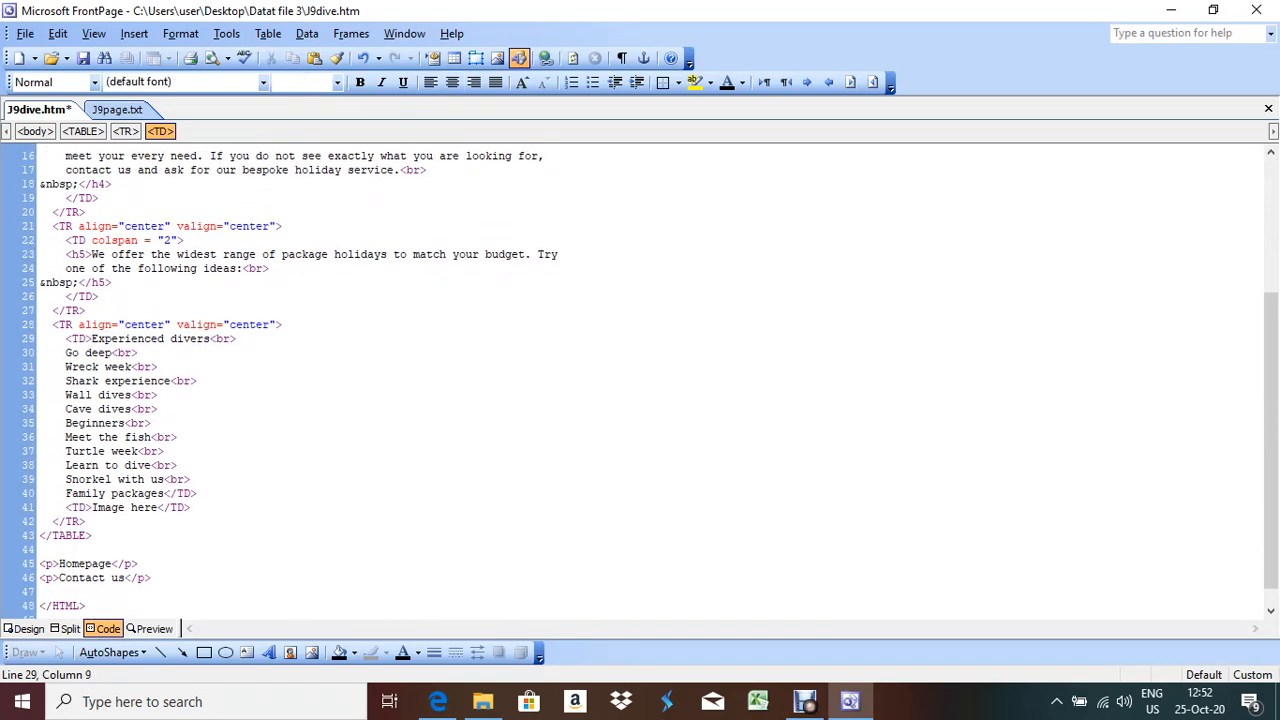
type("<p")
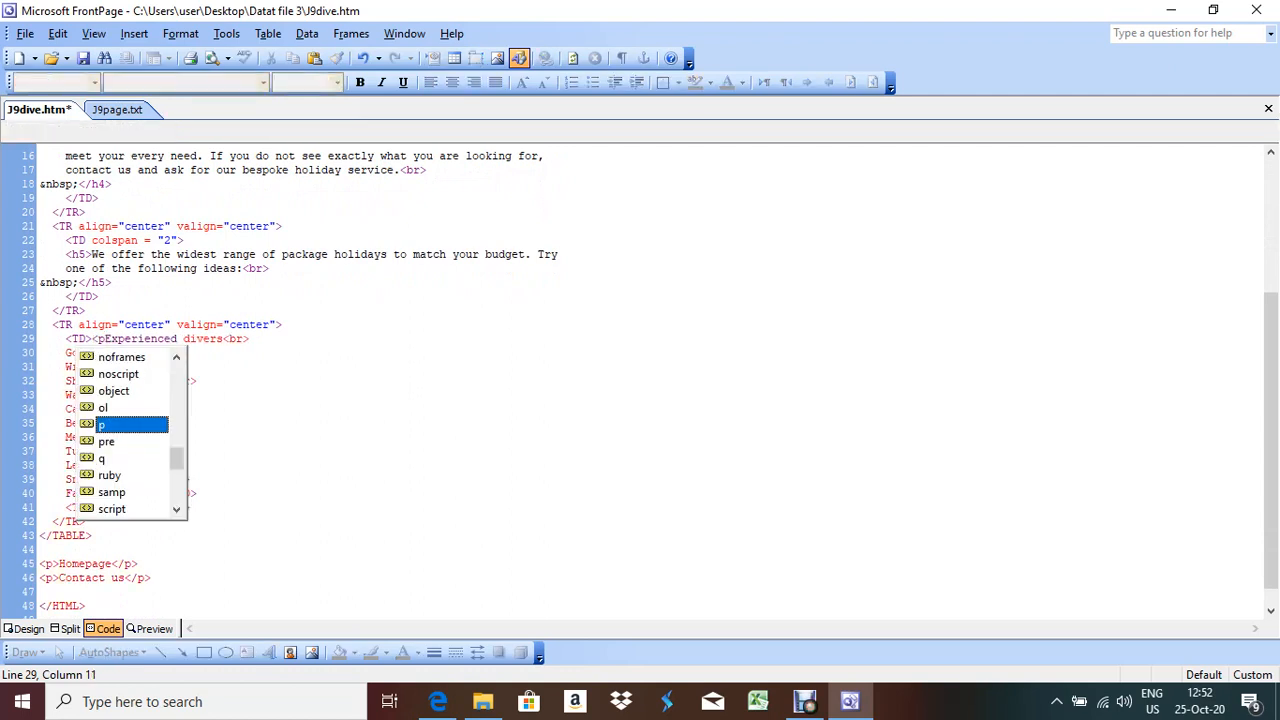
type("></p>")
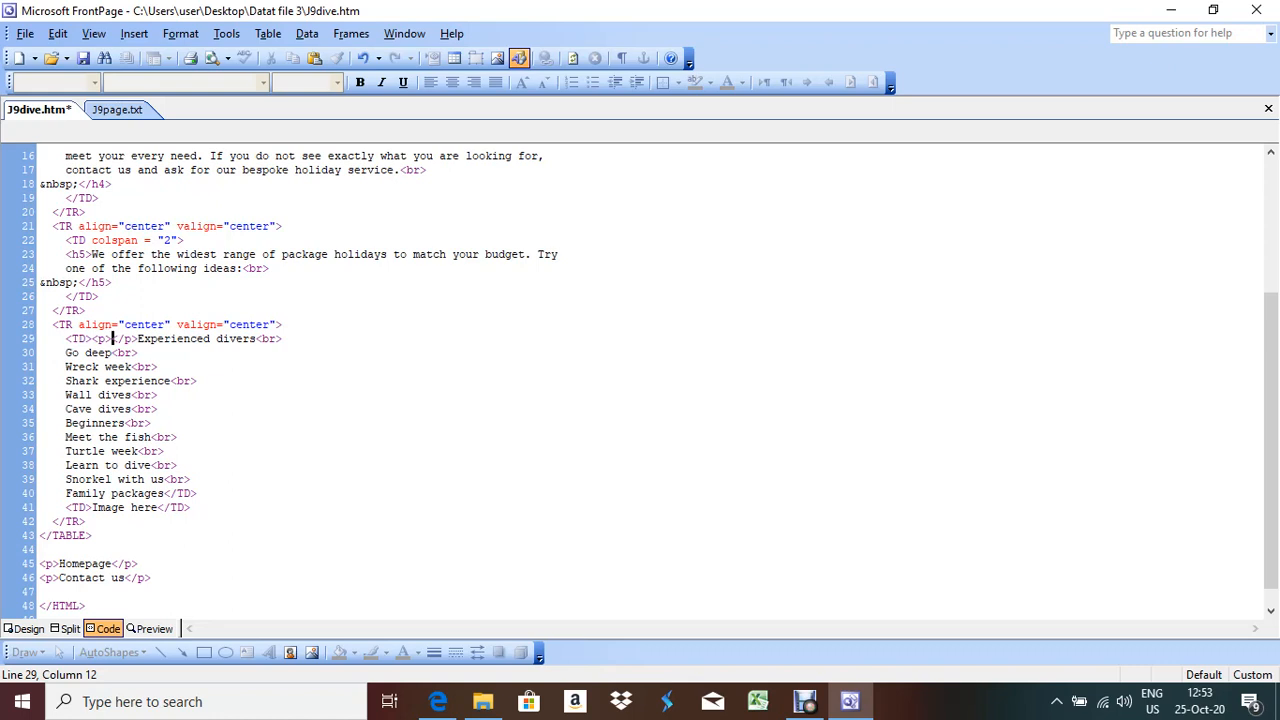
left_click_drag(112, 338, 137, 339)
key("Delete")
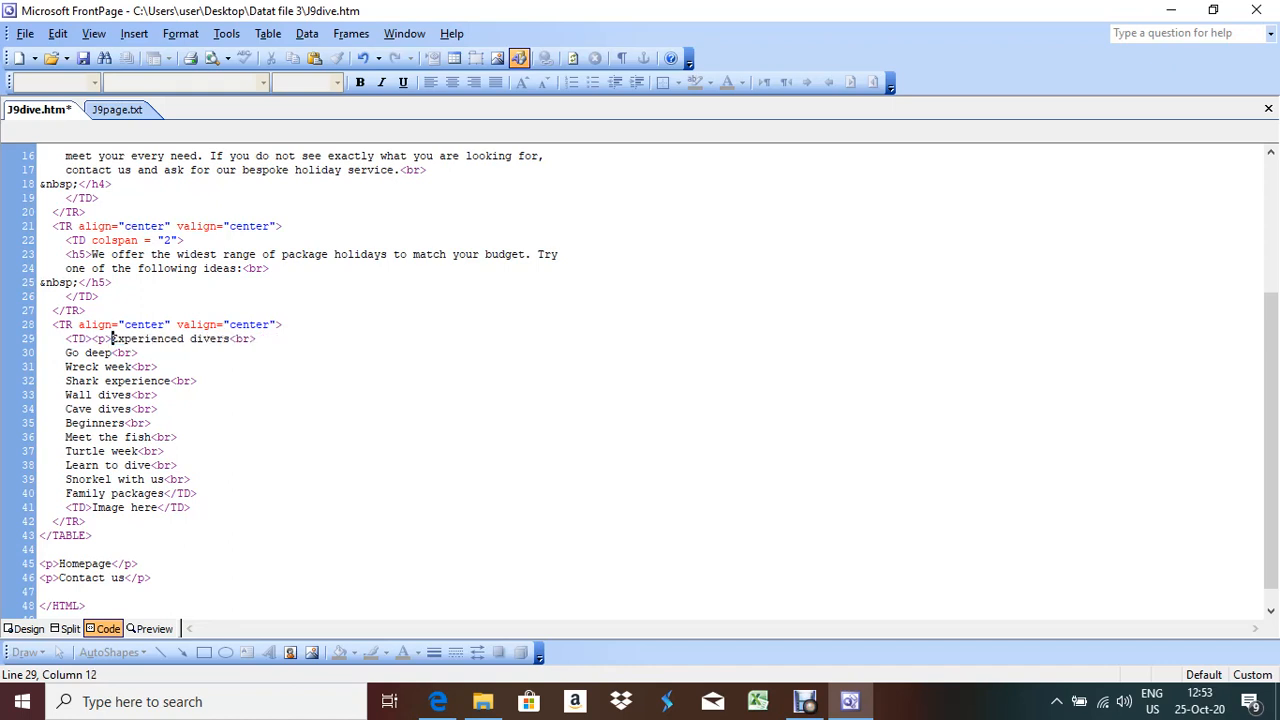
left_click(231, 339)
type("</p>")
left_click(28, 628)
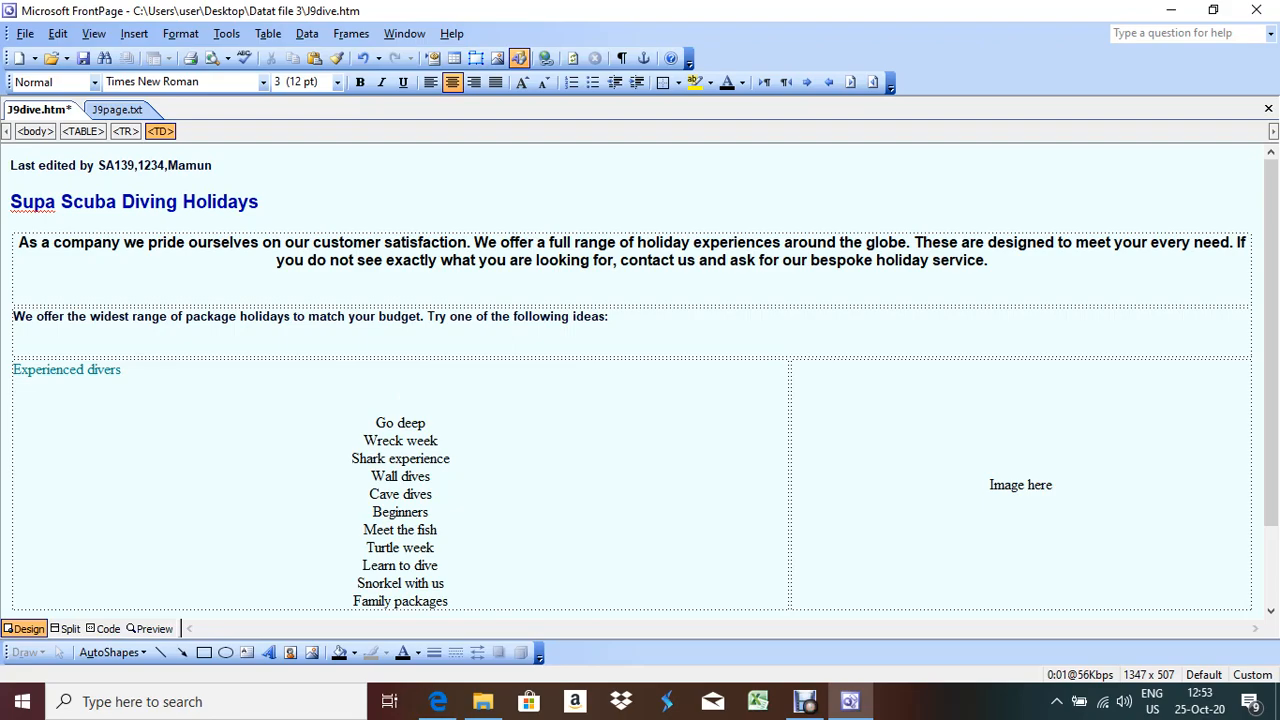
key("alt+Tab")
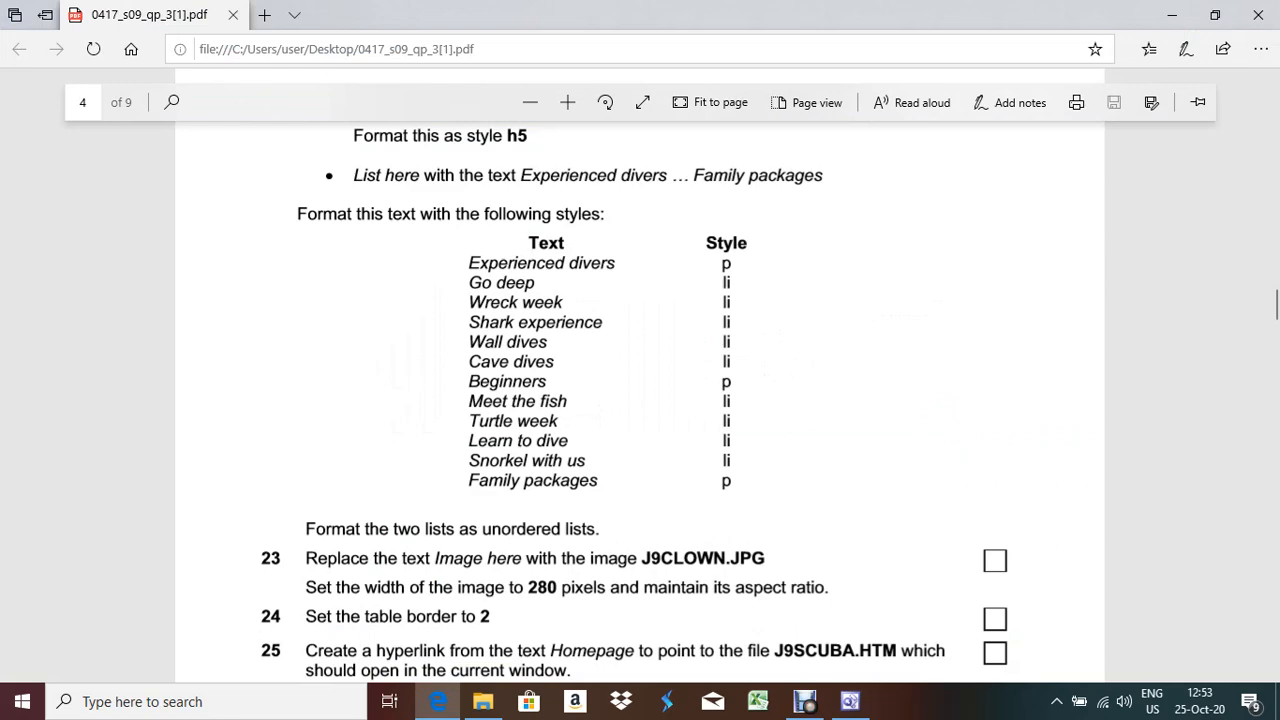
key("alt+Tab")
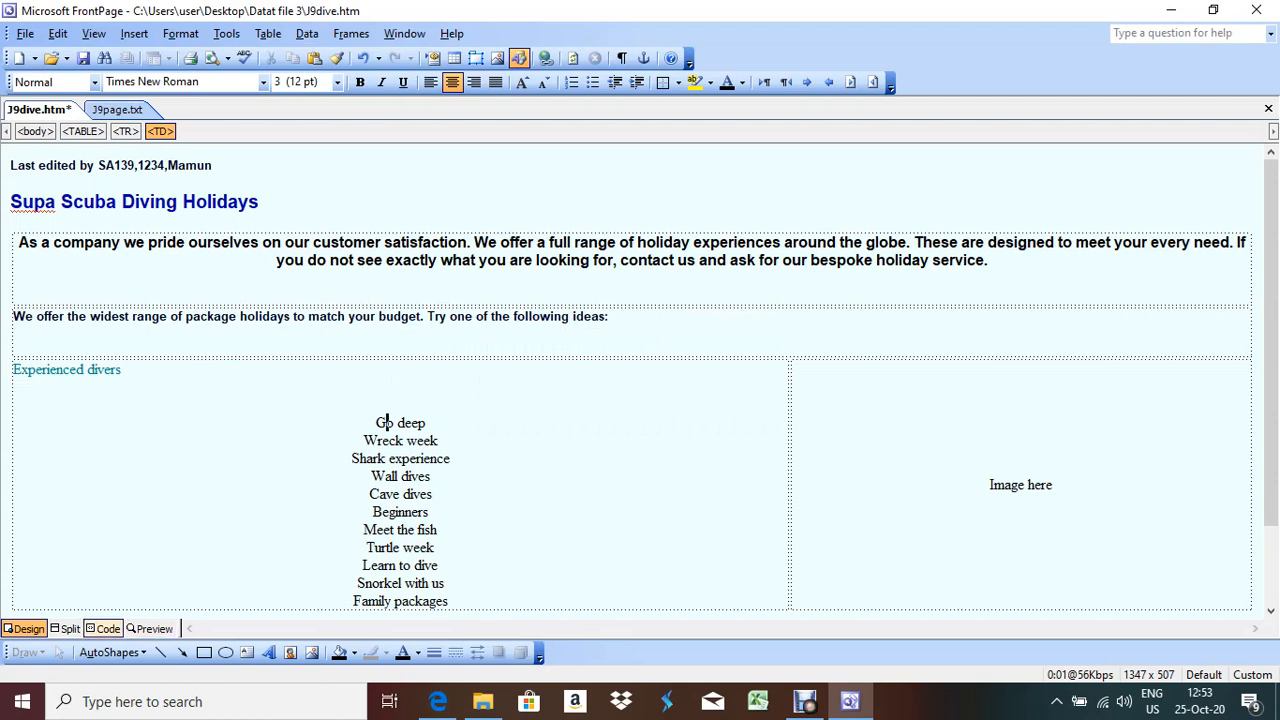
Turn Go deep into a list item by wrapping it in <li></li> tags
left_click(108, 628)
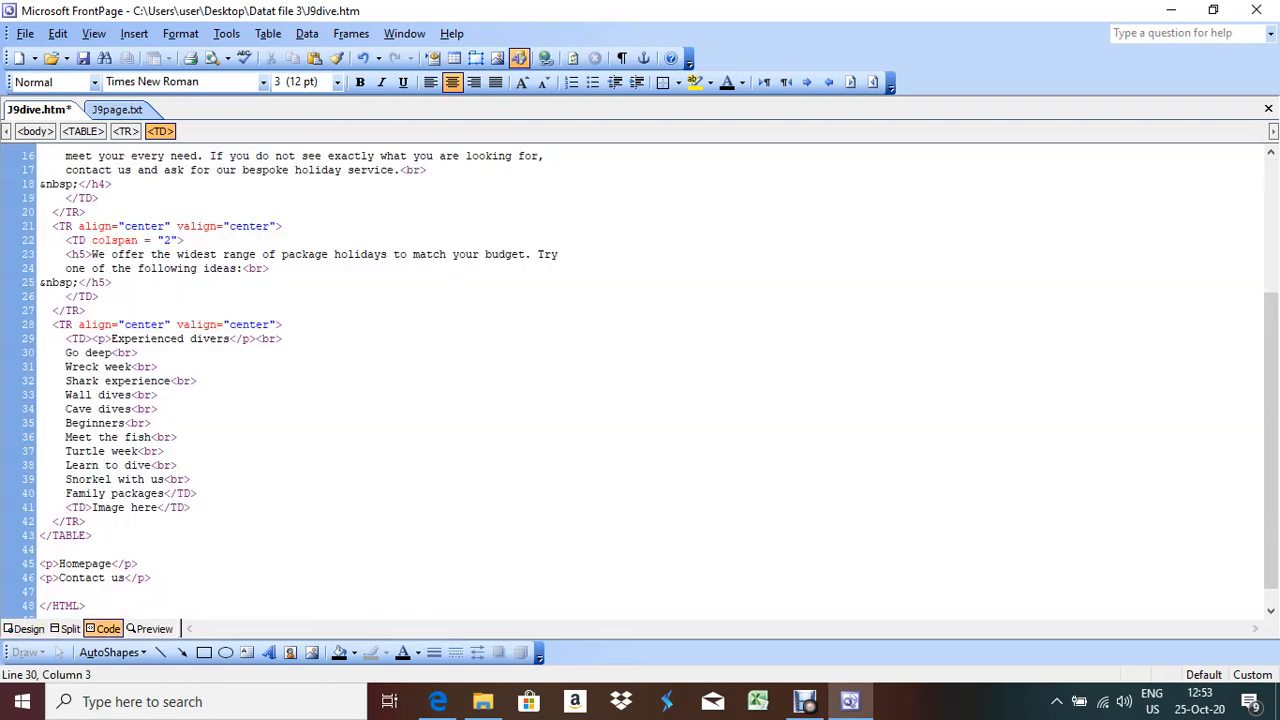
key("Left")
type("<li")
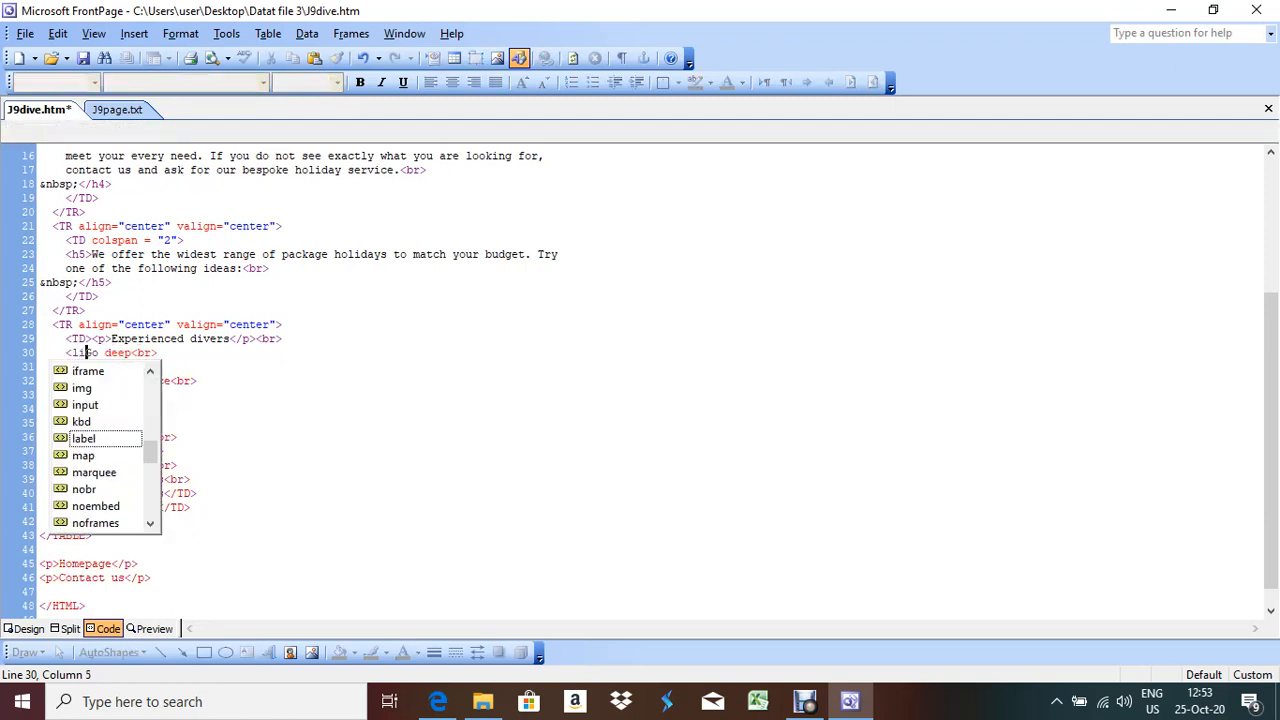
type("></li>")
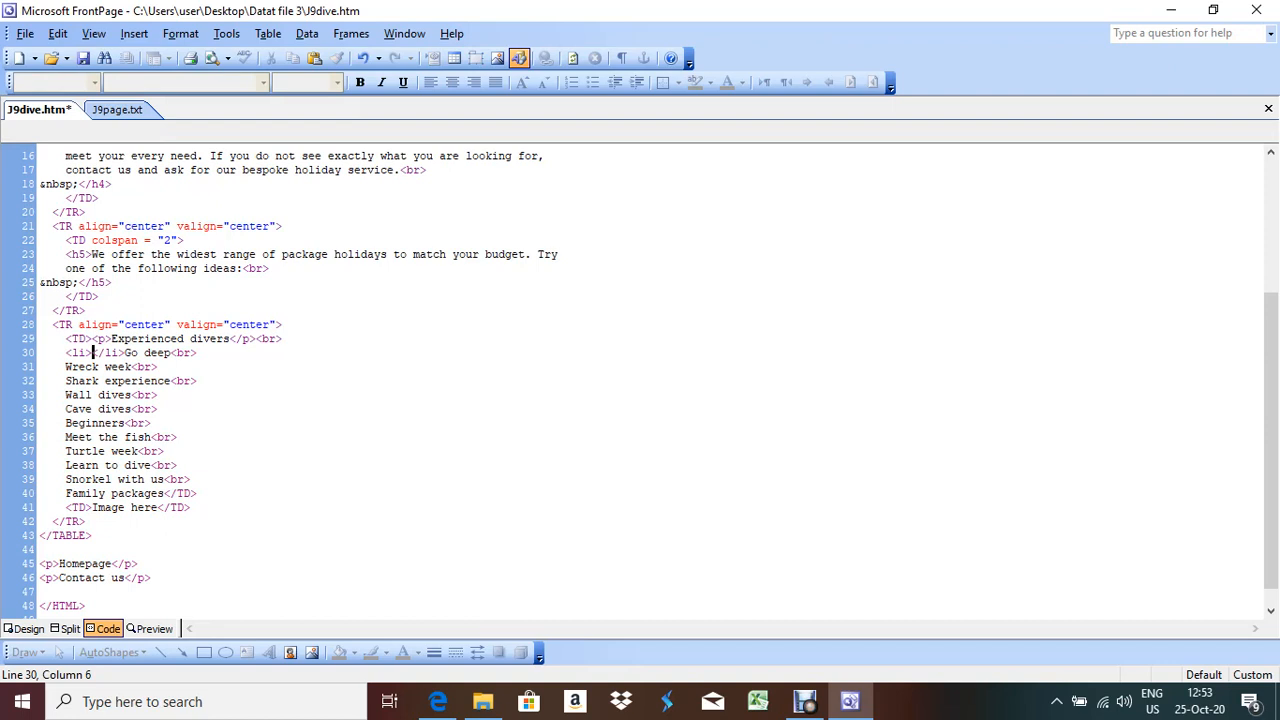
key("shift+Right")
key("shift+Right")
key("shift+Right")
key("shift+Right")
key("shift+Right")
key("ctrl+x")
left_click(138, 353)
key("ctrl+v")
left_click(28, 628)
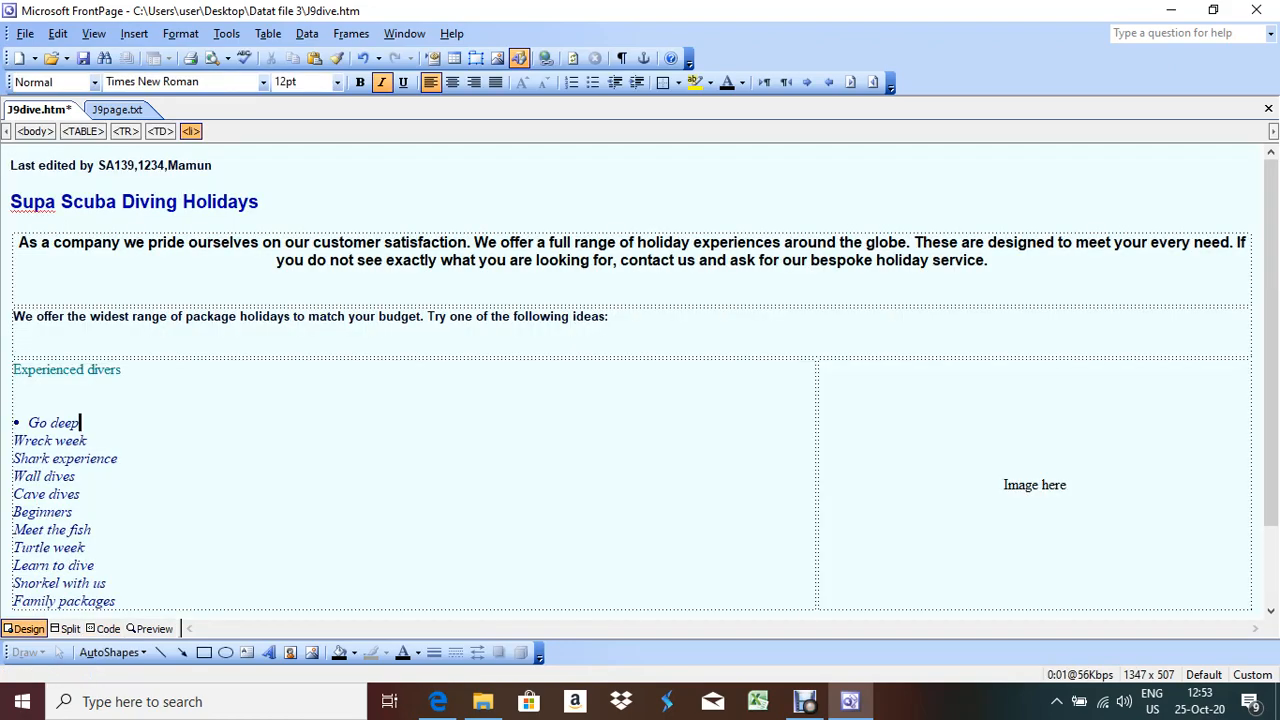
key("alt+Tab")
key("alt+Tab")
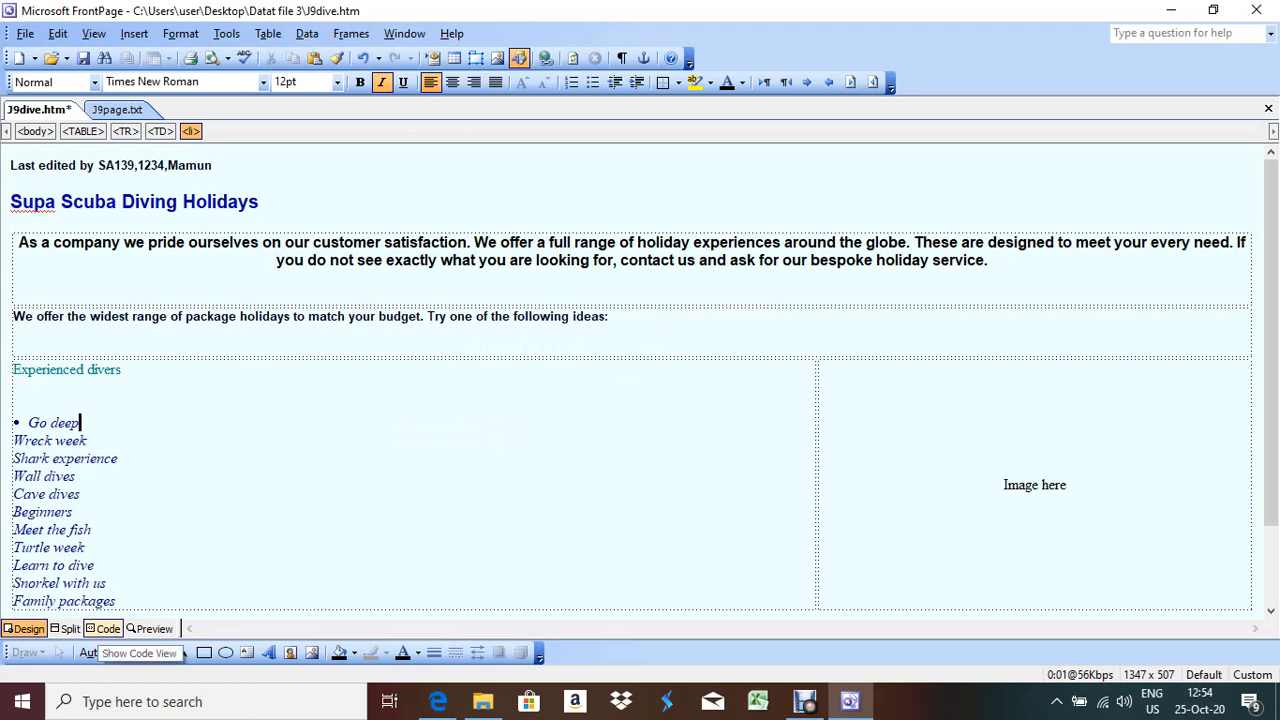
Add opening <li> tags before Wreck week, Shark experience, Wall dives and Cave dives
left_click(108, 628)
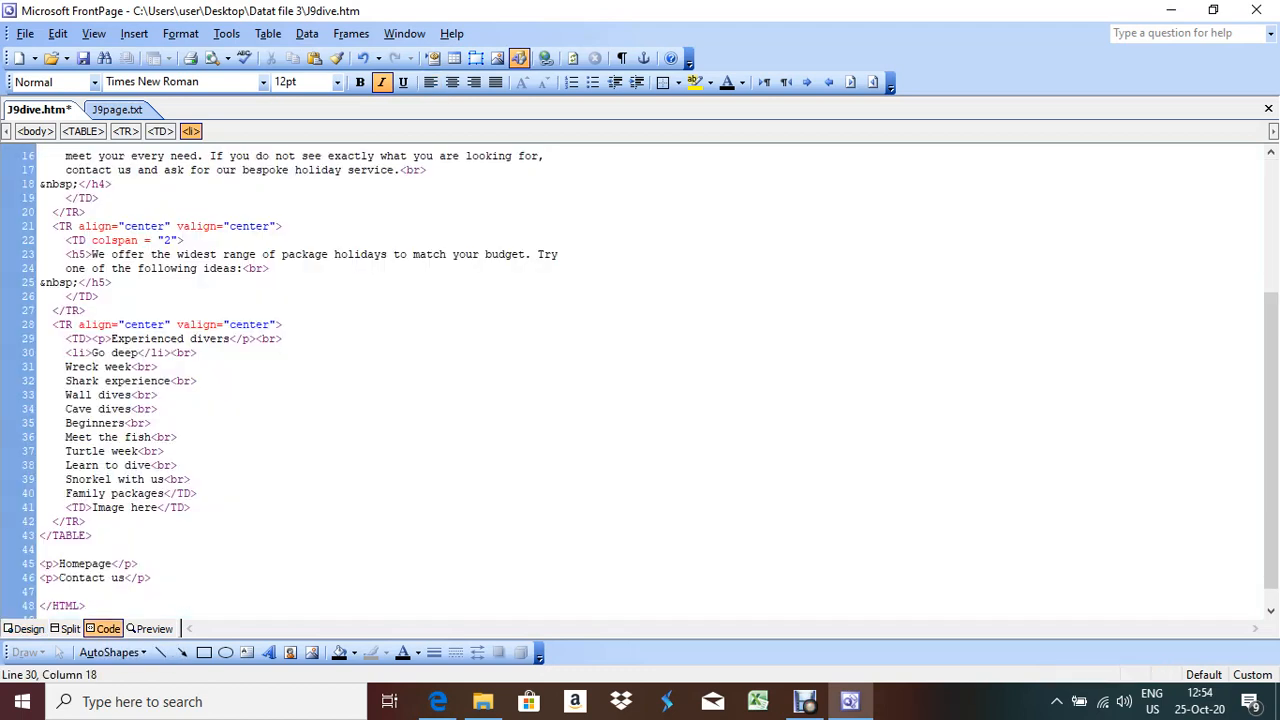
double_click(80, 352)
left_click_drag(73, 353, 66, 353)
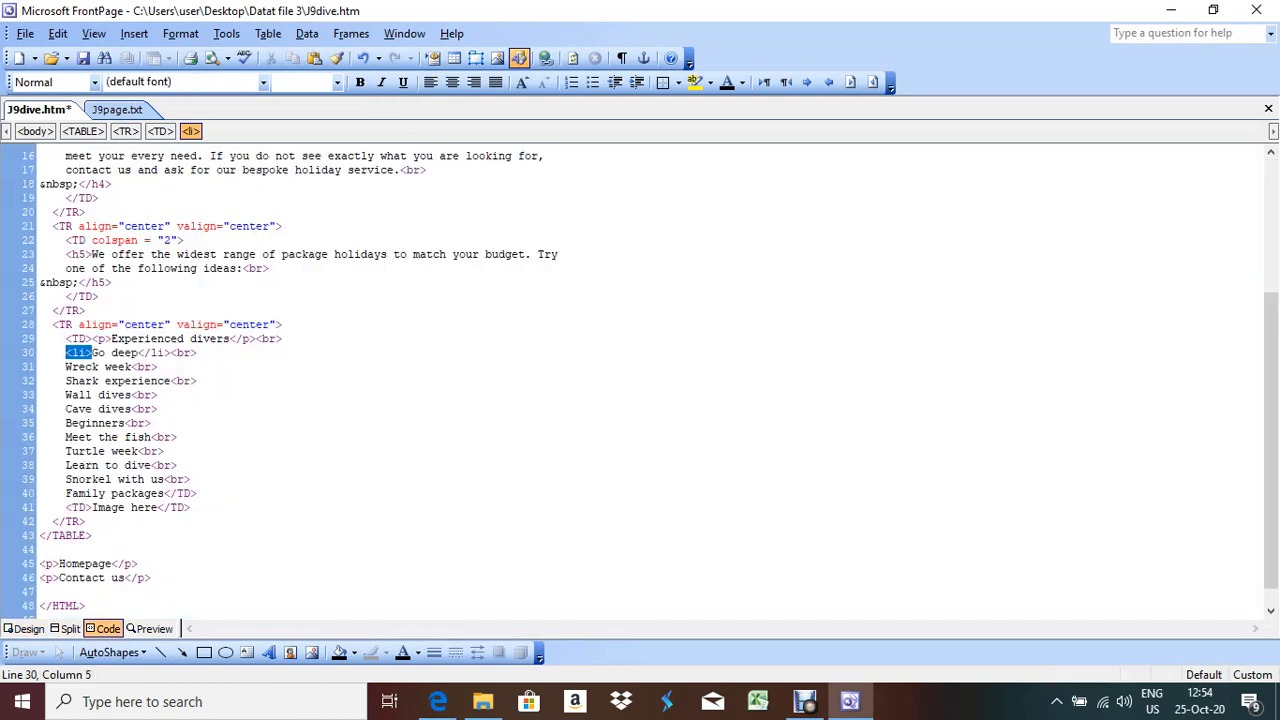
left_click(66, 367)
key("ctrl+v")
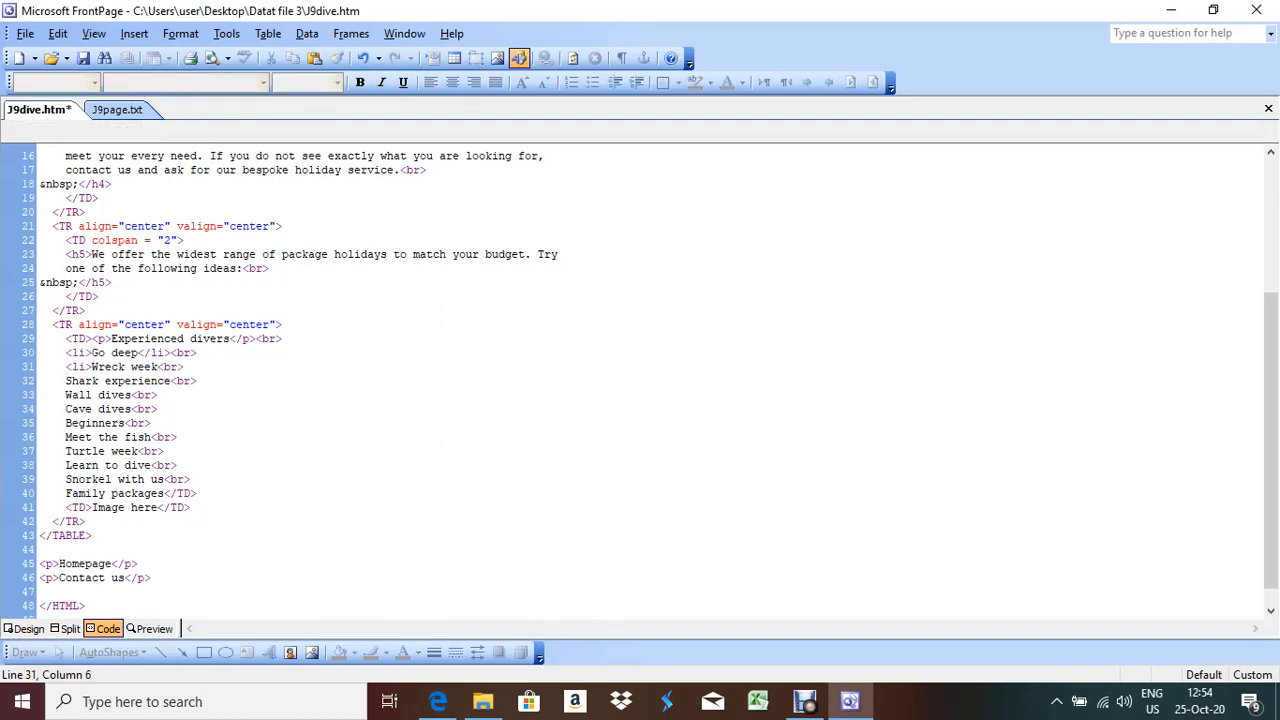
left_click(66, 381)
key("ctrl+v")
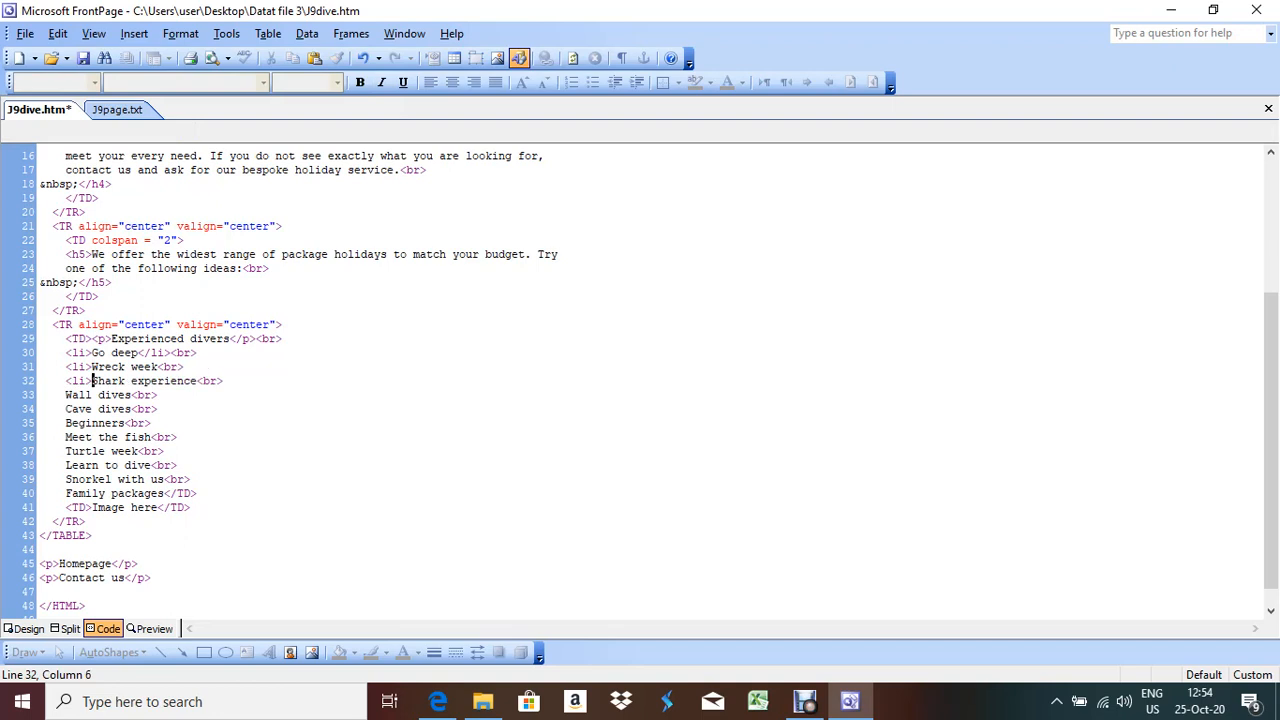
left_click(66, 395)
key("ctrl+v")
left_click(66, 409)
key("ctrl+v")
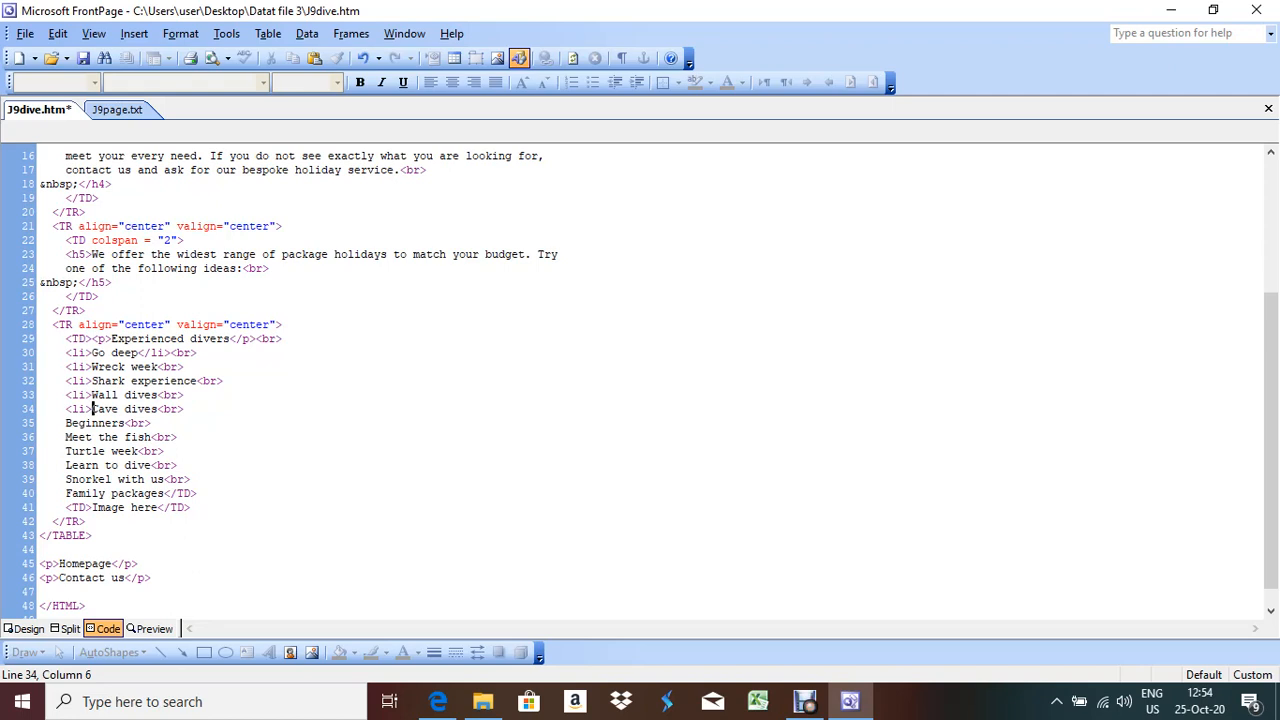
Add closing </li> tags after Wreck week, Shark experience, Wall dives and Cave dives
left_click_drag(138, 352, 164, 352)
key("shift+Right")
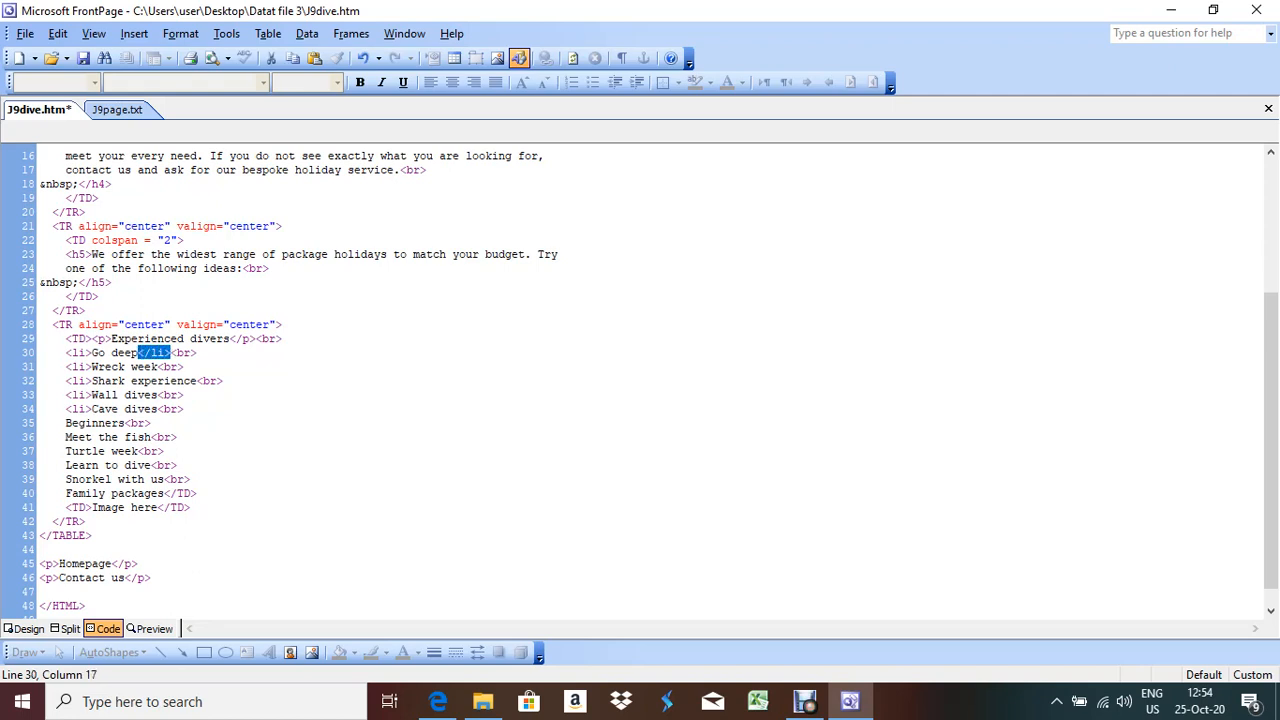
left_click(159, 367)
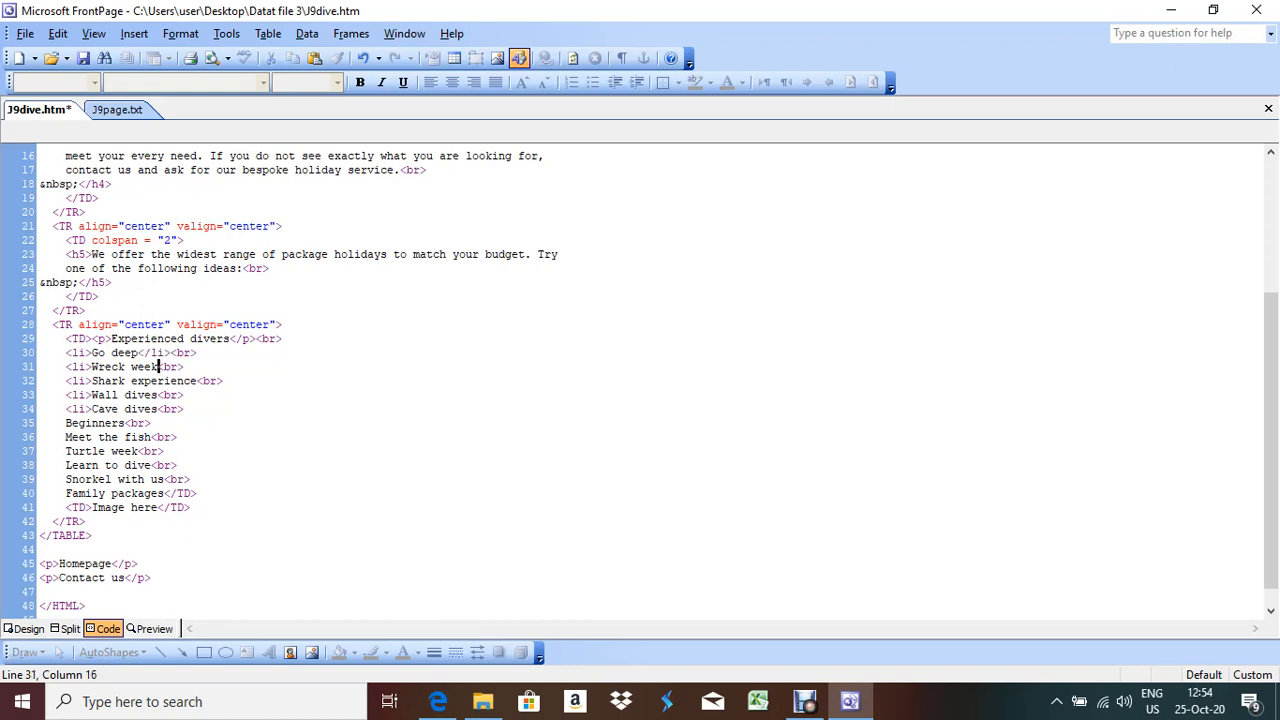
key("ctrl+v")
left_click(198, 381)
key("ctrl+v")
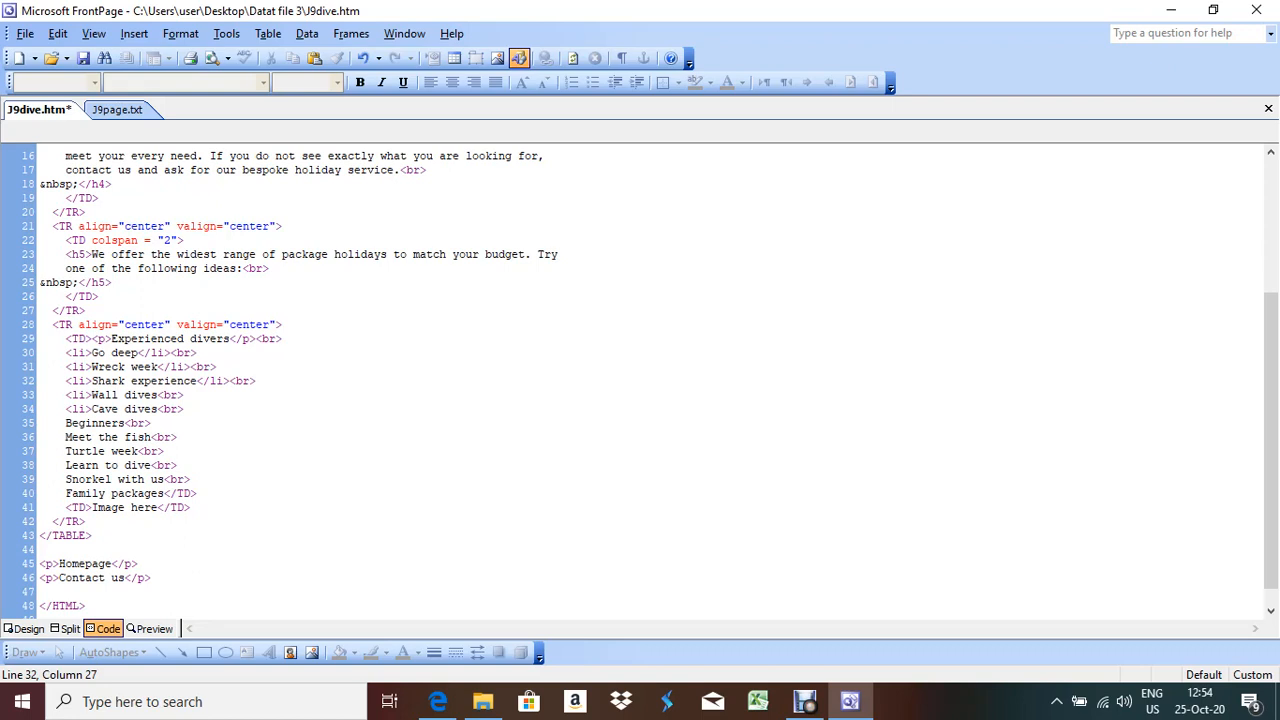
left_click(159, 395)
key("ctrl+v")
left_click(158, 409)
key("ctrl+v")
left_click(26, 628)
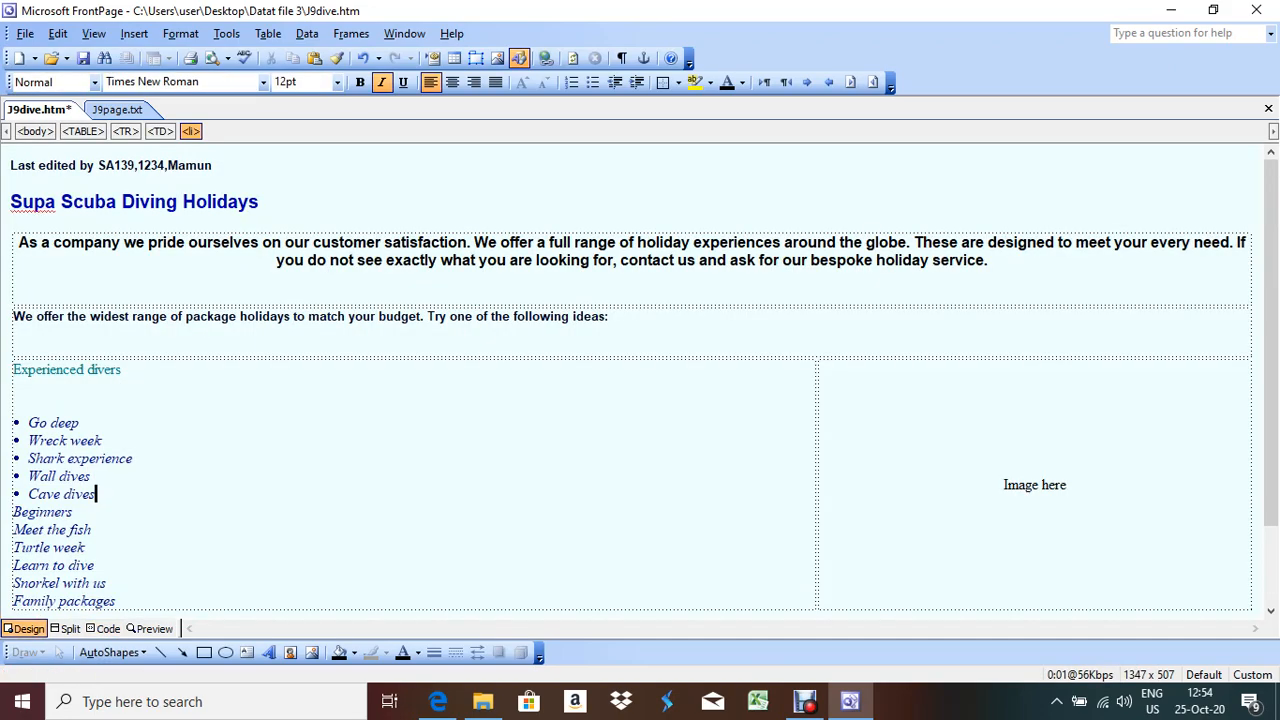
Add <p> before Beginners and </p> after it in the HTML source
key("alt+Tab")
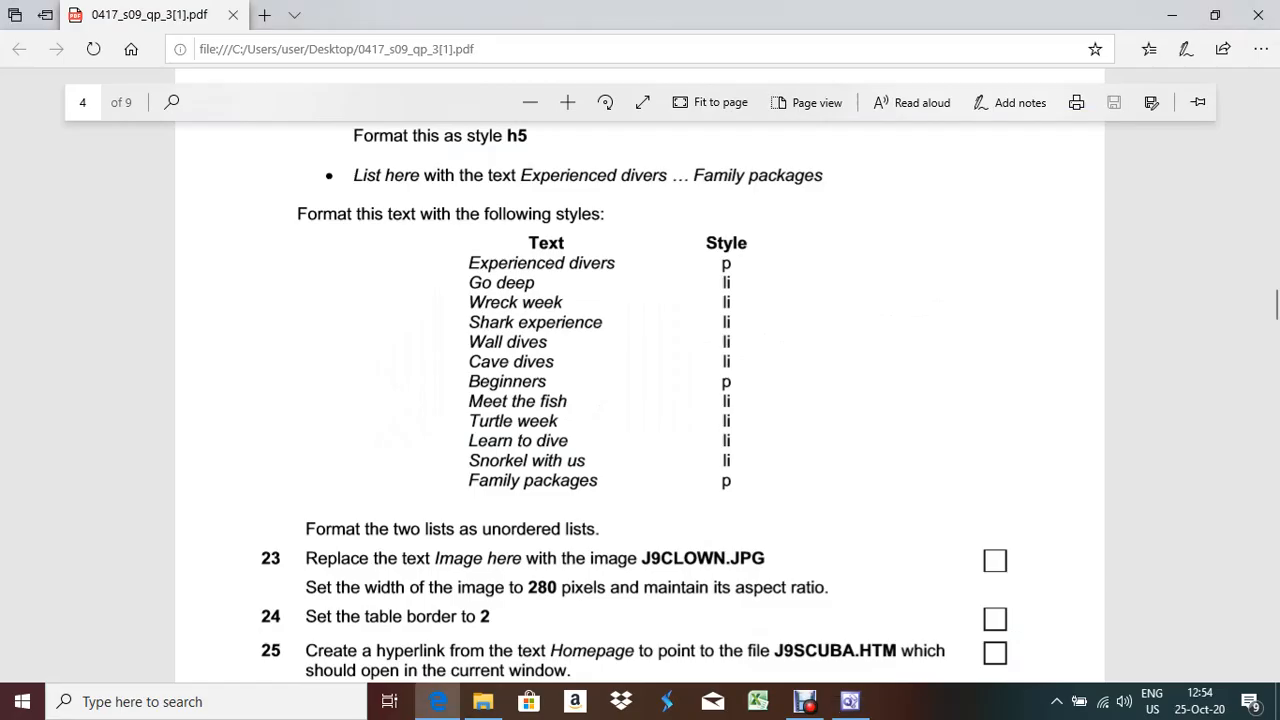
key("alt+Tab")
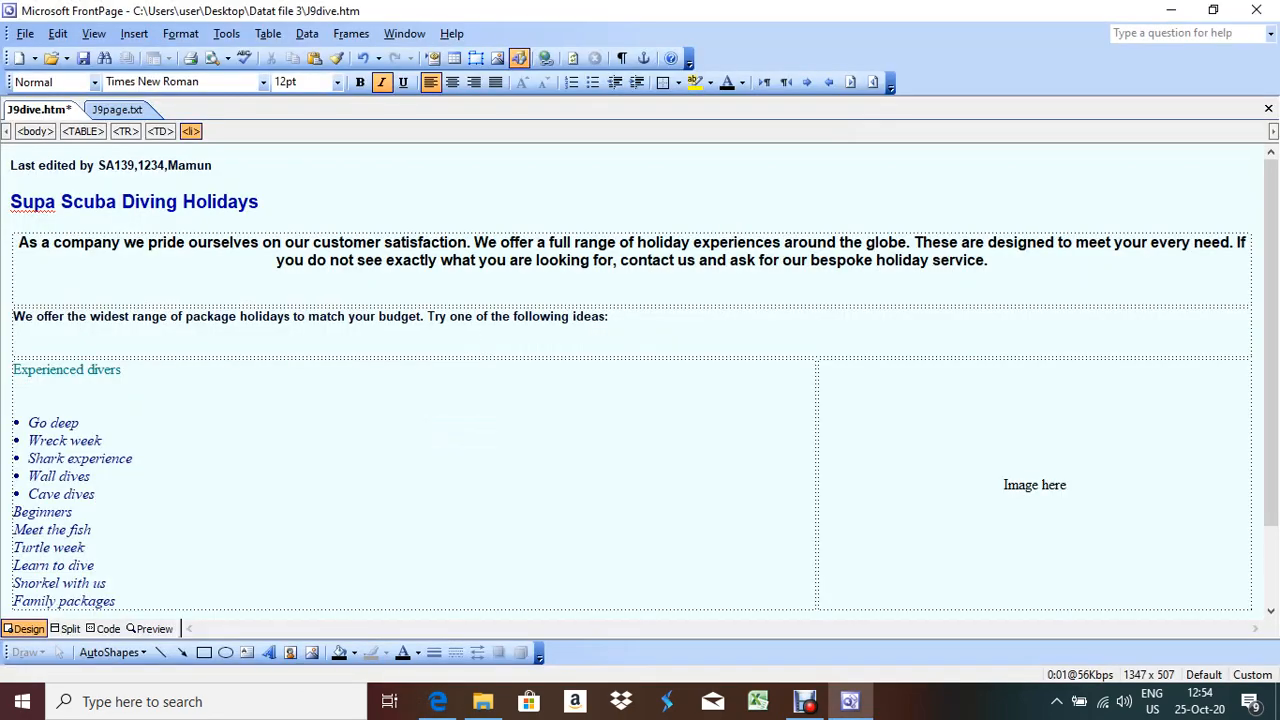
left_click(438, 701)
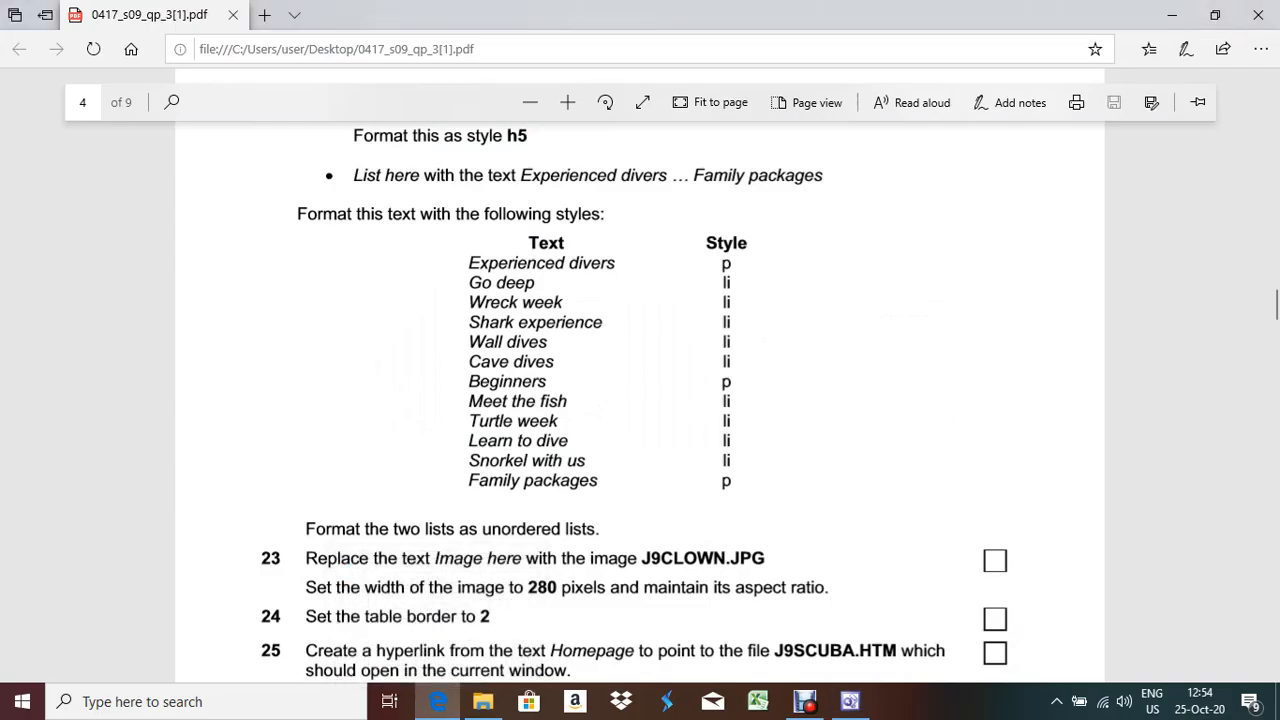
key("alt+Tab")
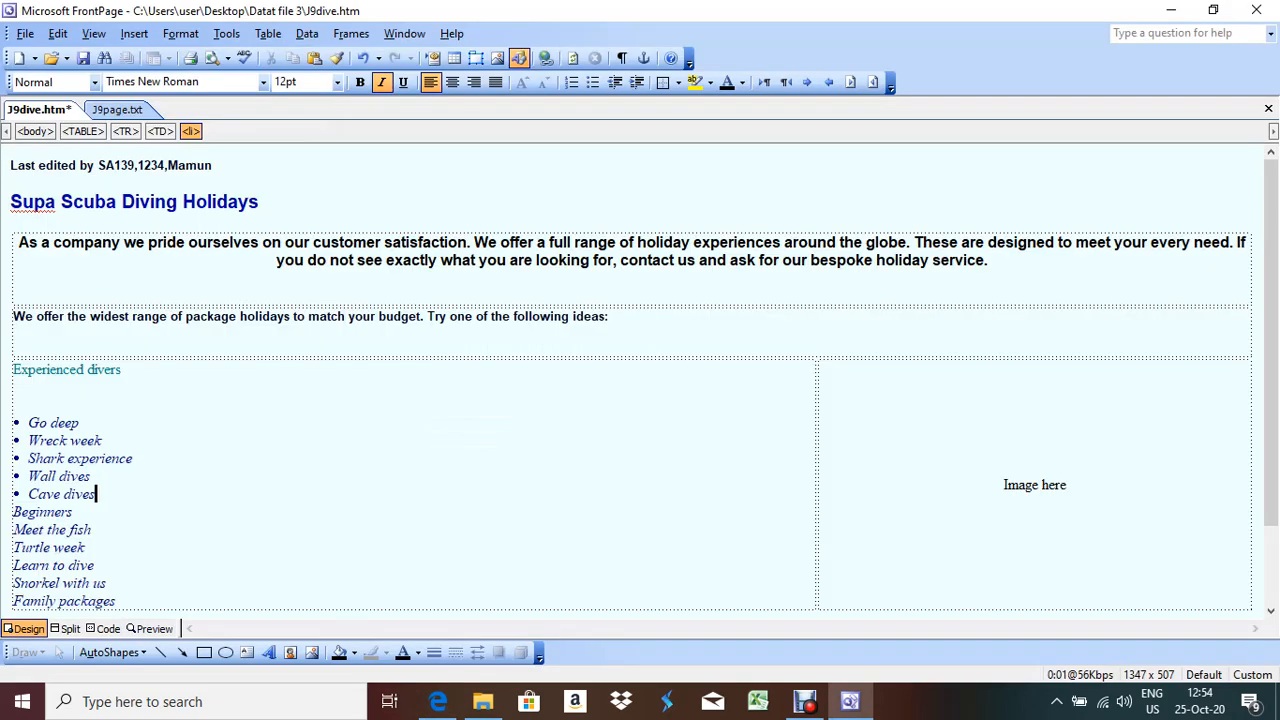
left_click(108, 628)
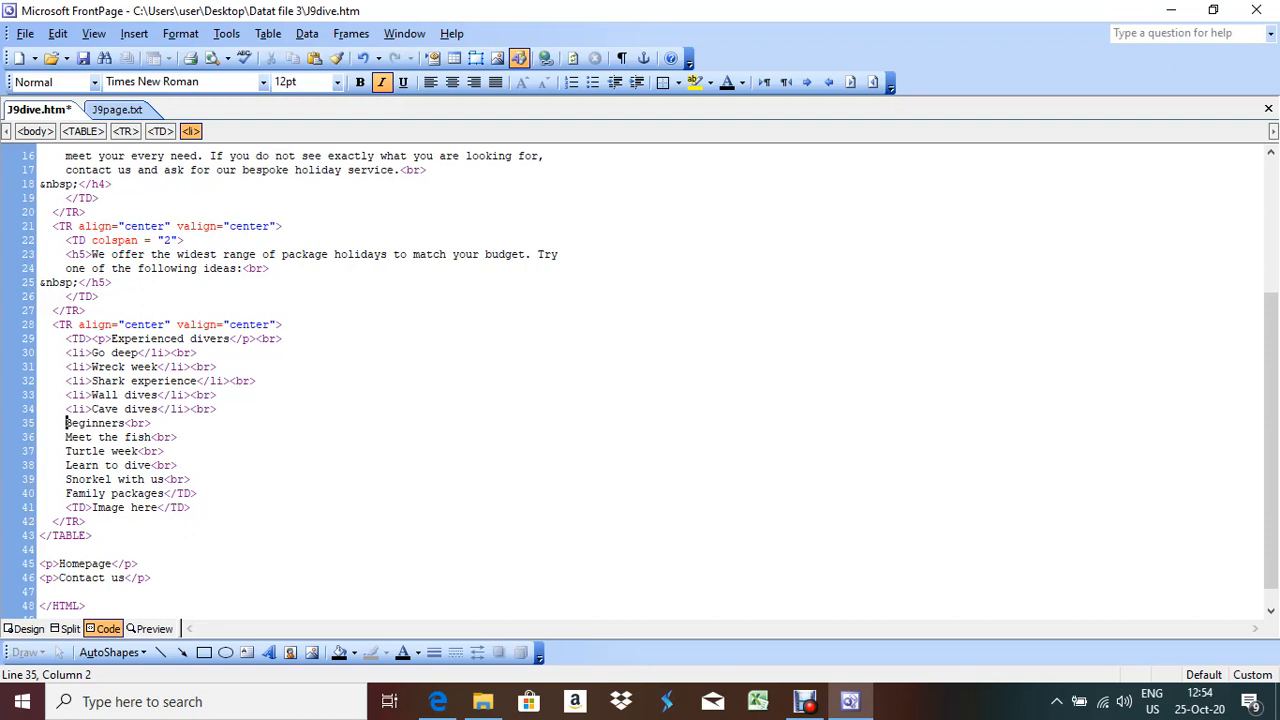
type("<p?")
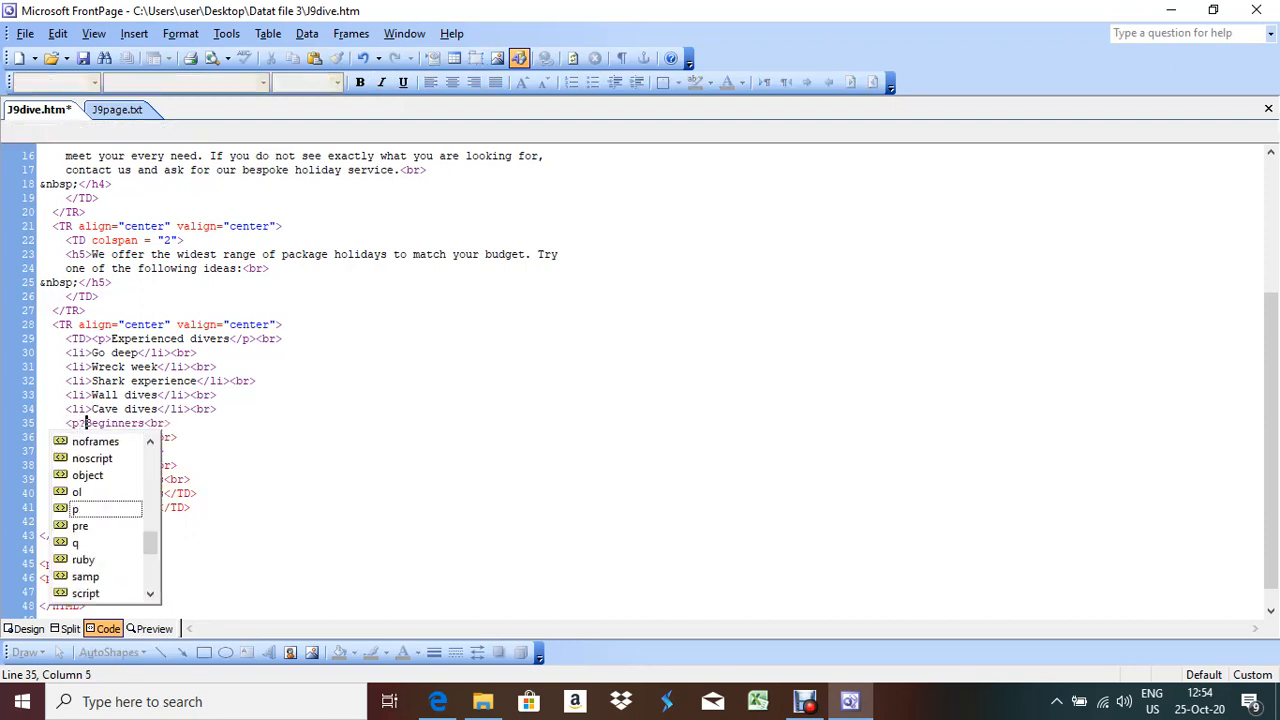
key("BackSpace")
type("></p>")
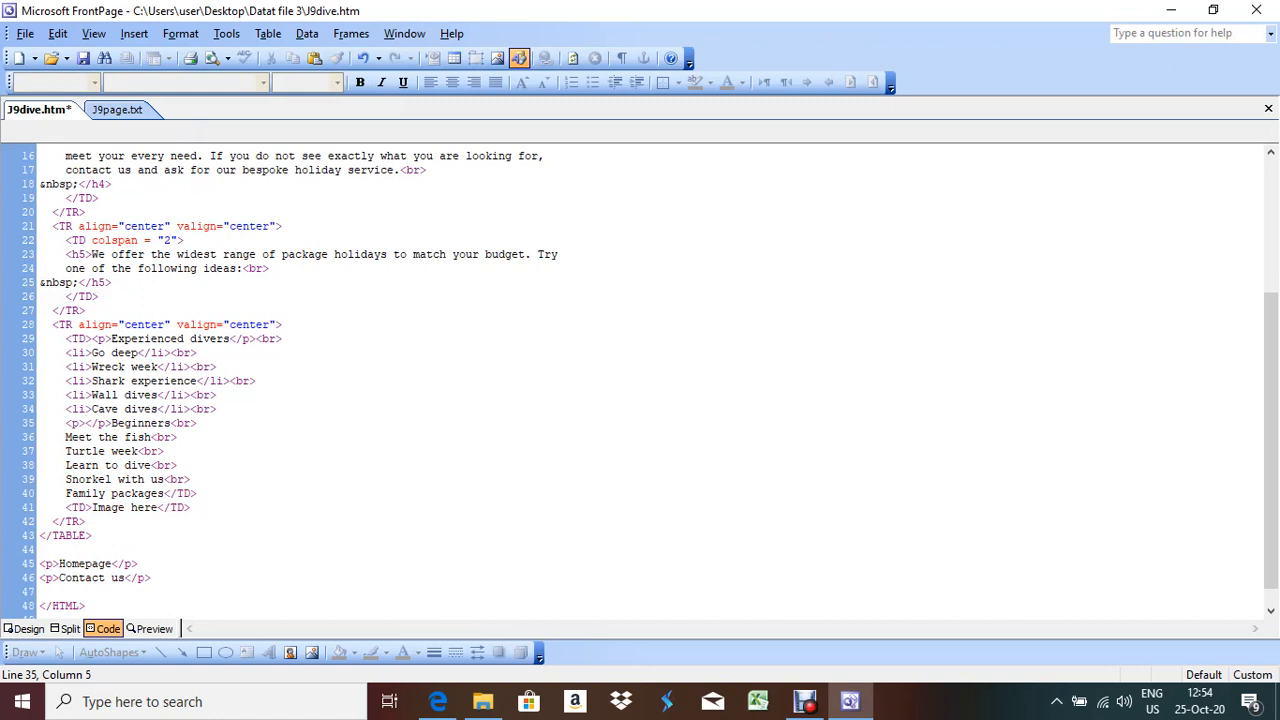
key("shift+Right")
key("shift+Right")
key("shift+Right")
key("shift+Right")
key("Delete")
left_click(145, 423)
key("ctrl+v")
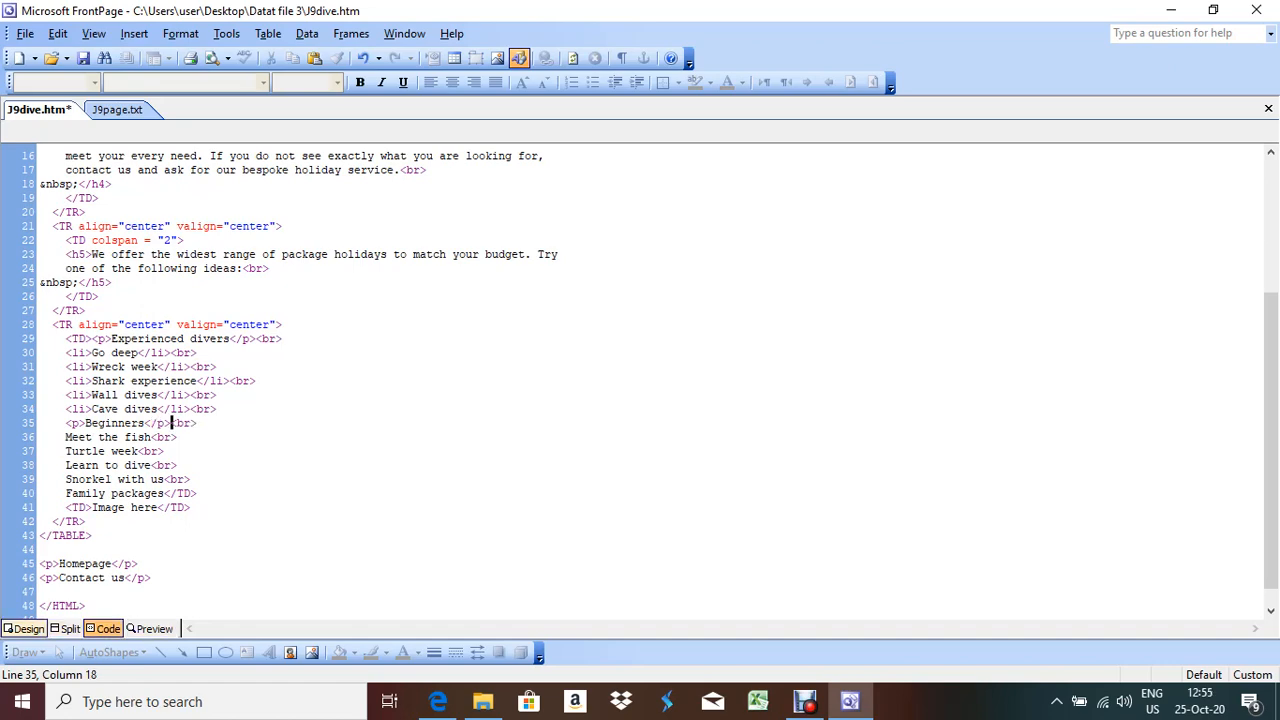
Review the Beginners paragraph in Design and Split views against the exam paper
left_click(27, 628)
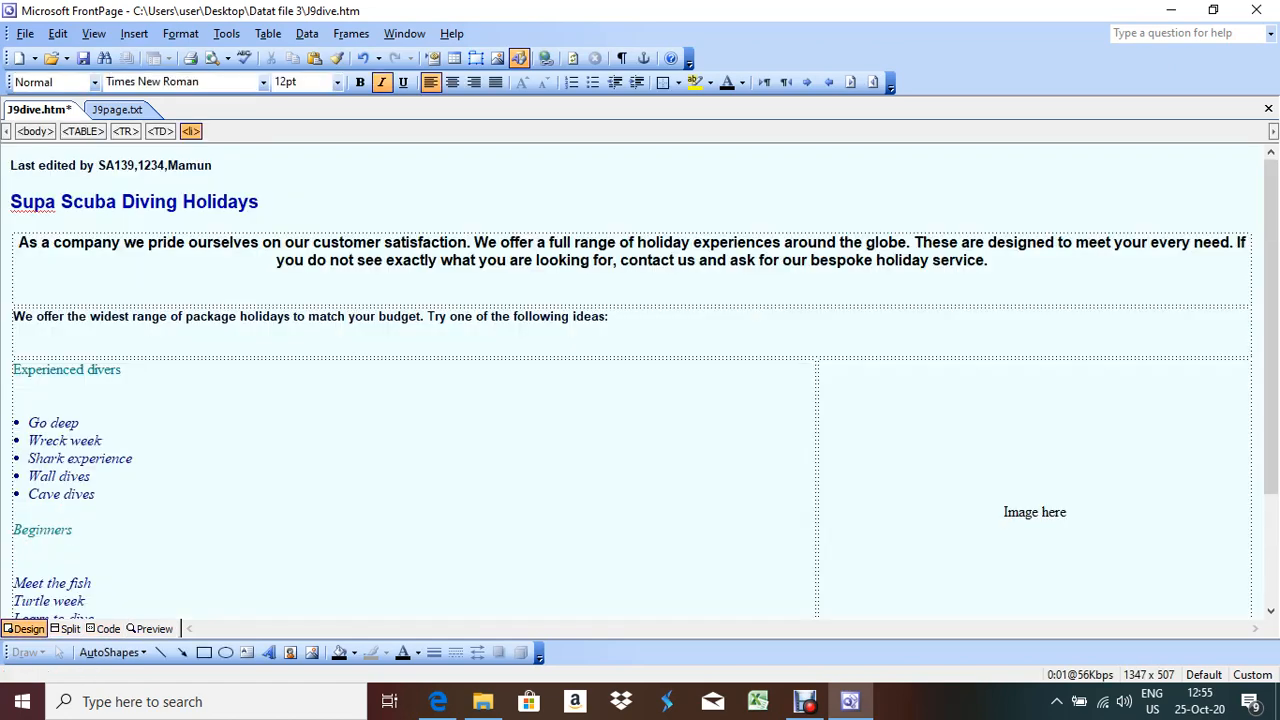
left_click(66, 628)
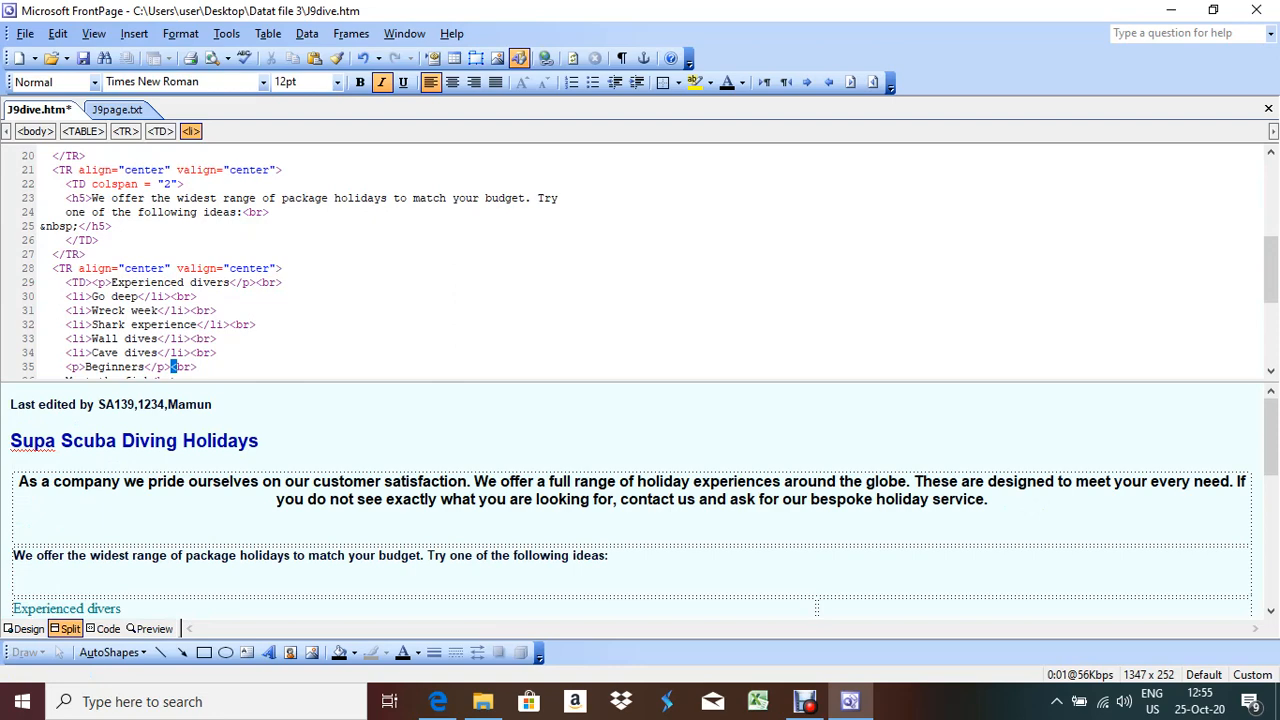
key("alt+Tab")
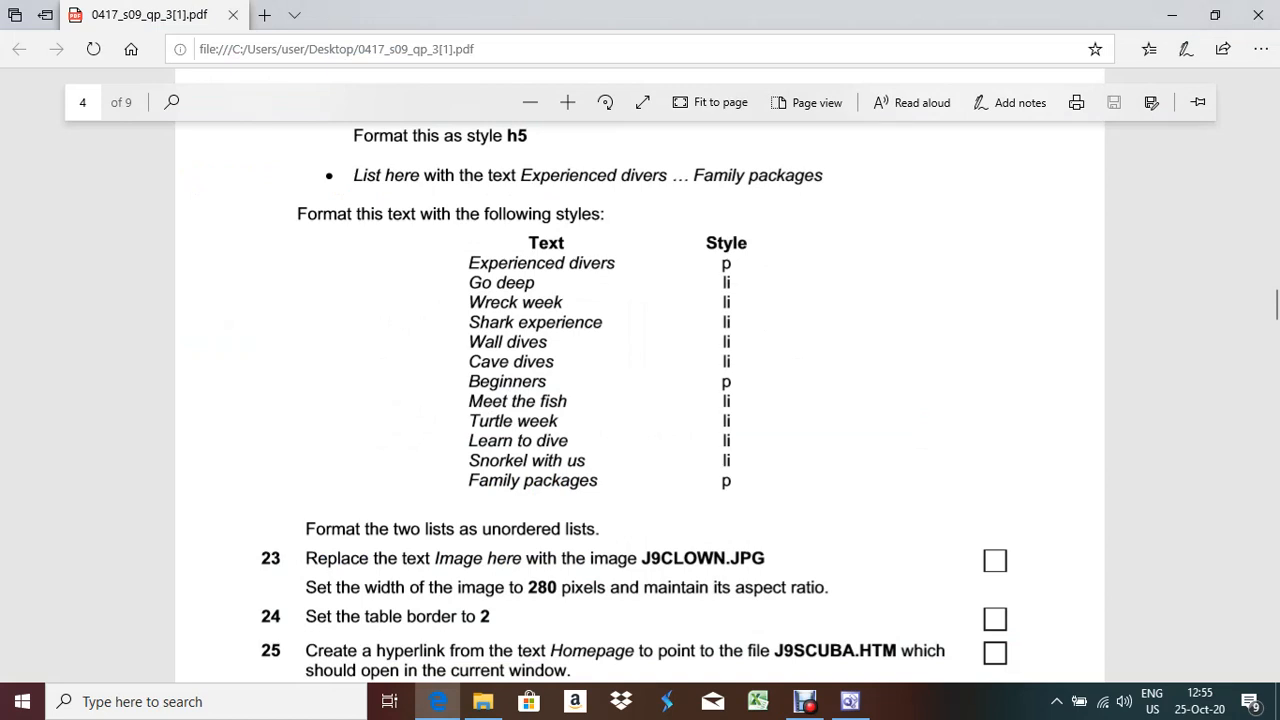
key("alt+Tab")
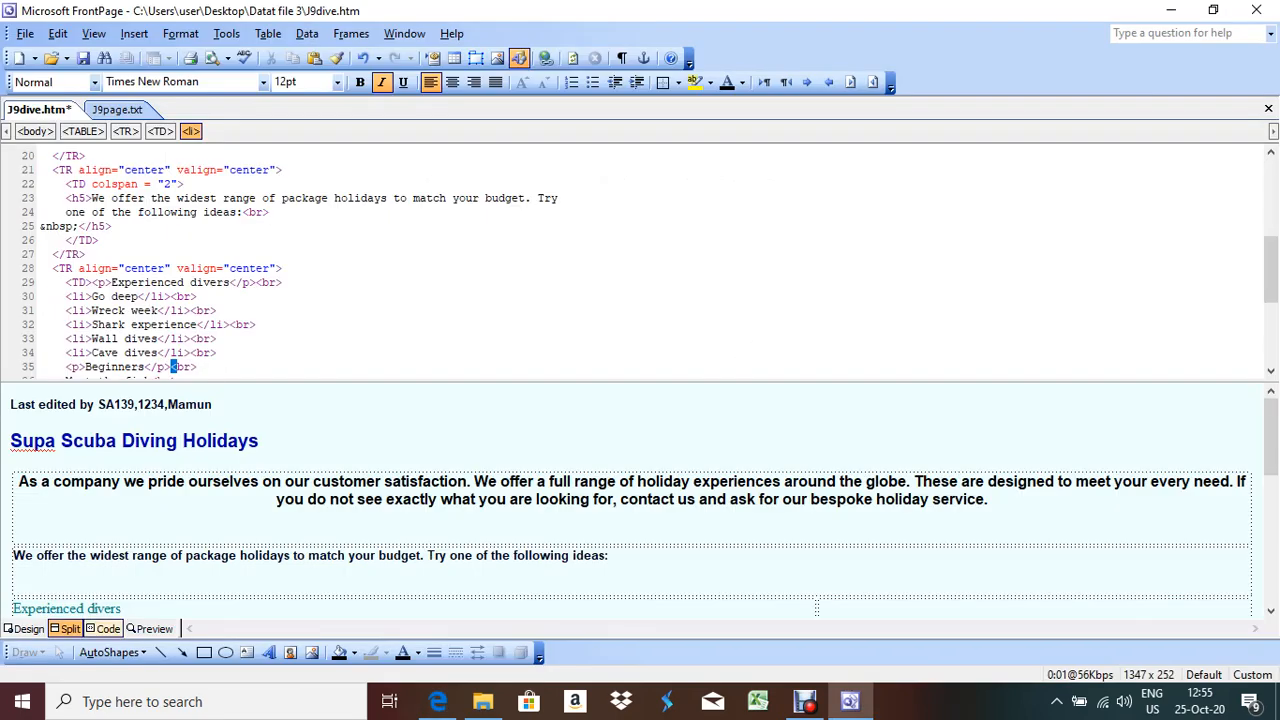
In Code view, wrap Meet the fish in <li>…</li> tags and remove the stray closing tag
left_click(104, 628)
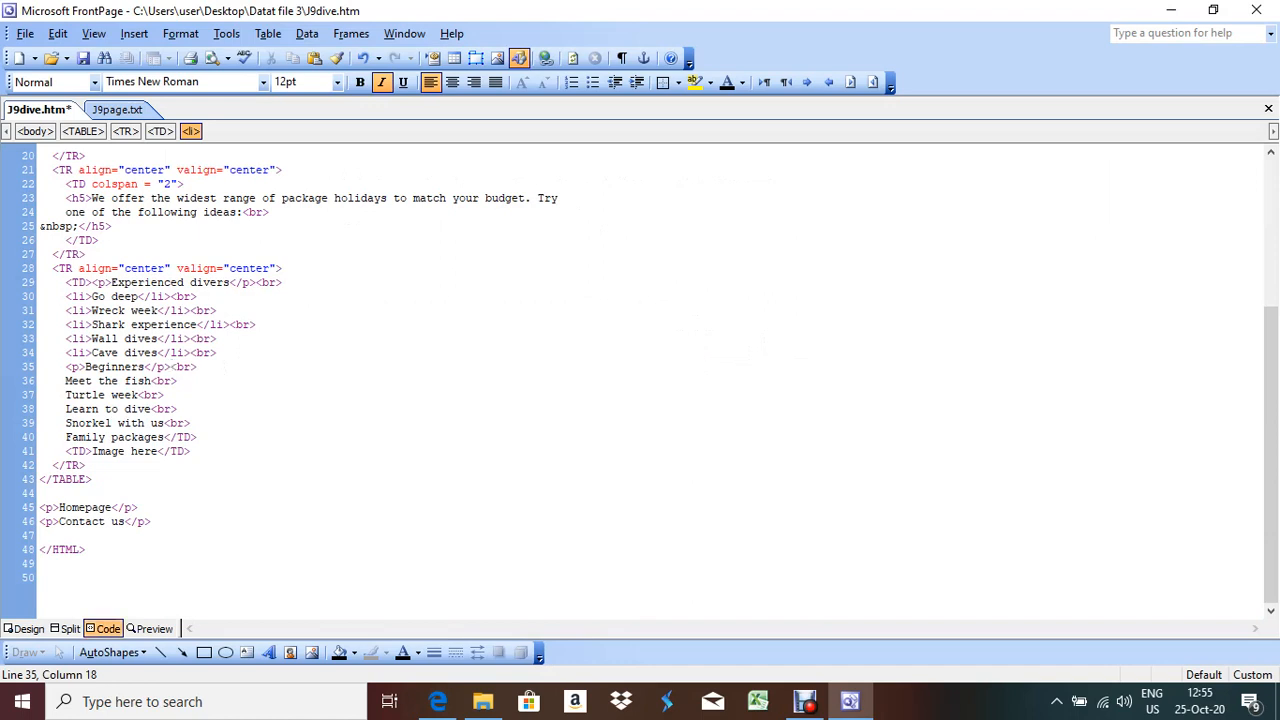
left_click(66, 381)
type("<li")
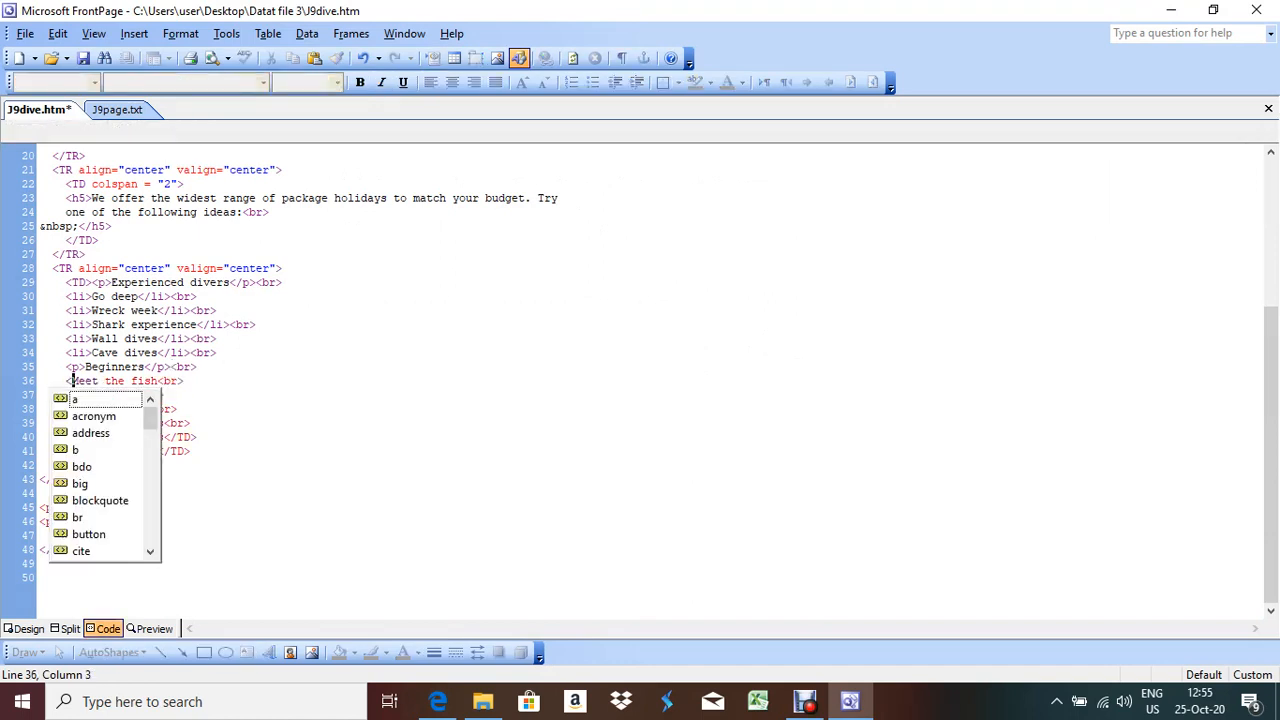
type("></li>")
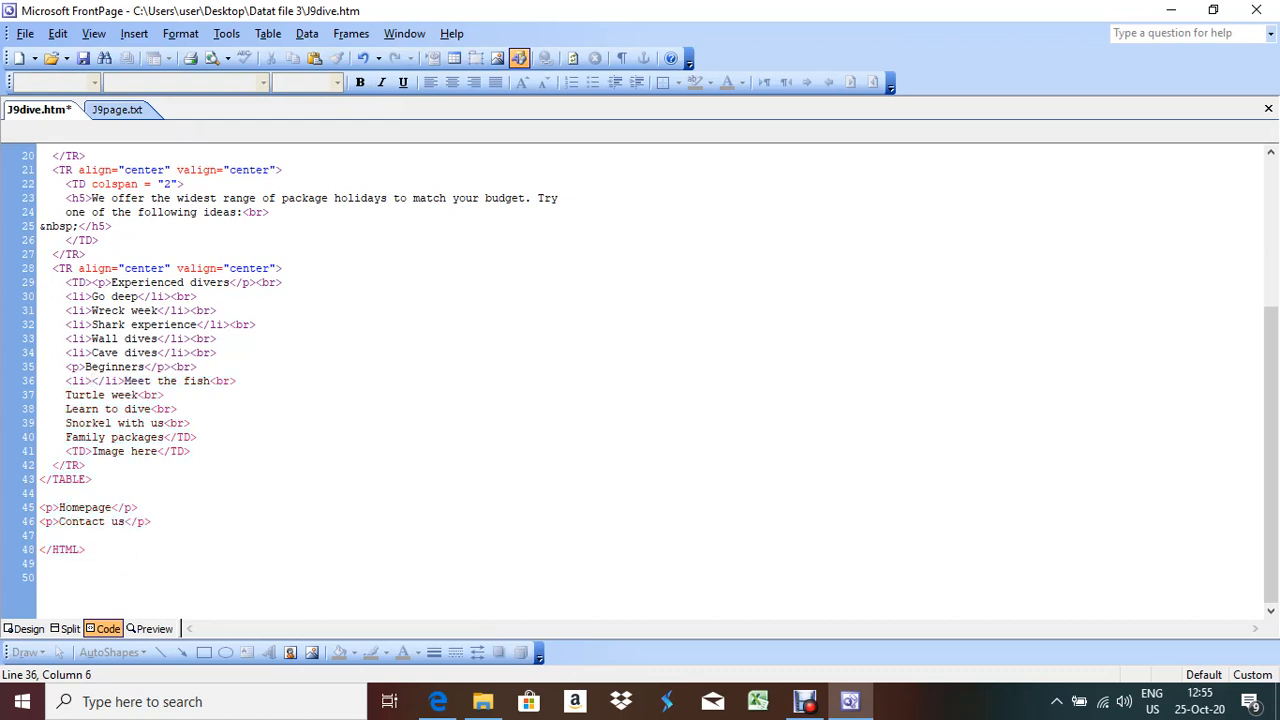
key("shift+Right")
key("shift+Right")
key("shift+Right")
key("shift+Right")
key("shift+Right")
key("ctrl+c")
left_click(211, 381)
key("ctrl+v")
left_click(125, 381)
key("BackSpace")
key("BackSpace")
key("BackSpace")
key("BackSpace")
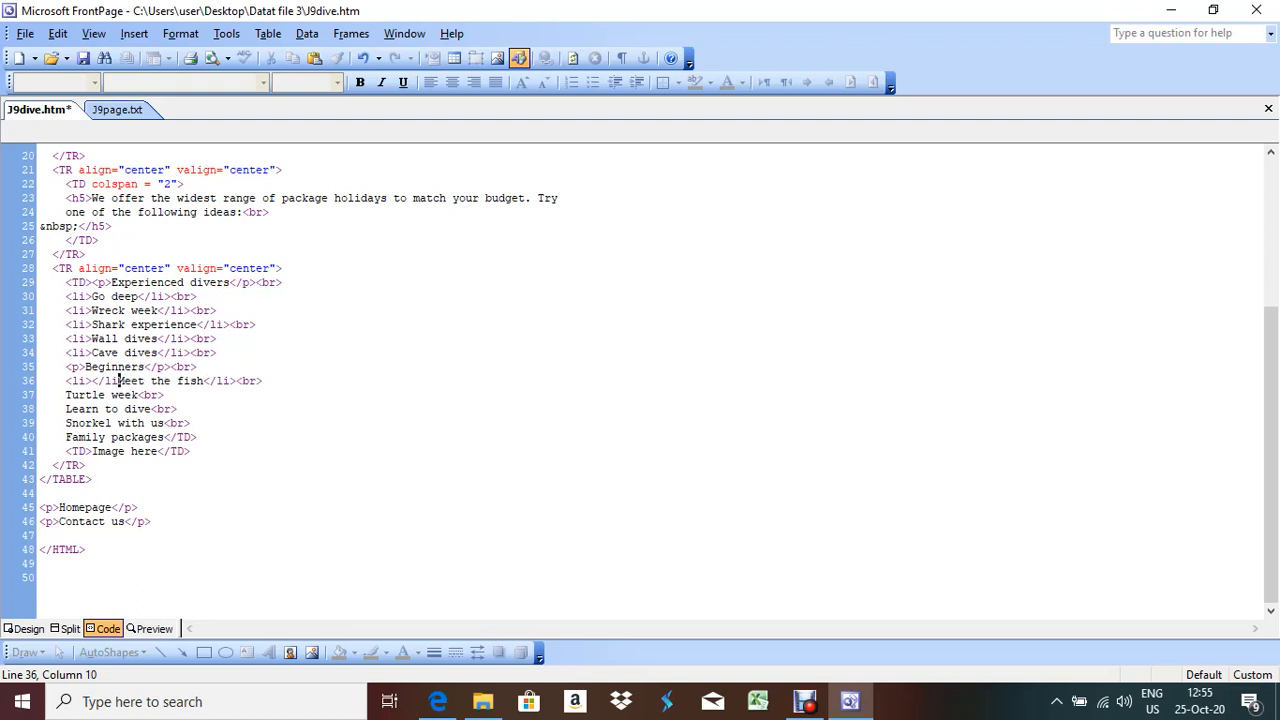
key("BackSpace")
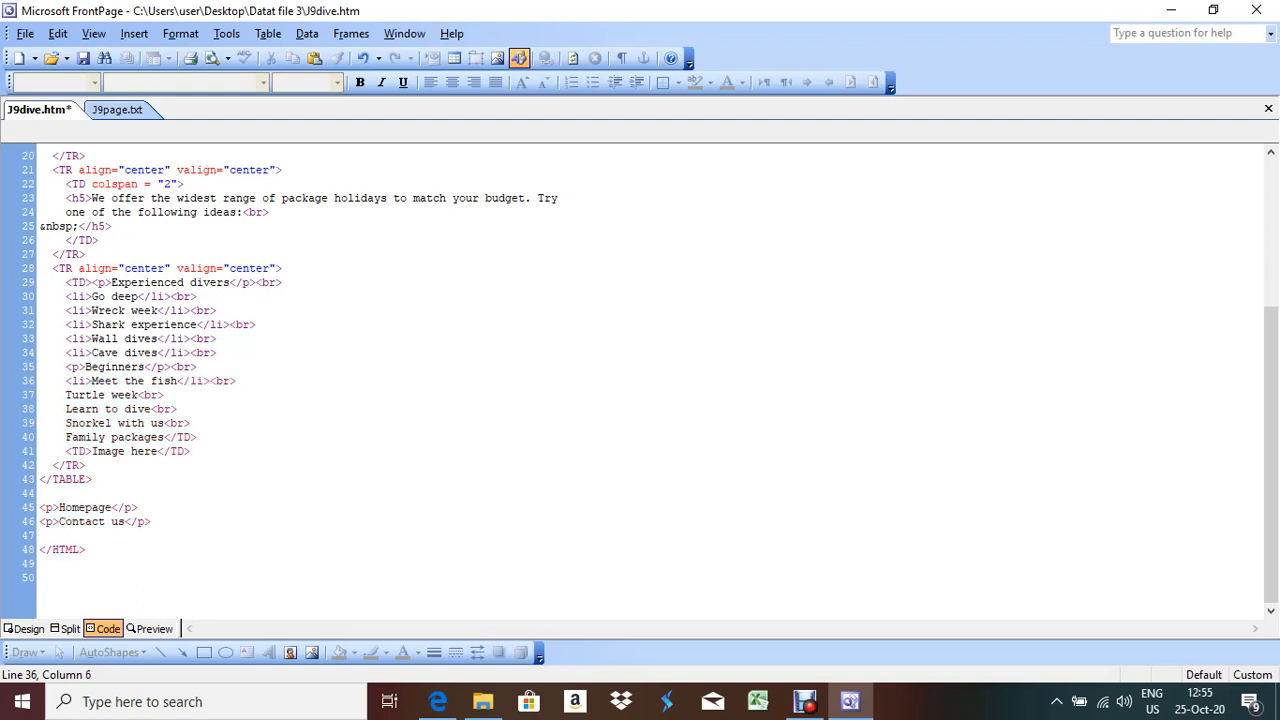
Copy the <li> tag and paste it before Turtle week, Learn to dive and Snorkel with us
left_click_drag(66, 381, 91, 381)
key("ctrl+c")
left_click(66, 395)
key("ctrl+v")
left_click(66, 409)
key("ctrl+v")
left_click(66, 423)
key("ctrl+v")
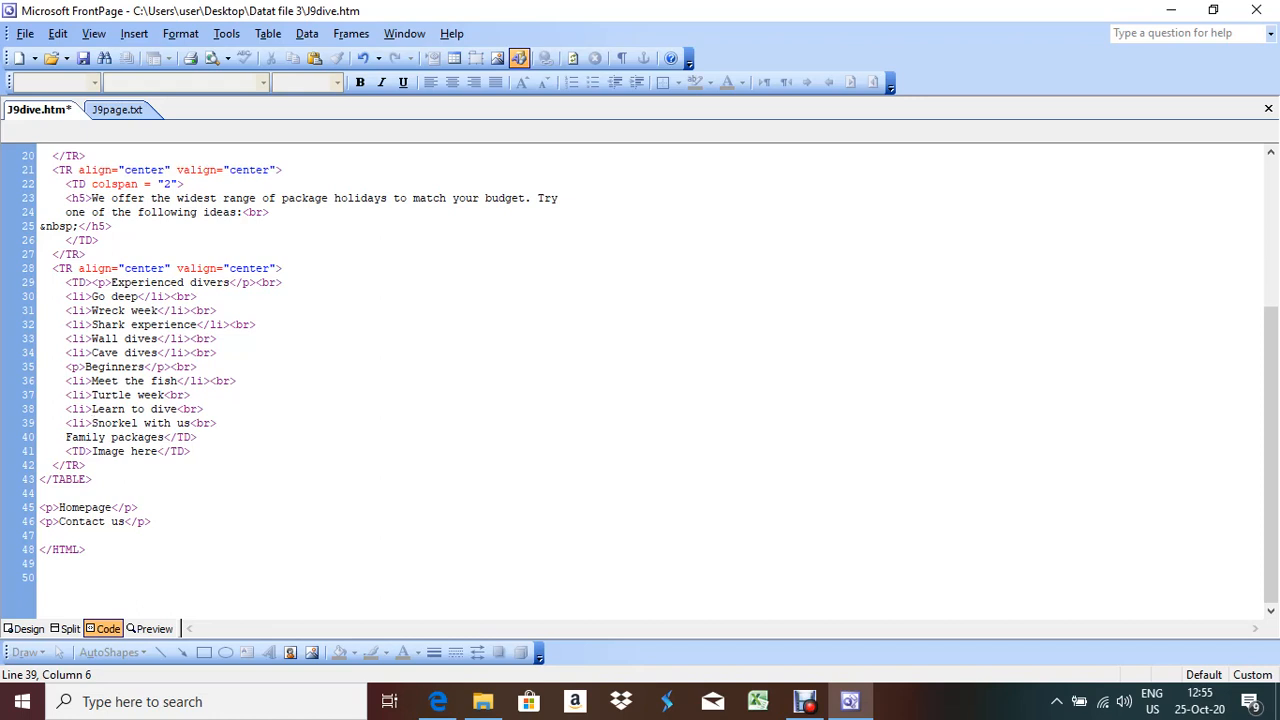
Close the Turtle week, Learn to dive and Snorkel with us items with </li> tags
left_click_drag(176, 381, 210, 381)
left_click(166, 395)
left_click(198, 395)
left_click(172, 409)
type("e</li><")
left_click(191, 423)
type("</li>")
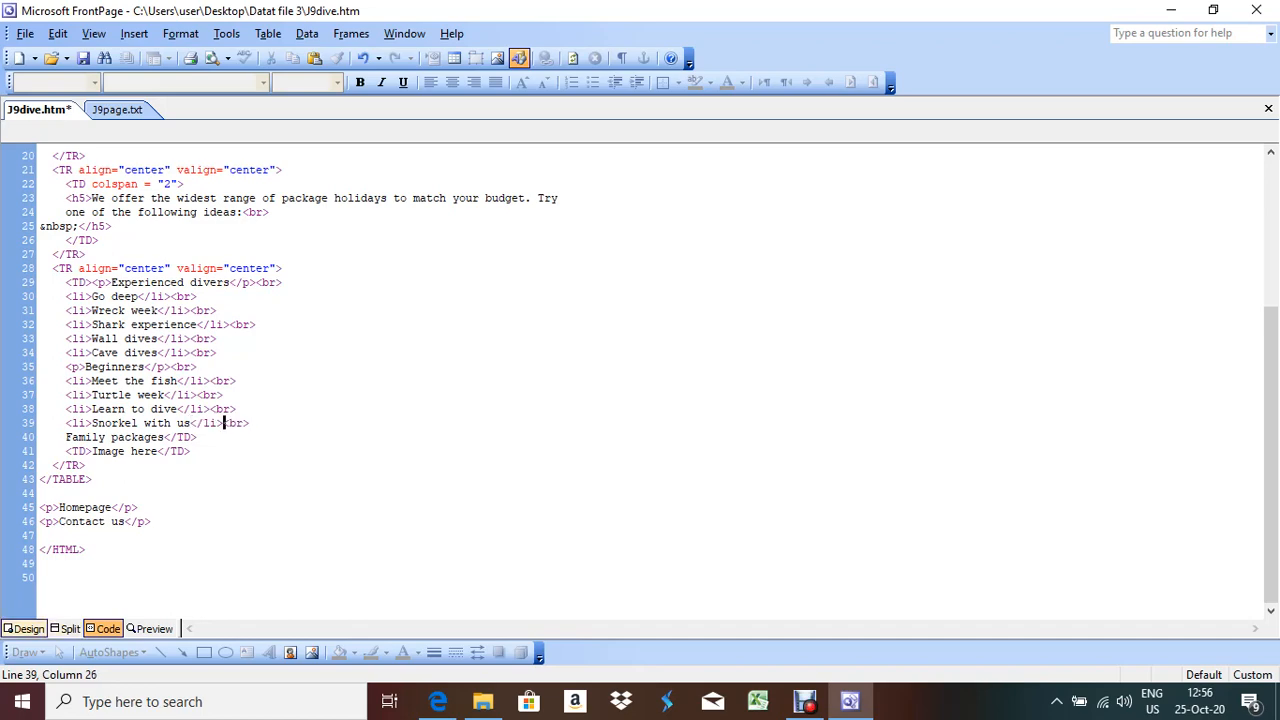
left_click(28, 628)
scroll(632, 380, "down", 2)
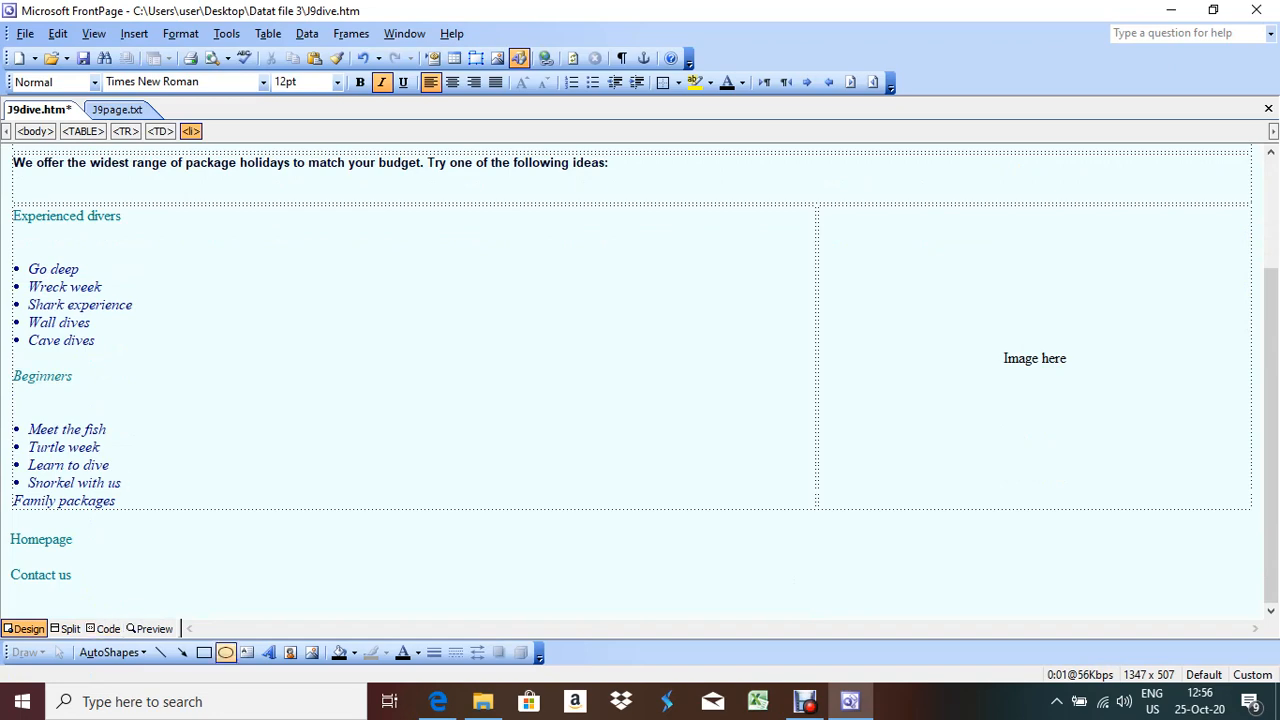
Wrap Family packages in its own <p>…</p> paragraph and delete the auto-inserted closing tag
left_click(438, 701)
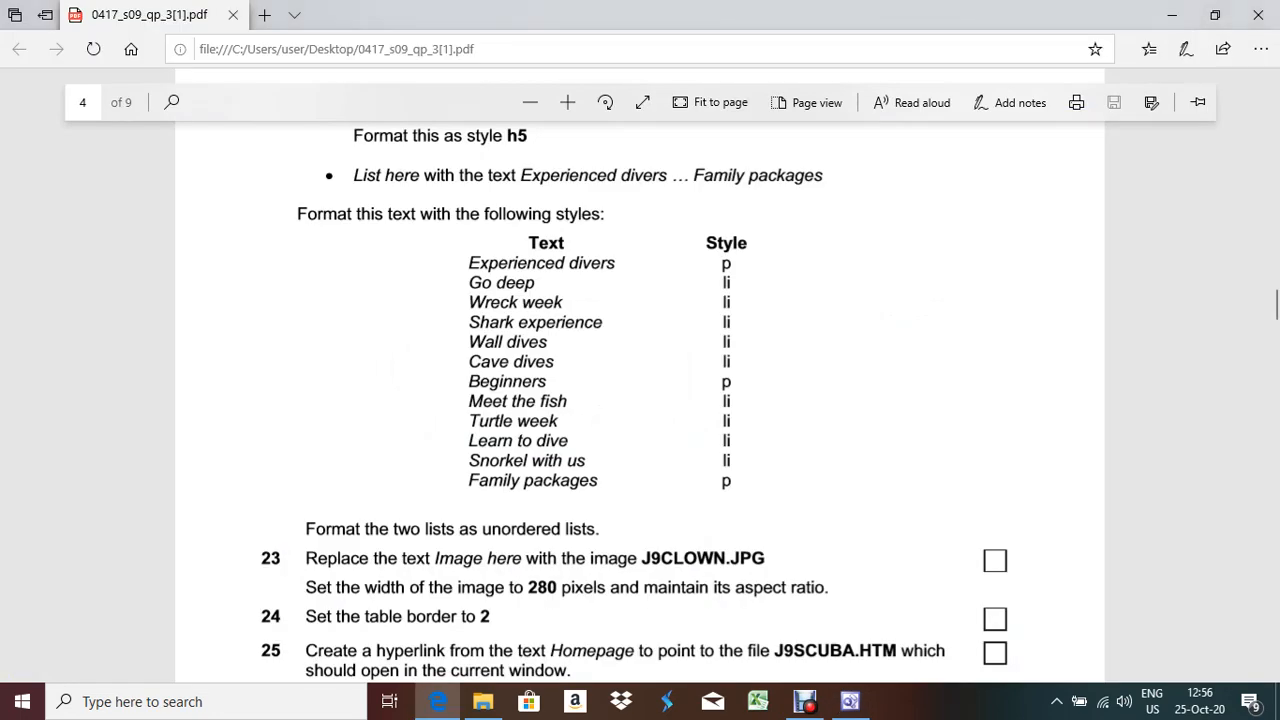
left_click(850, 701)
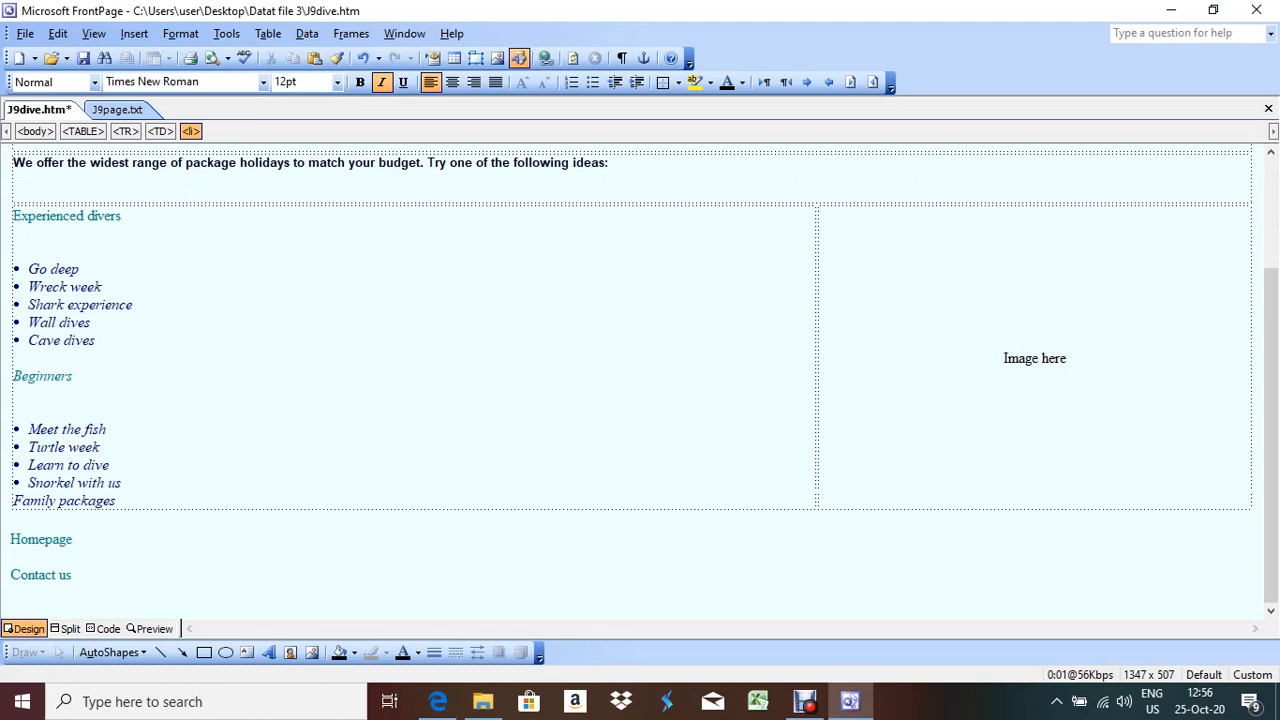
left_click(108, 628)
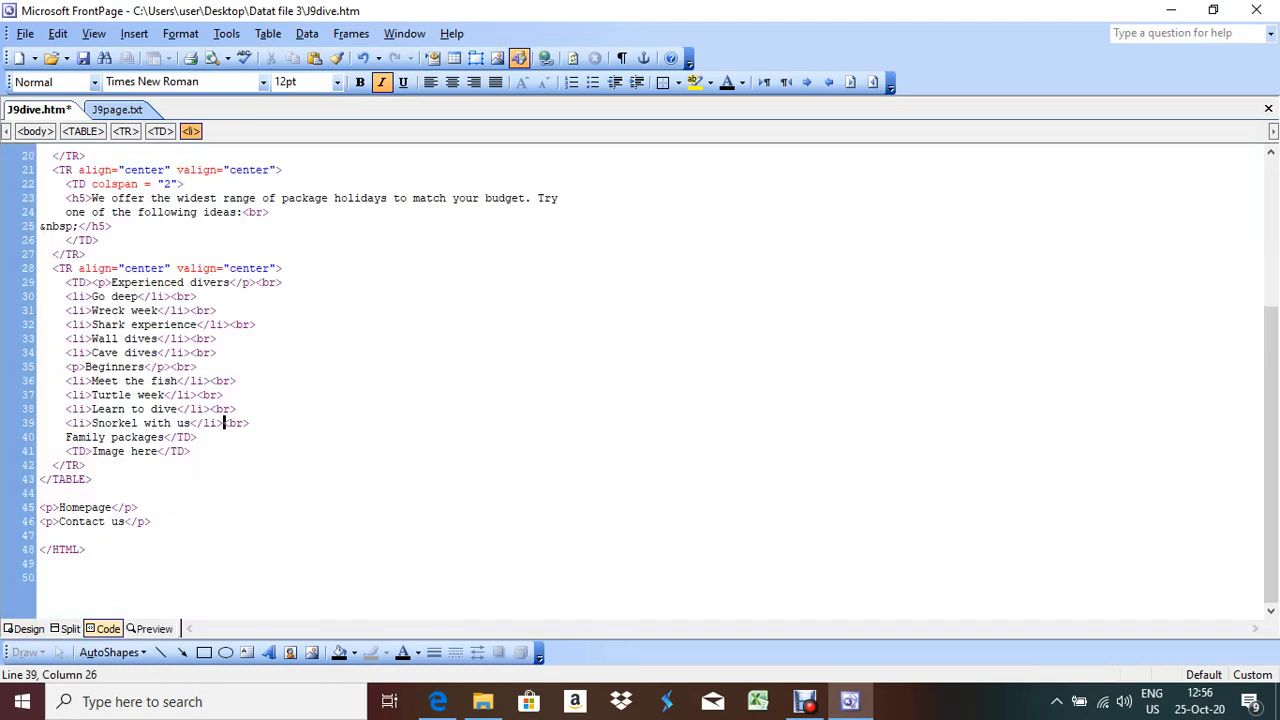
left_click(66, 437)
type("<p")
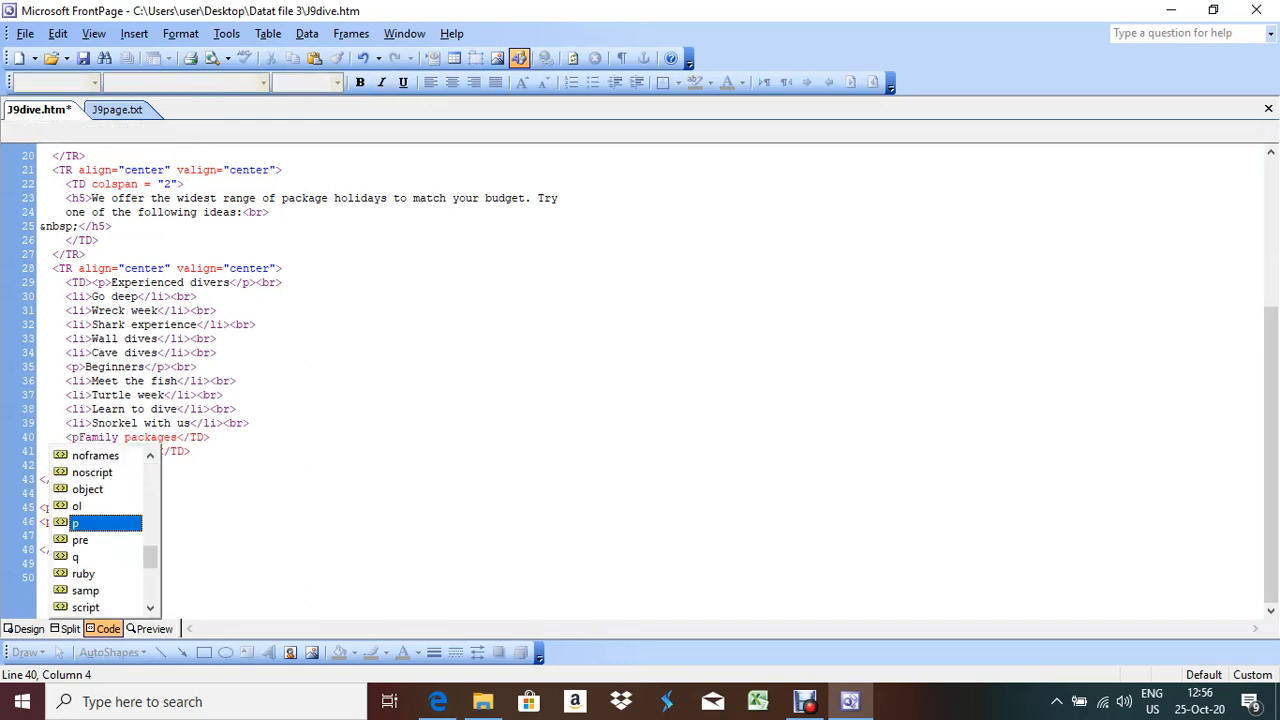
type("></p>")
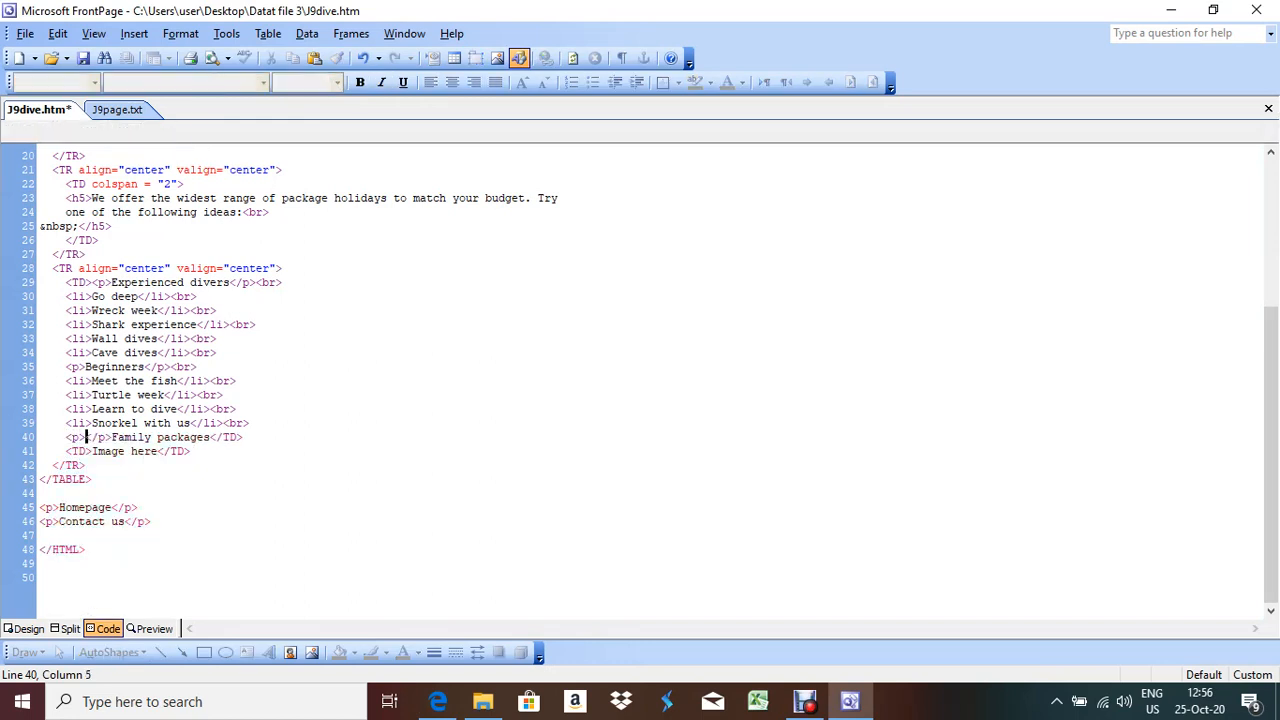
key("shift+Right")
key("shift+Right")
key("shift+Right")
key("shift+Right")
key("Delete")
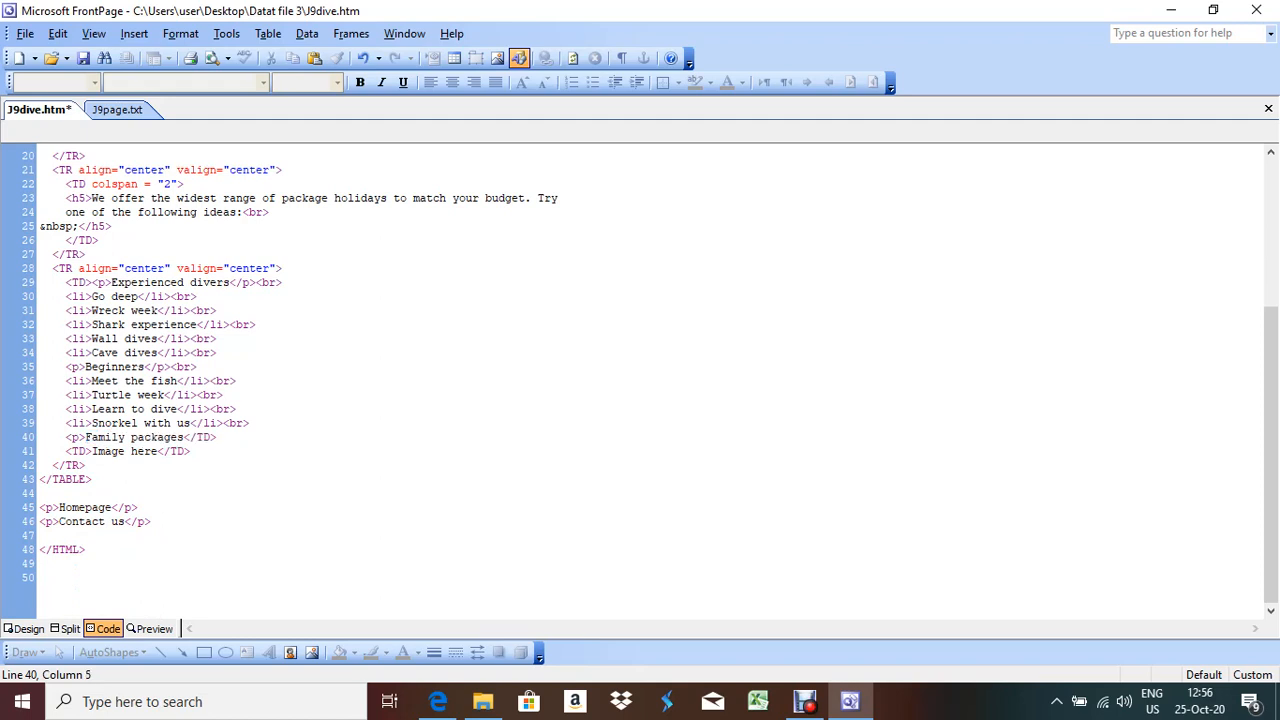
left_click(185, 437)
type("</p>")
left_click(250, 423)
left_click(27, 628)
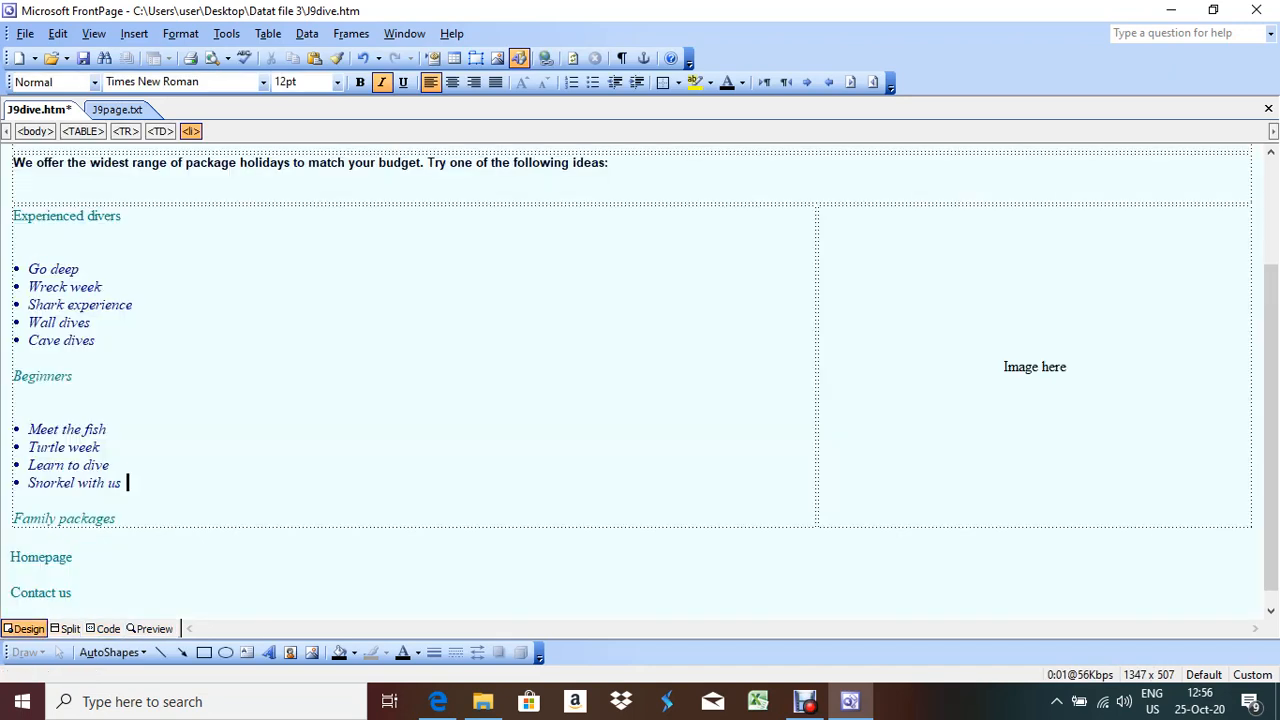
Read the list-formatting task in the exam PDF, then return to J9dive.htm
left_click(437, 701)
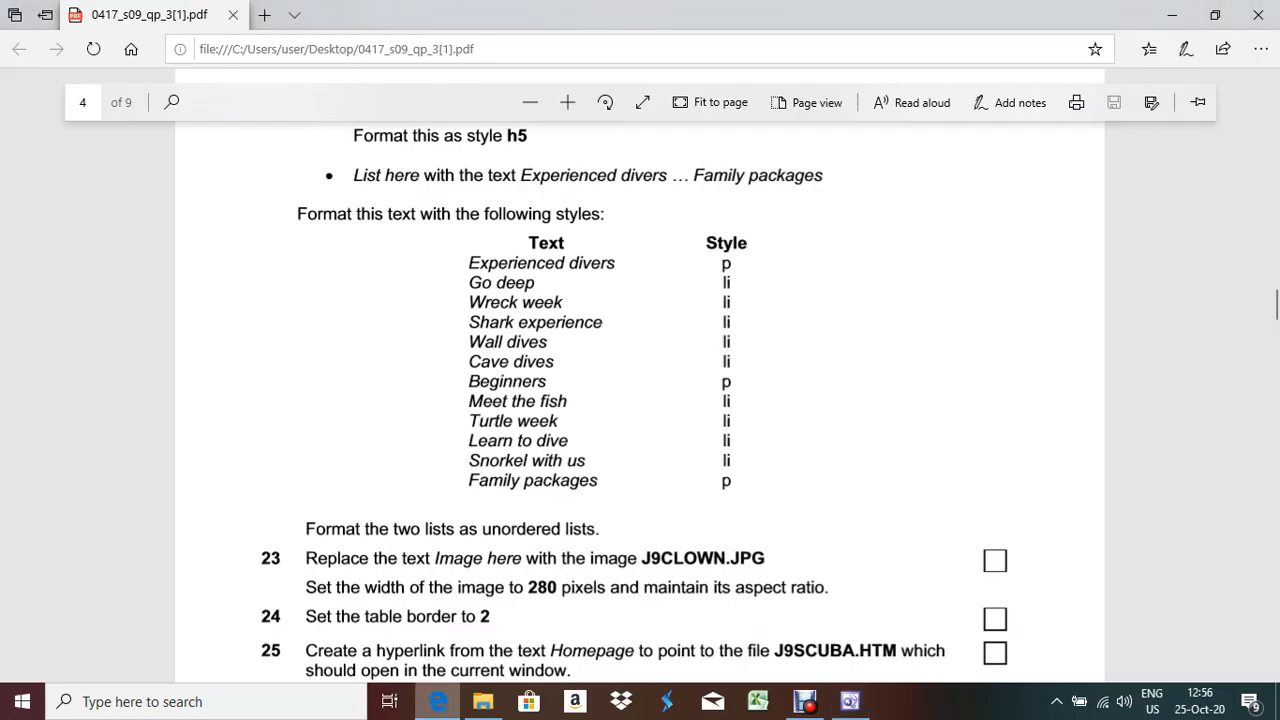
scroll(640, 380, "down", 2)
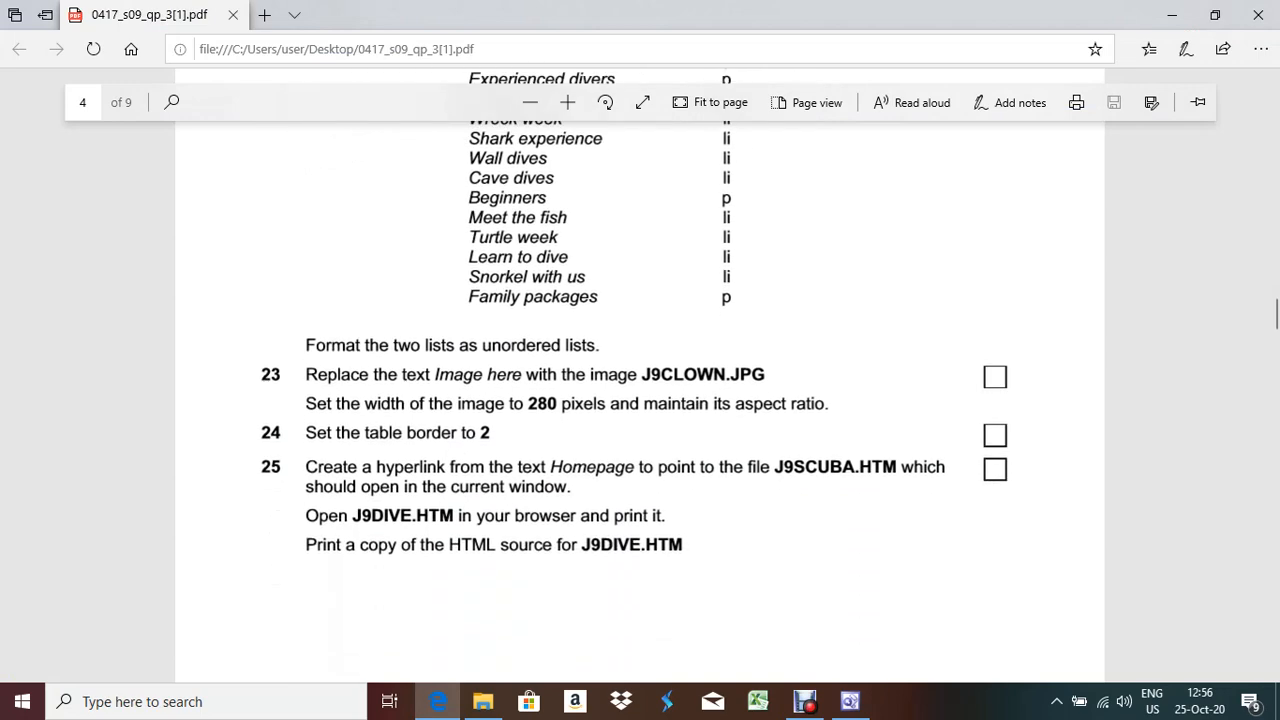
left_click_drag(598, 345, 305, 345)
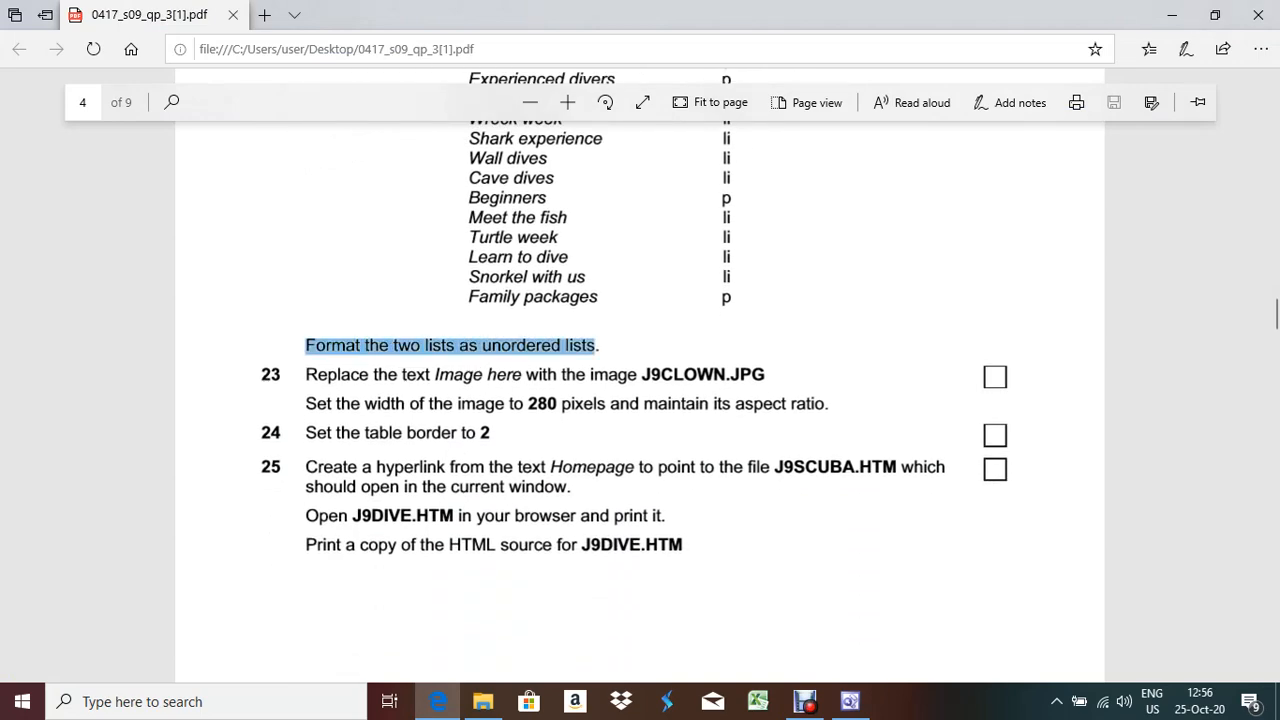
scroll(305, 345, "up", 4)
scroll(640, 400, "down", 2)
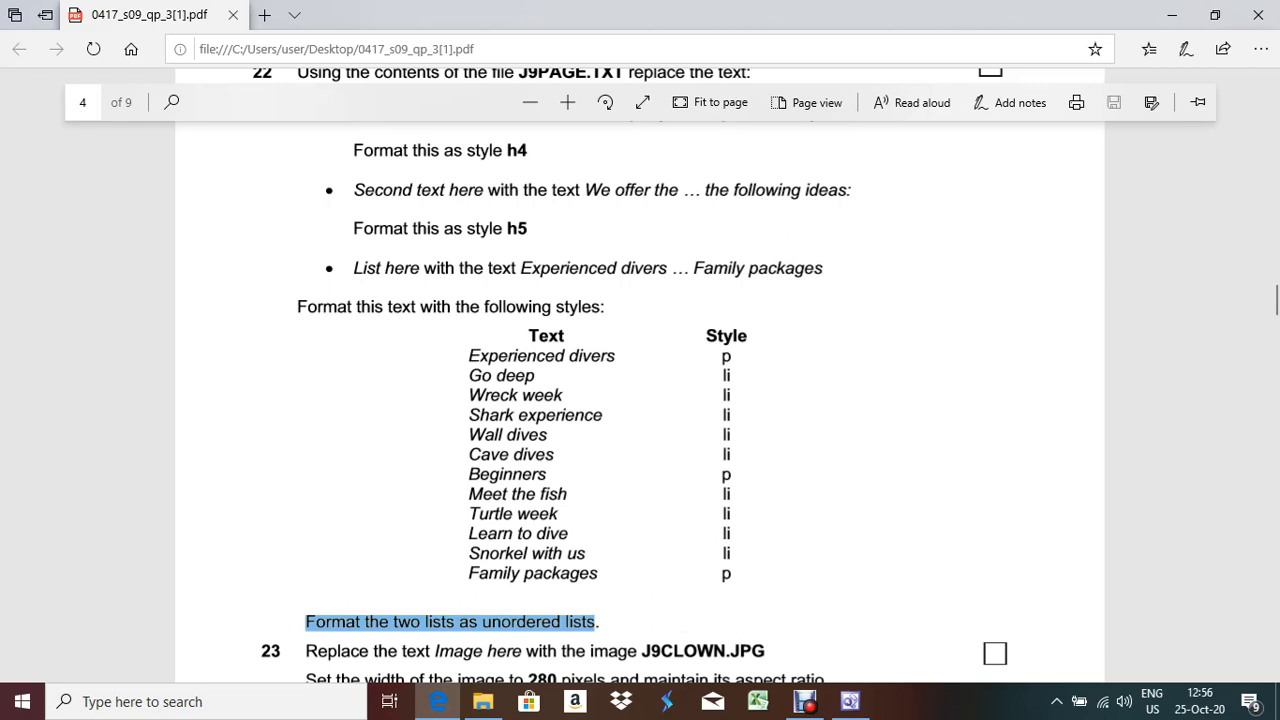
key("alt+Tab")
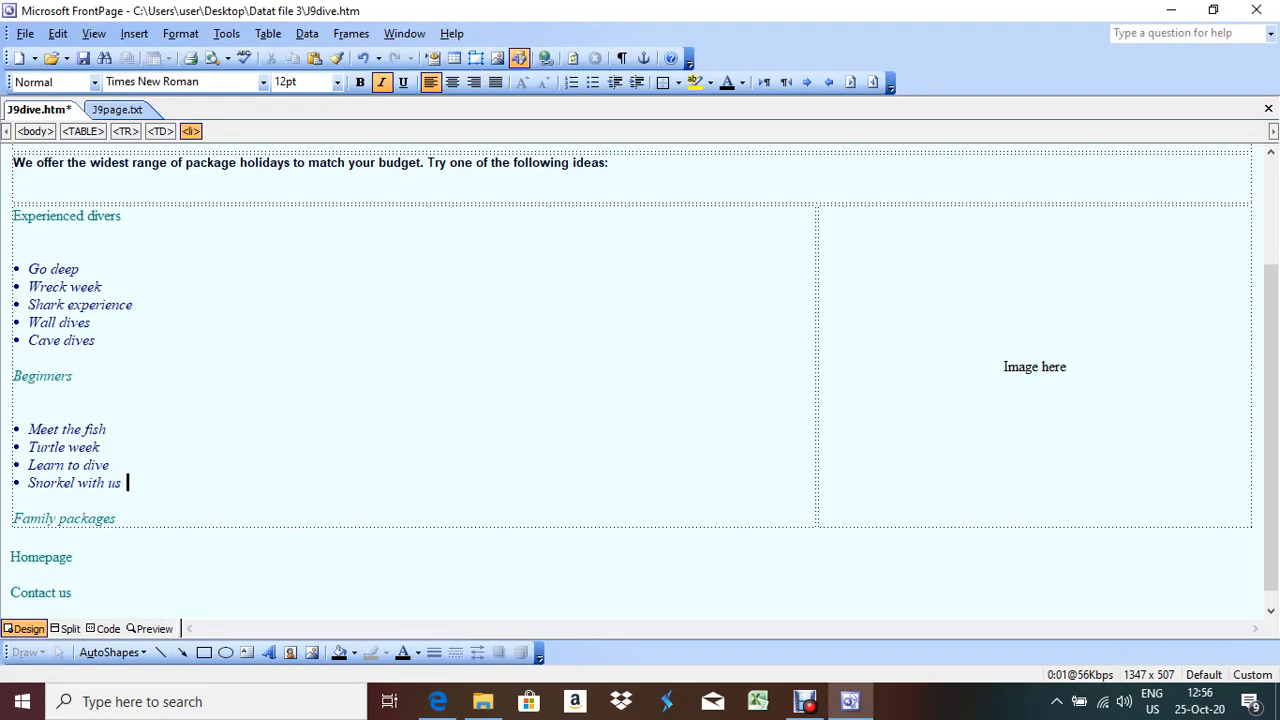
Wrap the Go deep to Cave dives items in <ul>…</ul>, deleting the auto-added closing tag
left_click(30, 269)
left_click(106, 629)
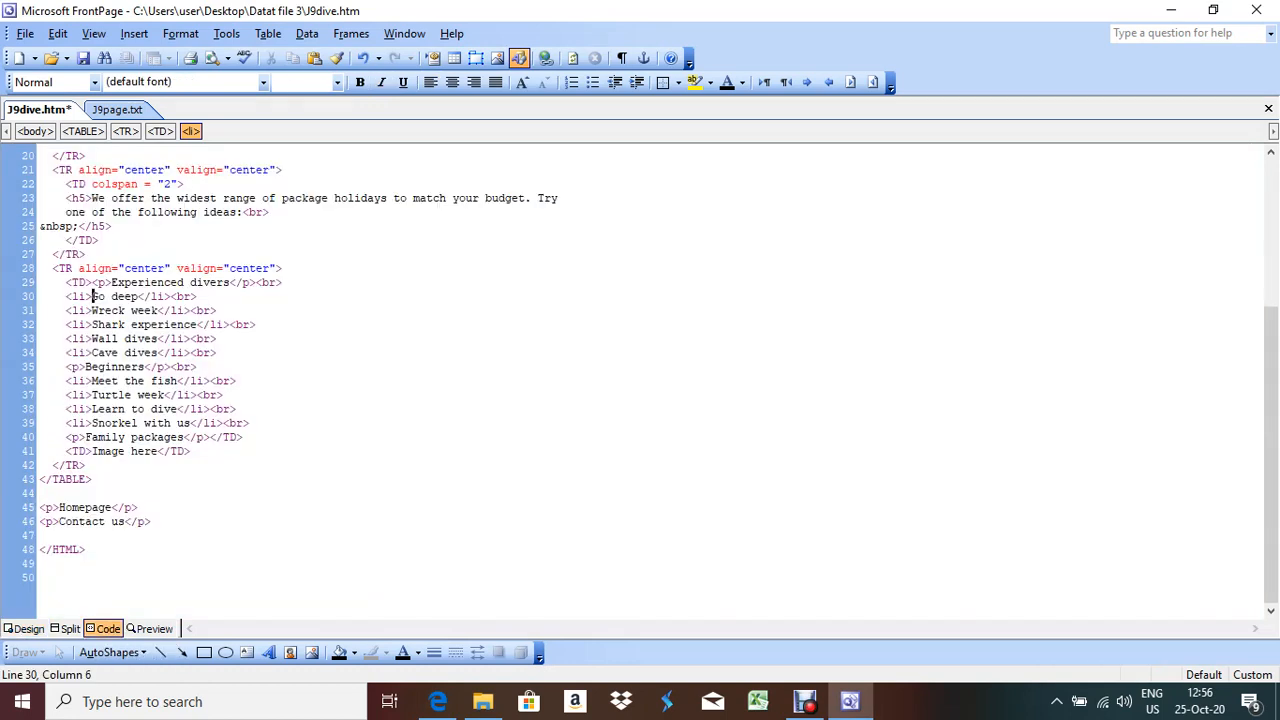
left_click(67, 297)
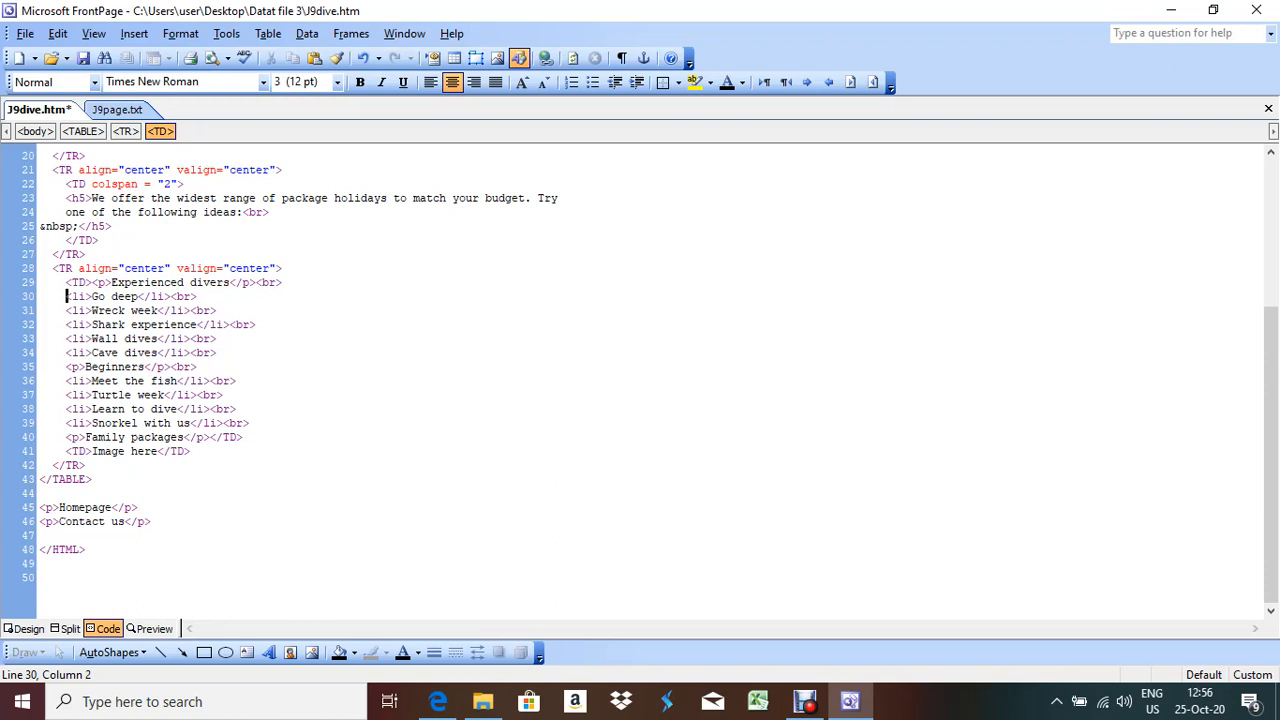
type("<ul")
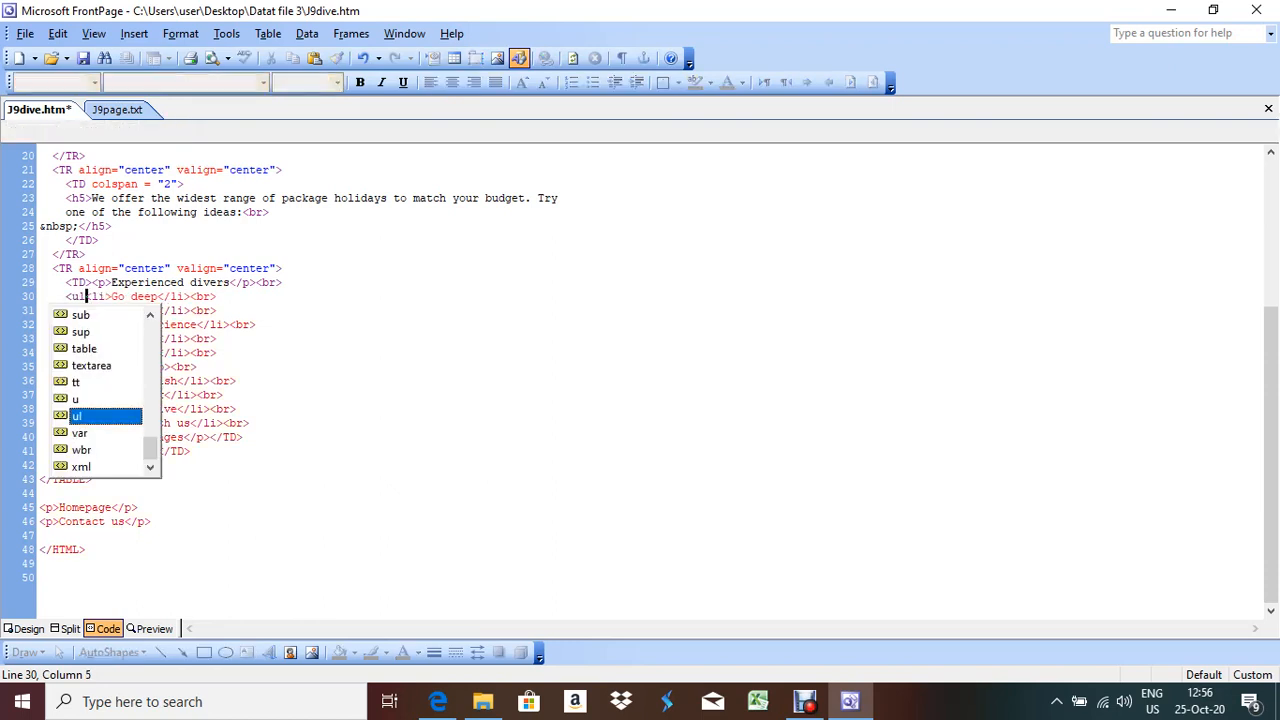
type("></ul>")
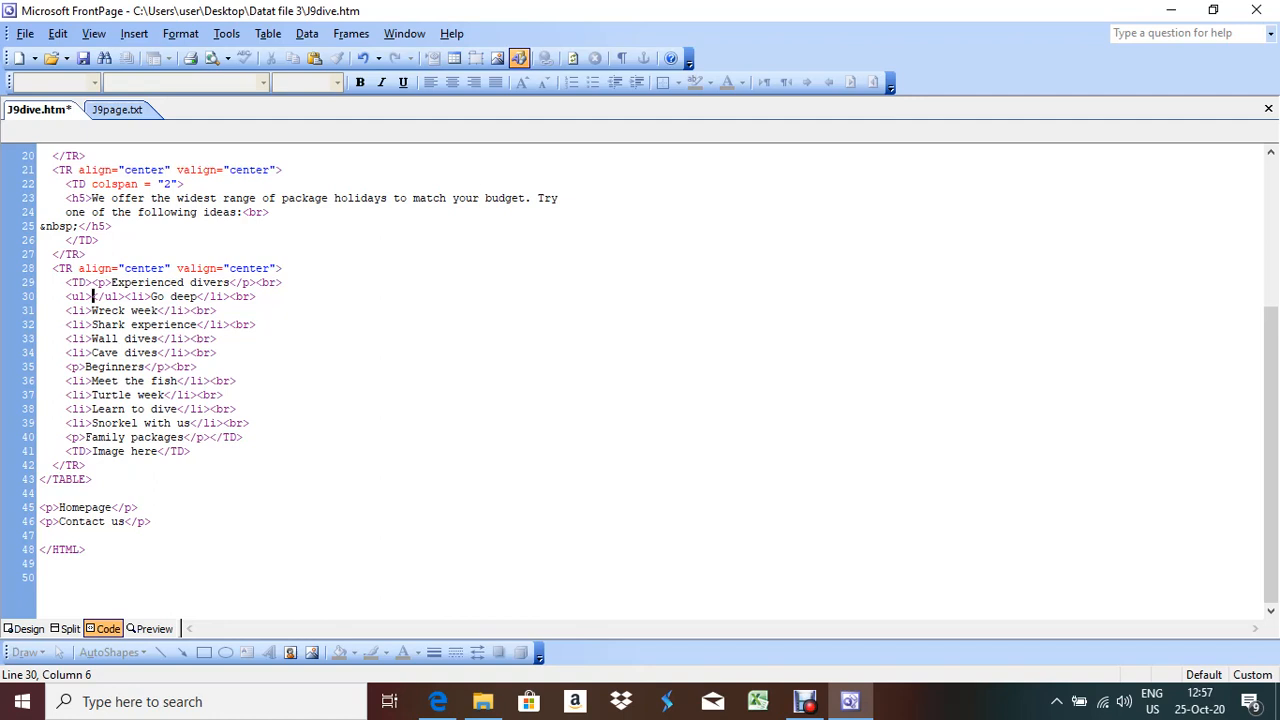
key("shift+Right")
key("shift+Right")
key("shift+Right")
key("shift+Right")
key("shift+Right")
key("Delete")
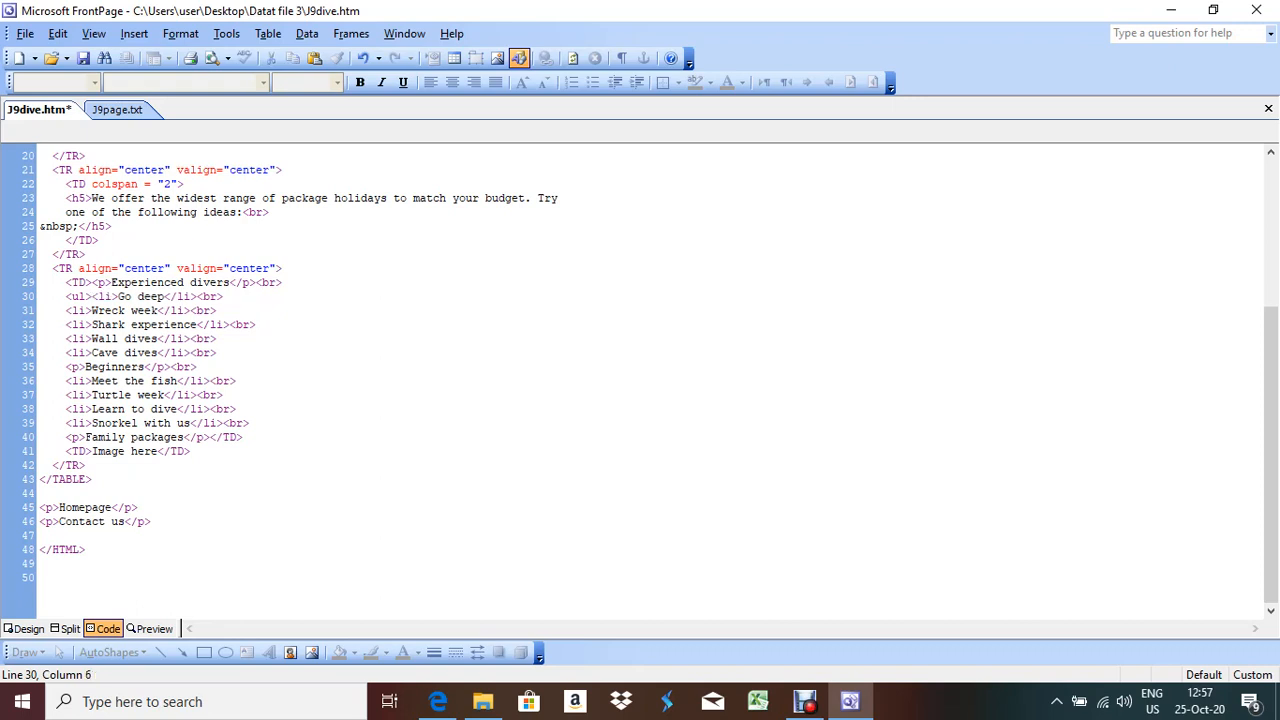
left_click(191, 353)
type("</ul>")
left_click(28, 628)
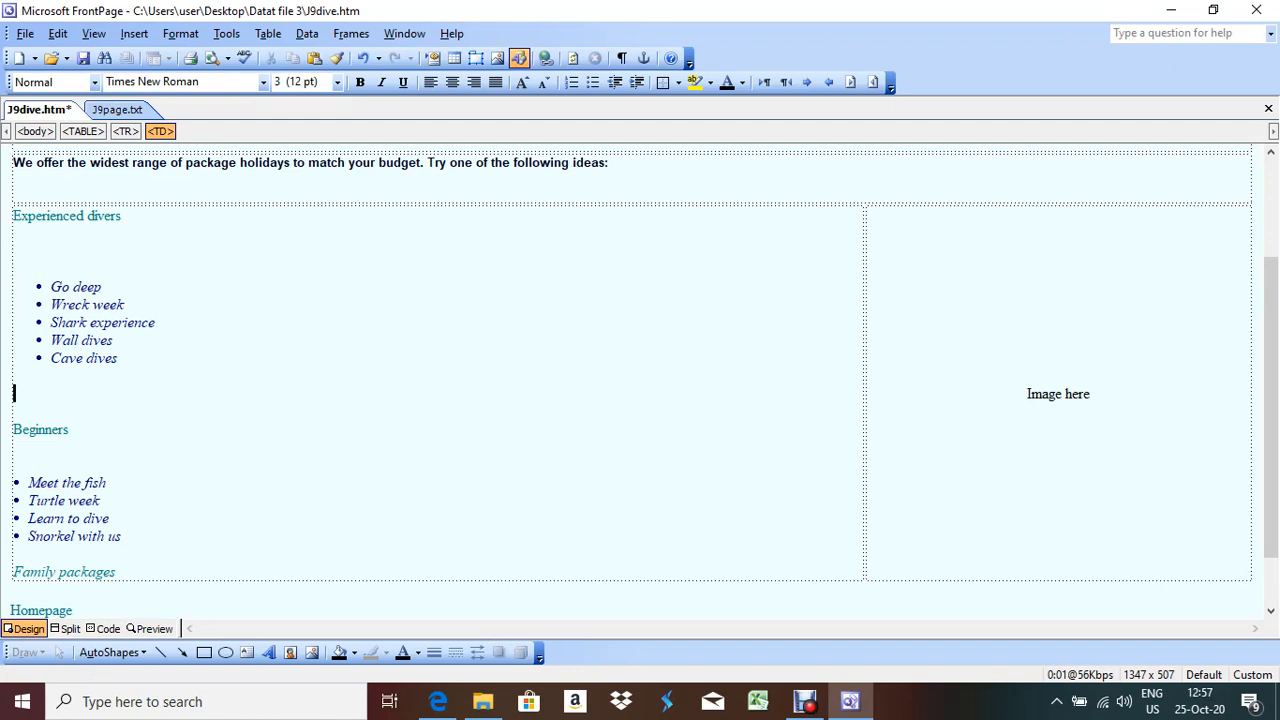
Wrap the Meet the fish to Snorkel with us items in <ul>…</ul> as well
key("alt+Tab")
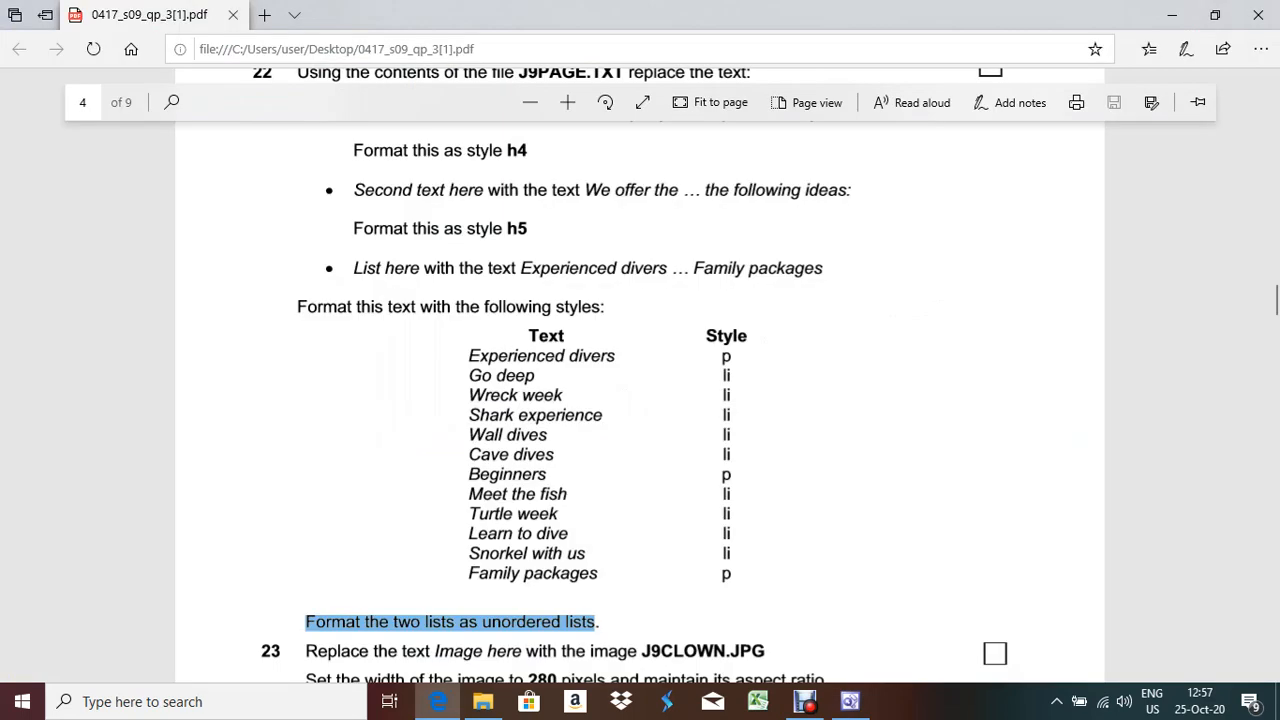
key("alt+Tab")
left_click(104, 629)
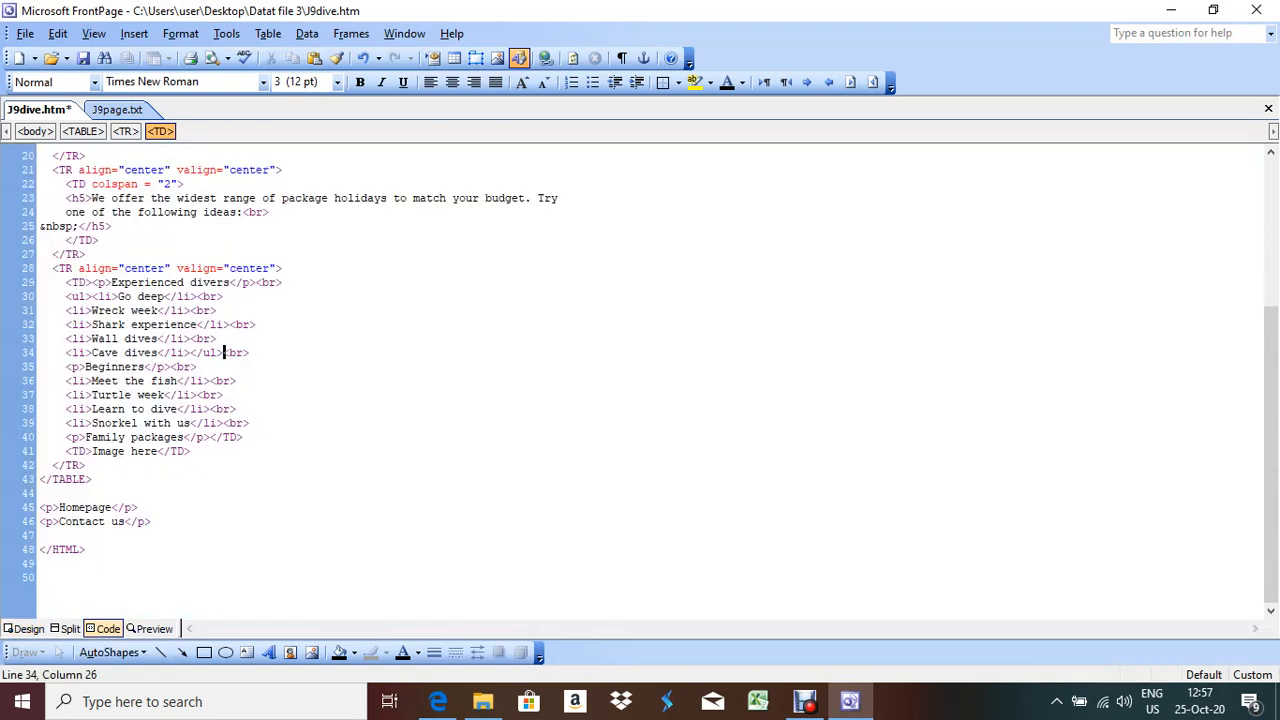
left_click(67, 381)
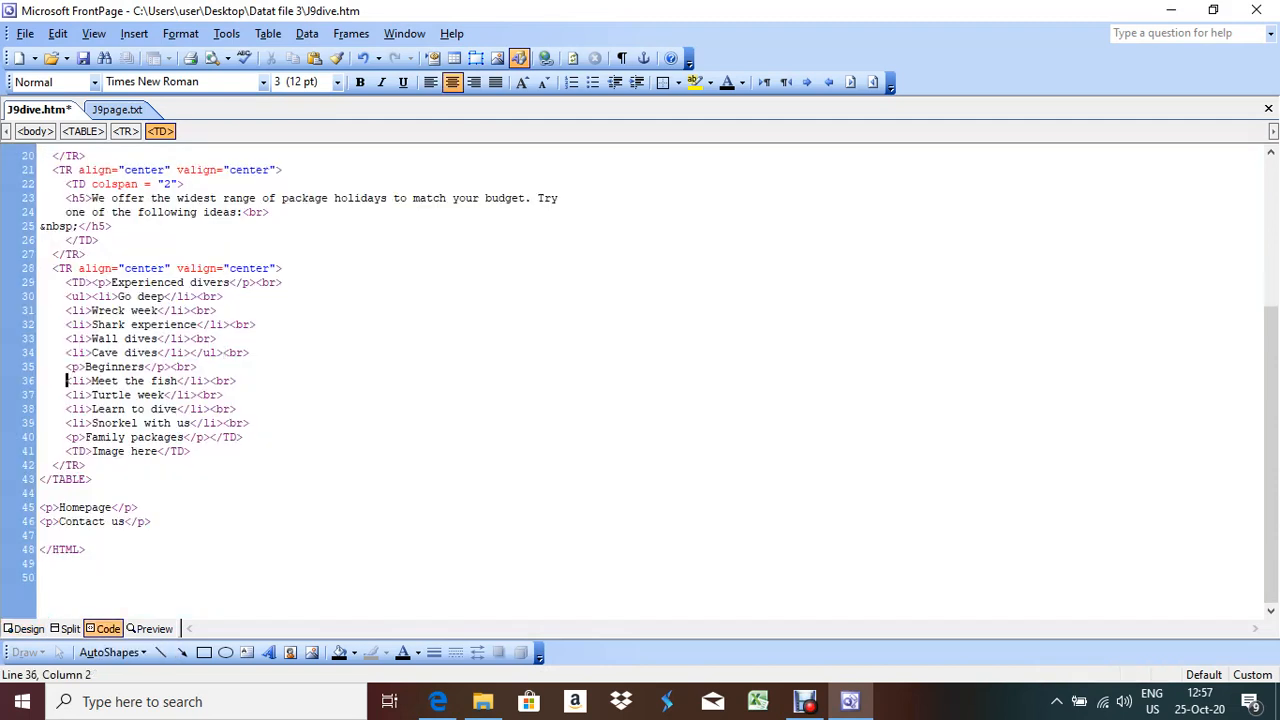
type("<")
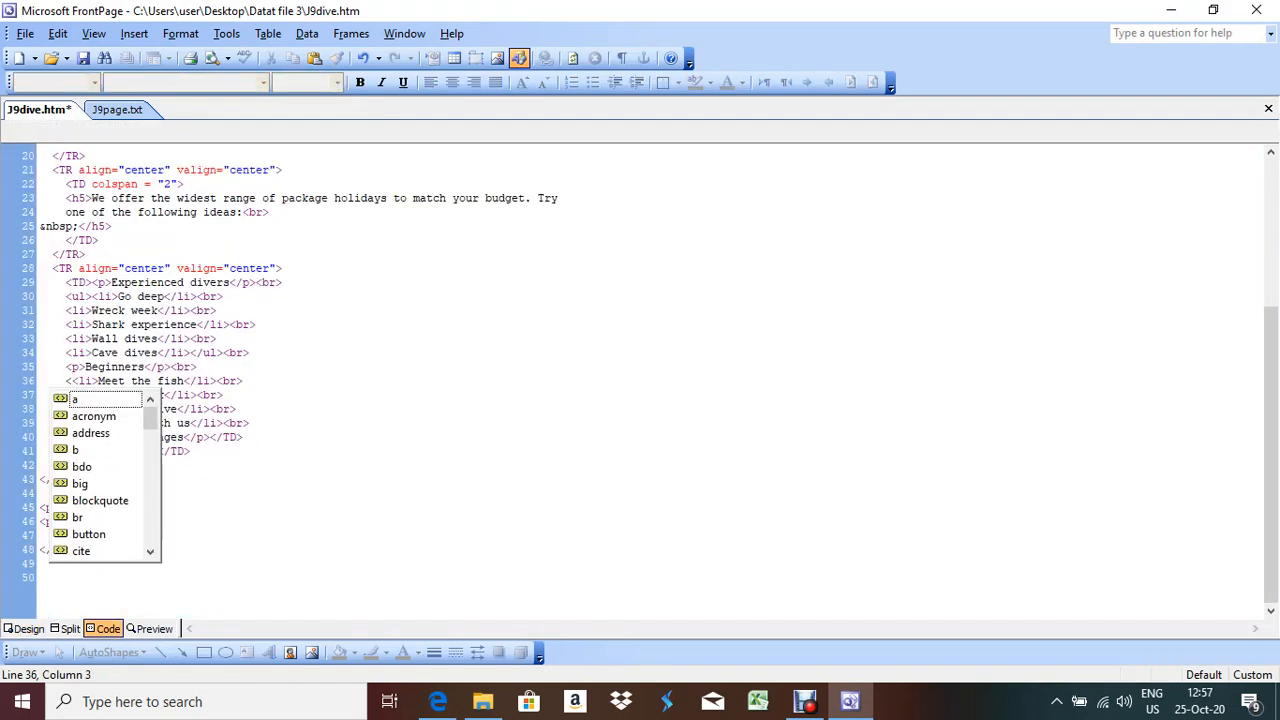
type("ul></ul>")
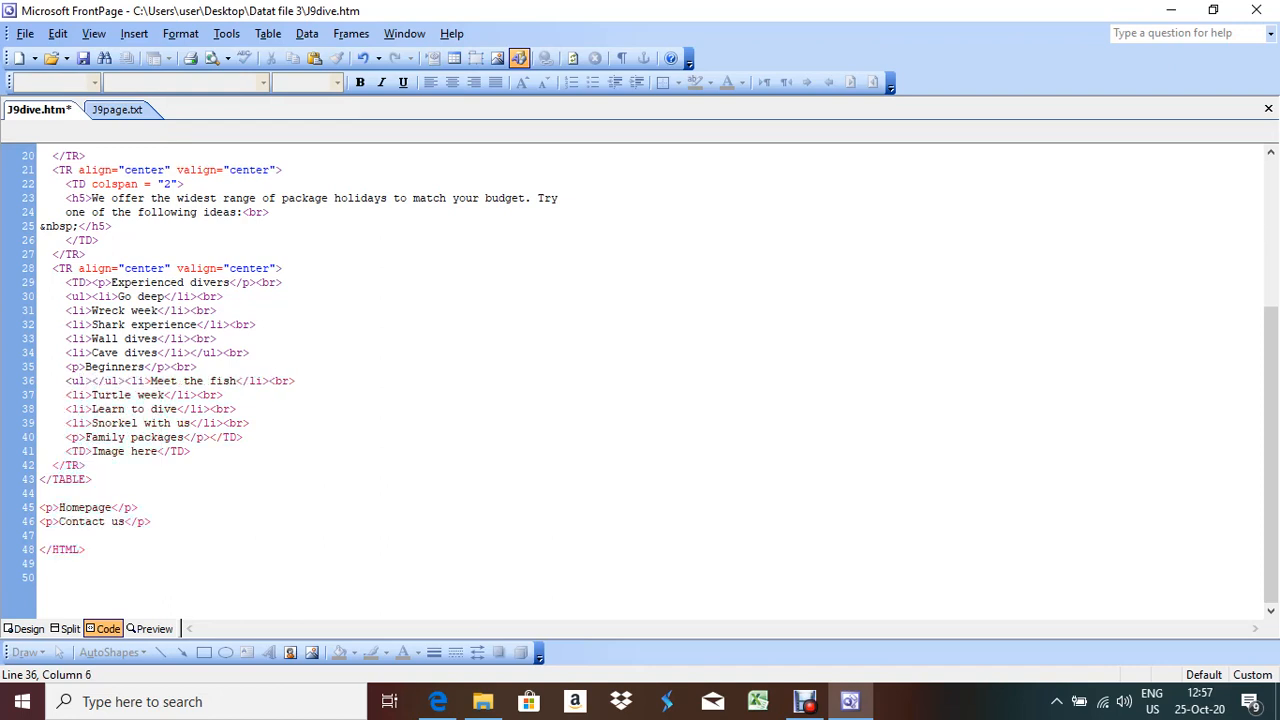
key("shift+Right")
key("shift+Right")
key("shift+Right")
key("shift+Right")
key("shift+Right")
key("Delete")
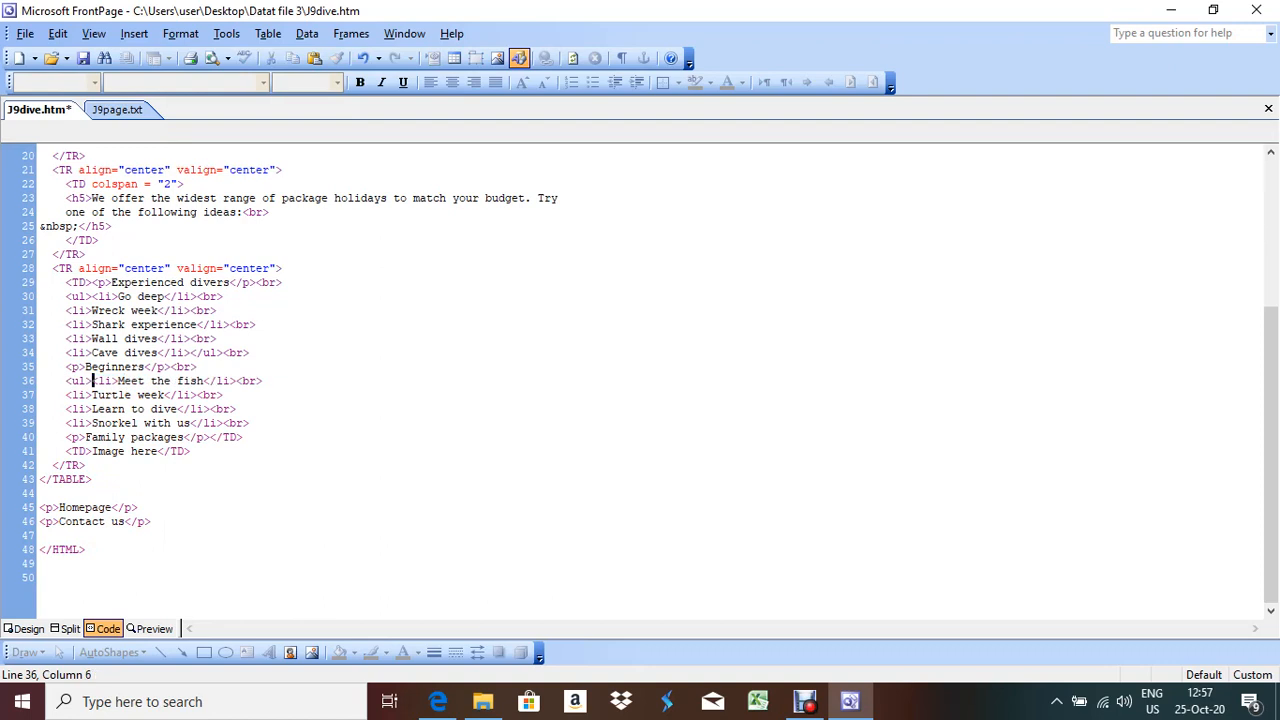
left_click(224, 423)
type("</ul>")
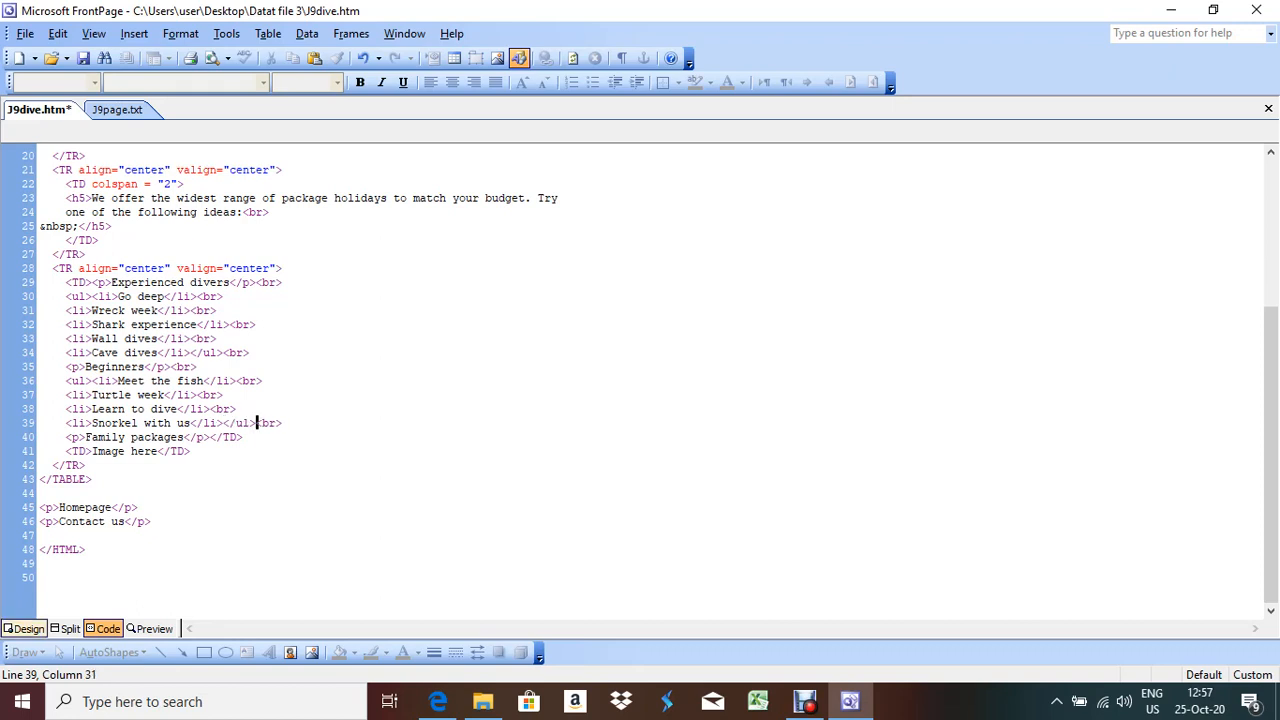
left_click(24, 628)
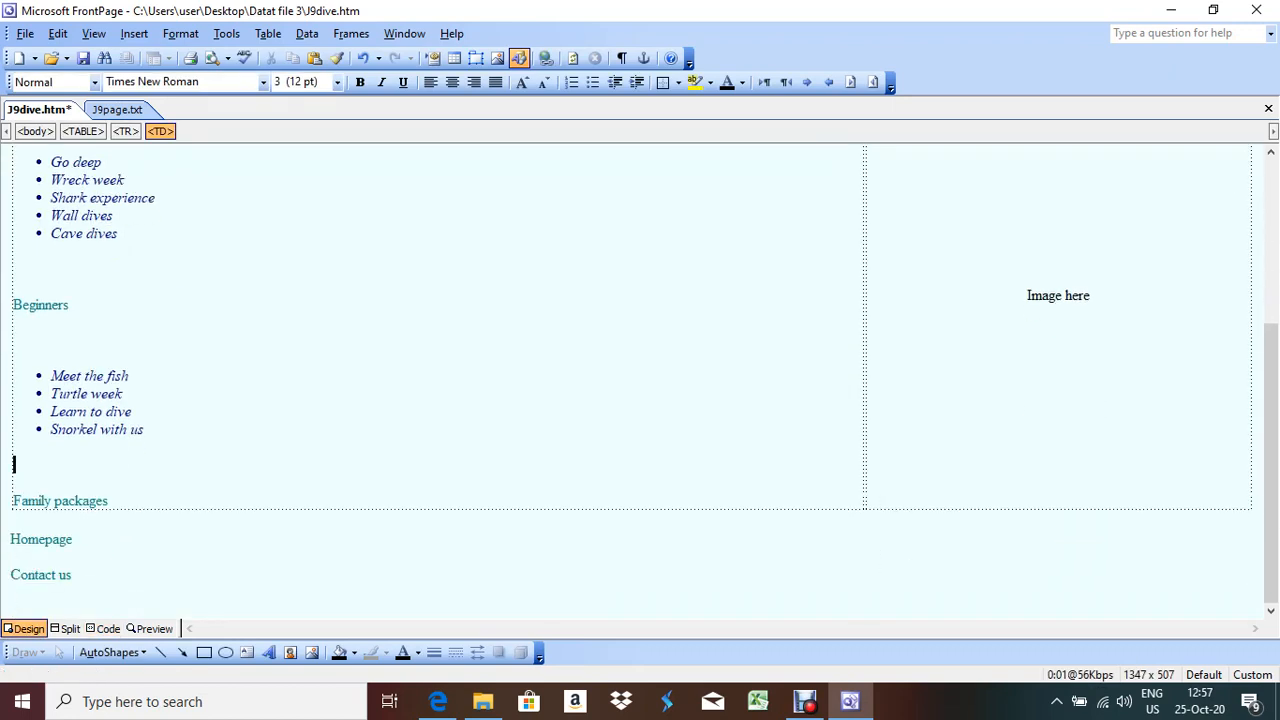
After checking task 23 in the exam PDF, delete the Image here text from the right cell
scroll(438, 571, "up", 5)
scroll(438, 571, "down", 3)
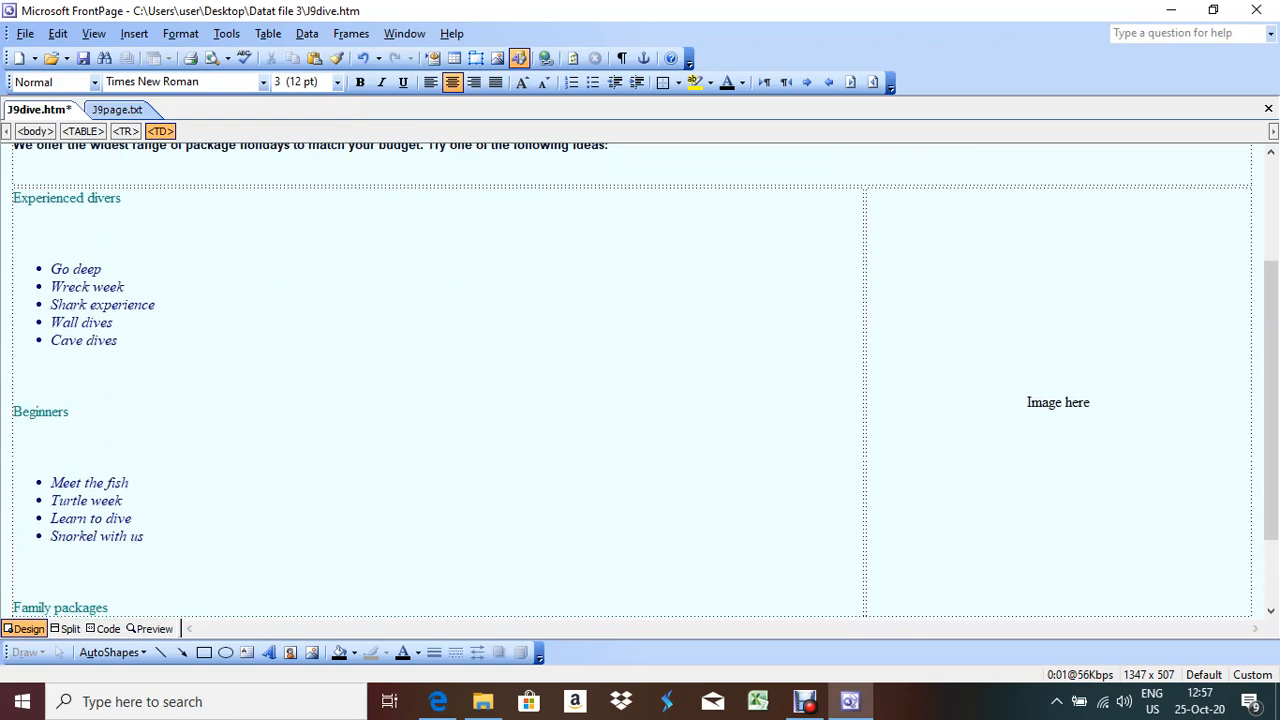
left_click(437, 701)
scroll(640, 400, "down", 4)
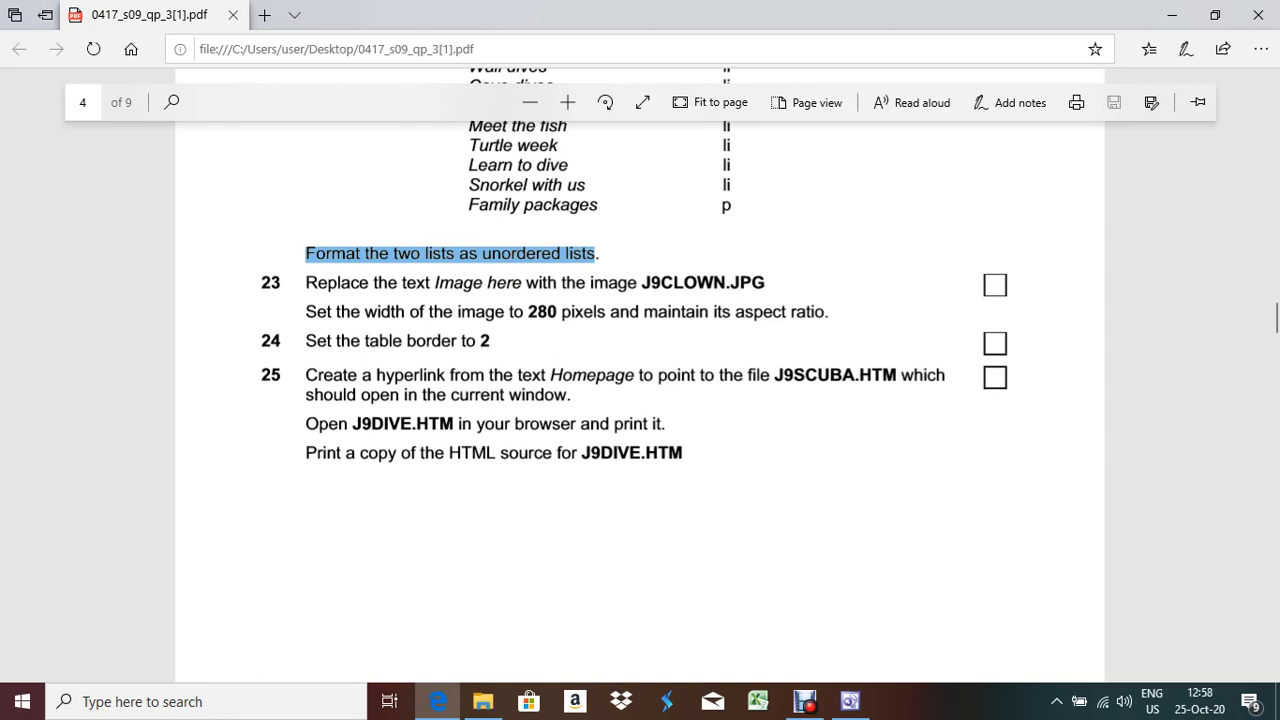
key("alt+Tab")
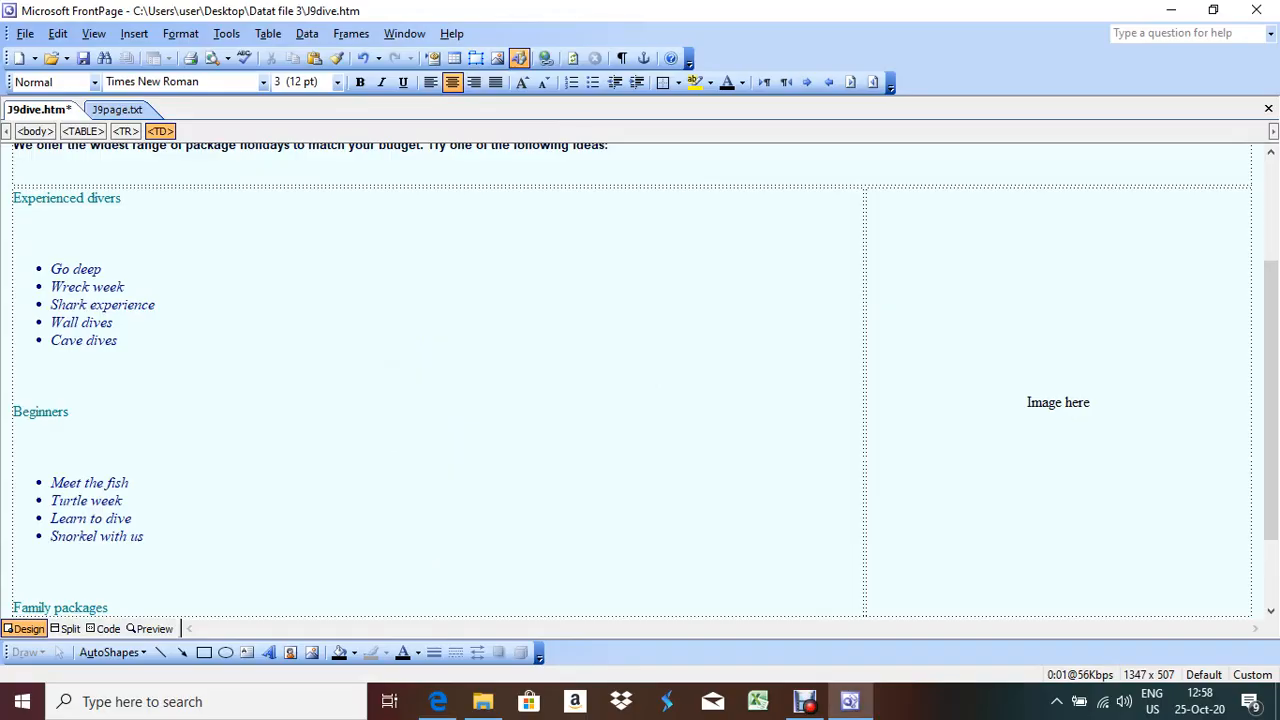
left_click_drag(1024, 402, 1222, 401)
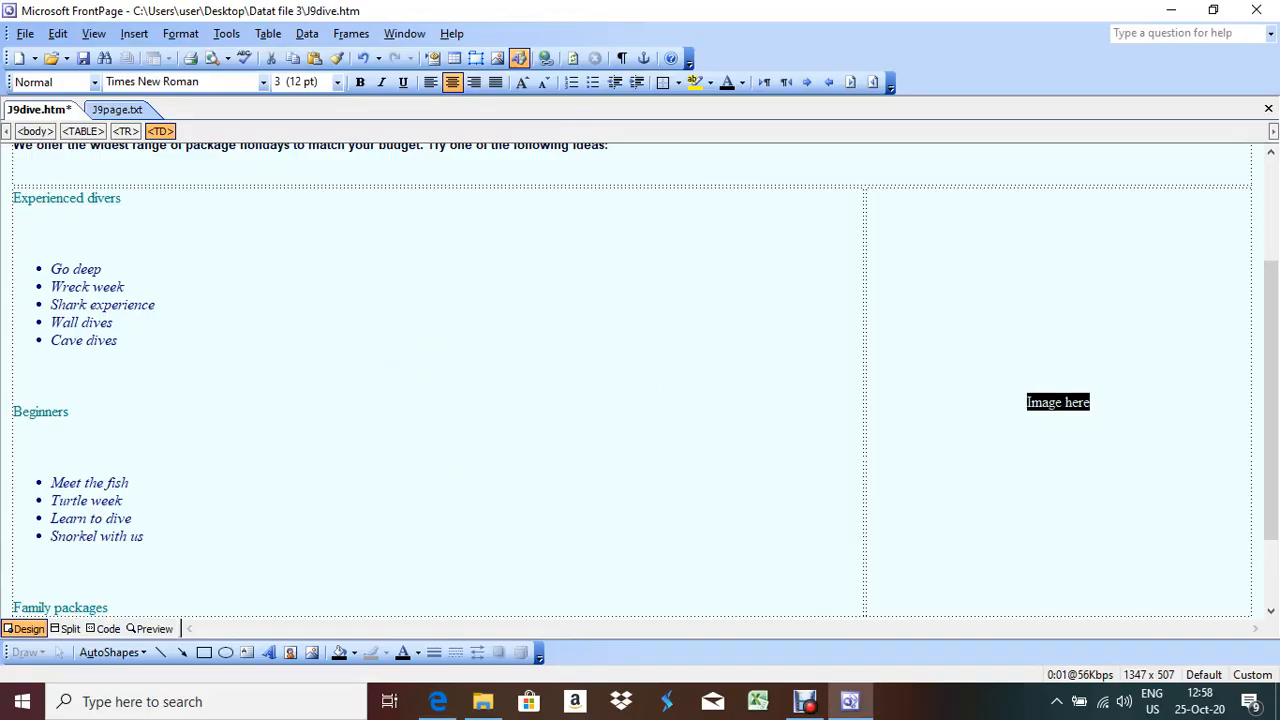
key("Delete")
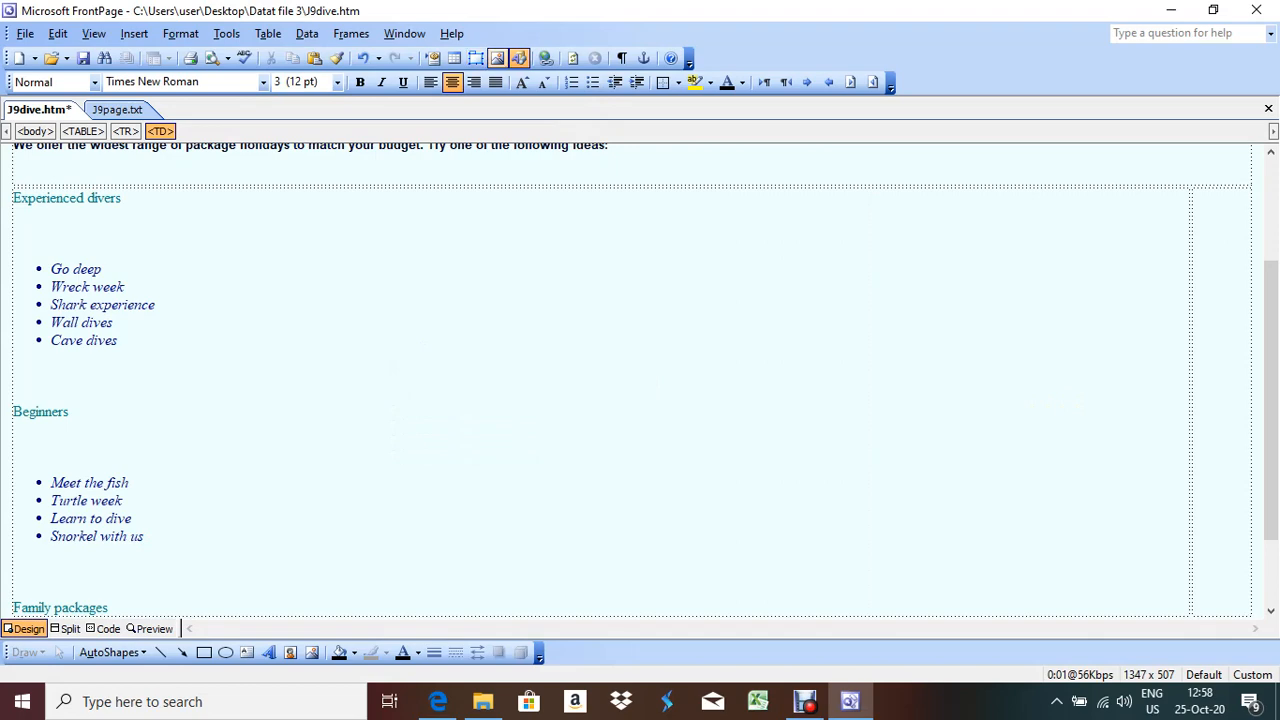
Insert the J9clown picture into the cell and change its width from 788 to 260
left_click(497, 57)
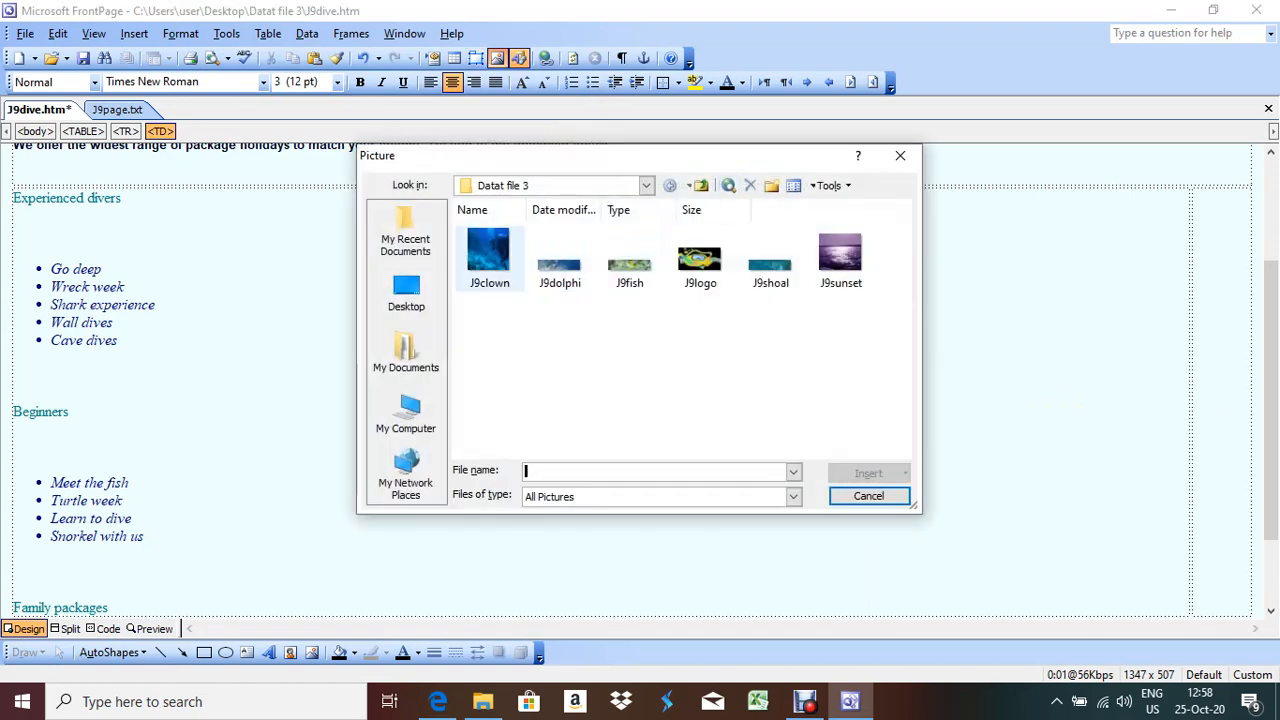
double_click(492, 252)
right_click(731, 326)
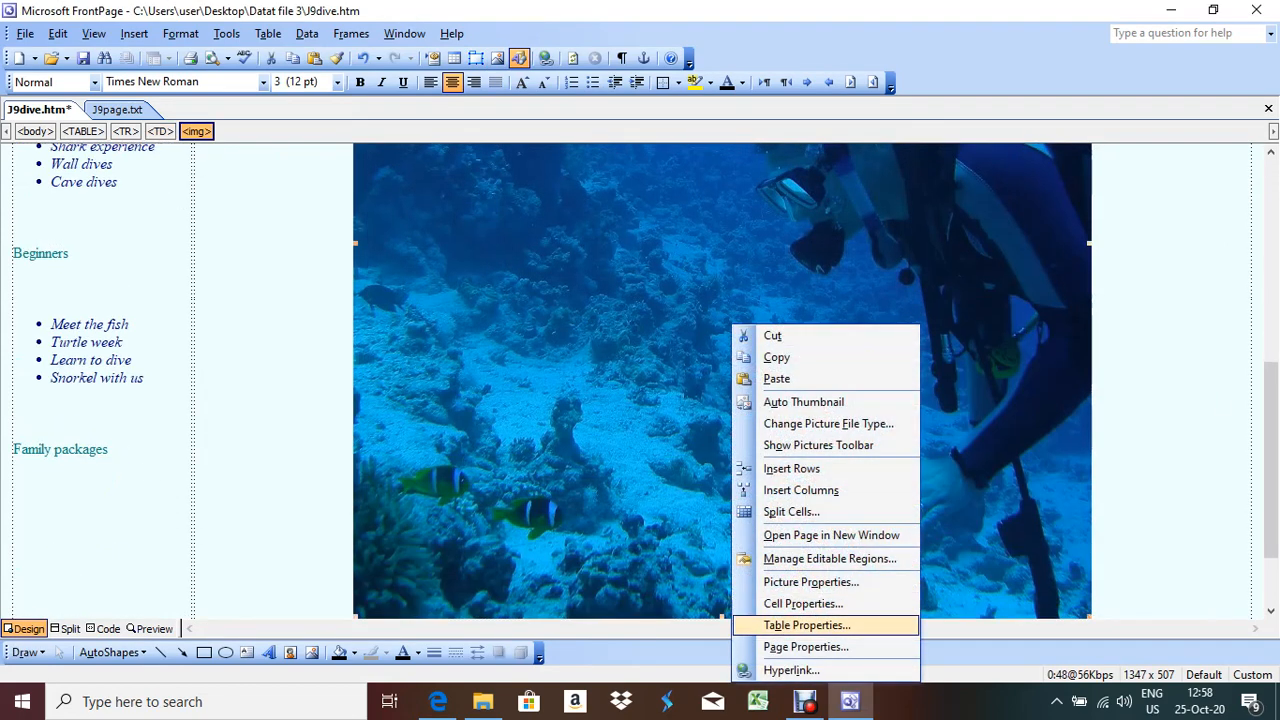
left_click(810, 582)
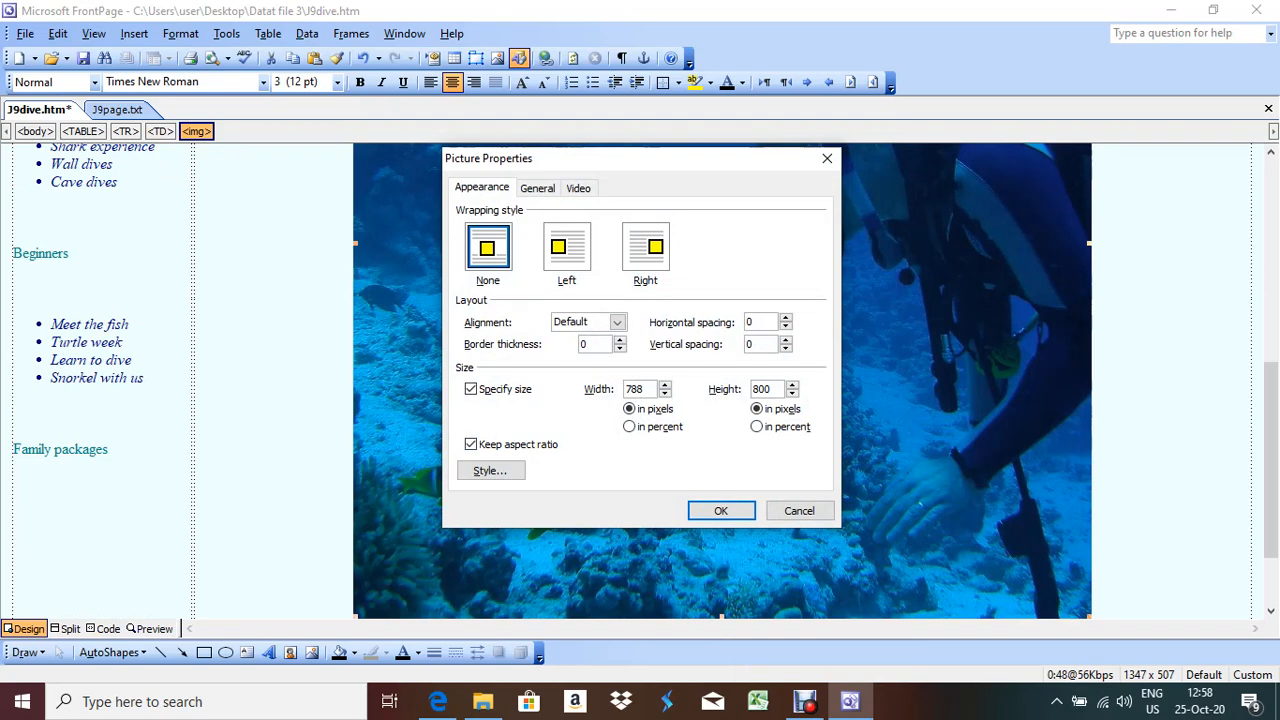
key("alt+Tab")
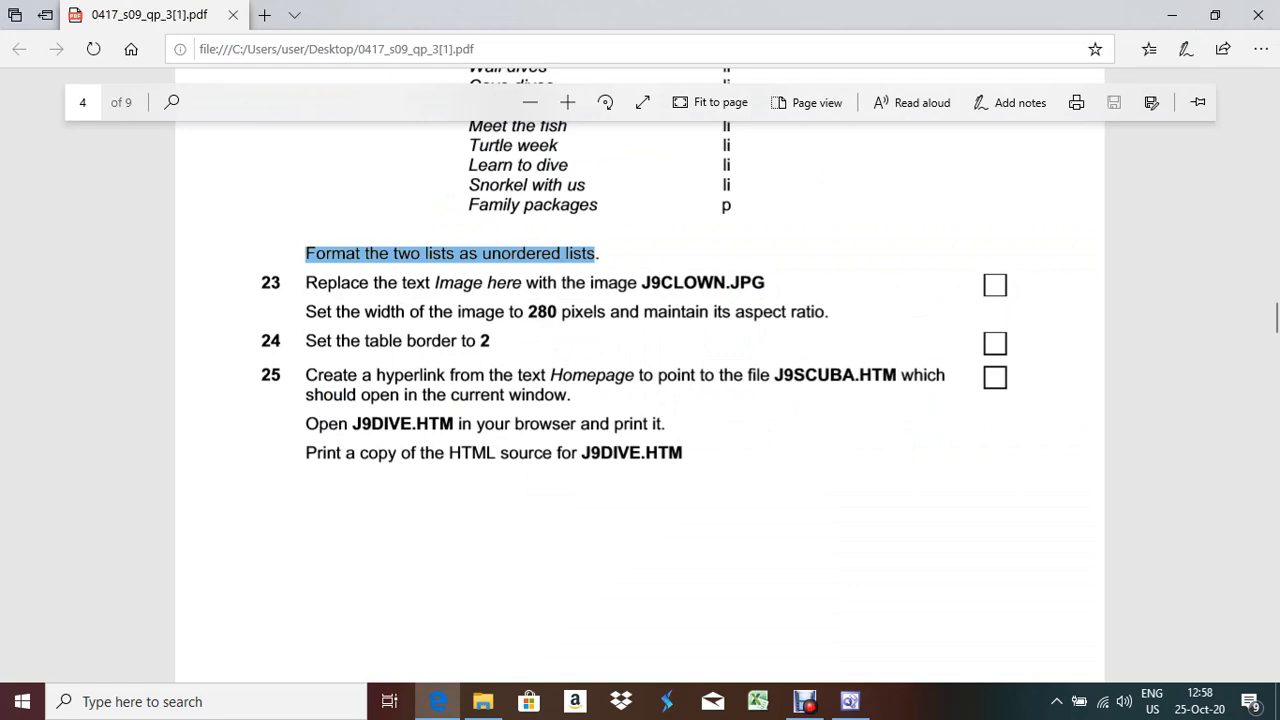
key("alt+Tab")
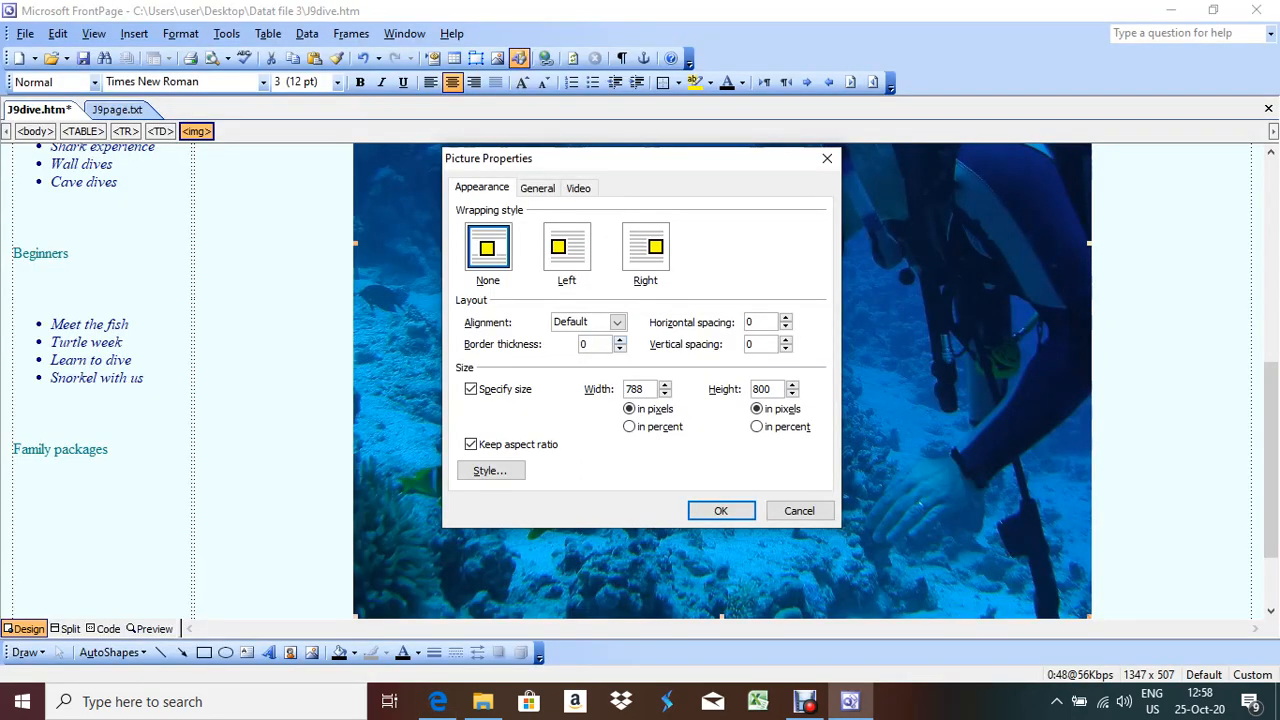
double_click(634, 389)
type("260")
key("Return")
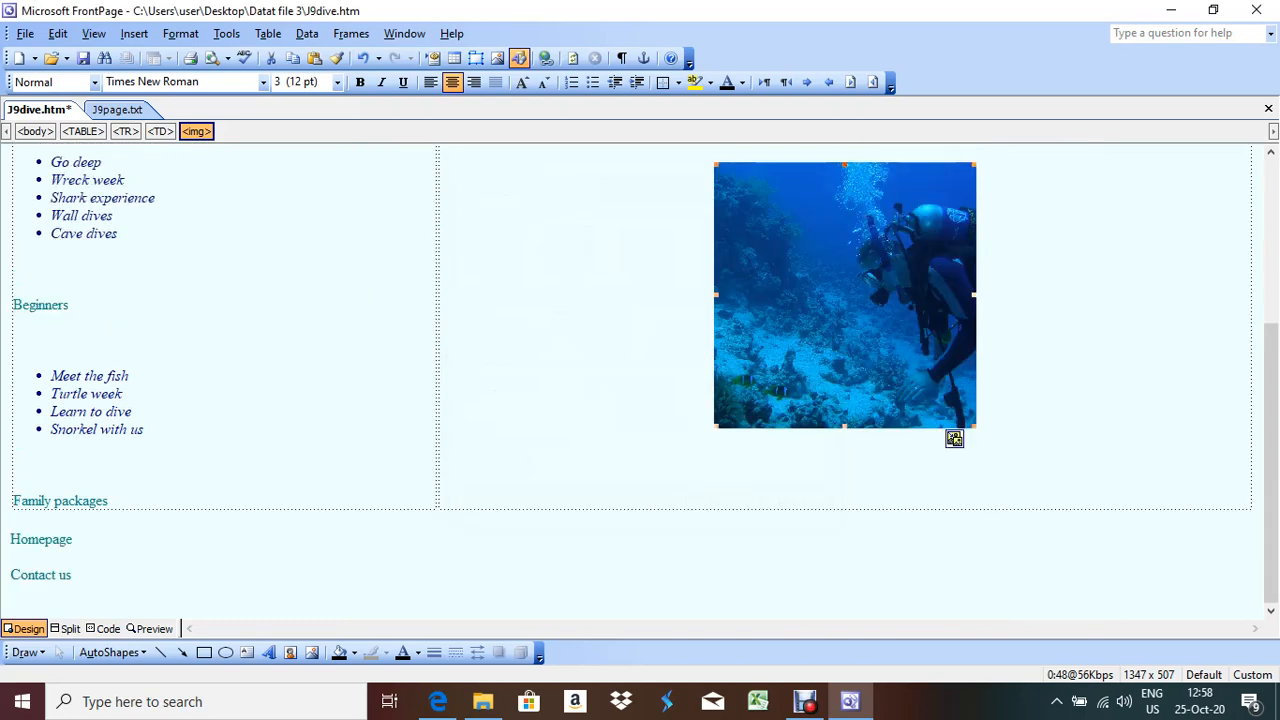
Reopen Picture Properties and correct the width to 280 pixels with aspect ratio kept
right_click(797, 334)
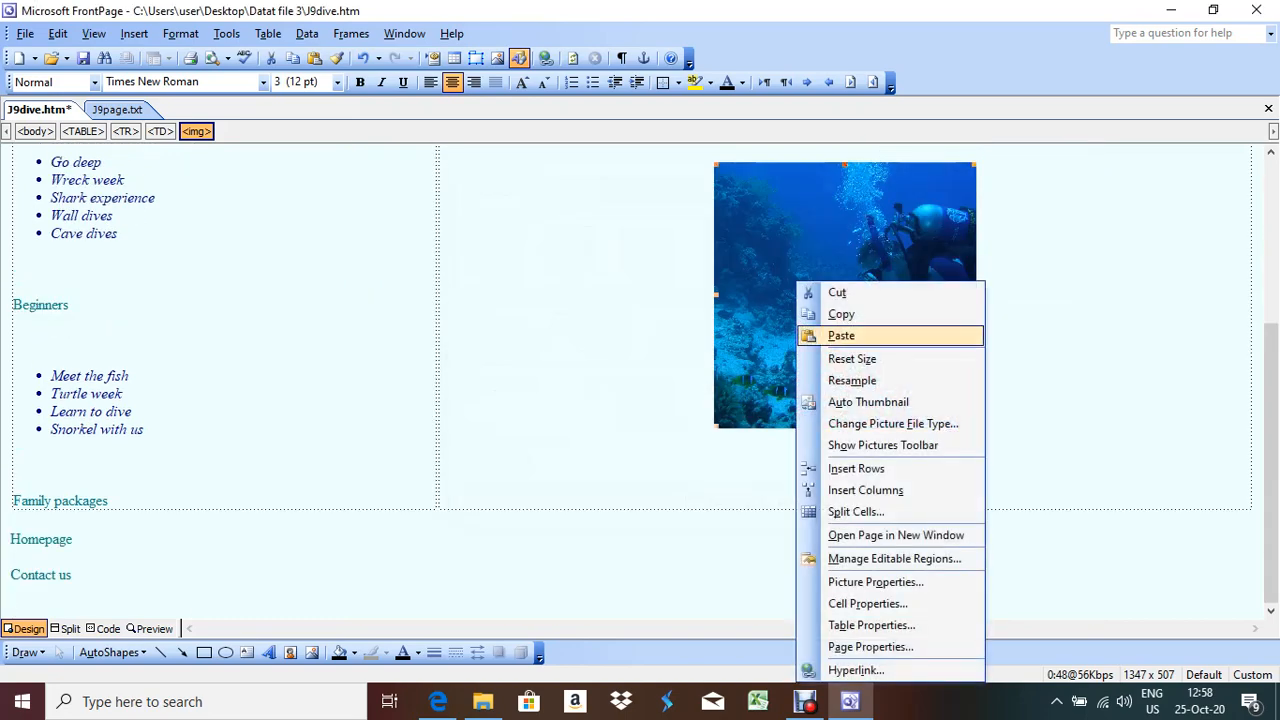
left_click(866, 582)
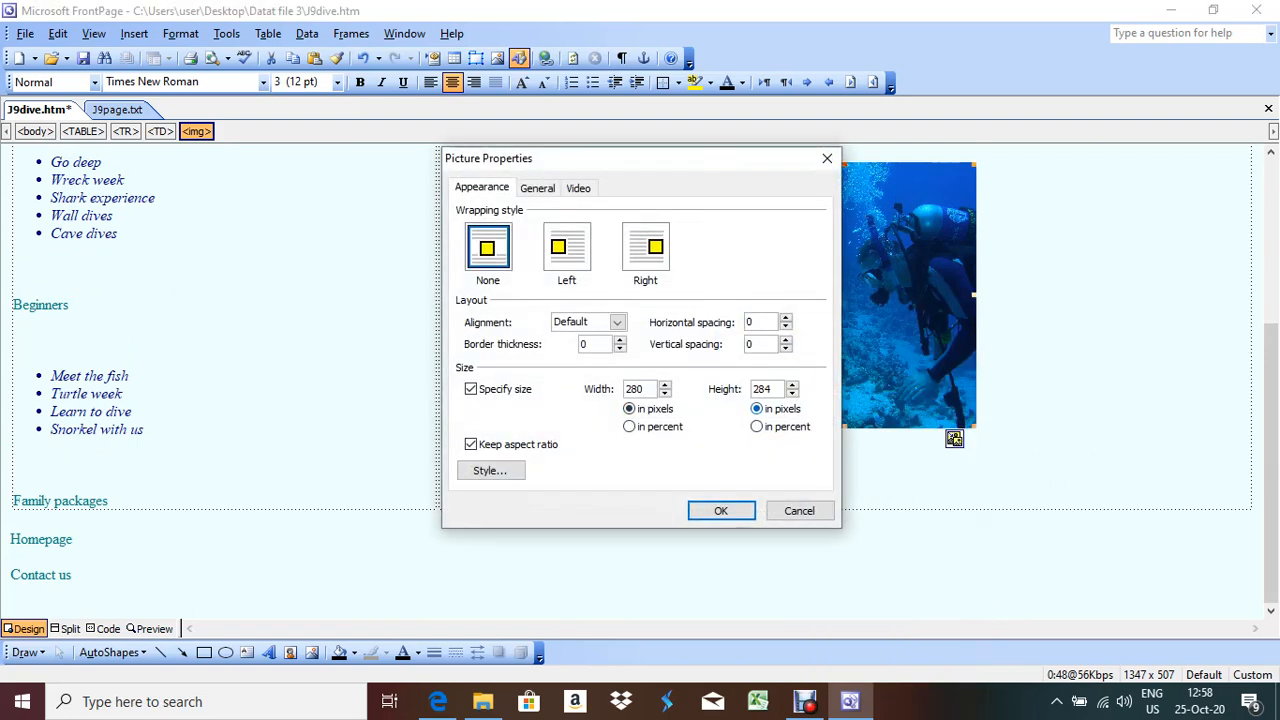
key("alt+Tab")
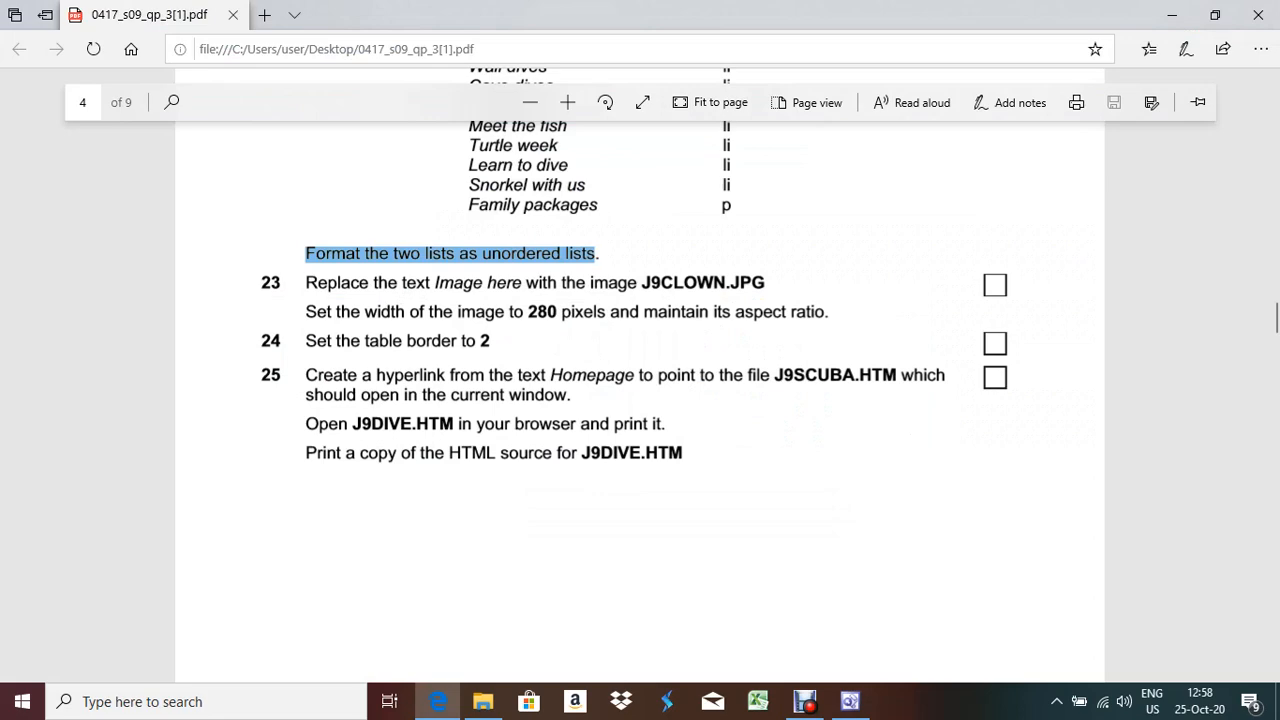
key("alt+Tab")
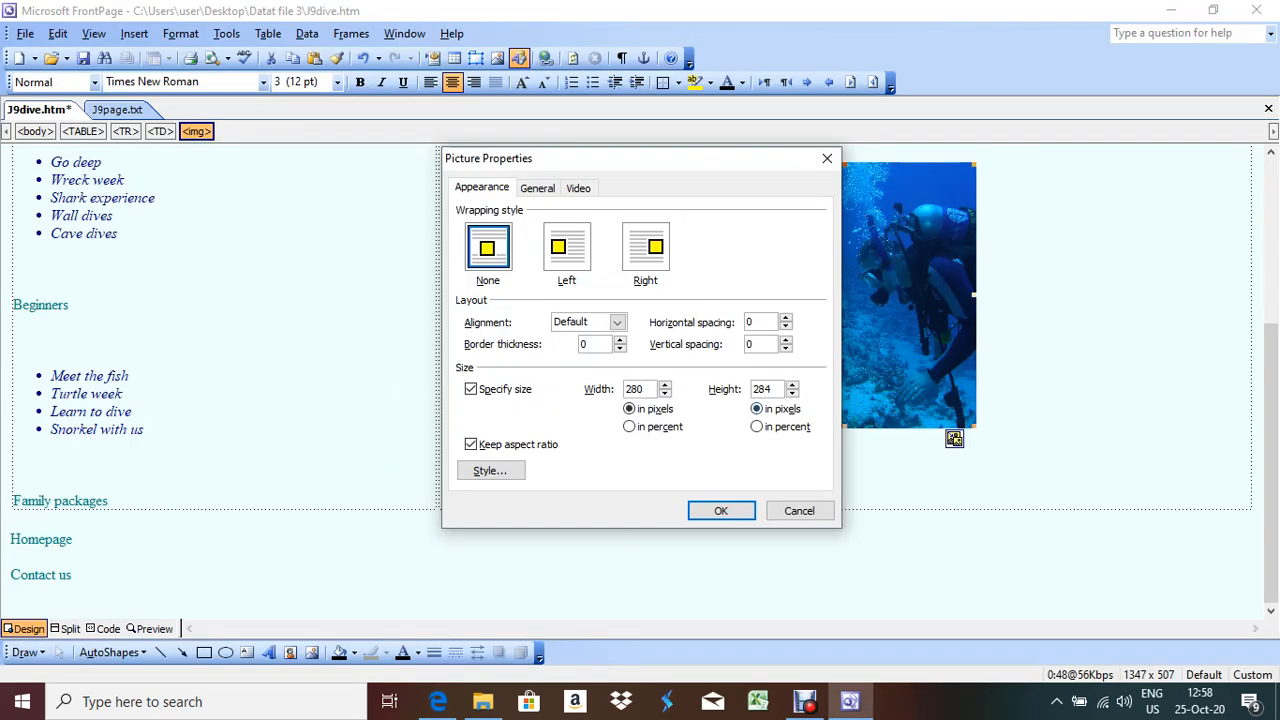
key("alt+Tab")
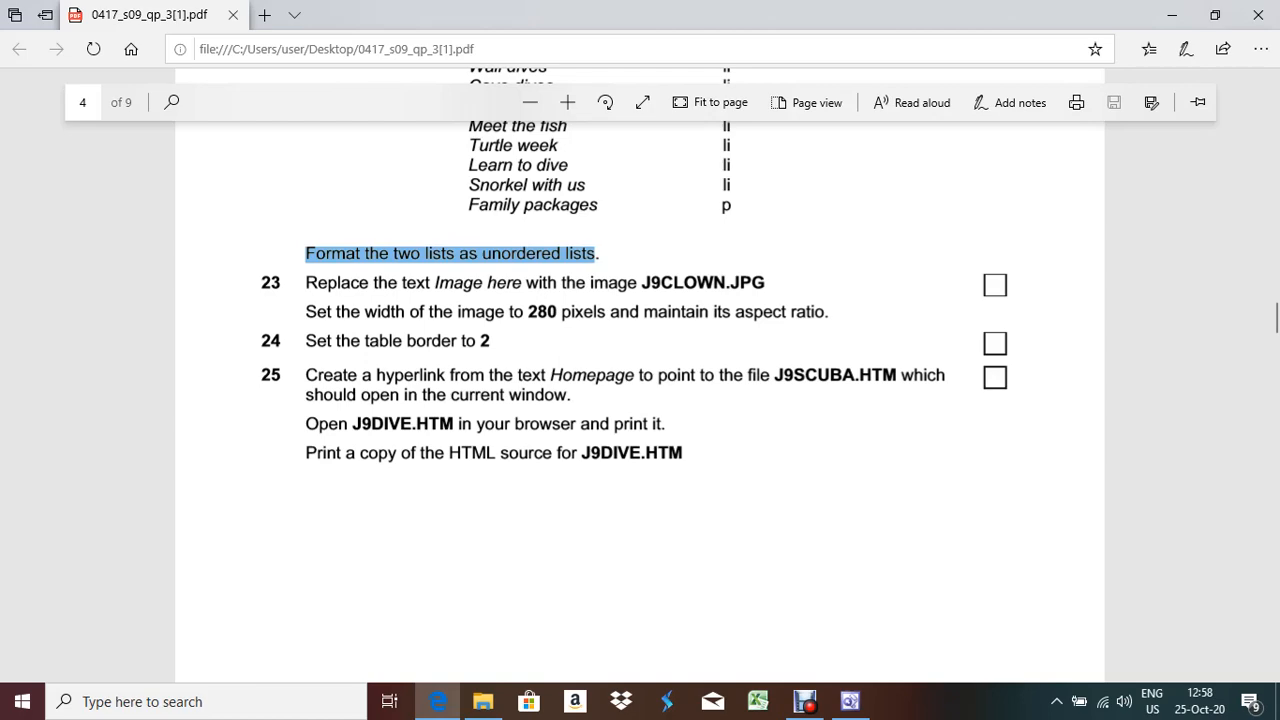
key("alt+Tab")
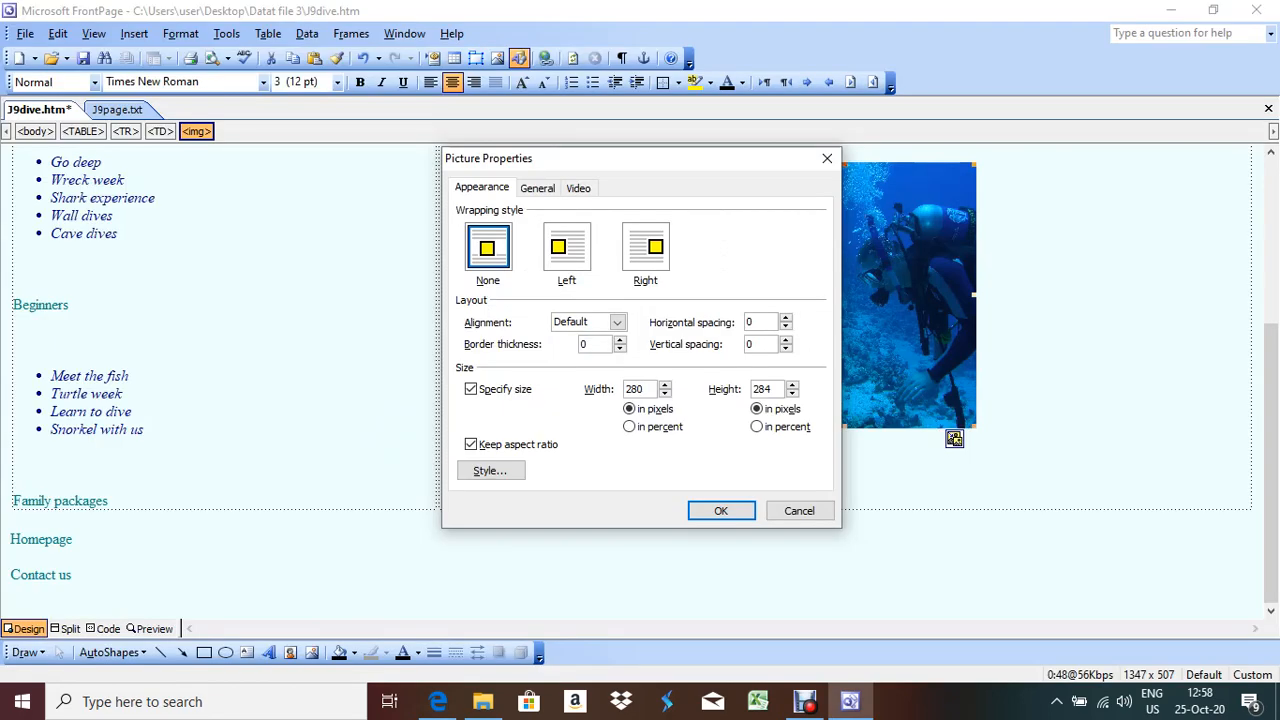
key("Return")
right_click(337, 333)
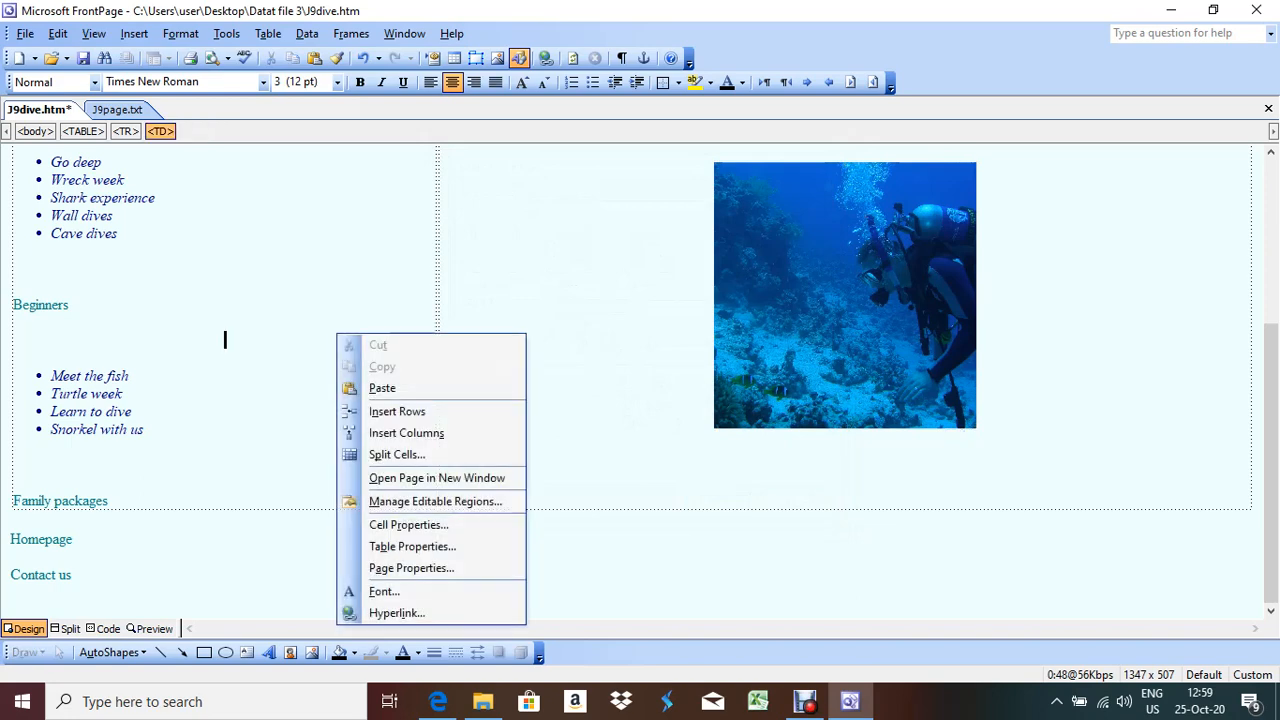
Set the table's border size to 2 in Table Properties, apply and confirm
left_click(412, 546)
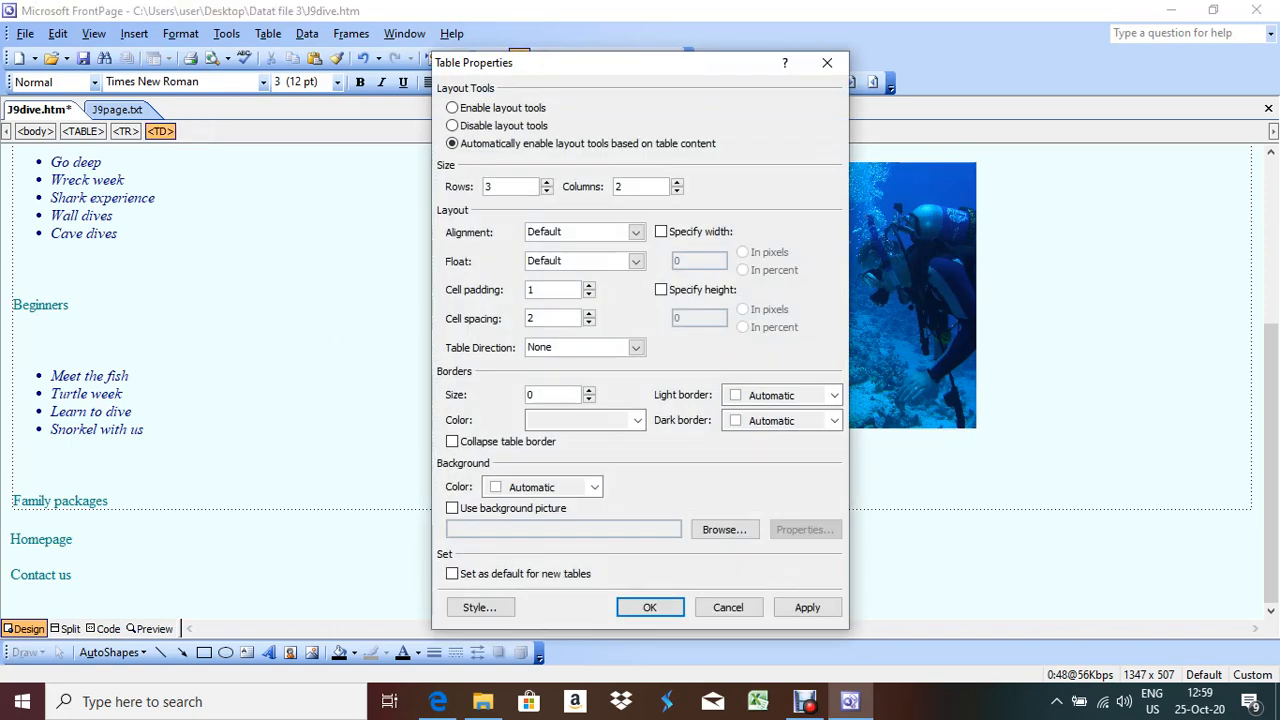
left_click(589, 390)
left_click(589, 390)
left_click(807, 608)
left_click(650, 608)
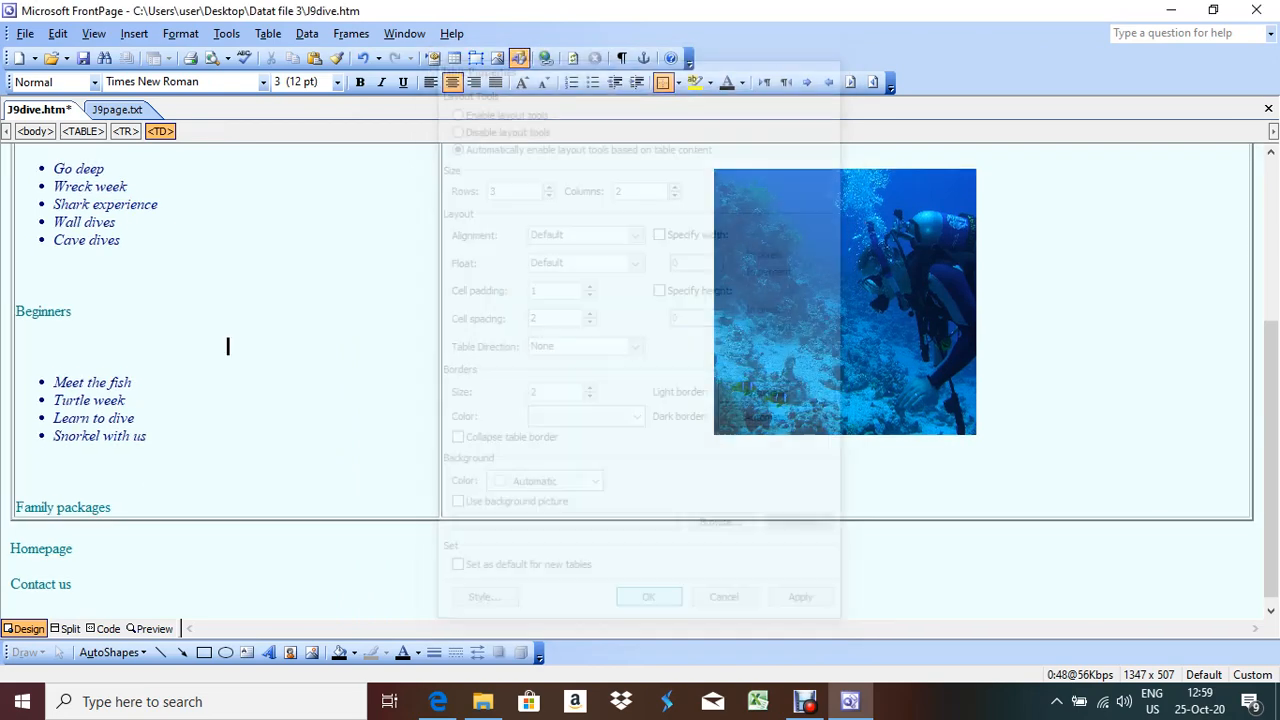
key("alt+Tab")
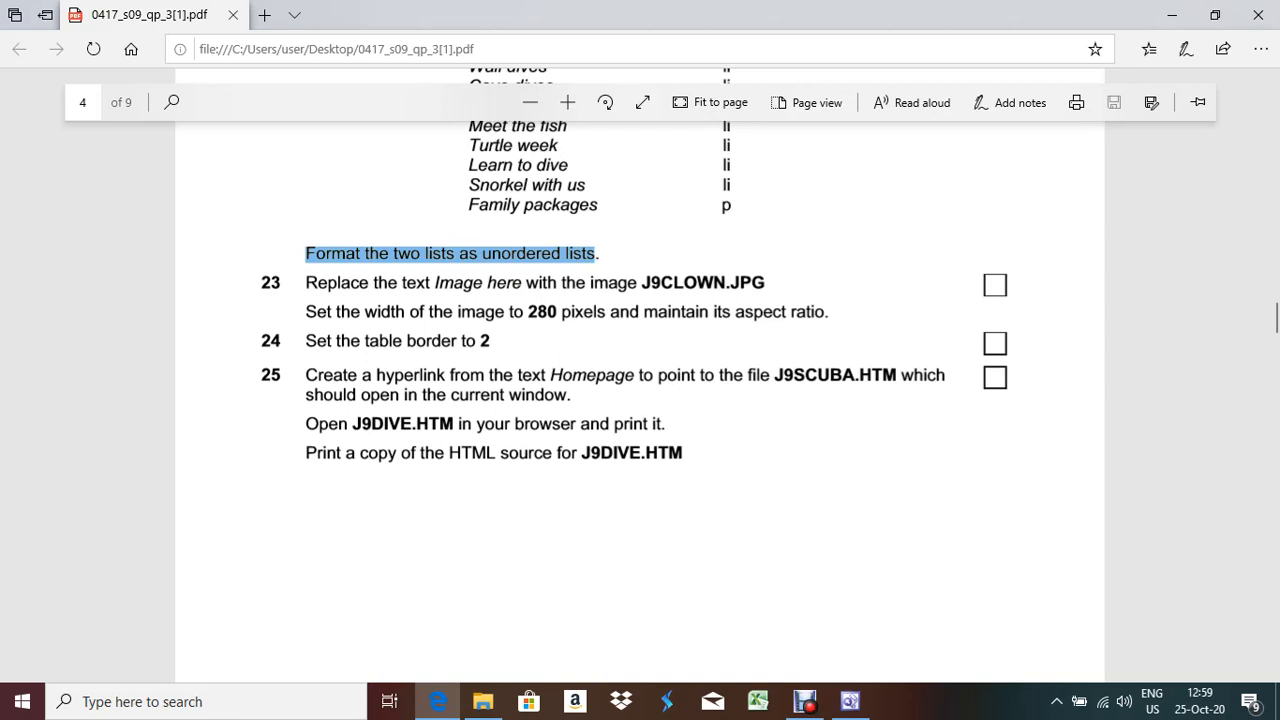
key("alt+Tab")
Hyperlink the word Homepage to J9scuba.htm with the target frame set to Same Frame (_self)
left_click_drag(73, 549, 10, 549)
right_click(40, 549)
left_click(100, 537)
key("alt+Tab")
key("alt+Tab")
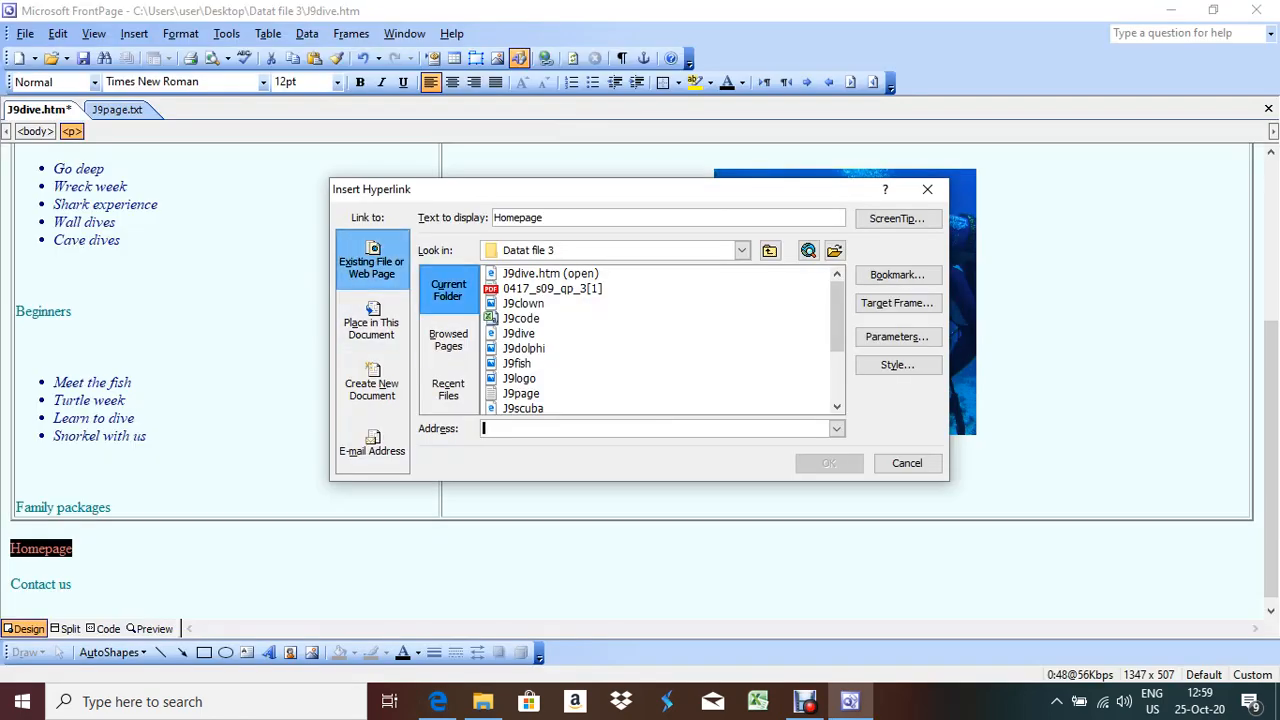
left_click(523, 408)
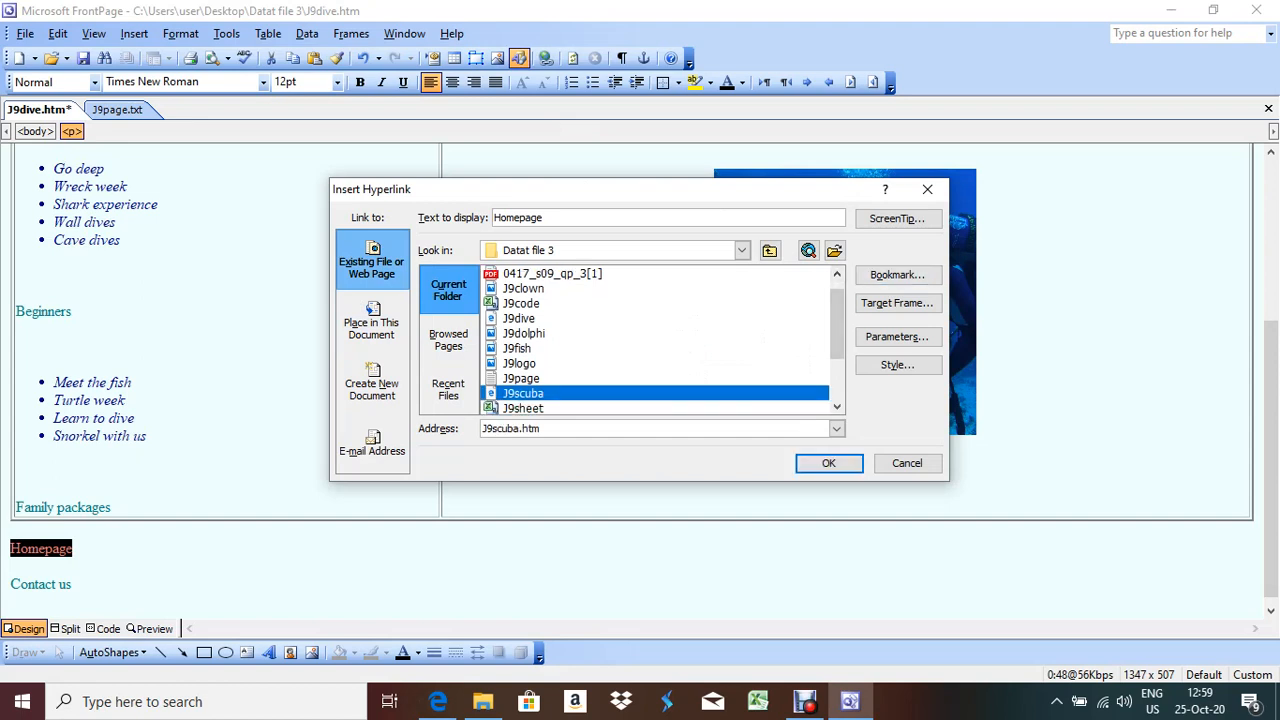
left_click(897, 302)
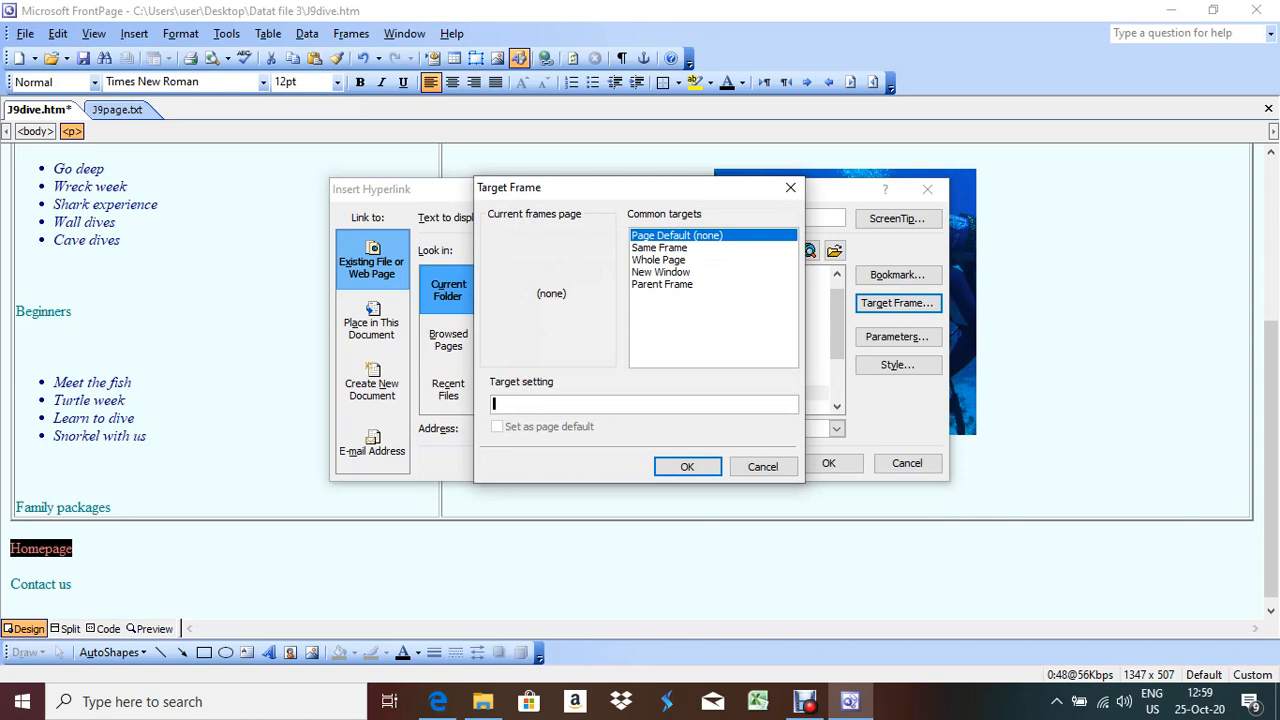
left_click(660, 248)
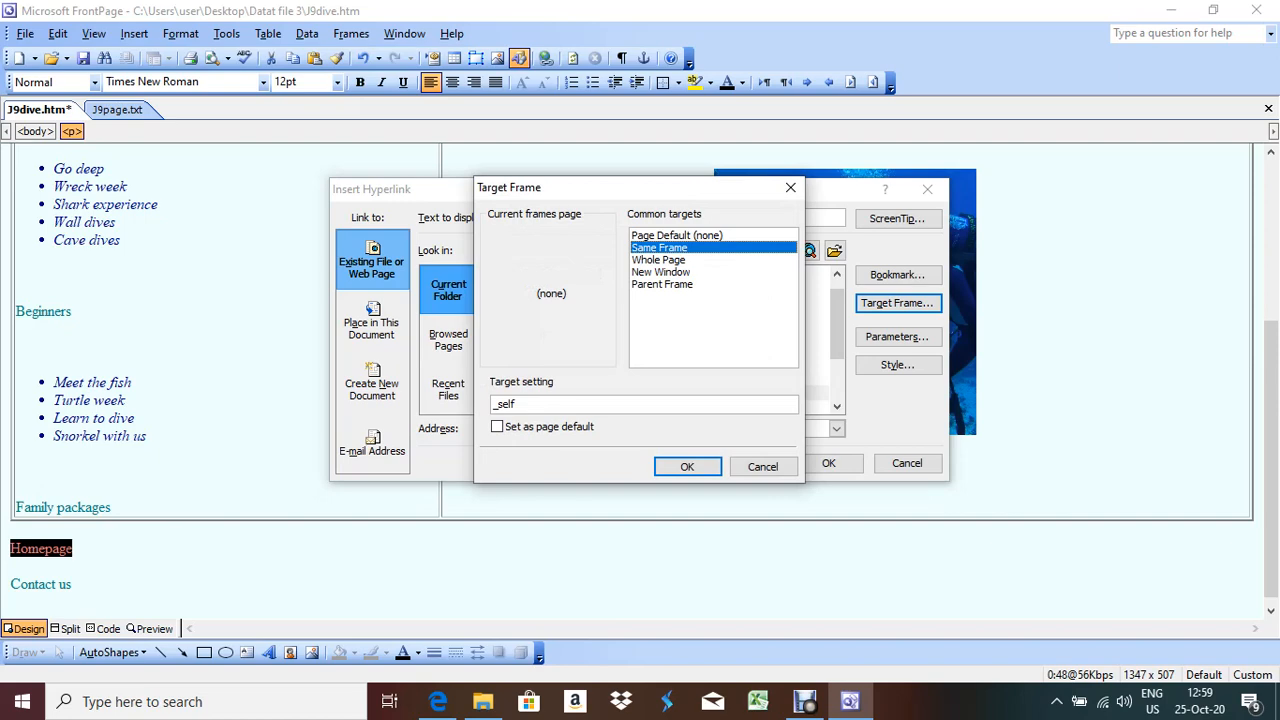
key("alt+Tab")
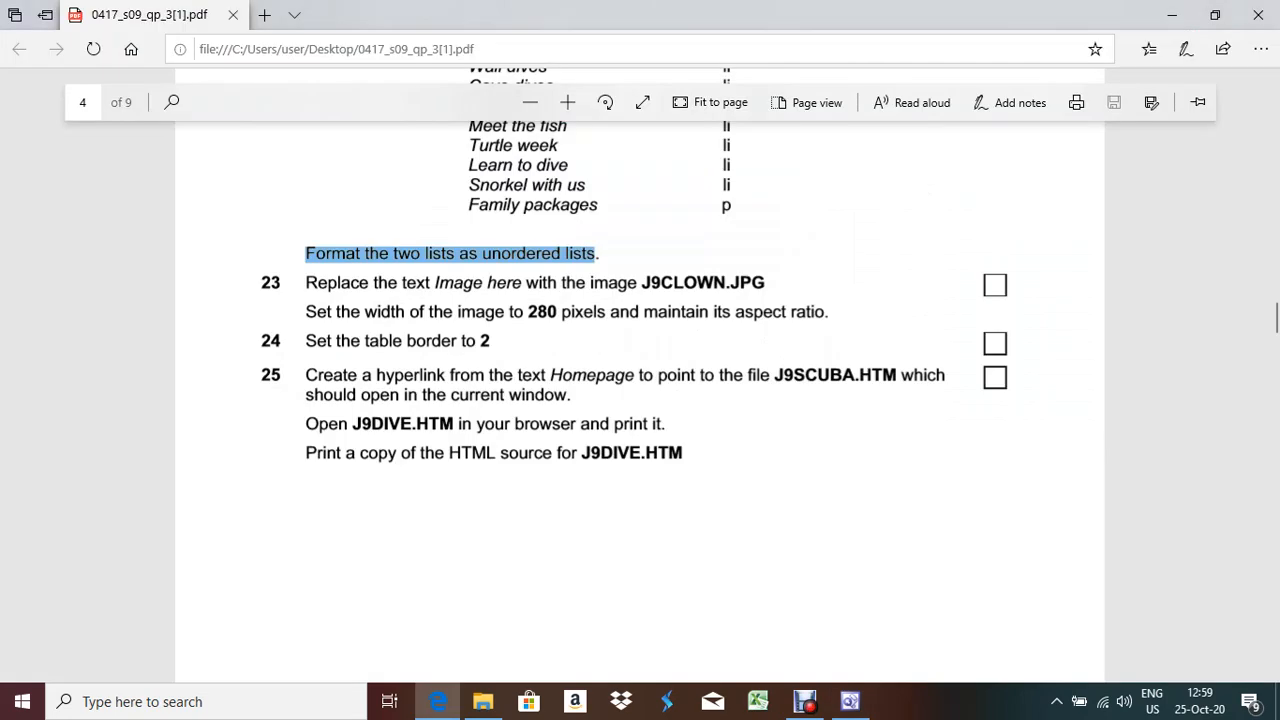
key("alt+Tab")
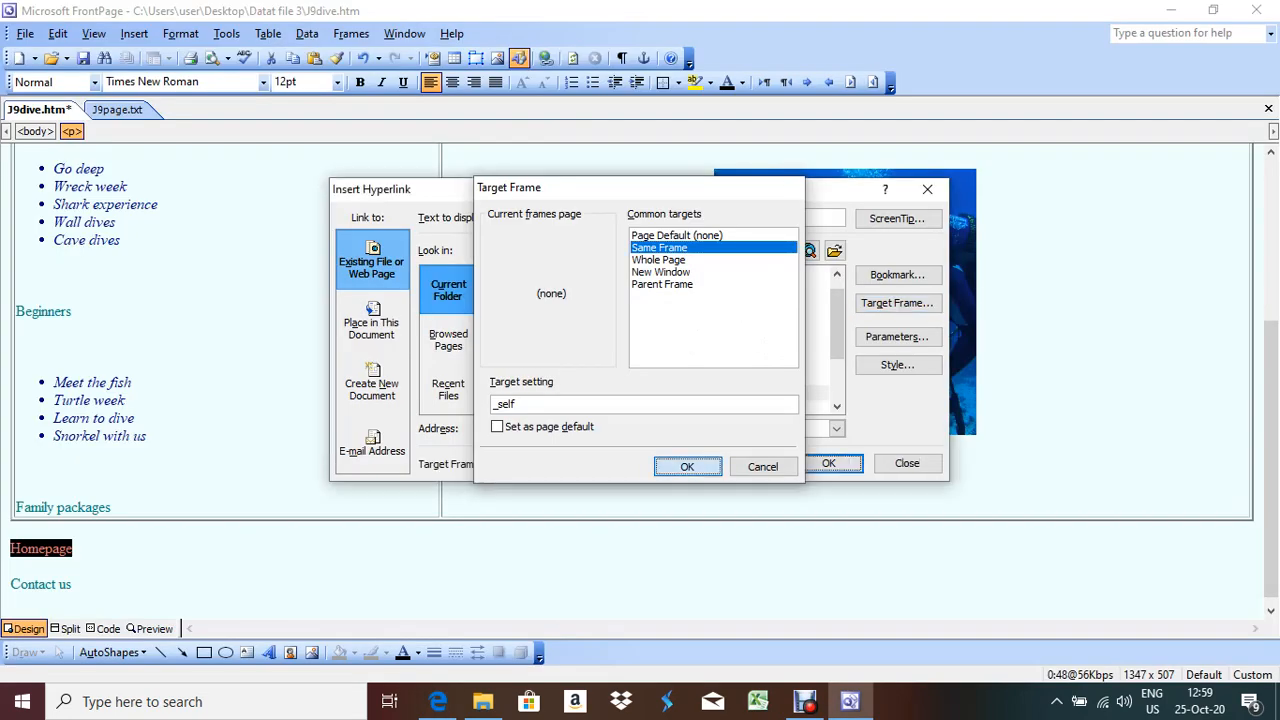
key("Return")
key("Return")
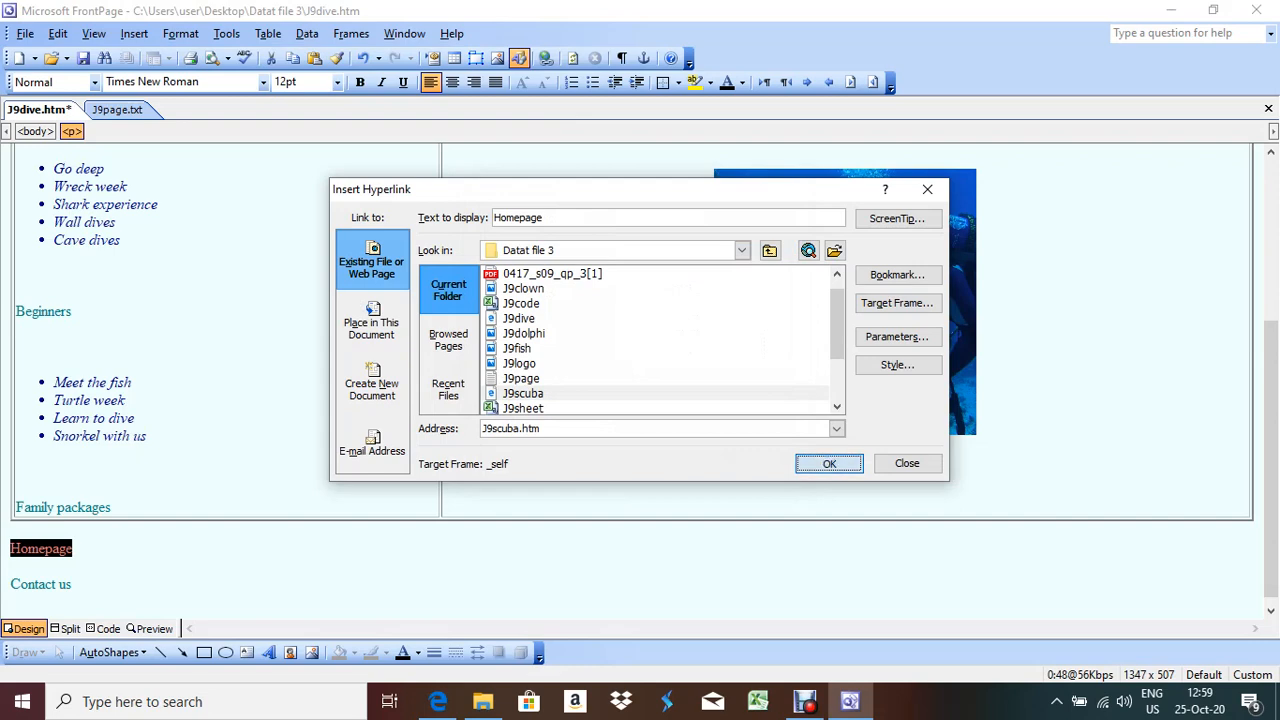
key("alt+Tab")
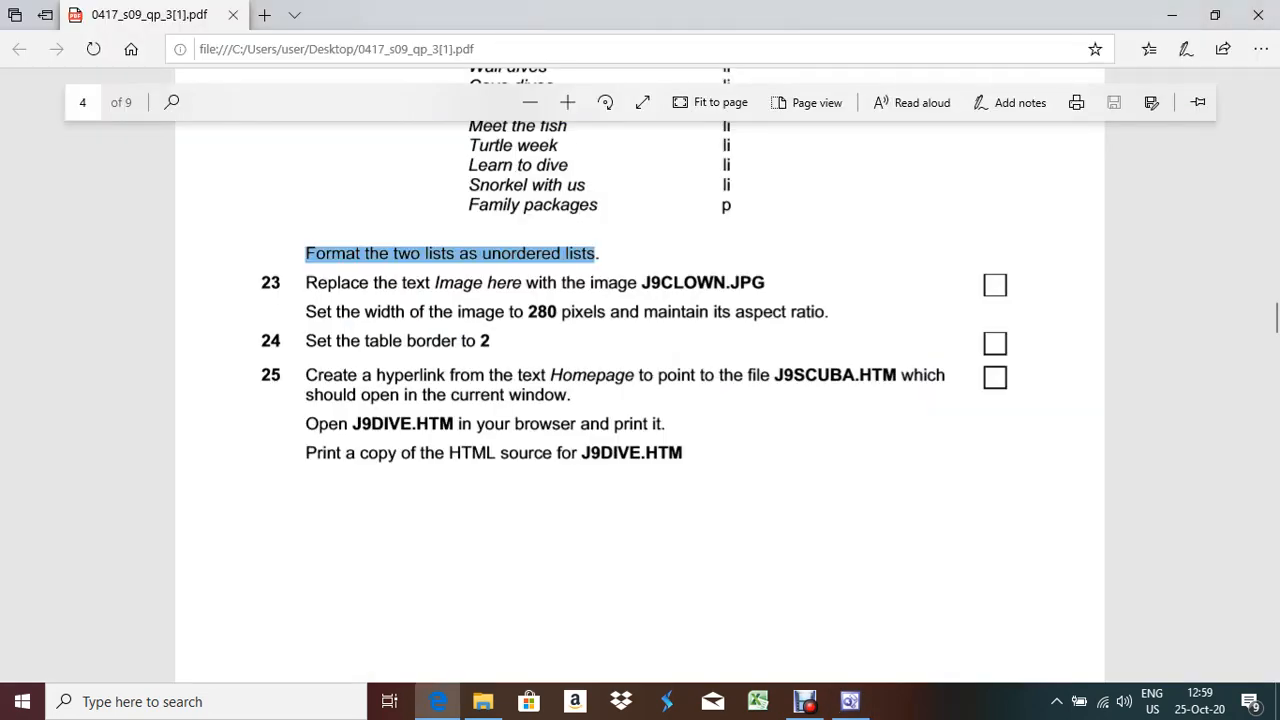
key("alt+Tab")
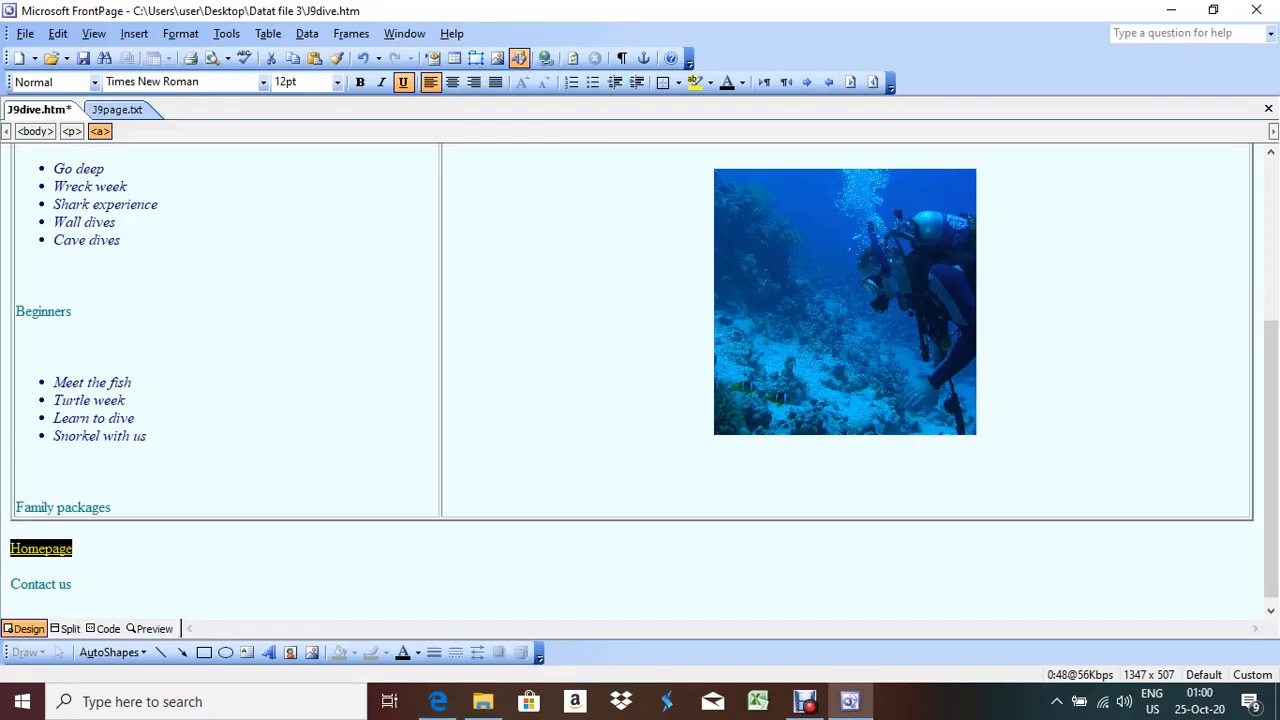
Review the code against the exam paper, then save J9dive.htm and close it and J9page.txt
left_click(103, 629)
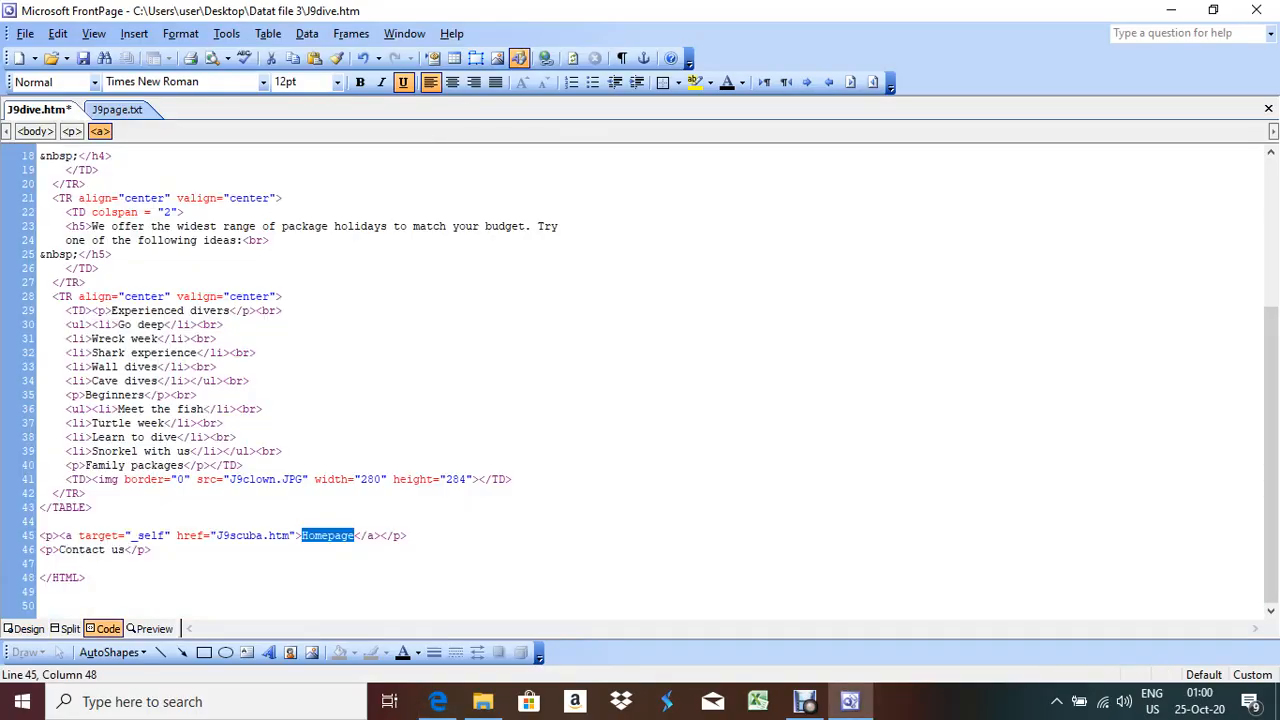
key("alt+Tab")
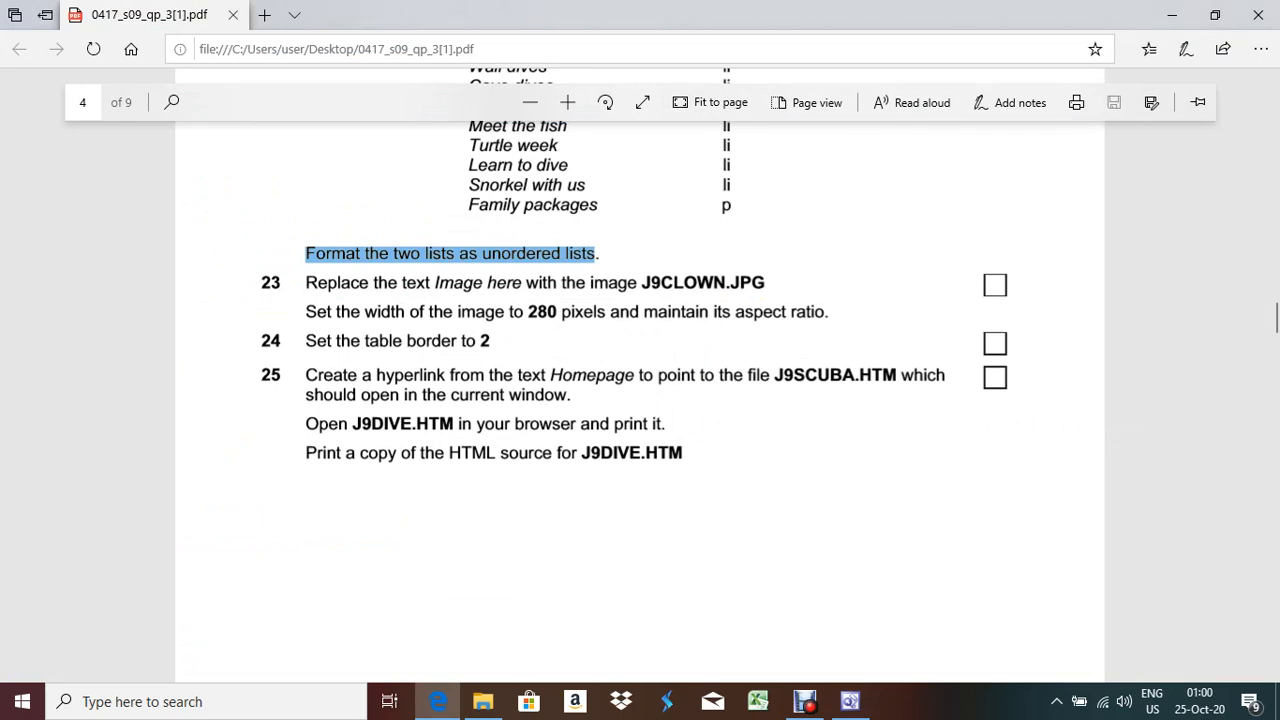
left_click(850, 701)
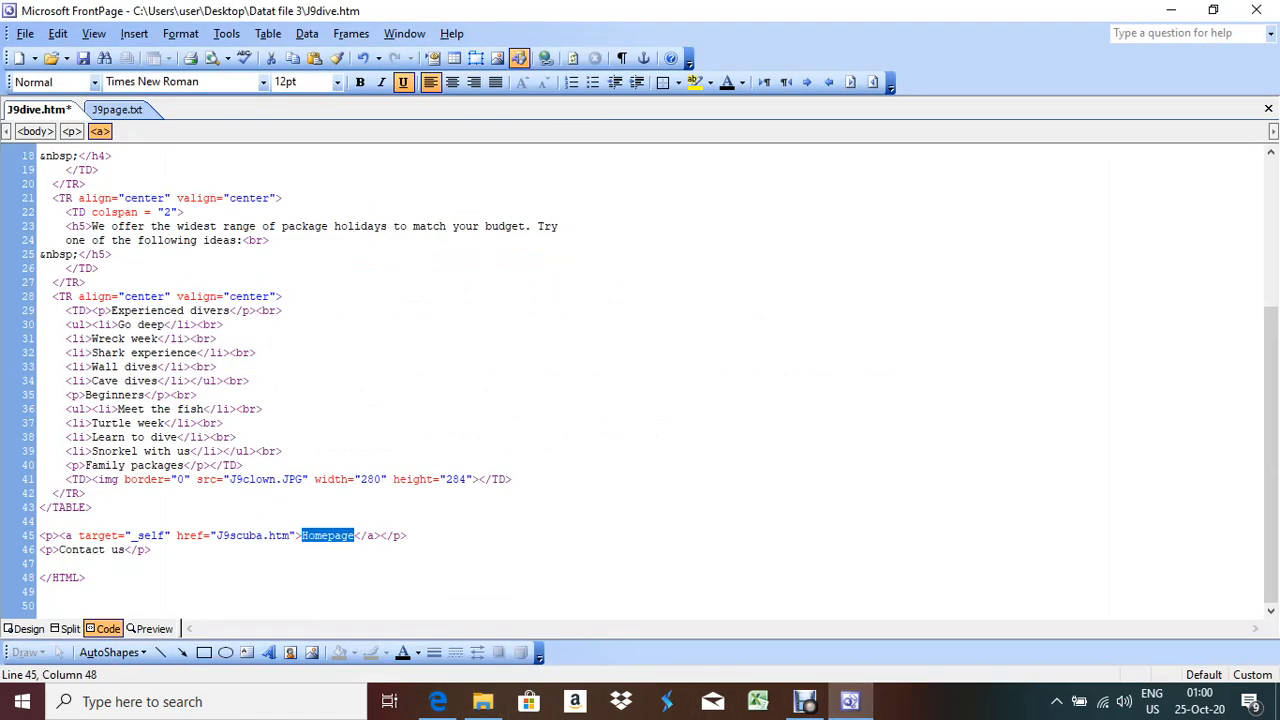
left_click(24, 628)
scroll(632, 380, "up", 1)
scroll(632, 380, "down", 3)
scroll(632, 380, "up", 3)
key("ctrl+s")
key("ctrl+w")
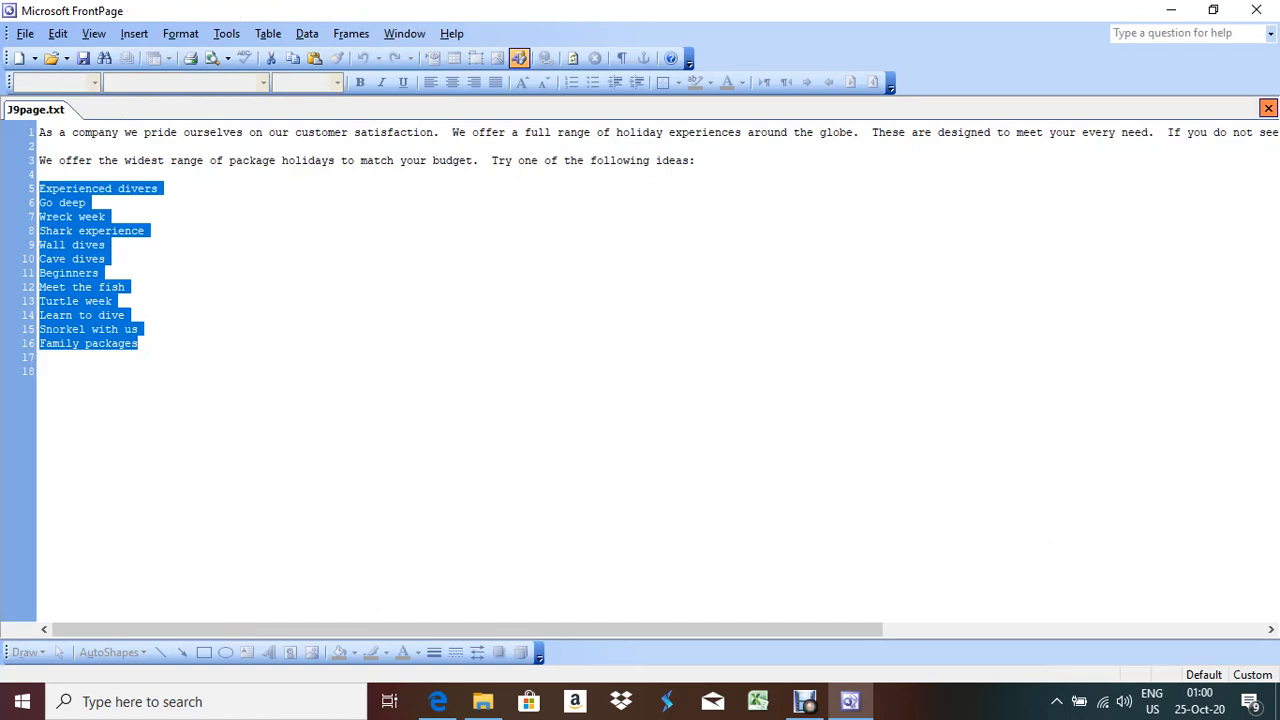
key("ctrl+w")
Scroll through the exam paper's remaining page 4 questions in Edge
left_click(438, 701)
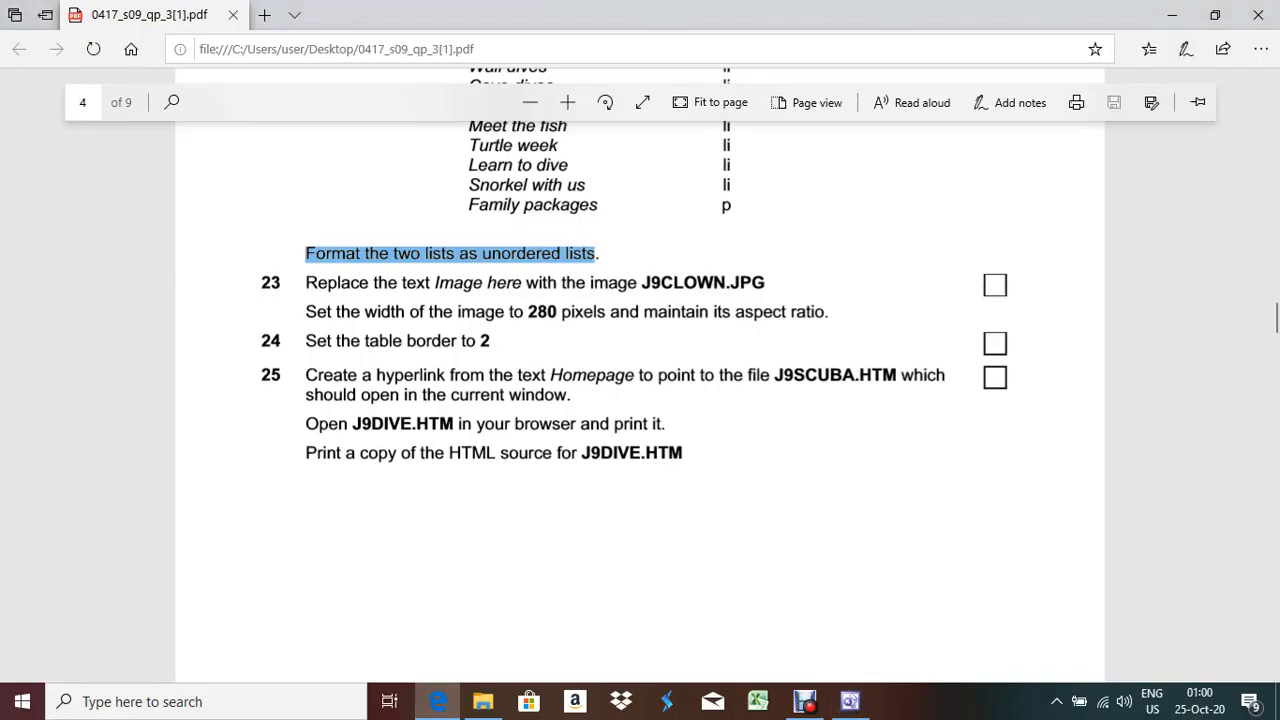
scroll(640, 380, "down", 8)
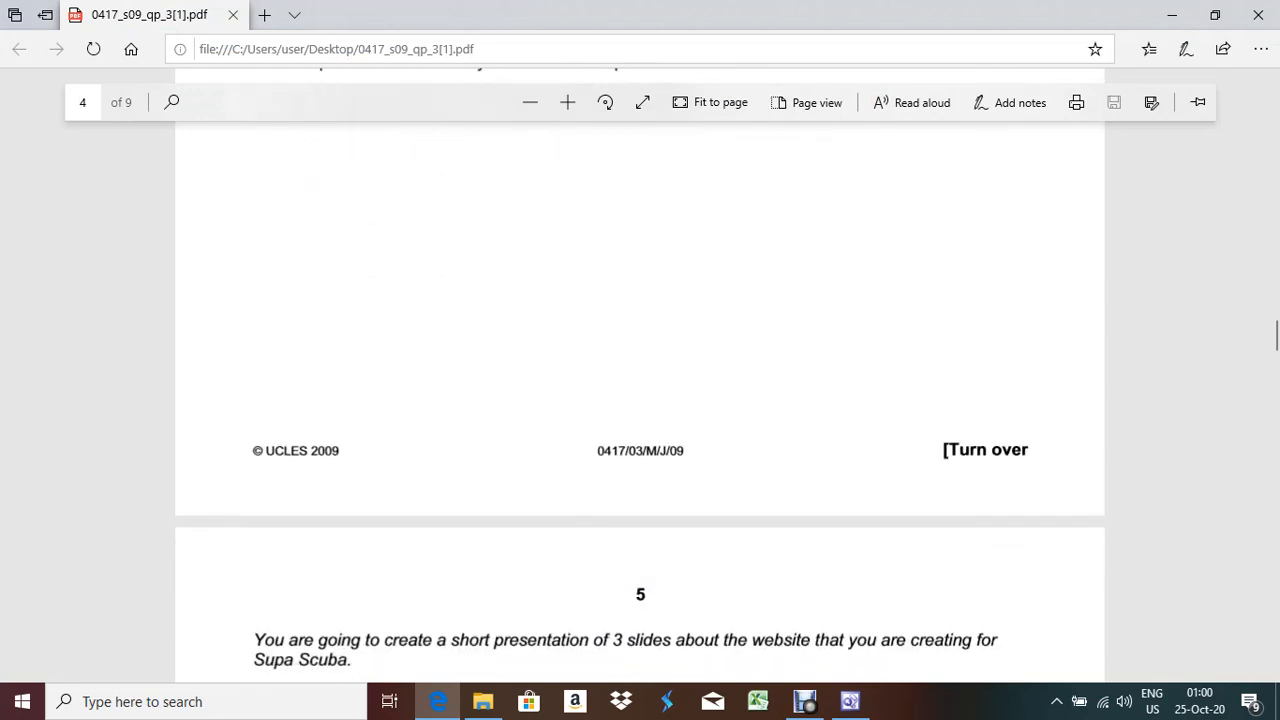
scroll(640, 380, "up", 3)
scroll(640, 380, "up", 4)
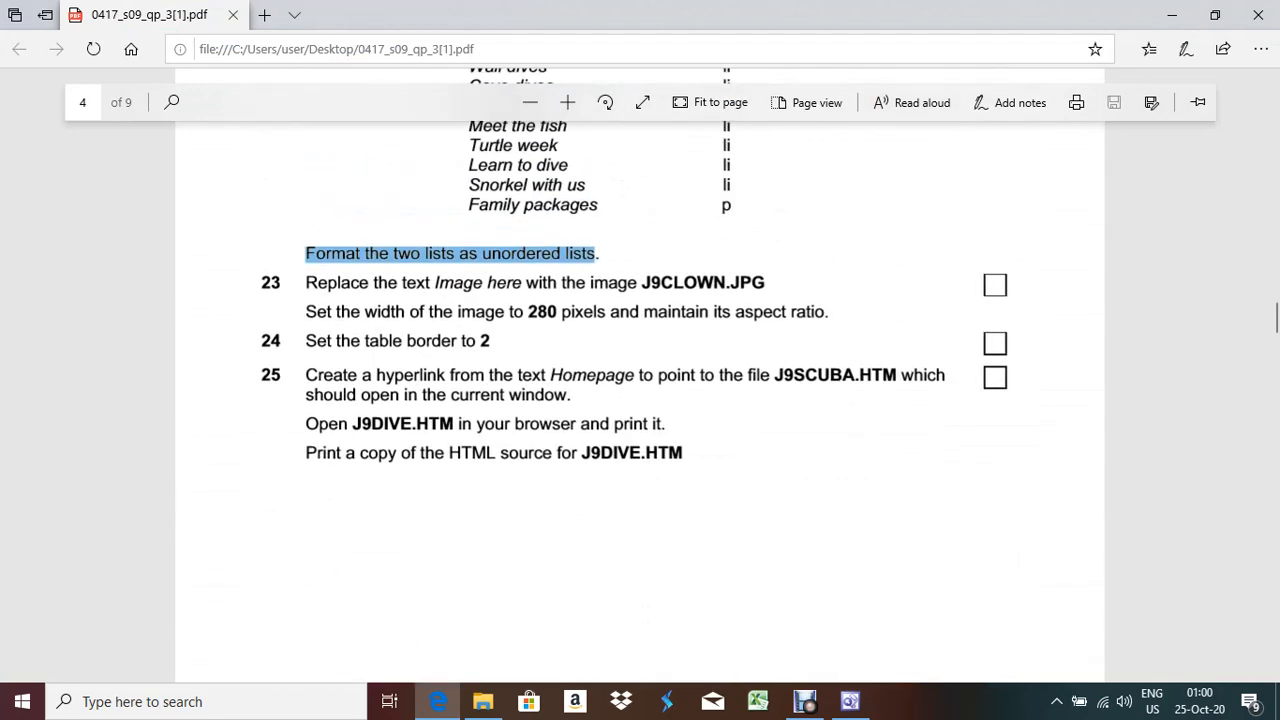
left_click(805, 701)
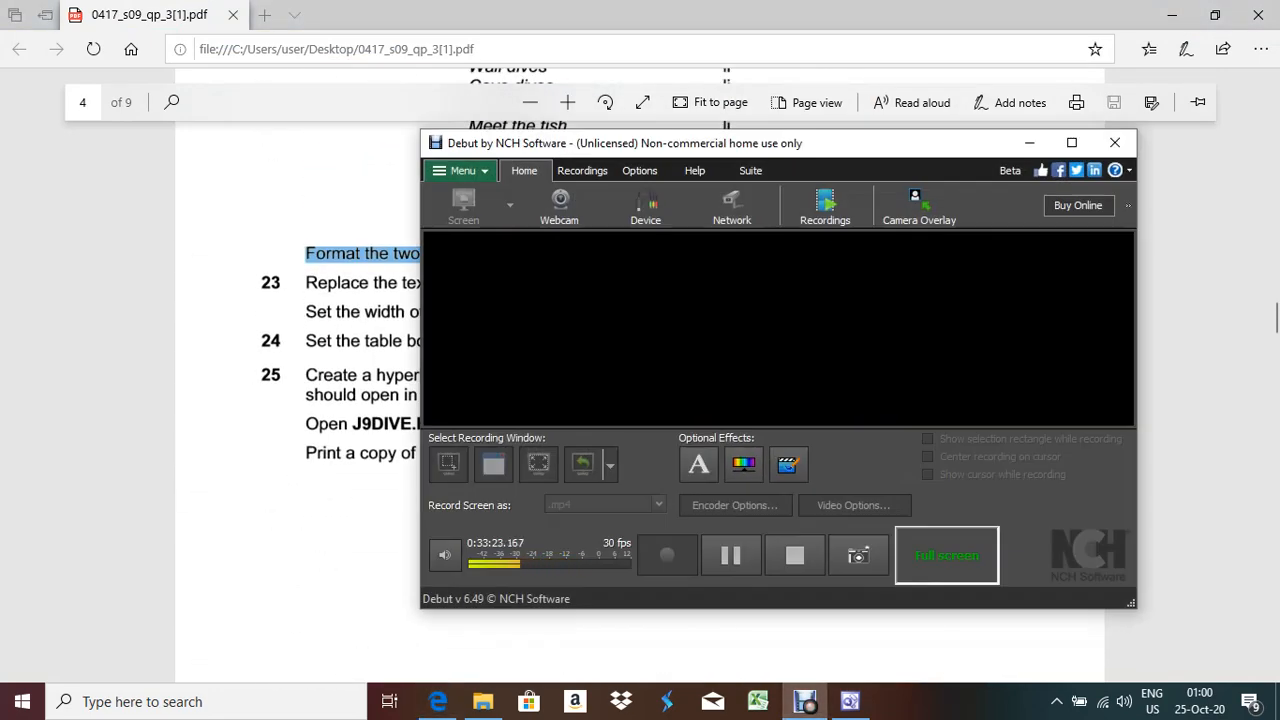